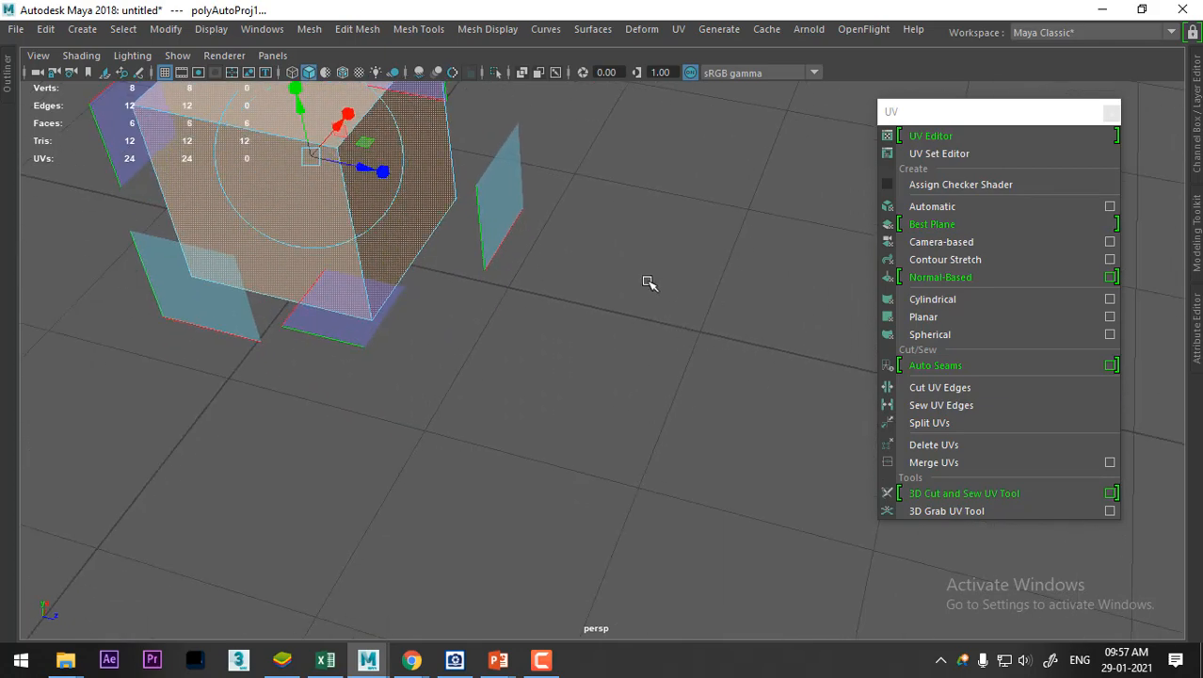
Leave the cube's automatic projection, return to object mode and clear the selection
alt+drag(585, 272, 593, 248)
right_drag(394, 122, 499, 97)
click(509, 212)
alt+right_drag(416, 238, 259, 75)
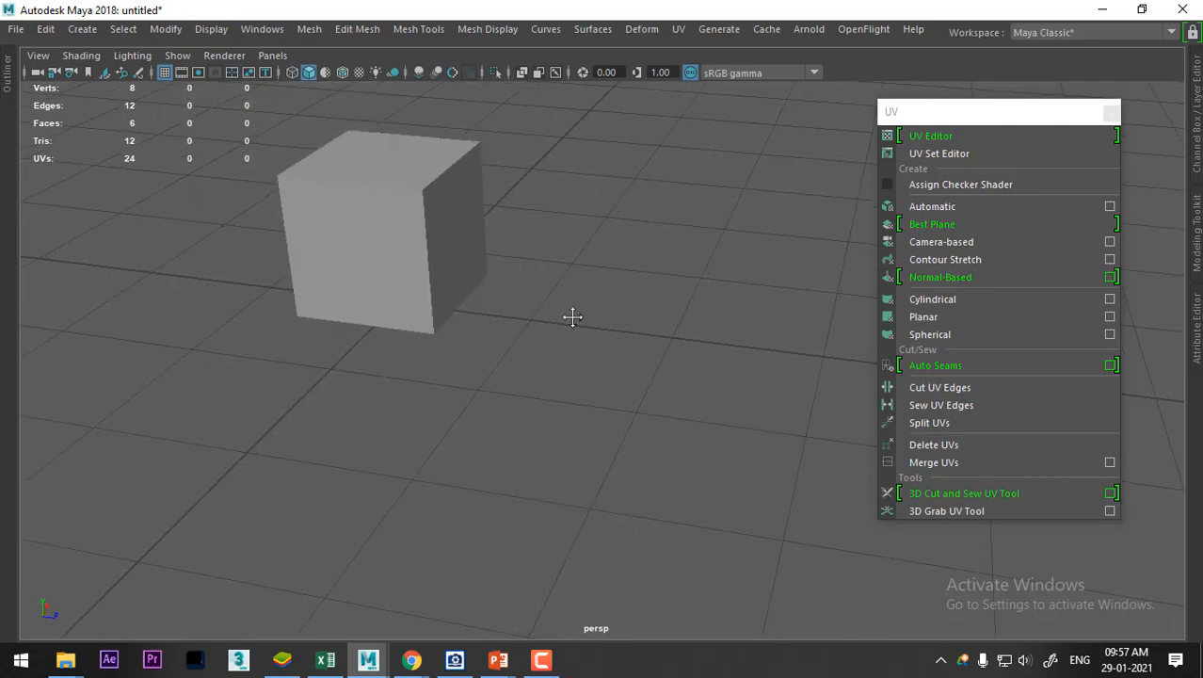
alt+middle_drag(572, 317, 501, 394)
Set the panel layout to Two Panes Side by Side and move the floating UV menu clear of the UV Editor
click(273, 55)
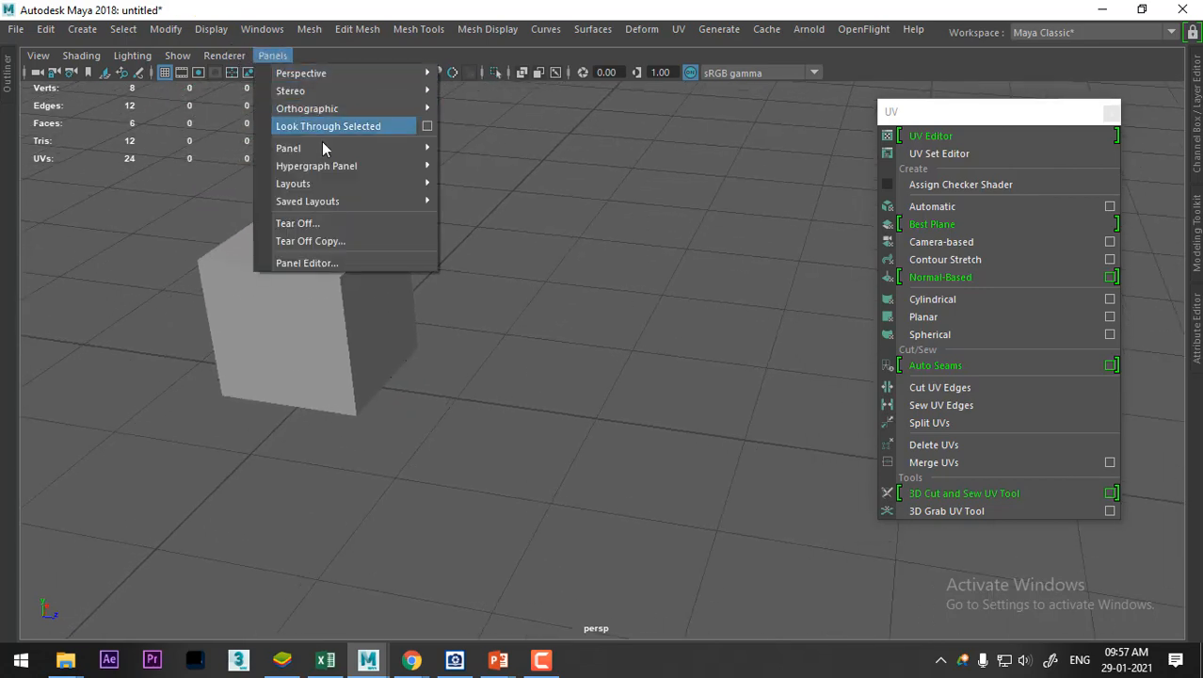
mouse_move(323, 148)
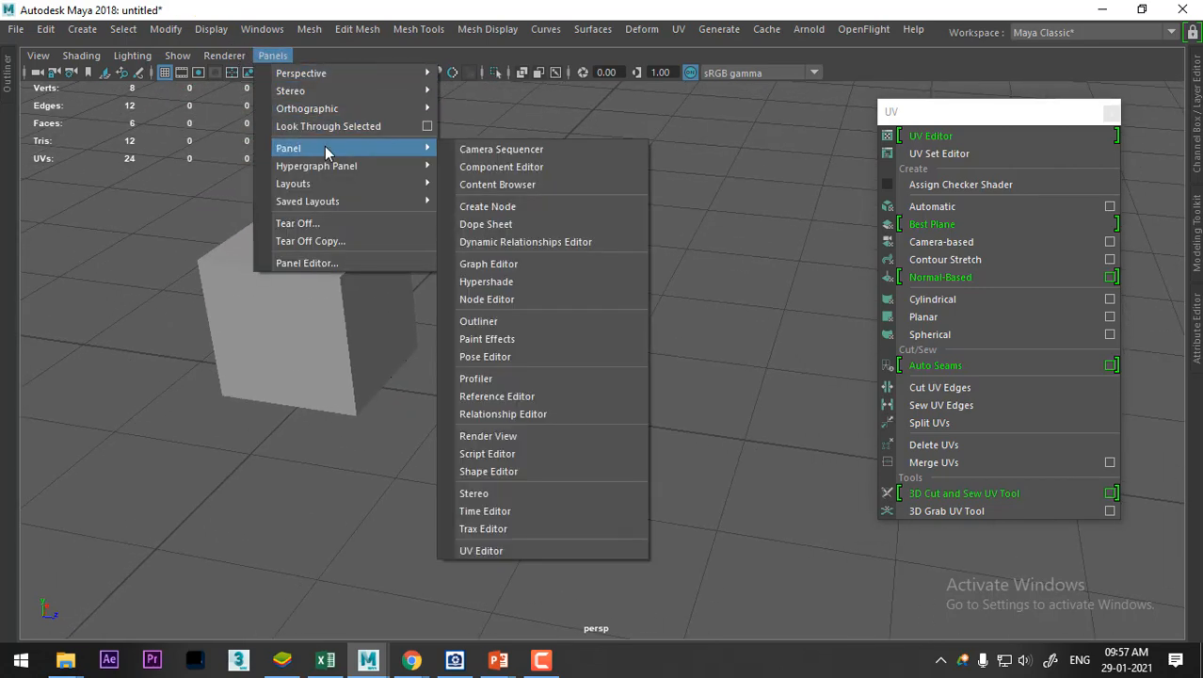
mouse_move(327, 188)
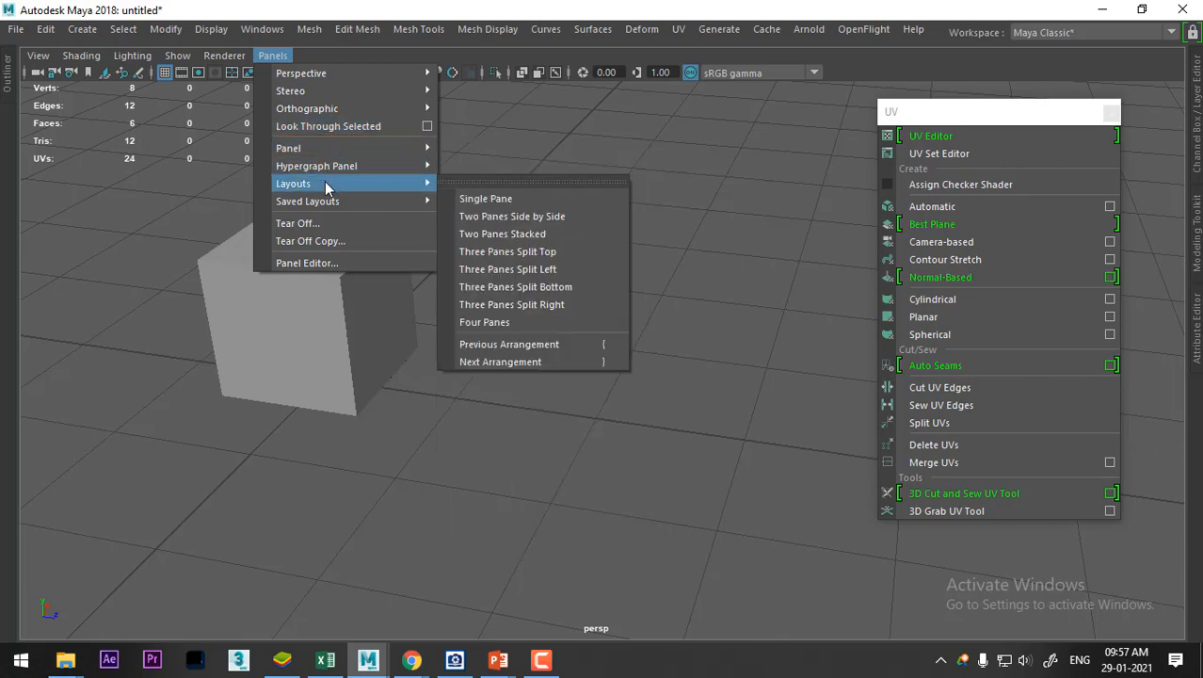
click(557, 218)
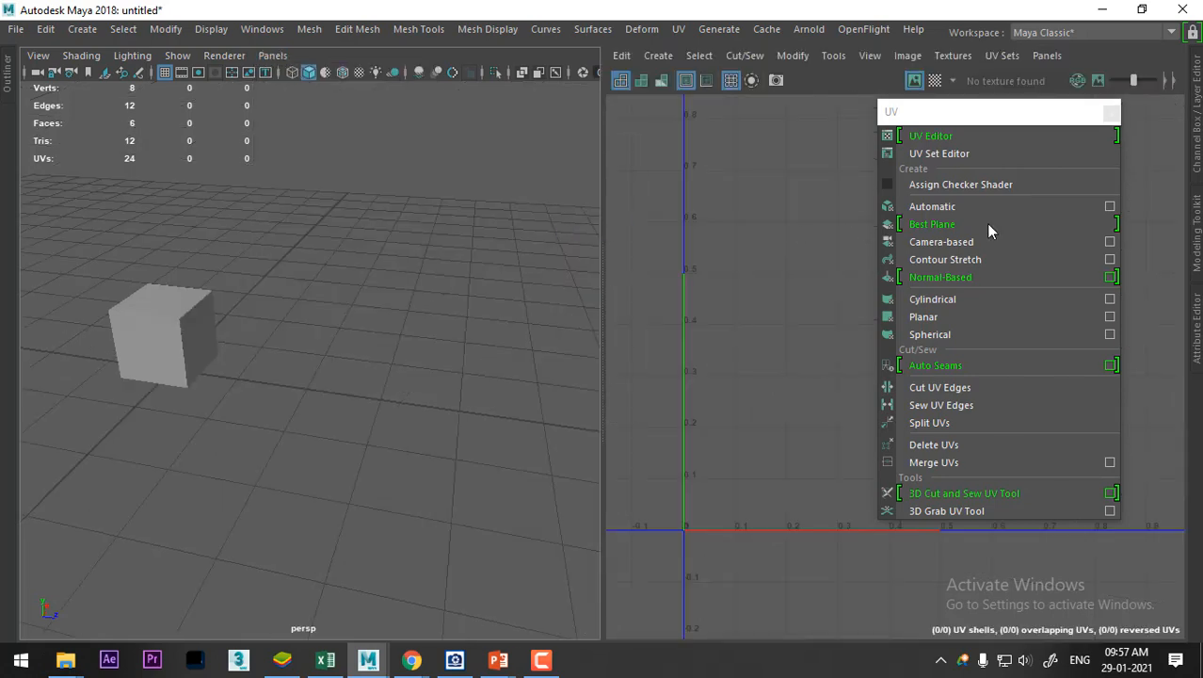
drag(1037, 113, 568, 275)
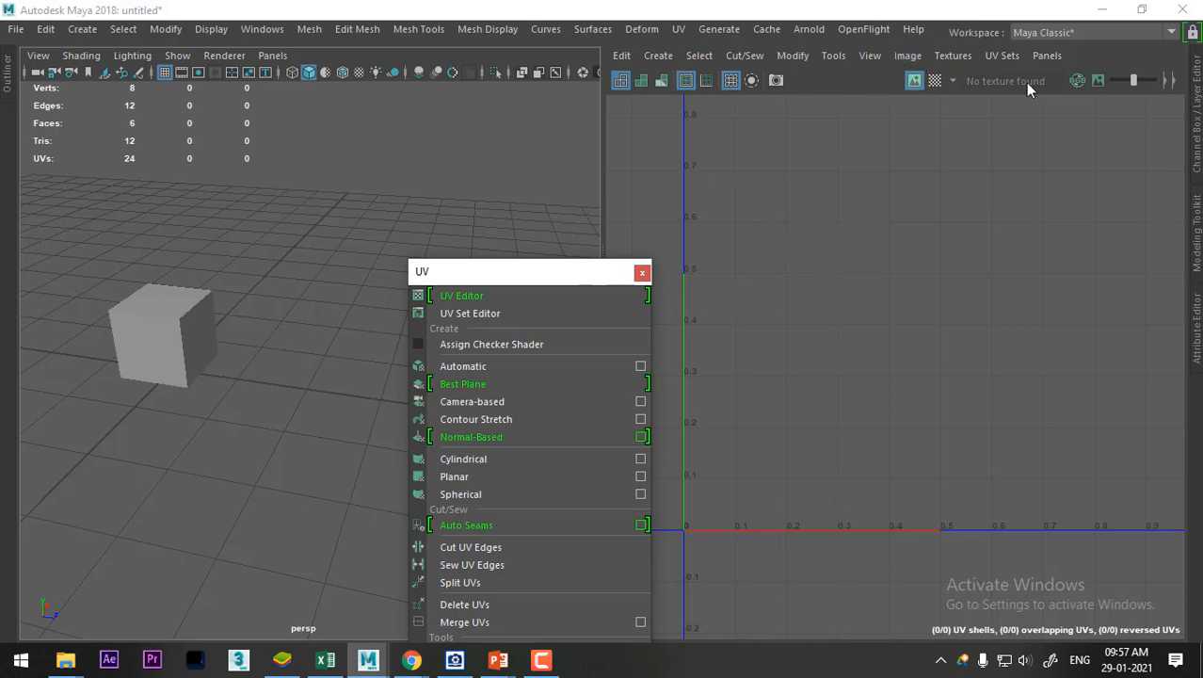
Switch the second pane to the perspective view and back to the UV Editor
click(930, 222)
key(space)
drag(890, 330, 893, 265)
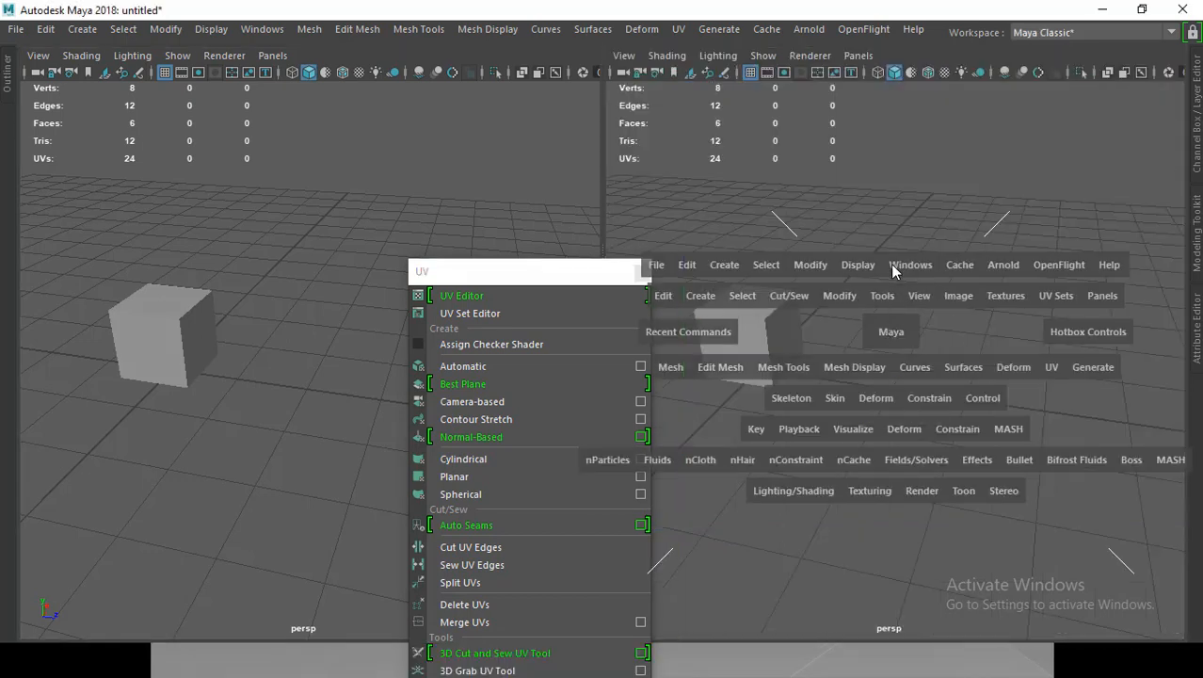
click(856, 57)
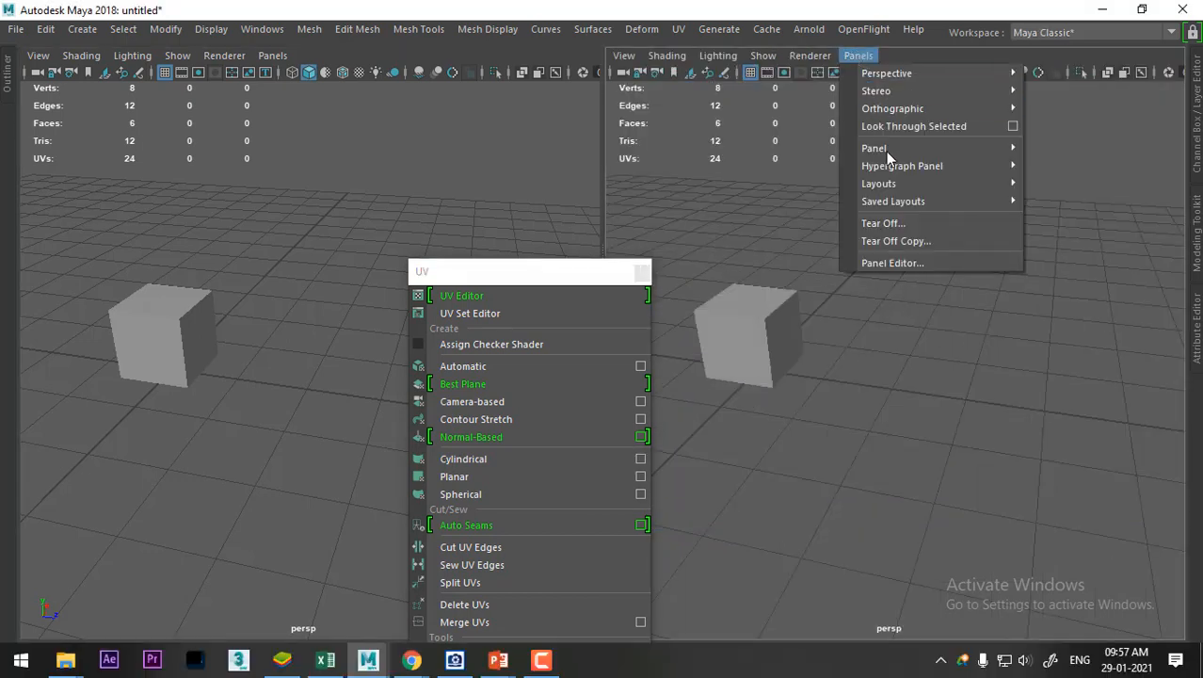
mouse_move(888, 154)
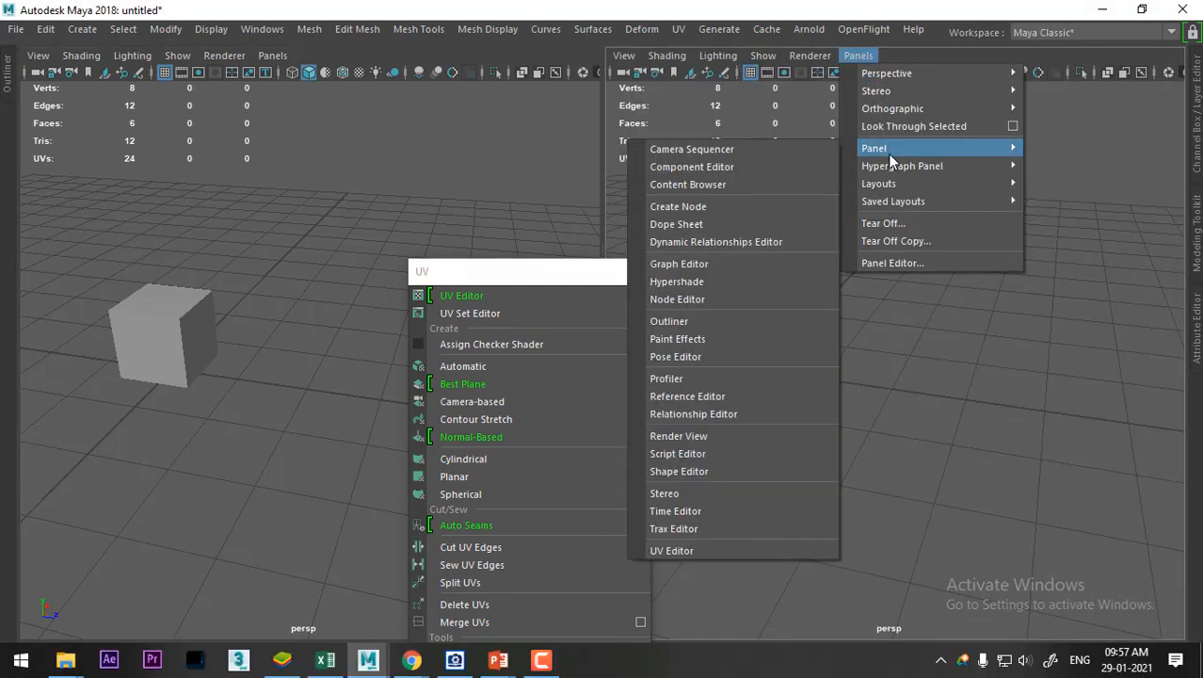
click(722, 549)
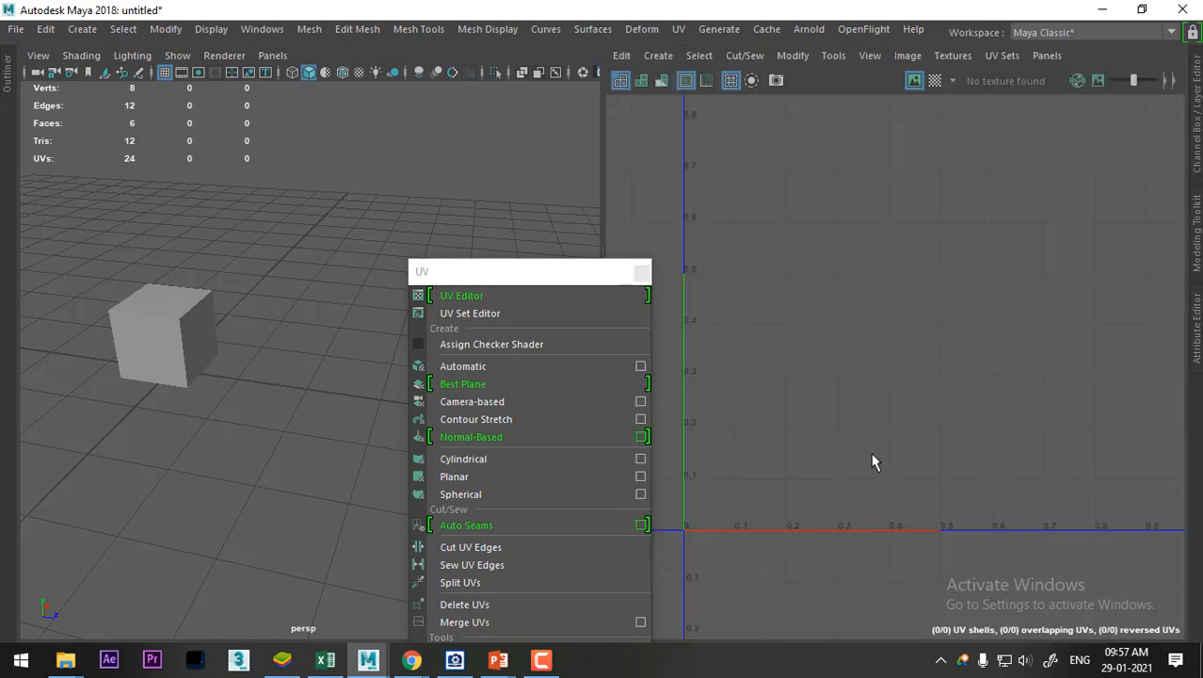
Select the cube so its UVs show in the UV Editor, and close the floating UV menu
click(151, 313)
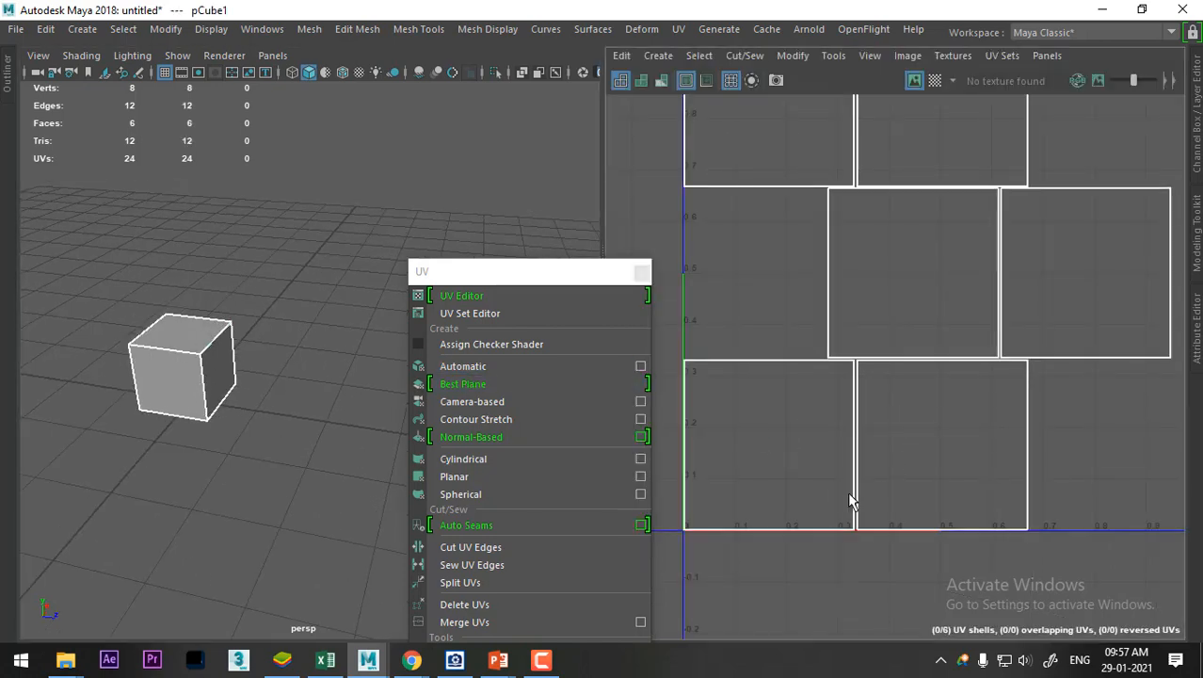
click(641, 273)
alt+middle_drag(281, 489, 376, 474)
scroll(376, 469, up, 5)
alt+drag(376, 469, 441, 375)
alt+drag(476, 424, 546, 478)
alt+right_drag(448, 469, 385, 320)
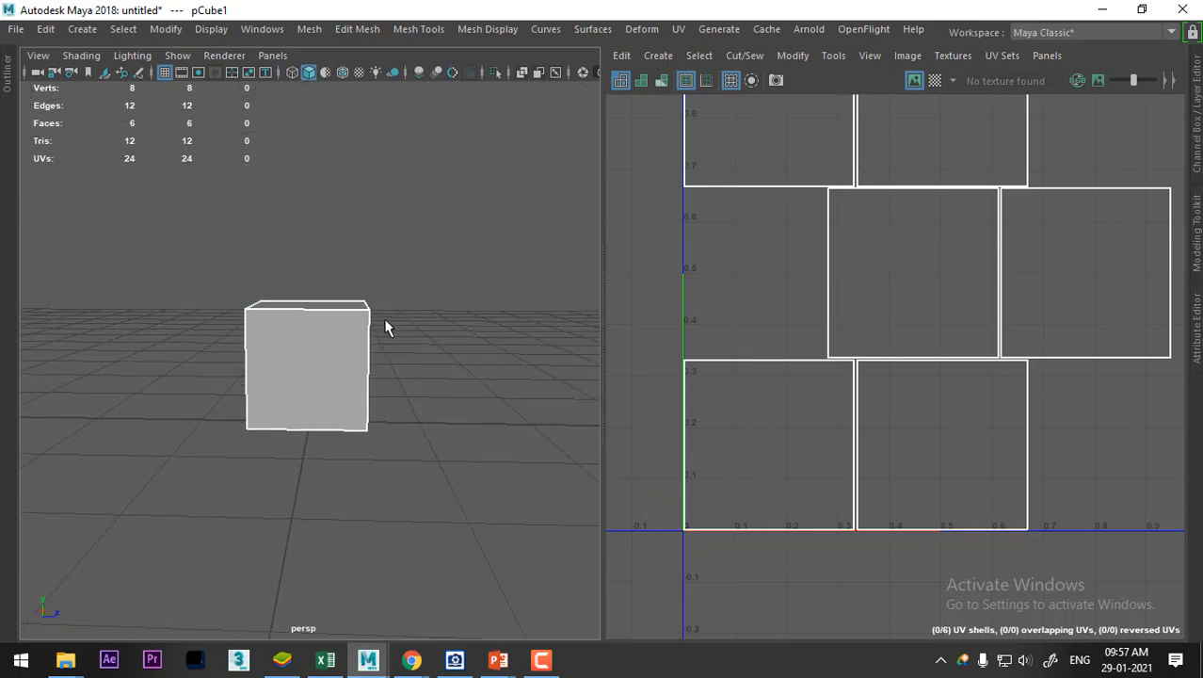
Duplicate the cube and move the copy along the Z axis beside the original
key(w)
alt+drag(388, 453, 421, 461)
alt+right_drag(420, 461, 348, 325)
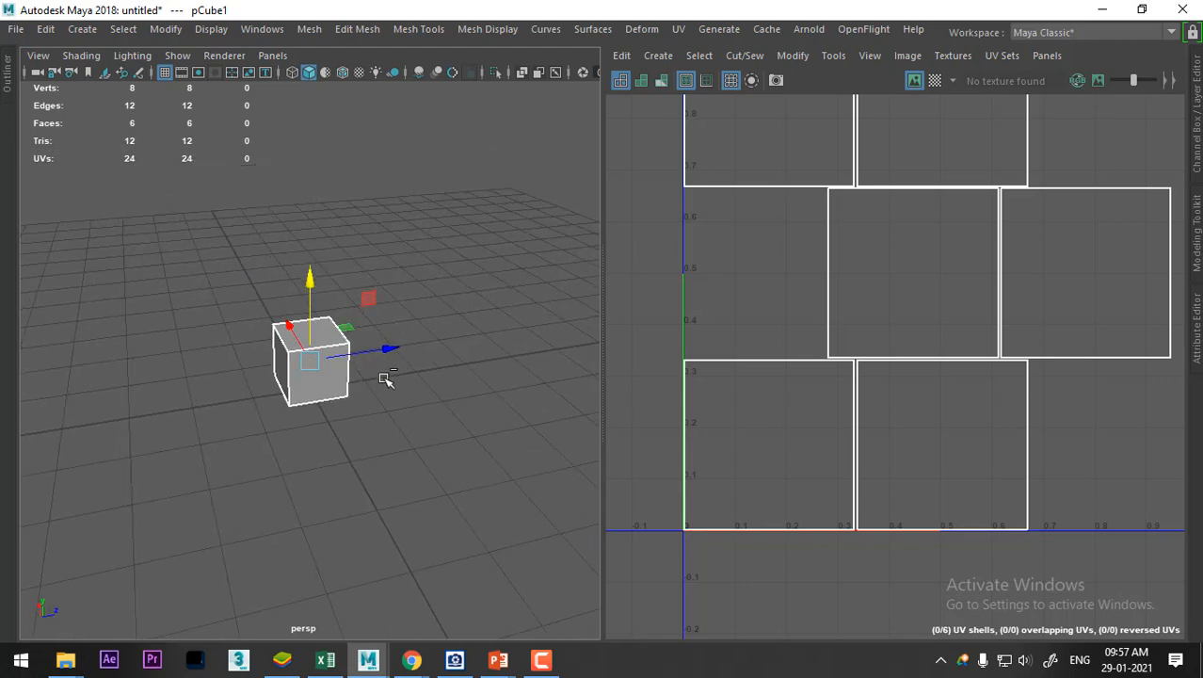
key(ctrl+d)
drag(391, 352, 473, 345)
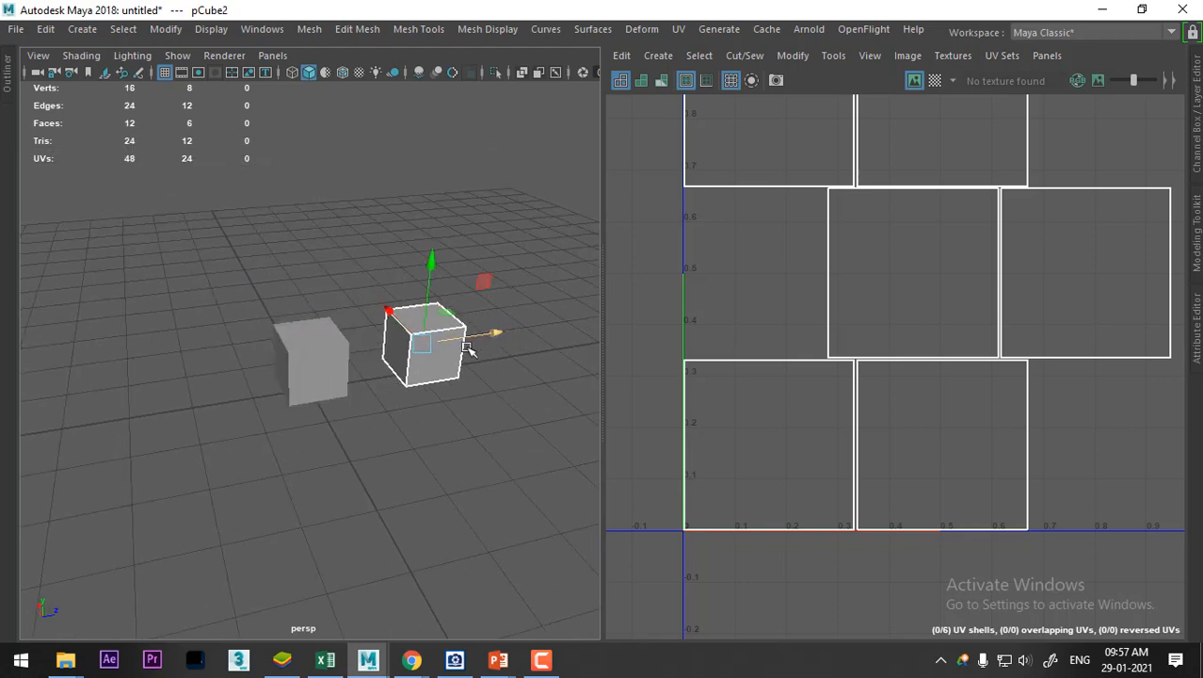
Scale the duplicate cube up along the Y axis into a tall box and raise it to about the original cube's base level
key(r)
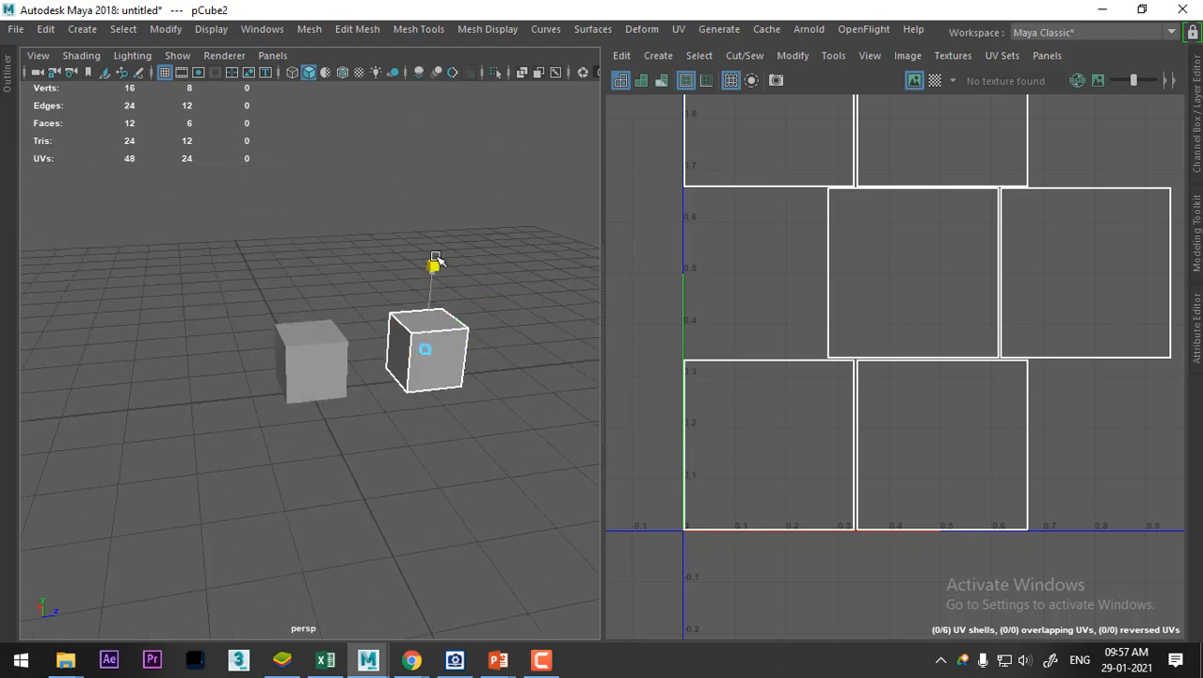
drag(435, 265, 451, 98)
key(w)
drag(435, 270, 437, 202)
alt+drag(454, 337, 422, 321)
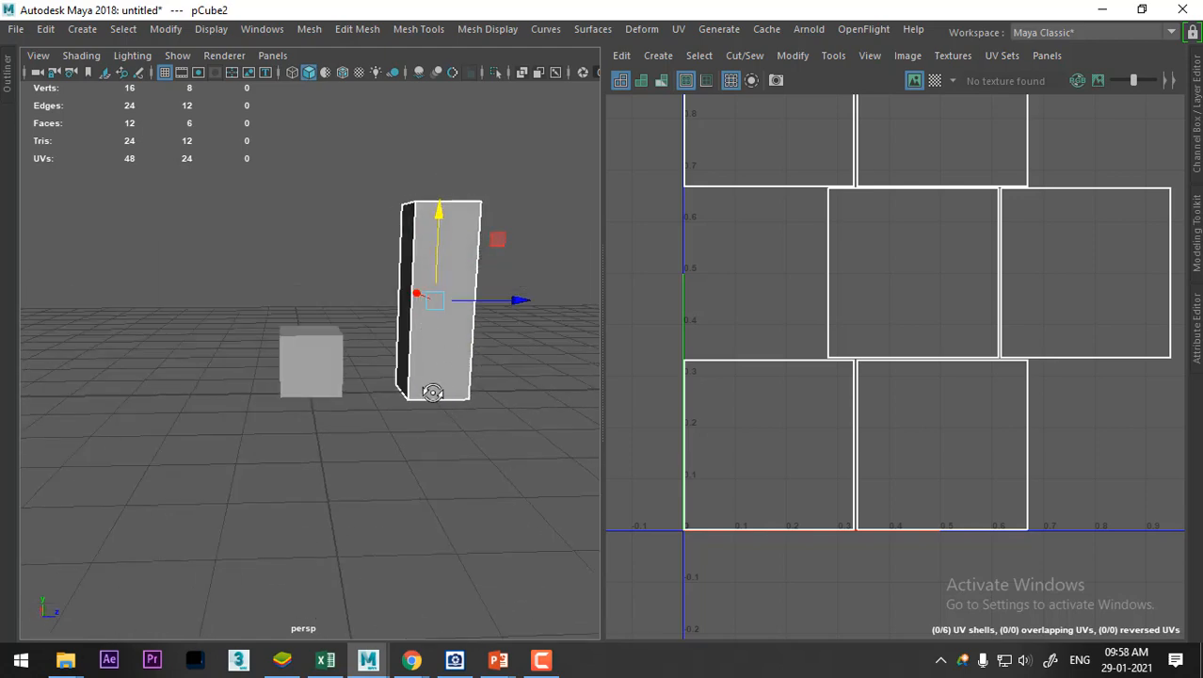
alt+drag(432, 392, 452, 398)
alt+middle_drag(452, 398, 345, 434)
Switch to a new Google Chrome window, open YouTube and maximize the window
mouse_move(407, 670)
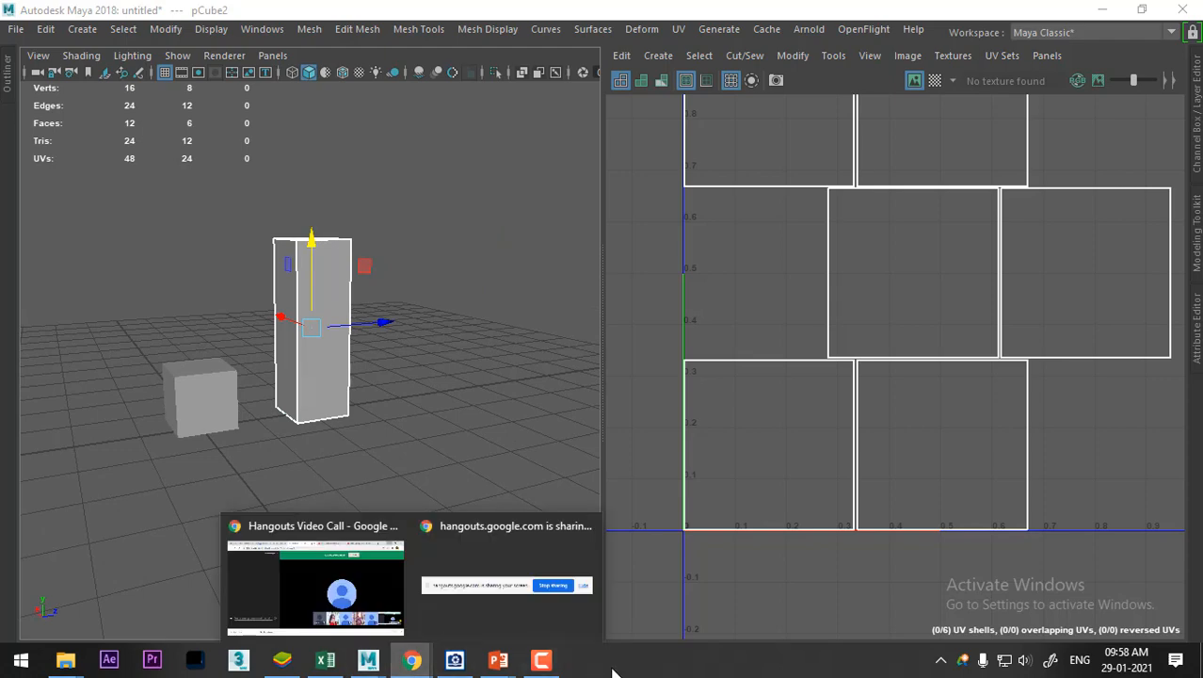
key(super)
text(ch)
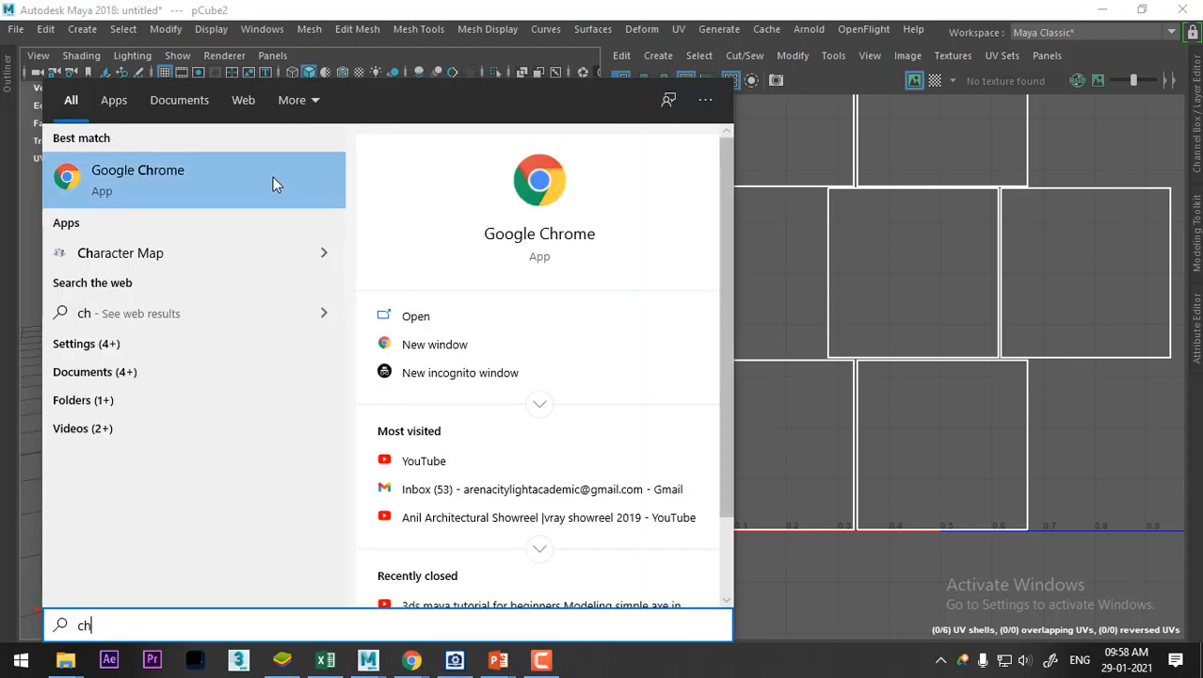
click(241, 177)
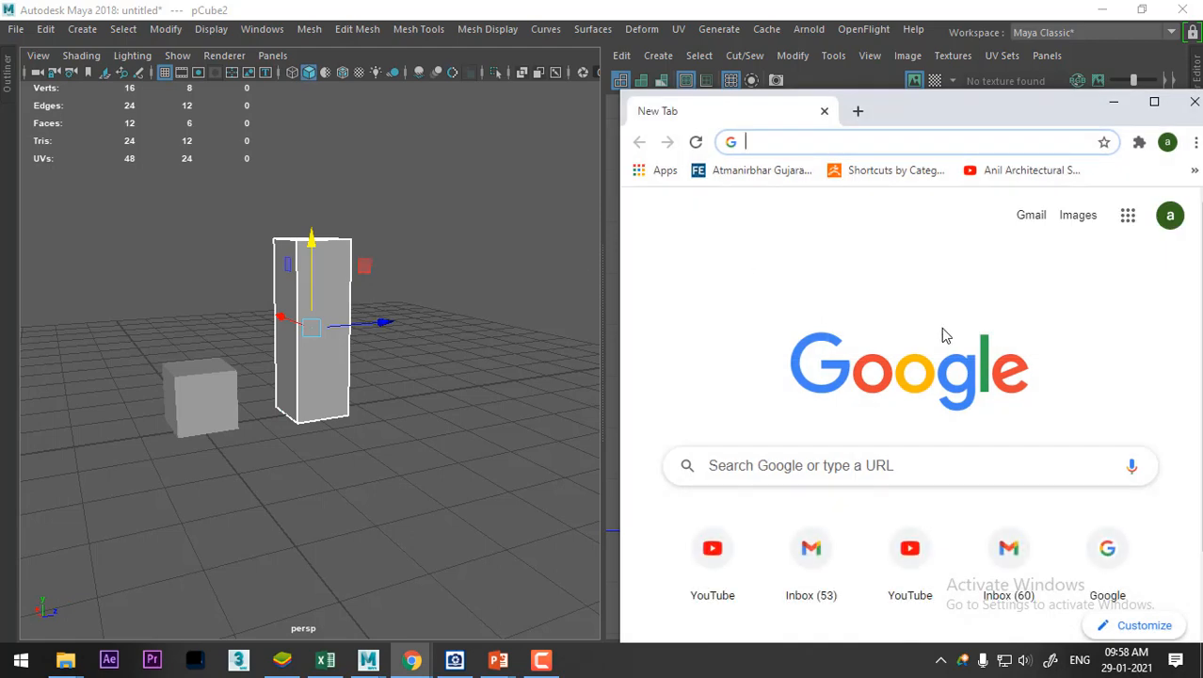
click(715, 569)
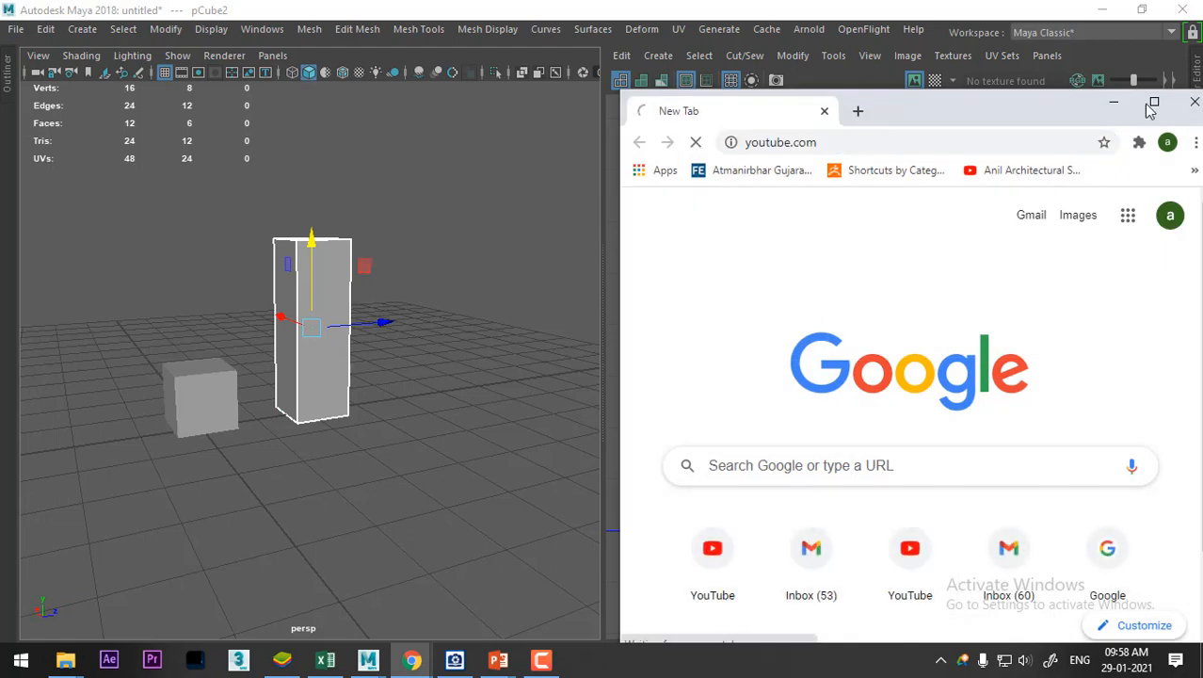
click(1156, 103)
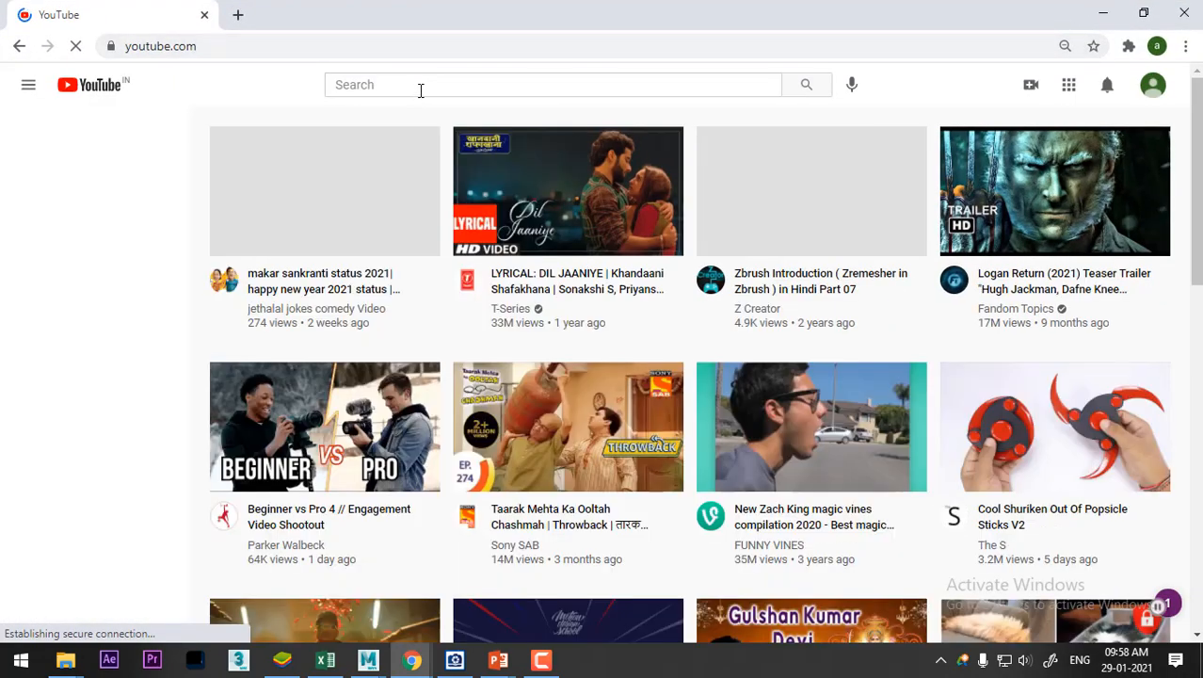
Search YouTube for "cg artist all rounder", browse that channel's uploaded videos and minimize the browser
click(421, 85)
text(cg)
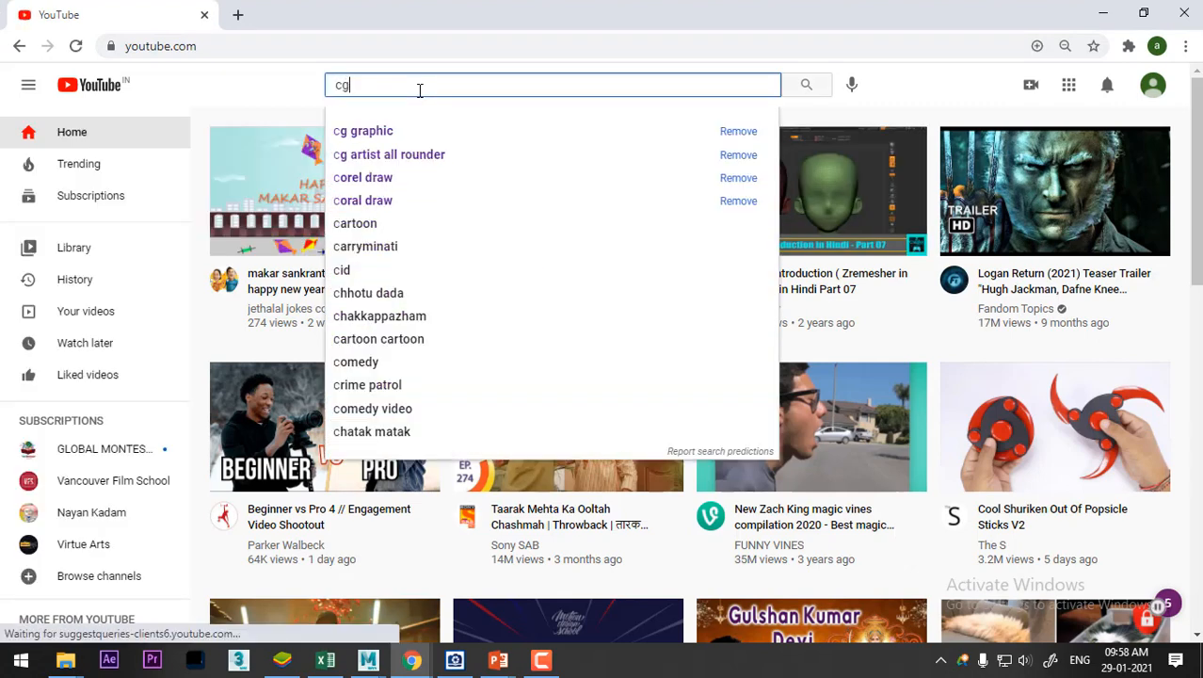
click(416, 157)
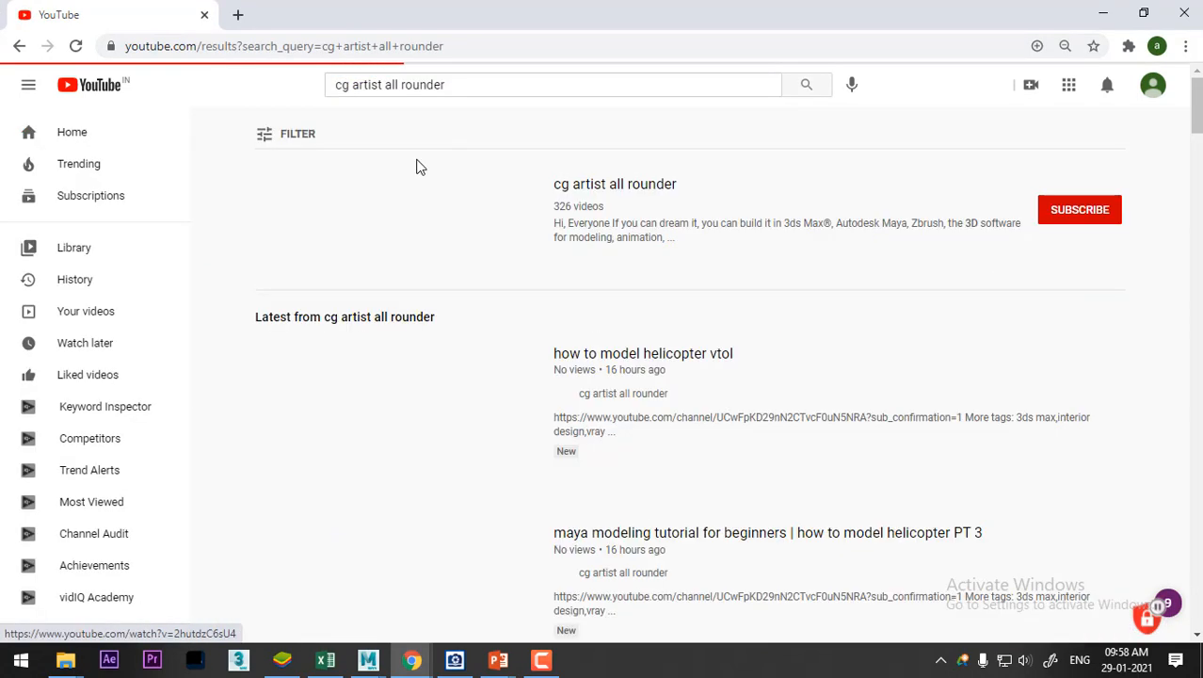
click(584, 193)
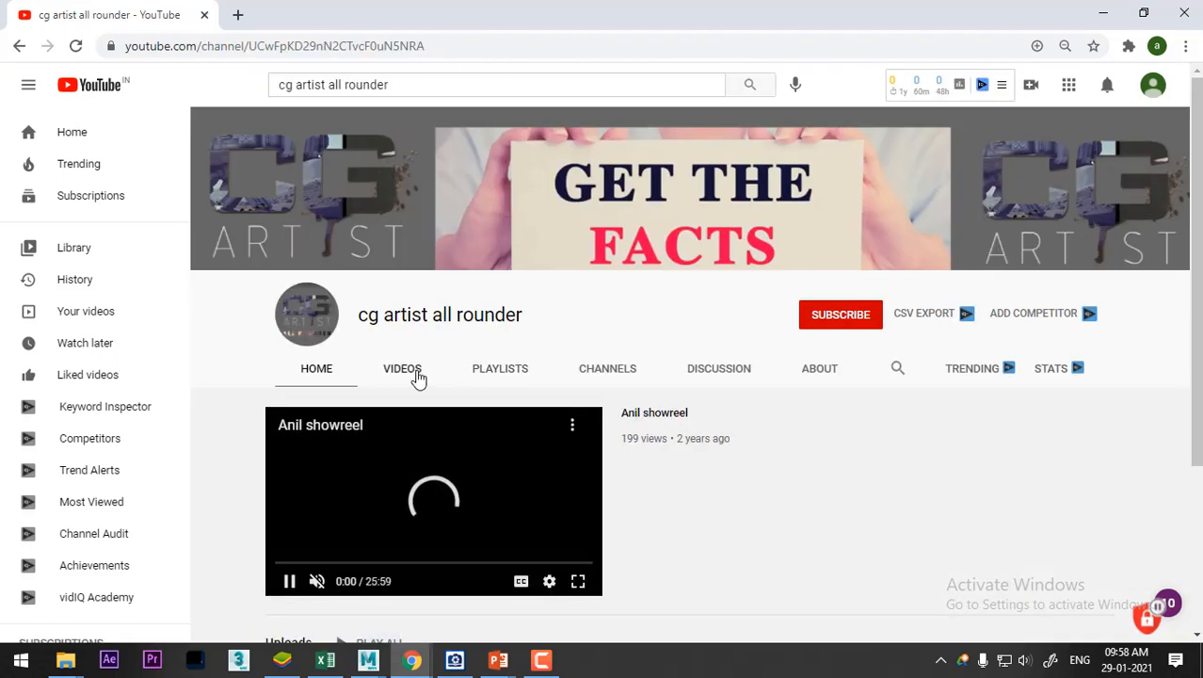
click(420, 377)
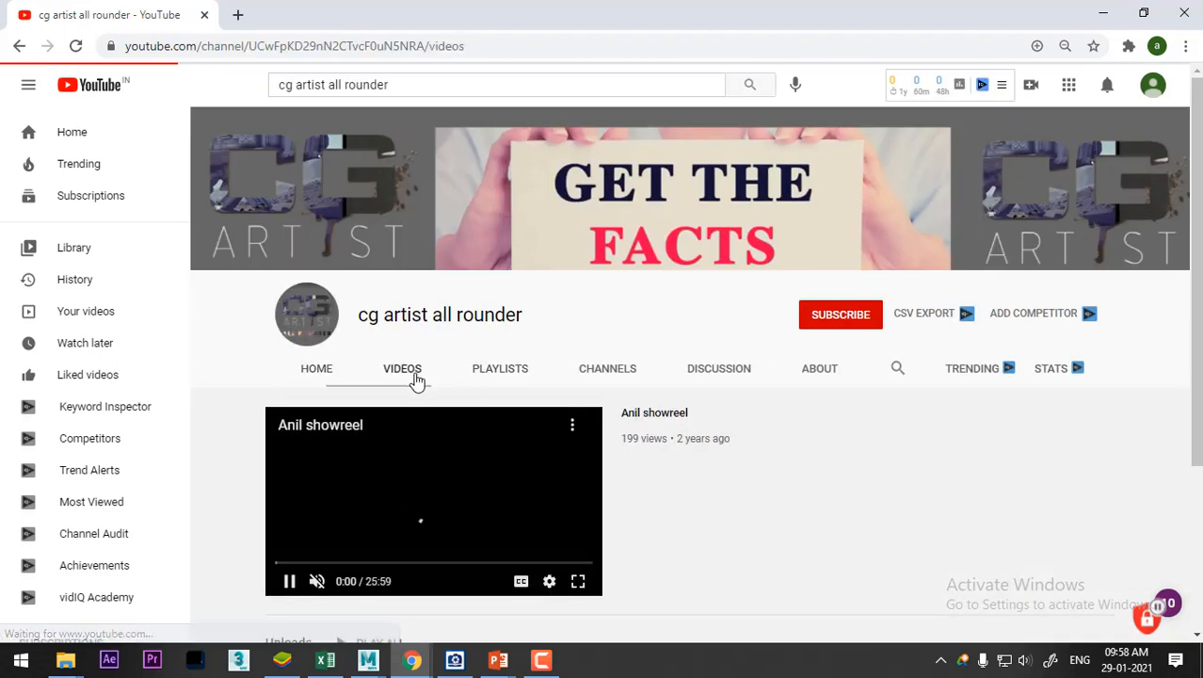
scroll(469, 437, down, 3)
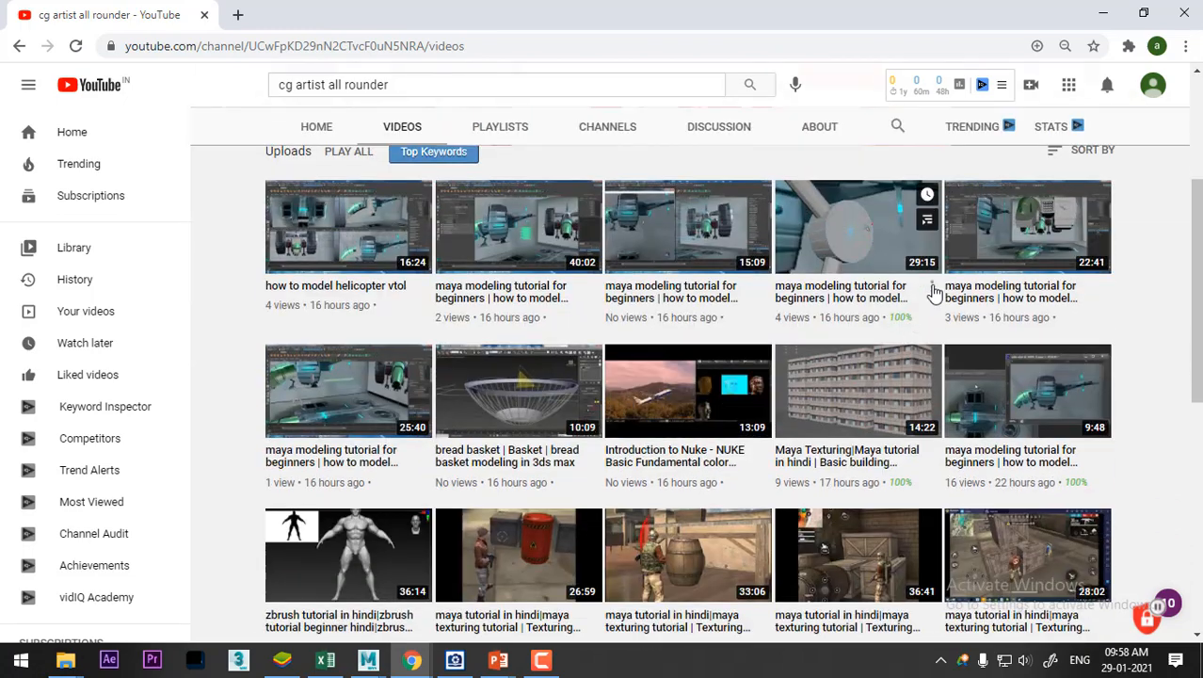
scroll(935, 270, down, 1)
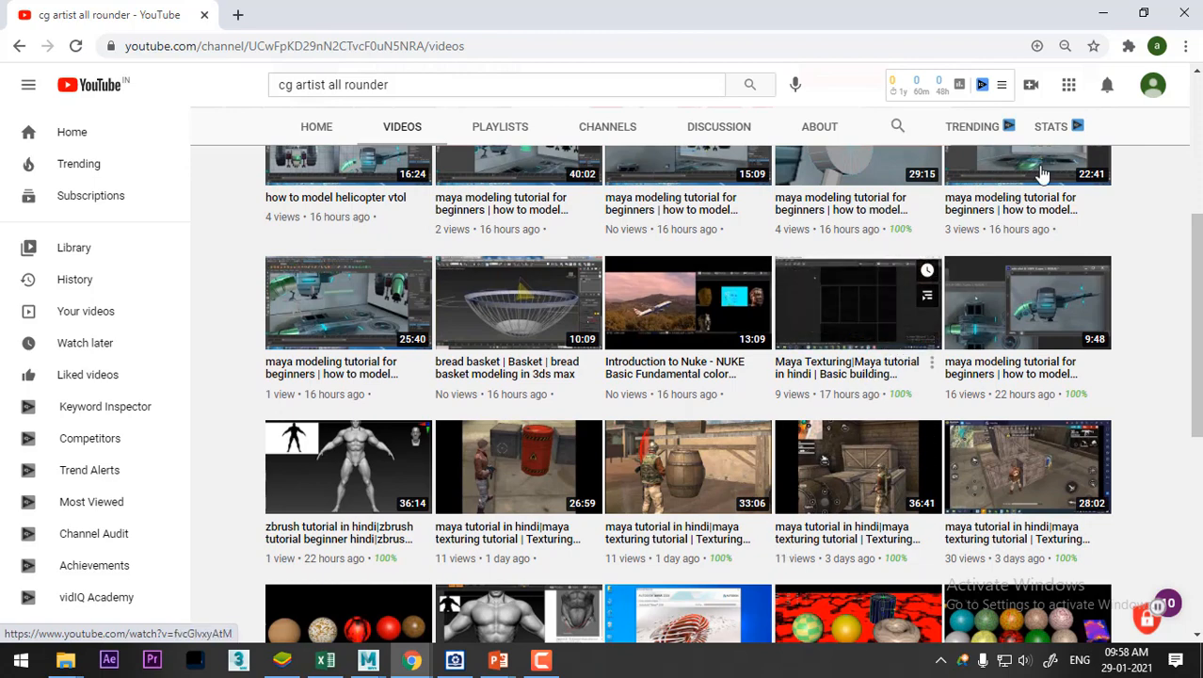
click(1102, 13)
Select the small cube in Maya and frame its UV shells in the UV Editor
click(195, 416)
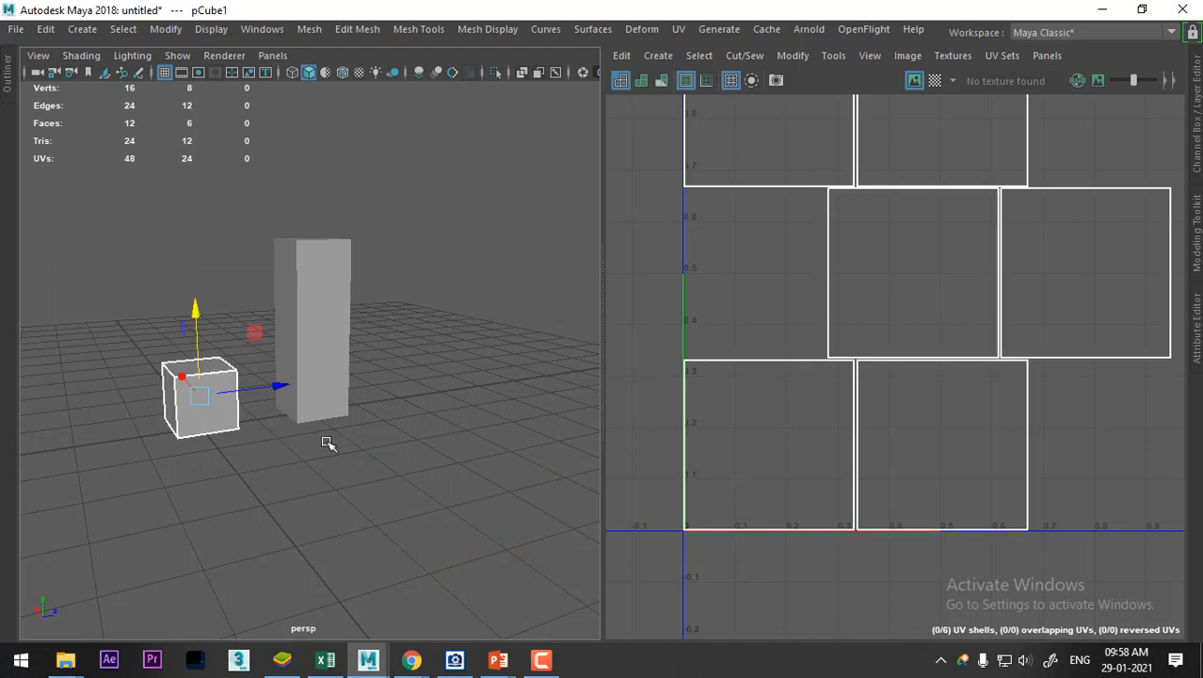
alt+middle_drag(324, 443, 410, 484)
key(f)
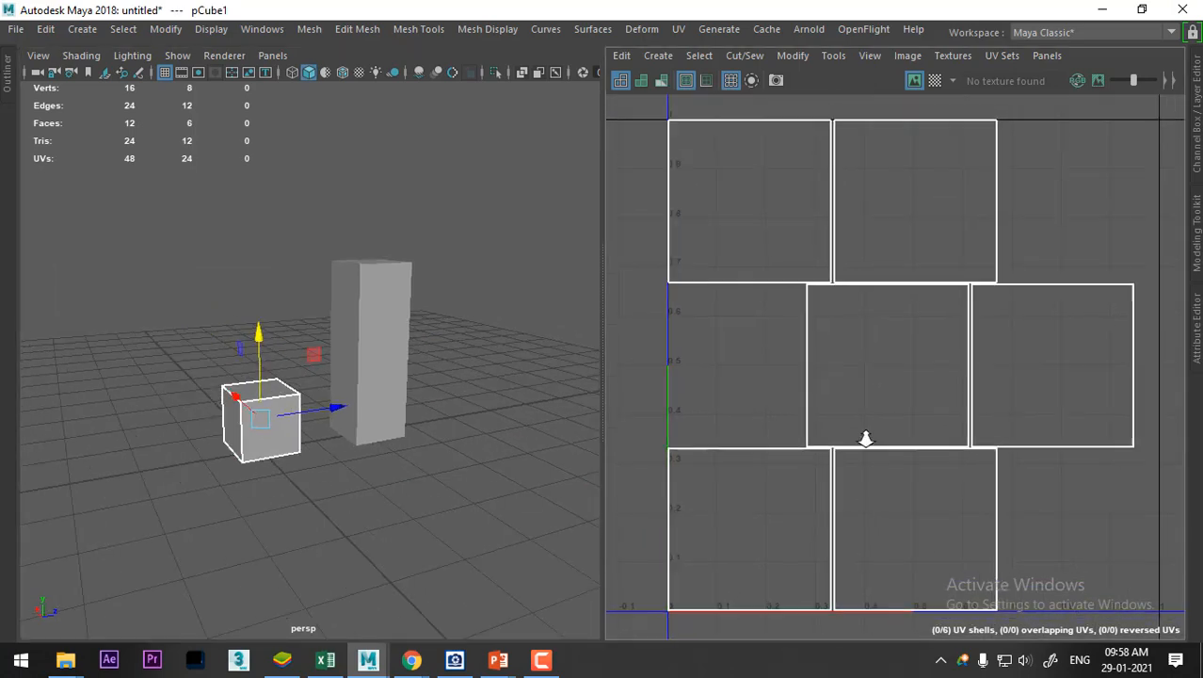
Apply Automatic UV mapping to the tall box, then return to object mode with the box selected
click(357, 306)
click(678, 29)
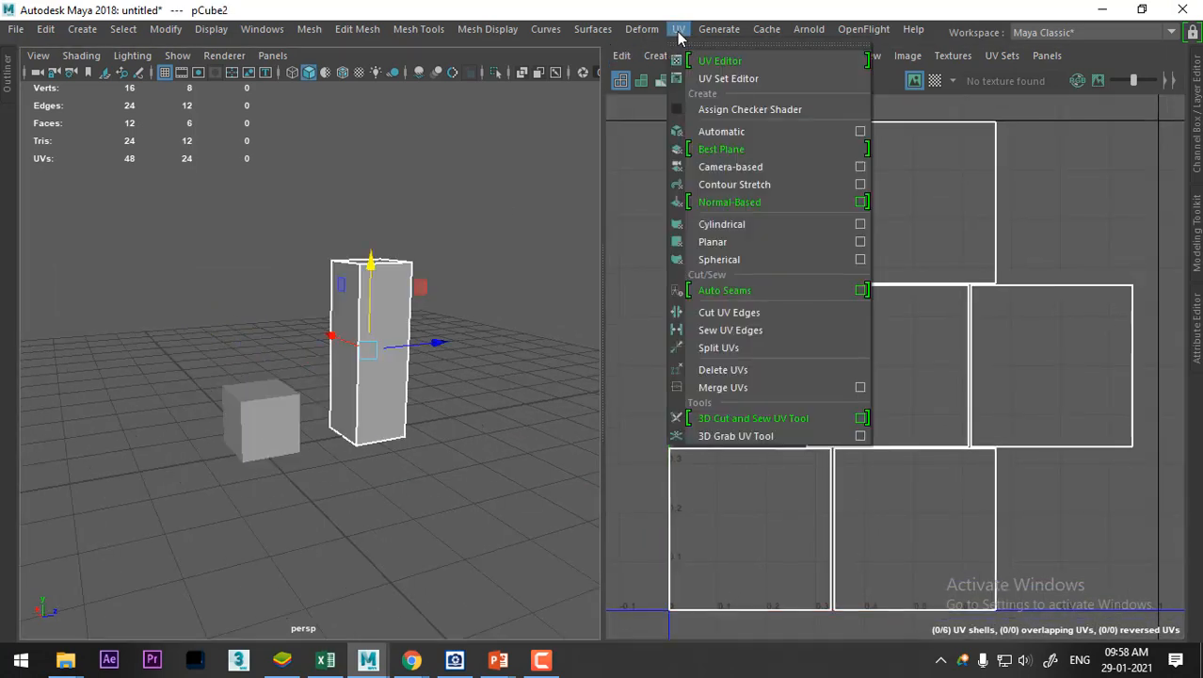
click(701, 131)
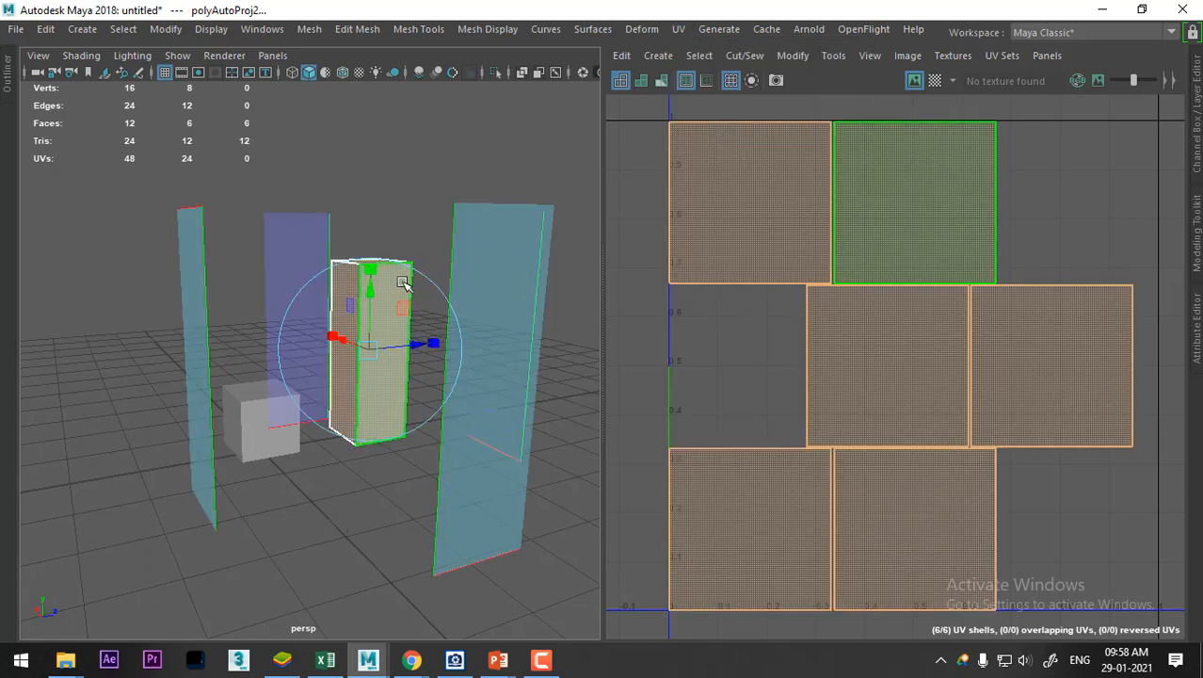
right_drag(401, 281, 451, 124)
click(452, 124)
click(393, 270)
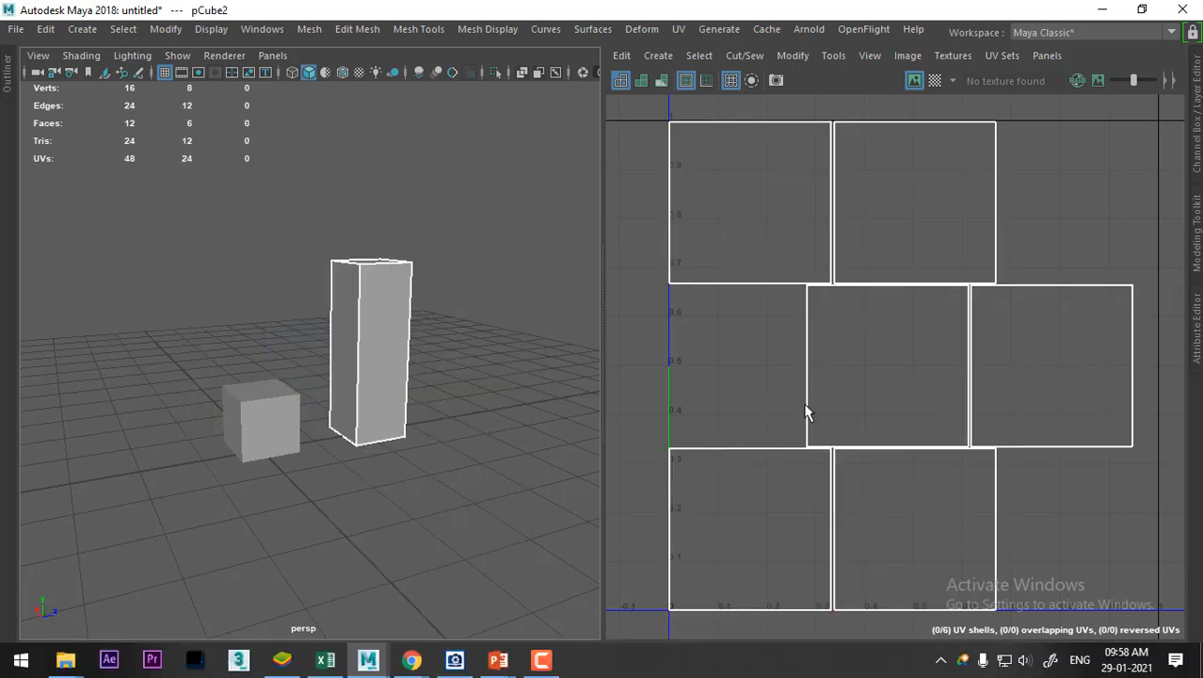
Compare the UV layouts of the small cube and the tall box in the UV Editor
scroll(805, 411, down, 2)
click(252, 418)
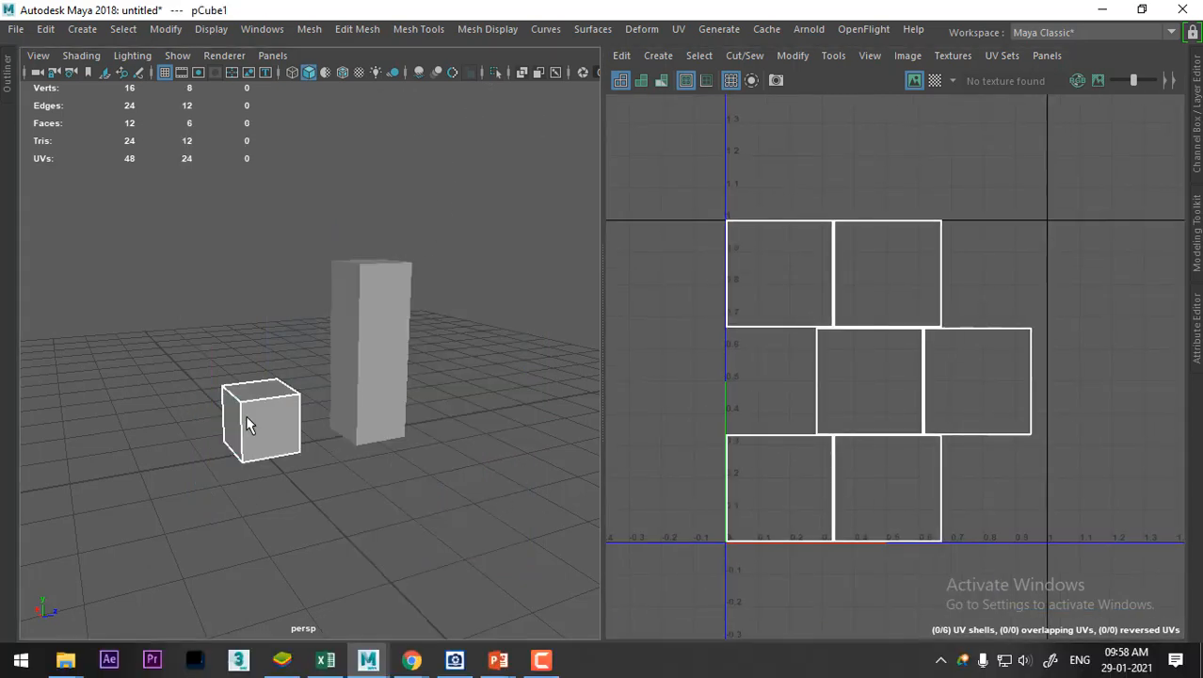
click(386, 307)
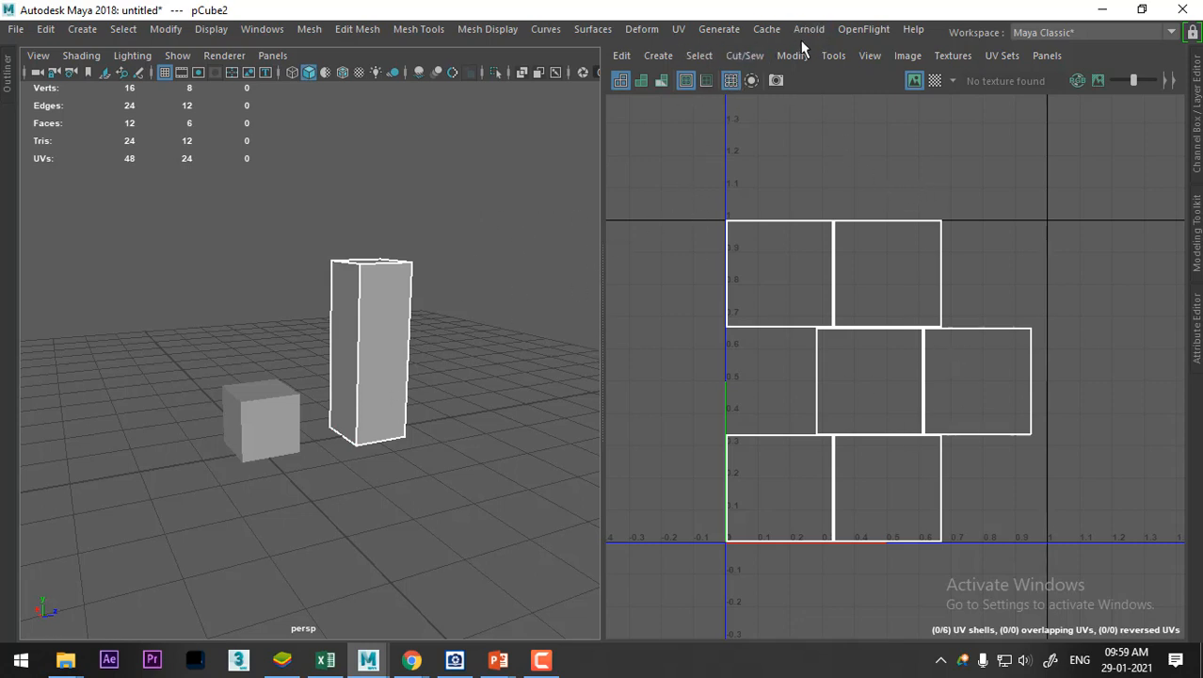
Apply Automatic UV mapping with 3 projection planes to the tall box
click(678, 30)
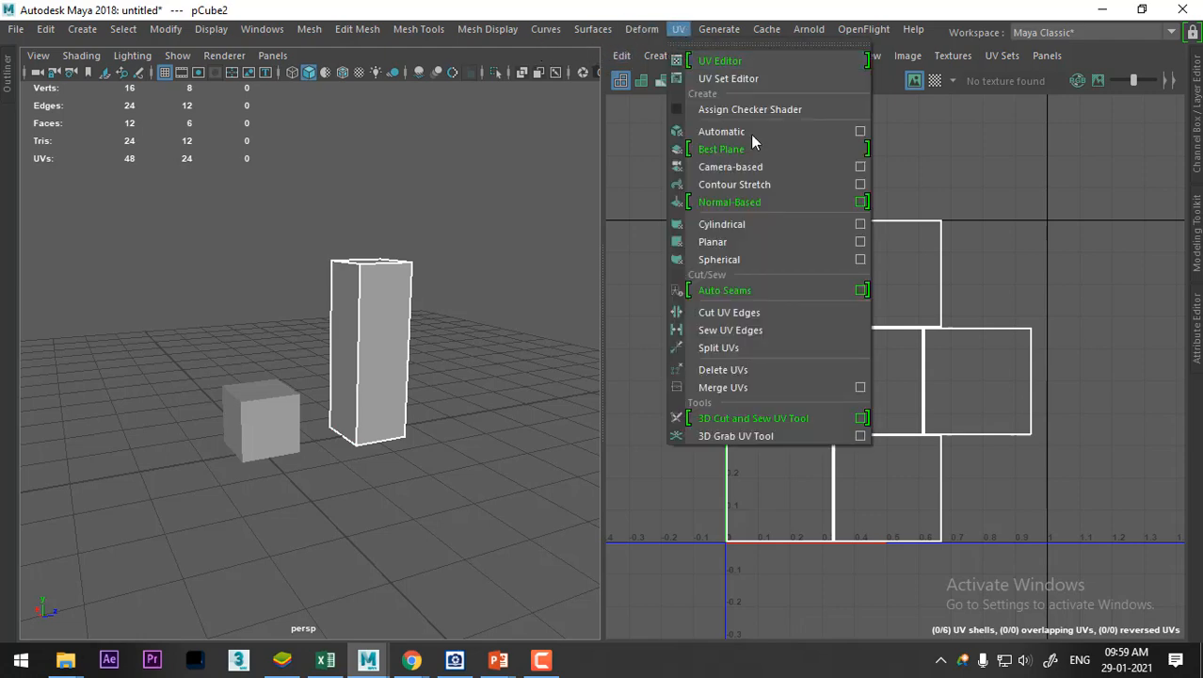
click(860, 131)
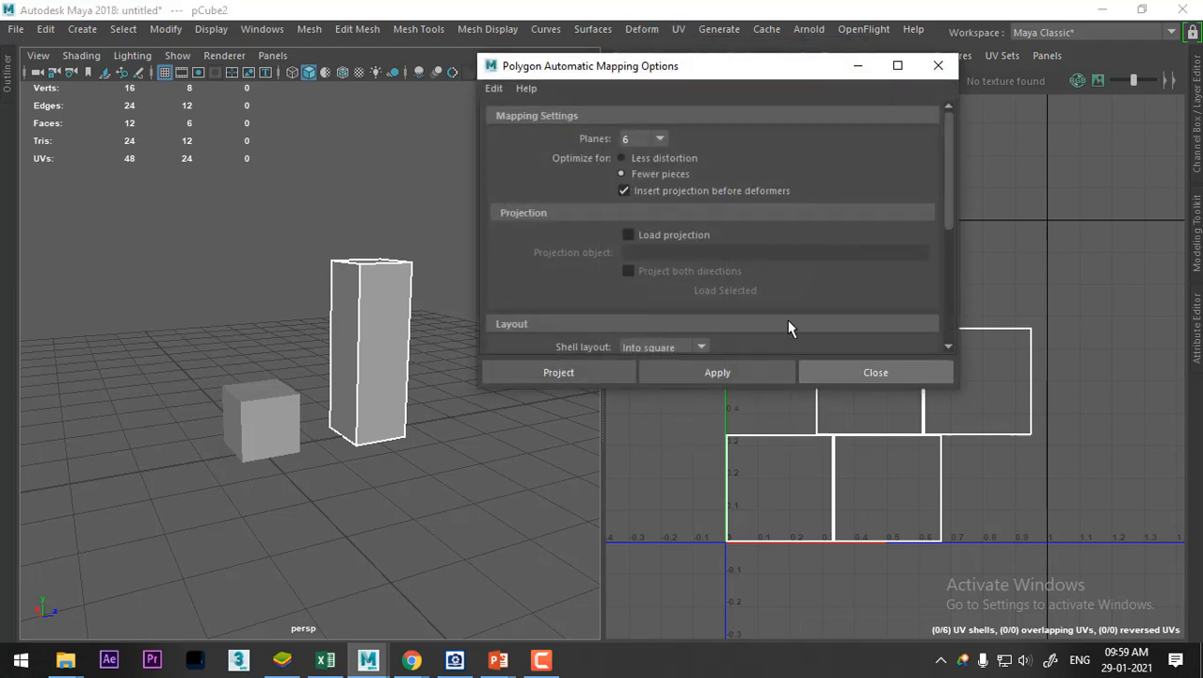
click(646, 136)
click(646, 157)
click(752, 373)
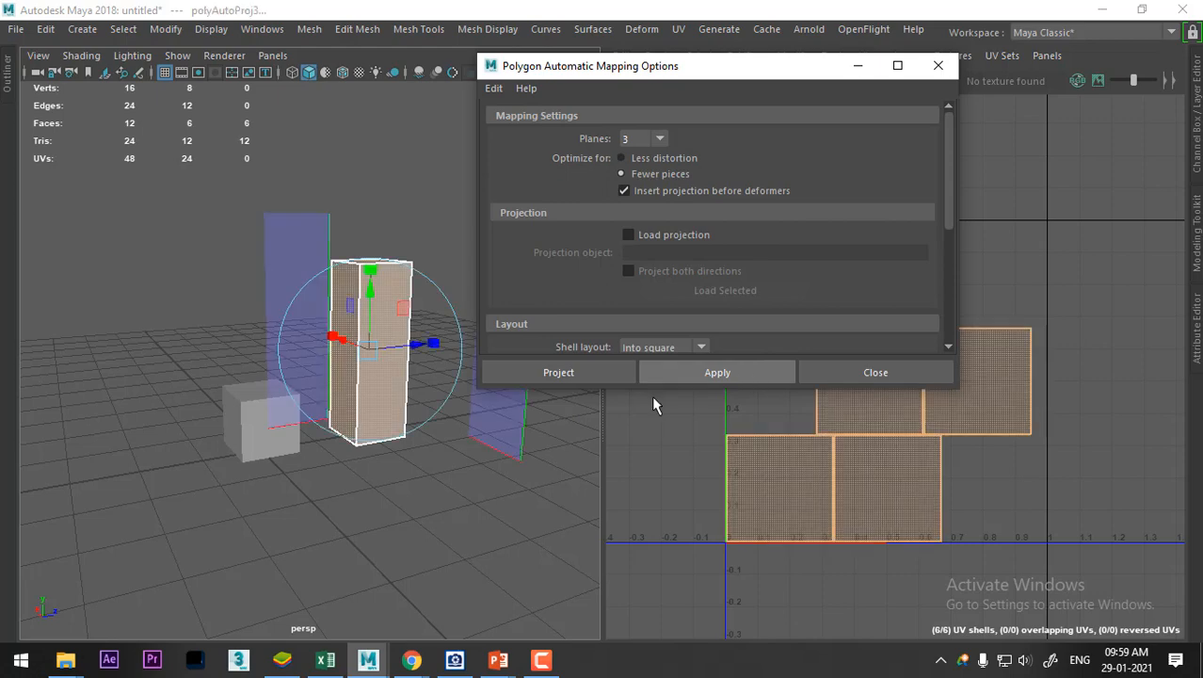
Apply Automatic UV mapping with 12 projection planes to the tall box and inspect the projection planes and UV shells
click(660, 140)
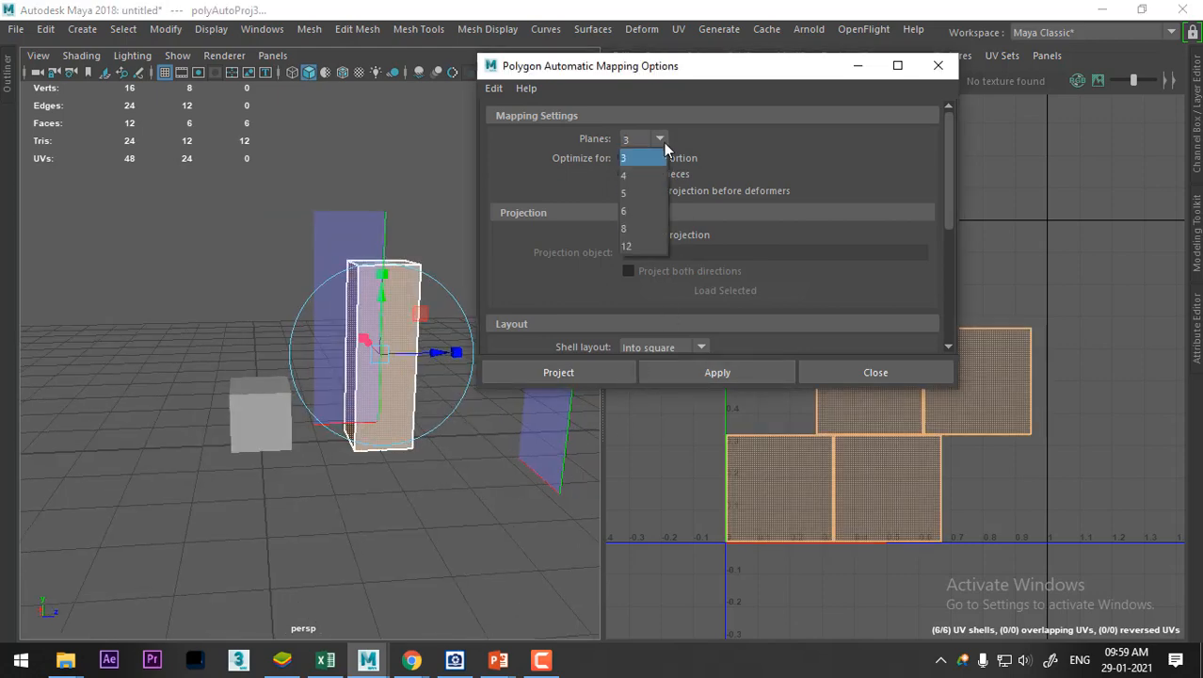
click(626, 245)
click(750, 373)
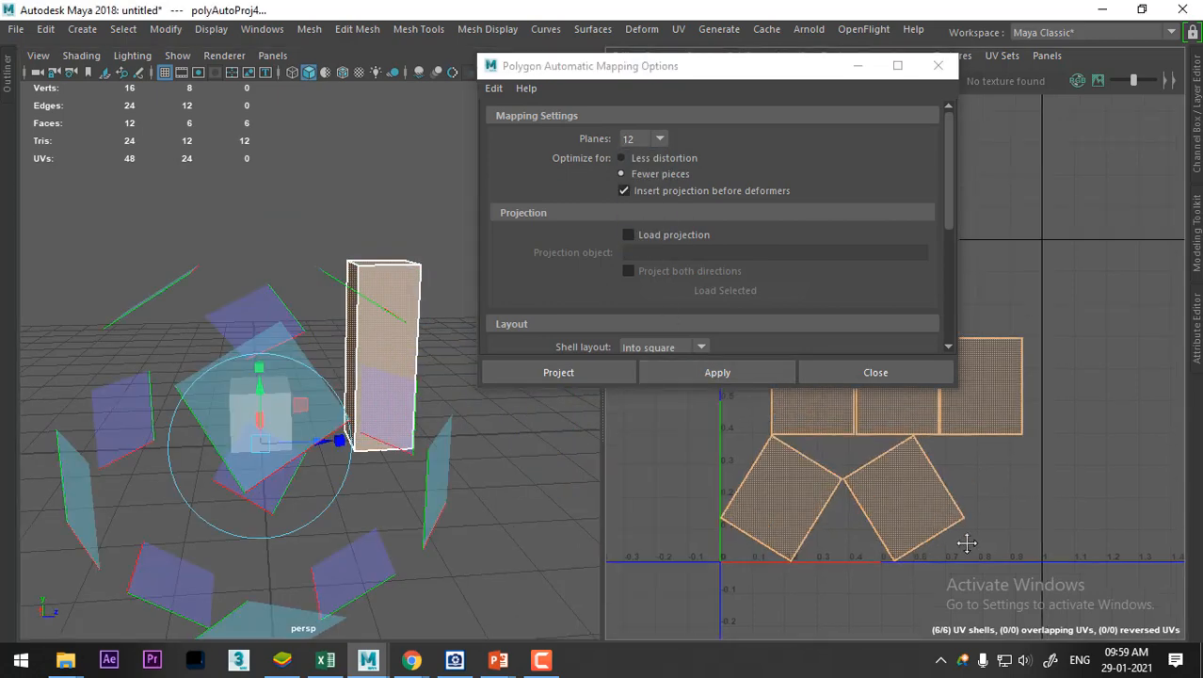
alt+middle_drag(967, 543, 964, 625)
alt+drag(252, 496, 286, 399)
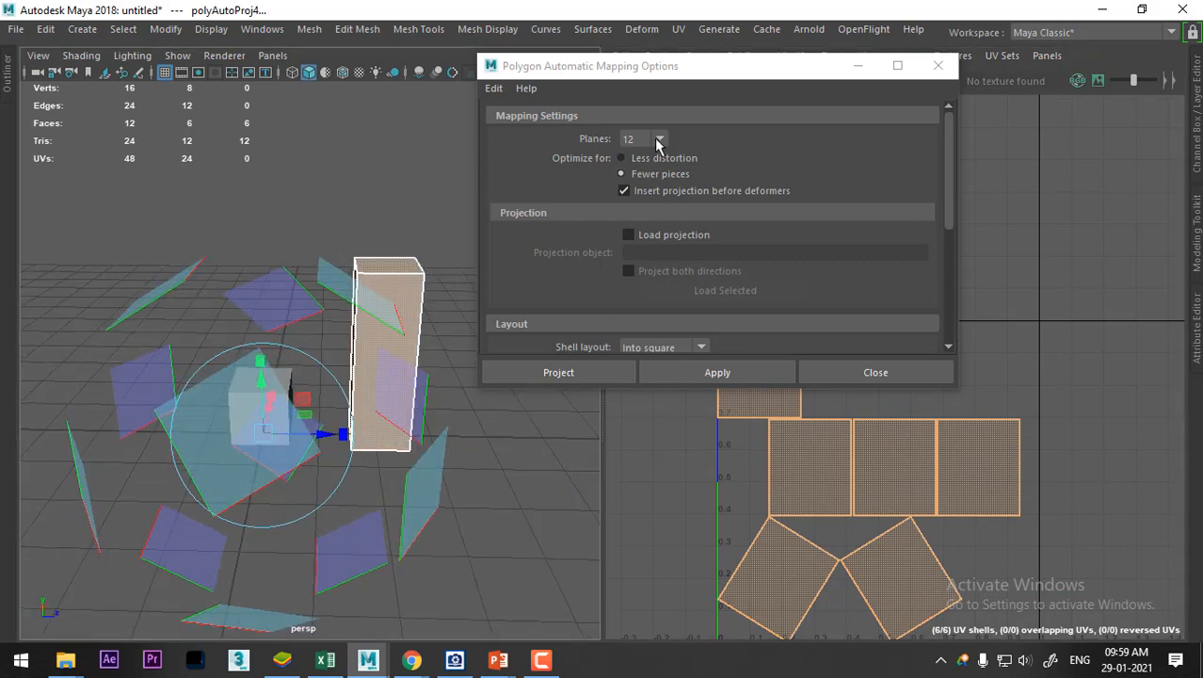
Reapply Automatic UV mapping with 6 planes to the tall box, close the mapping options and return to object mode
click(658, 141)
click(635, 211)
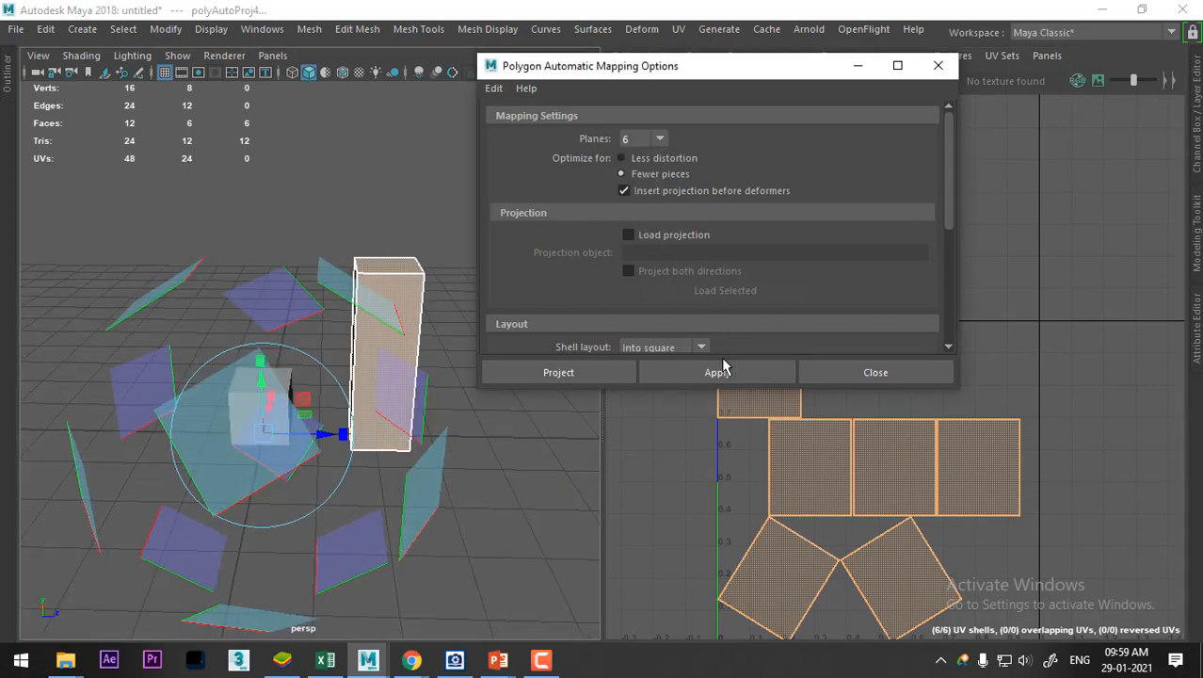
click(723, 370)
click(877, 375)
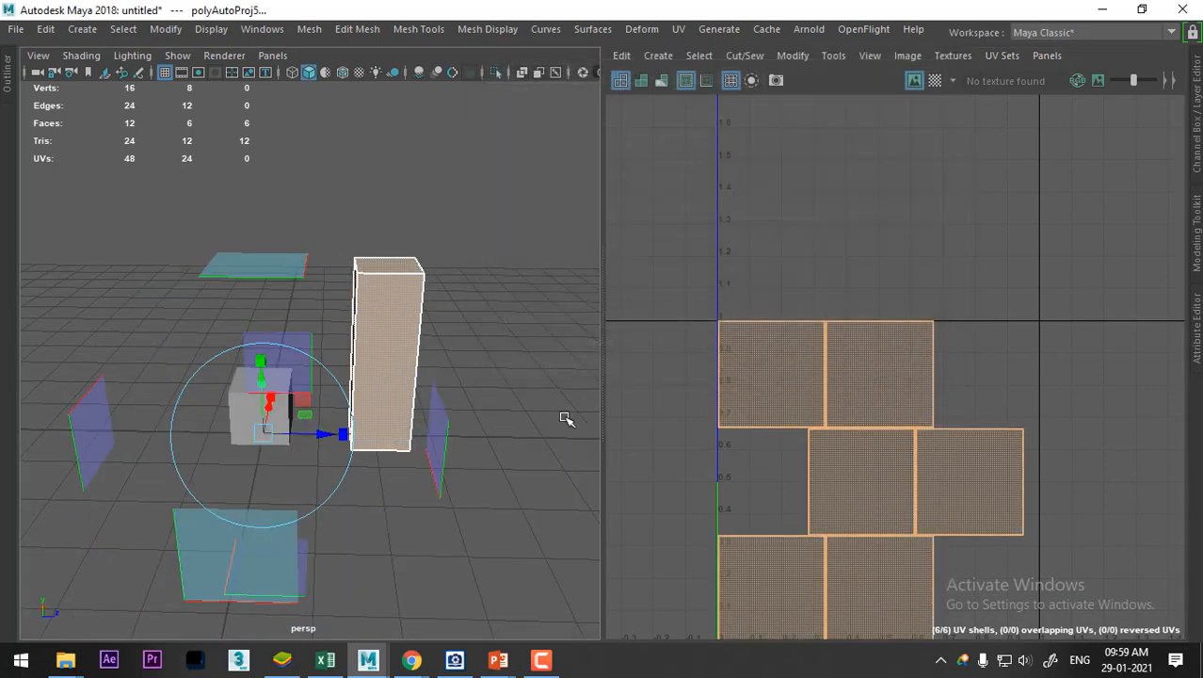
right_drag(419, 279, 532, 109)
click(421, 279)
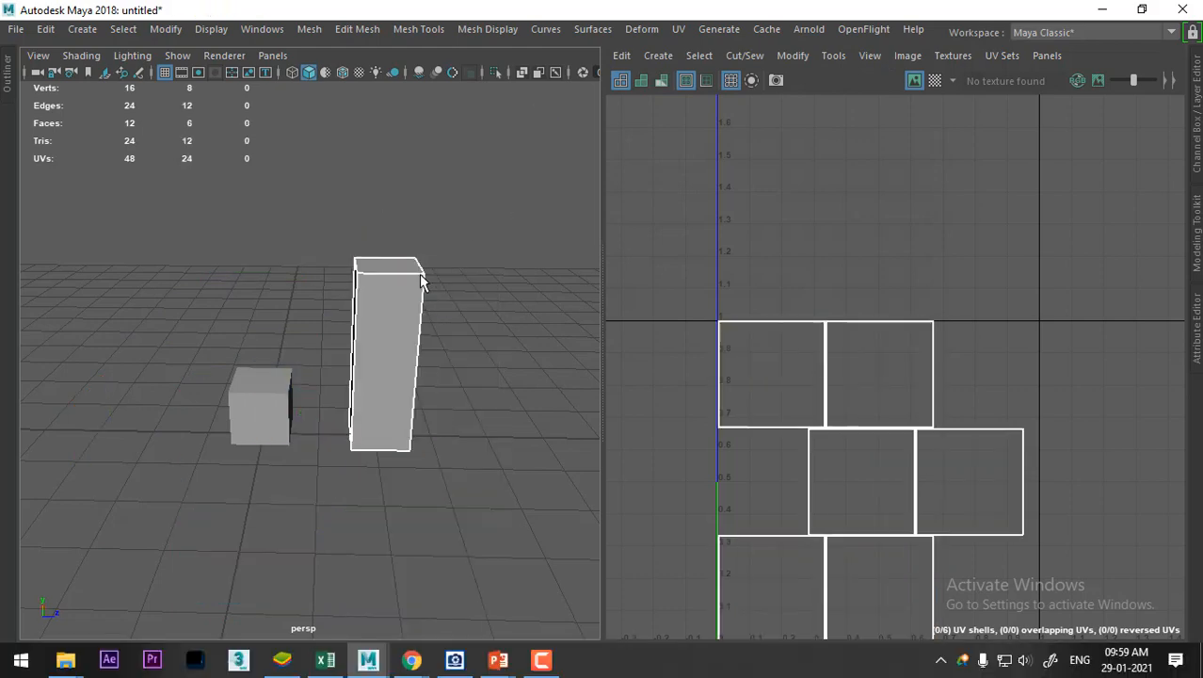
Select all of the tall box's UVs and unfold them with the Legacy method, then close the unfold options
alt+middle_drag(896, 443, 907, 327)
alt+right_drag(908, 327, 980, 246)
right_click(898, 247)
right_drag(847, 242, 958, 244)
drag(1109, 167, 646, 588)
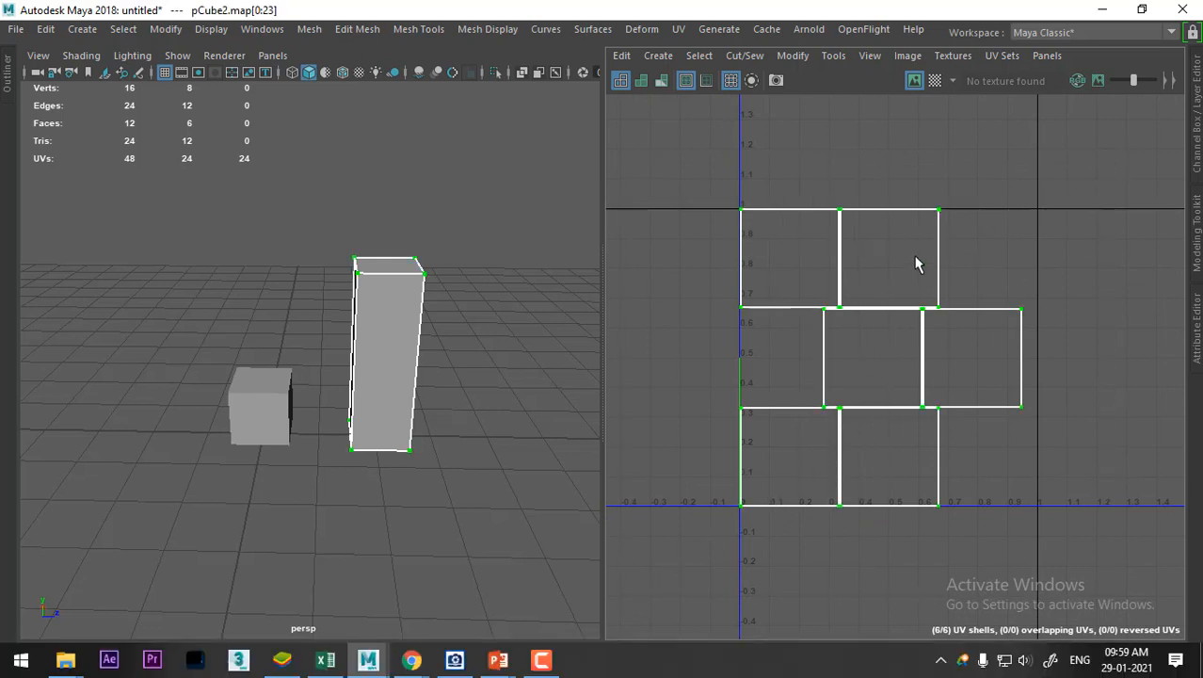
shift+right_drag(919, 183, 809, 185)
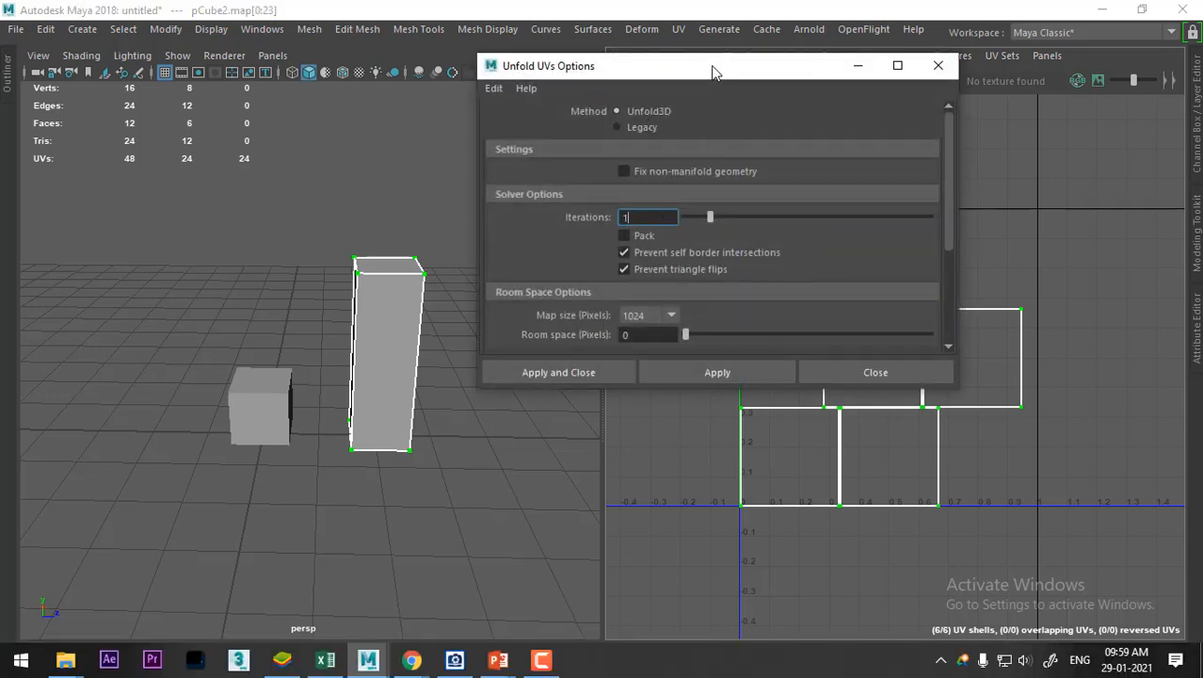
drag(704, 67, 443, 95)
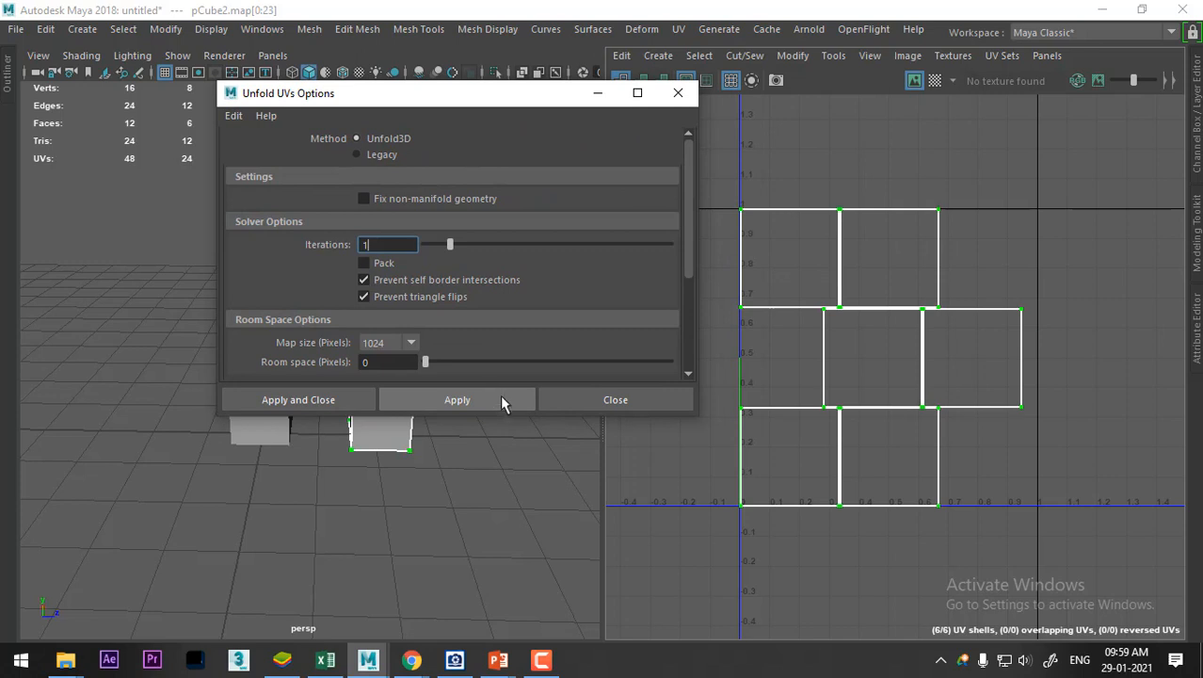
click(381, 156)
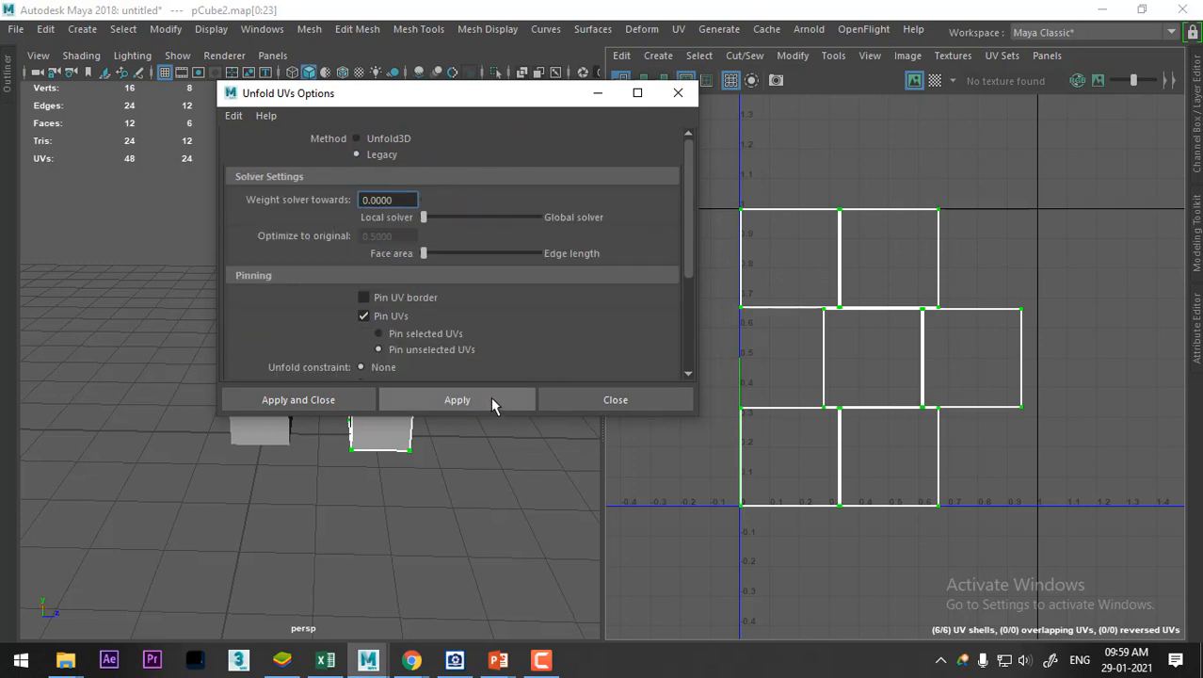
click(489, 396)
alt+right_drag(1013, 476, 968, 240)
alt+middle_drag(967, 321, 958, 404)
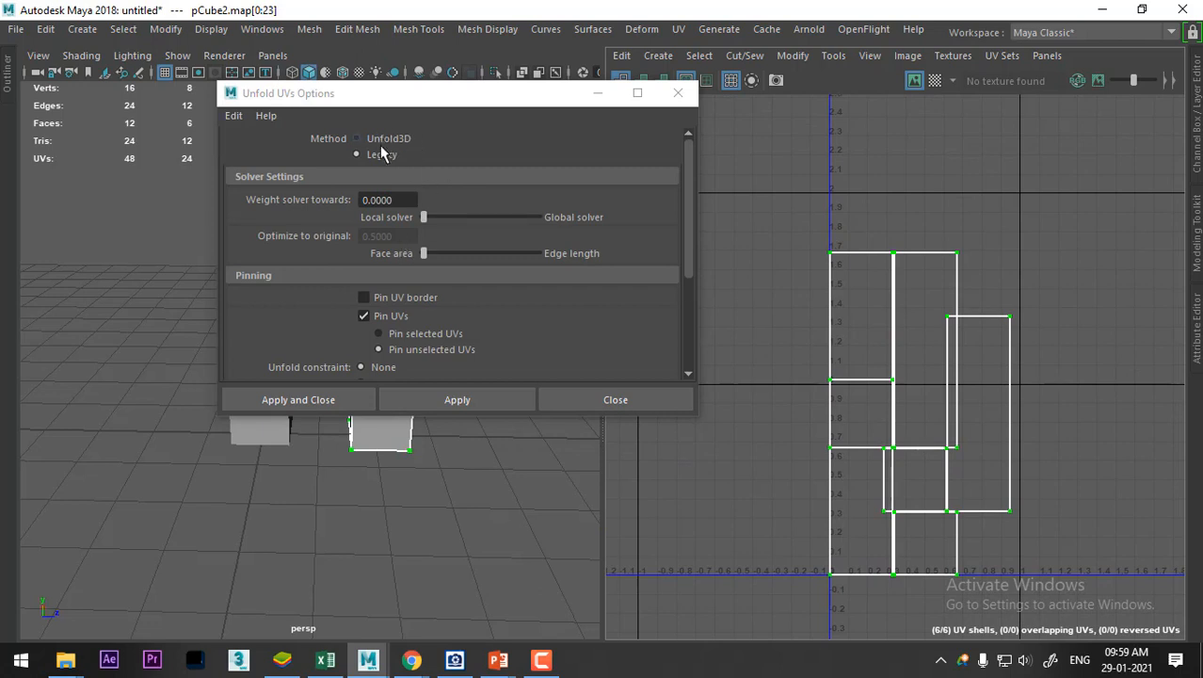
click(570, 403)
Select a vertical corner edge of the tall box in edge mode to check which UV shell borders it matches
right_drag(392, 148, 490, 113)
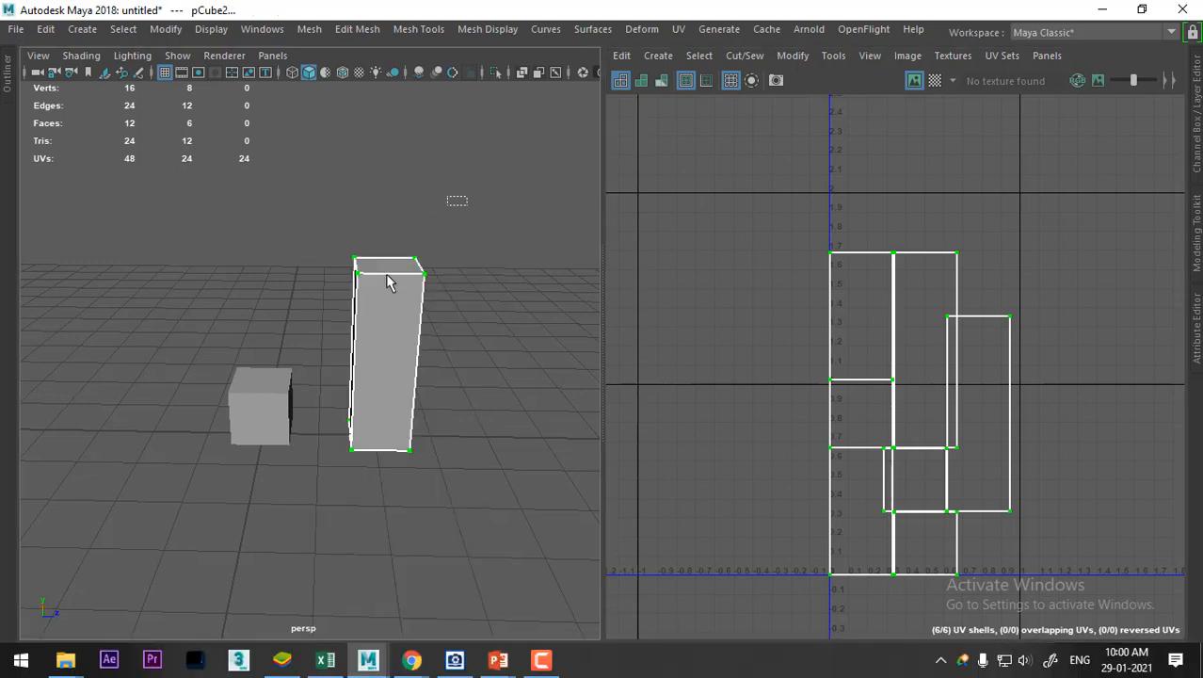
click(387, 276)
alt+middle_drag(914, 382, 892, 271)
alt+drag(423, 372, 447, 272)
right_drag(455, 151, 450, 66)
alt+drag(433, 282, 402, 393)
click(426, 389)
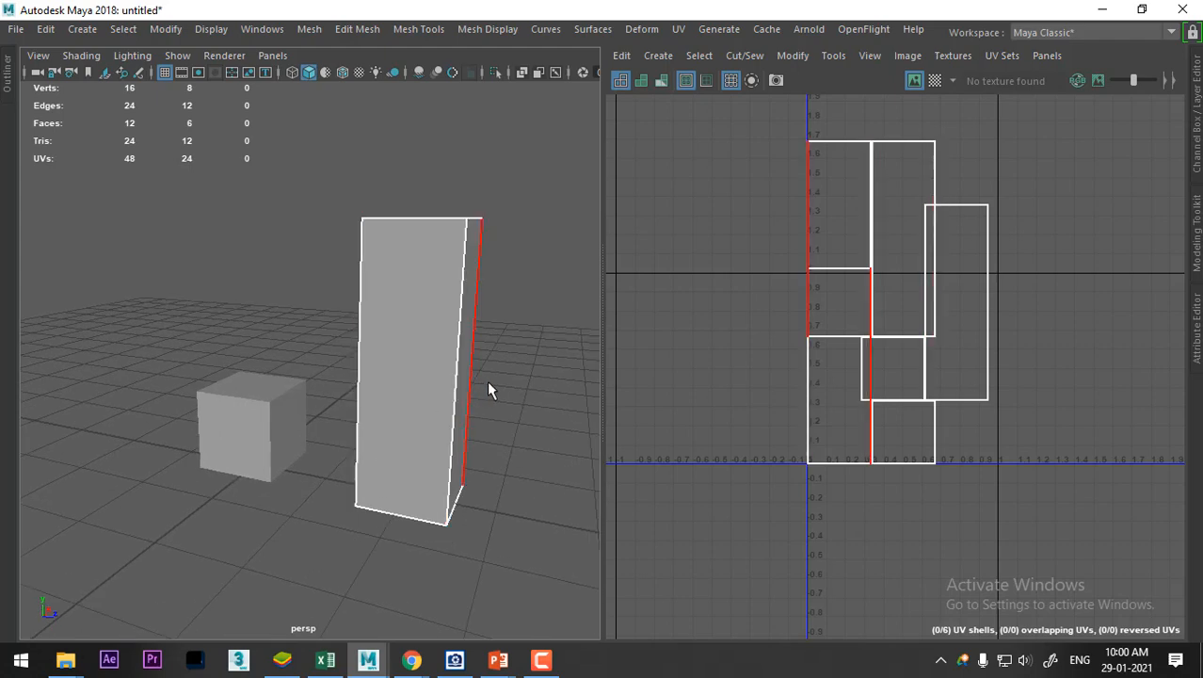
click(458, 358)
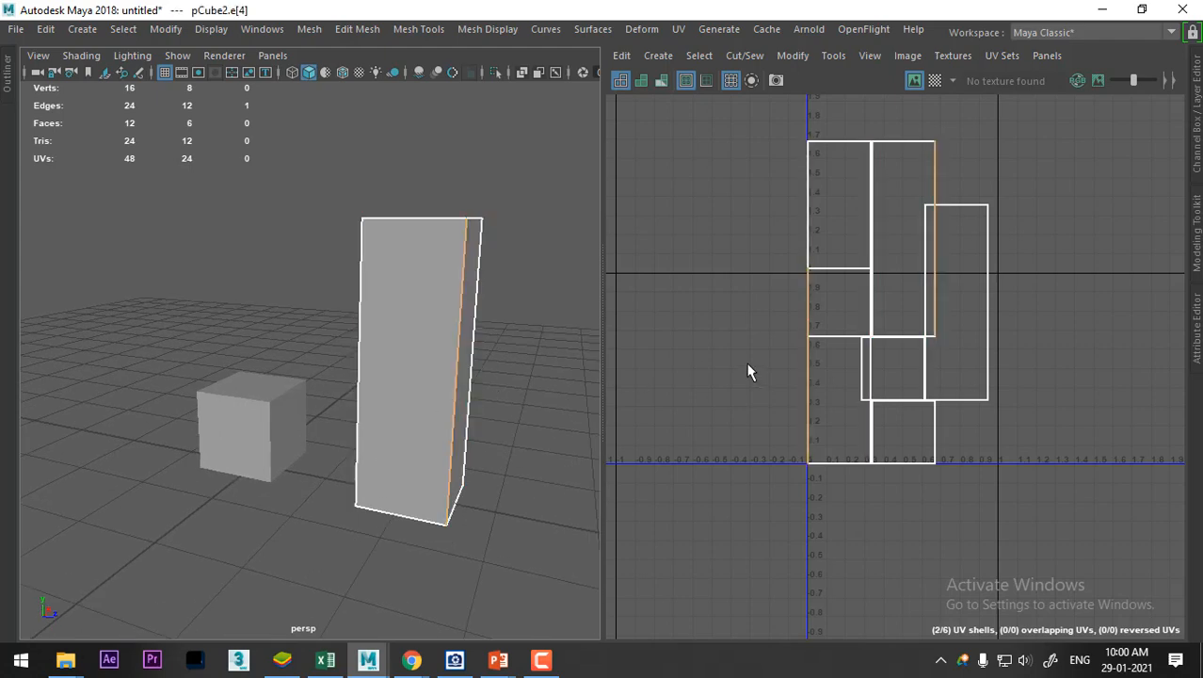
Select the tall UV shell overlapping its neighbours and move it well clear of the layout along positive U
click(854, 287)
scroll(897, 226, down, 2)
drag(824, 192, 1012, 466)
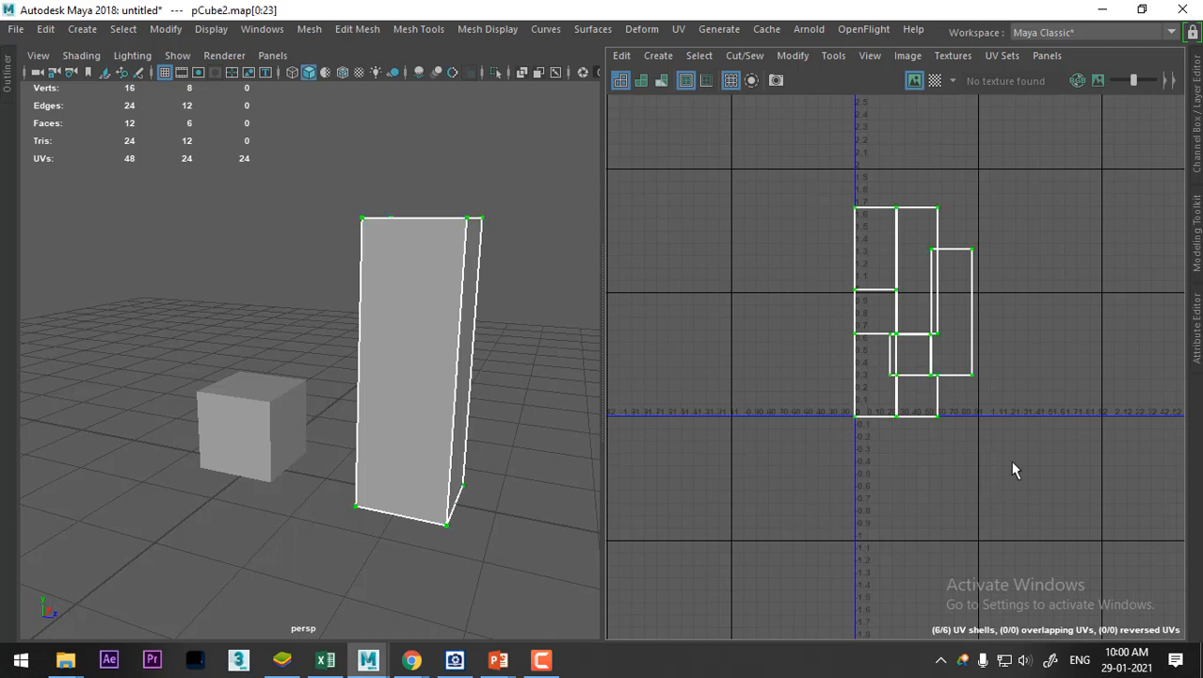
click(988, 283)
click(972, 251)
ctrl+right_drag(932, 303, 1001, 327)
drag(952, 316, 1070, 327)
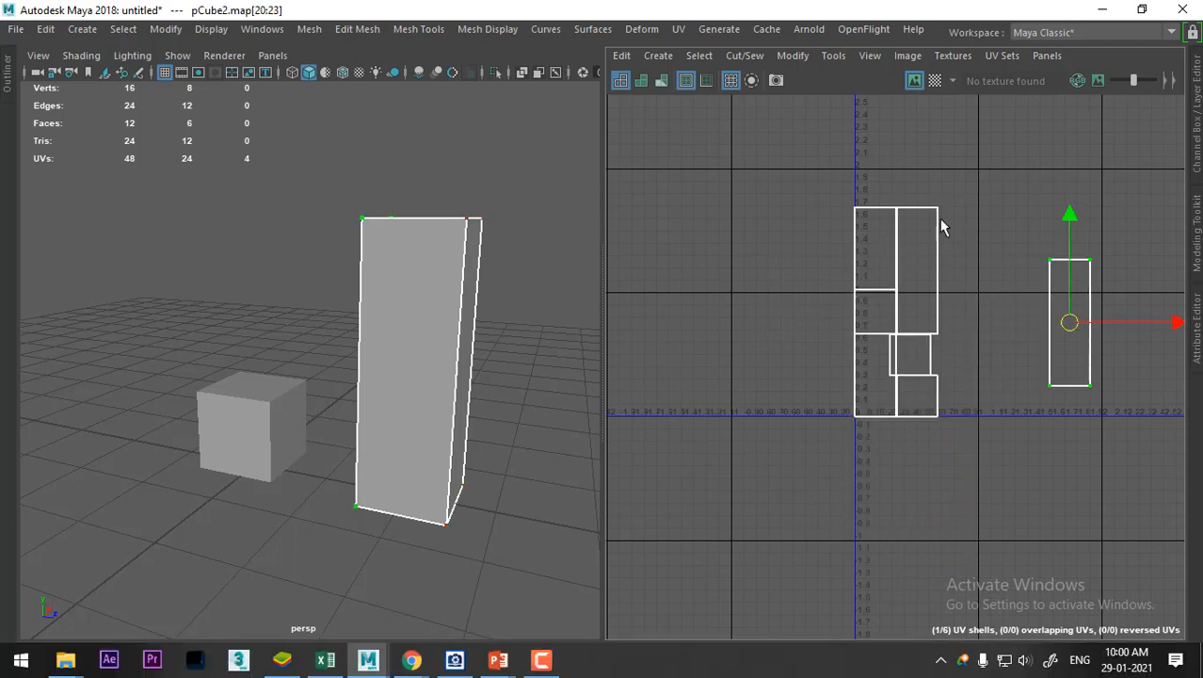
Move the other three tall UV shells apart so that none of them overlaps another shell in the UV Editor
click(934, 214)
ctrl+right_drag(926, 227, 1010, 299)
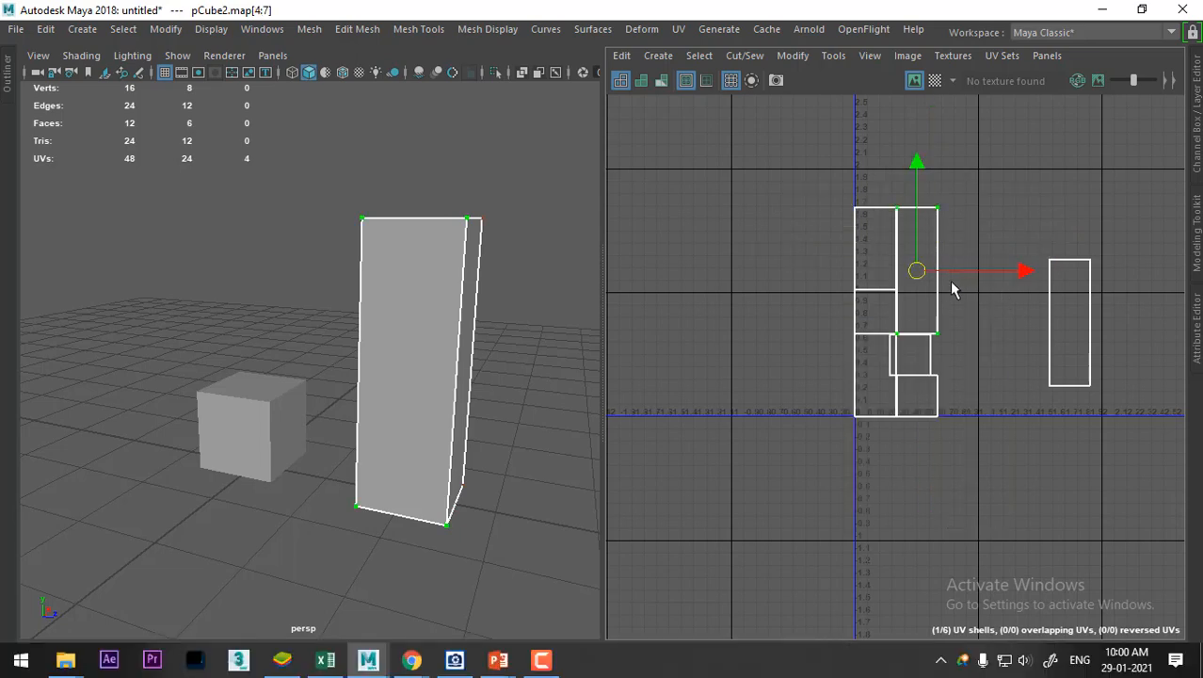
drag(858, 270, 667, 267)
click(894, 207)
ctrl+right_drag(831, 227, 905, 276)
drag(853, 279, 725, 429)
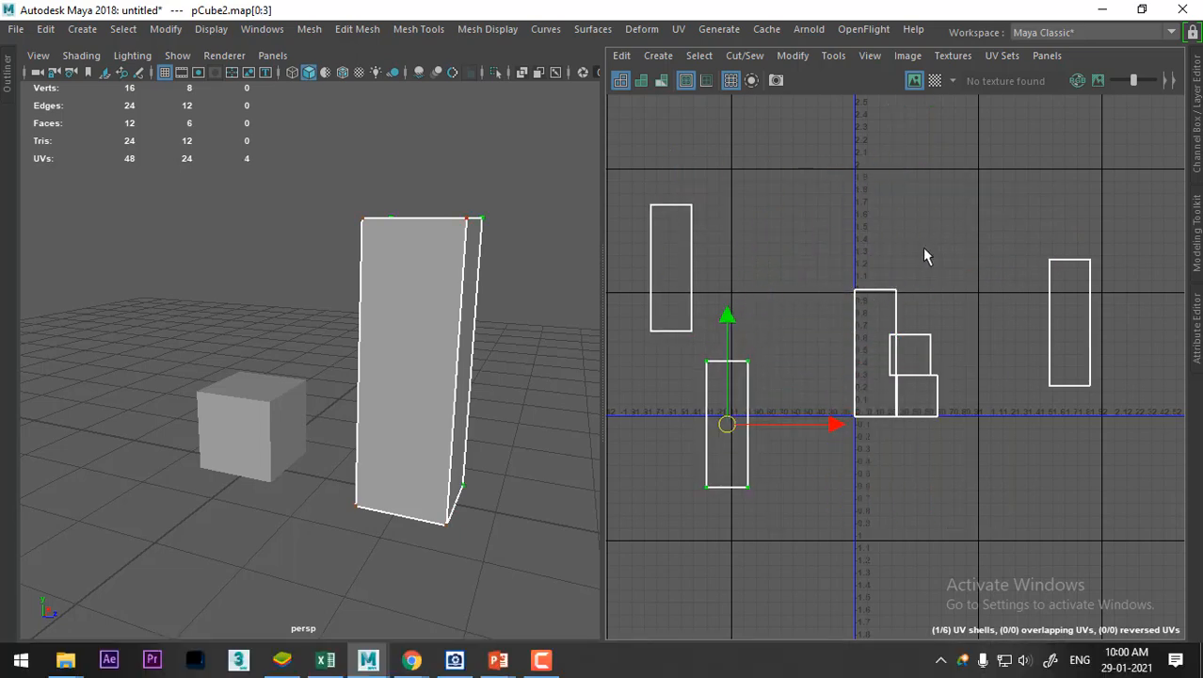
drag(921, 253, 845, 322)
ctrl+right_drag(845, 274, 918, 311)
drag(911, 375, 852, 450)
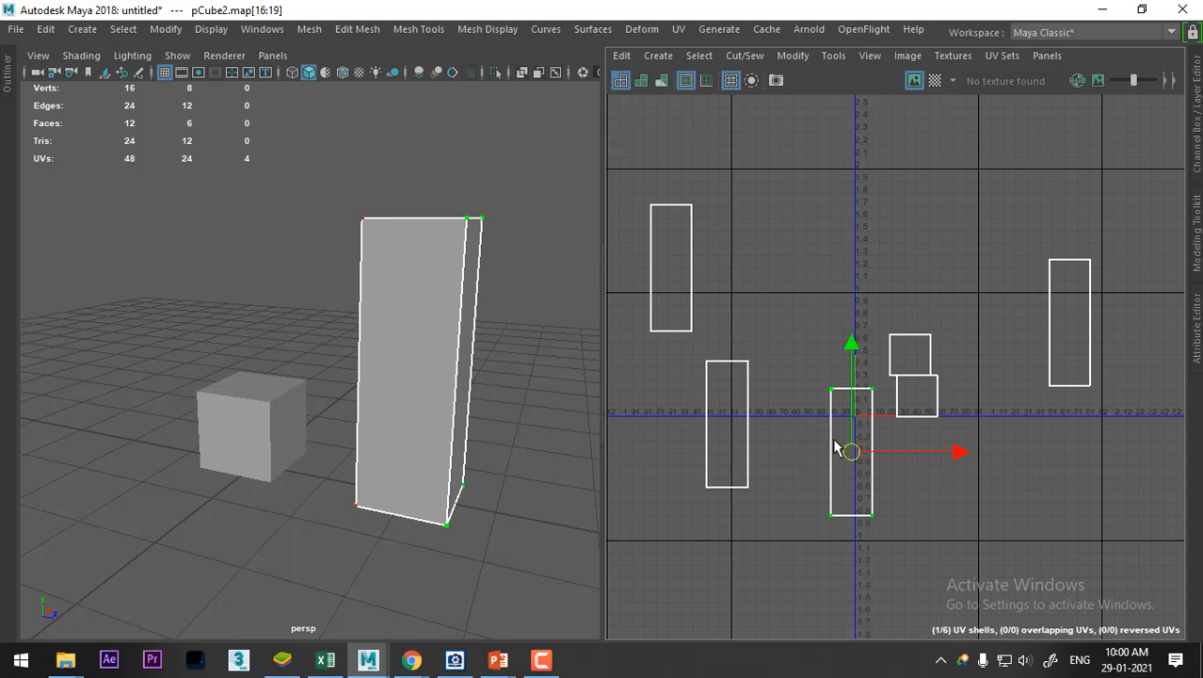
Move and sew the four tall UV shells into one strip along the box's shared vertical edges
alt+drag(482, 470, 530, 432)
right_drag(503, 303, 505, 183)
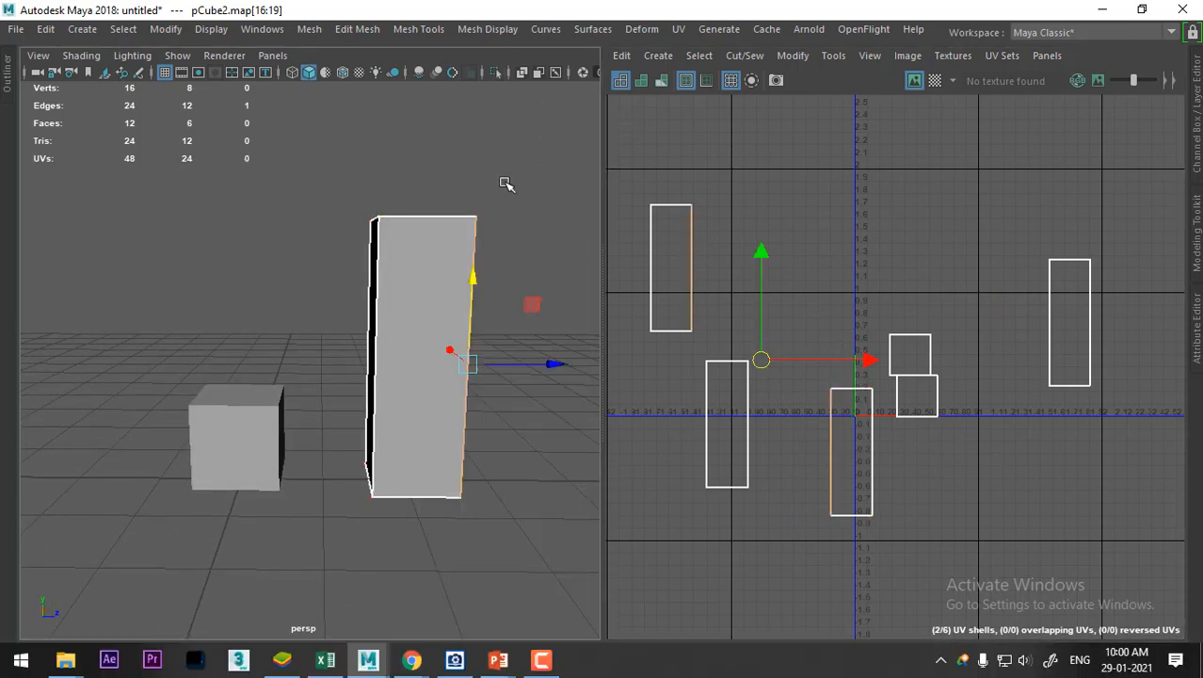
click(486, 417)
click(475, 377)
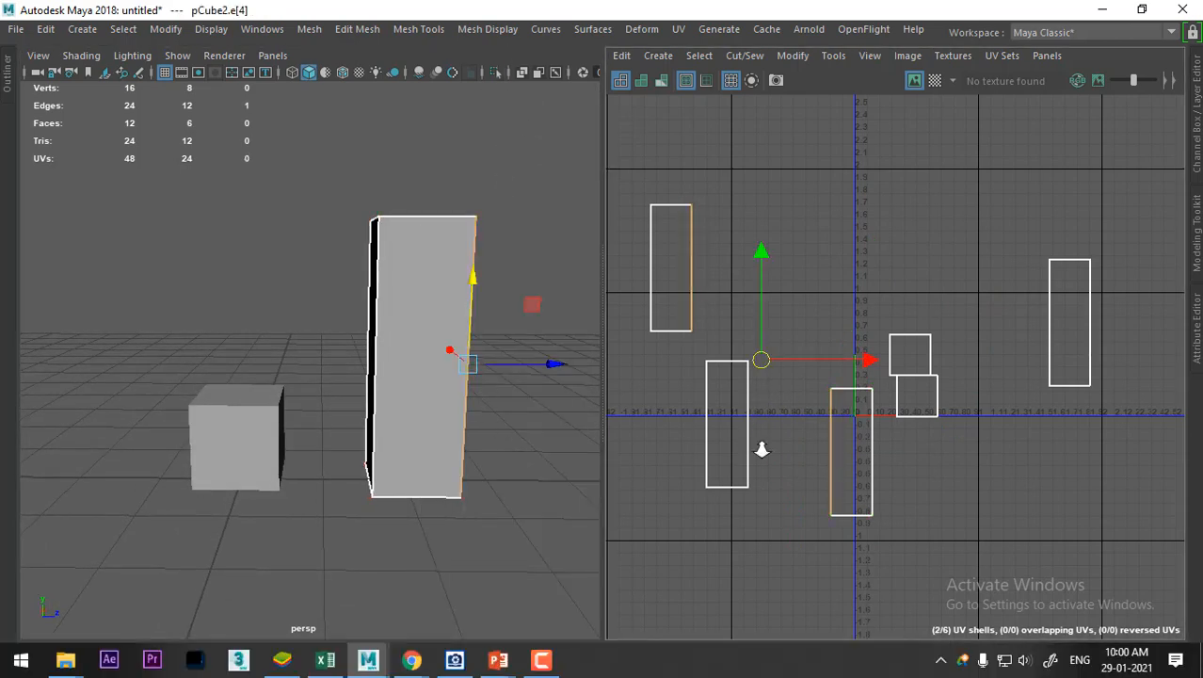
scroll(791, 434, up, 1)
key(g)
click(891, 461)
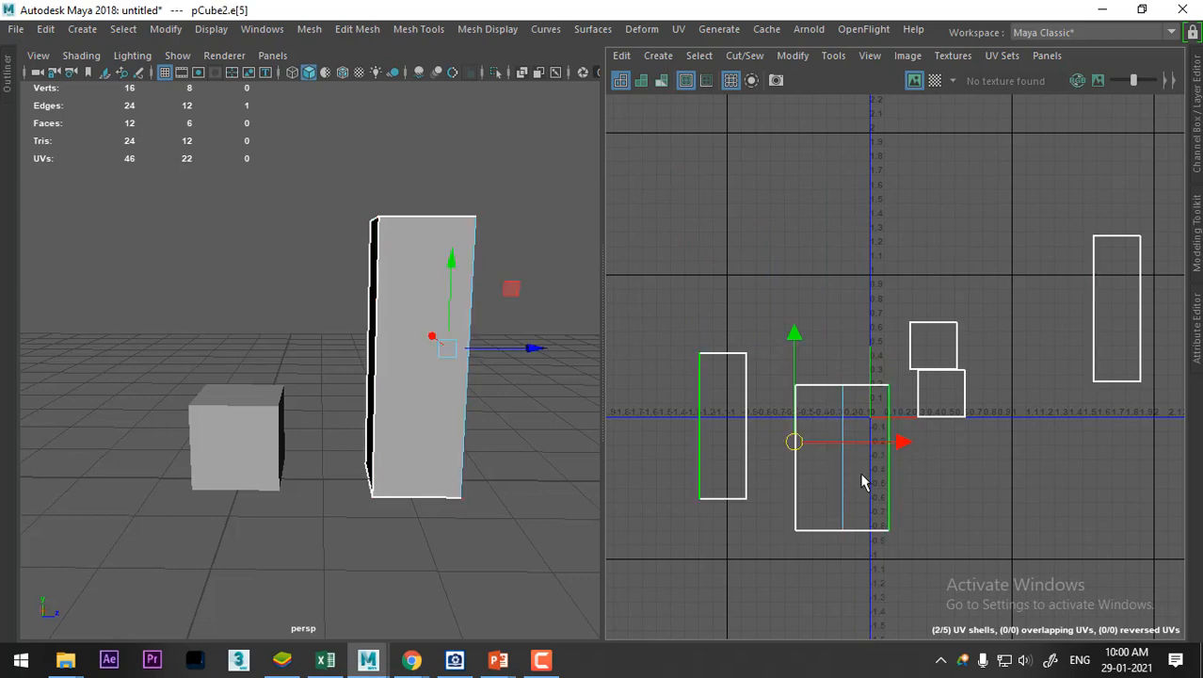
key(g)
key(g)
shift+right_drag(810, 456, 790, 293)
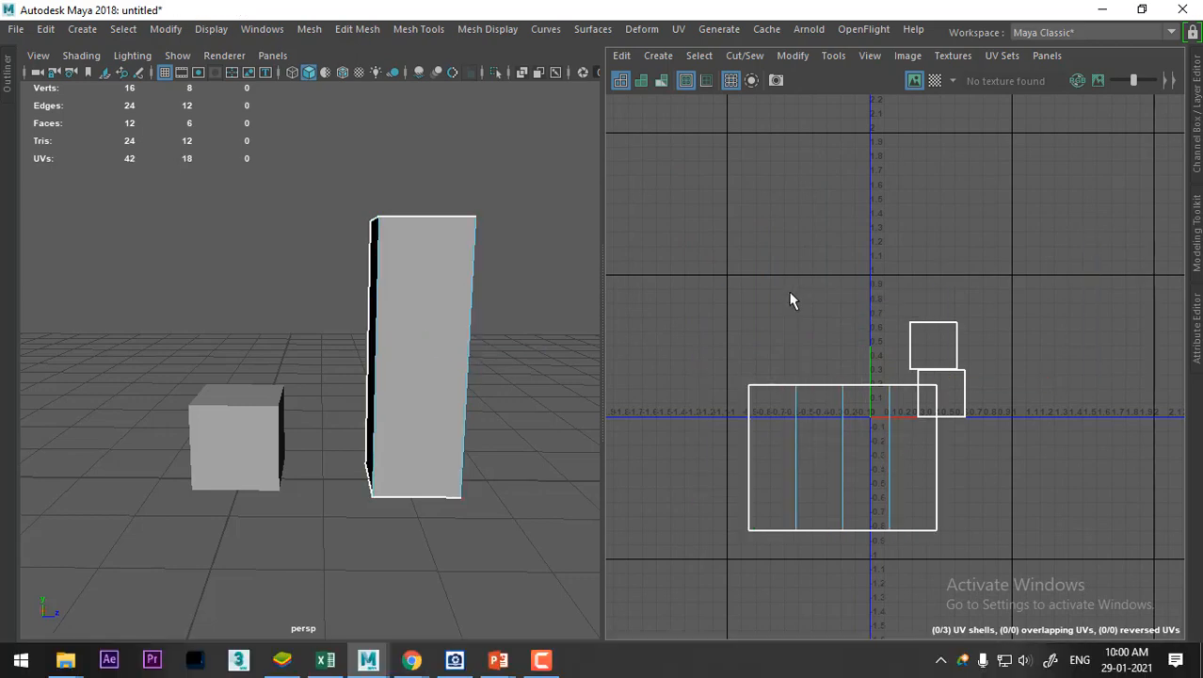
Move and sew the two square UV shells onto the upper and lower ends of the strip's first tall face
drag(768, 344, 772, 410)
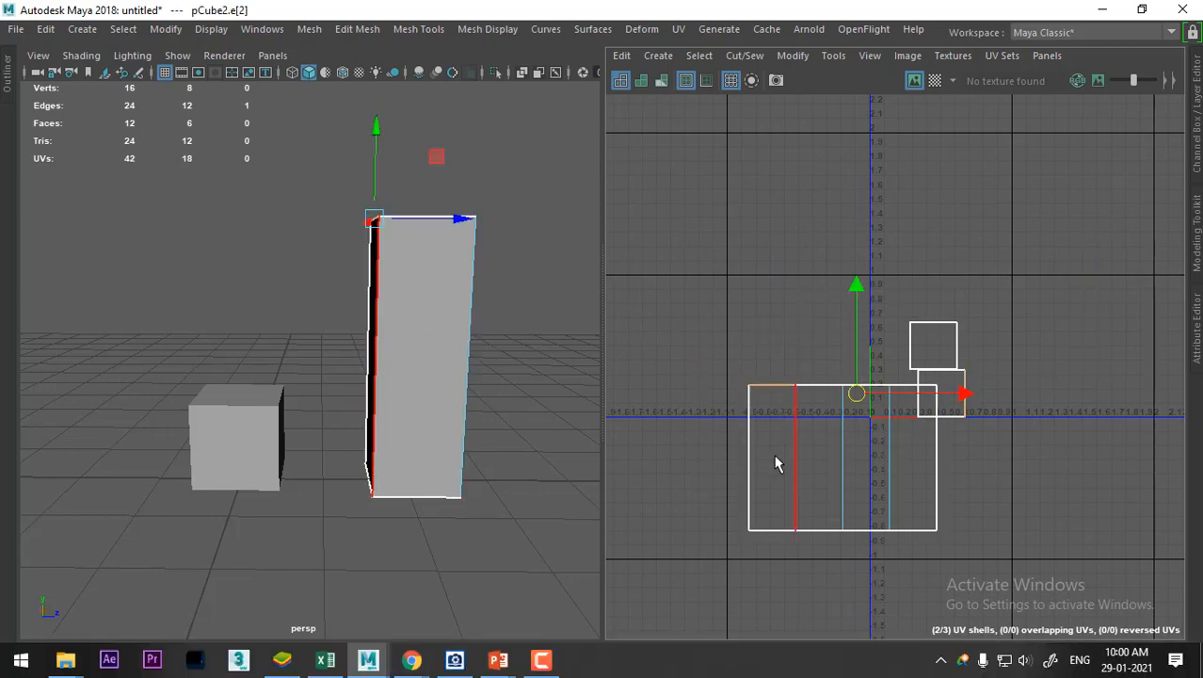
shift+right_drag(777, 455, 823, 287)
click(773, 531)
shift+right_drag(828, 456, 804, 178)
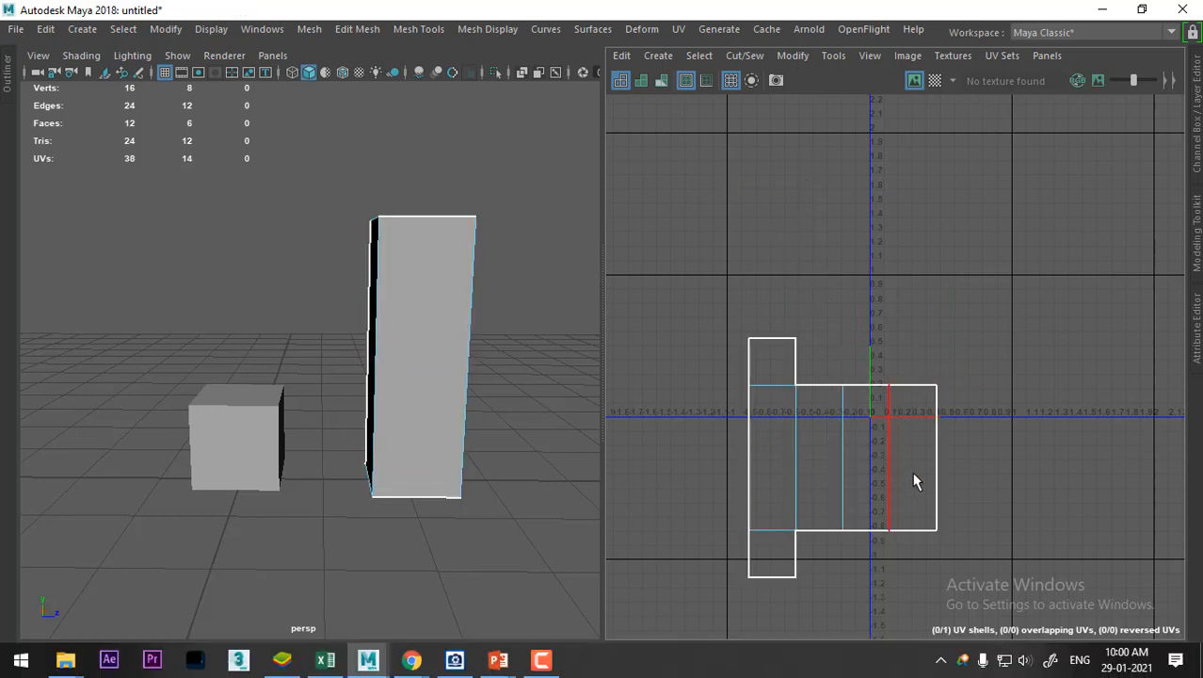
Select the two edges joining the square end faces to the UV strip, then return the tall box to object mode
drag(915, 462, 778, 481)
shift+drag(775, 372, 771, 550)
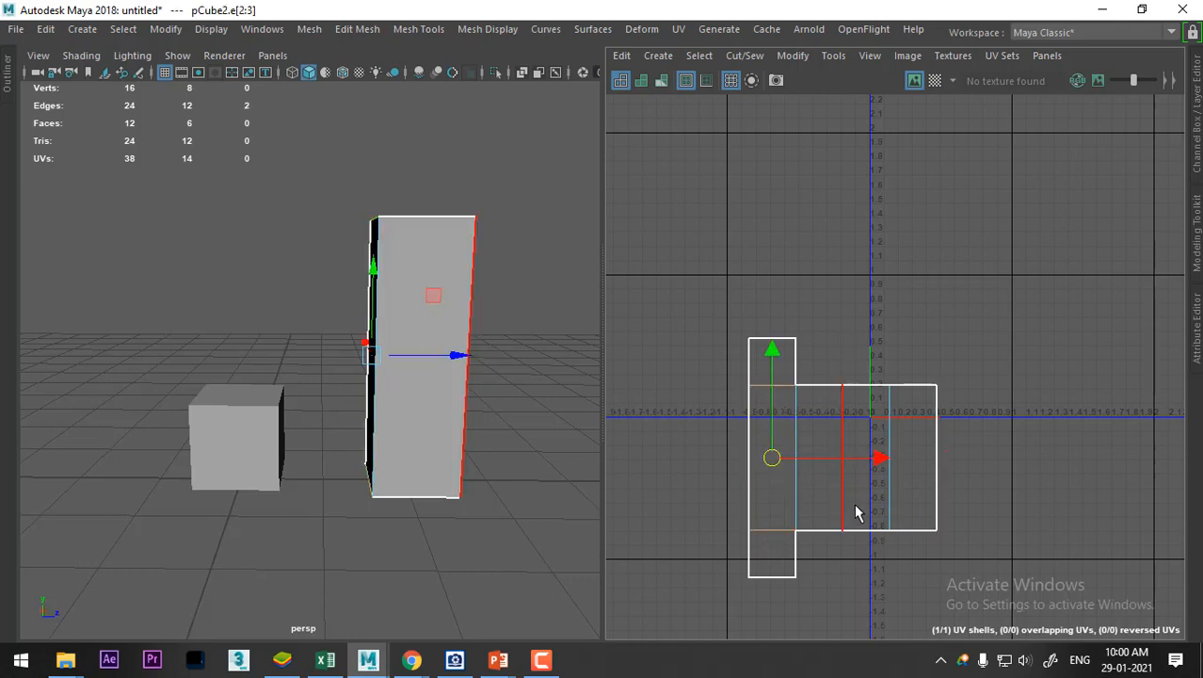
alt+drag(428, 318, 471, 348)
right_drag(394, 230, 480, 127)
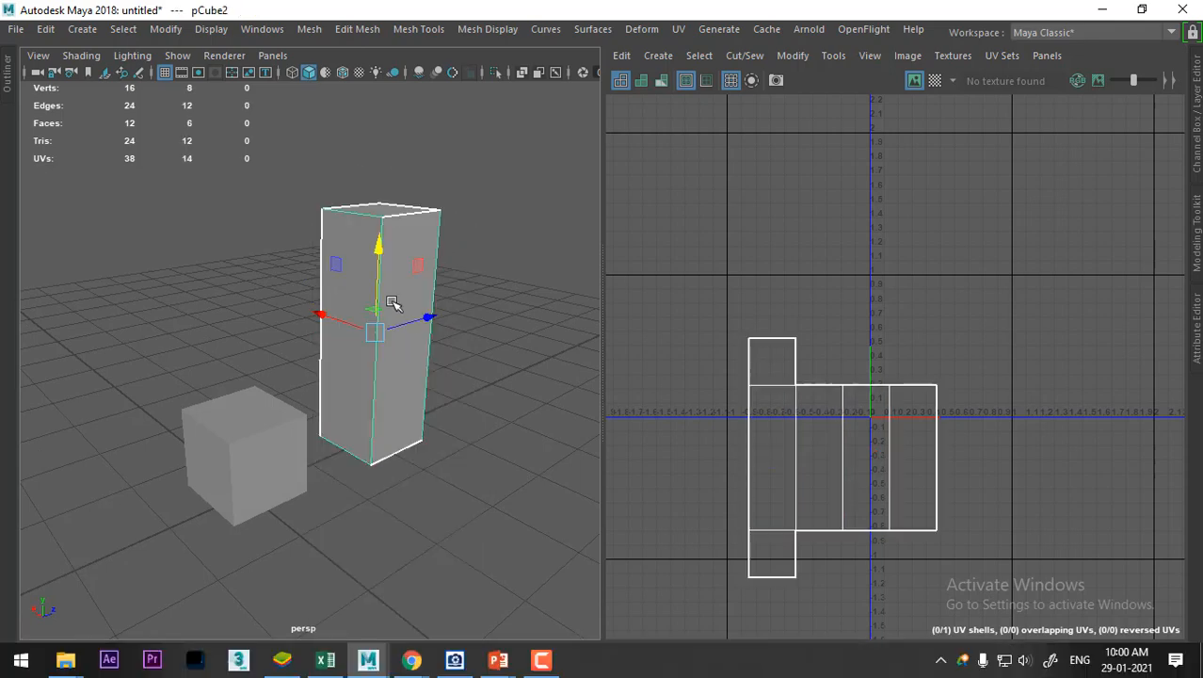
alt+drag(398, 303, 264, 353)
alt+middle_drag(265, 353, 251, 342)
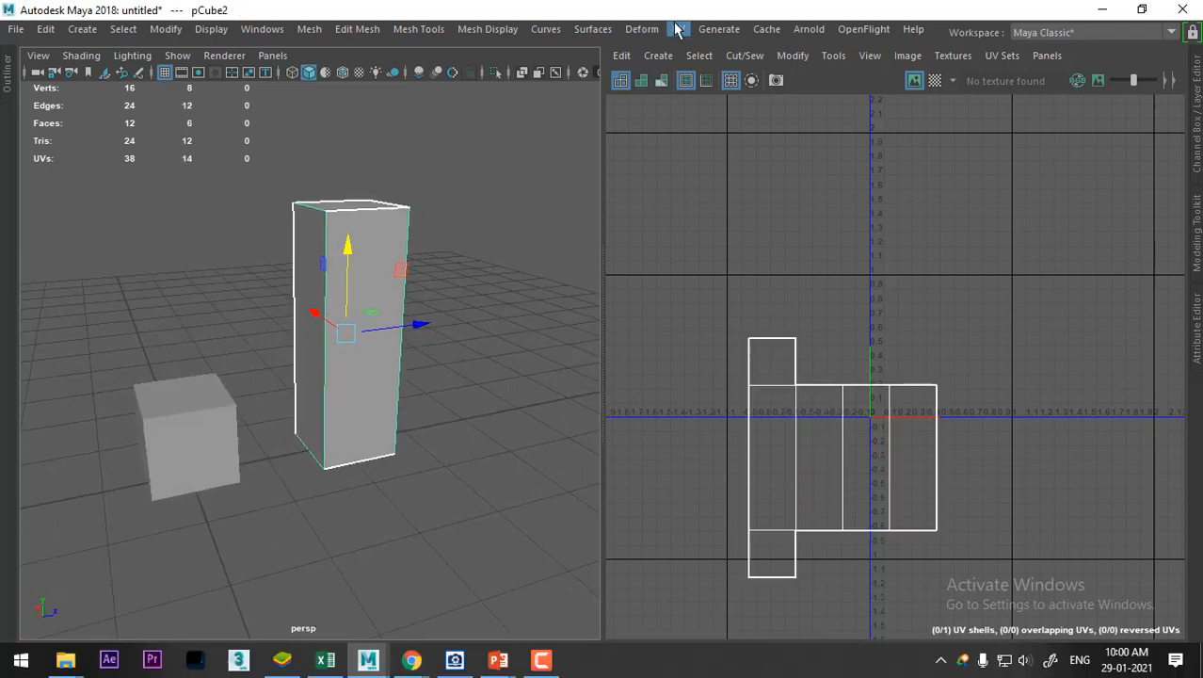
Reapply Automatic UV mapping to the tall box and select all its UVs in the UV Editor
click(677, 29)
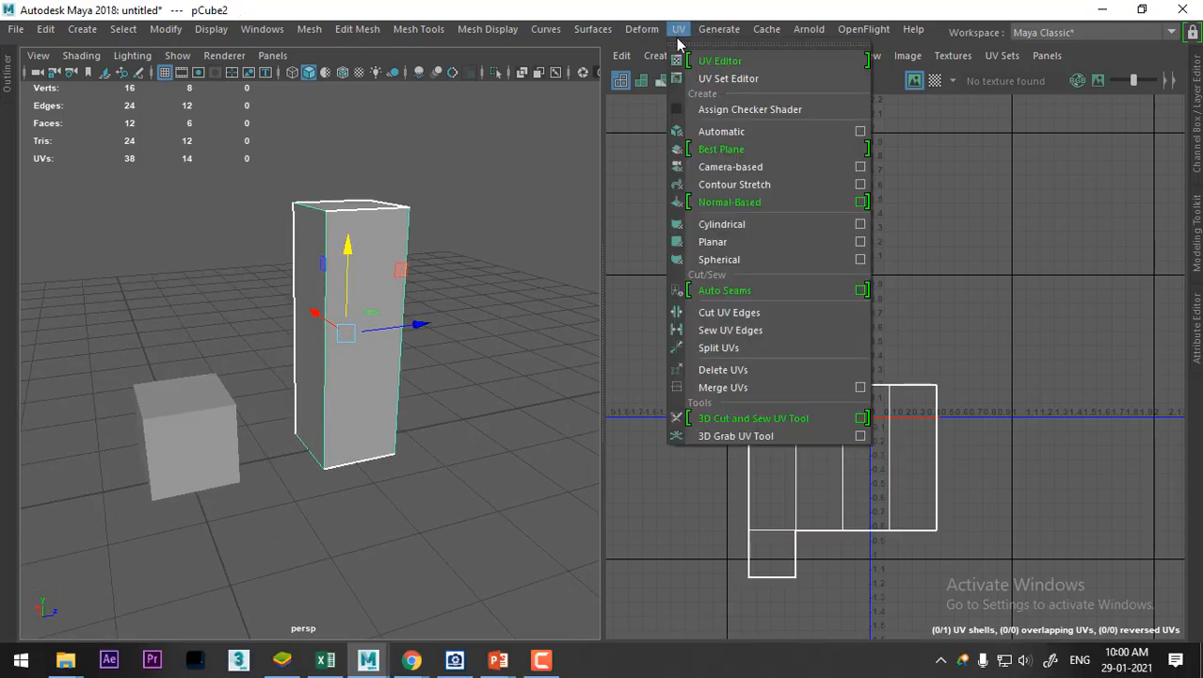
click(743, 141)
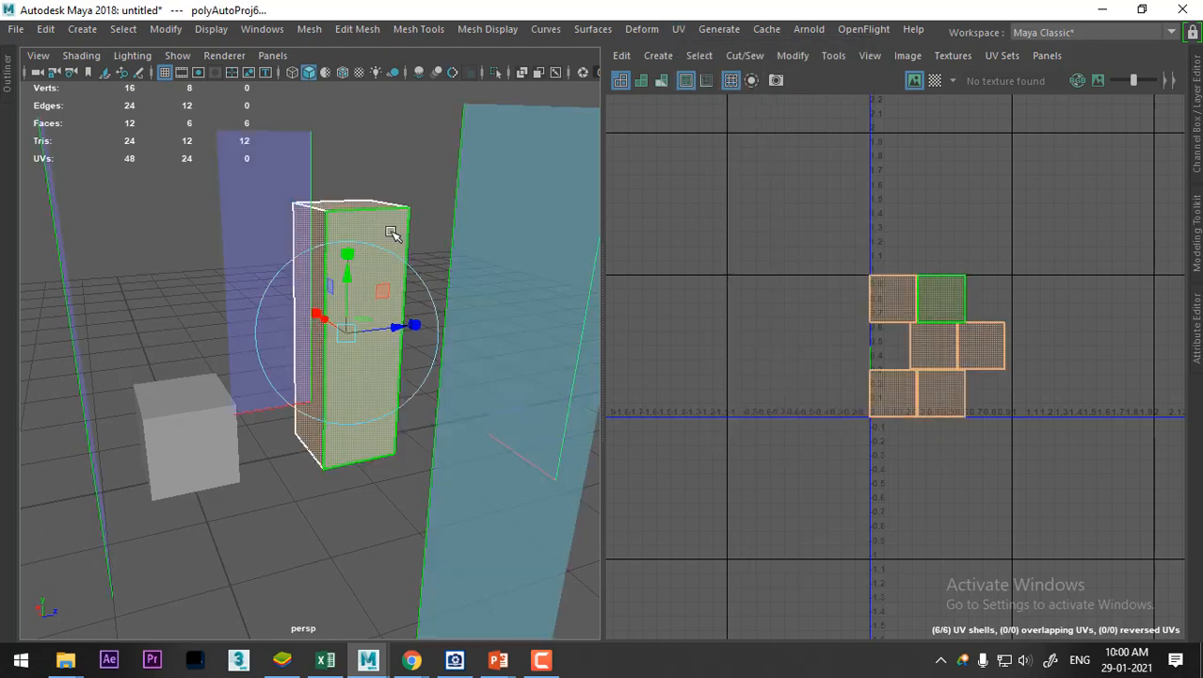
right_drag(387, 228, 477, 126)
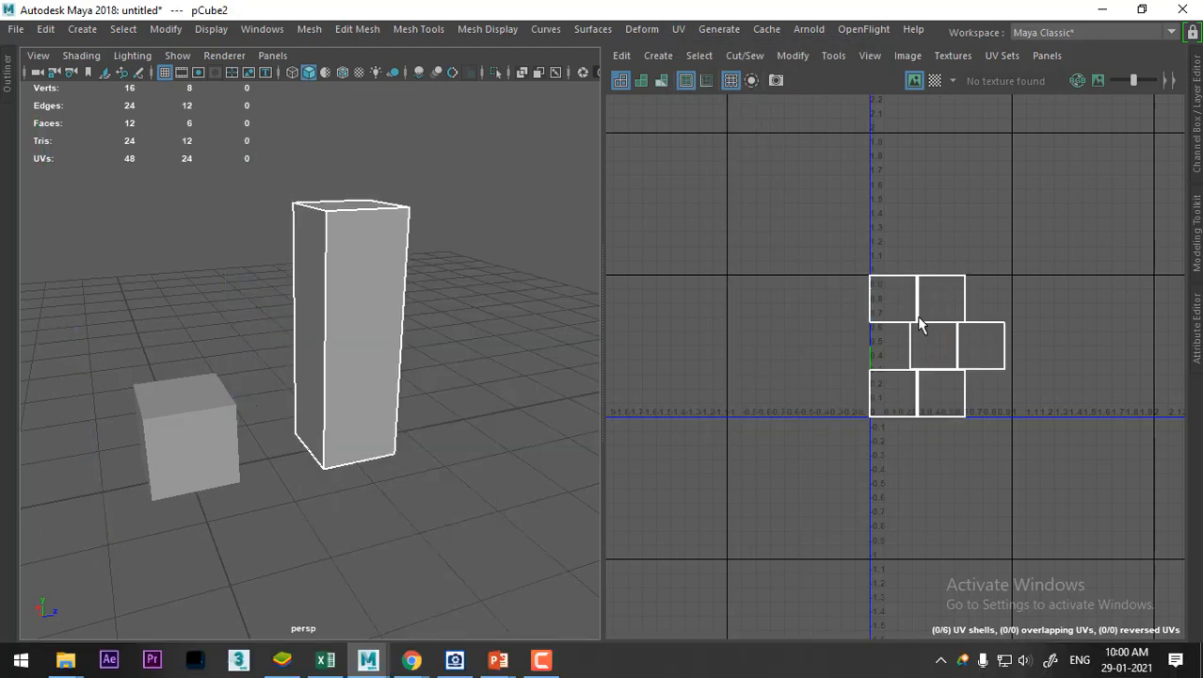
right_drag(920, 324, 1036, 326)
drag(1075, 218, 746, 563)
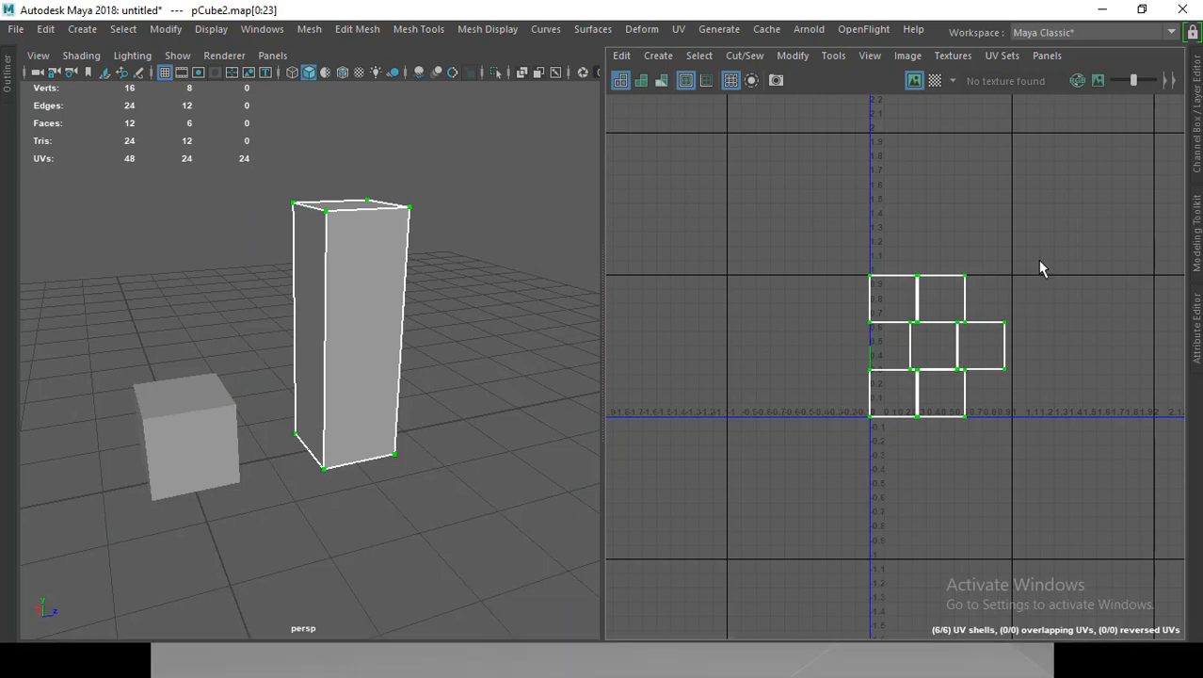
Unfold all the tall box's UVs with the Legacy method and a solver weight of 0.0000
shift+right_drag(1042, 269, 930, 189)
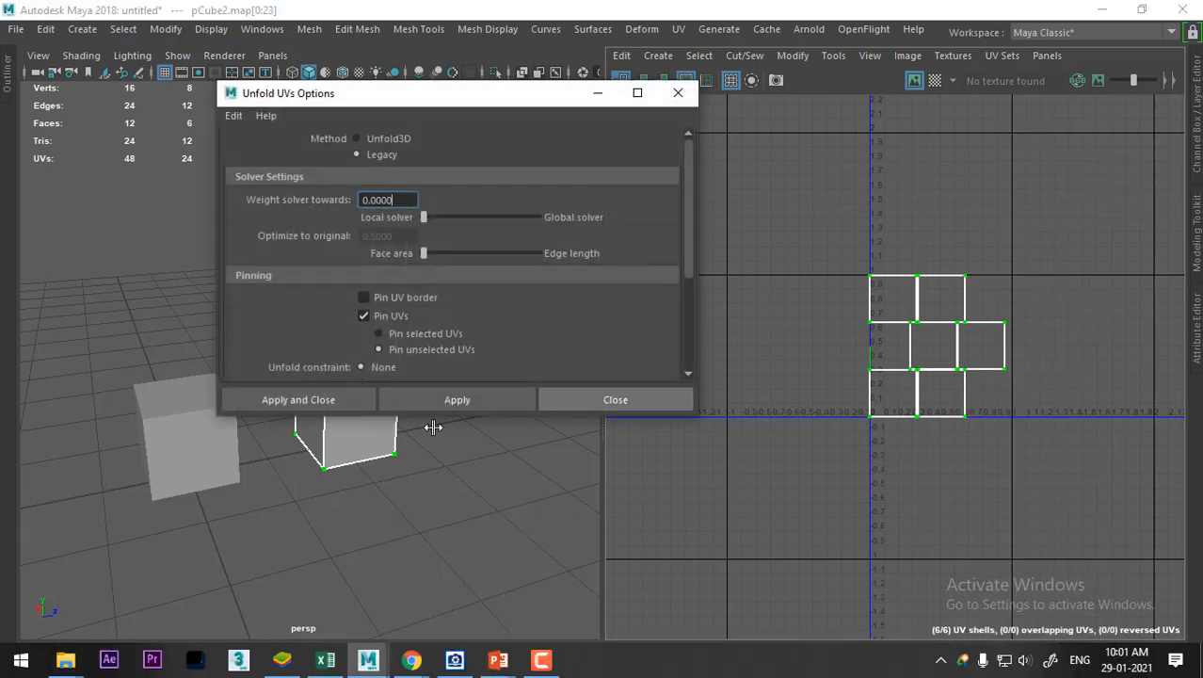
click(459, 395)
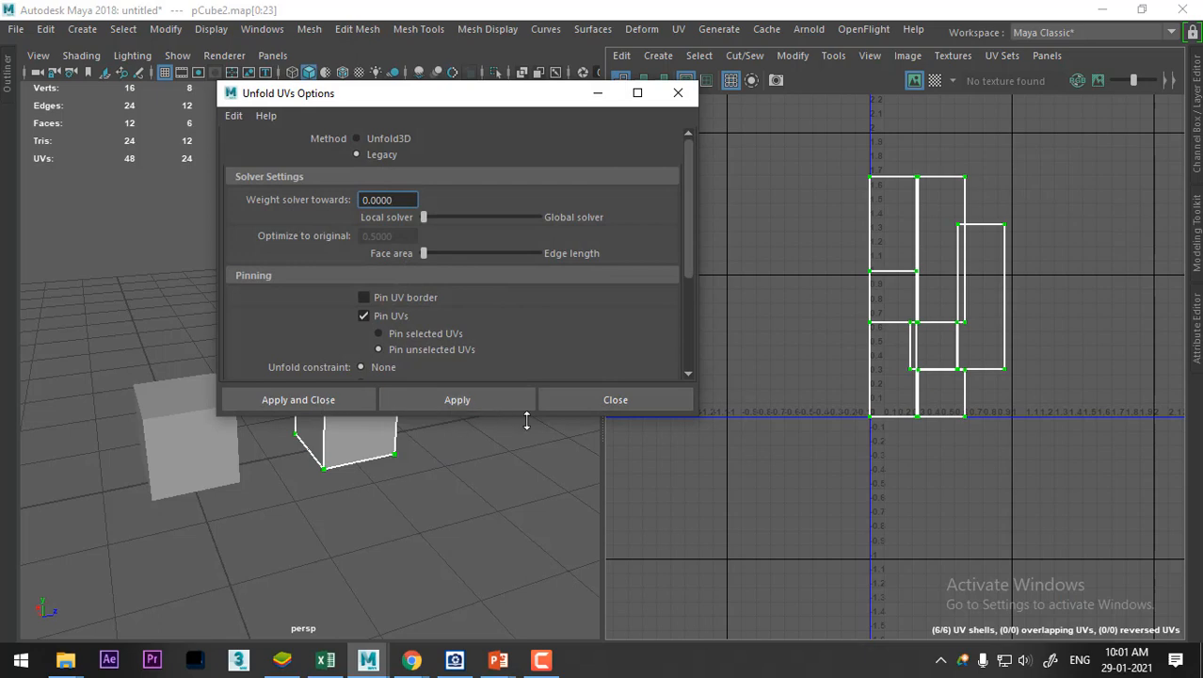
click(641, 400)
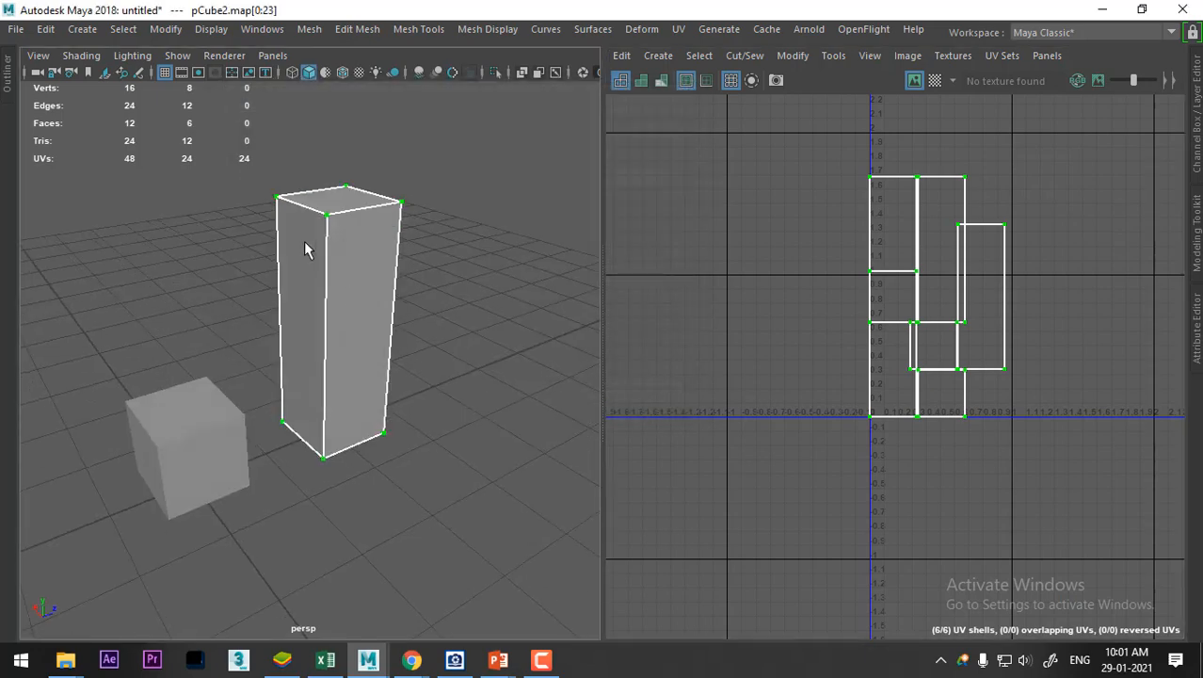
Move and sew the tall box's UV shells along three vertical edges and one face's upper and lower edges
right_drag(305, 151, 322, 7)
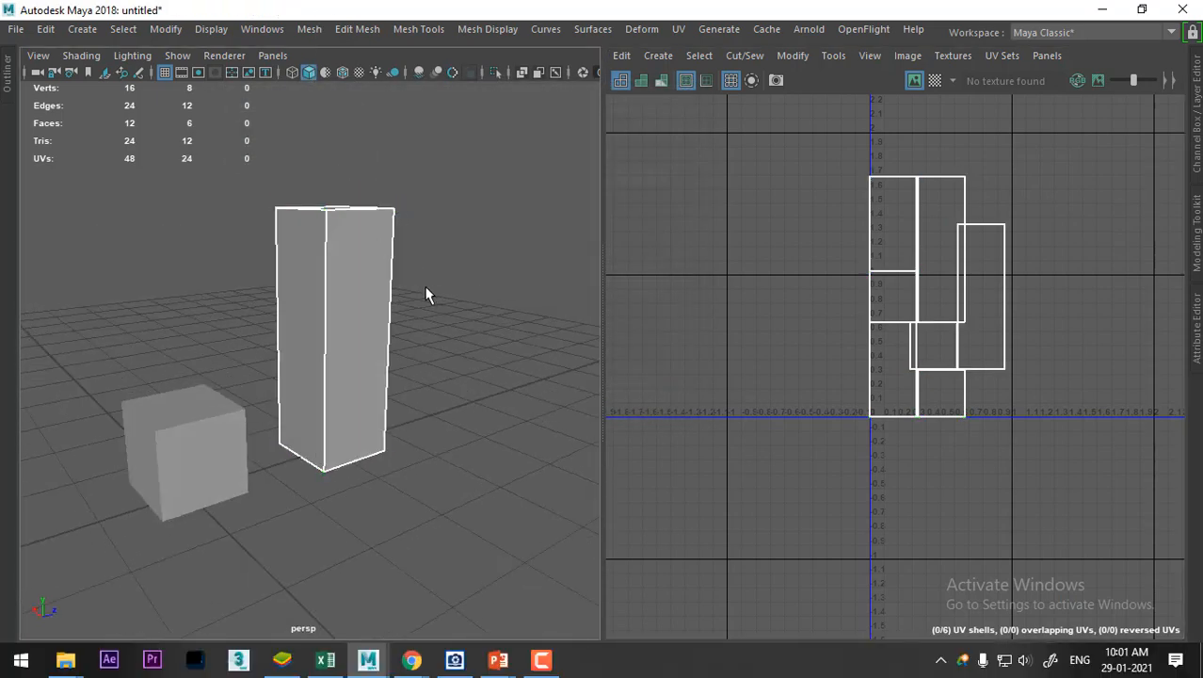
click(393, 301)
alt+drag(384, 303, 348, 335)
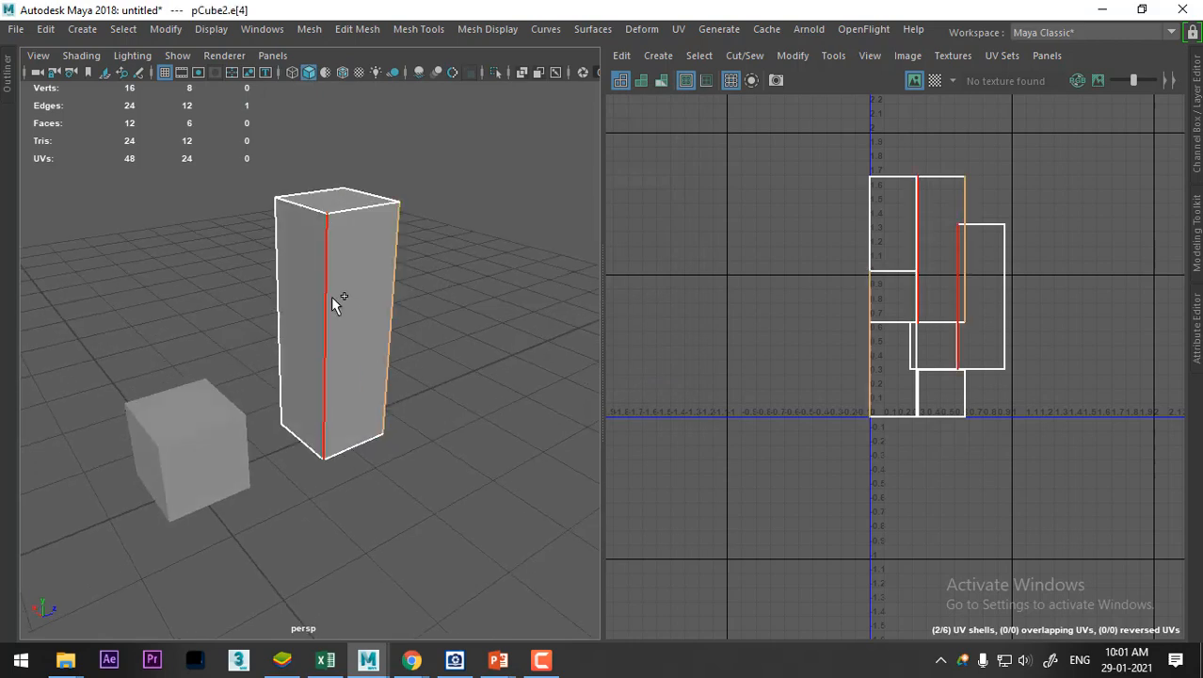
shift+click(330, 297)
alt+drag(284, 308, 364, 319)
shift+click(248, 283)
alt+drag(248, 342, 477, 425)
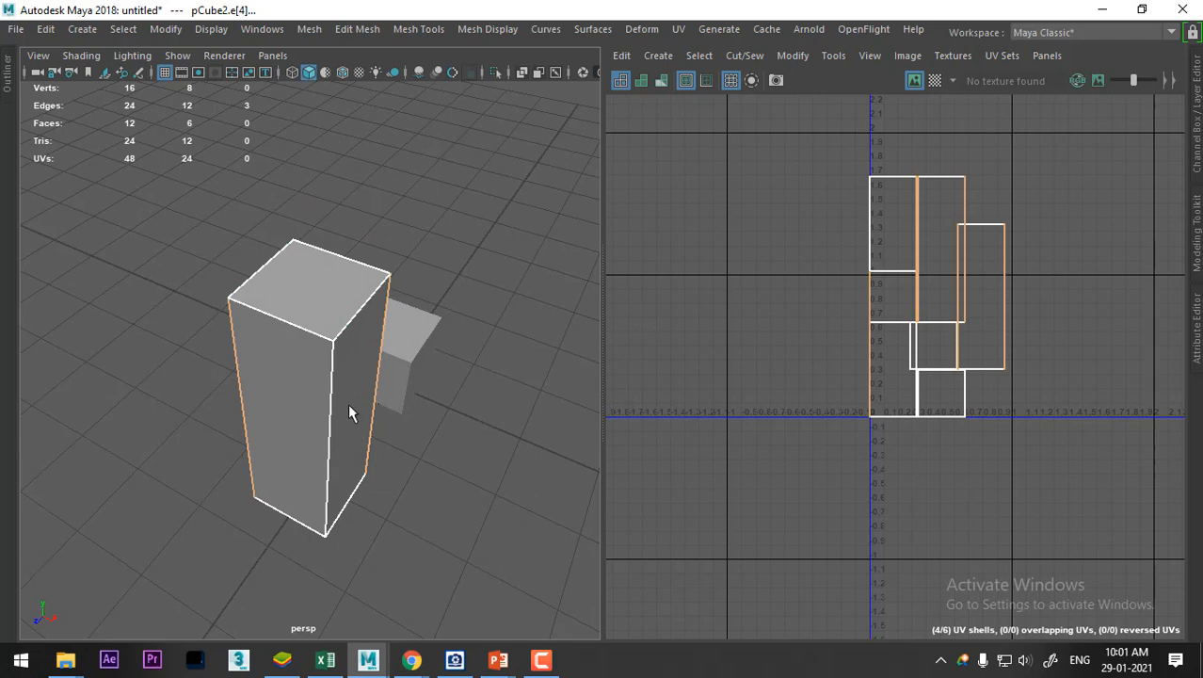
alt+drag(348, 415, 394, 341)
shift+click(372, 273)
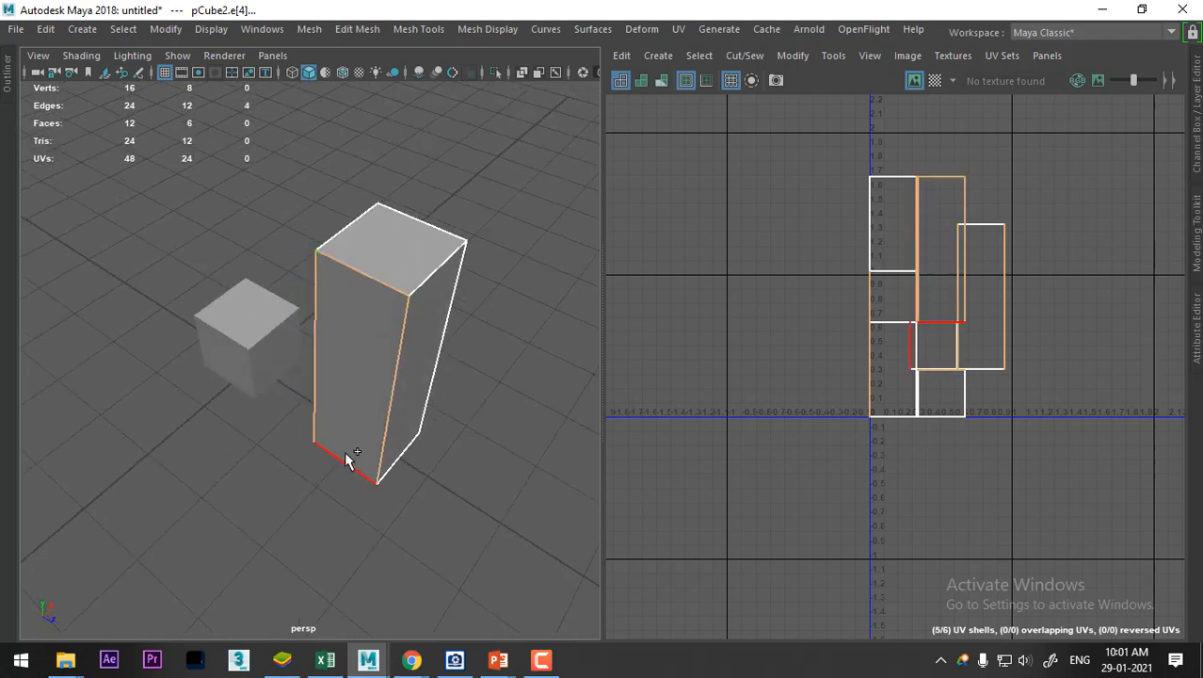
shift+click(341, 462)
shift+right_drag(1004, 415, 998, 325)
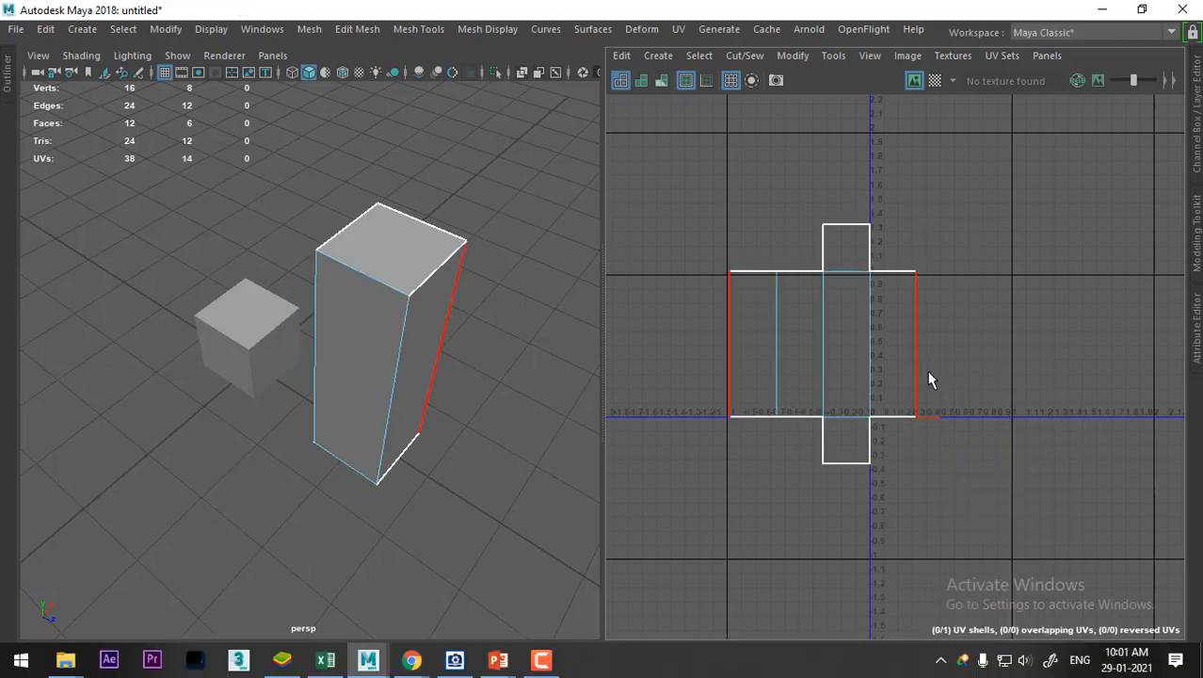
Cut the two square end faces from the tall box's layout and sew them onto the strip's outermost face on the positive U side
click(856, 273)
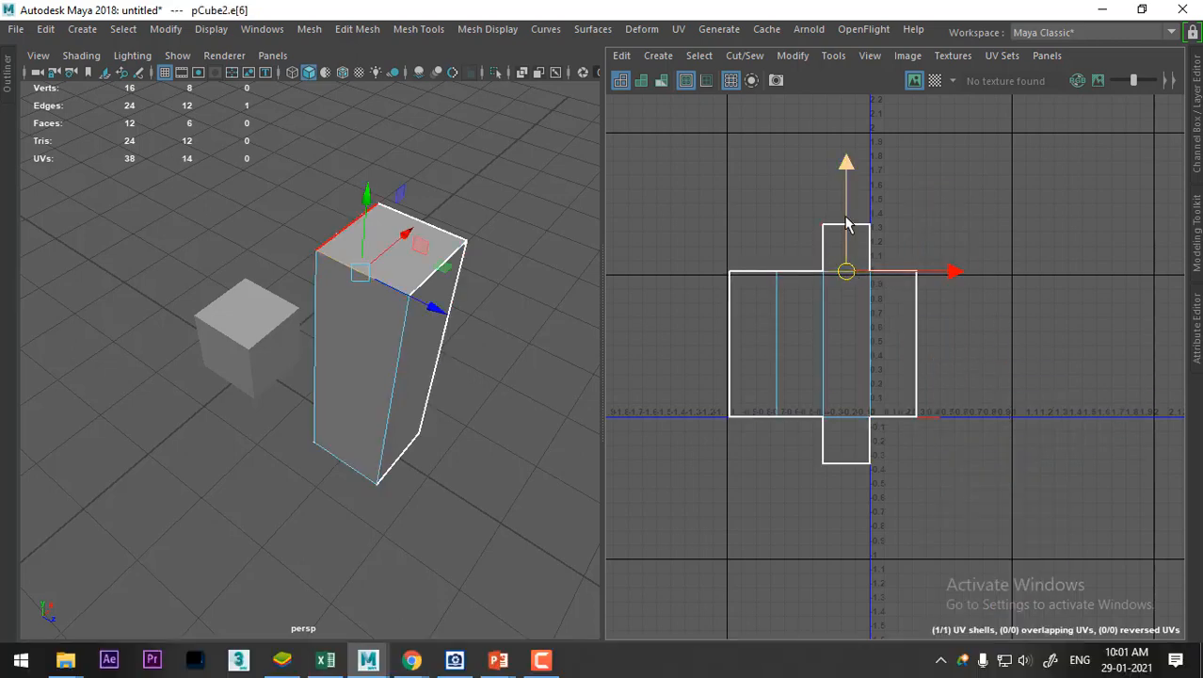
shift+click(840, 421)
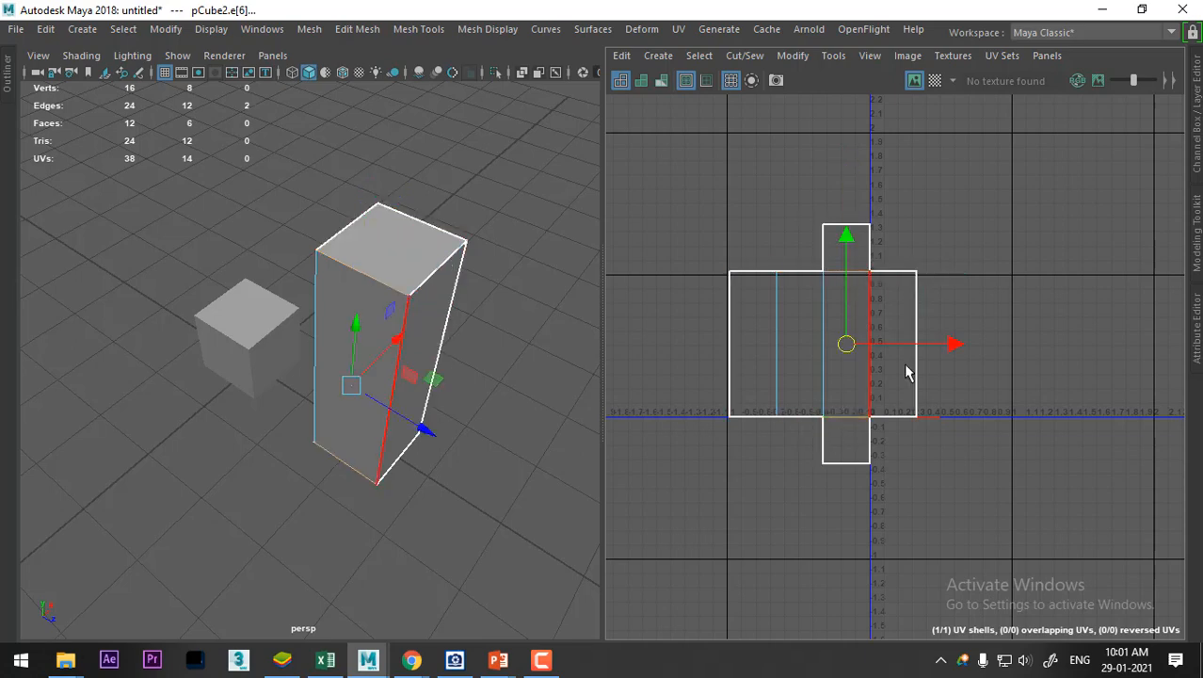
shift+right_drag(996, 257, 847, 344)
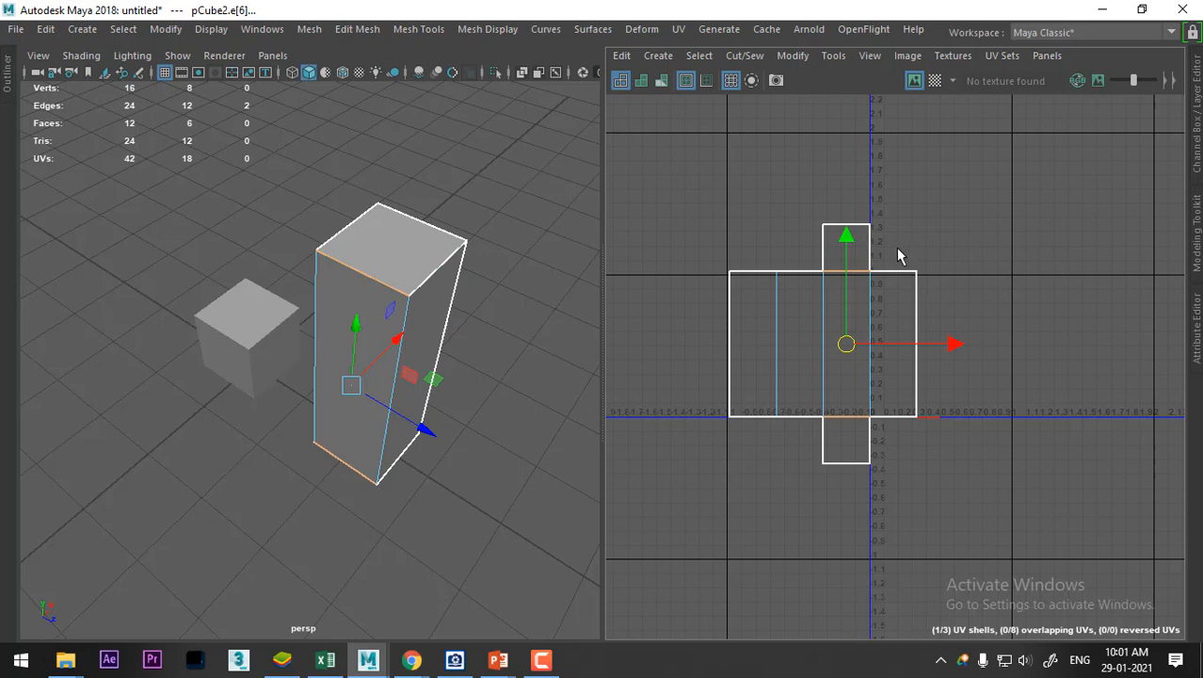
drag(899, 250, 882, 463)
shift+right_drag(960, 450, 937, 227)
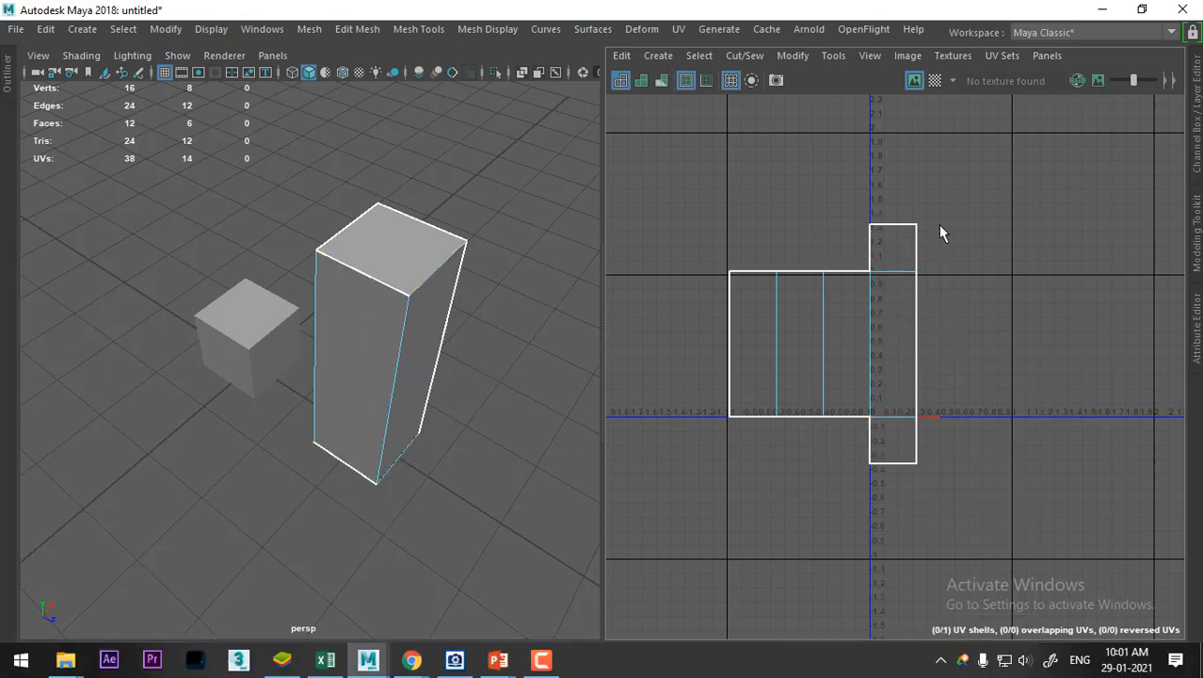
Select all the tall box's UVs and fit the sewn shell into the 0 to 1 UV tile
right_drag(942, 255, 1088, 228)
drag(1086, 166, 651, 560)
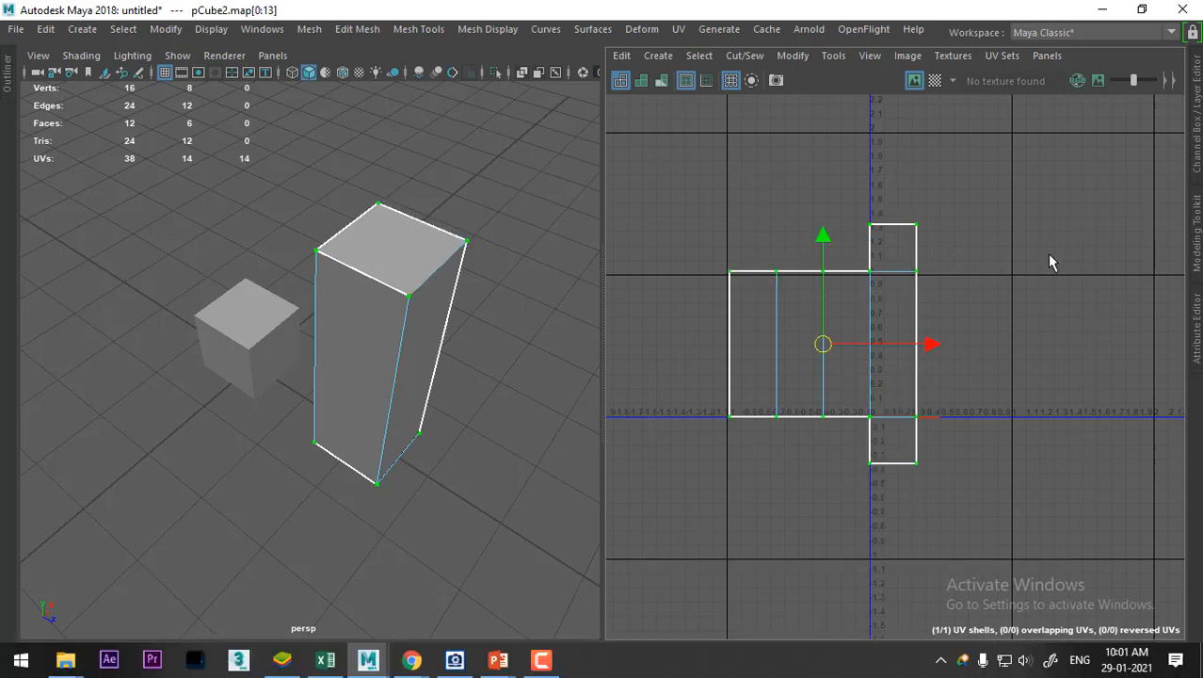
shift+right_drag(1051, 181, 865, 250)
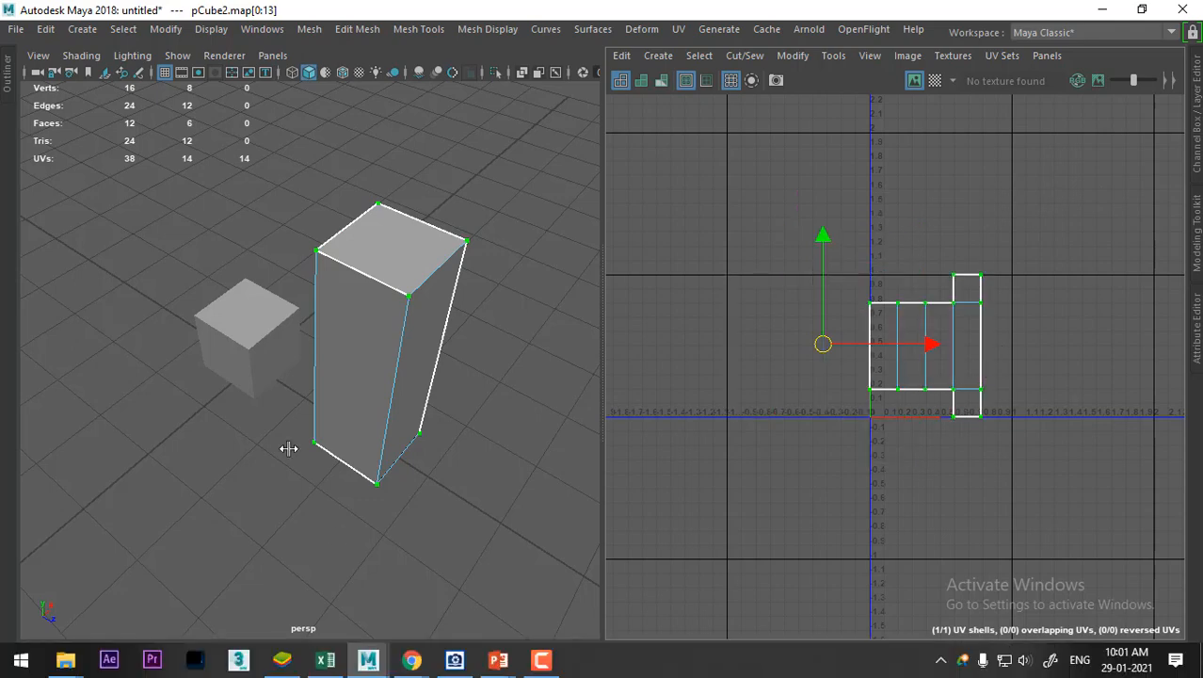
Return the tall box to object mode and select the small cube beside it
alt+drag(288, 448, 421, 343)
right_drag(379, 151, 470, 126)
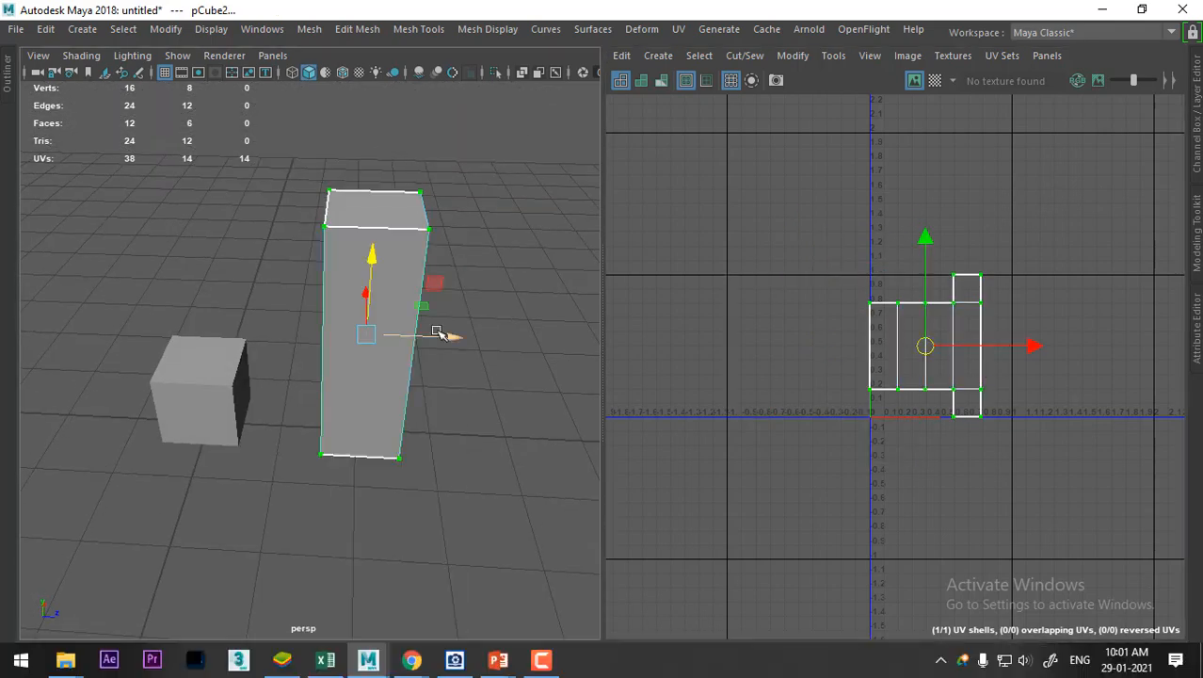
alt+drag(223, 567, 362, 485)
click(360, 480)
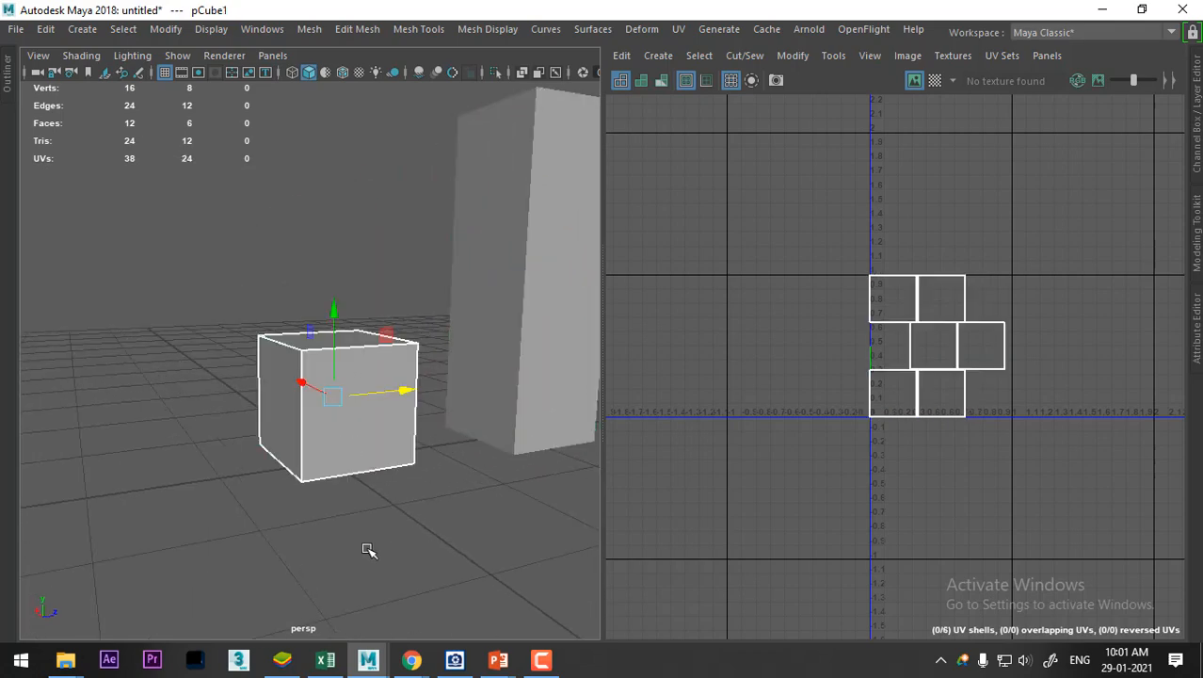
Move and sew the cube's UV shells along its four top-face edges and one bottom edge to form a cross layout
alt+drag(410, 403, 390, 453)
right_drag(427, 358, 416, 85)
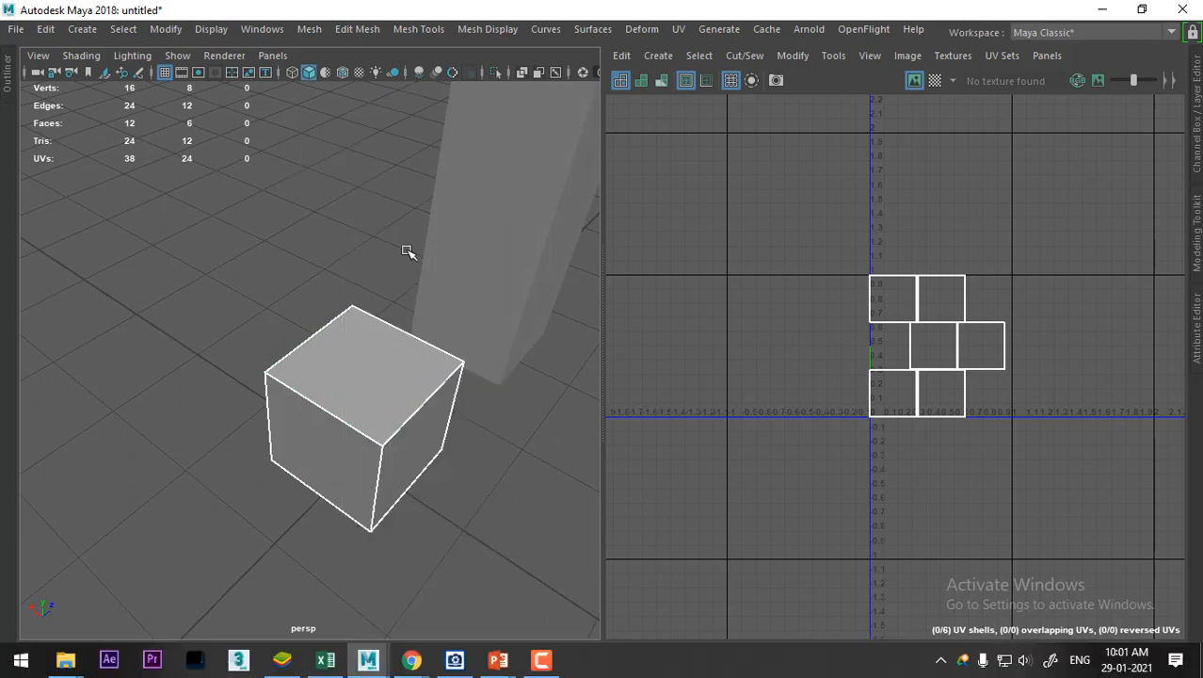
click(308, 351)
shift+click(330, 409)
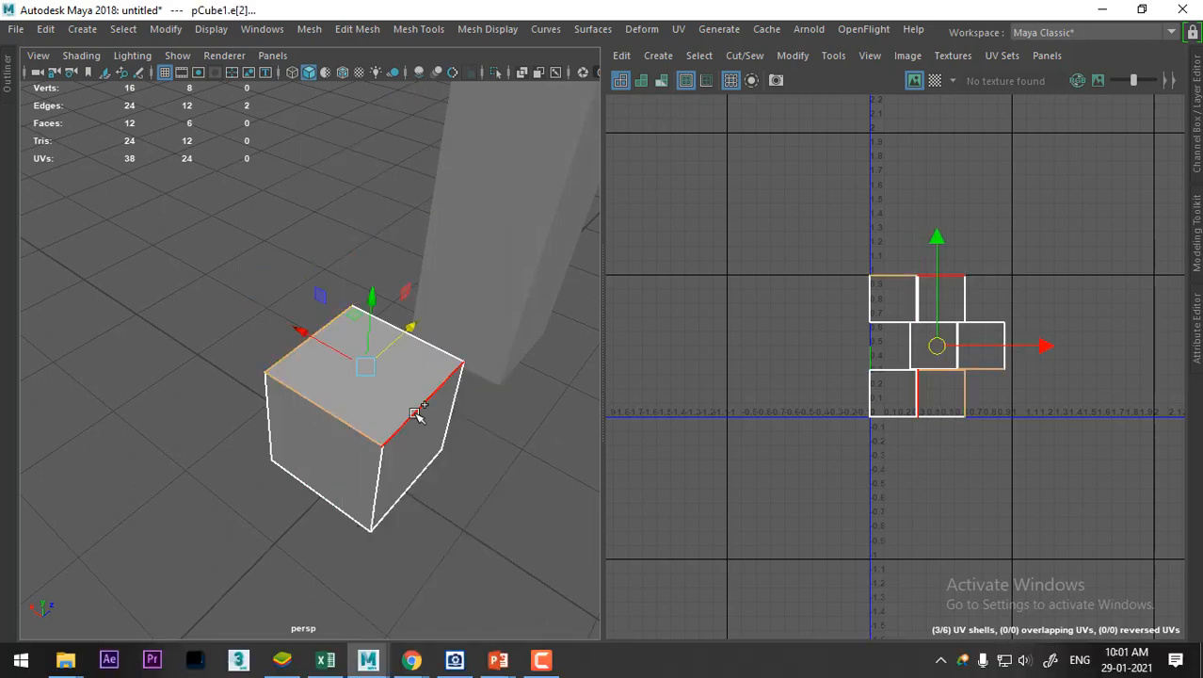
shift+click(416, 412)
shift+click(447, 356)
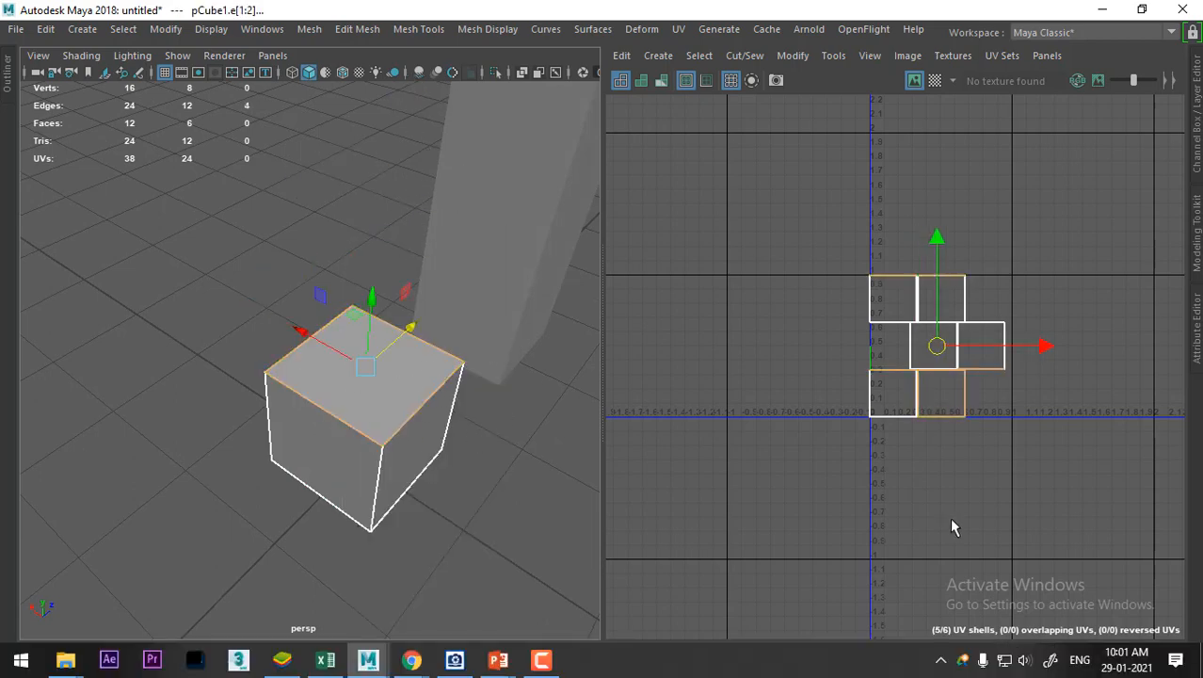
alt+middle_drag(945, 467, 900, 474)
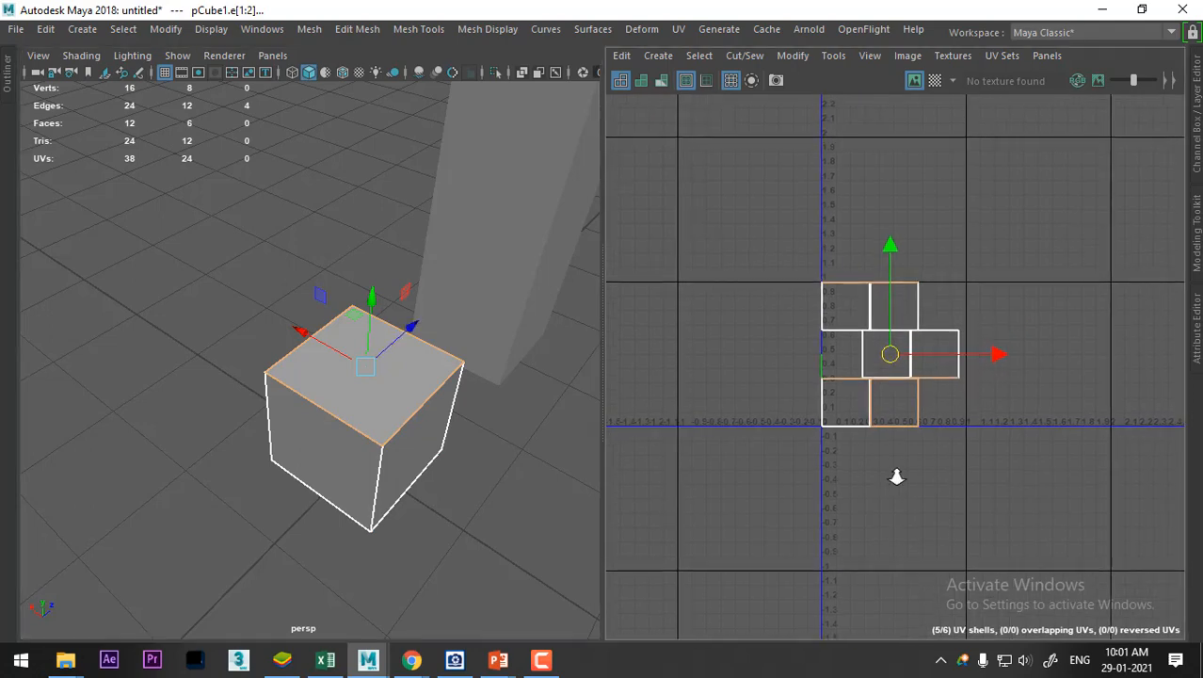
scroll(898, 484, up, 1)
shift+right_drag(897, 492, 913, 257)
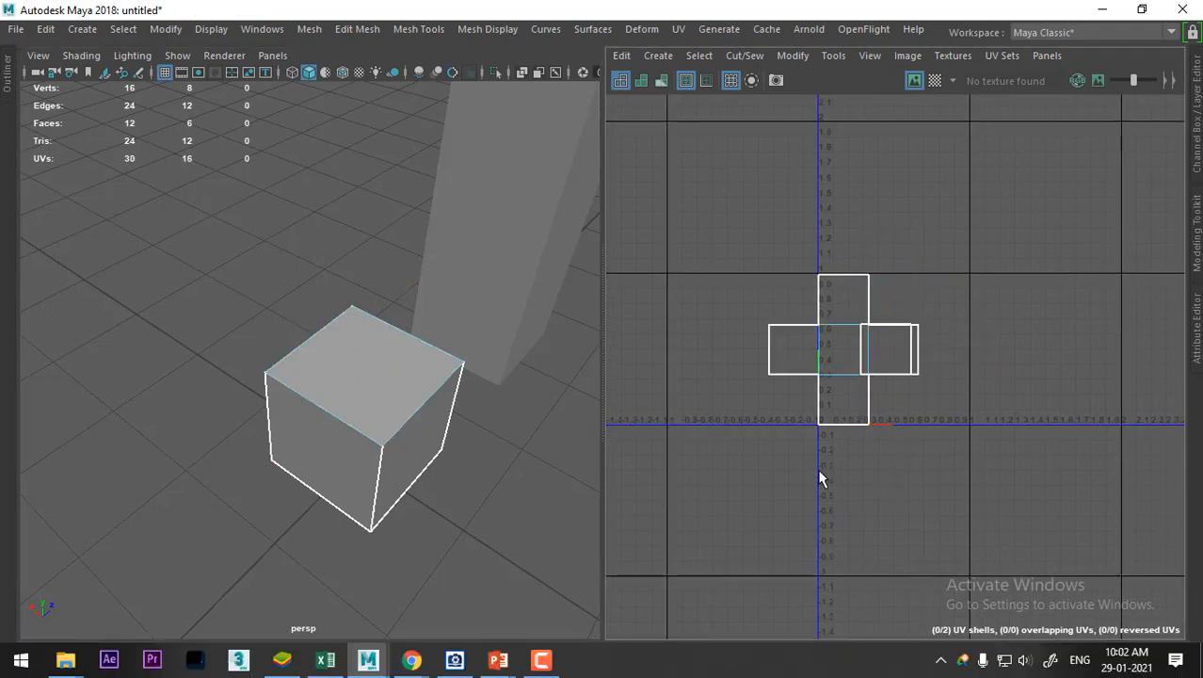
click(769, 344)
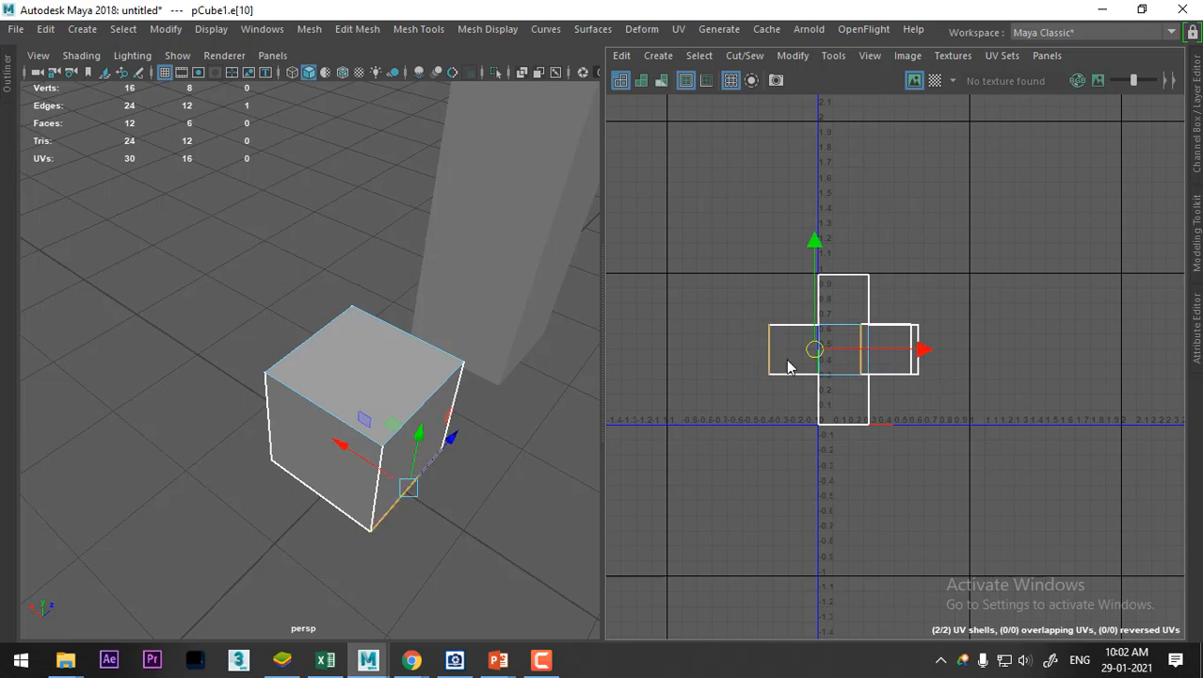
key(g)
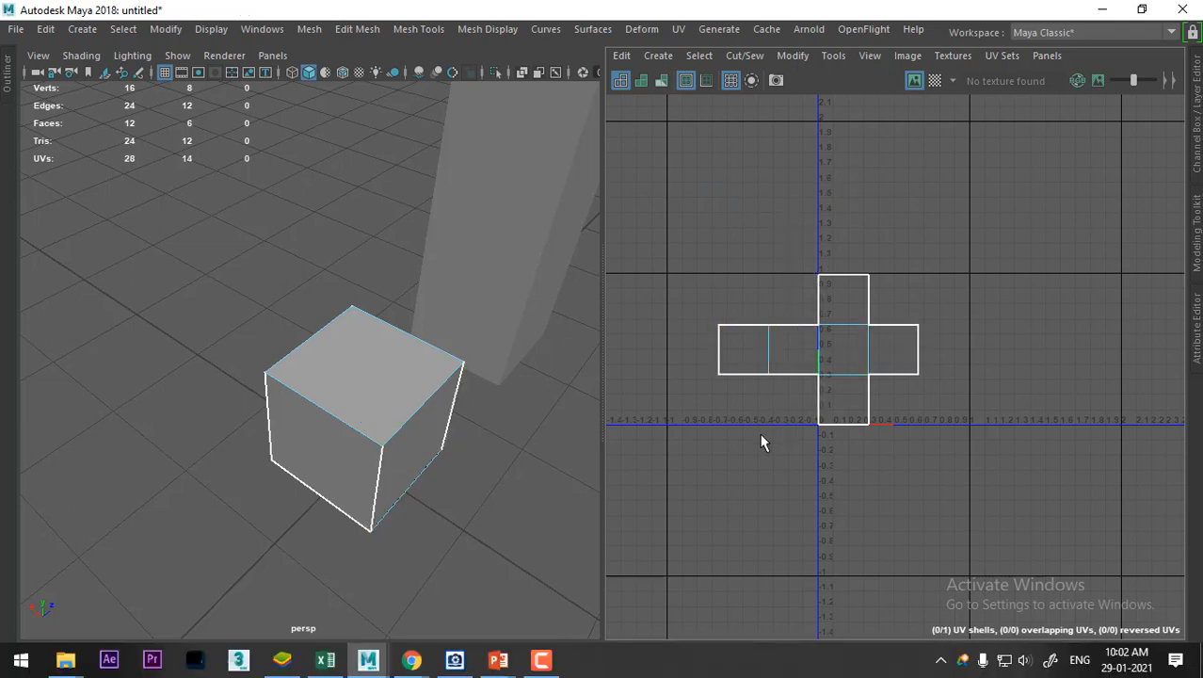
Cut the cross layout's upper and lower squares and sew them onto the cube strip's outermost face on the positive U side
click(829, 407)
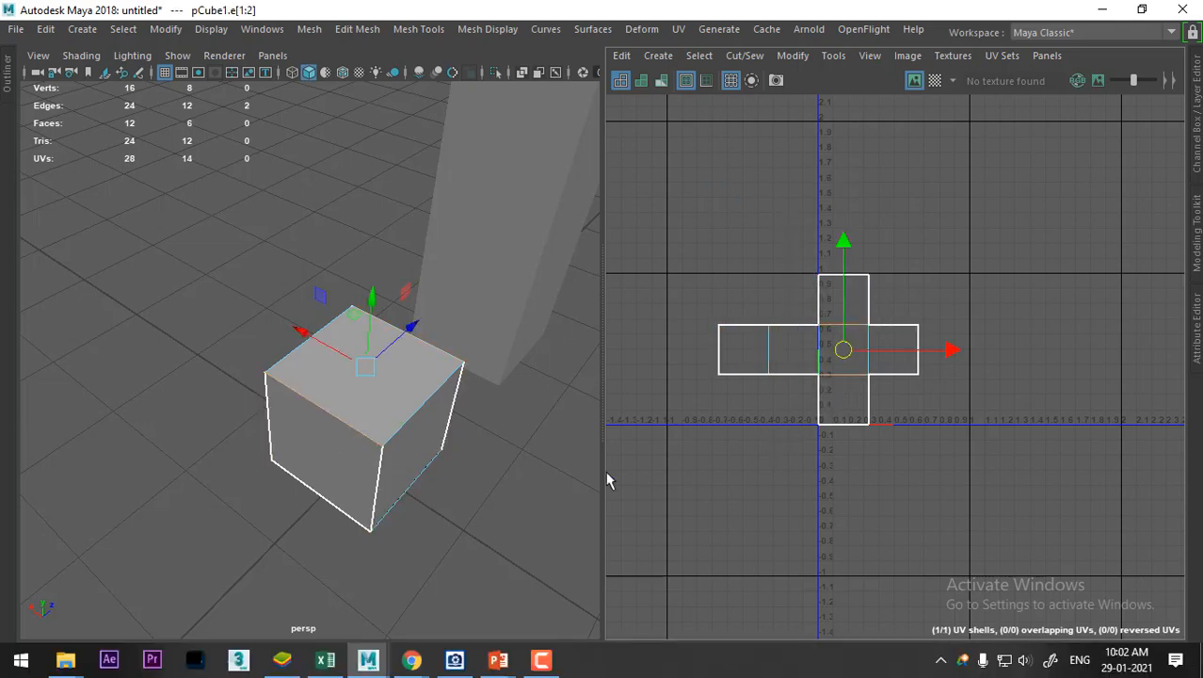
alt+drag(565, 466, 470, 386)
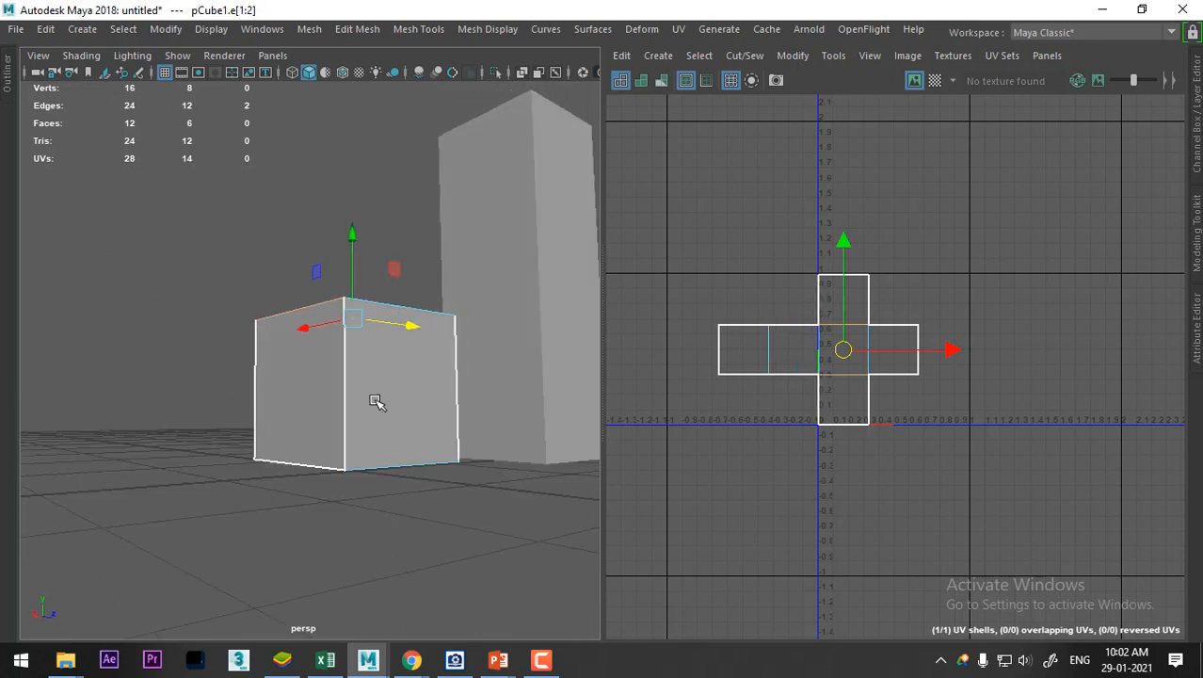
shift+right_drag(919, 299, 654, 343)
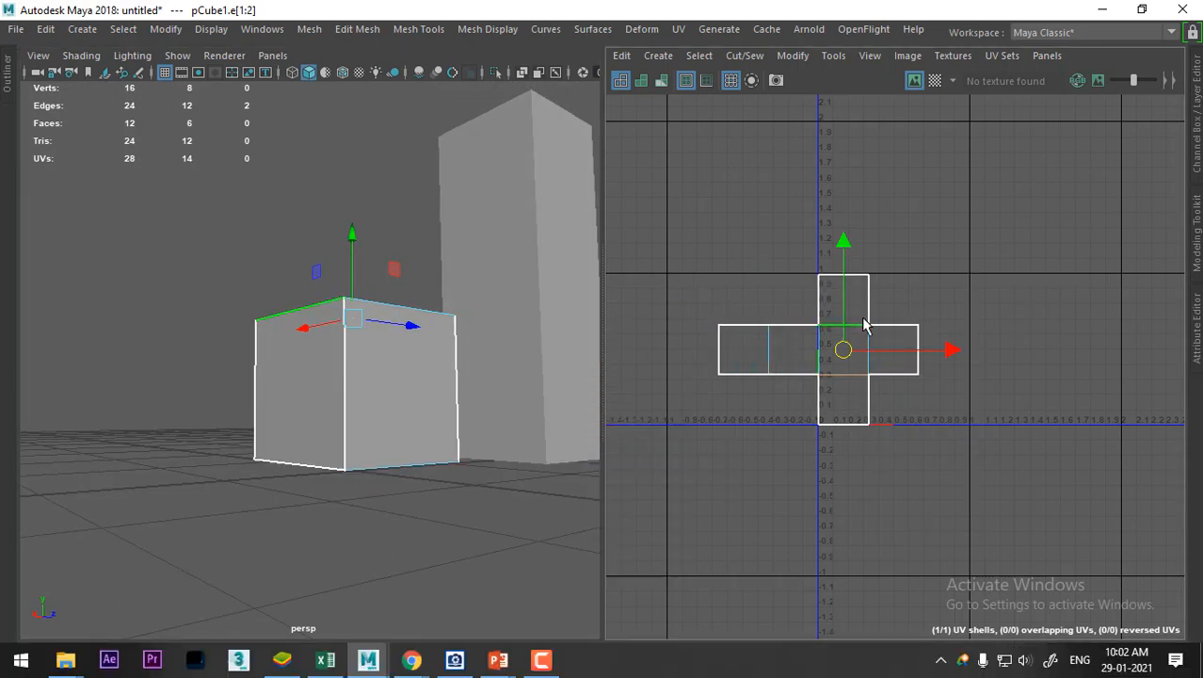
shift+right_drag(861, 303, 806, 323)
drag(887, 349, 882, 405)
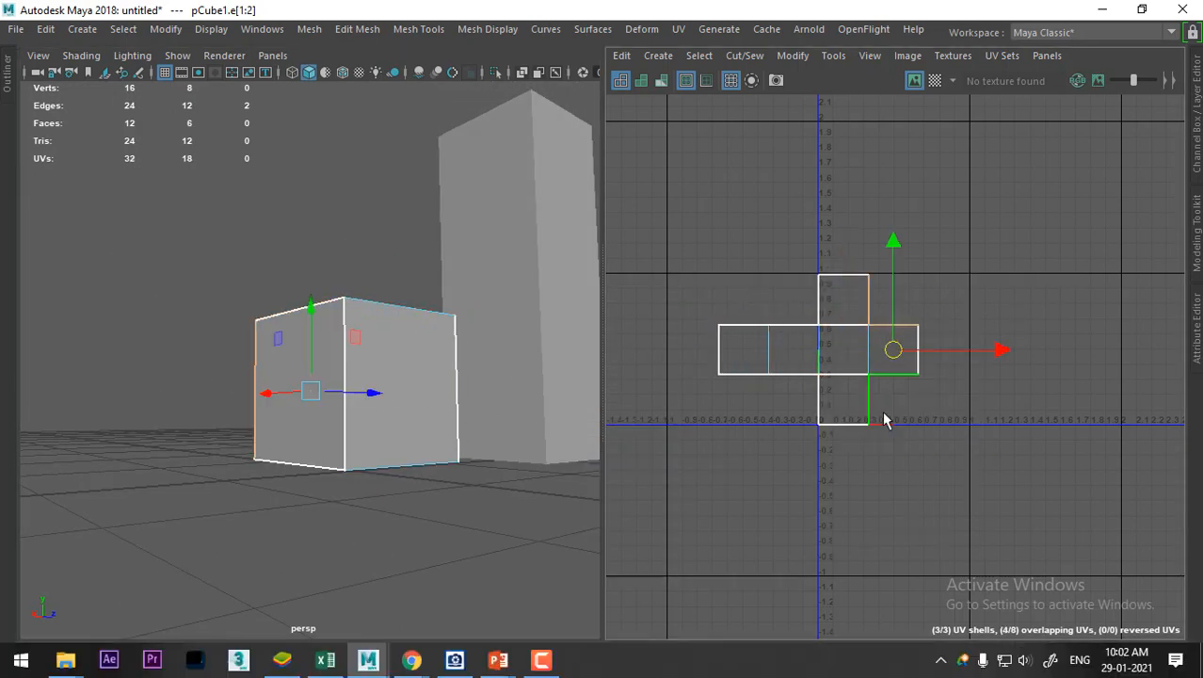
shift+right_drag(882, 408, 882, 285)
alt+drag(422, 561, 364, 610)
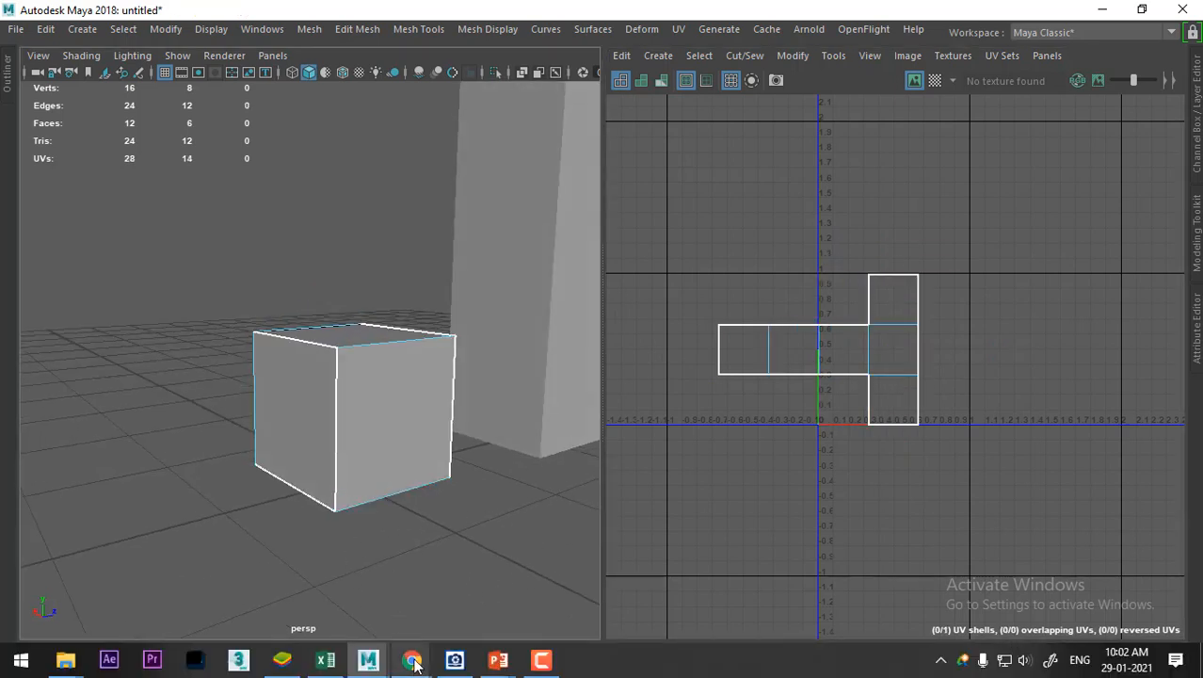
Switch to the running PowerPoint slide show and page through the slides on Automatic UV mapping
mouse_move(414, 665)
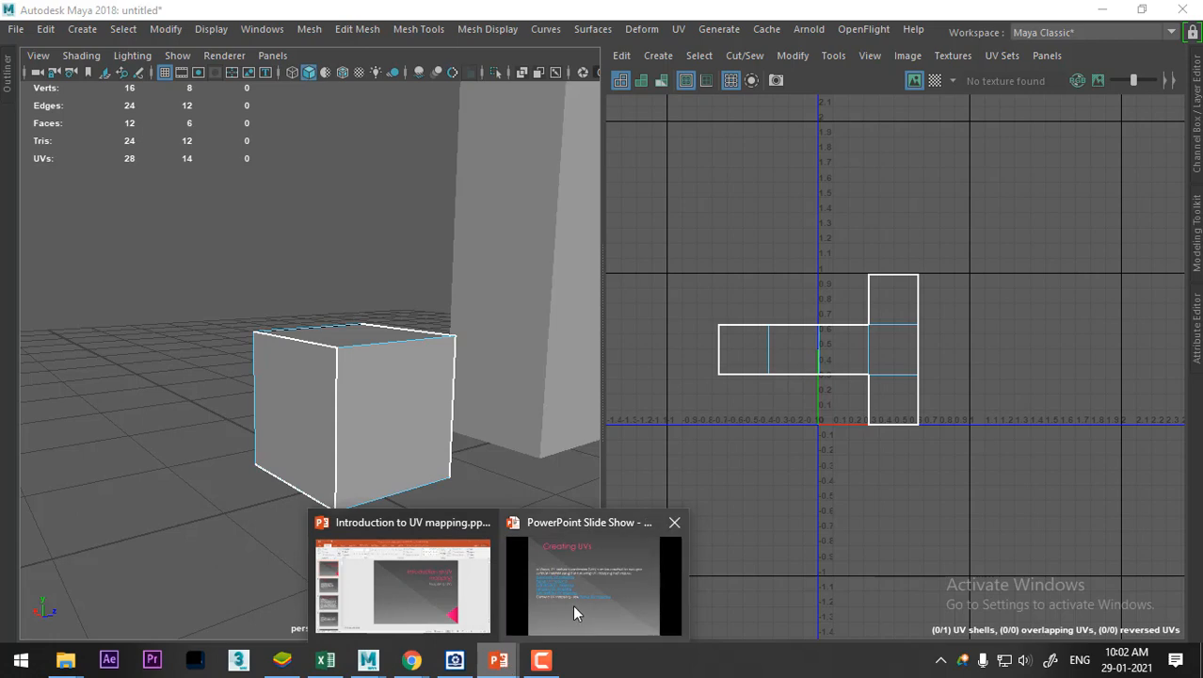
click(572, 604)
click(528, 334)
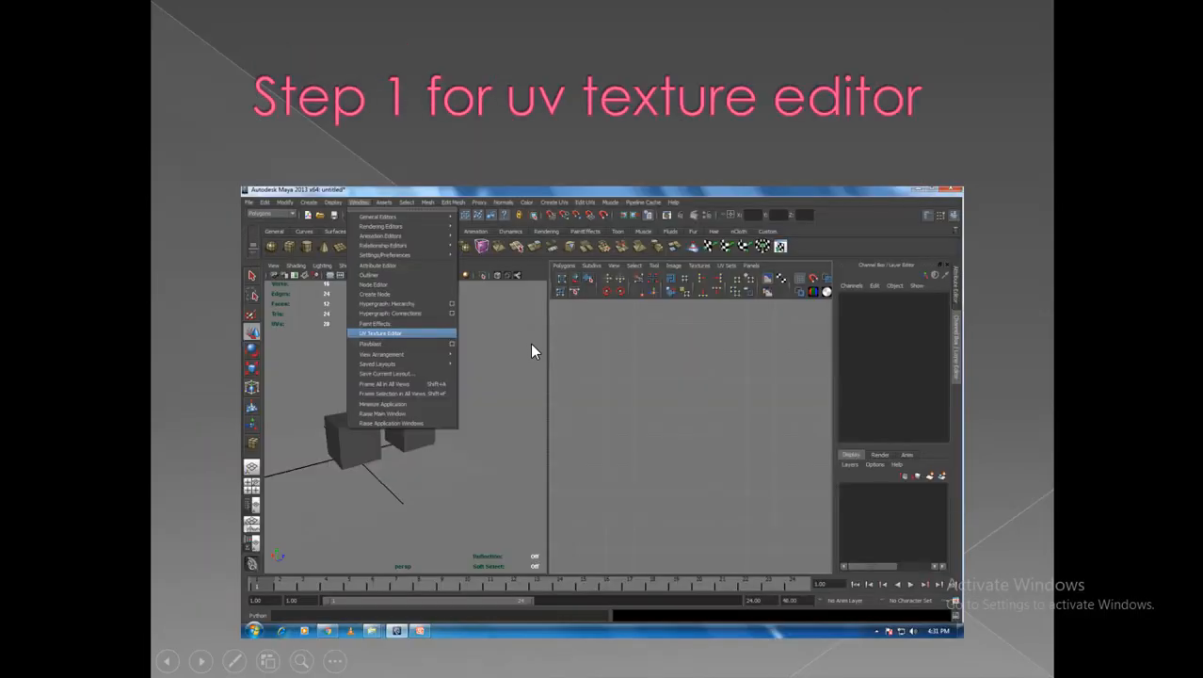
click(531, 344)
click(536, 376)
click(534, 414)
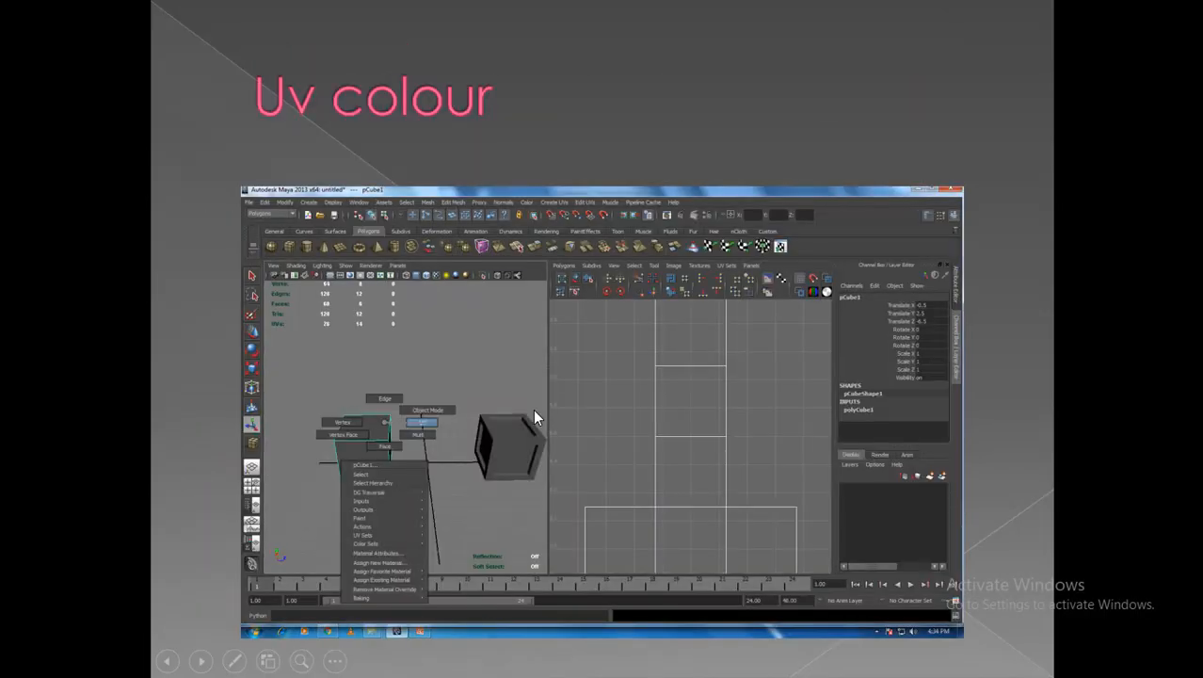
click(646, 452)
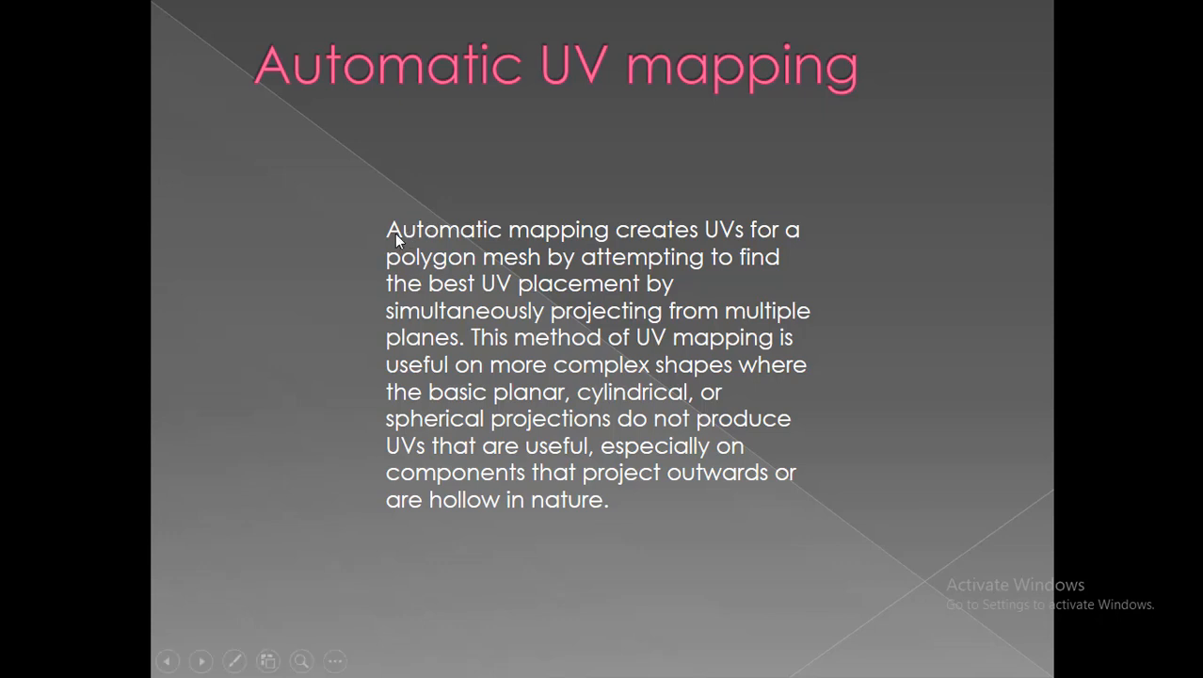
click(435, 247)
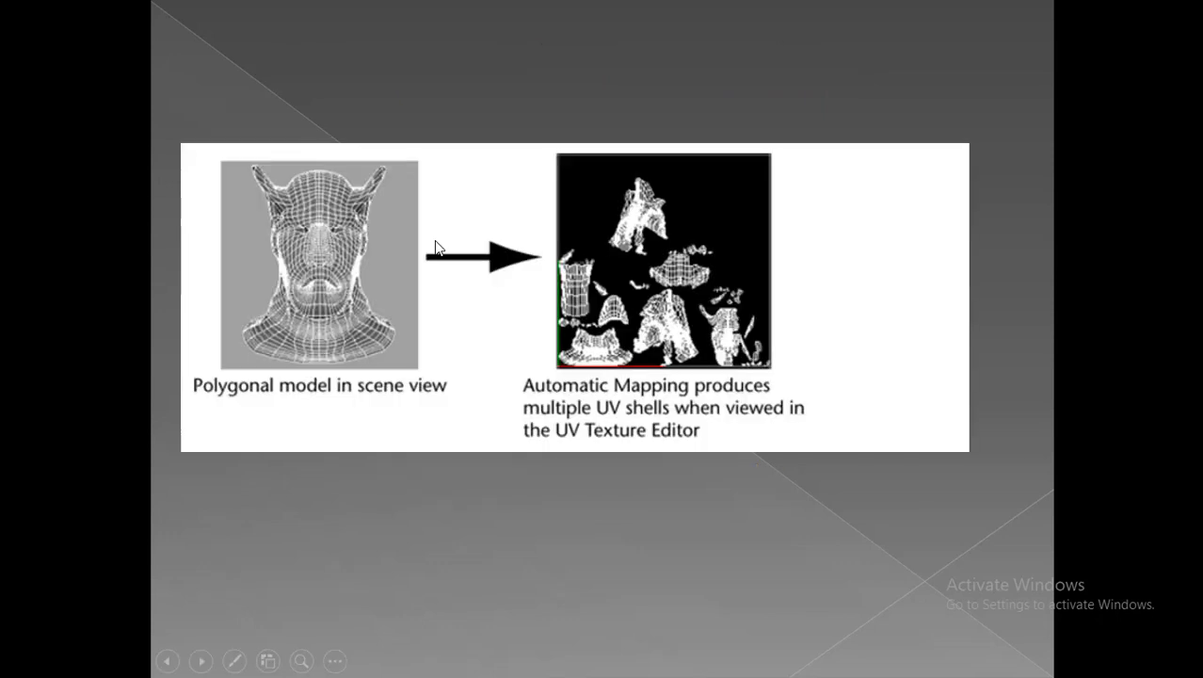
click(336, 265)
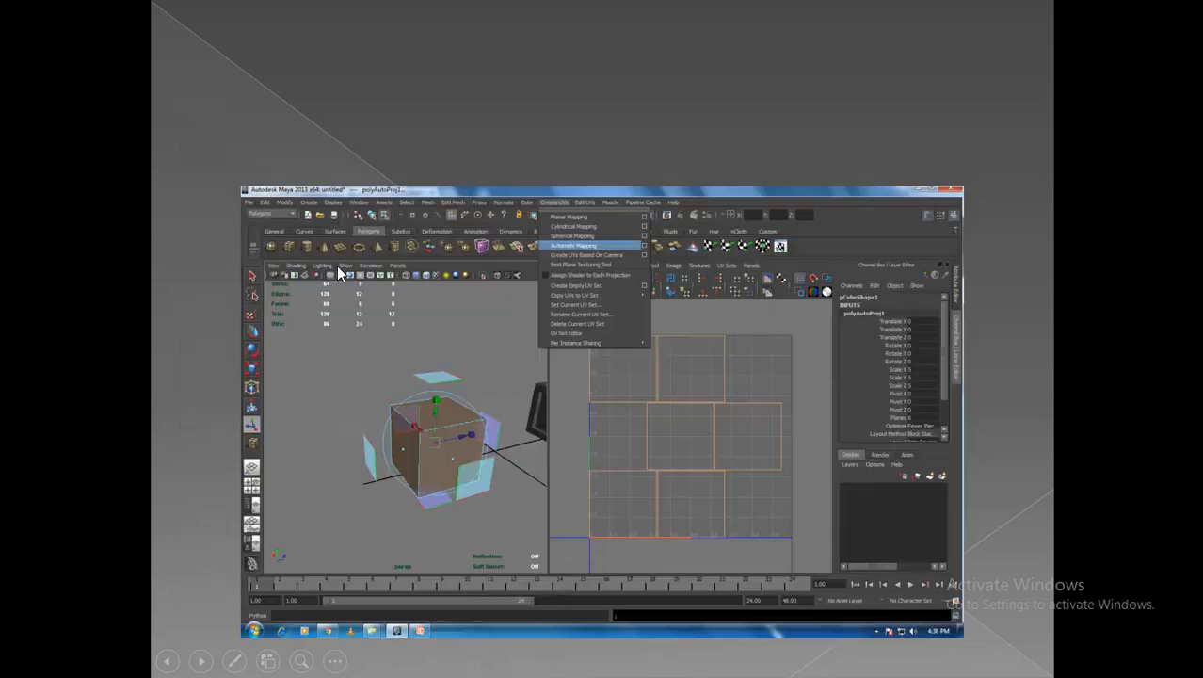
click(601, 424)
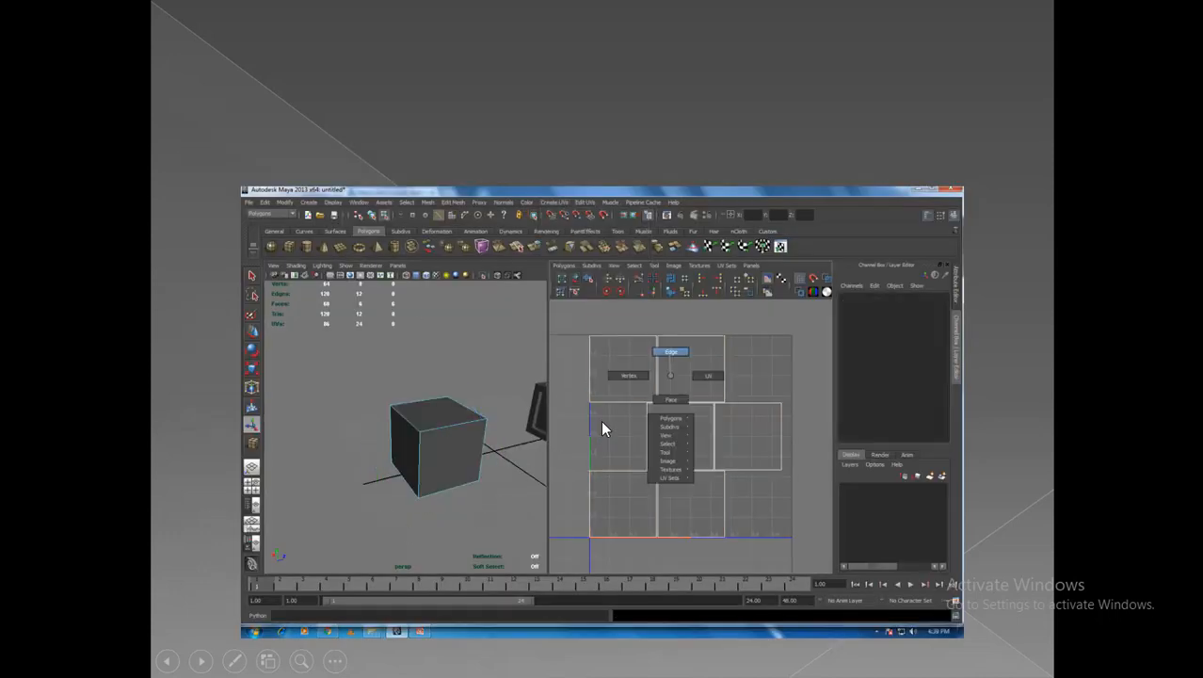
Review the slides on sewing the cube's UVs through to the one on selecting five edges to move and sew
click(655, 394)
click(712, 439)
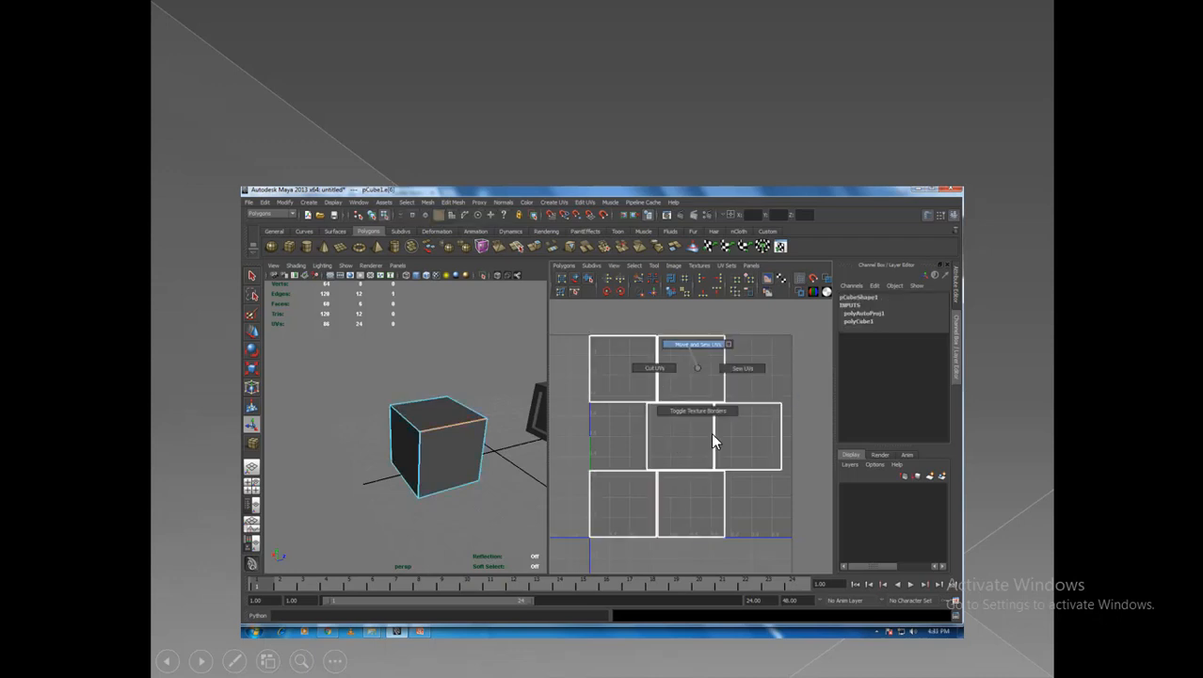
click(656, 456)
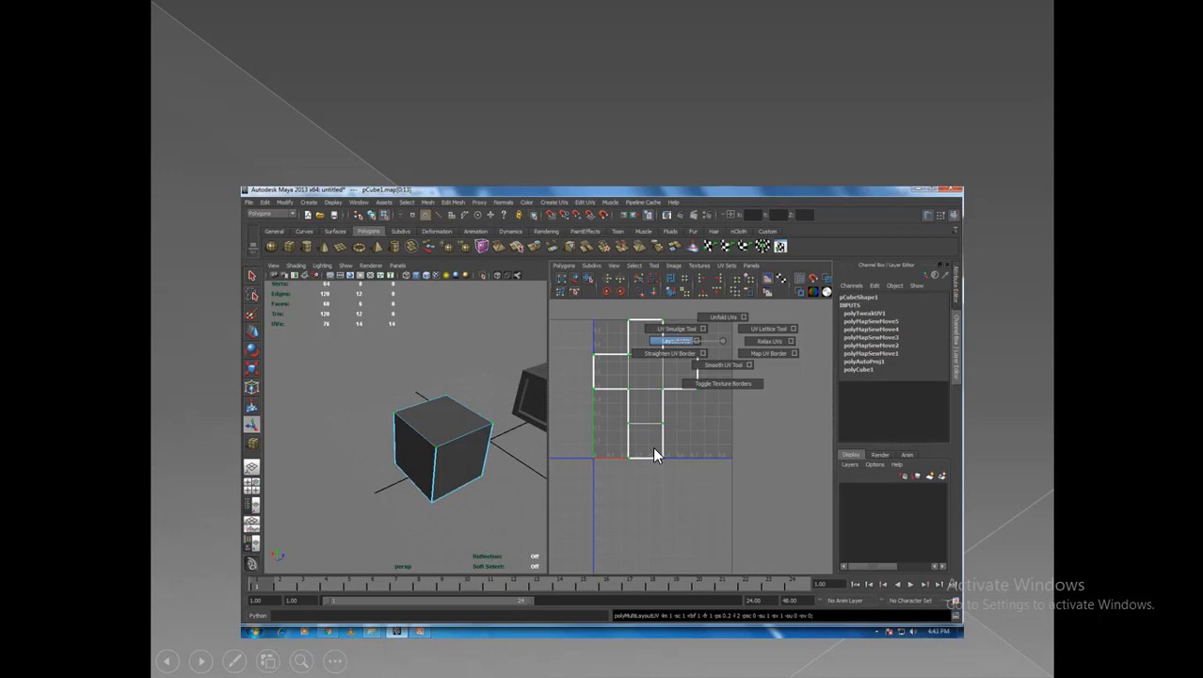
click(654, 449)
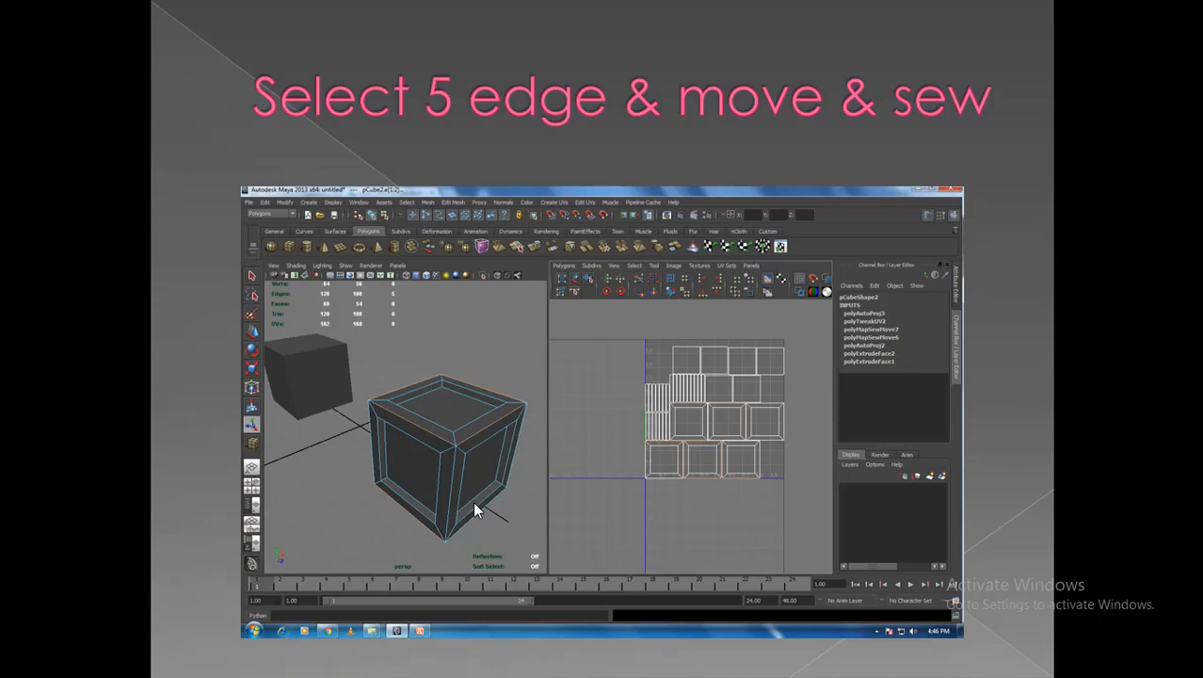
Switch back to Maya, return the small cube to object mode and place a duplicate of it beside the original
key(alt+Tab)
scroll(279, 400, down, 4)
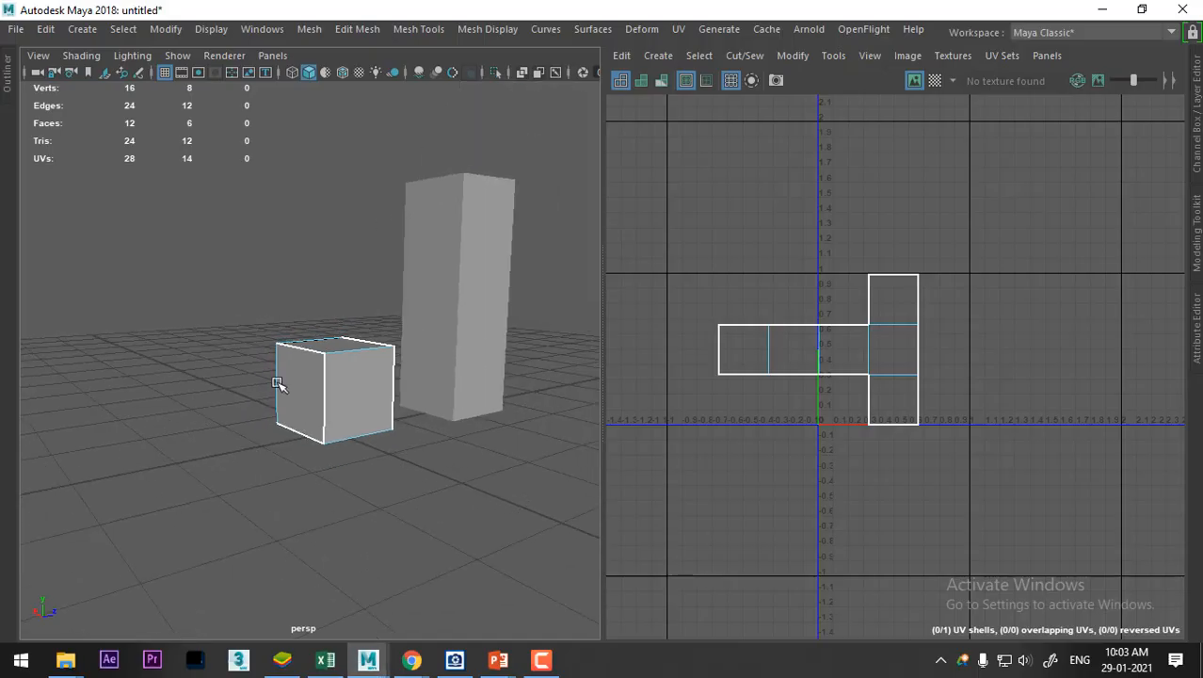
right_drag(372, 358, 457, 120)
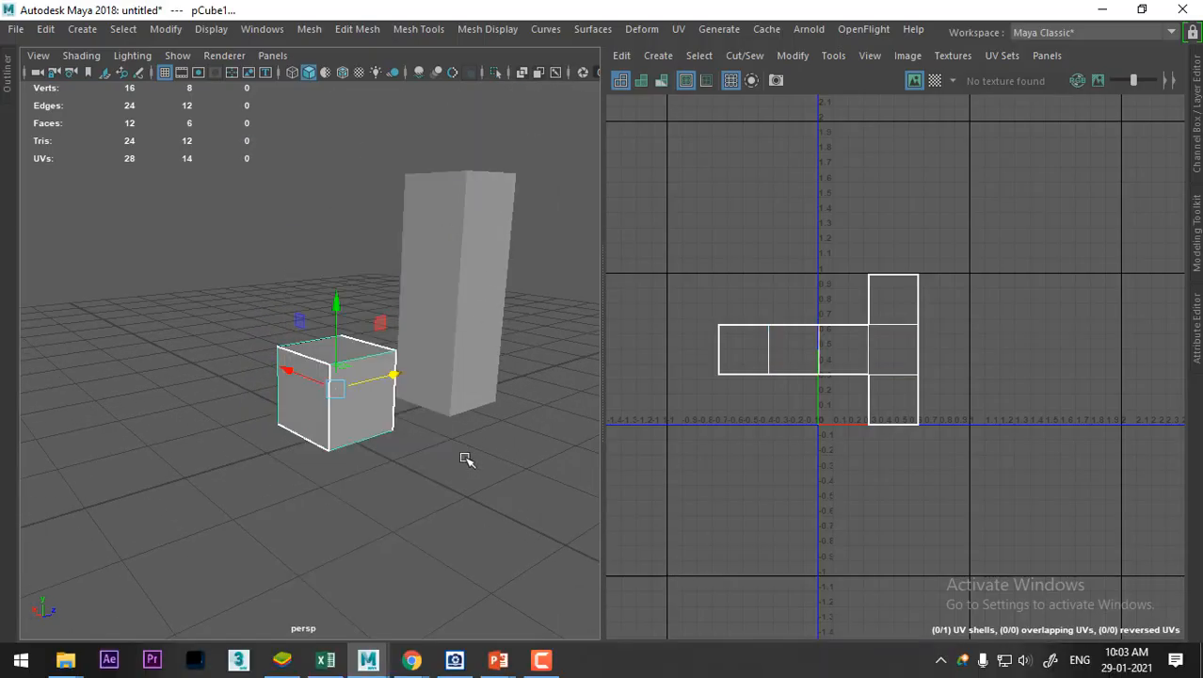
click(462, 457)
click(309, 409)
key(ctrl+d)
alt+drag(433, 382, 386, 406)
Maximize the perspective view and select all six faces of the duplicated cube
key(ctrl+space)
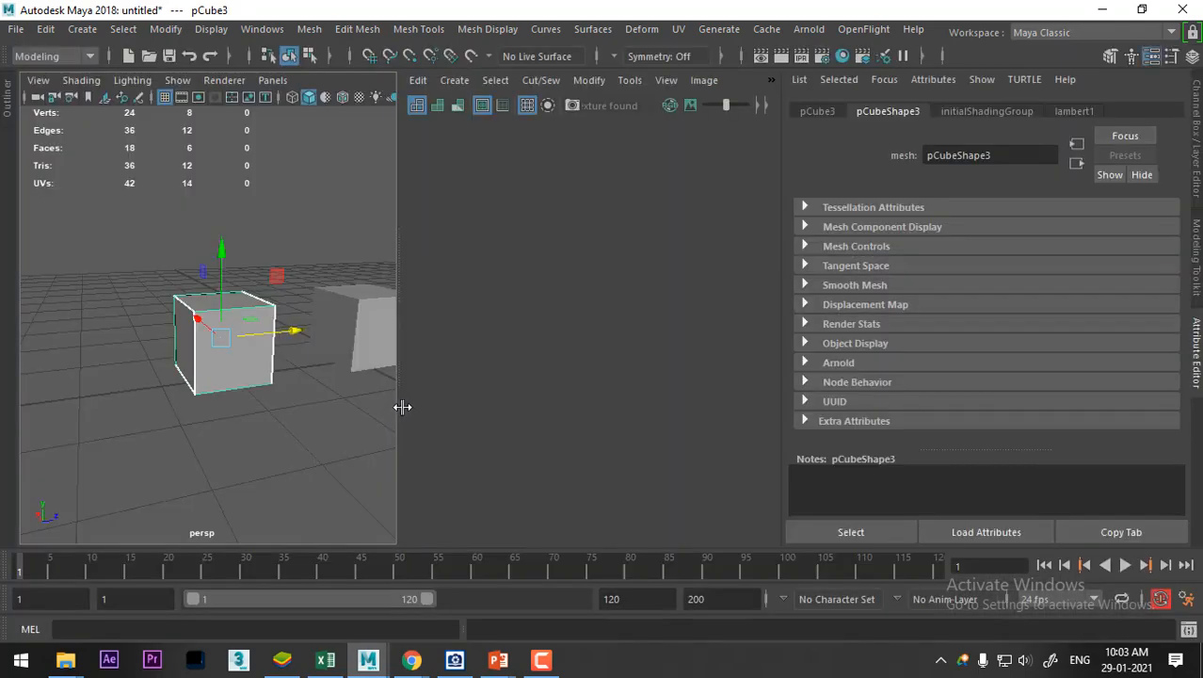
key(ctrl+space)
key(space)
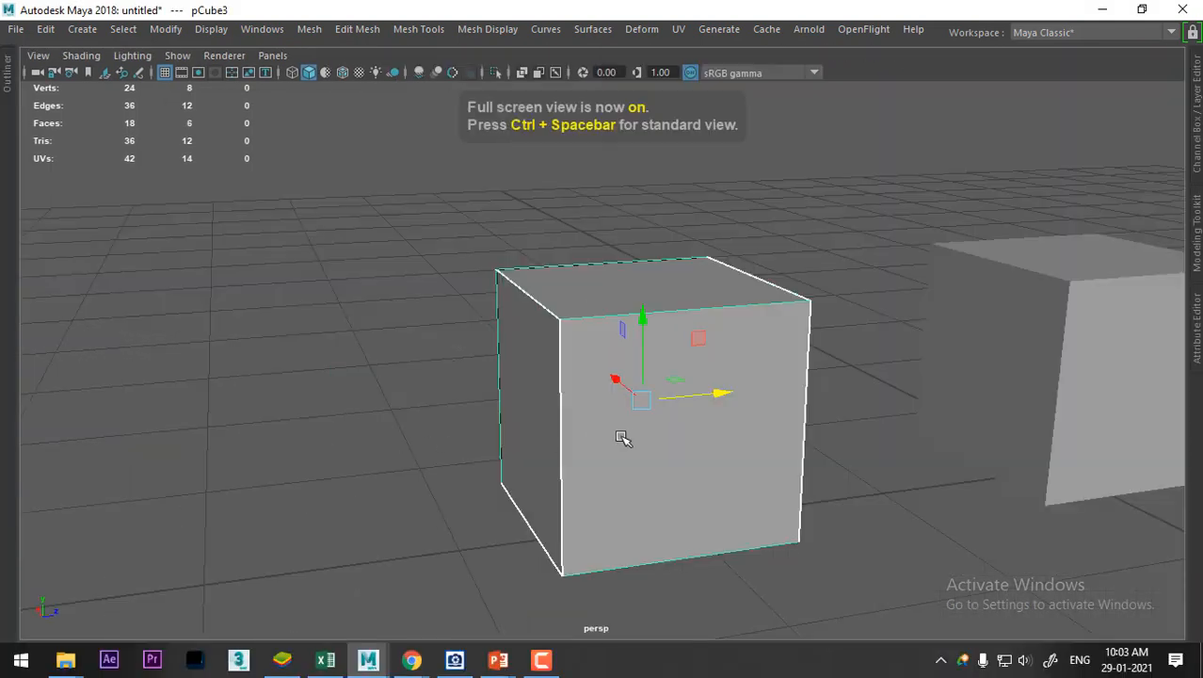
alt+middle_drag(623, 438, 325, 339)
right_drag(557, 152, 562, 213)
scroll(499, 202, down, 3)
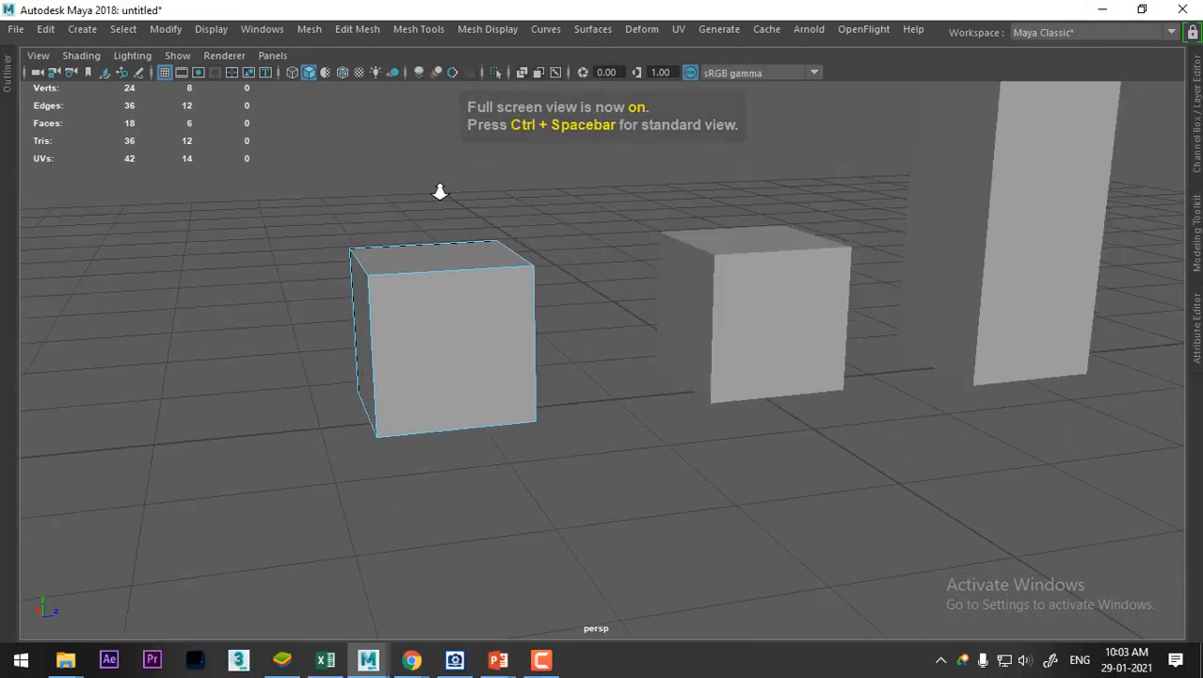
drag(562, 209, 287, 524)
Extrude the selected faces with thickness 0.05, local translate Z 0.1, offset 0.08 and Keep Faces Together off
alt+drag(517, 331, 478, 247)
shift+right_click(471, 224)
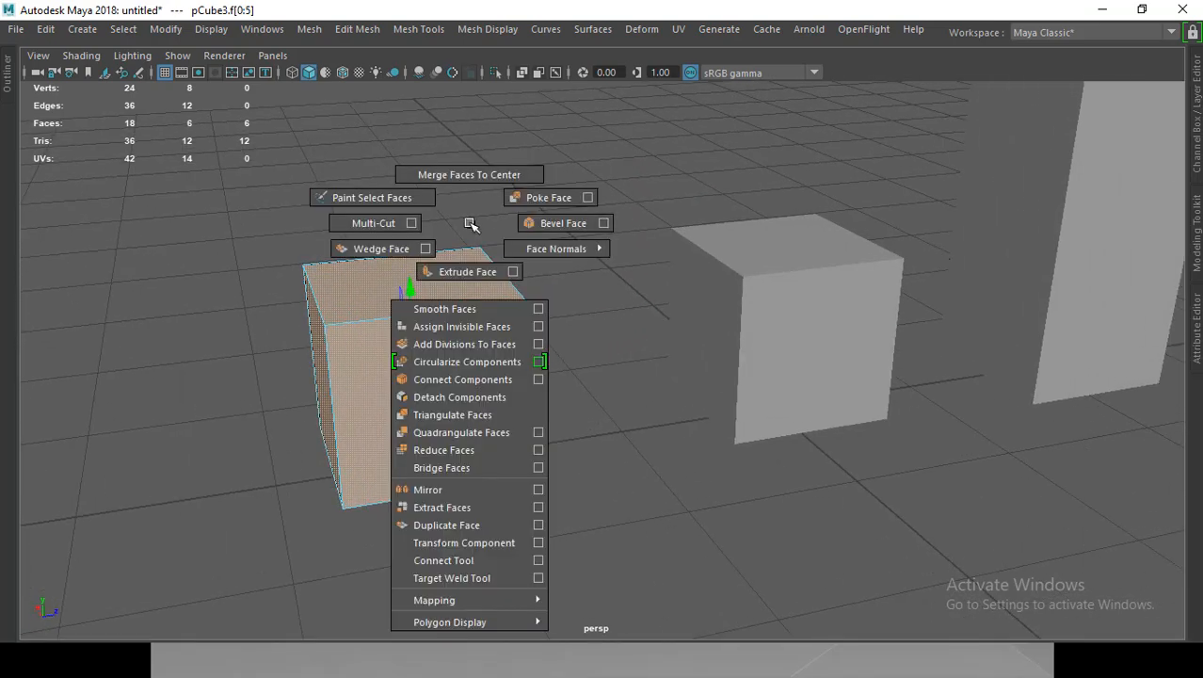
click(468, 271)
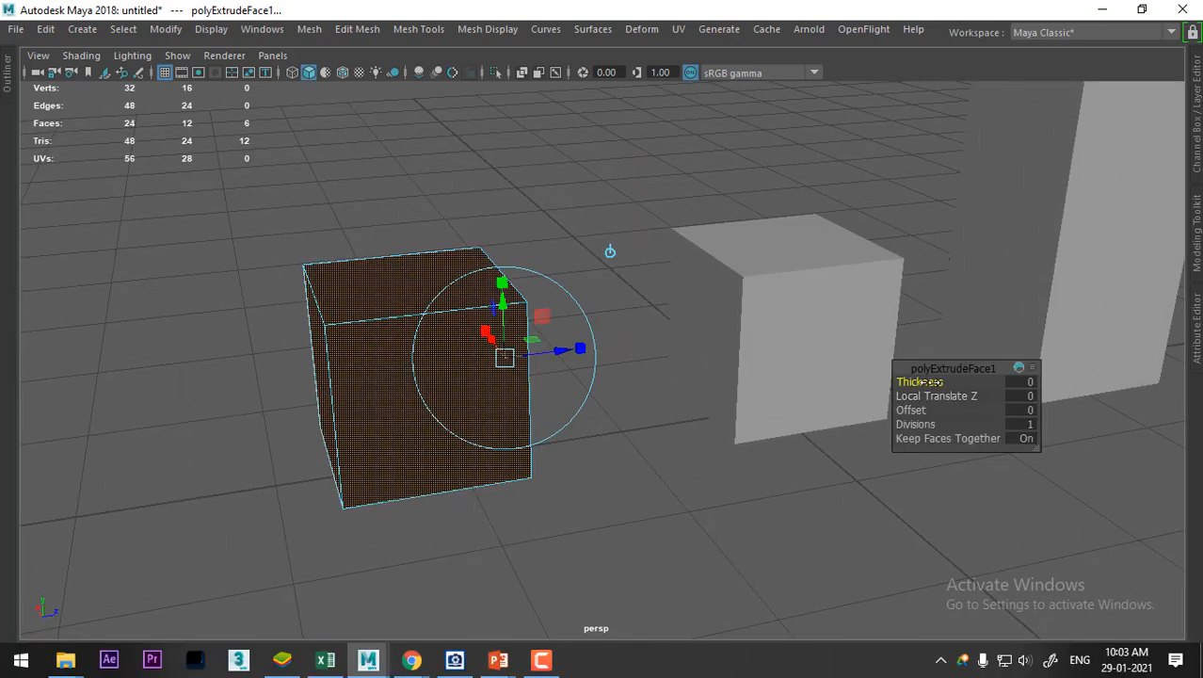
drag(915, 410, 926, 386)
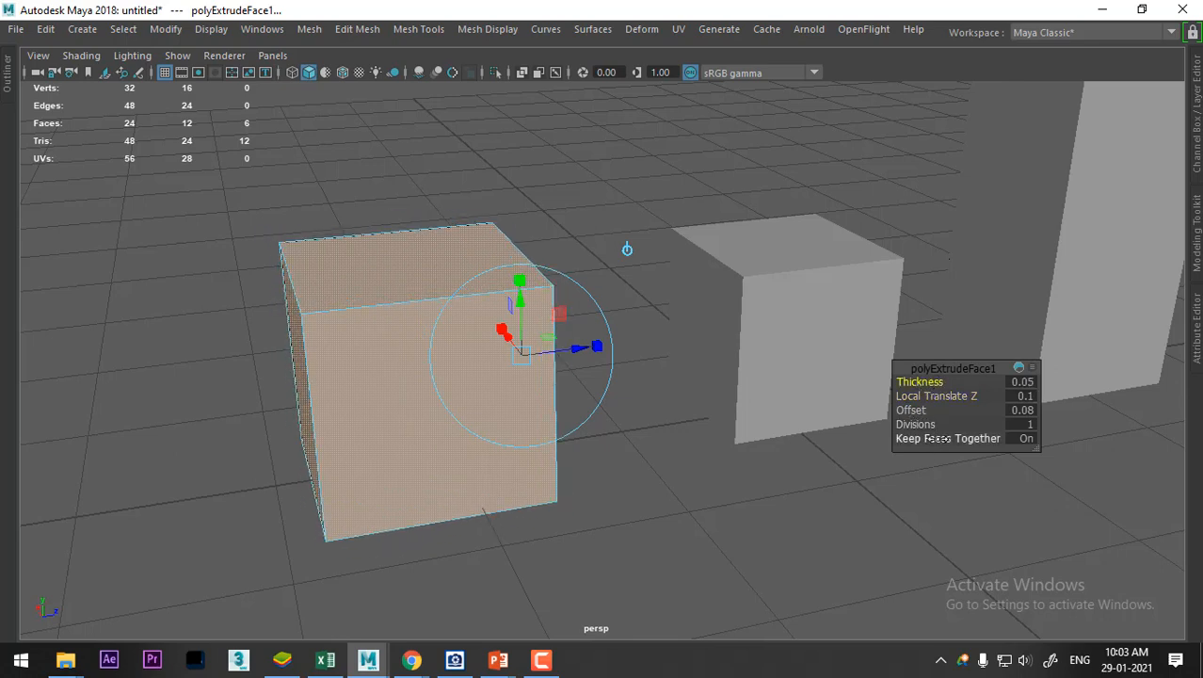
click(929, 439)
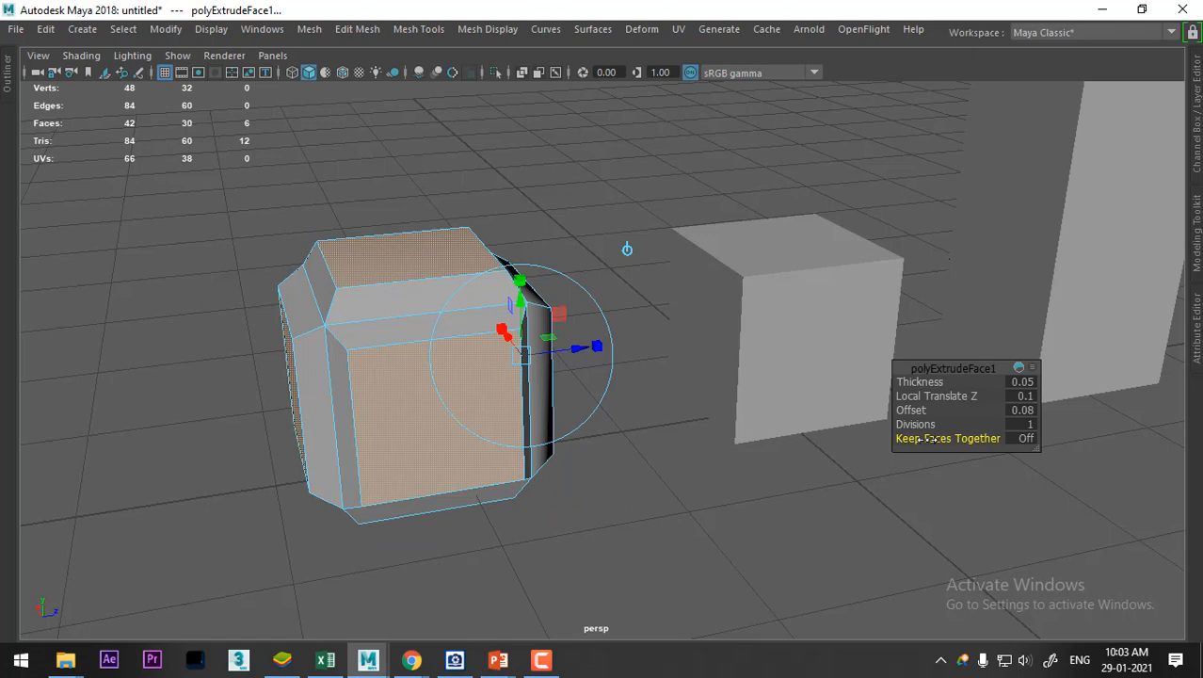
Set the extrusion's thickness and local translate Z both to 0
click(919, 382)
drag(928, 381, 901, 382)
click(1021, 381)
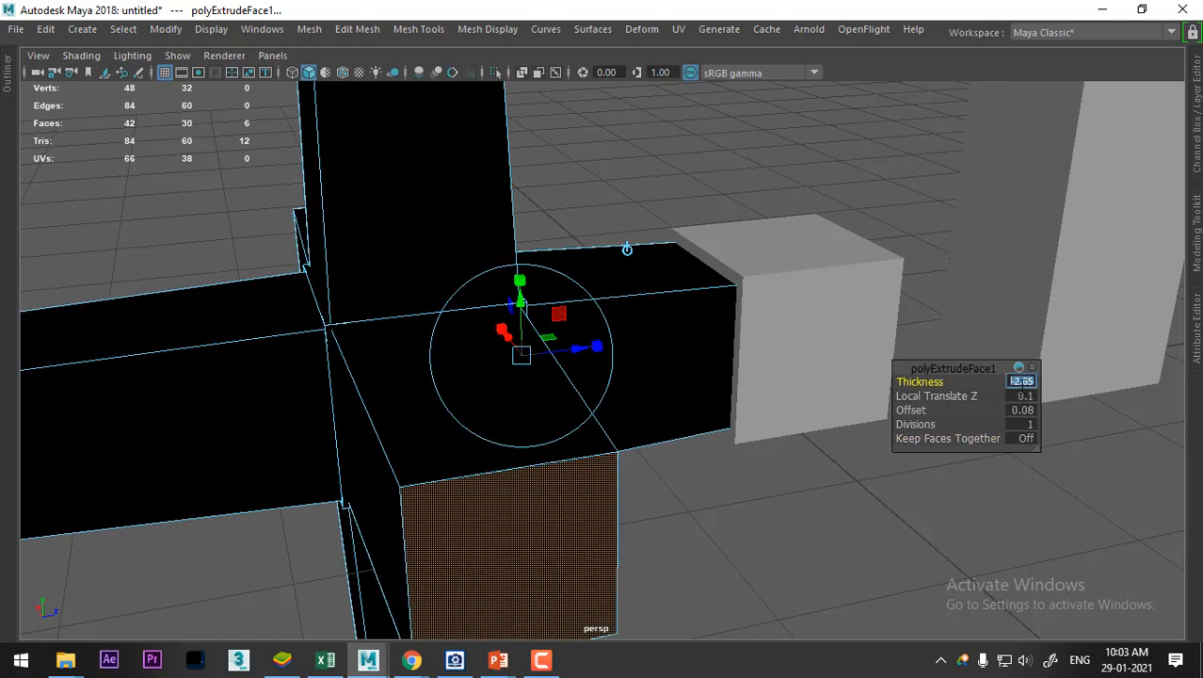
key(Return)
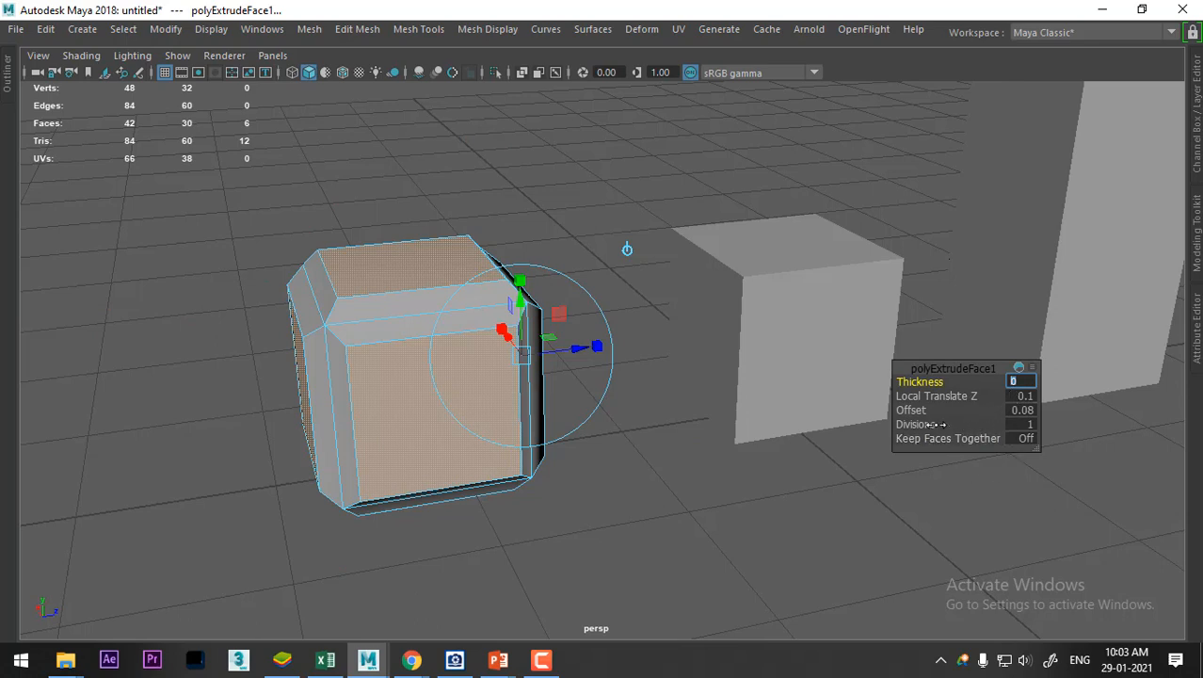
click(995, 398)
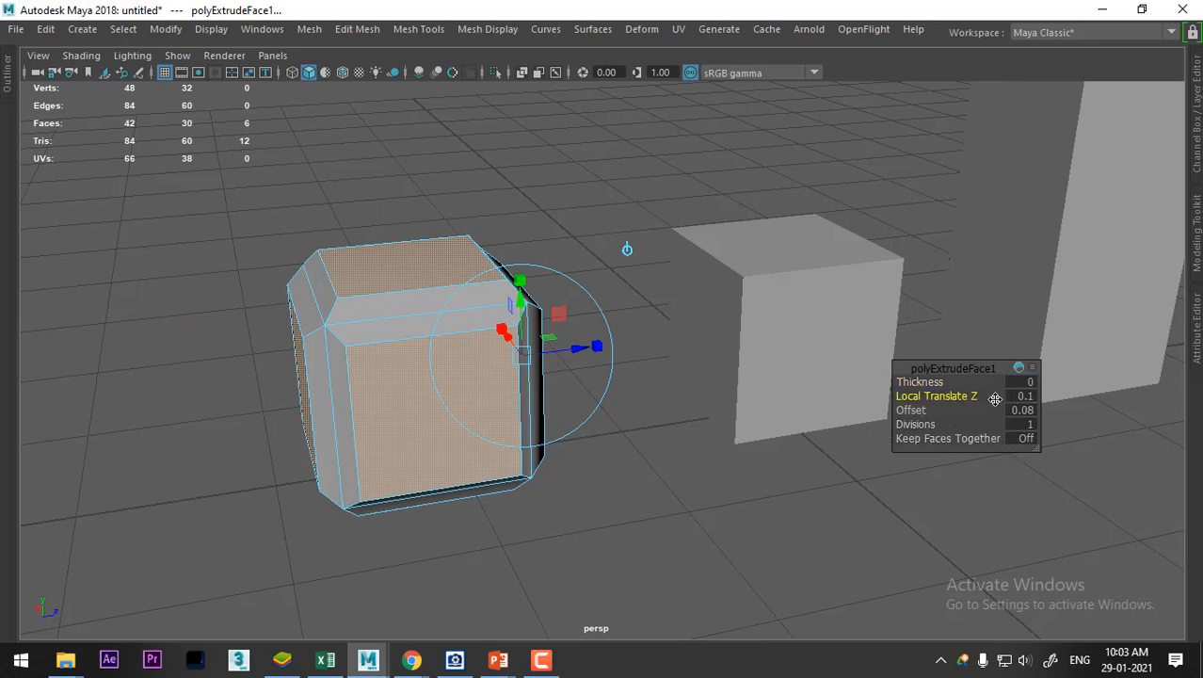
click(1027, 400)
key(Return)
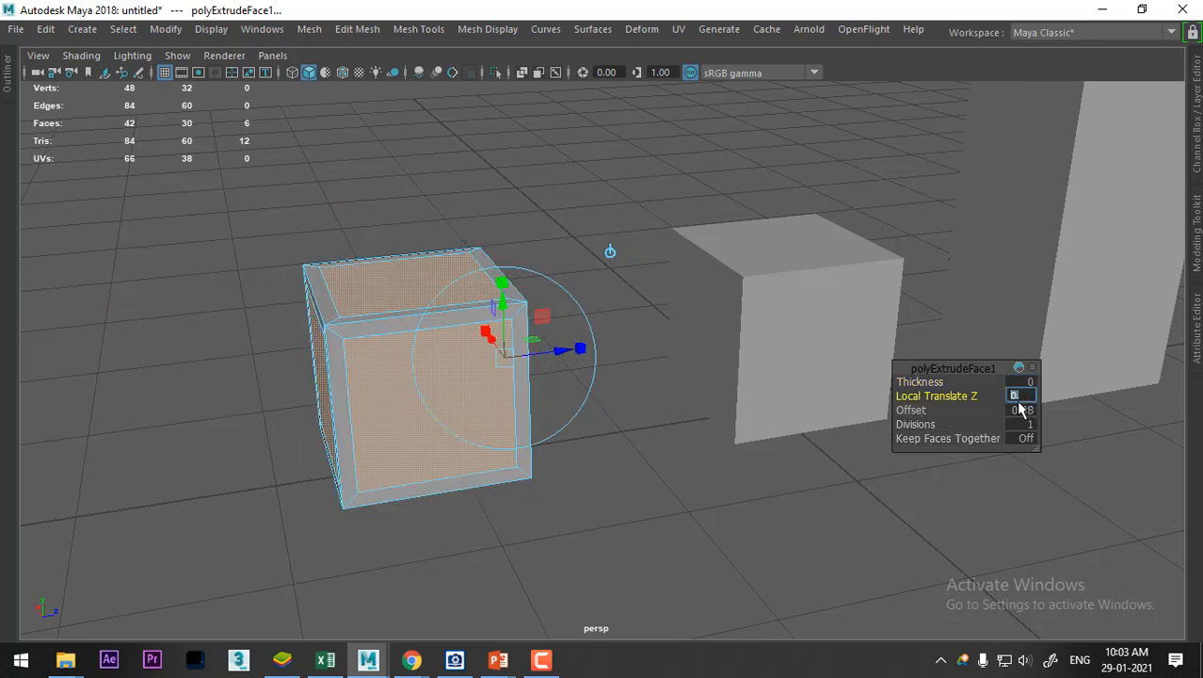
Set the offset of the cube's face extrusion to 0.1
alt+drag(618, 442, 486, 416)
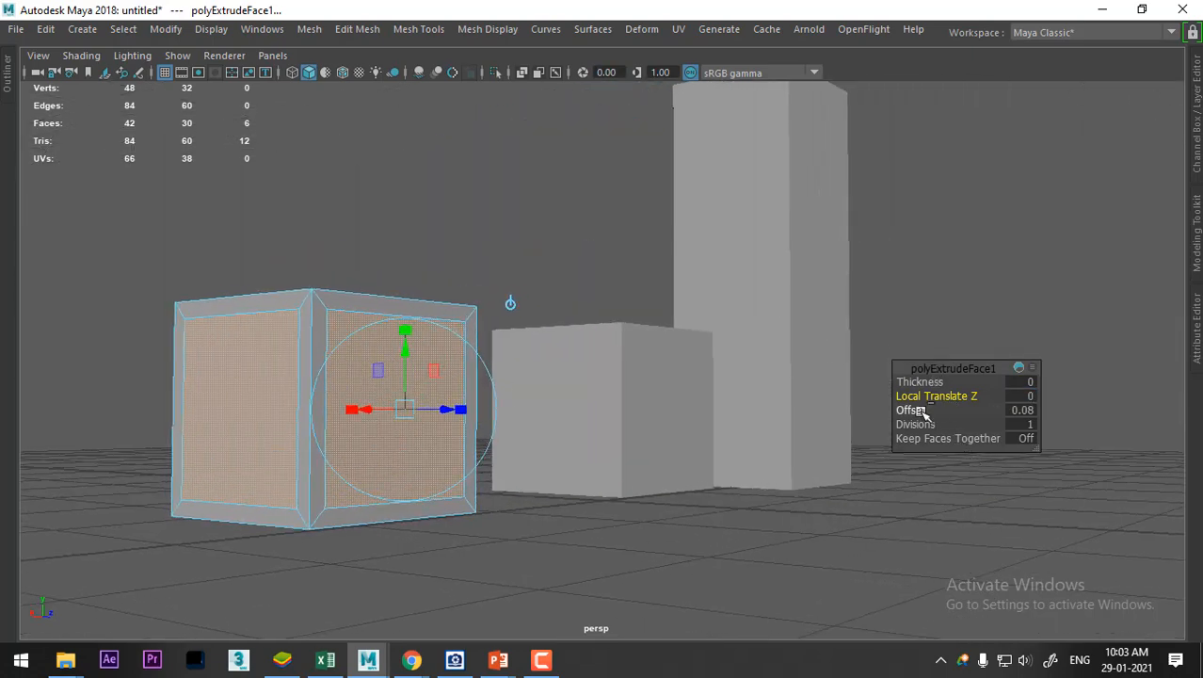
drag(911, 409, 914, 409)
drag(920, 409, 899, 417)
alt+drag(455, 476, 350, 494)
alt+middle_drag(349, 494, 544, 347)
alt+drag(544, 347, 963, 357)
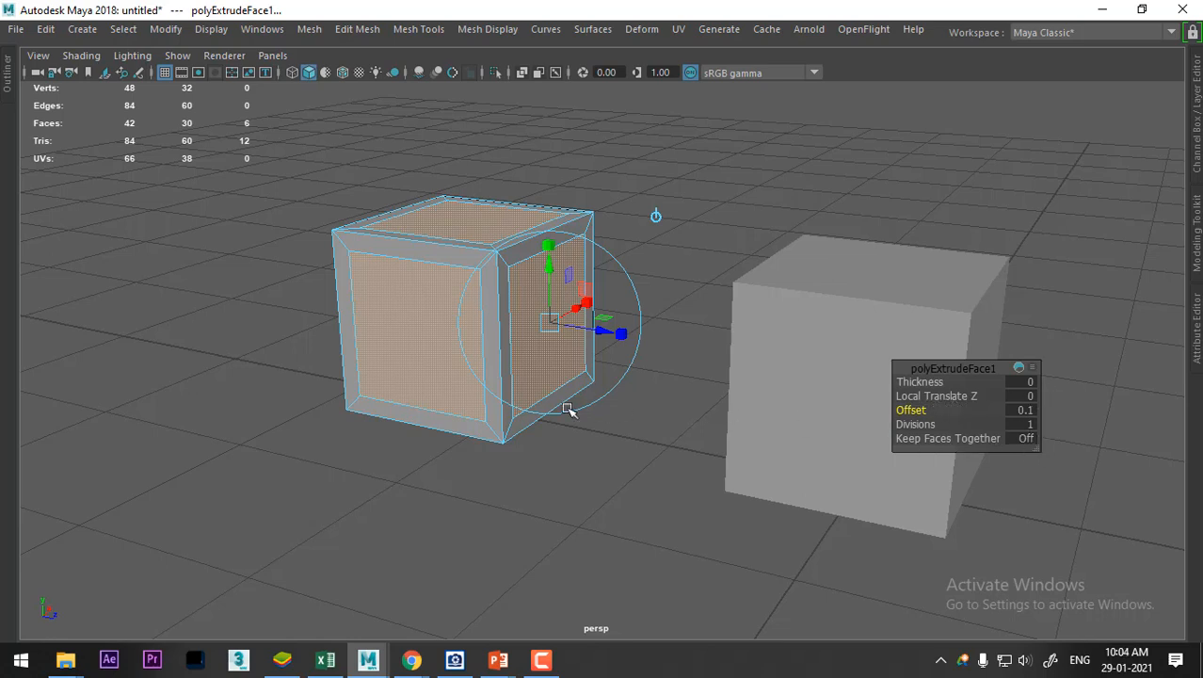
alt+drag(568, 410, 709, 267)
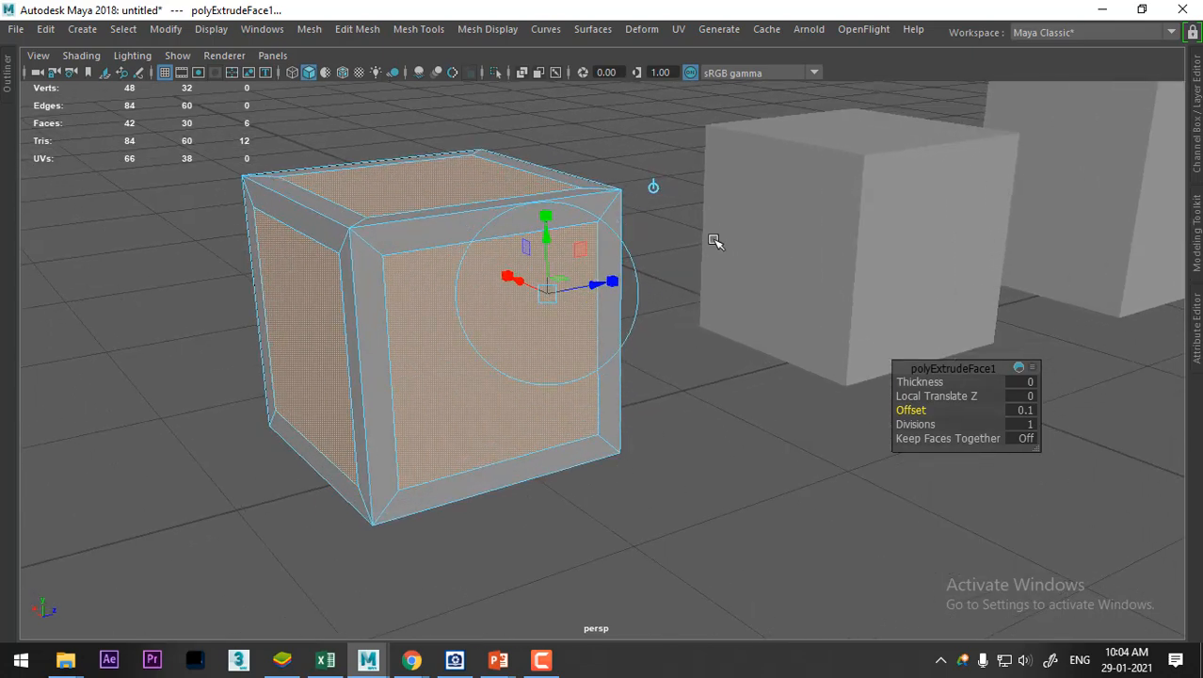
Extrude the inset faces again with local translate Z of -0.03 and return the cube to object mode
shift+right_drag(662, 134, 653, 188)
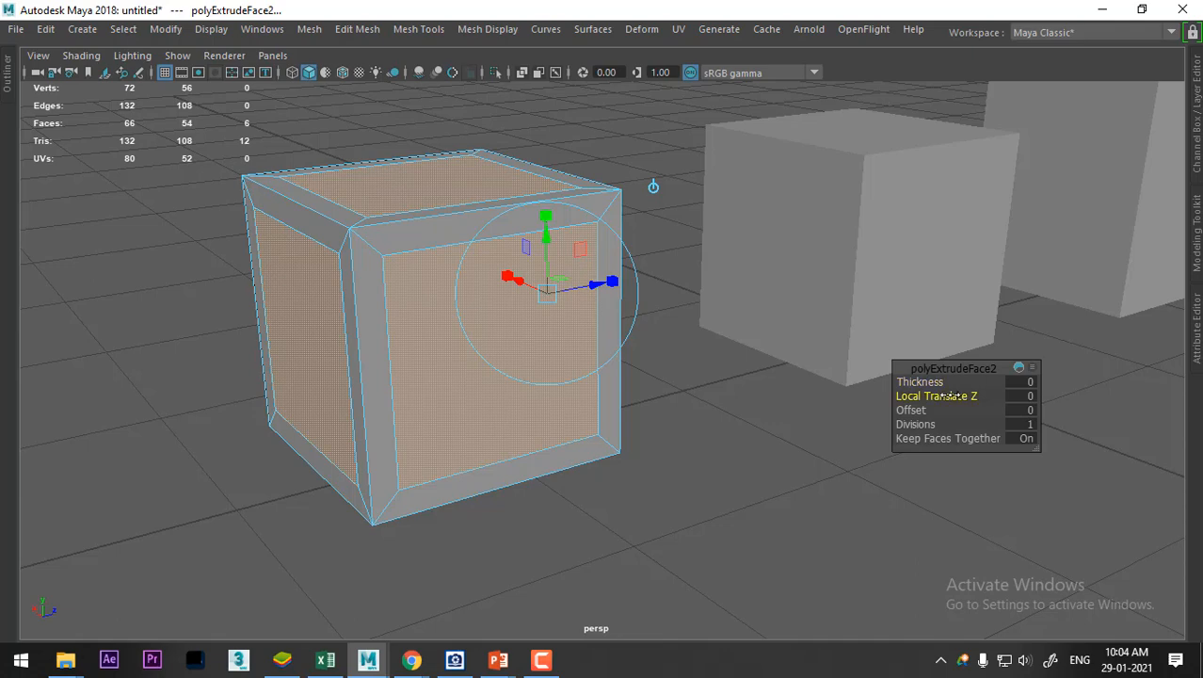
drag(948, 397, 943, 396)
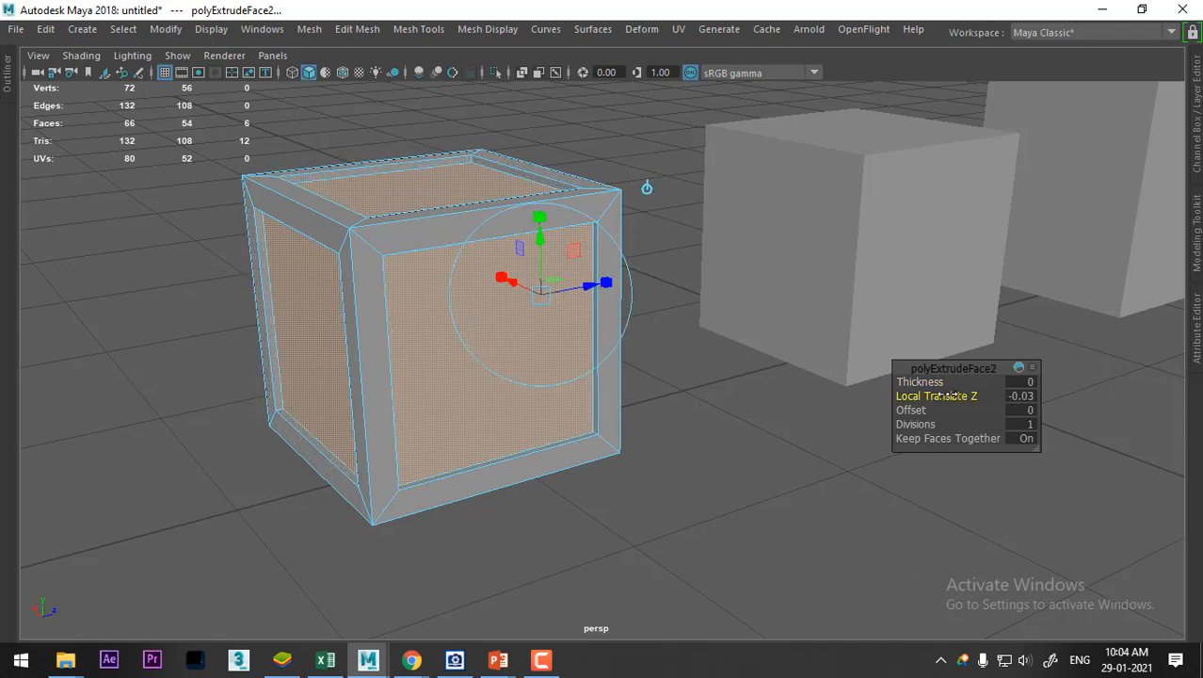
right_drag(438, 156, 630, 87)
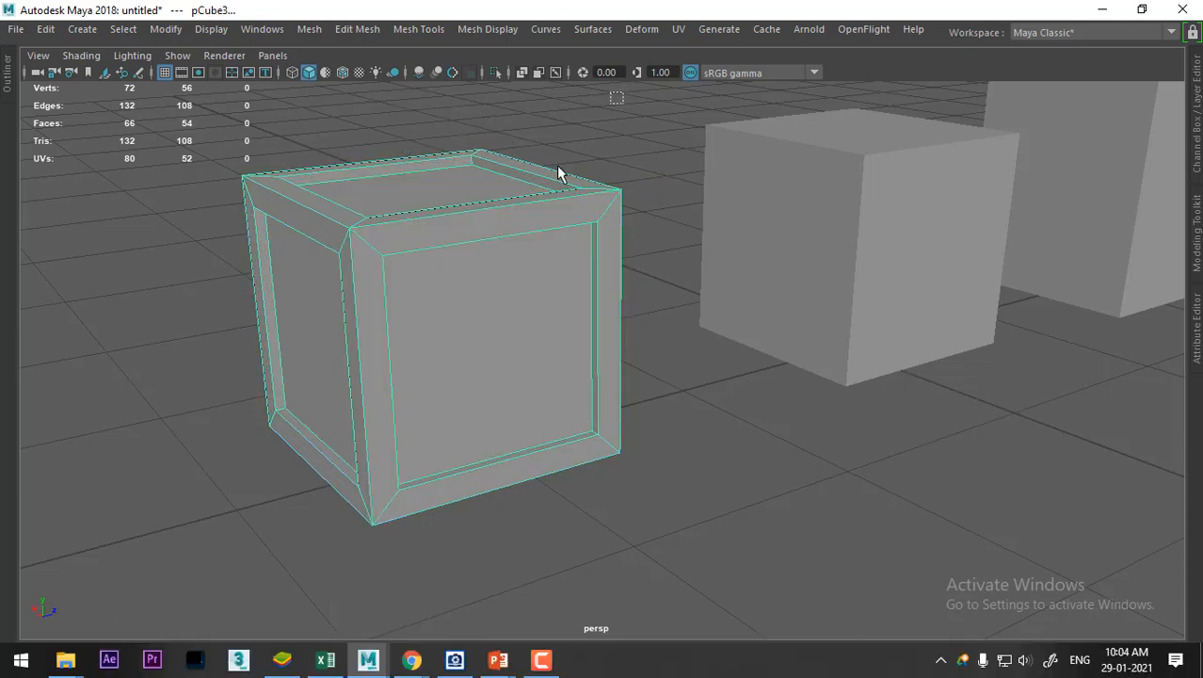
click(558, 172)
click(502, 418)
alt+drag(556, 447, 449, 401)
alt+drag(485, 460, 537, 469)
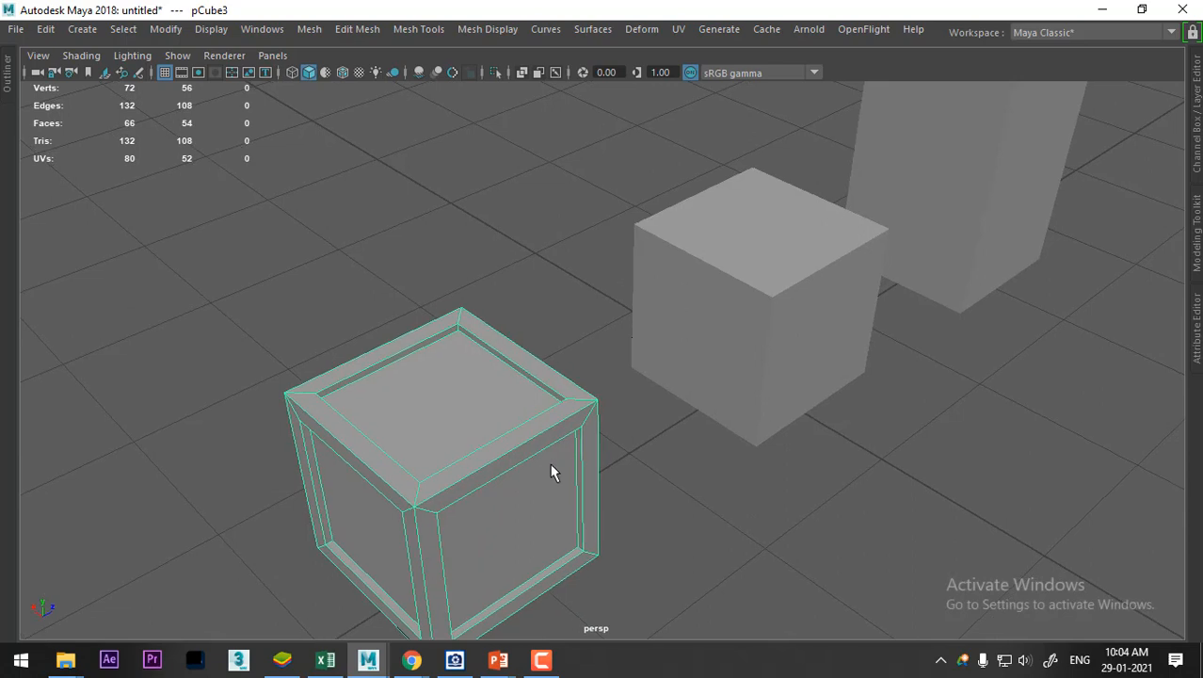
alt+drag(554, 473, 557, 447)
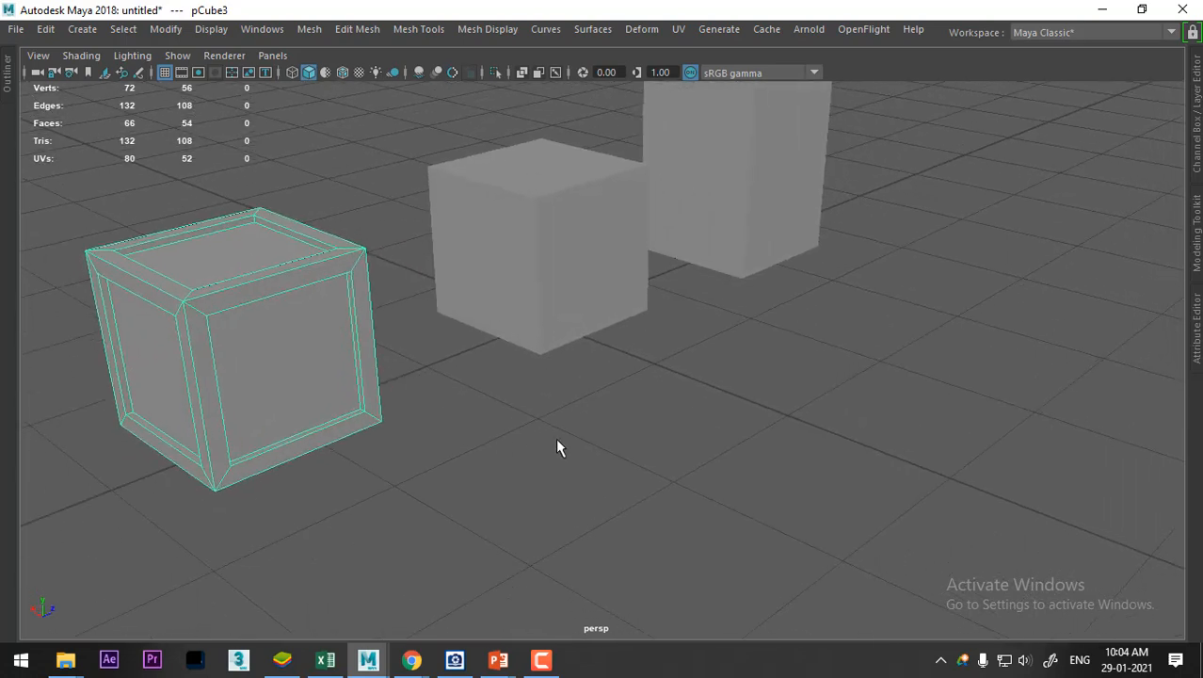
Restore the split layout with the UV Editor and select the paneled cube to show its UVs
key(space)
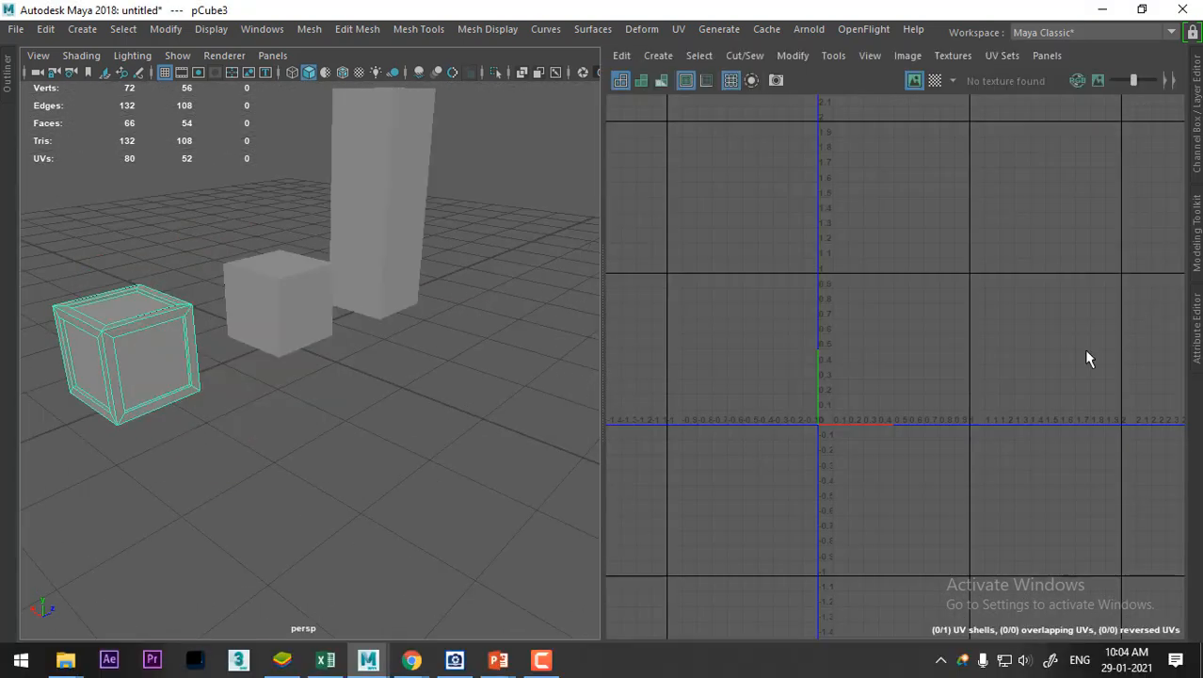
alt+middle_drag(946, 353, 1058, 355)
scroll(1059, 388, down, 1)
click(216, 417)
click(152, 334)
scroll(155, 367, up, 3)
alt+middle_drag(158, 387, 273, 416)
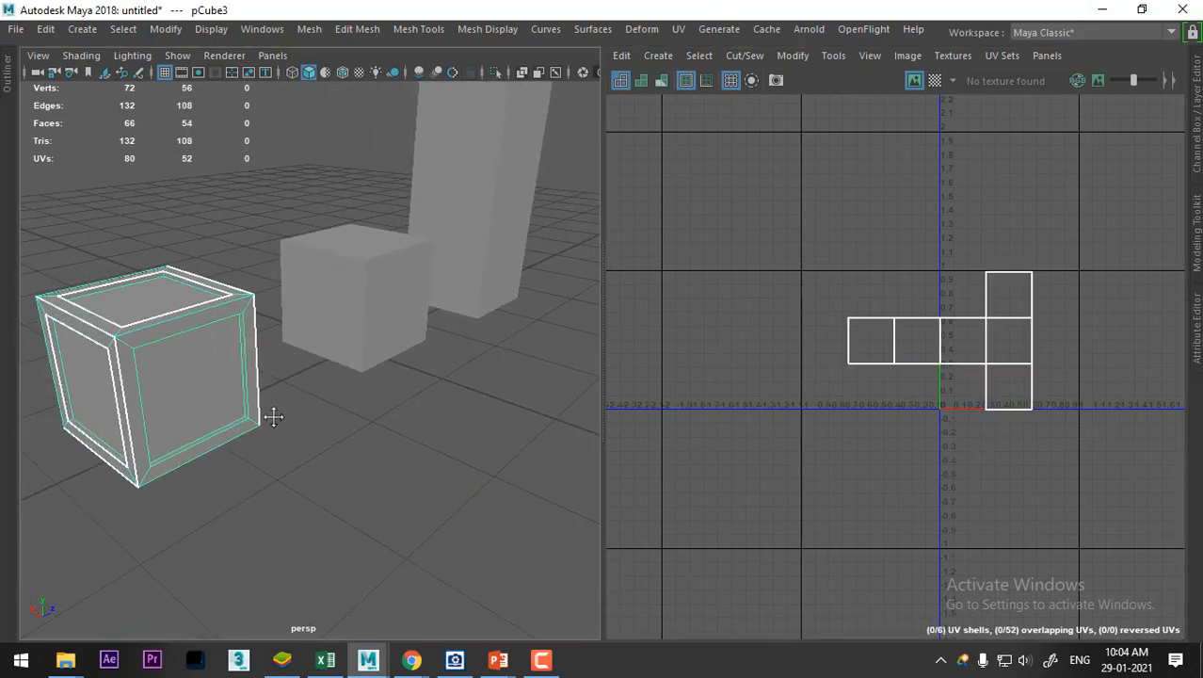
Hide all unselected objects and frame the paneled cube in the perspective view
key(alt+h)
alt+middle_drag(400, 370, 456, 368)
key(f)
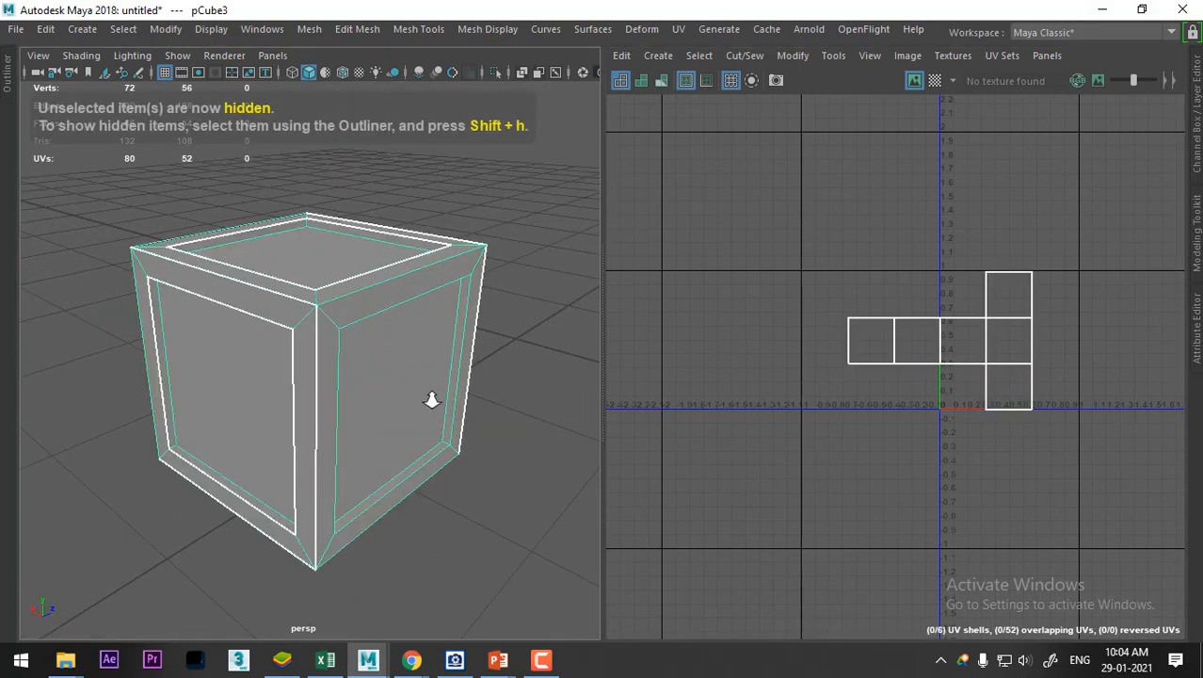
alt+right_drag(429, 400, 433, 440)
alt+drag(432, 447, 533, 490)
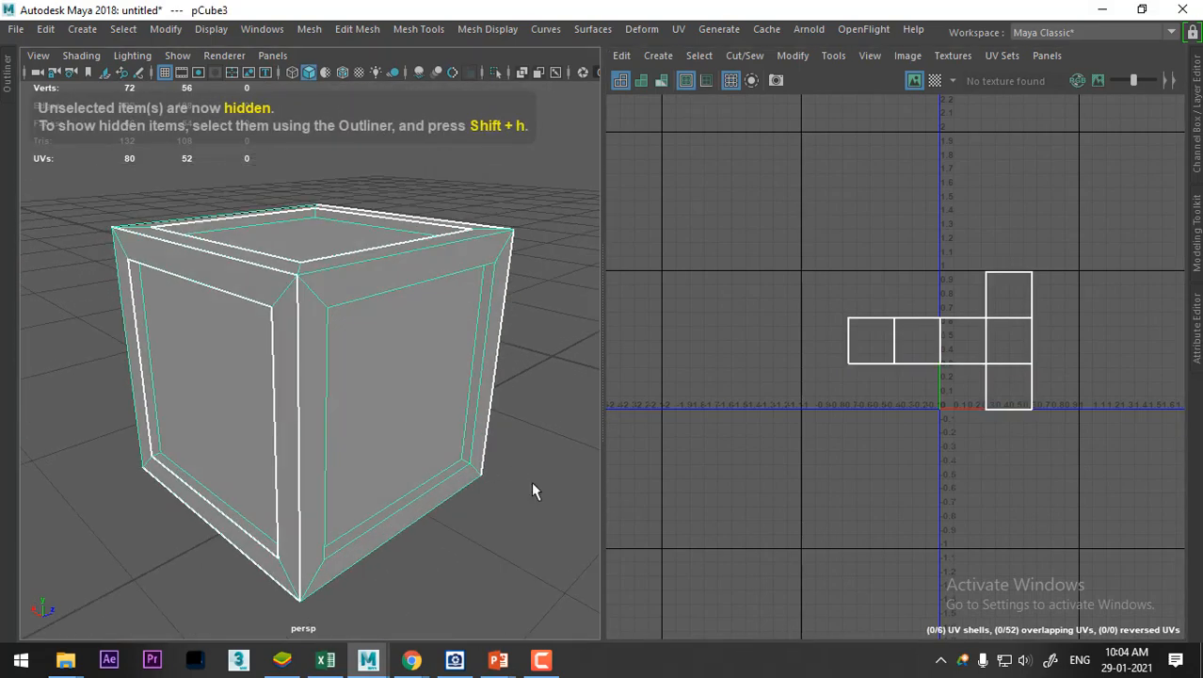
Apply automatic UV mapping to the whole paneled cube and clear the face selection
click(493, 202)
click(476, 243)
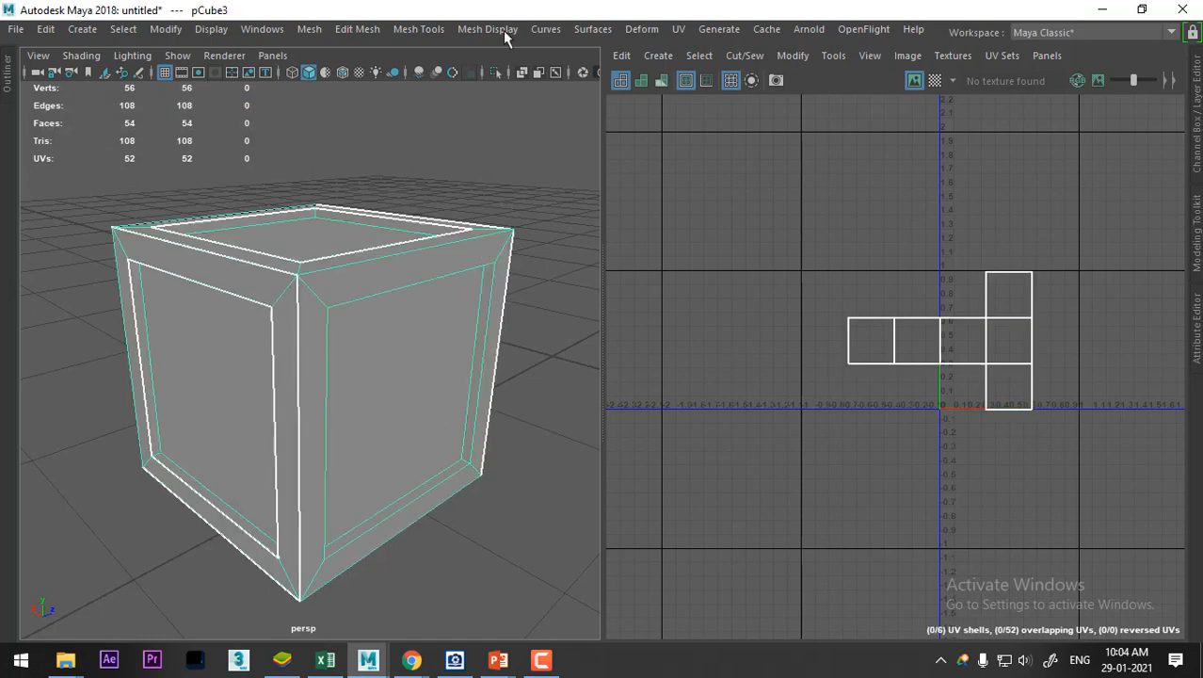
click(678, 29)
click(735, 133)
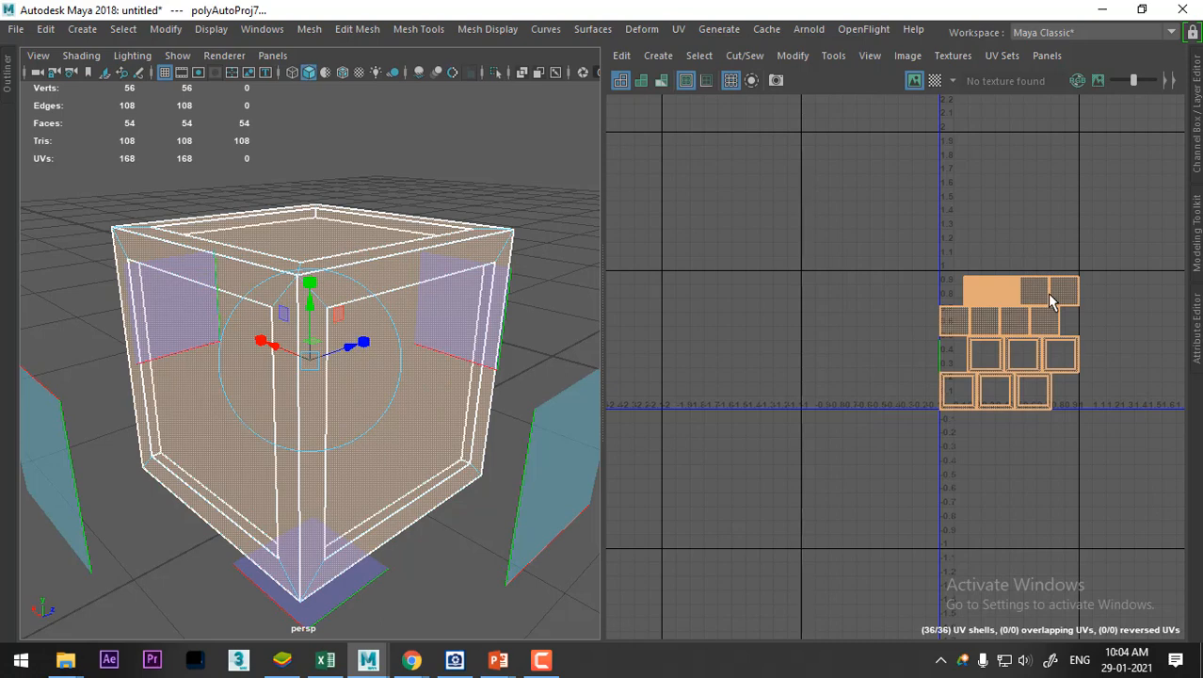
click(976, 454)
alt+middle_drag(1016, 353, 899, 369)
alt+right_drag(899, 369, 900, 447)
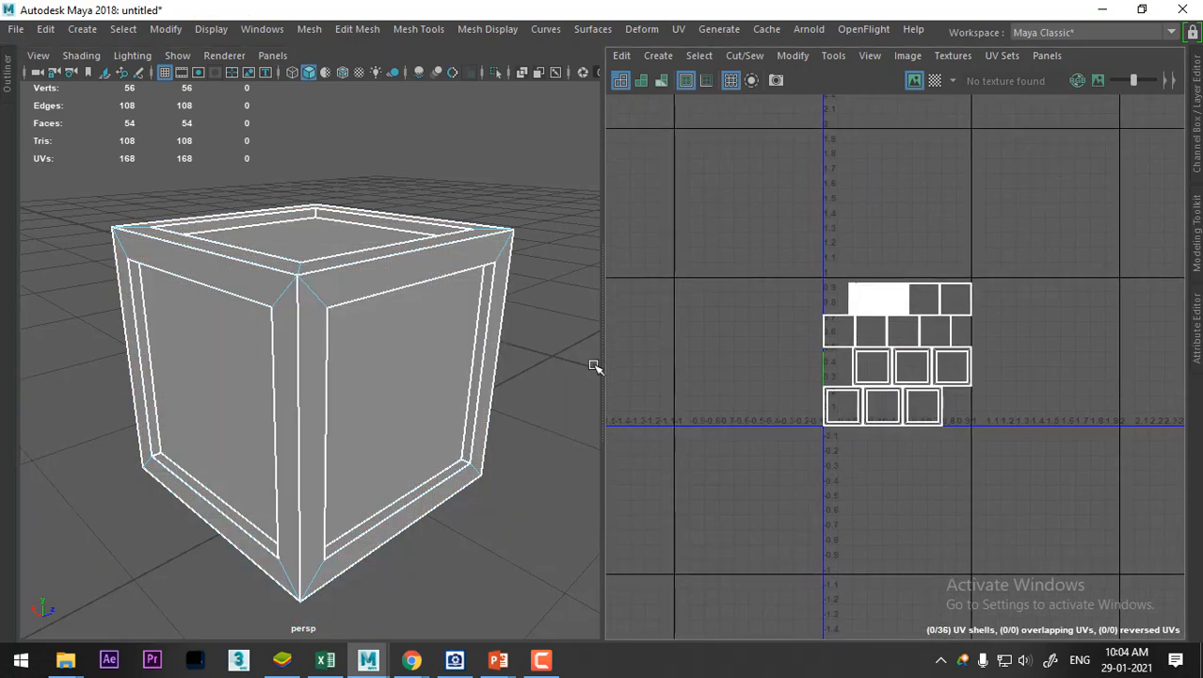
Select the crate's front vertical corner edge and examine its matching edges in the UV layout
alt+drag(456, 367, 484, 417)
alt+drag(372, 380, 366, 346)
right_drag(400, 262, 399, 115)
click(350, 389)
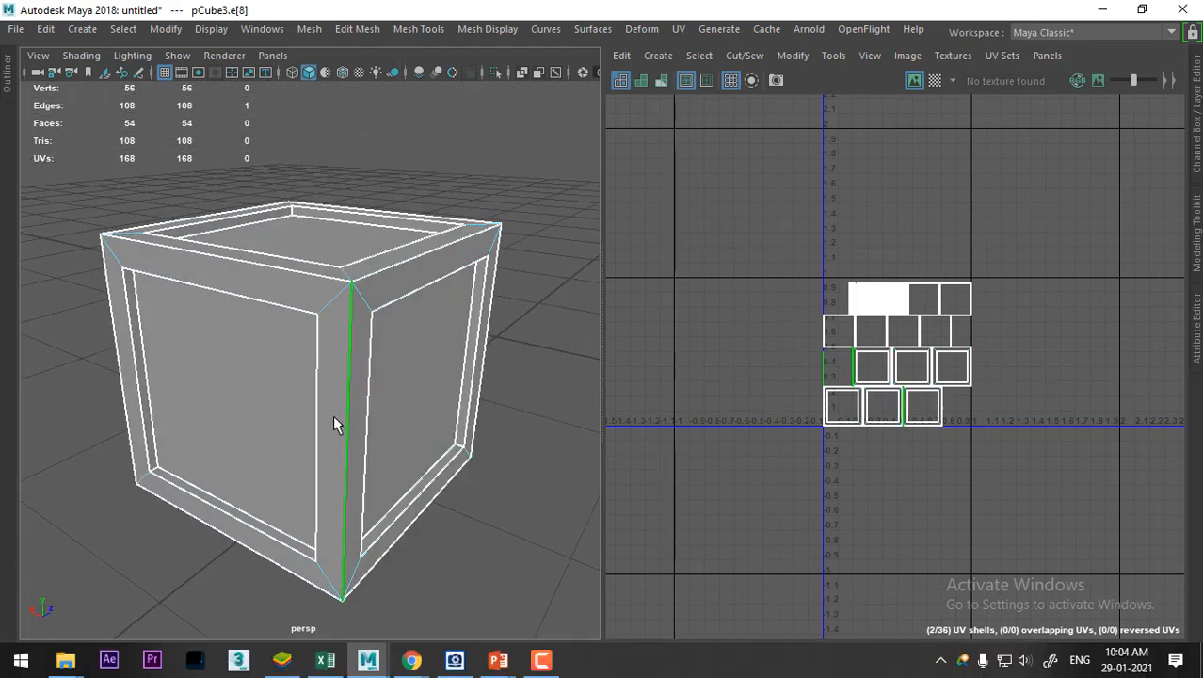
mouse_move(325, 432)
alt+mouse_down()
mouse_move(269, 411)
mouse_move(327, 442)
alt+mouse_up()
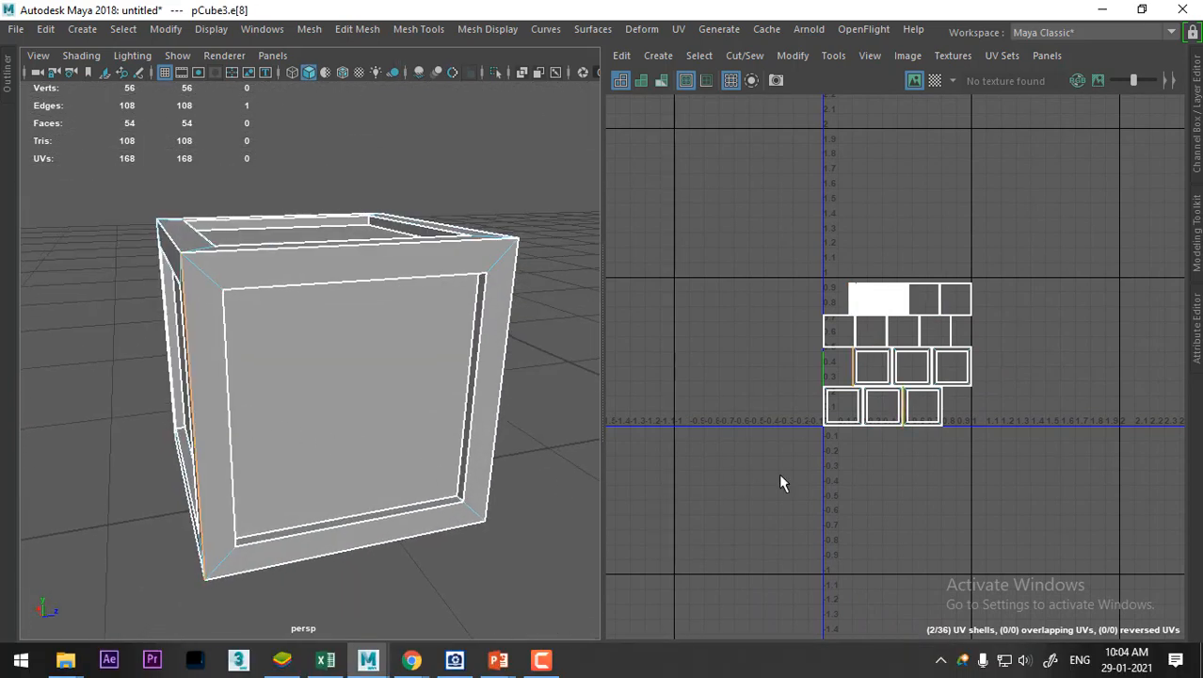
scroll(852, 537, up, 4)
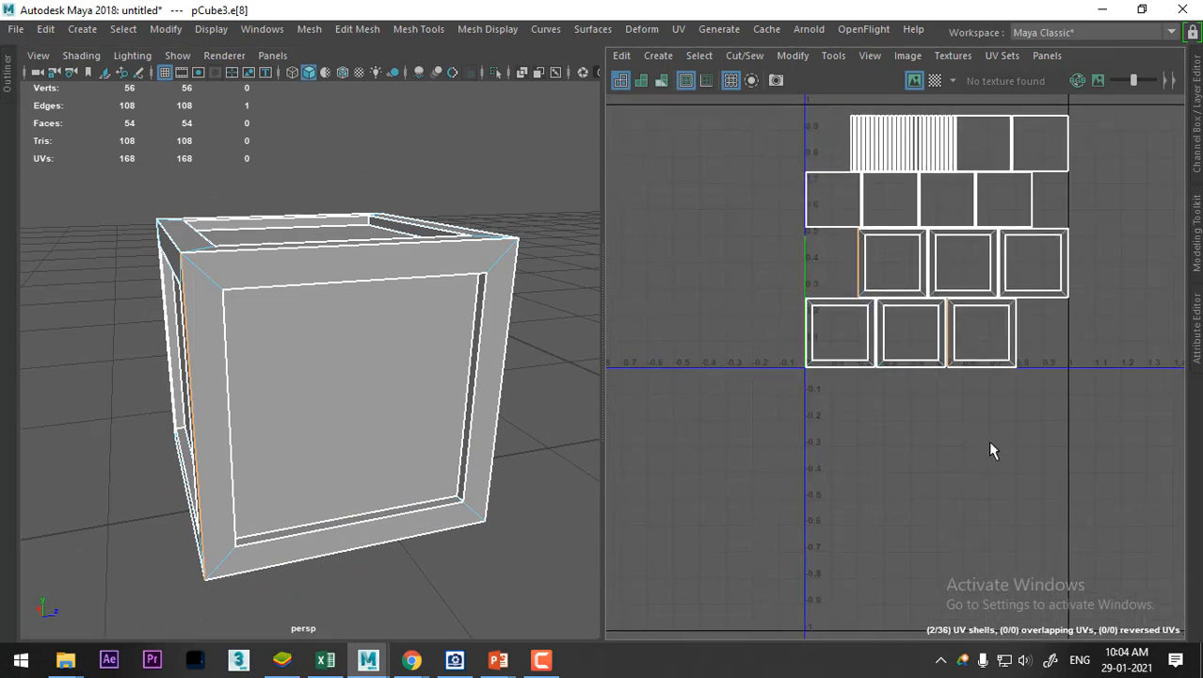
alt+drag(194, 470, 362, 380)
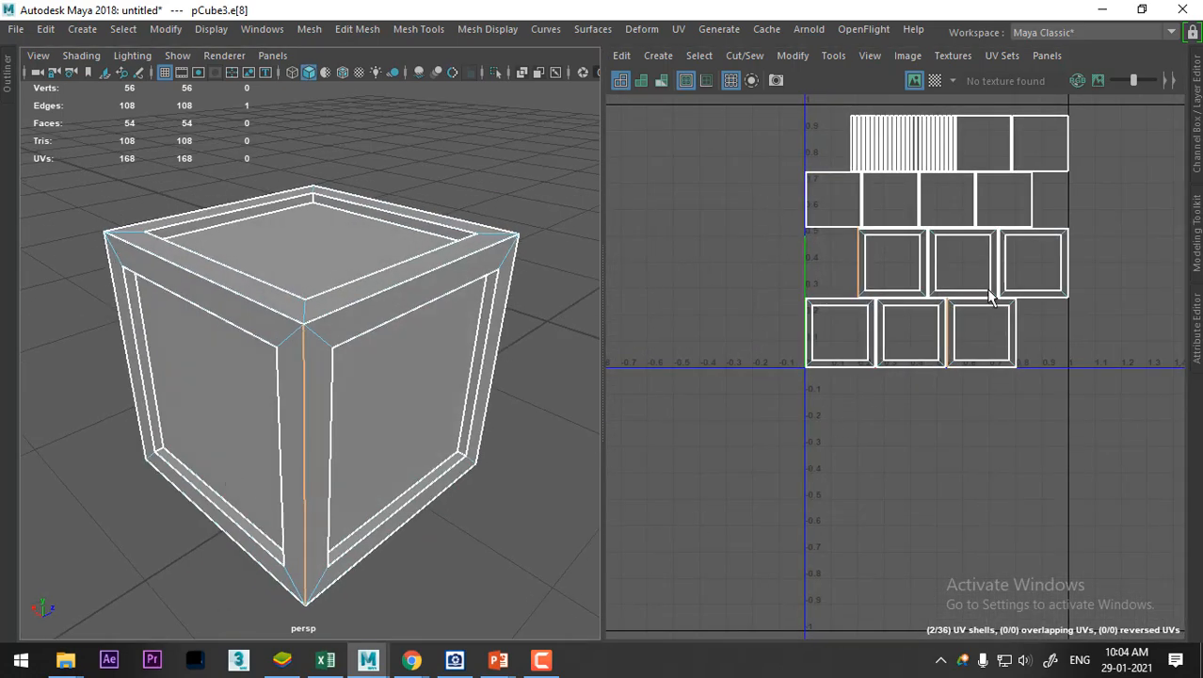
Turn the Texture Borders display off and back on for the crate's UVs
shift+right_click(1016, 197)
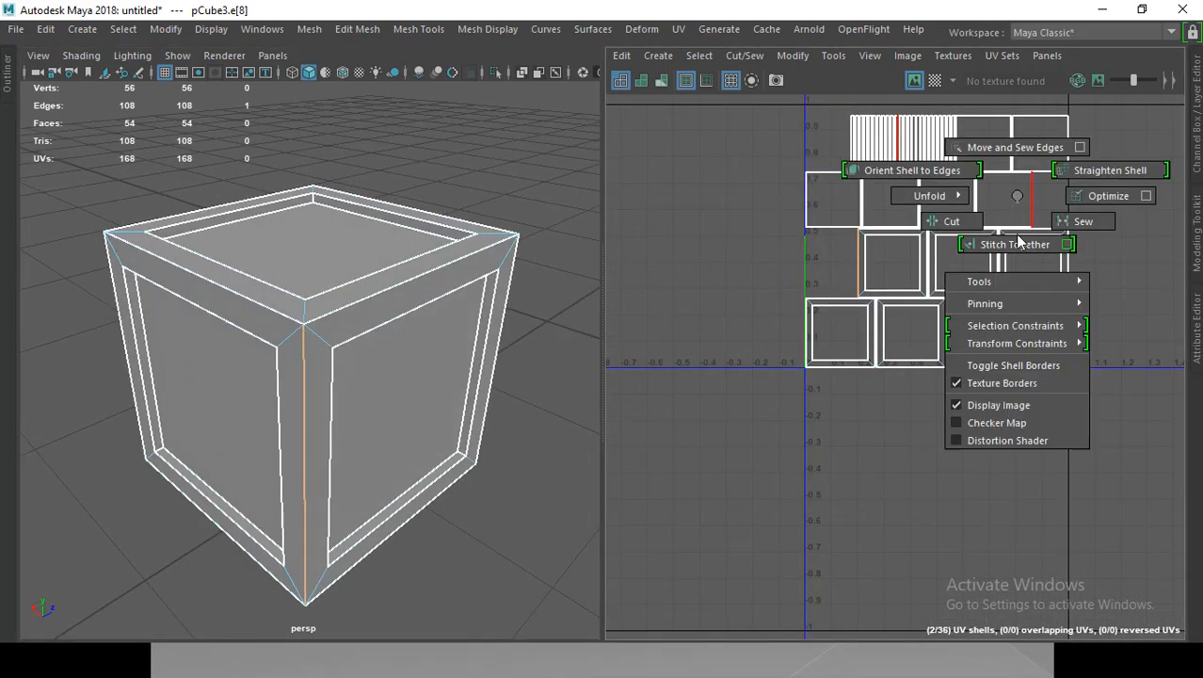
click(1002, 383)
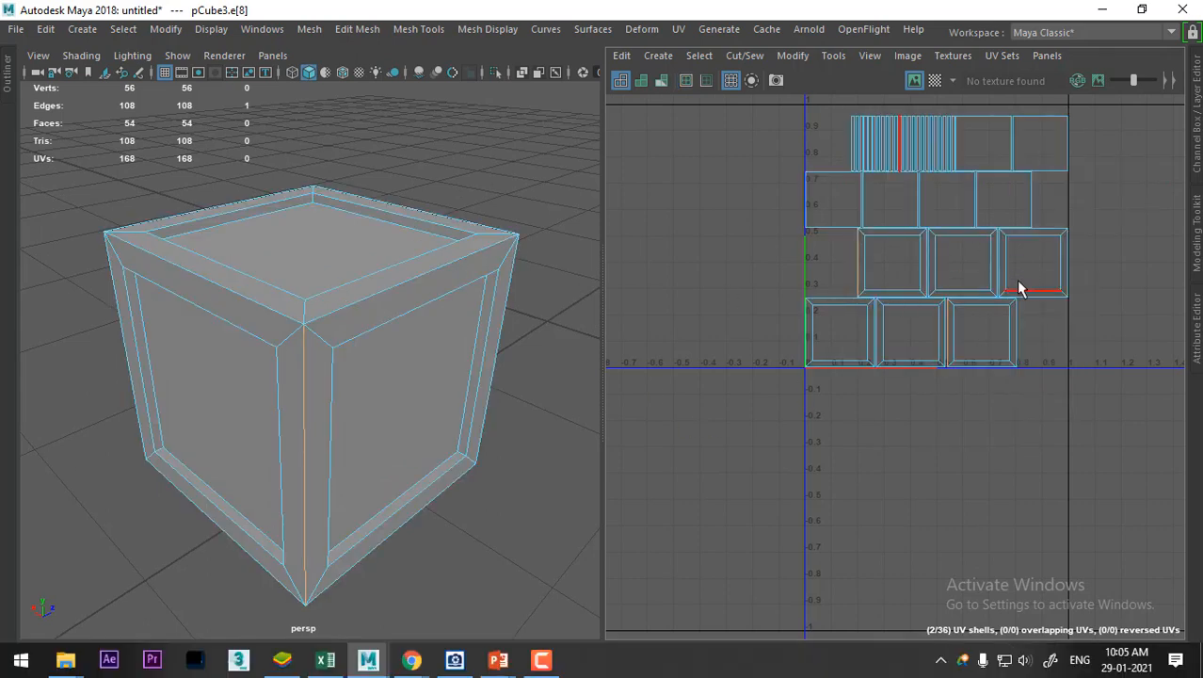
shift+right_click(975, 290)
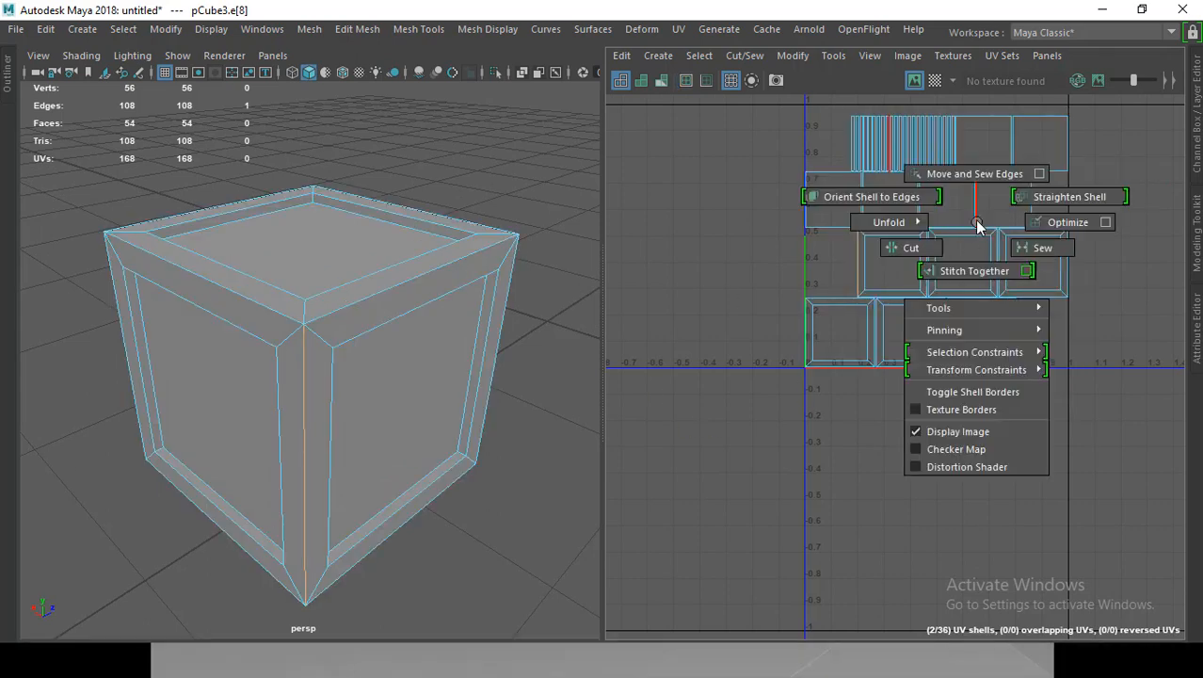
click(979, 414)
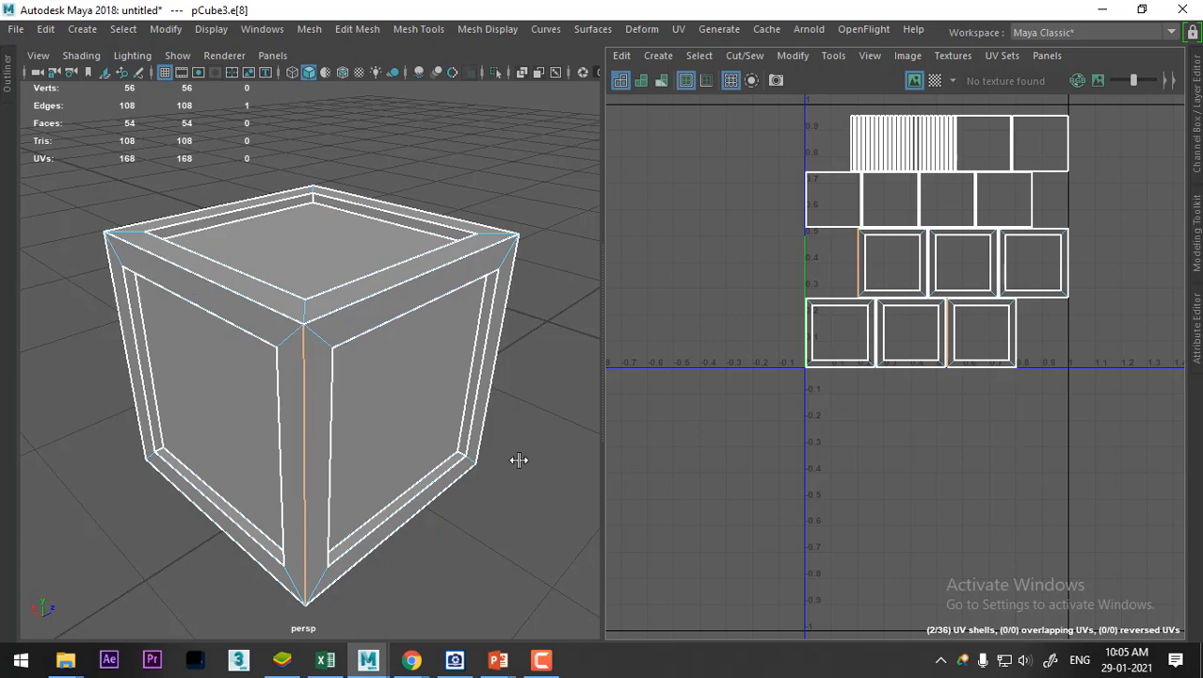
Move and sew three of the crate's vertical corner edges, one at a time, to join the four side frame shells in a row
click(529, 504)
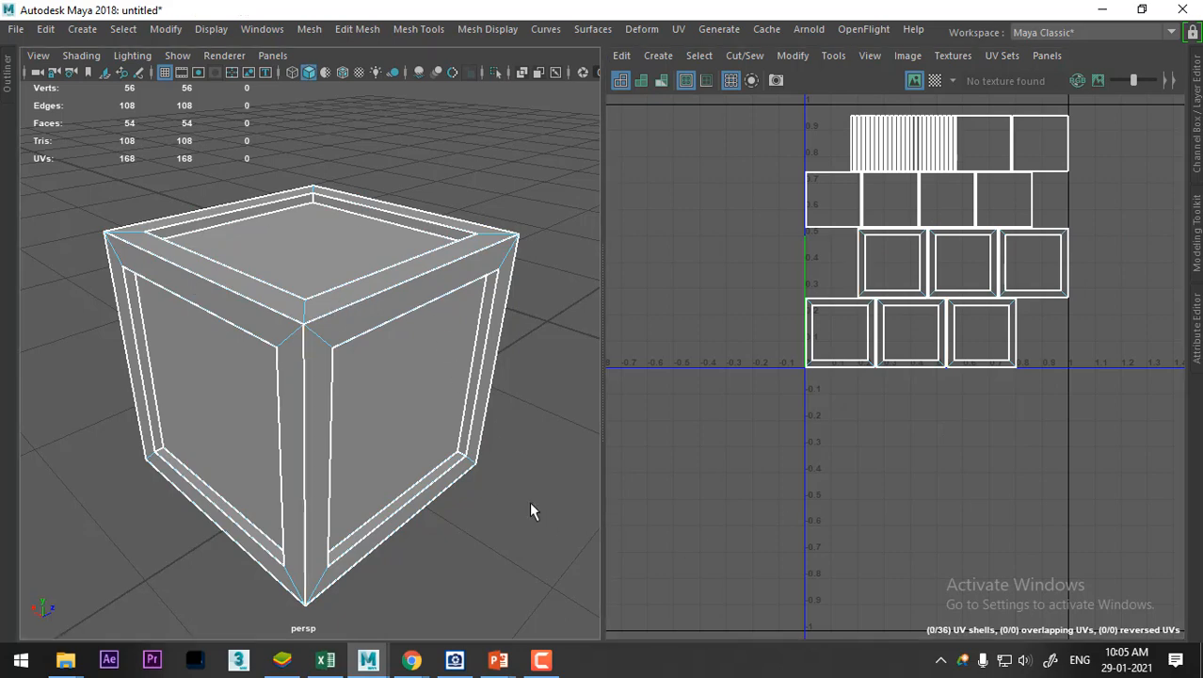
click(301, 400)
shift+right_drag(1003, 467, 1016, 313)
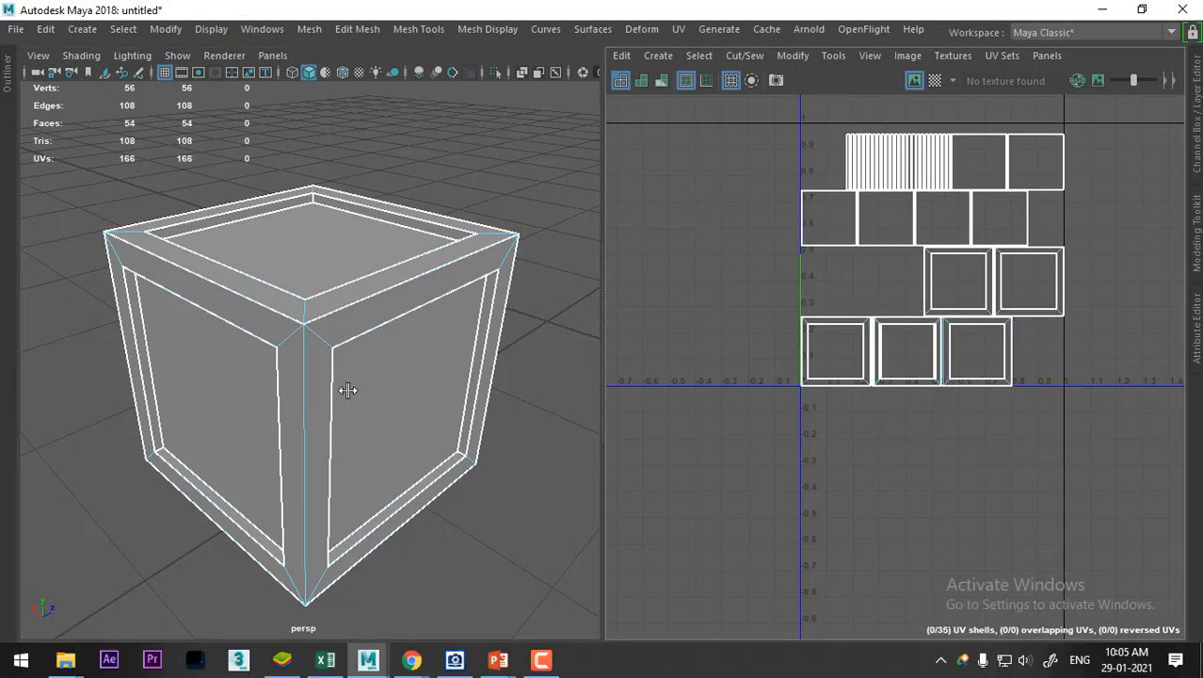
alt+drag(325, 395, 438, 337)
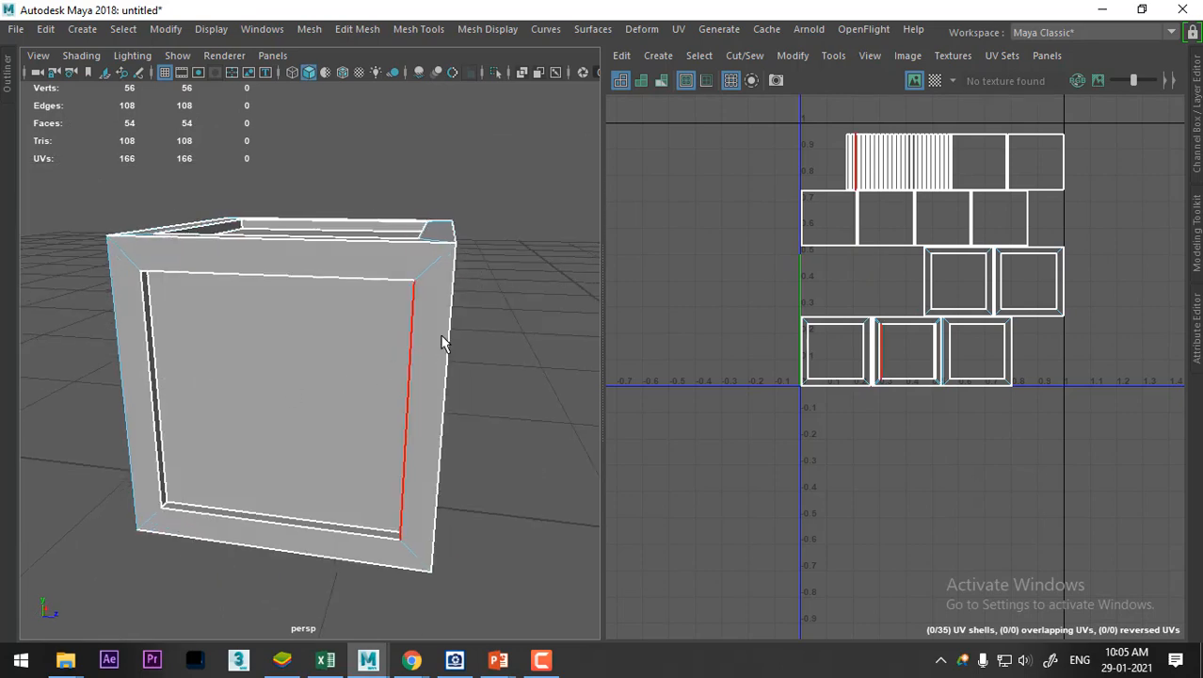
click(452, 341)
shift+right_drag(853, 416, 882, 230)
alt+drag(527, 433, 381, 435)
click(508, 335)
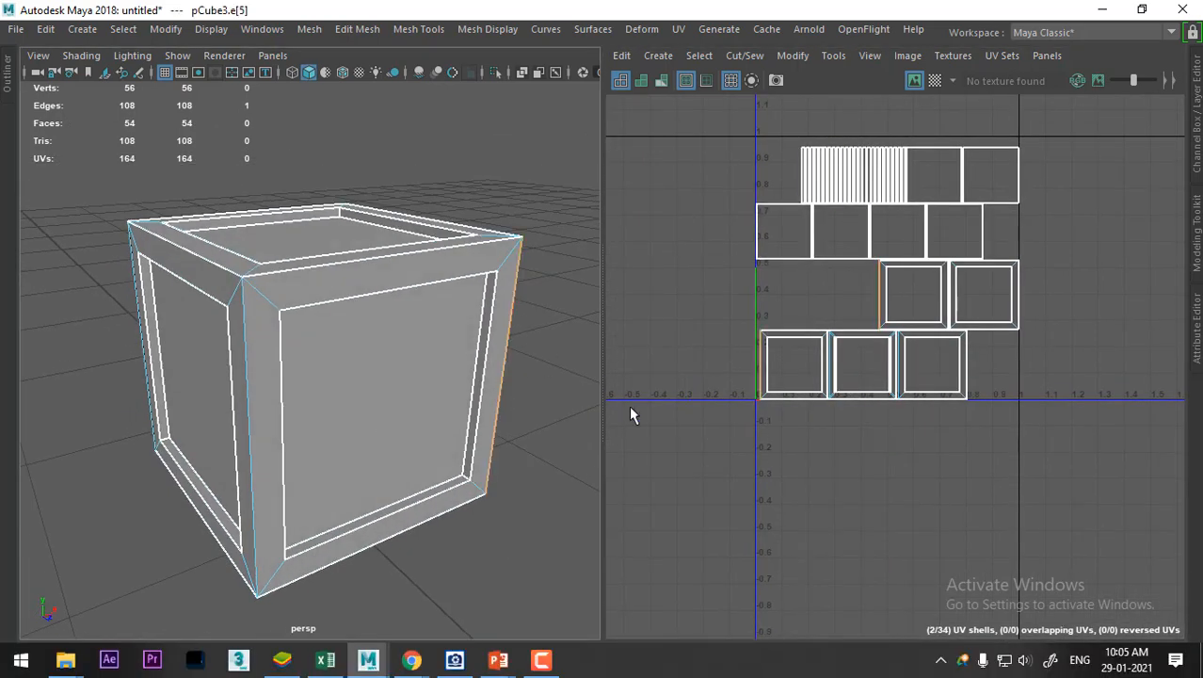
shift+right_drag(854, 480, 781, 289)
Move and sew the upper and lower border edges of the row's leftmost frame shell to attach the two remaining frame shells
alt+drag(358, 424, 608, 398)
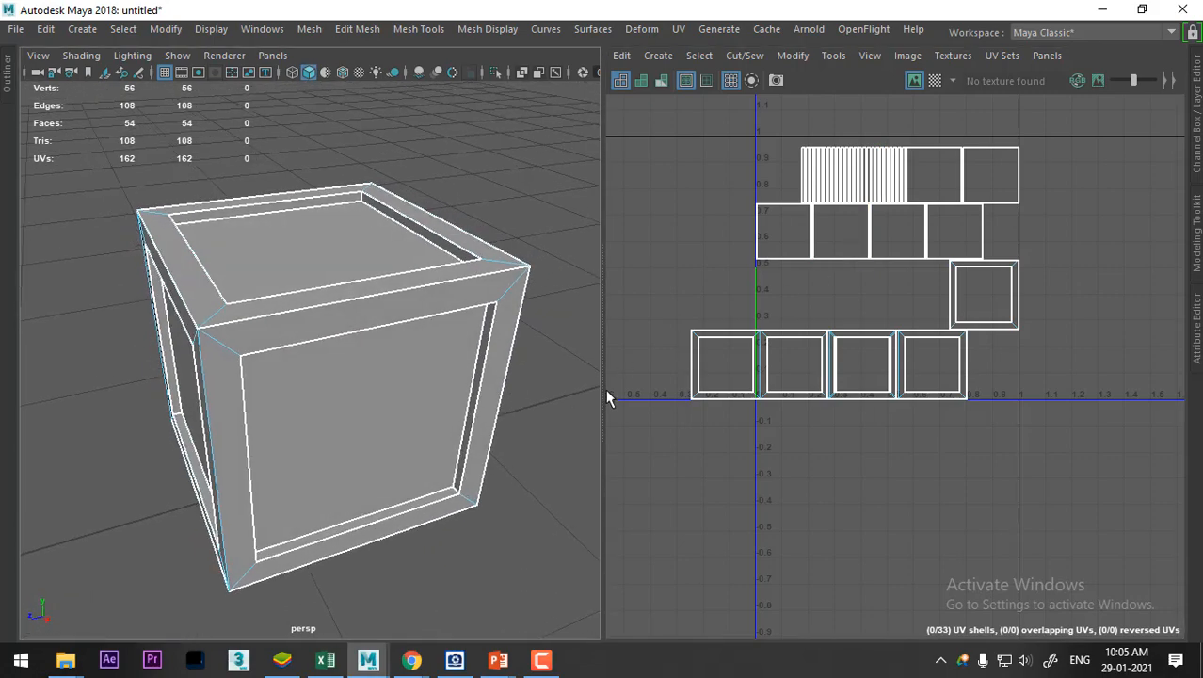
click(719, 333)
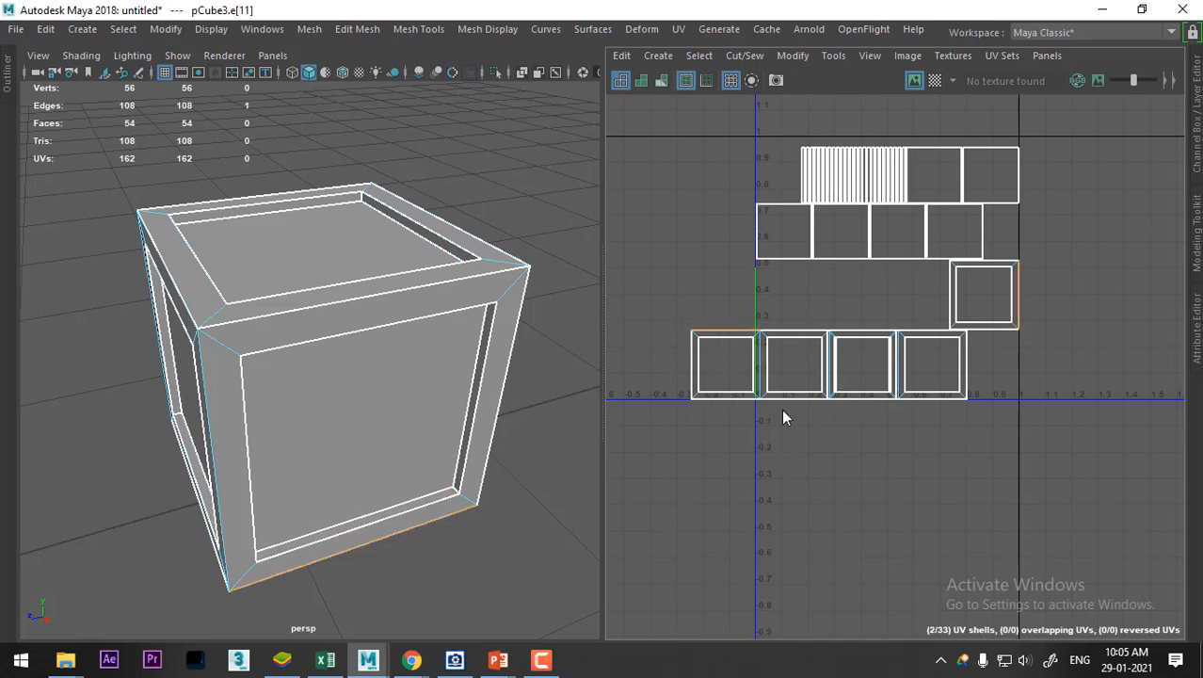
shift+right_drag(783, 410, 781, 235)
click(727, 401)
shift+right_drag(747, 455, 783, 175)
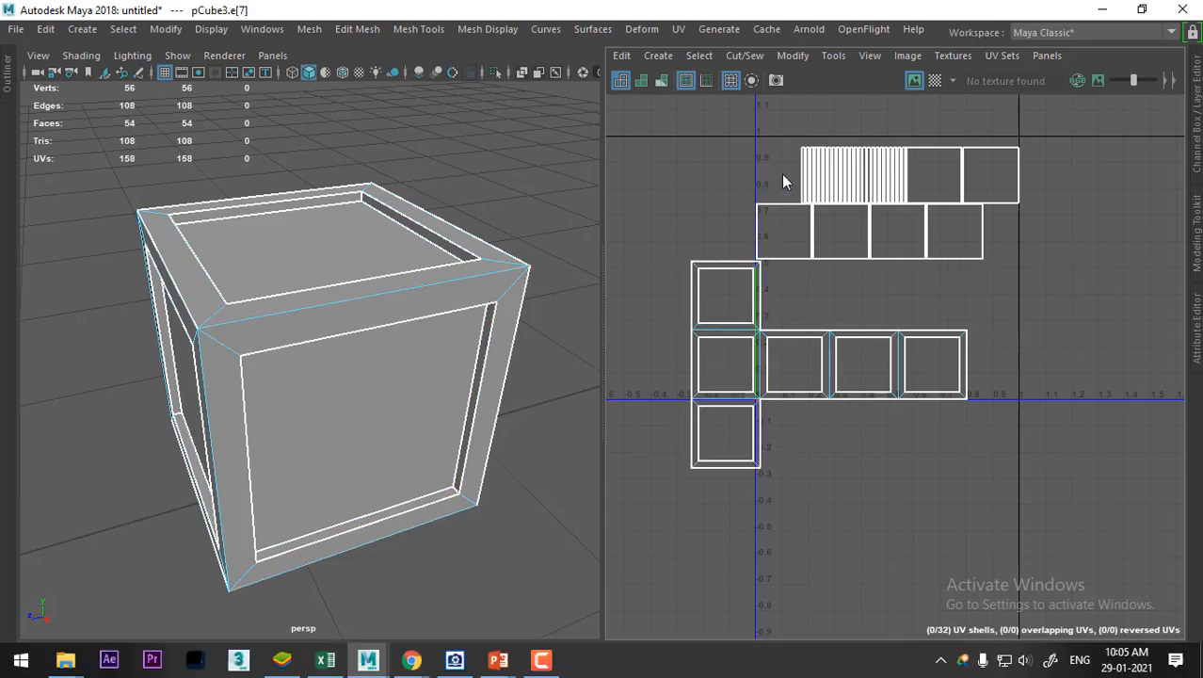
scroll(771, 390, down, 2)
Select the whole sewn frame shell through one of its UVs and move it down below the remaining shells
right_drag(813, 380, 981, 371)
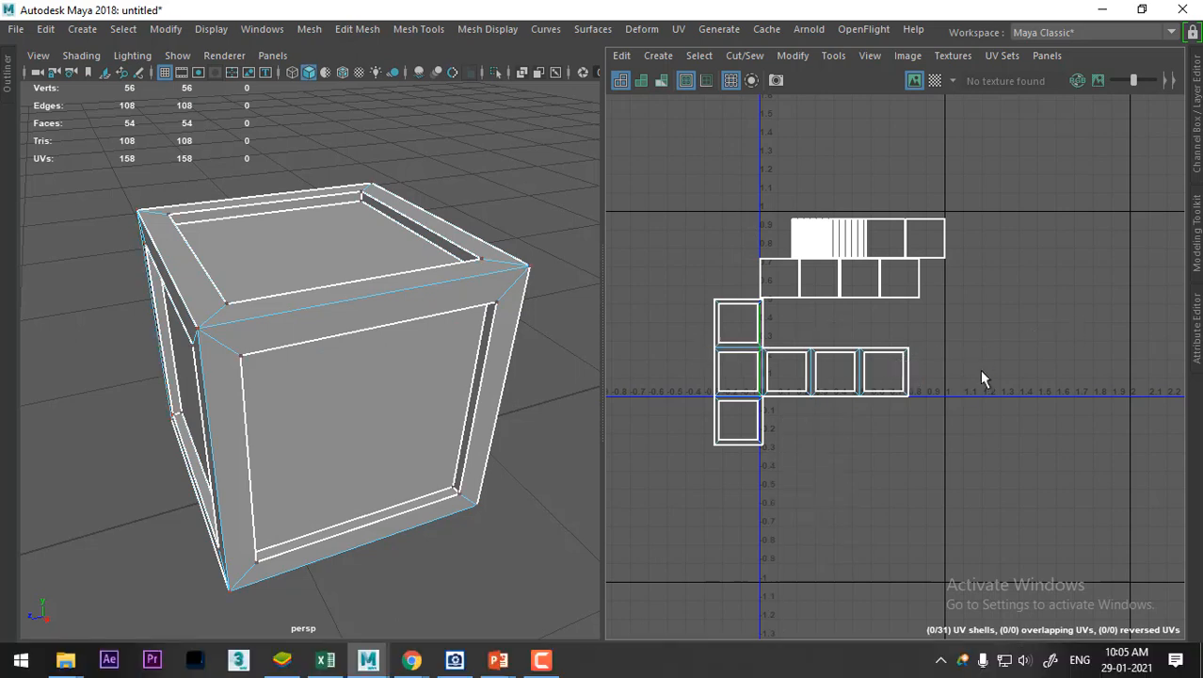
drag(863, 439, 861, 438)
ctrl+right_drag(879, 366, 1033, 408)
right_drag(902, 388, 1002, 393)
drag(893, 419, 894, 412)
right_drag(885, 379, 955, 379)
drag(959, 378, 890, 428)
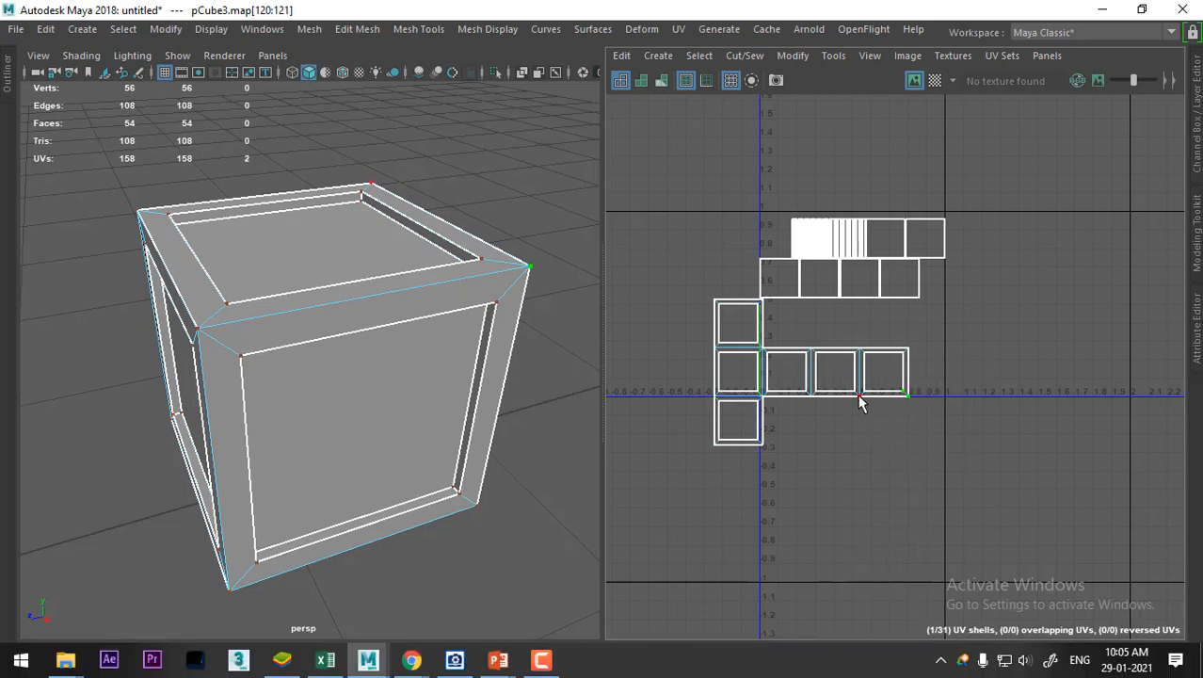
ctrl+right_drag(840, 368, 909, 404)
key(w)
drag(812, 374, 801, 455)
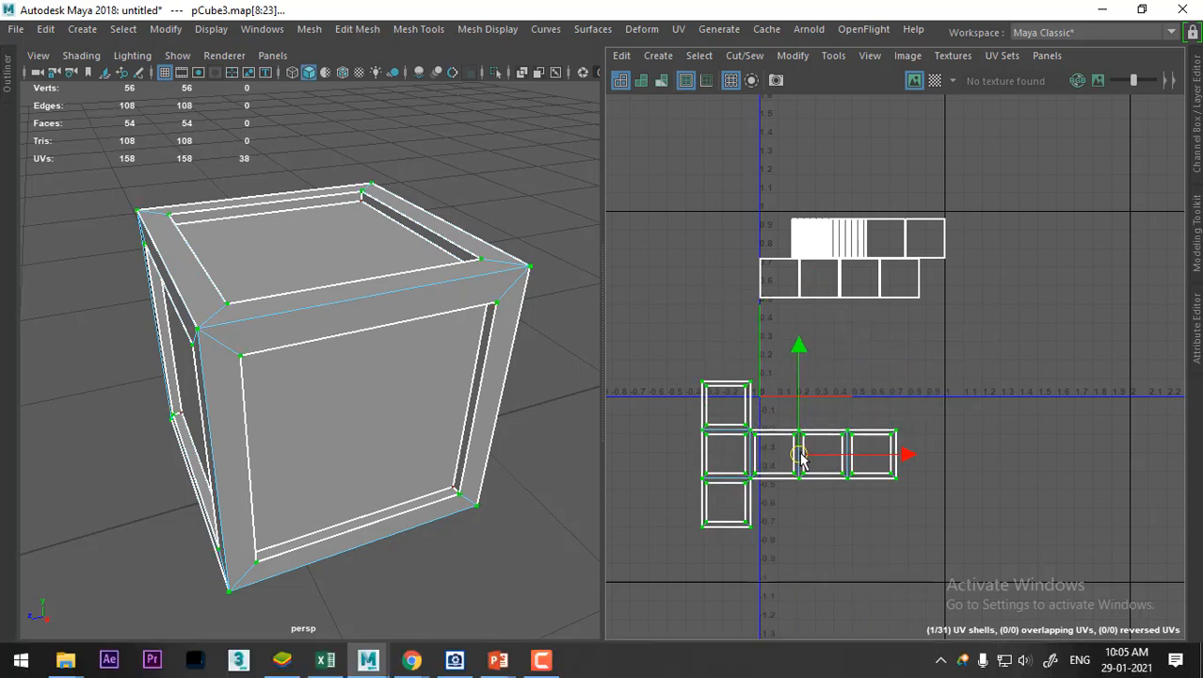
Select the plain square shell at the end of the upper row and move it to empty space right of the 0–1 UV square
right_drag(388, 375, 388, 375)
alt+drag(388, 374, 567, 322)
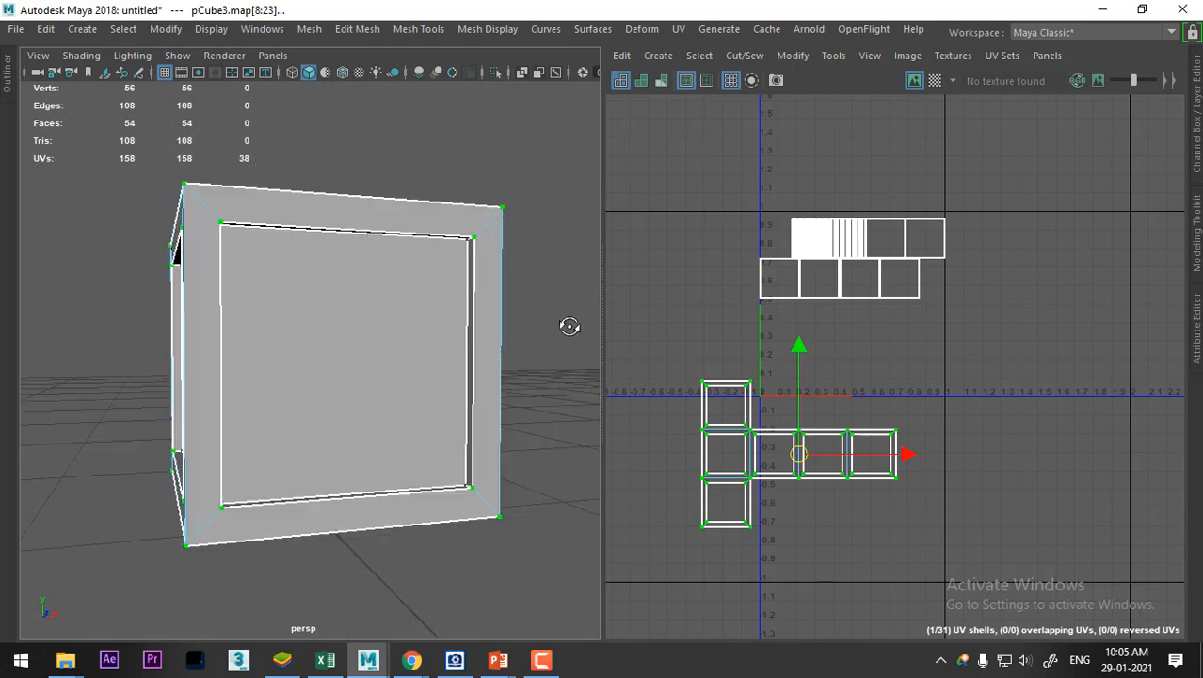
scroll(938, 424, up, 3)
alt+right_drag(938, 424, 951, 439)
alt+middle_drag(949, 320, 913, 370)
alt+right_drag(913, 370, 979, 464)
right_drag(953, 232, 1045, 243)
drag(996, 221, 926, 239)
ctrl+right_drag(927, 217, 1025, 264)
drag(911, 260, 1067, 329)
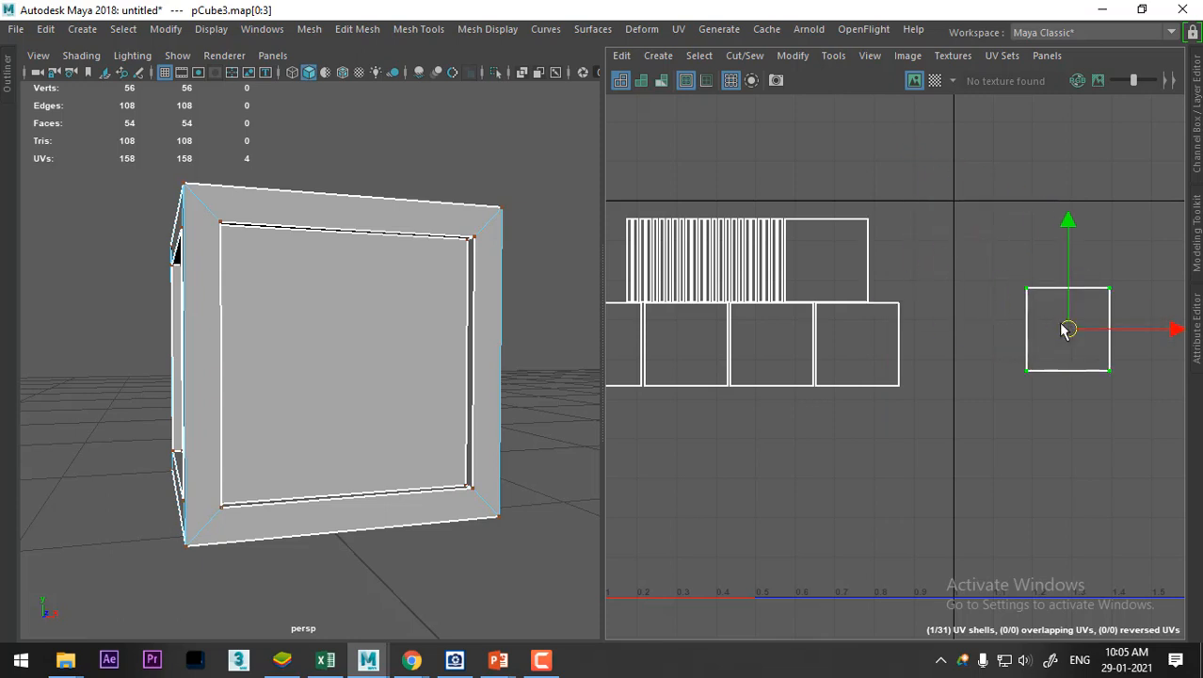
Select the separated square shell's border edges and frame them in the perspective view to identify the matching crate panel
right_drag(1044, 308, 1042, 228)
alt+middle_drag(1055, 270, 988, 280)
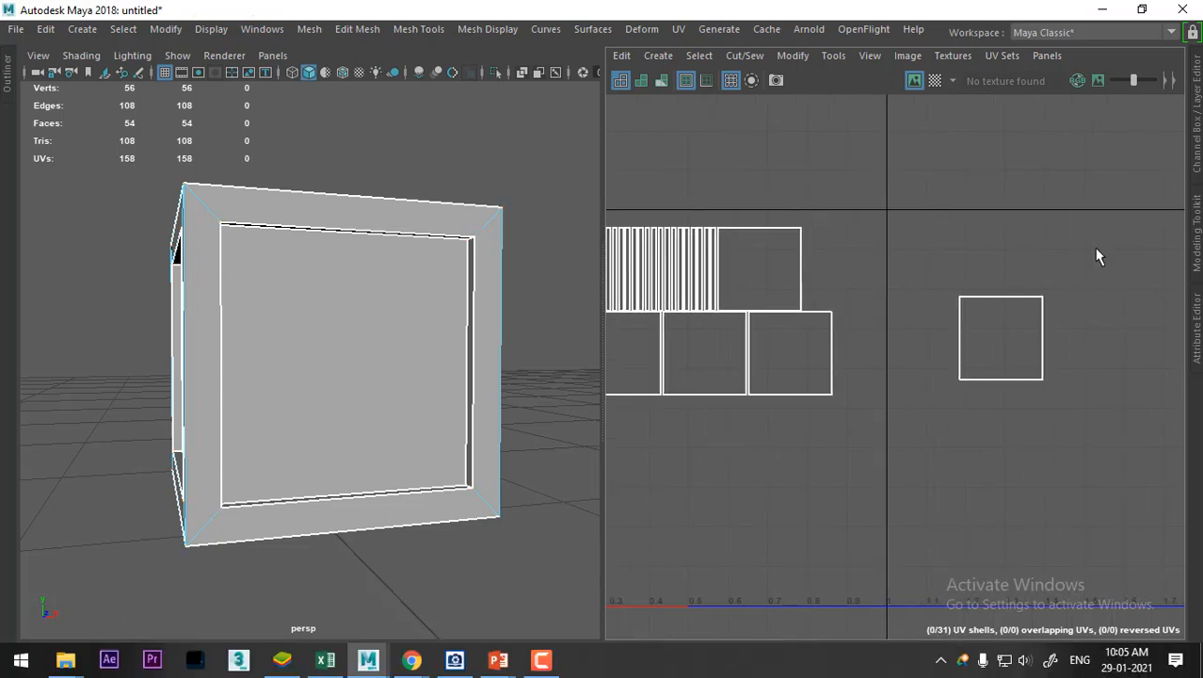
drag(1097, 256, 956, 393)
key(f)
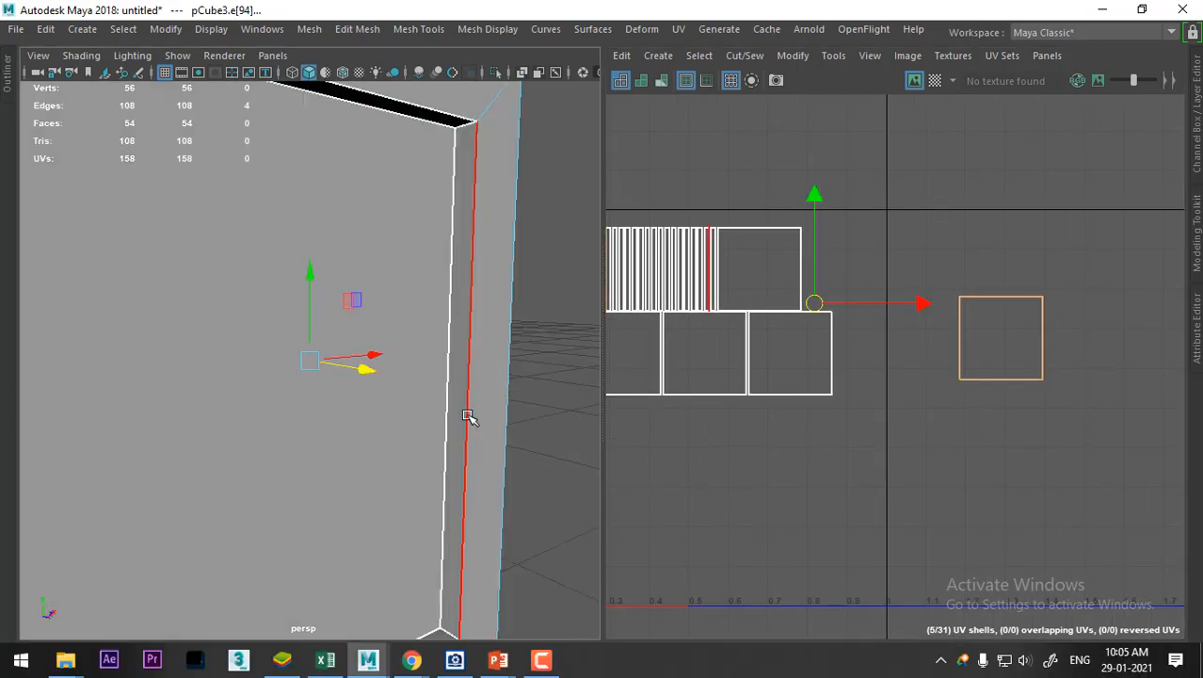
alt+drag(469, 417, 313, 285)
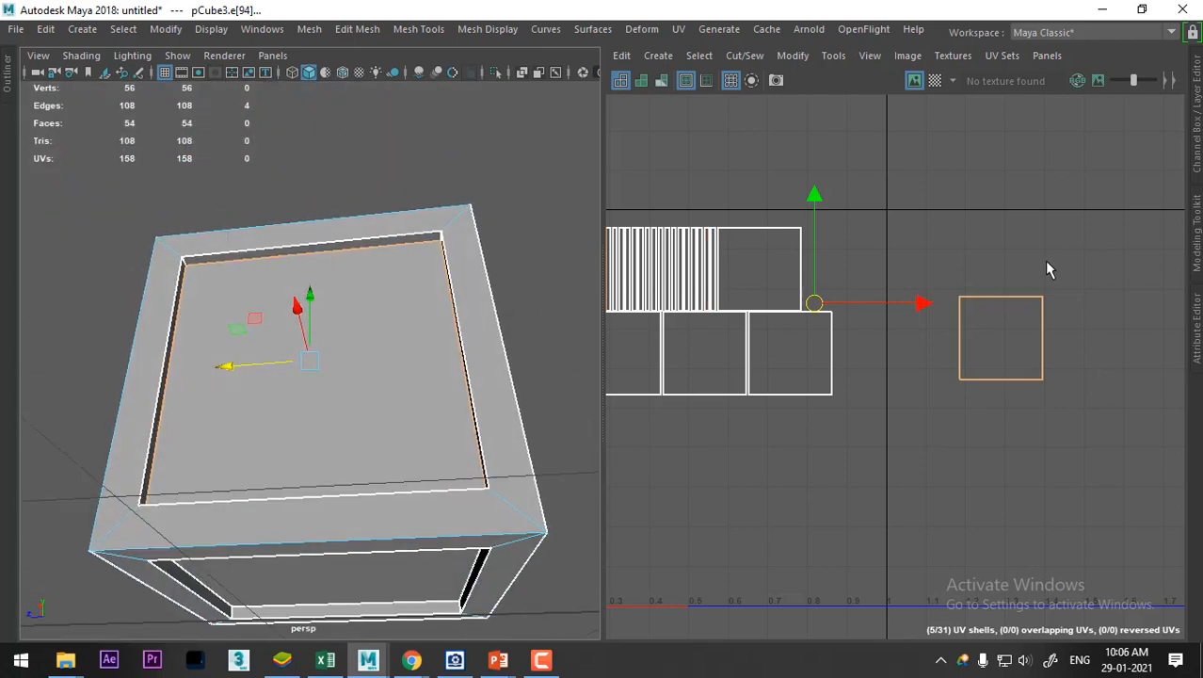
Move and sew each of the separated square's four border edges in turn to attach its thin side strips
scroll(1047, 273, up, 2)
right_drag(1034, 328, 1031, 200)
drag(994, 243, 975, 306)
shift+right_drag(963, 348, 968, 254)
drag(1048, 325, 1005, 349)
shift+right_drag(990, 350, 990, 233)
drag(975, 369, 973, 429)
shift+right_drag(986, 408, 994, 290)
drag(915, 322, 966, 344)
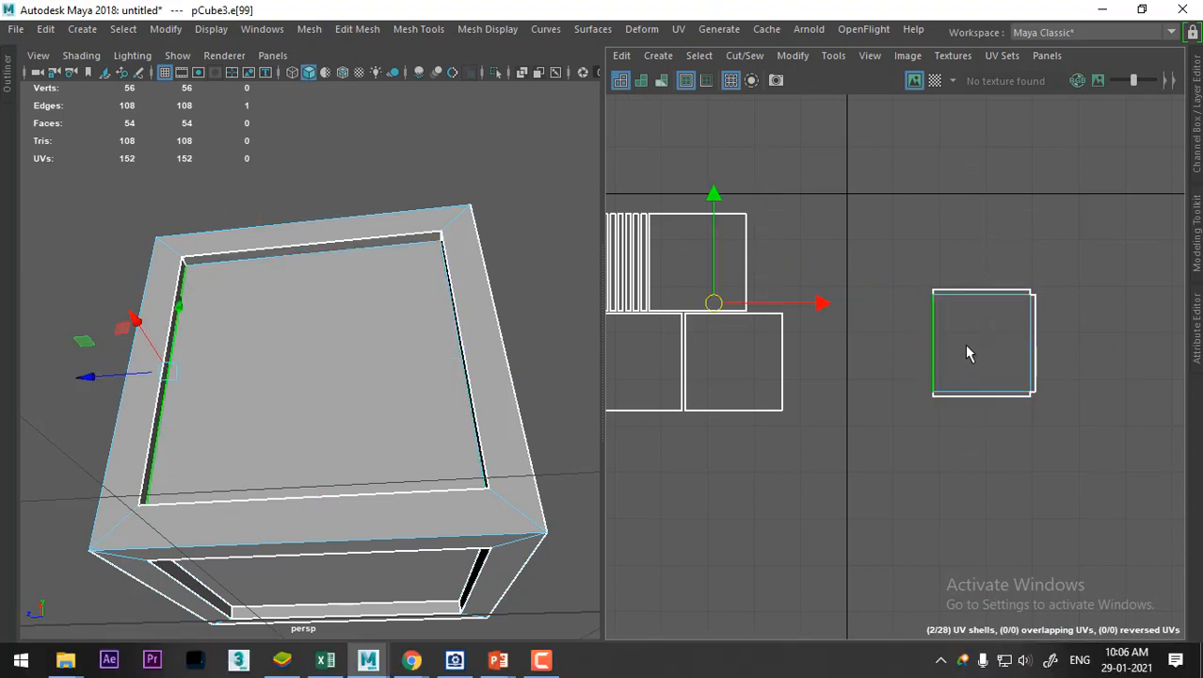
shift+right_drag(967, 352, 953, 207)
Pull the lower row's fourth square shell into empty space, then move and sew its four borders to its side strips
scroll(838, 377, down, 3)
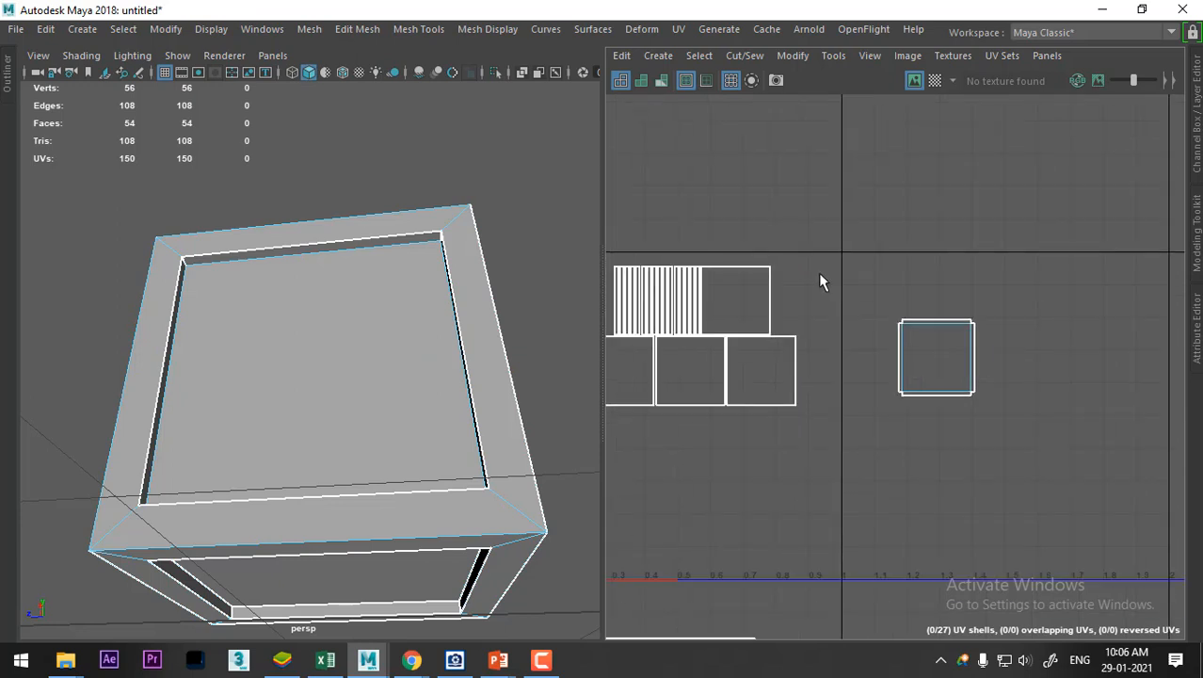
alt+middle_drag(821, 276, 984, 144)
right_drag(945, 267, 1003, 262)
drag(1002, 261, 940, 296)
shift+right_drag(942, 304, 1014, 340)
drag(927, 242, 899, 423)
shift+right_drag(987, 413, 1009, 186)
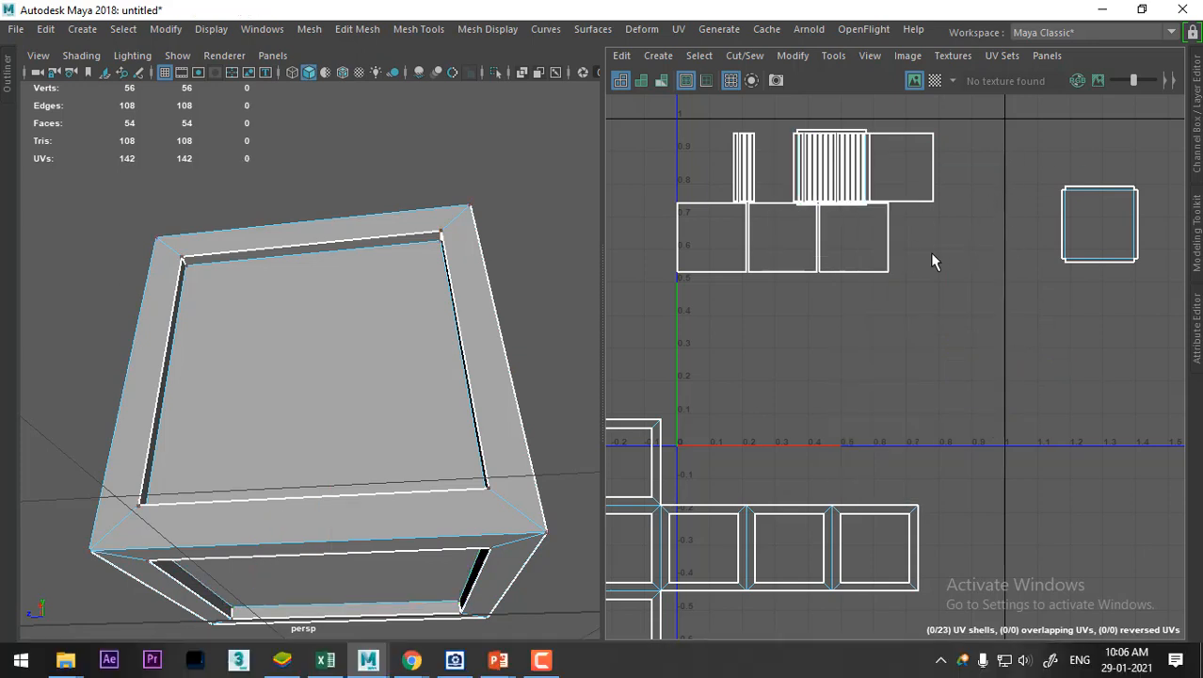
Pull the lower row's third square shell into empty space, then move and sew its border edges to its side strips
click(886, 272)
shift+right_drag(875, 291, 953, 328)
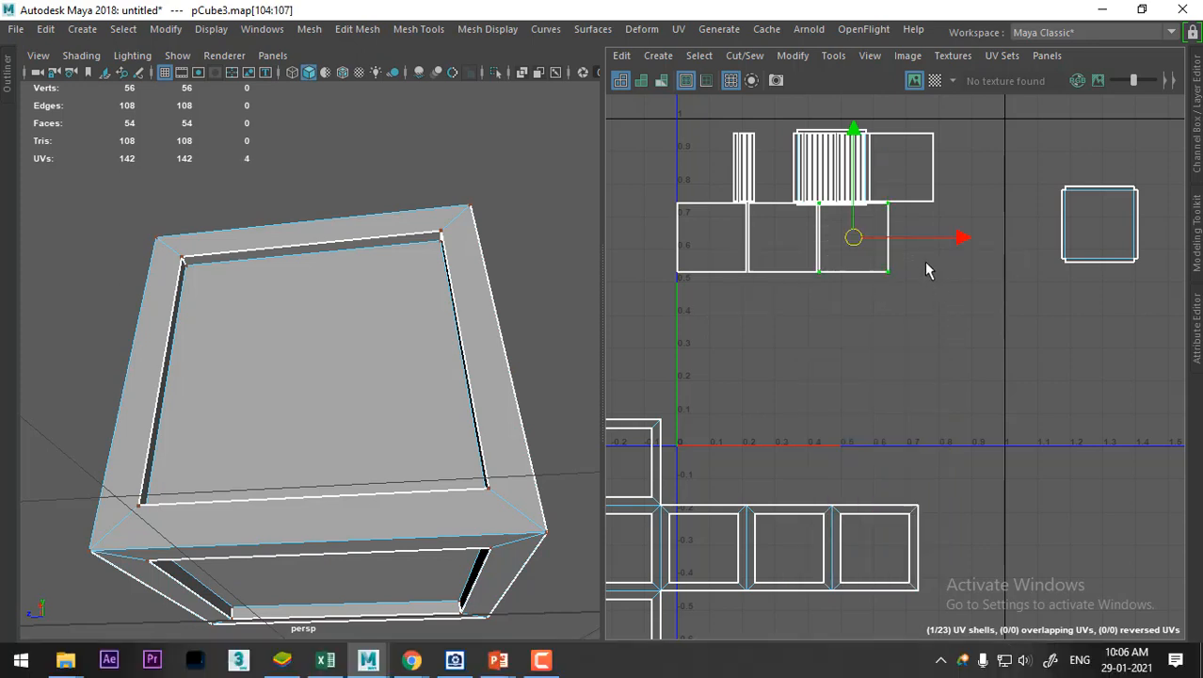
drag(852, 243, 905, 354)
right_drag(973, 330, 983, 276)
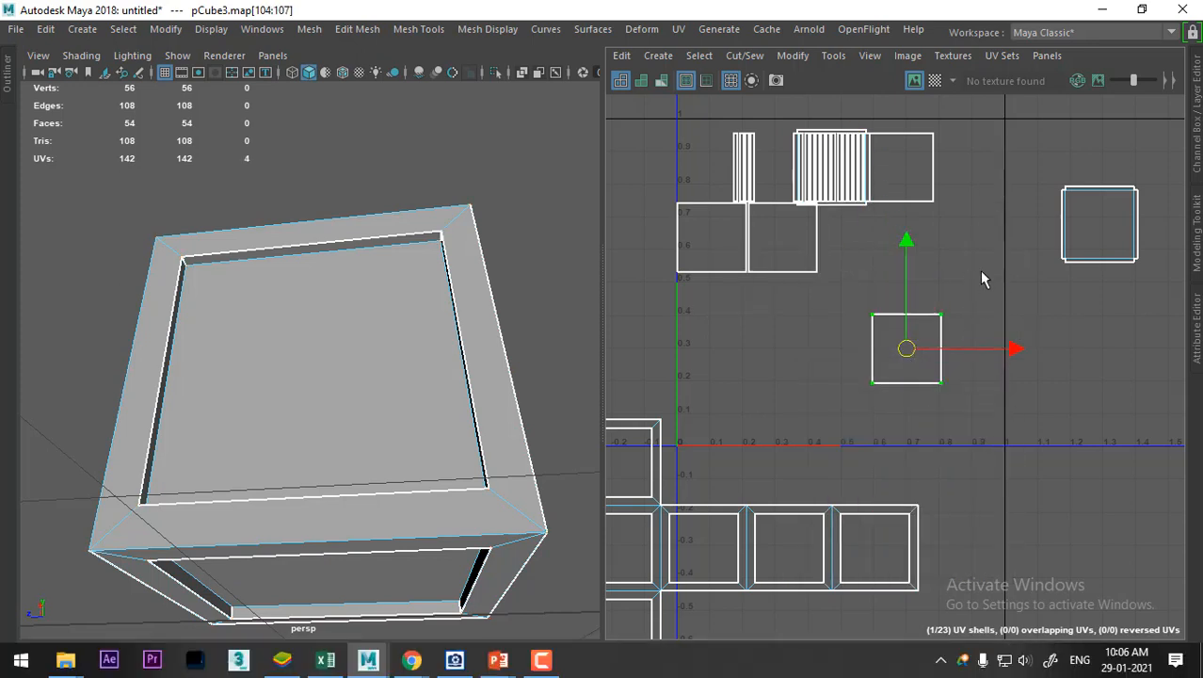
drag(982, 273, 844, 413)
shift+right_drag(977, 384, 1006, 154)
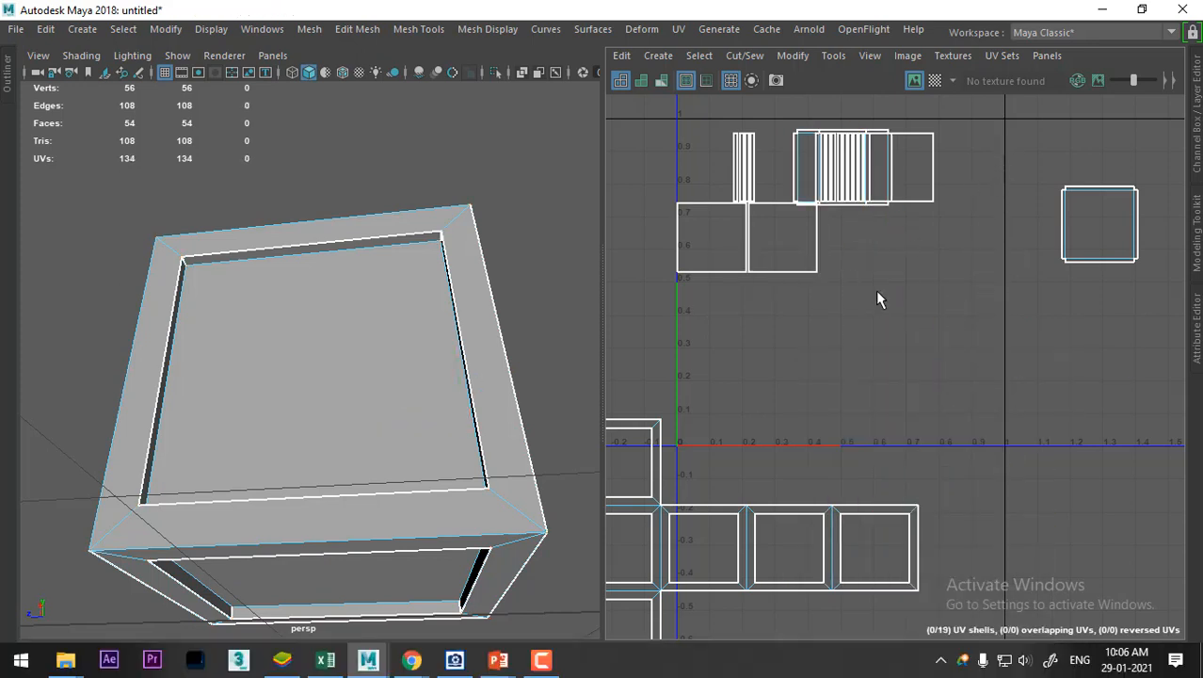
Pull the lower row's second square shell into empty space, then move and sew all its borders to its side strips
right_drag(817, 280, 922, 272)
drag(849, 262, 795, 291)
ctrl+right_drag(820, 275, 904, 306)
drag(780, 236, 916, 361)
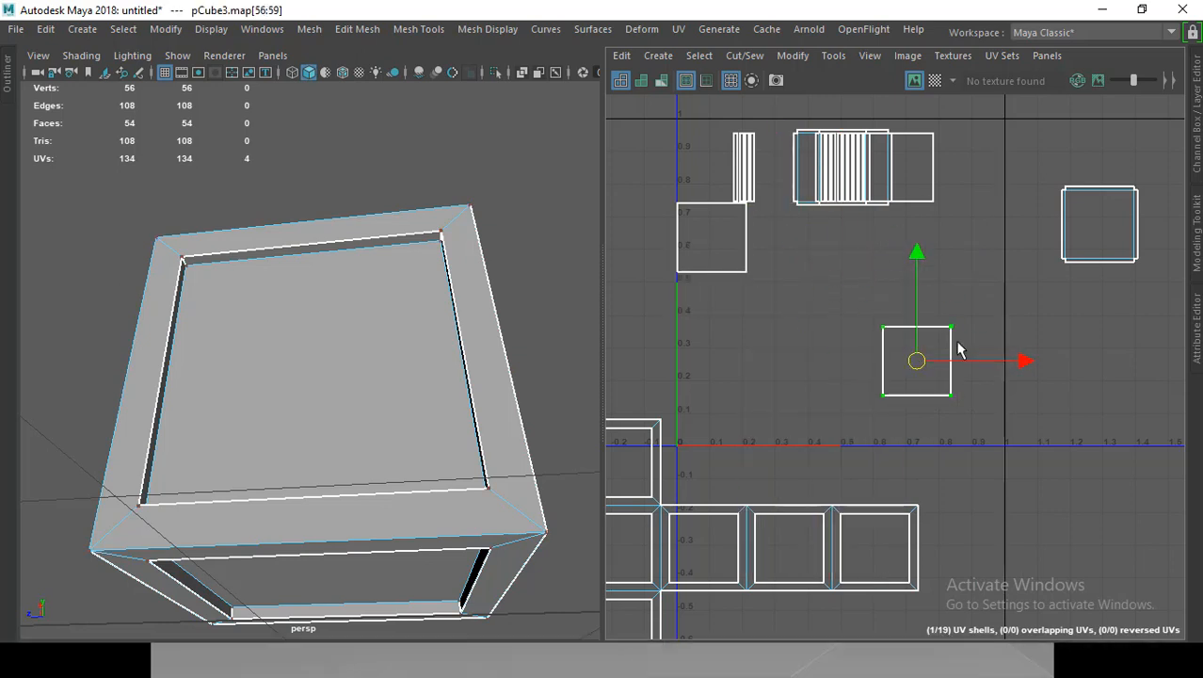
right_drag(958, 341, 957, 201)
drag(977, 297, 822, 418)
shift+right_drag(922, 366, 909, 188)
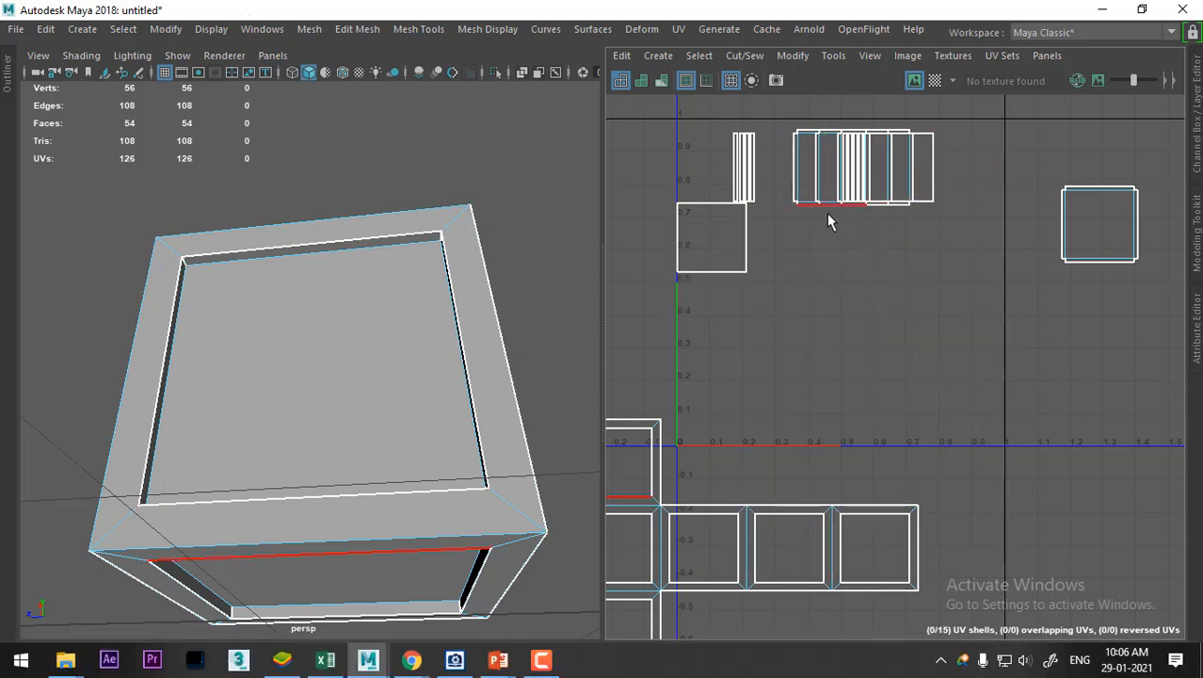
Pull the last square shell of the lower row into empty space, then move and sew its borders to its side strips
right_drag(757, 262, 905, 234)
drag(786, 266, 755, 285)
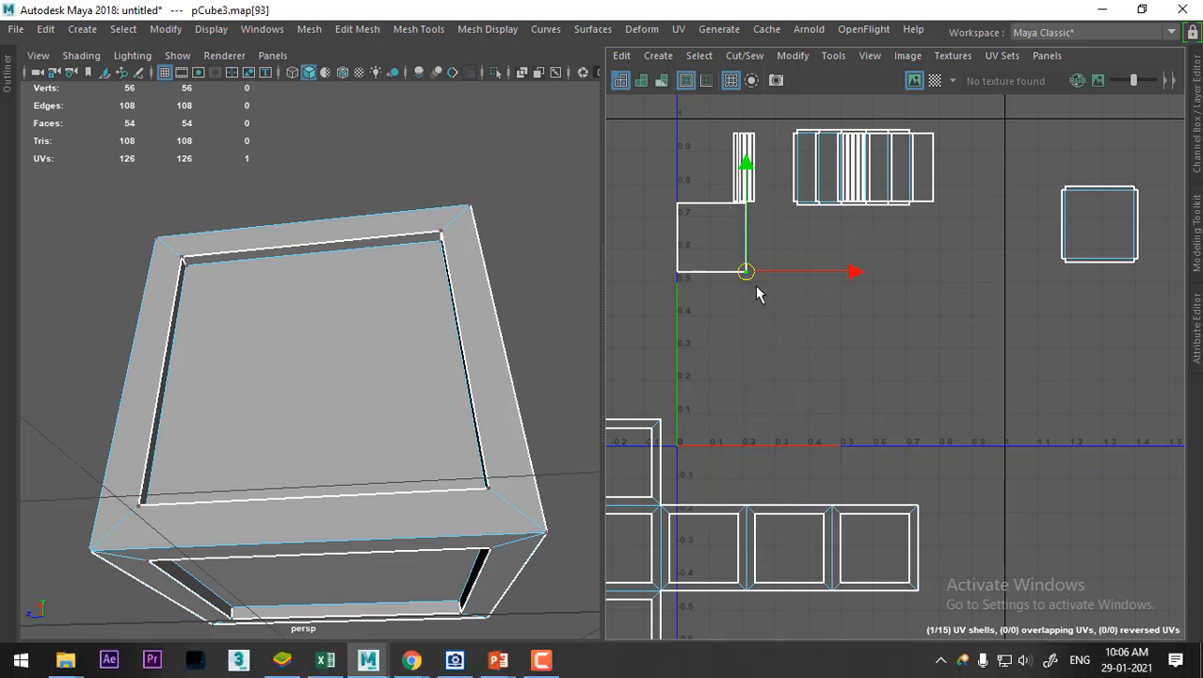
ctrl+right_drag(755, 285, 833, 307)
drag(721, 243, 912, 385)
right_drag(989, 316, 981, 181)
drag(986, 283, 829, 444)
shift+right_drag(990, 355, 998, 157)
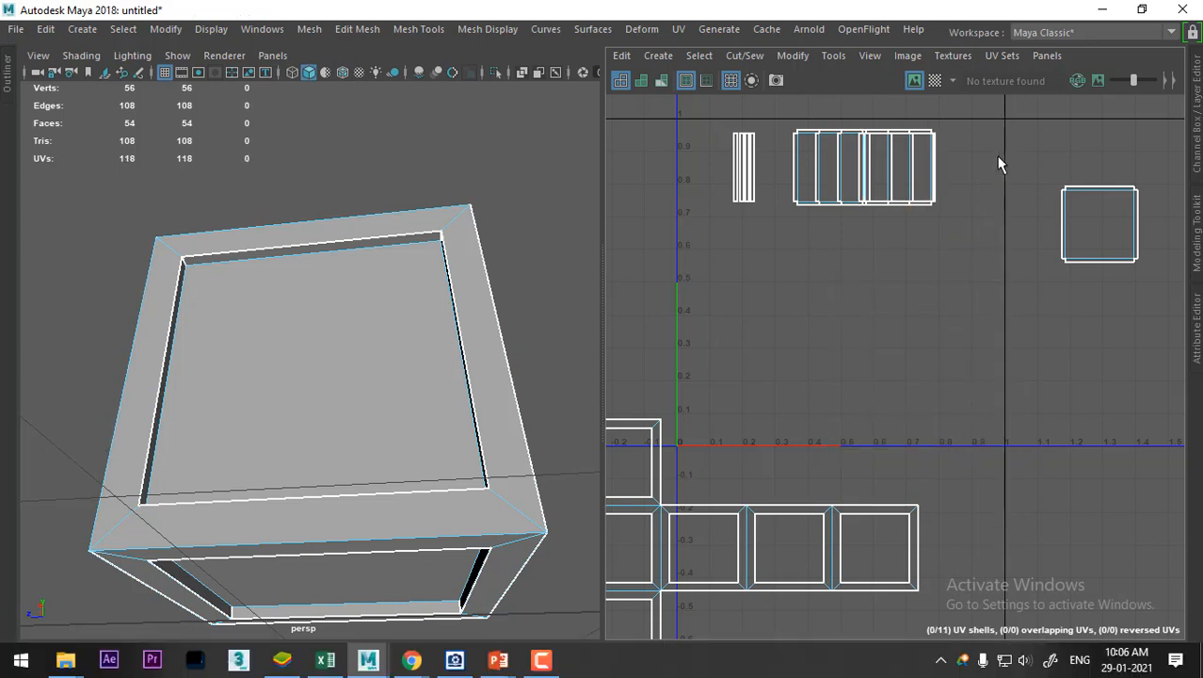
Select the rightmost sewn panel shell in the overlapping upper group and move it down into empty space
right_drag(904, 241, 989, 245)
click(935, 202)
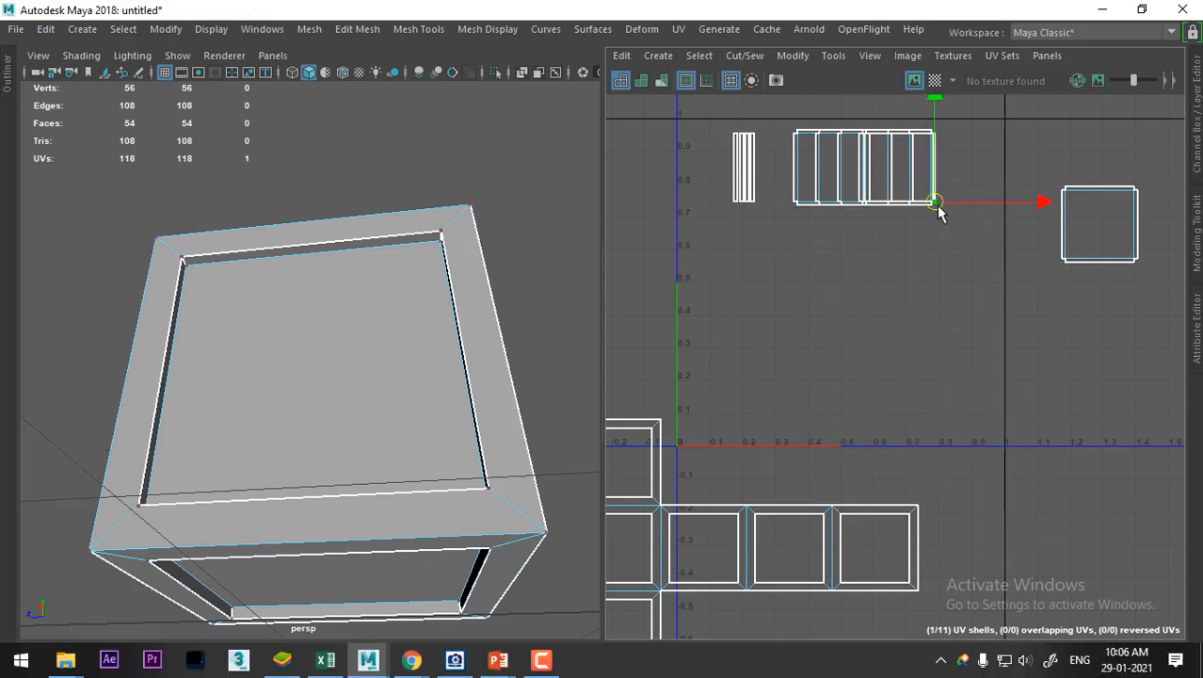
ctrl+right_drag(927, 224, 973, 240)
drag(900, 170, 940, 395)
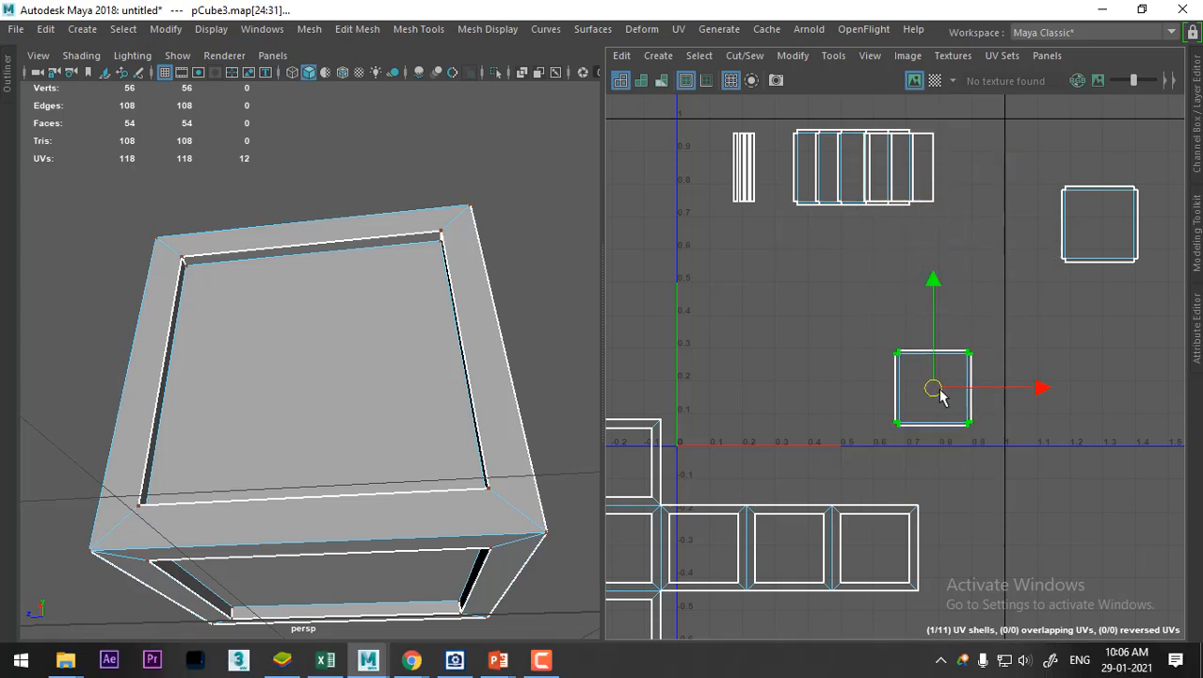
Pull the last square shell out of the overlapping upper group, then move and sew all its borders to its side strips
click(934, 202)
ctrl+right_drag(919, 218, 1015, 249)
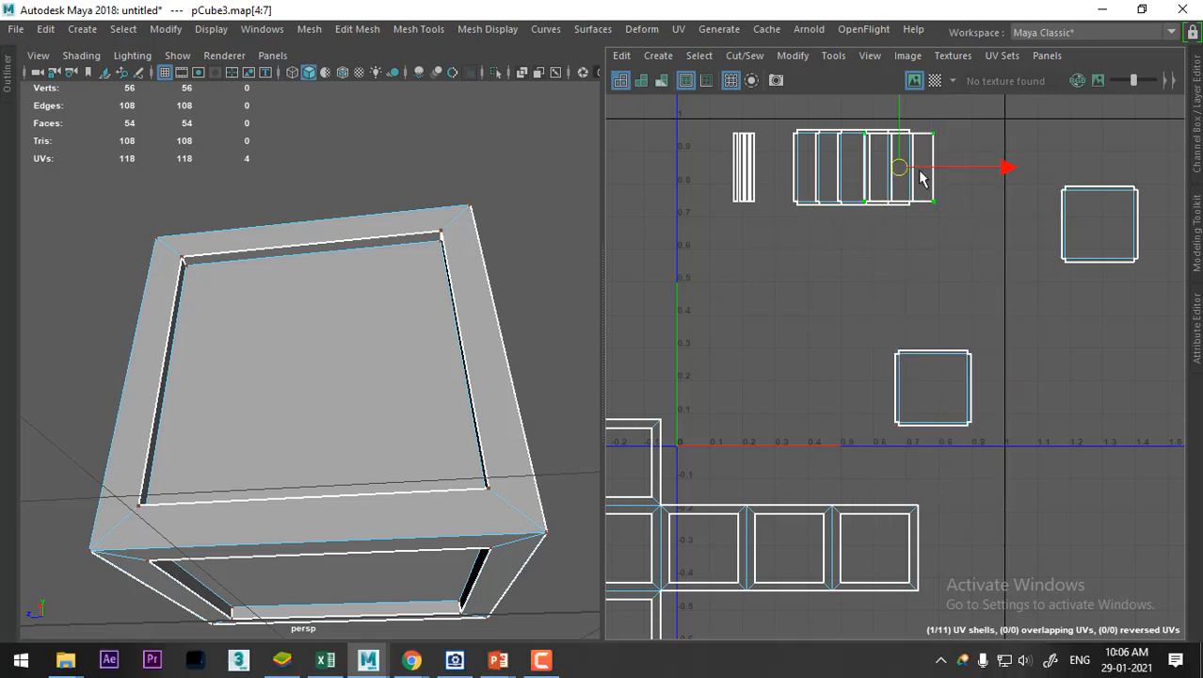
drag(898, 168, 737, 389)
right_drag(904, 274, 902, 229)
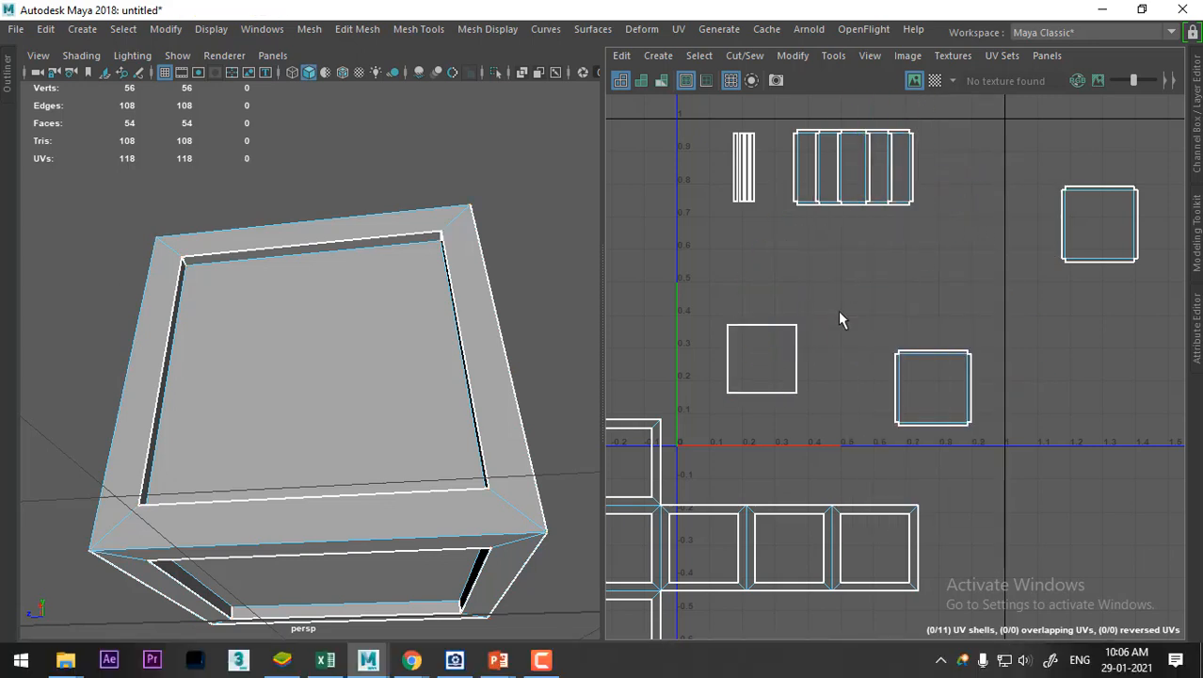
drag(843, 291, 691, 415)
shift+right_drag(838, 361, 874, 53)
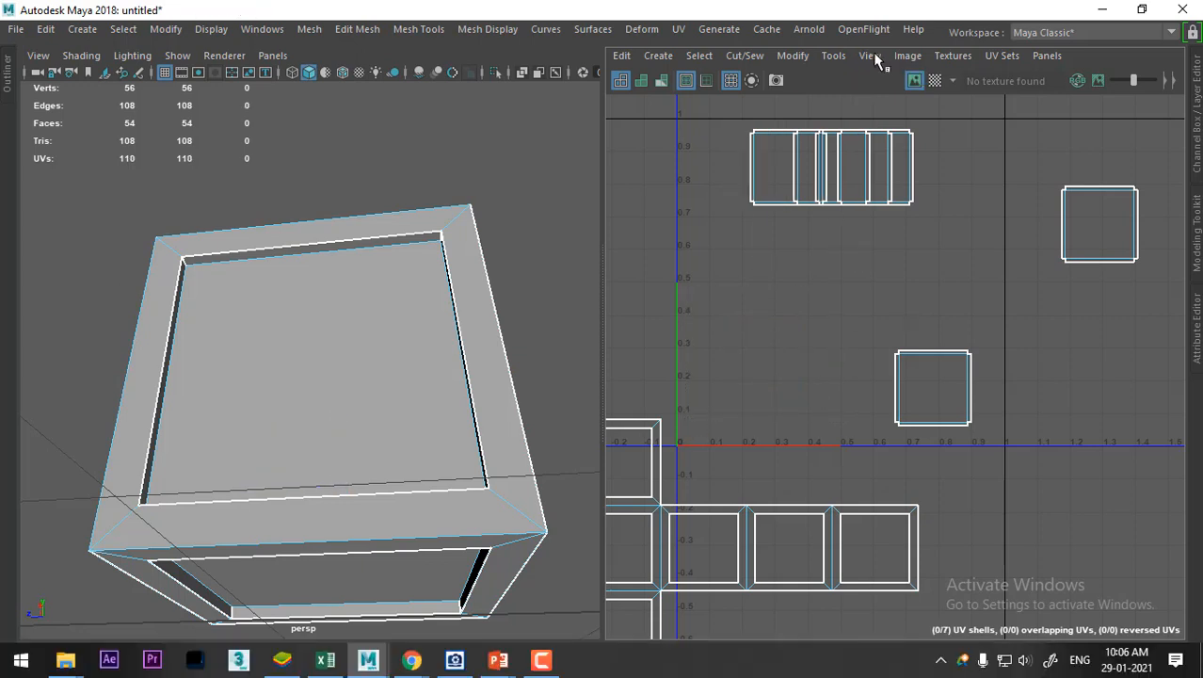
Select all the crate's UVs and lay out the shells inside the 0 to 1 UV space
alt+right_drag(937, 409, 830, 121)
right_drag(885, 300, 979, 294)
scroll(999, 284, down, 2)
drag(723, 215, 1089, 617)
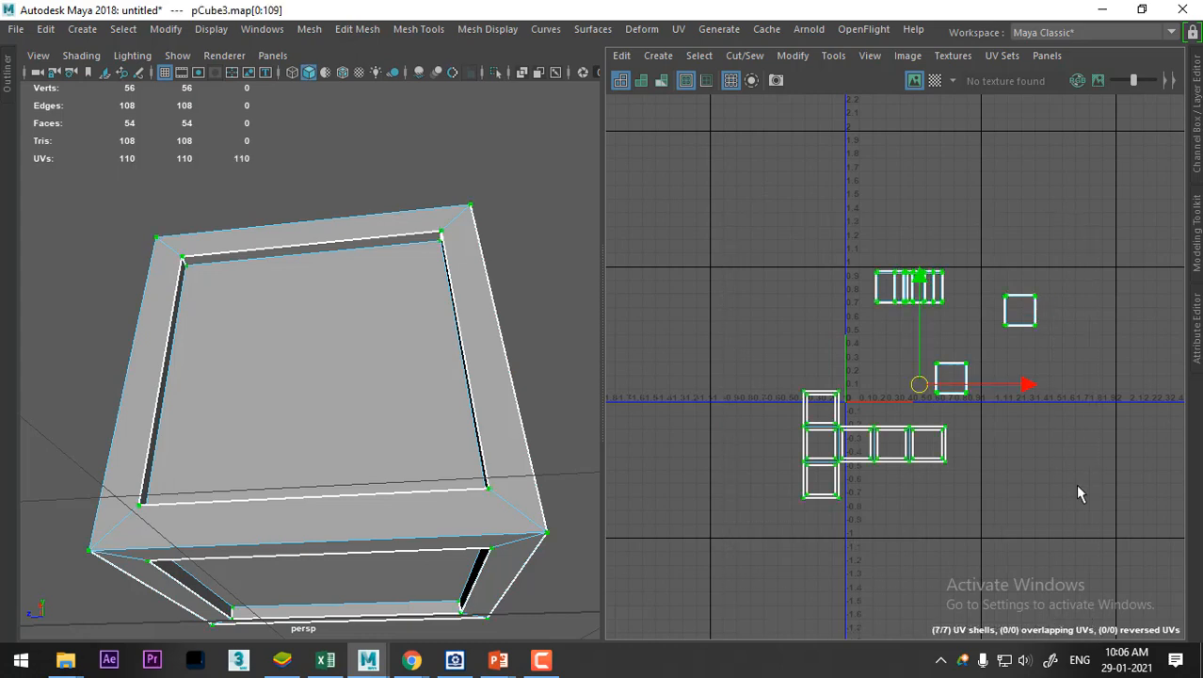
shift+right_drag(1067, 266, 877, 252)
scroll(989, 423, up, 5)
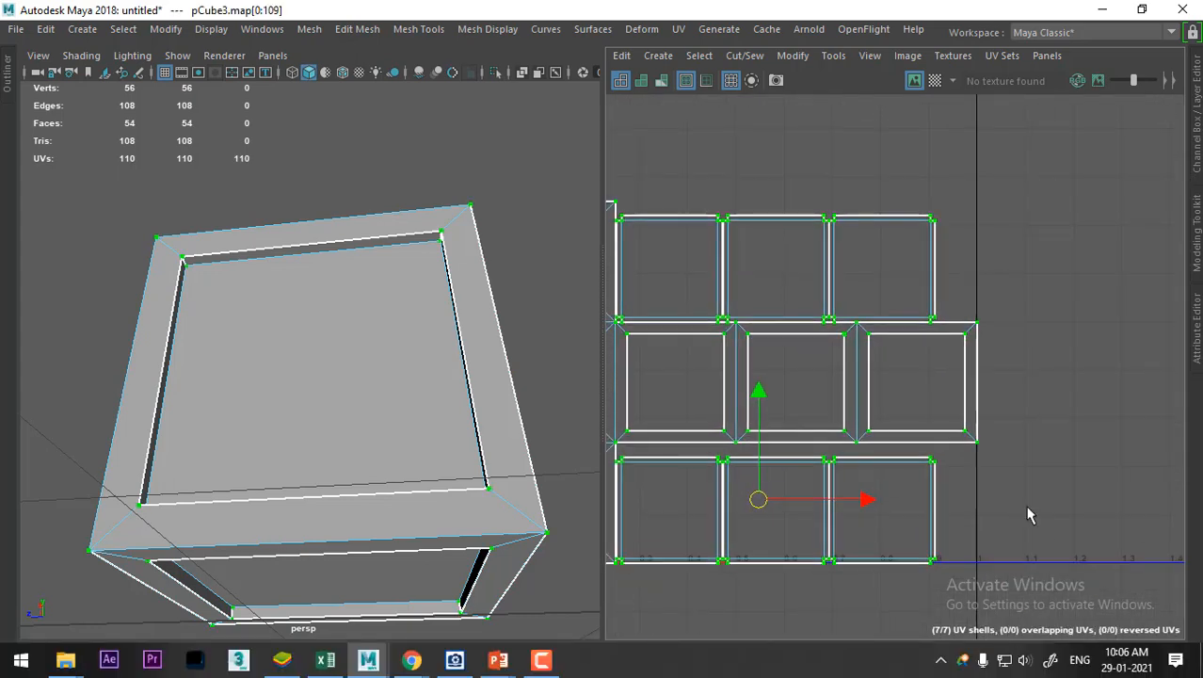
scroll(1073, 456, down, 2)
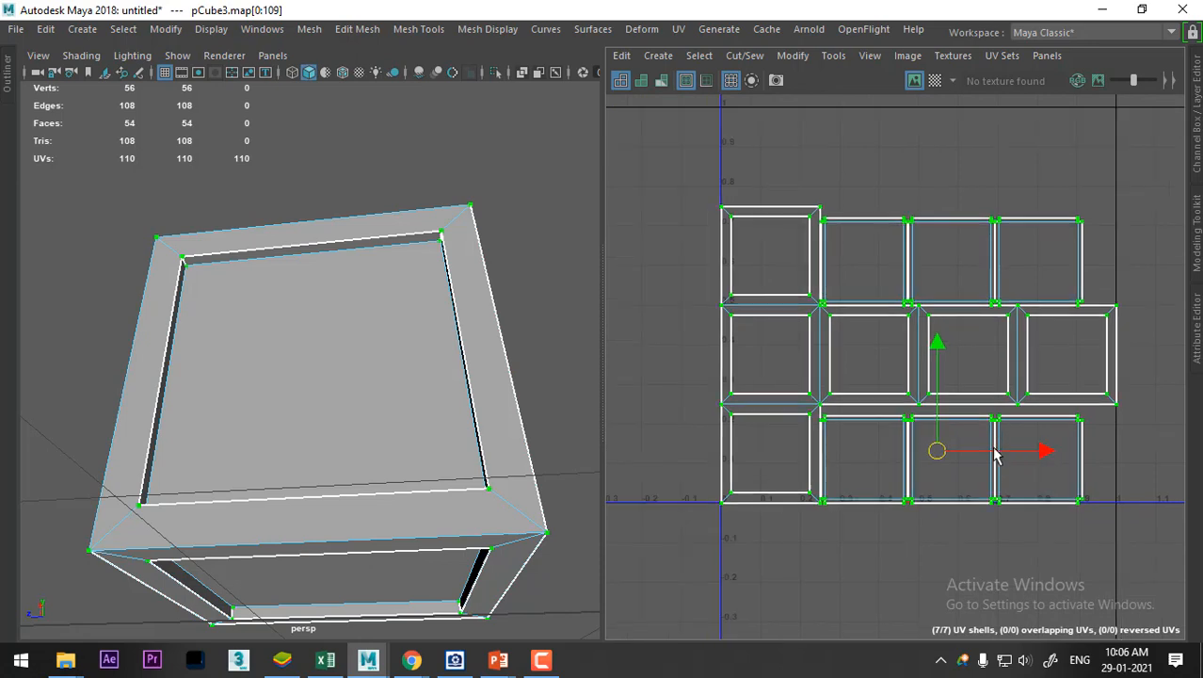
Return to object mode with the whole crate selected
right_drag(320, 263, 395, 127)
click(403, 242)
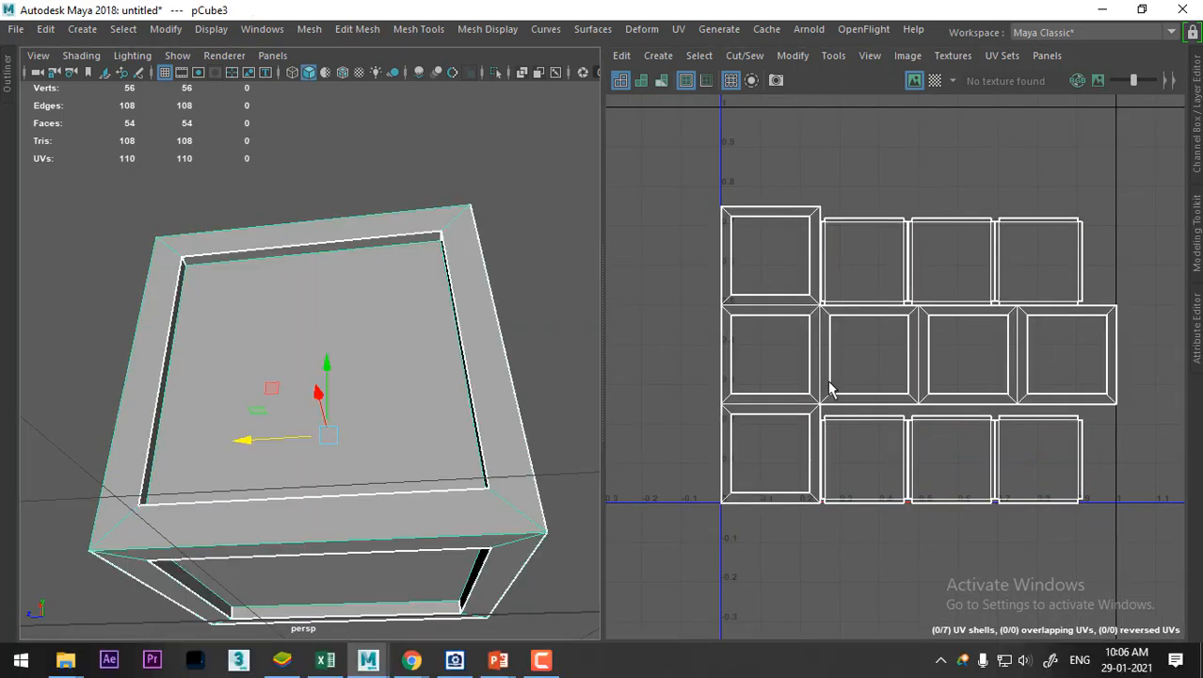
scroll(982, 432, up, 1)
alt+middle_drag(983, 432, 1009, 342)
alt+drag(295, 447, 411, 494)
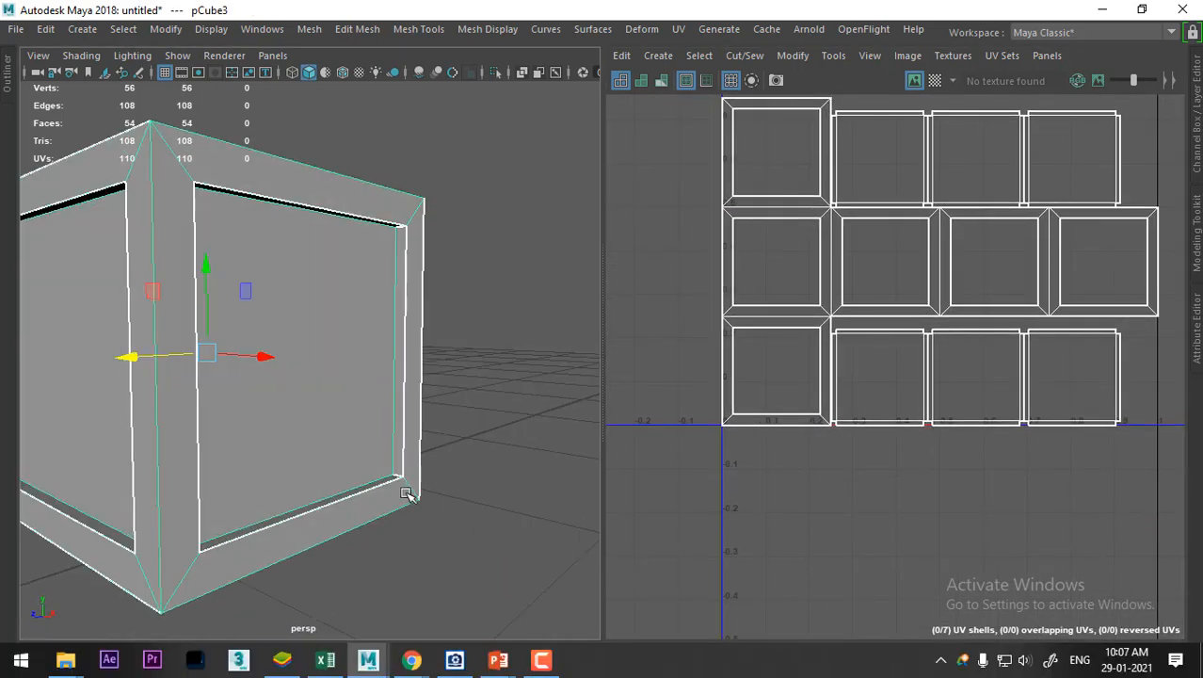
alt+right_drag(412, 494, 366, 369)
alt+middle_drag(366, 369, 387, 384)
alt+drag(387, 384, 349, 422)
alt+right_drag(349, 421, 410, 421)
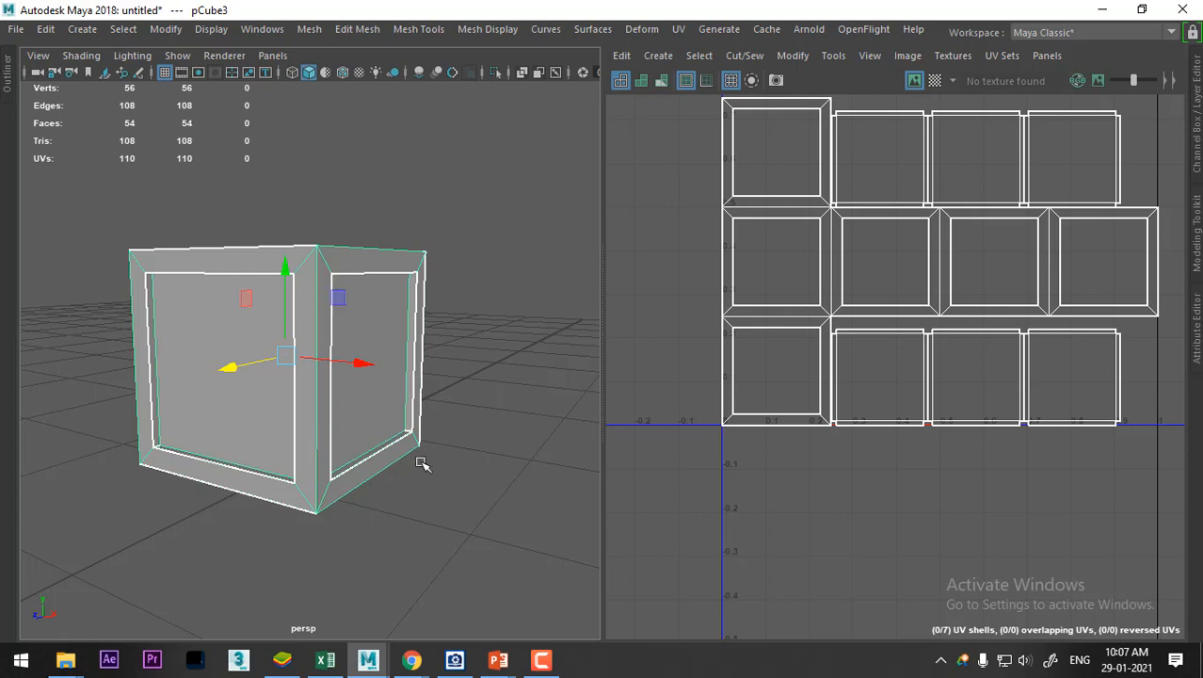
Switch to File Explorer and open the "wood texture" folder inside "CL_44_uv mapping start"
mouse_move(62, 665)
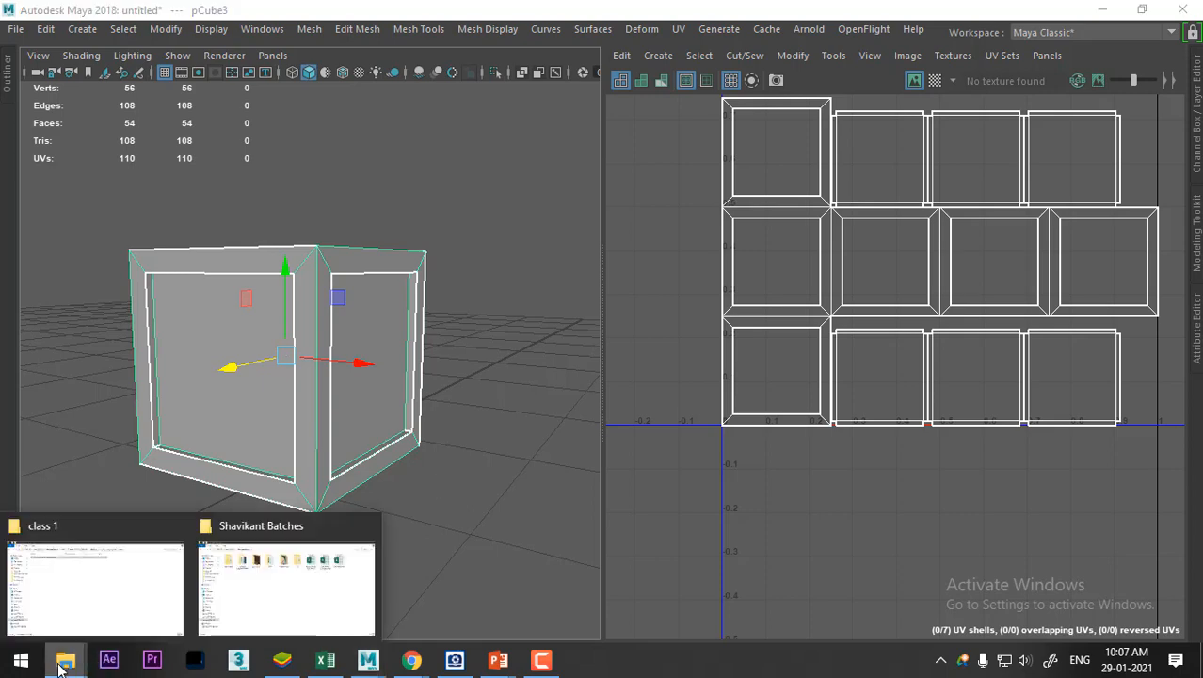
click(94, 604)
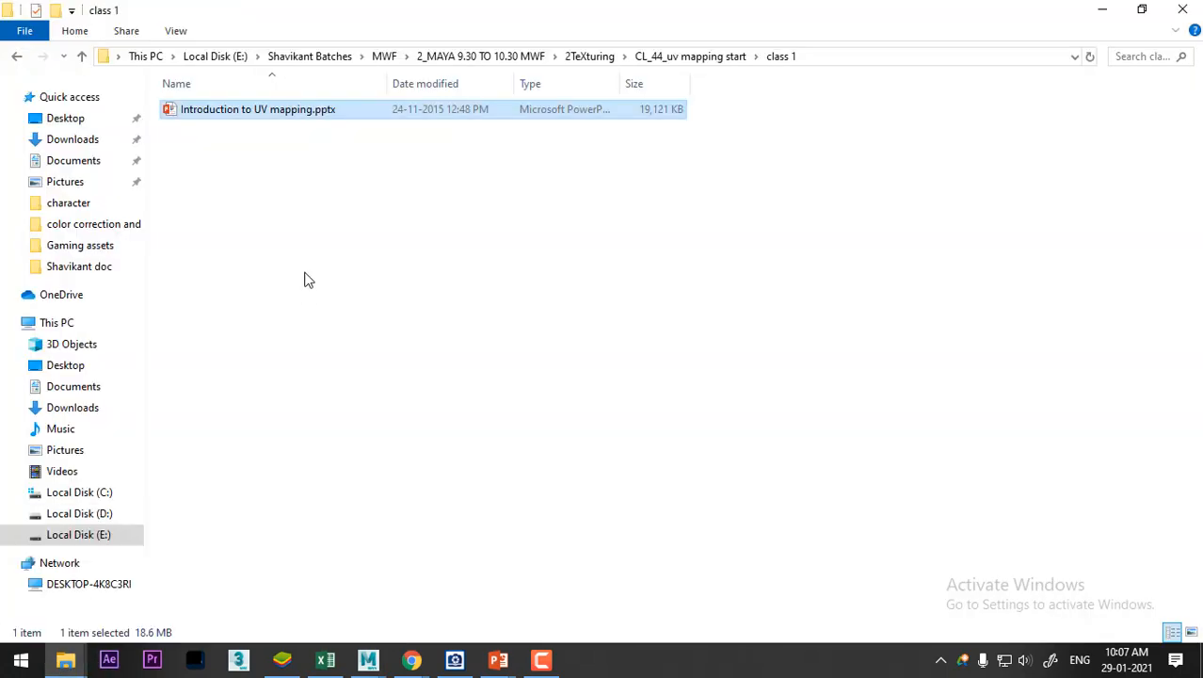
click(679, 57)
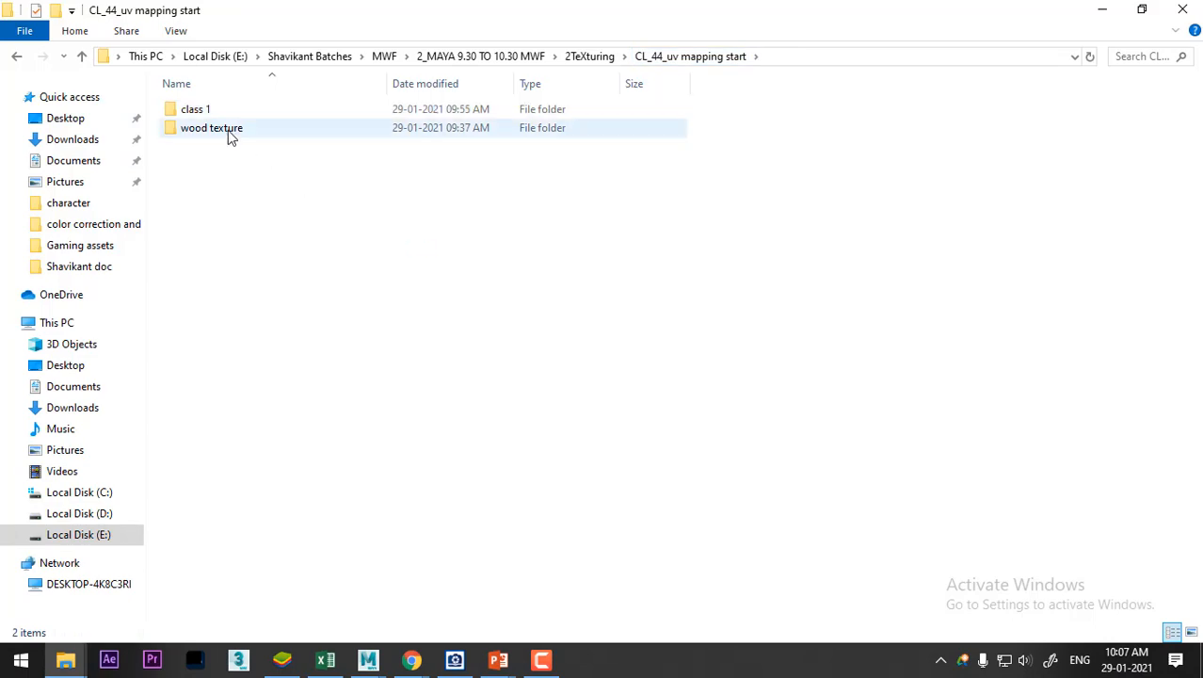
double_click(228, 129)
scroll(365, 371, down, 2)
scroll(368, 372, up, 2)
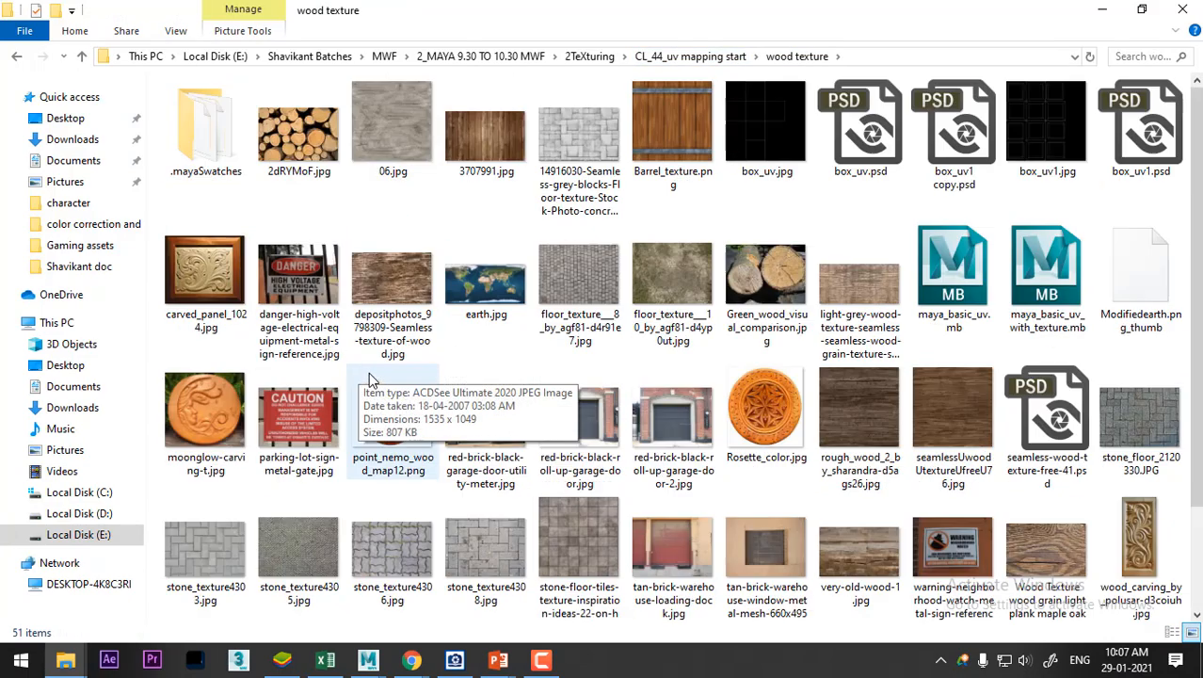
Switch to Chrome, search Google Images for "checker" in a new tab, and filter the results by "texture"
click(421, 667)
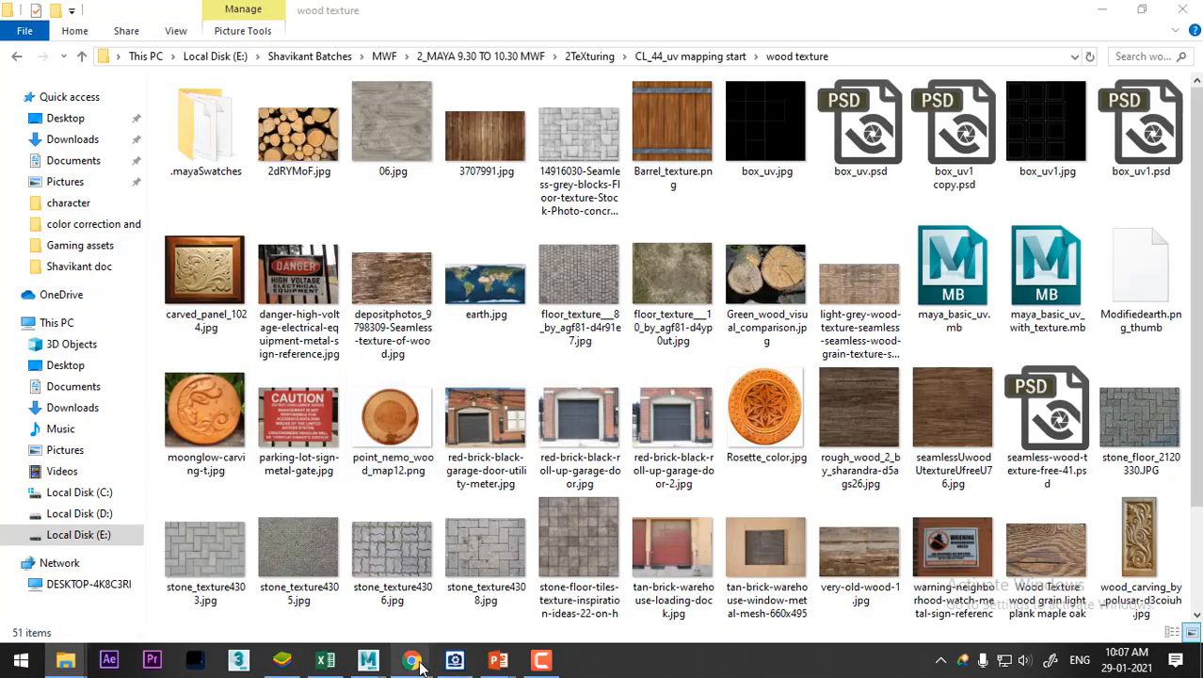
click(607, 574)
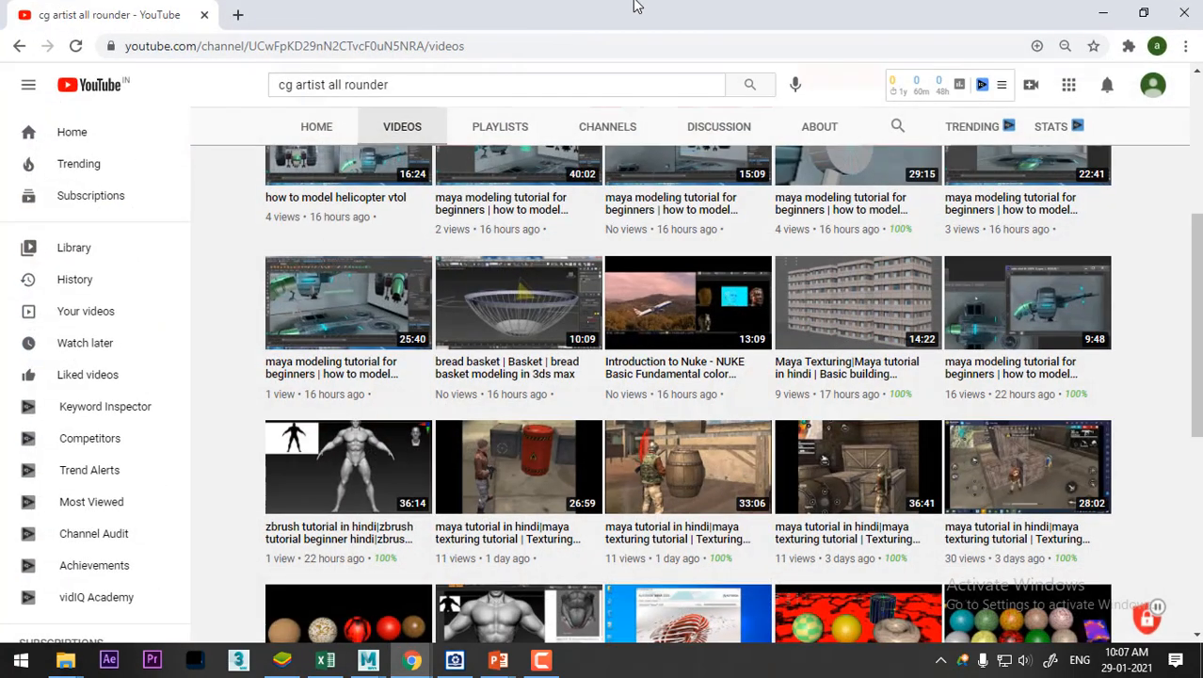
click(242, 16)
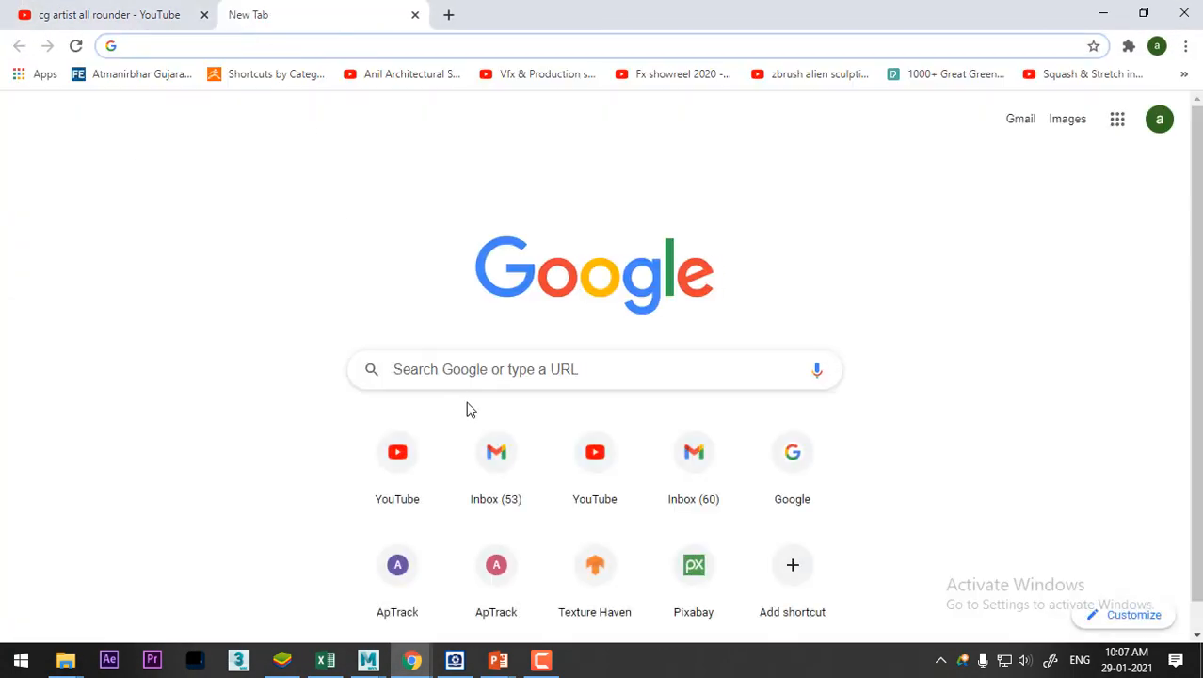
click(470, 368)
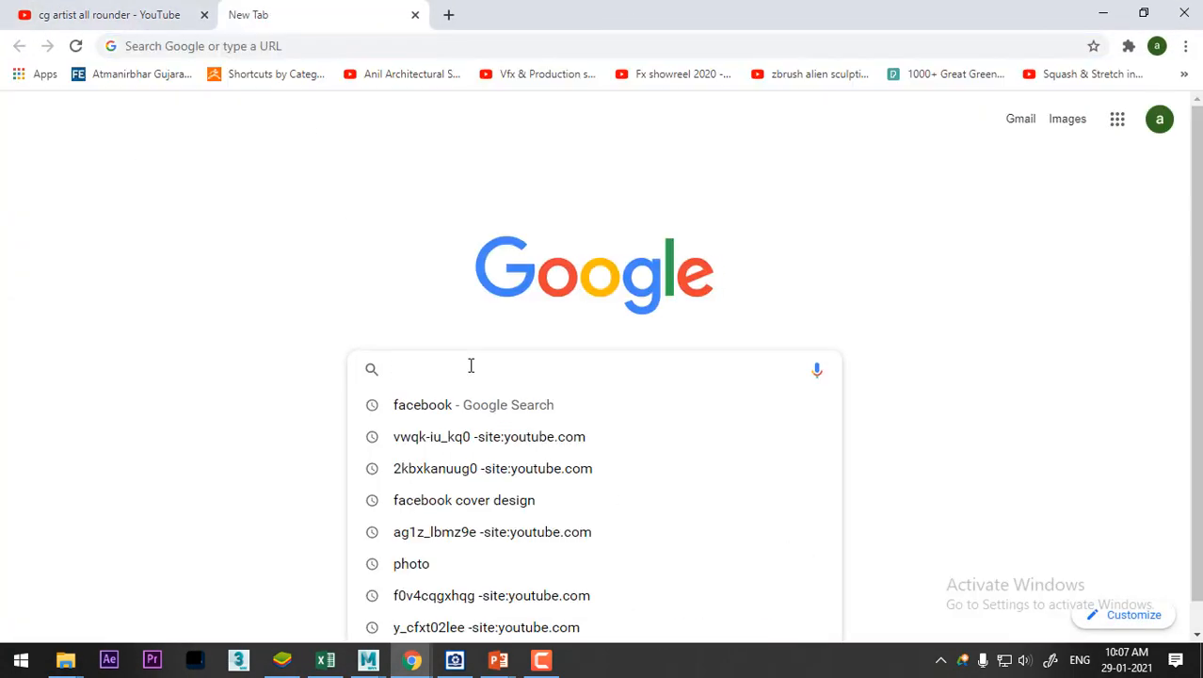
text(checker)
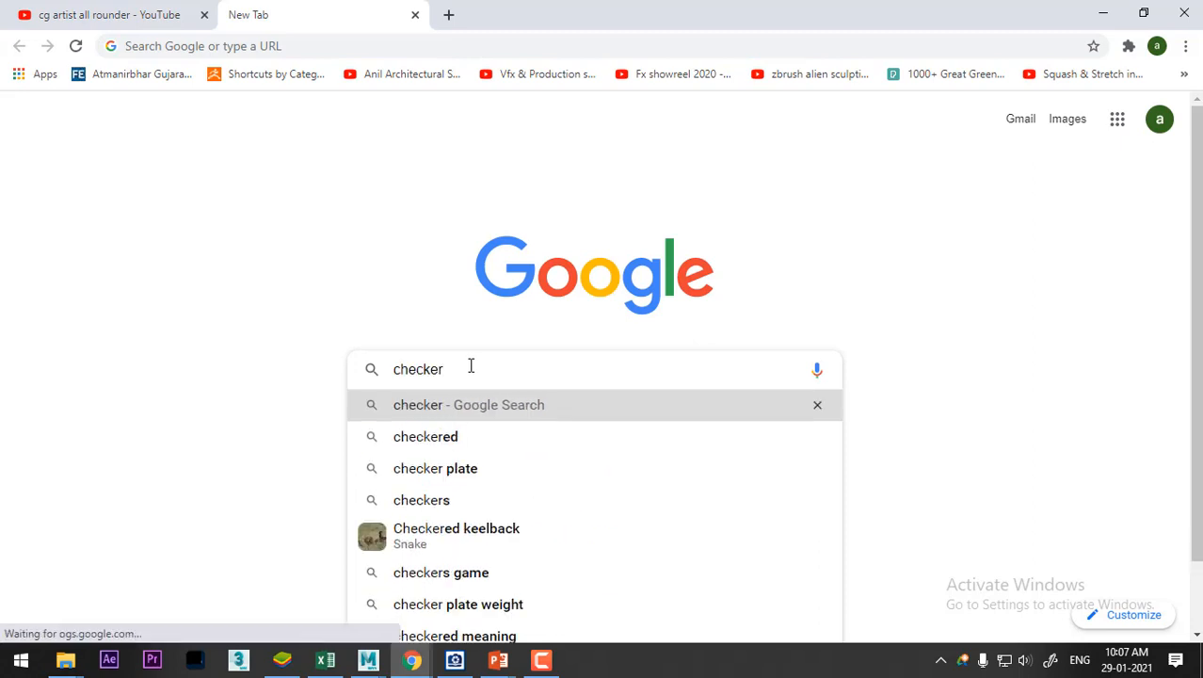
key(Return)
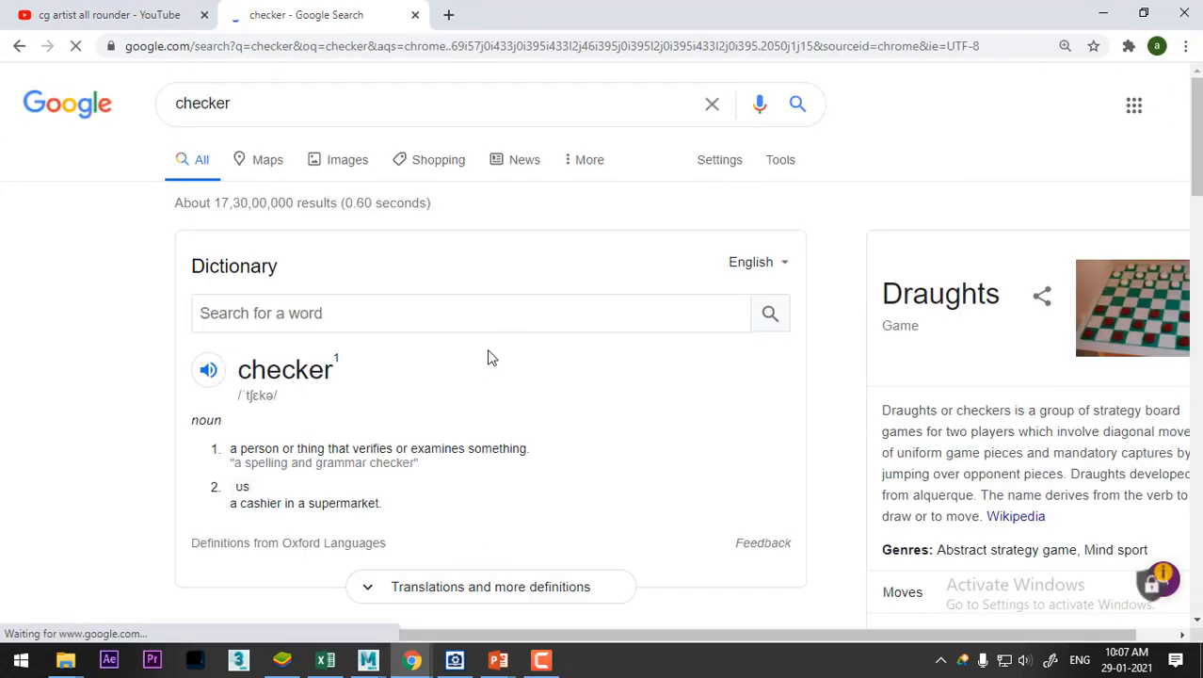
click(348, 168)
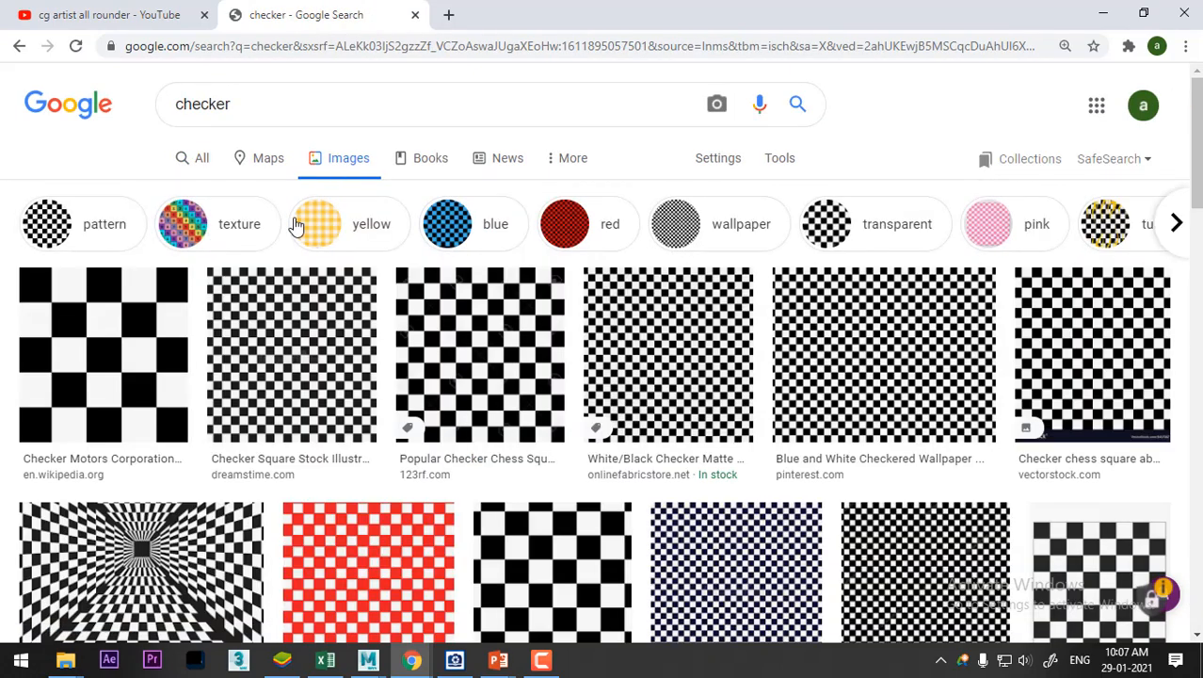
click(191, 226)
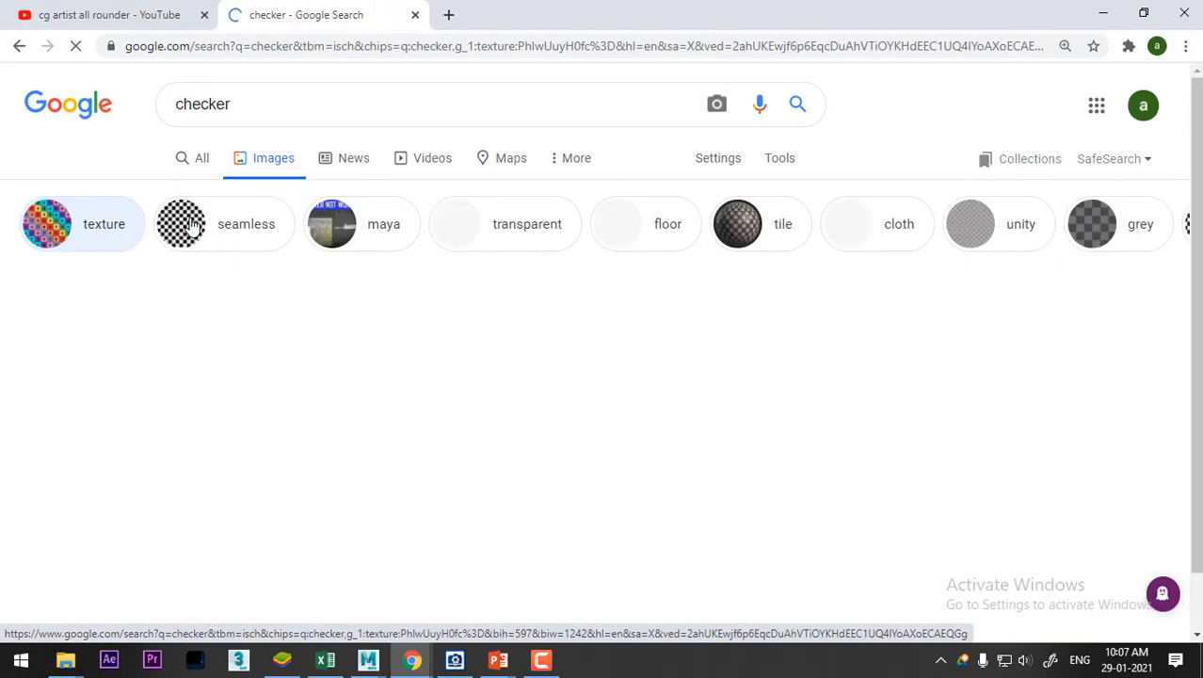
Open the colourful numbered "checker texture download" image and start saving it to disk
scroll(703, 376, down, 1)
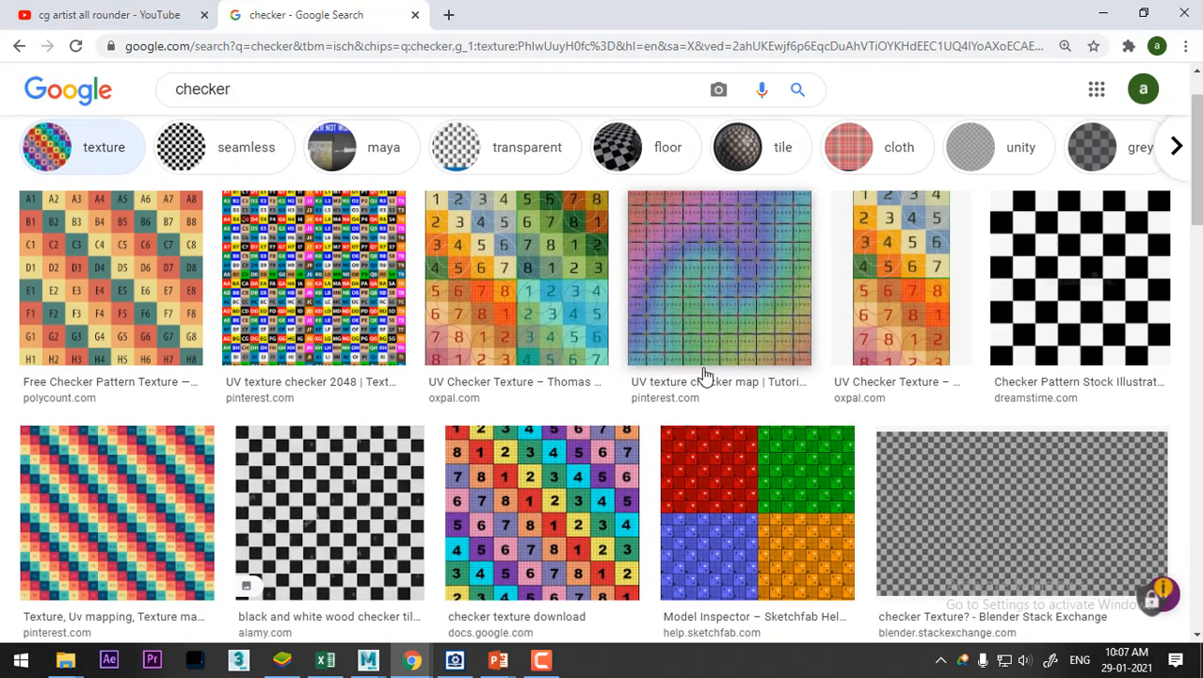
click(532, 520)
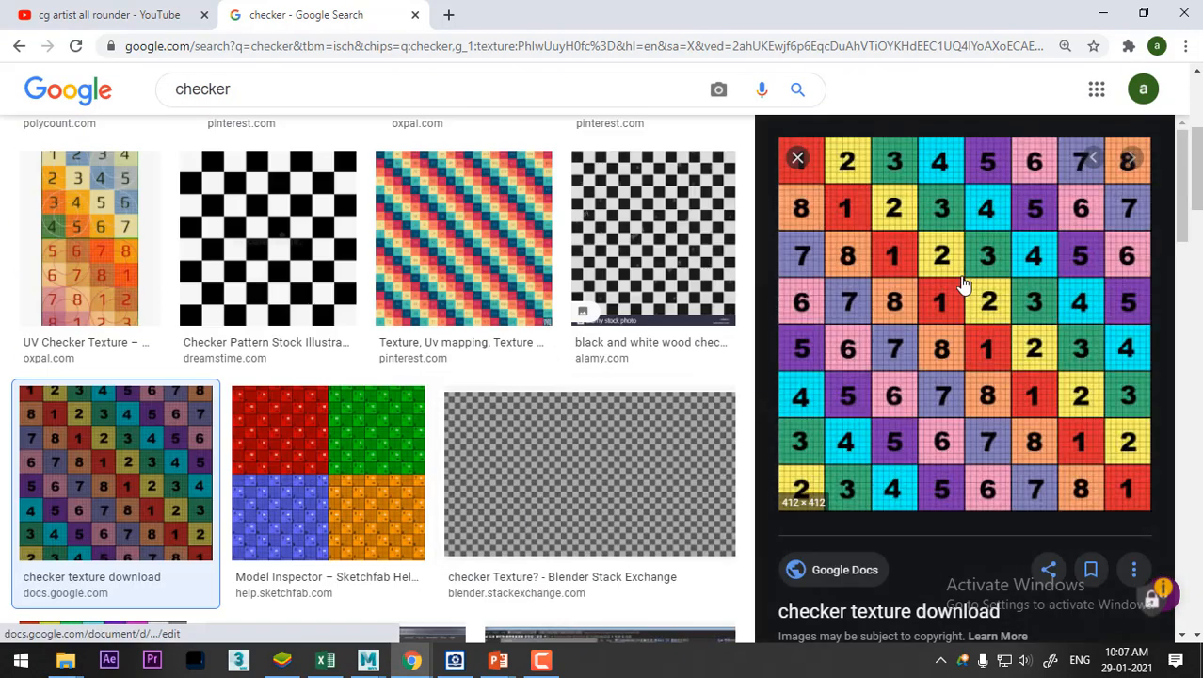
right_click(955, 228)
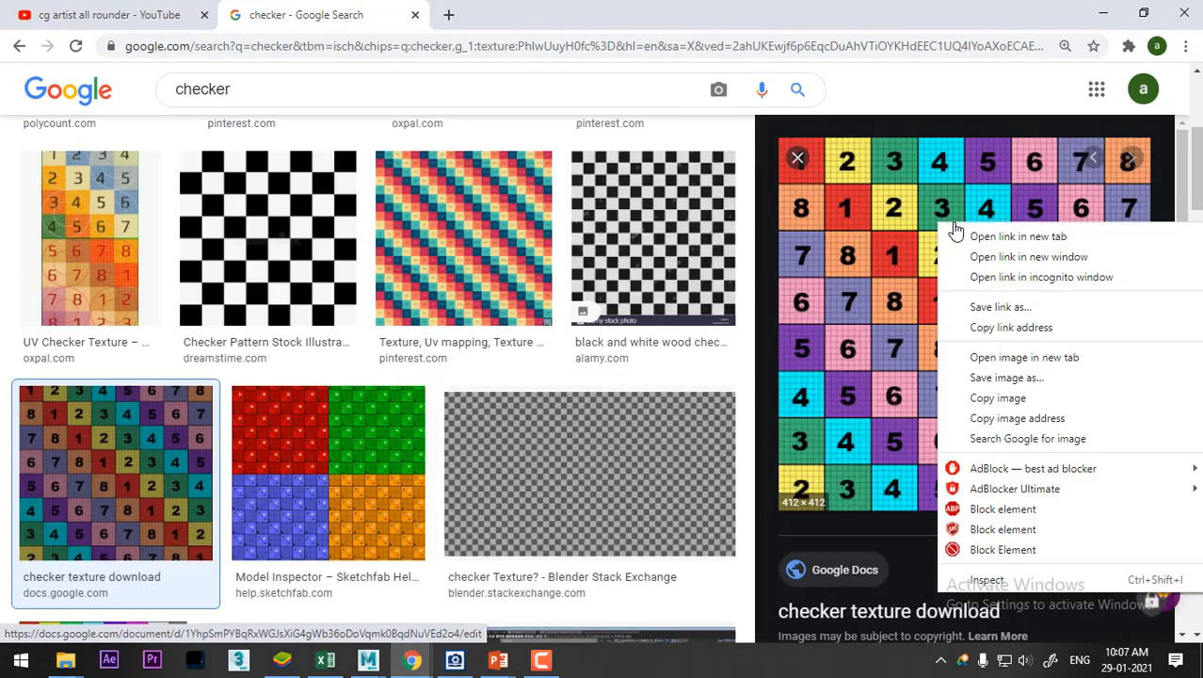
click(1044, 377)
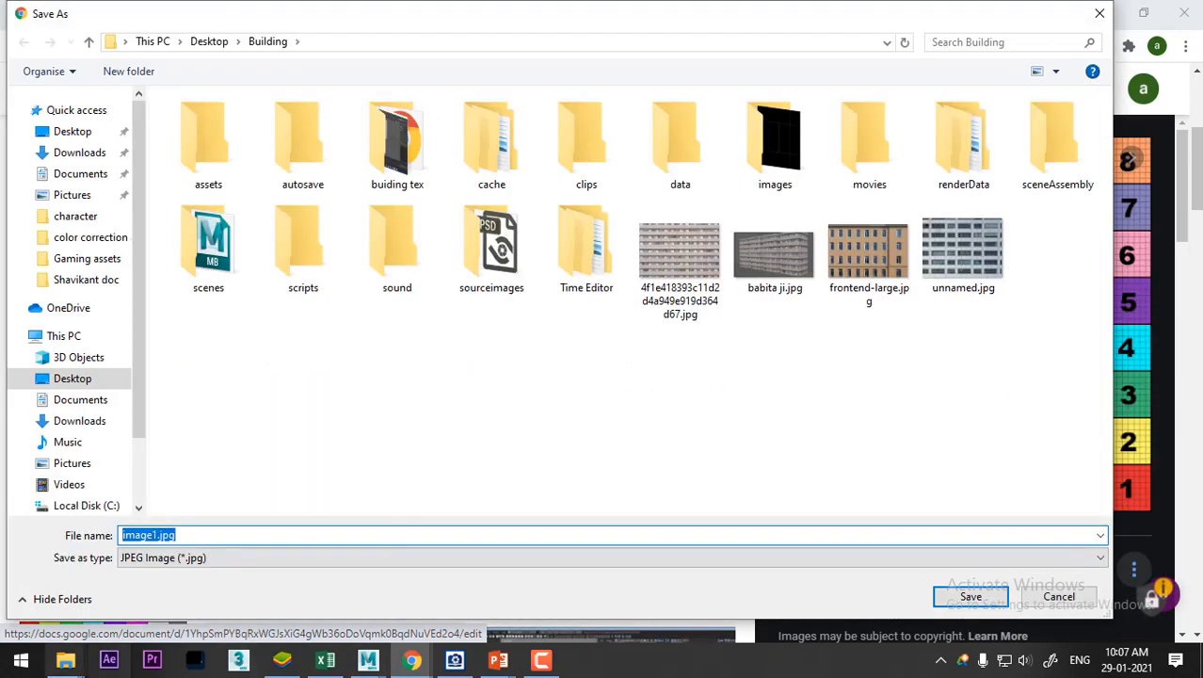
Copy the "wood texture" folder path from File Explorer and use it as the image's save location
click(65, 659)
click(84, 593)
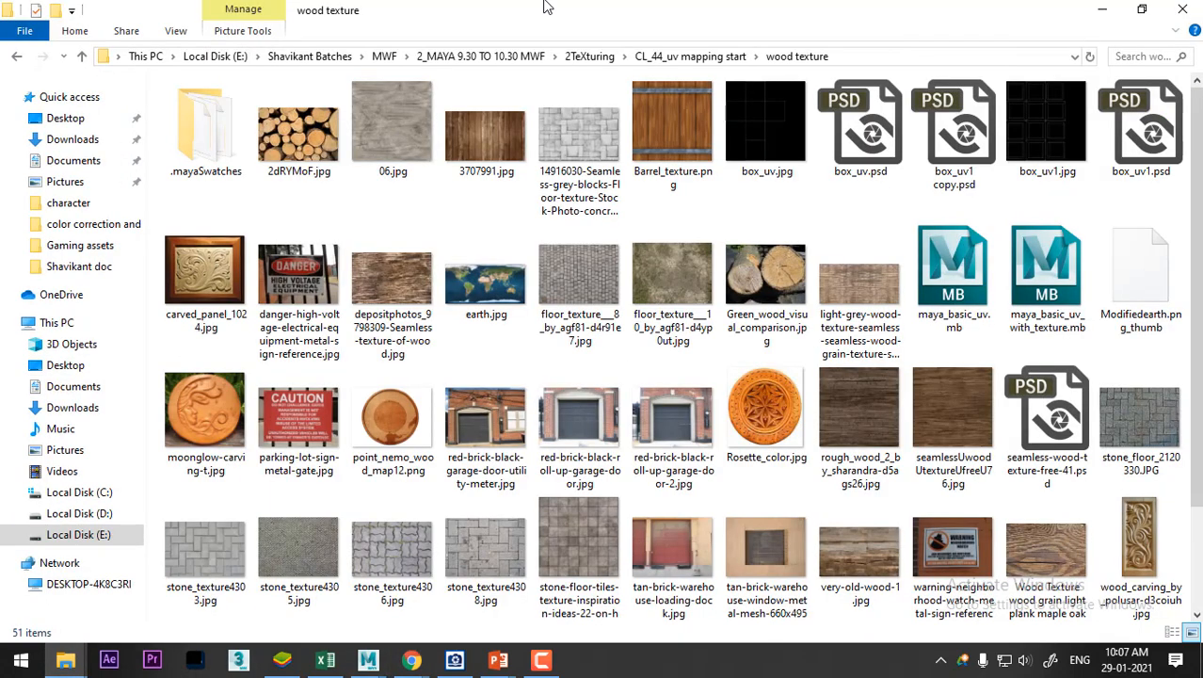
click(855, 56)
key(ctrl+c)
click(1102, 10)
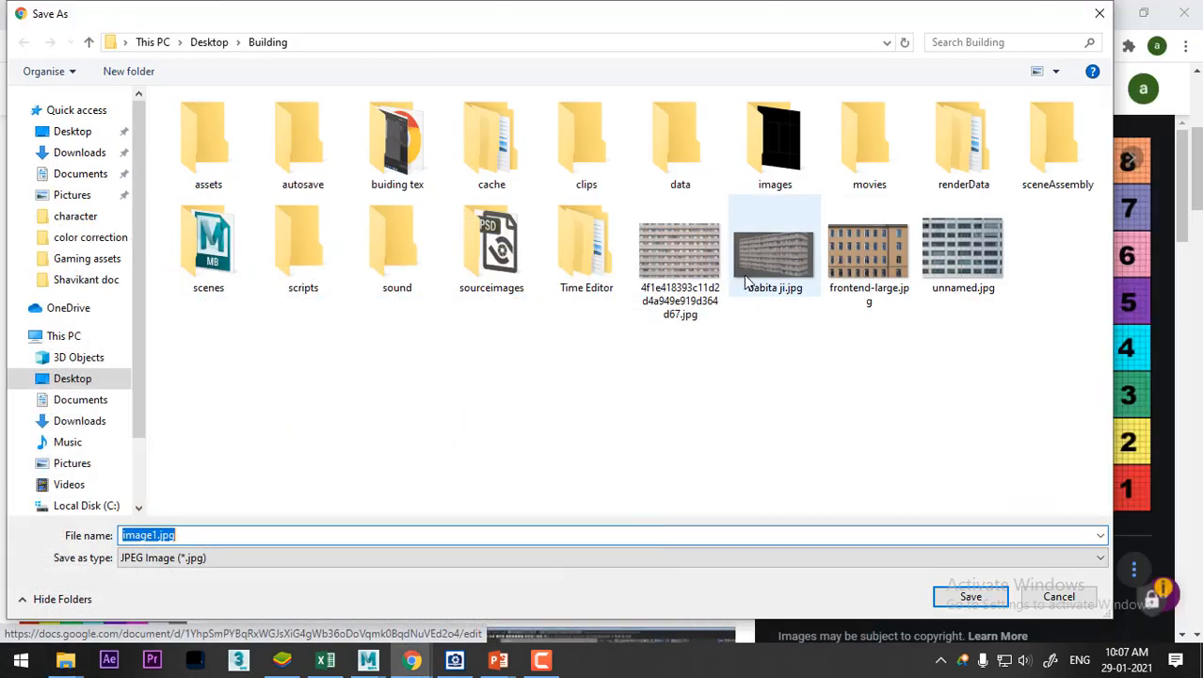
key(ctrl+v)
key(Return)
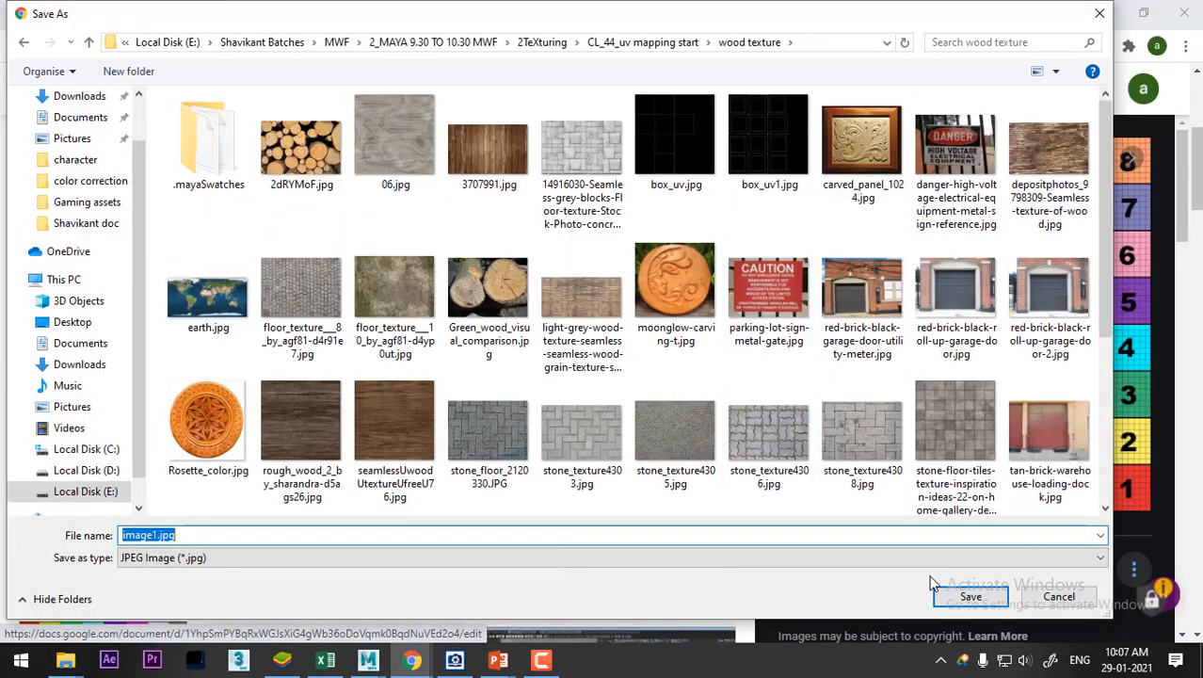
Save the image as "checker" in JPEG format and dismiss its ACDSee preview window
text(checke)
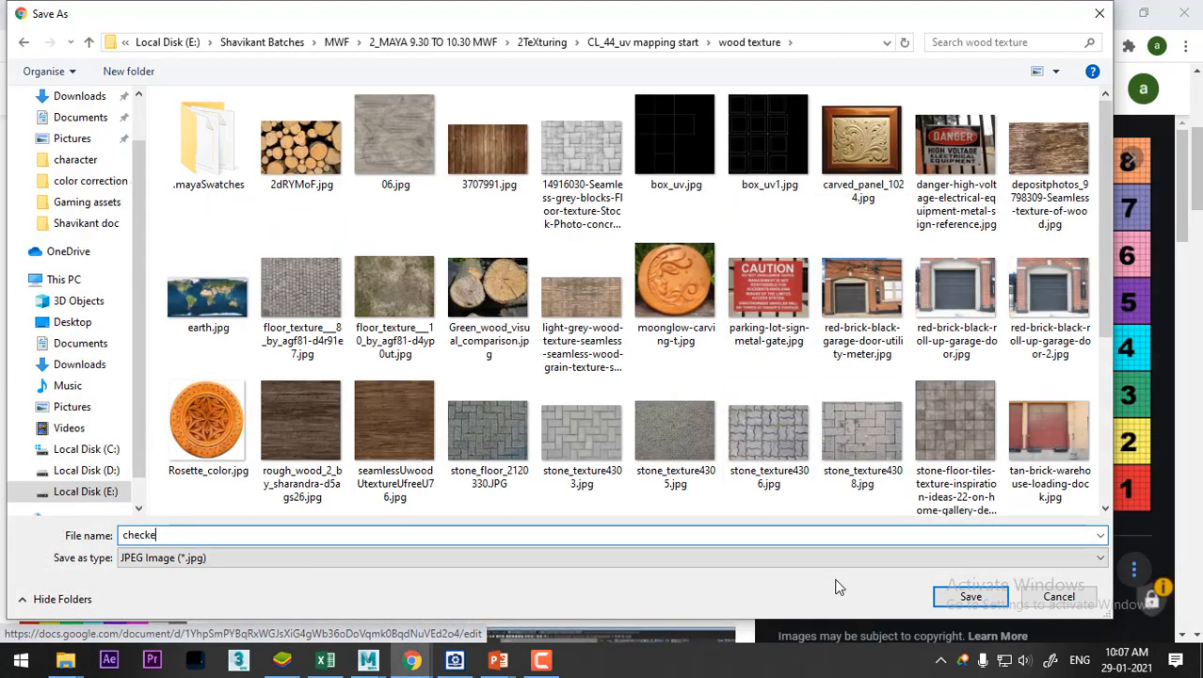
text(r)
key(Return)
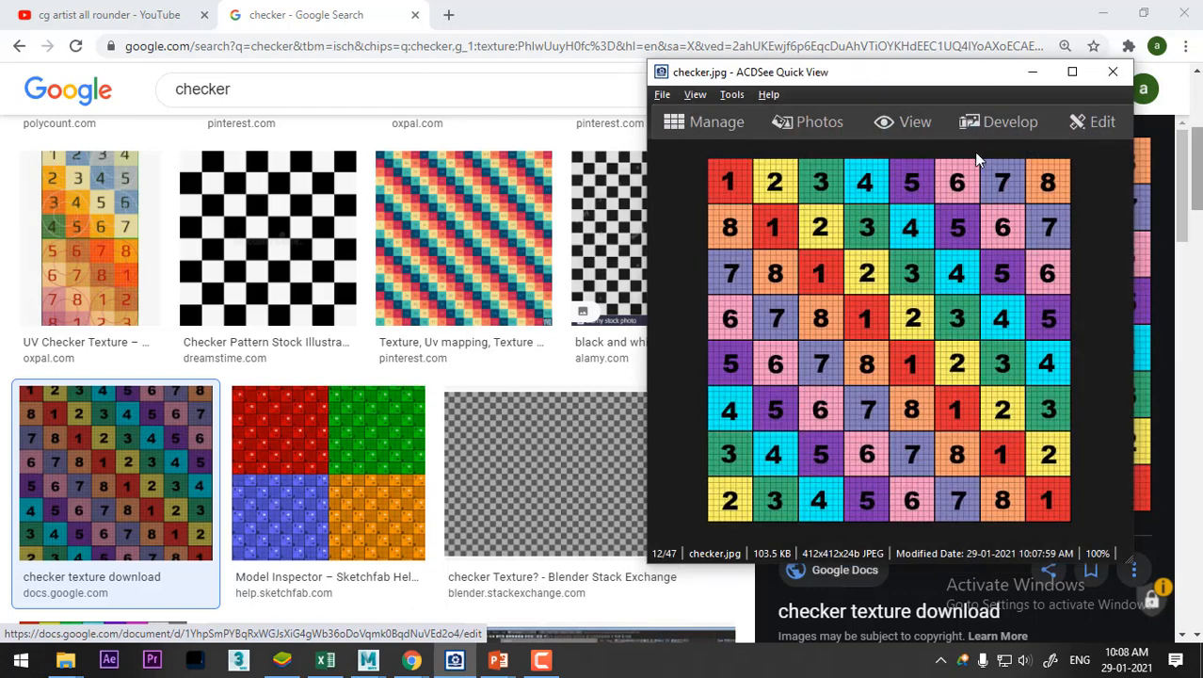
click(1033, 72)
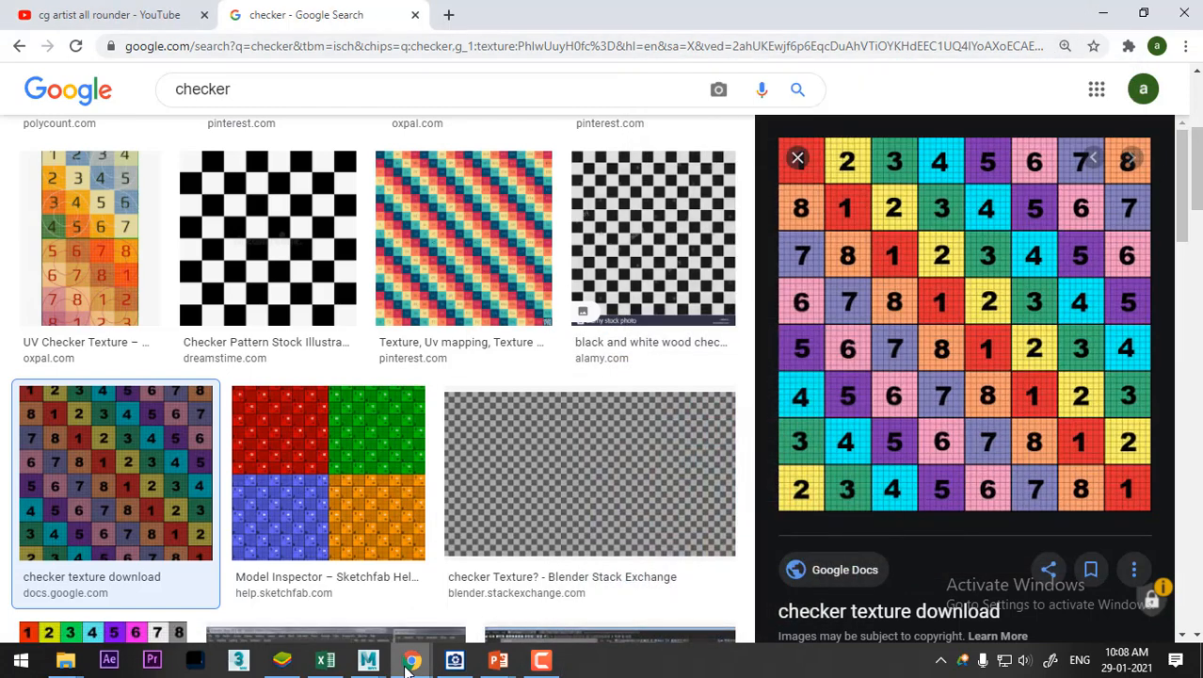
Switch back to Maya, assign a new Lambert material to the crate, and show the crate's attributes
mouse_move(368, 659)
click(450, 582)
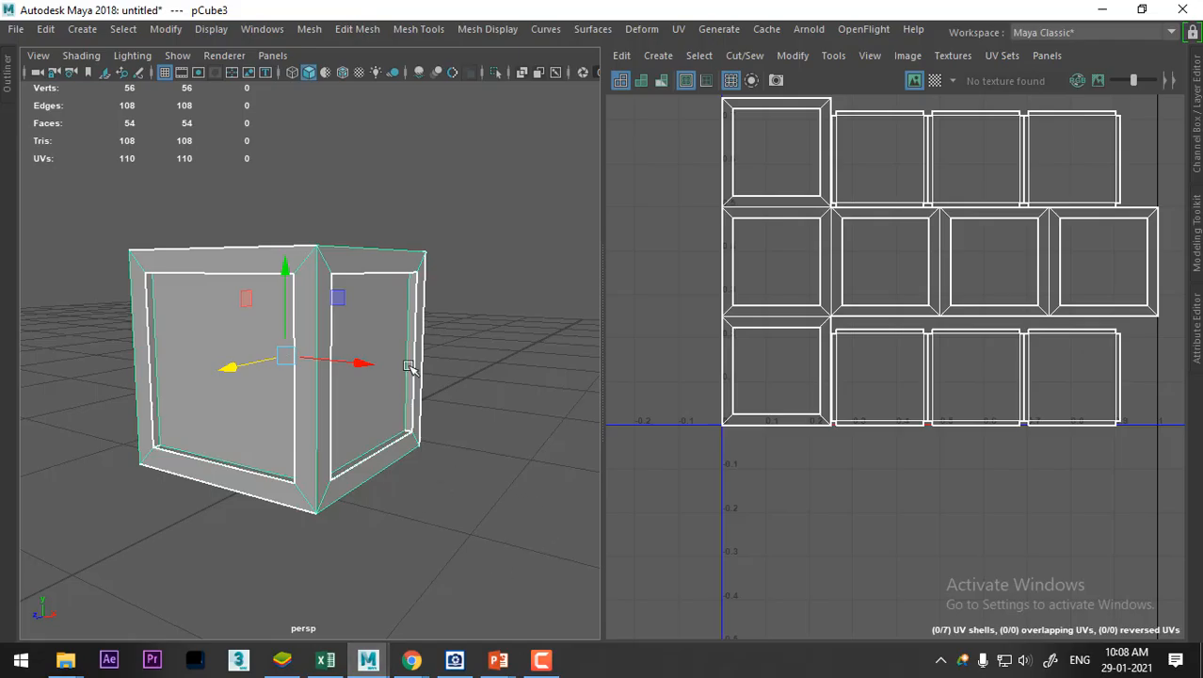
right_drag(389, 269, 519, 113)
click(471, 193)
click(257, 267)
right_drag(257, 266, 411, 526)
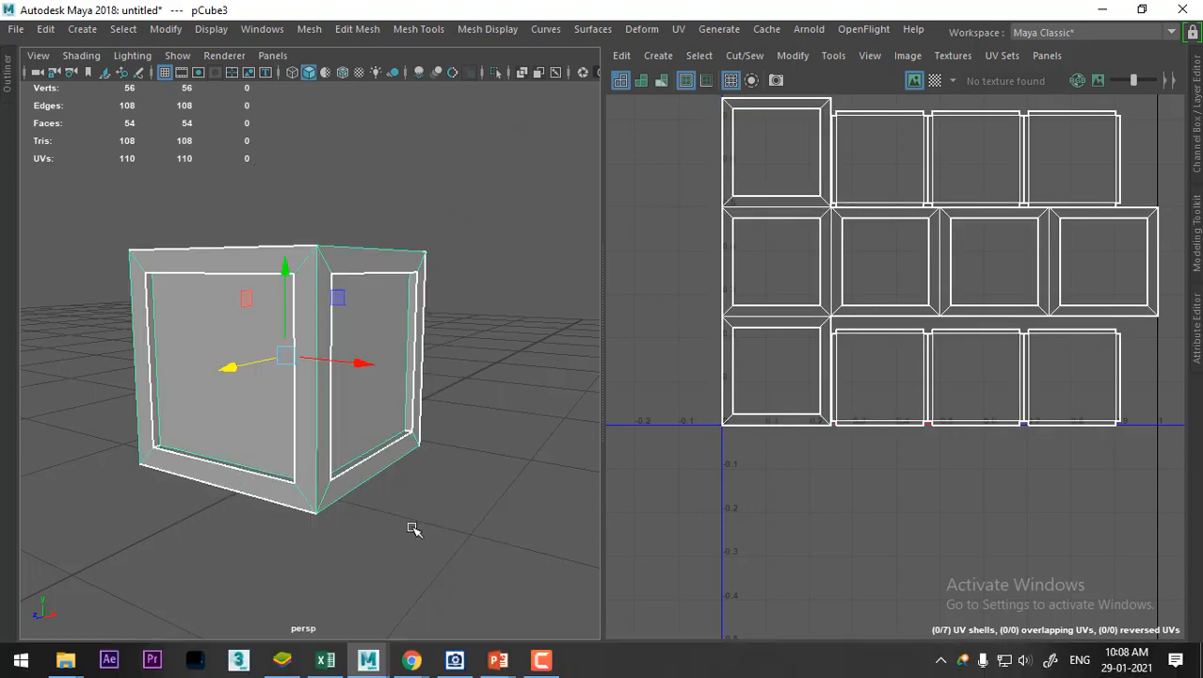
click(1197, 325)
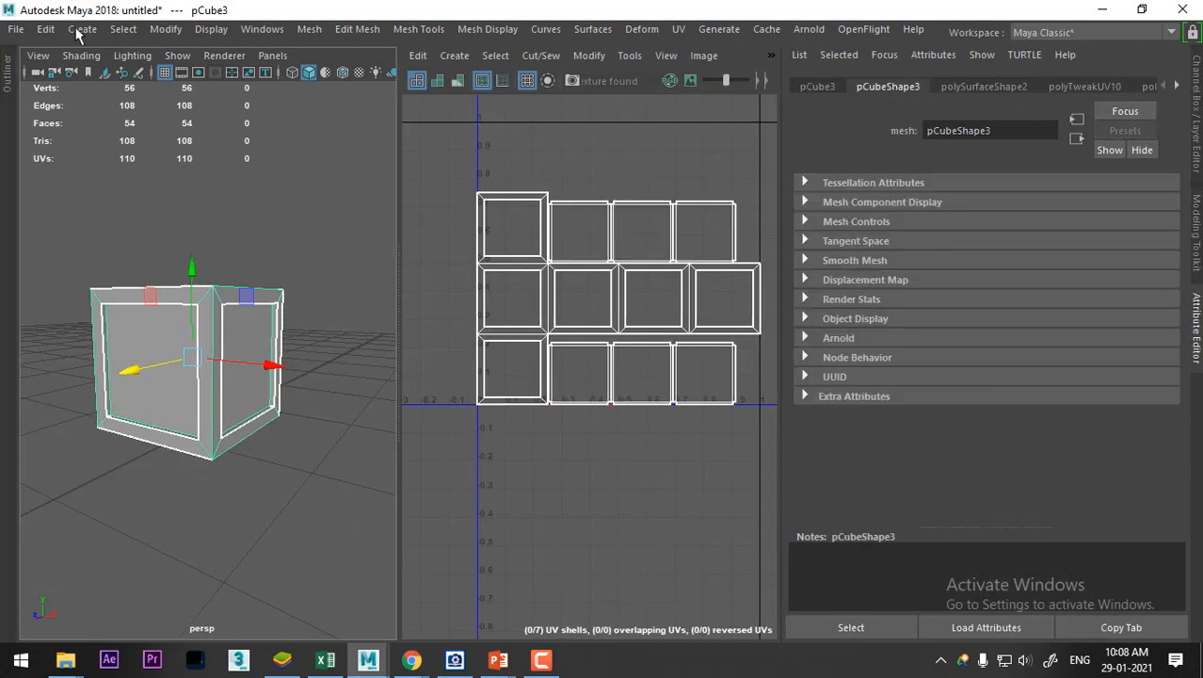
Delete the crate's construction history
click(45, 29)
mouse_move(243, 238)
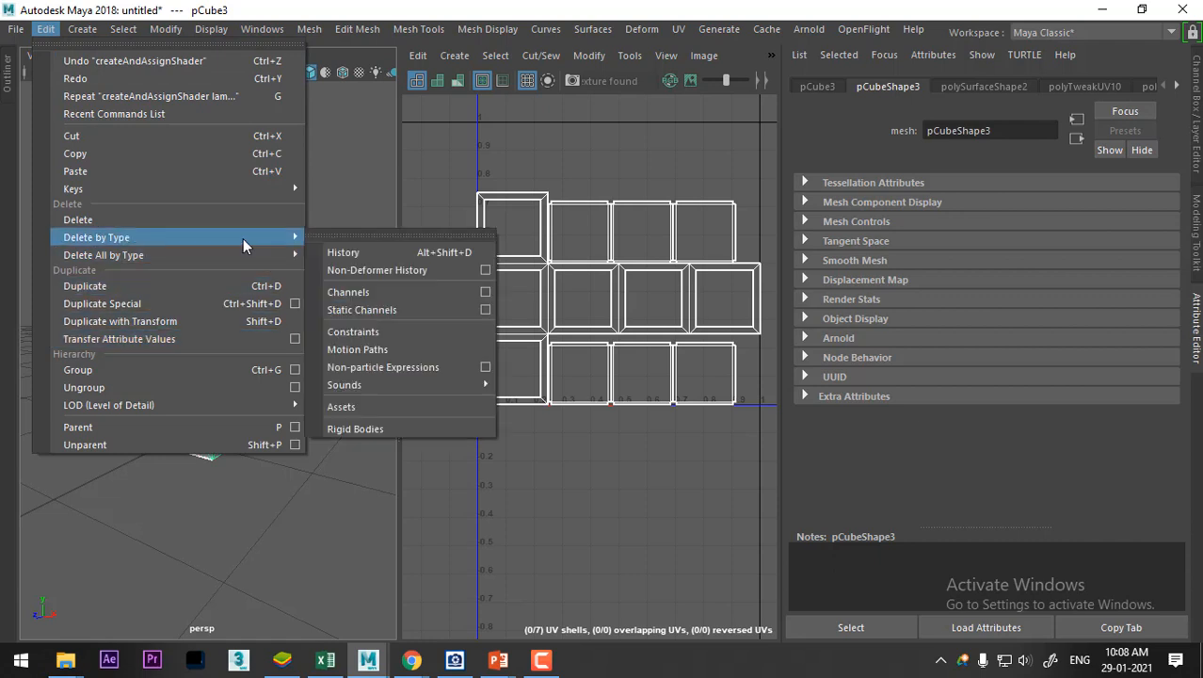
click(390, 260)
Rename the crate's new Lambert material to "checker"
click(946, 84)
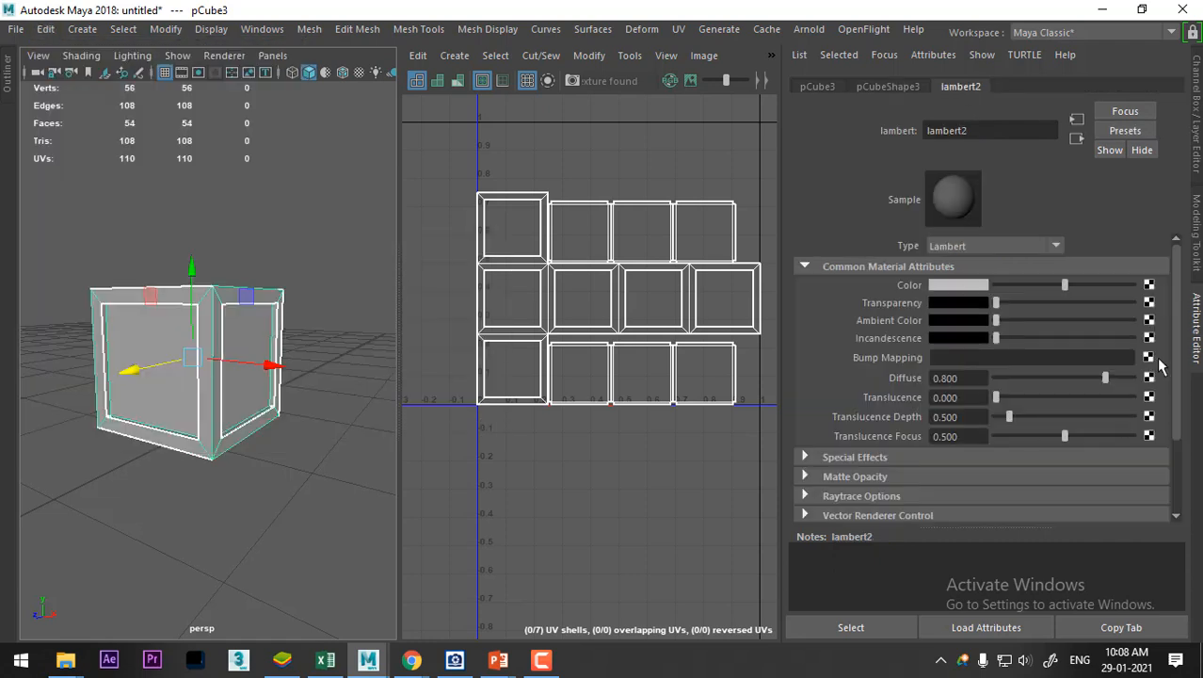
double_click(1000, 134)
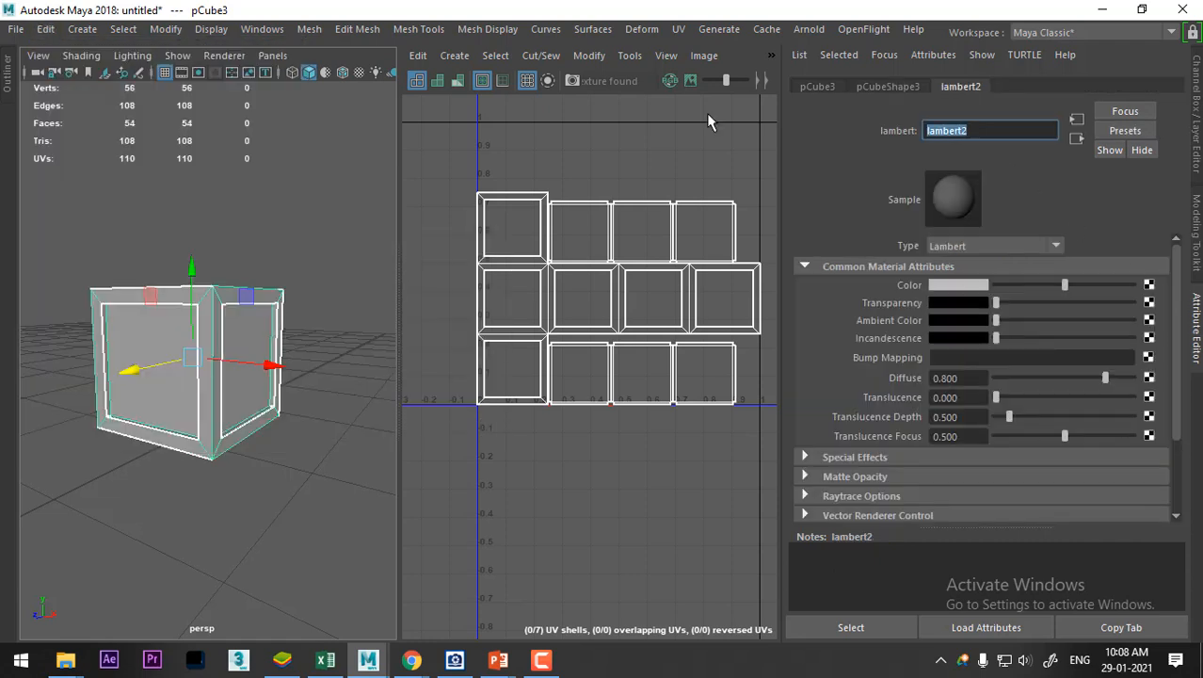
text(checker)
key(Return)
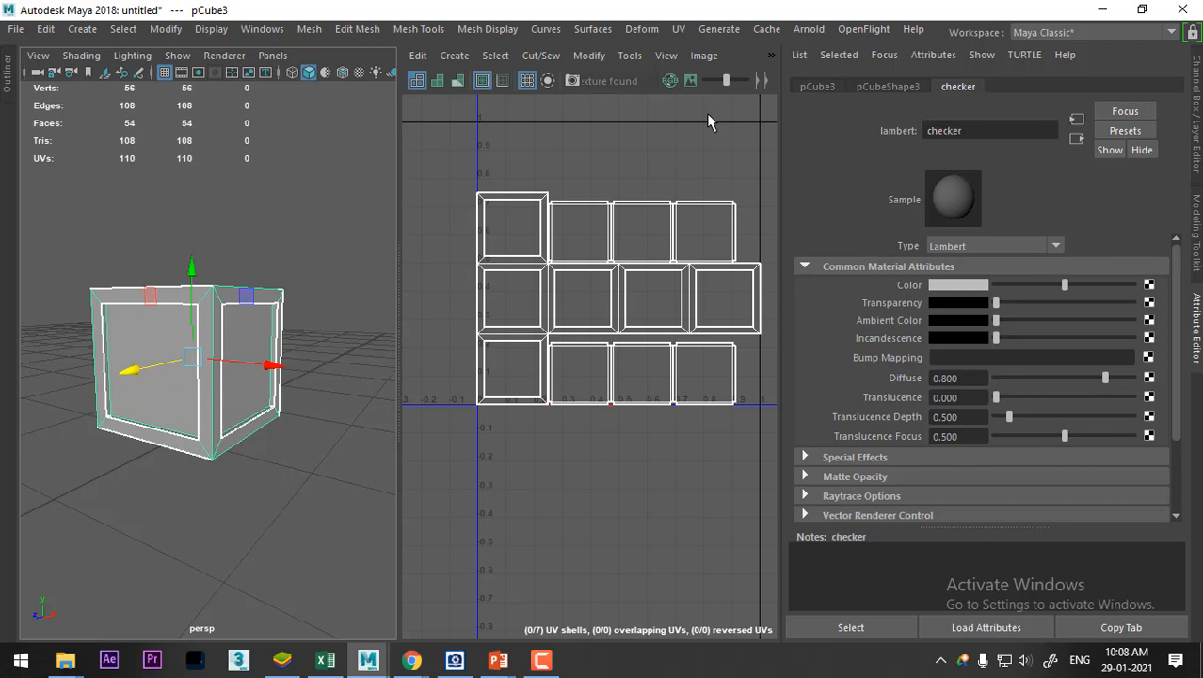
Connect a File texture to the checker material's Color and load checker.jpg from the copied "wood texture" folder path
click(1148, 285)
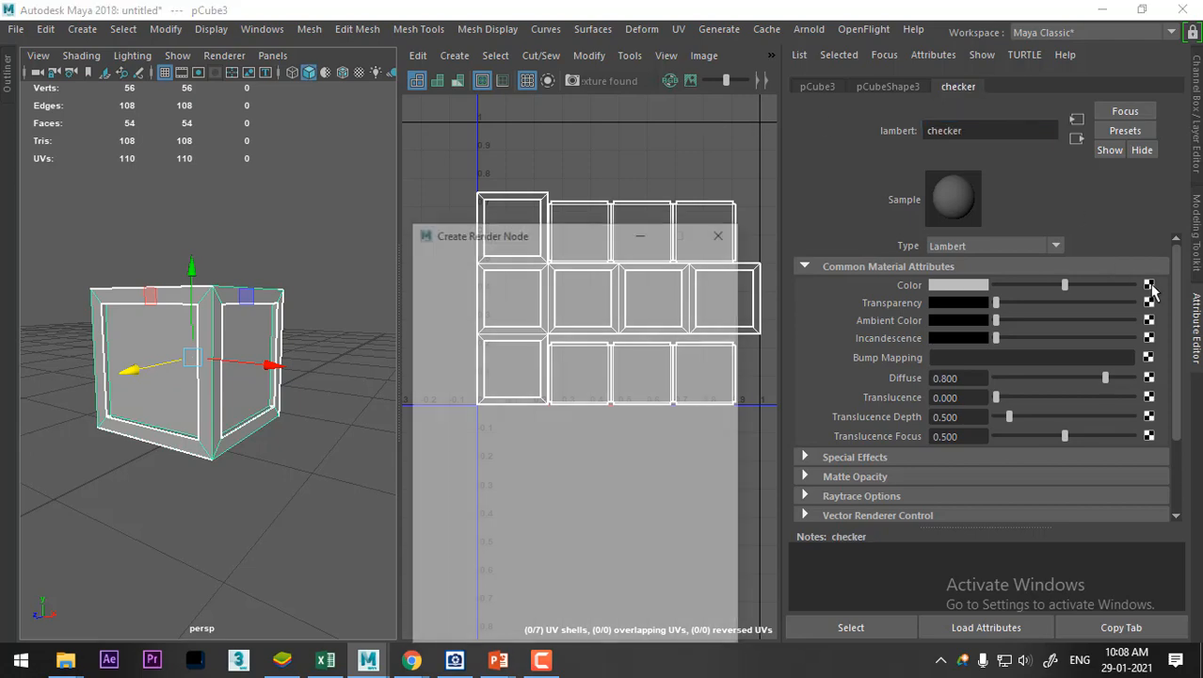
click(577, 375)
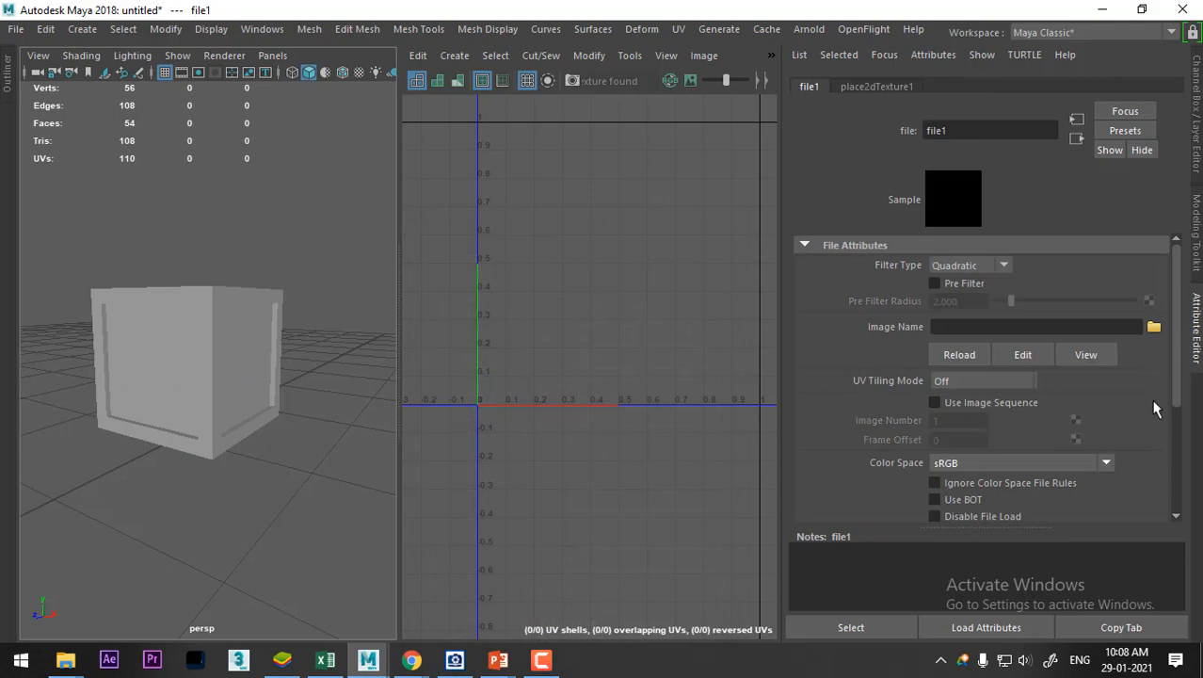
click(1154, 327)
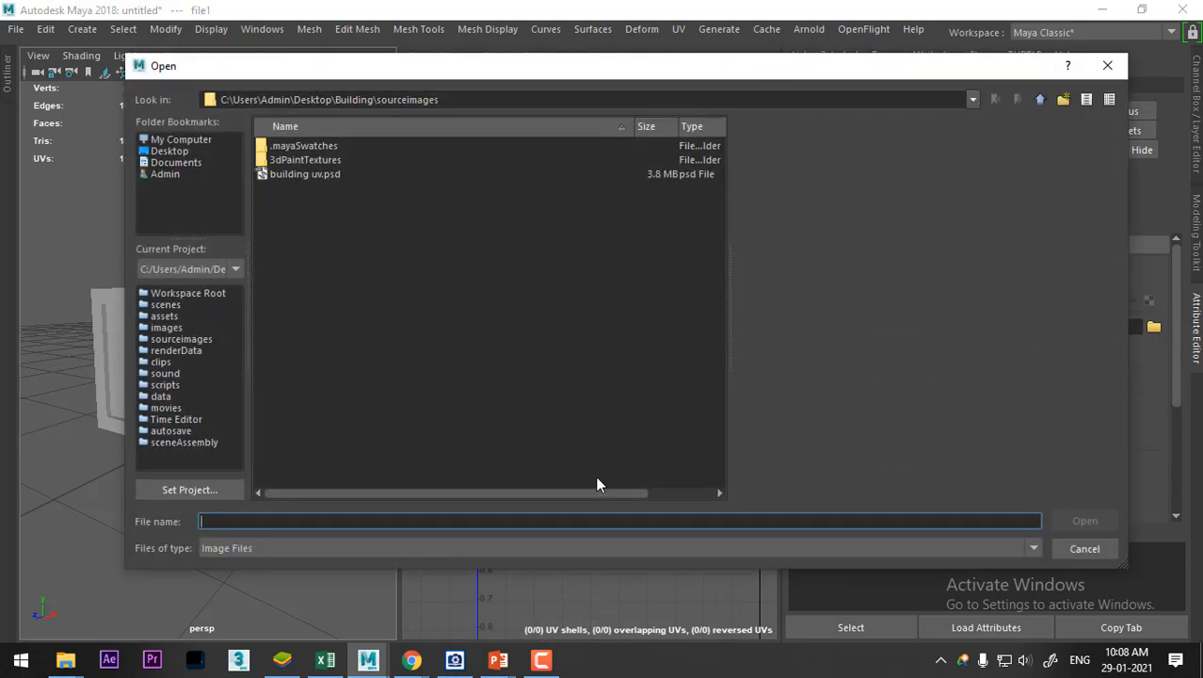
key(ctrl+v)
key(Return)
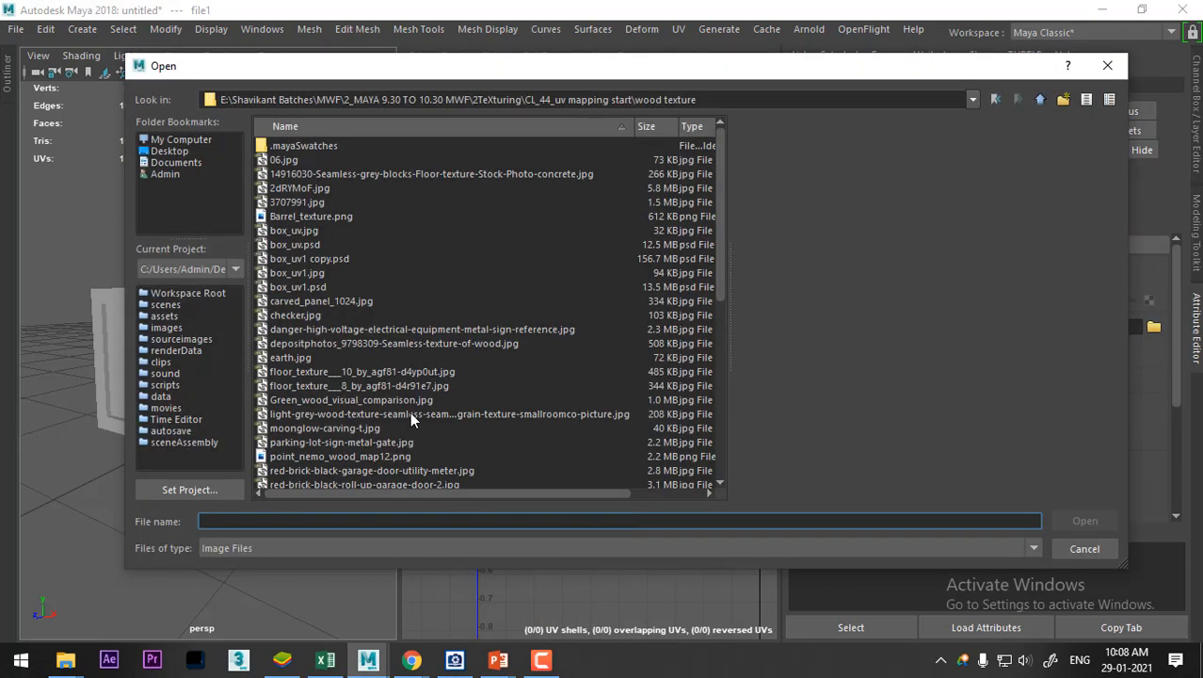
click(330, 345)
click(300, 314)
double_click(301, 315)
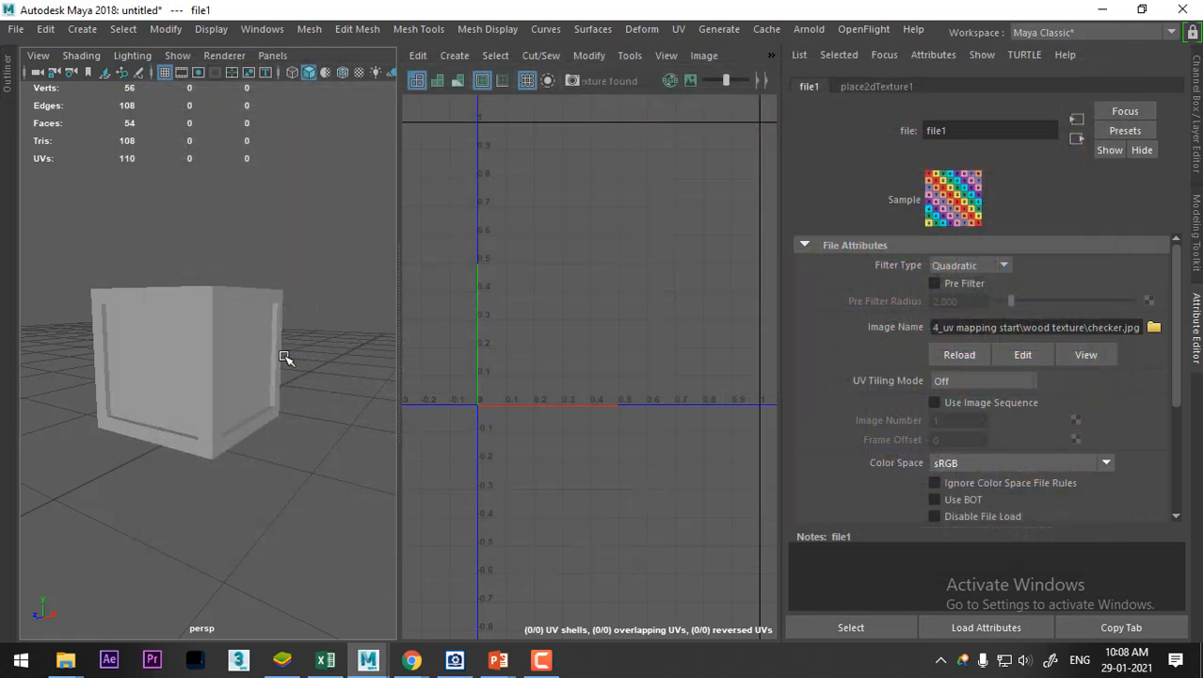
Display texture maps in the viewport and set the checker texture's Repeat UV to 5 in both directions
key(6)
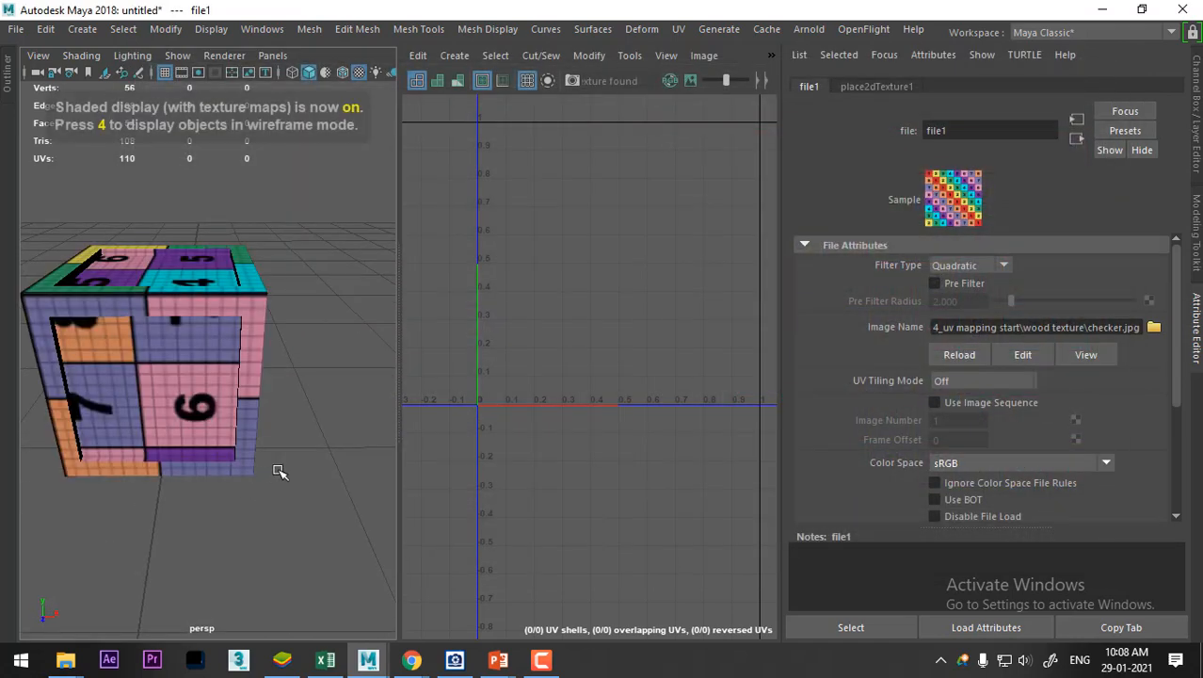
alt+drag(277, 469, 527, 462)
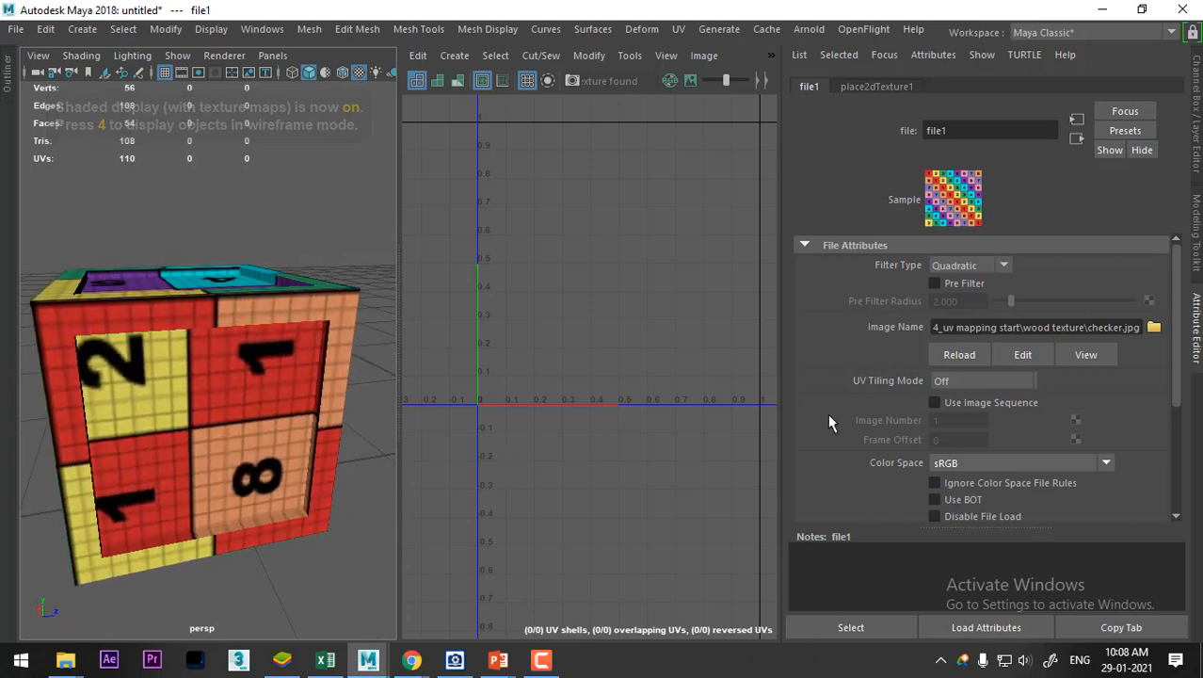
click(869, 87)
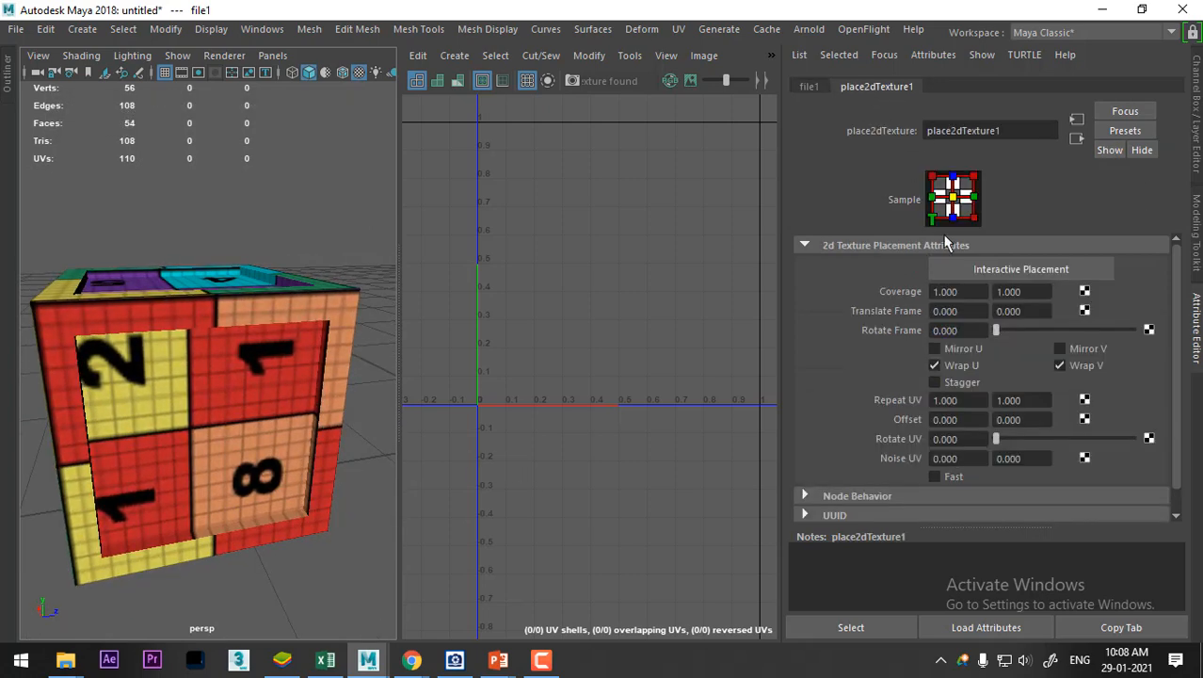
click(979, 400)
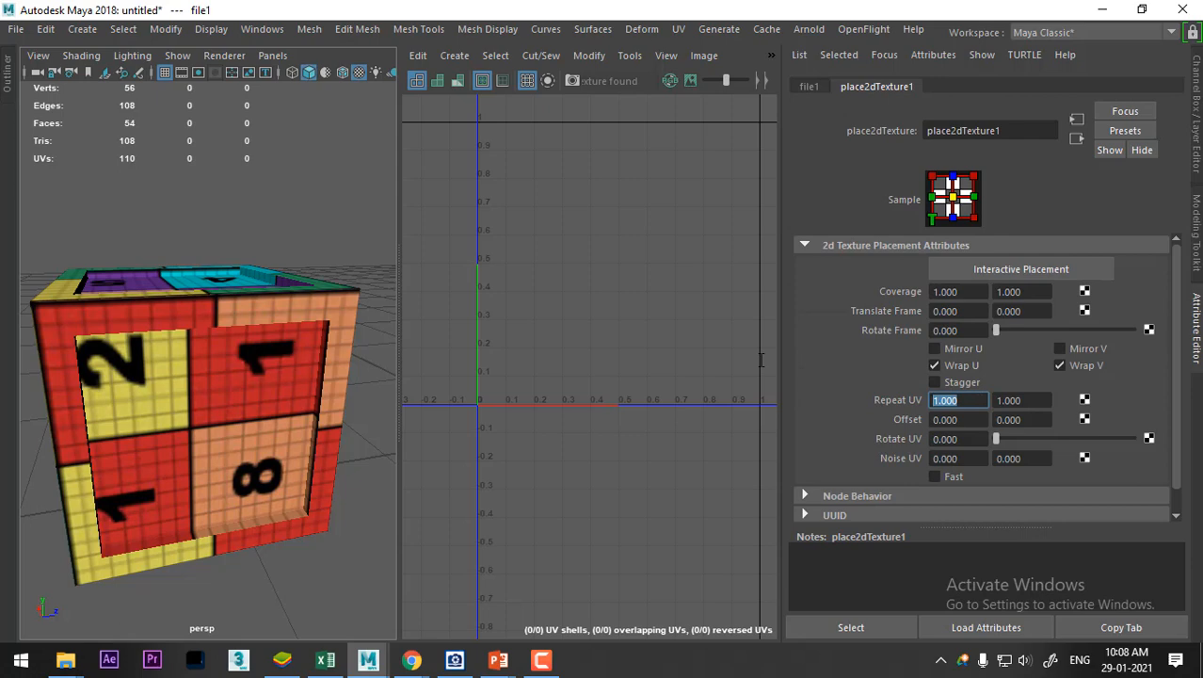
text(5)
key(Tab)
text(5)
key(Return)
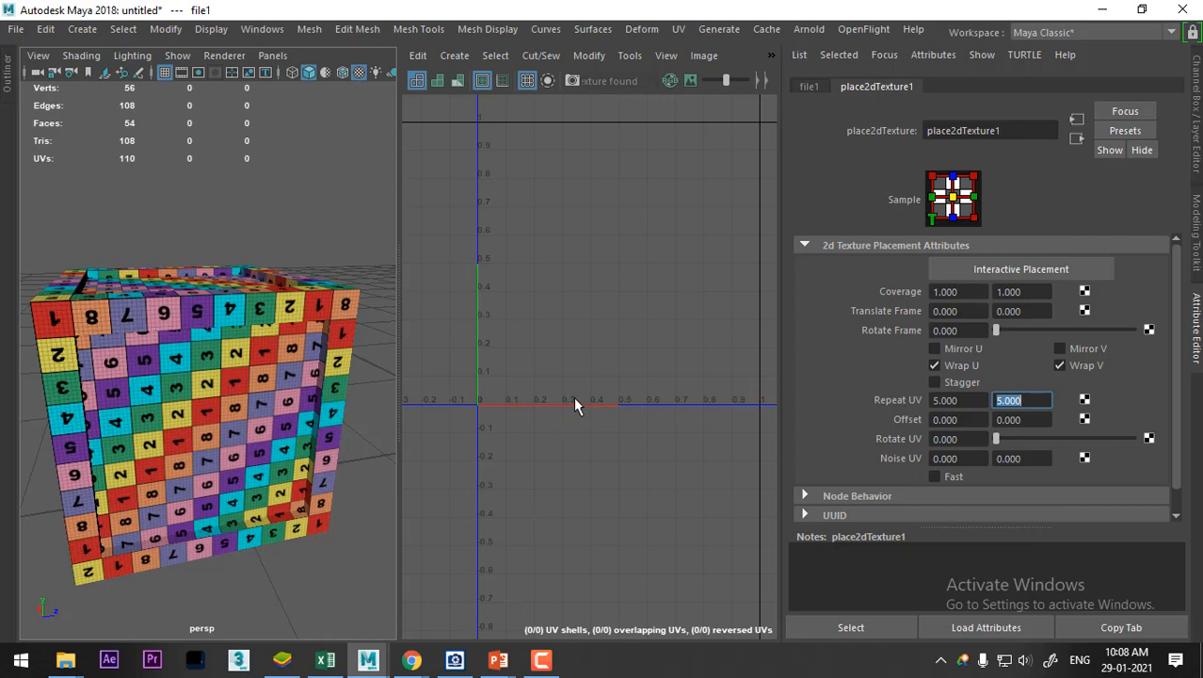
Select the crate, hide the Attribute Editor, and examine the direction of the checker numbers around its sides
click(334, 421)
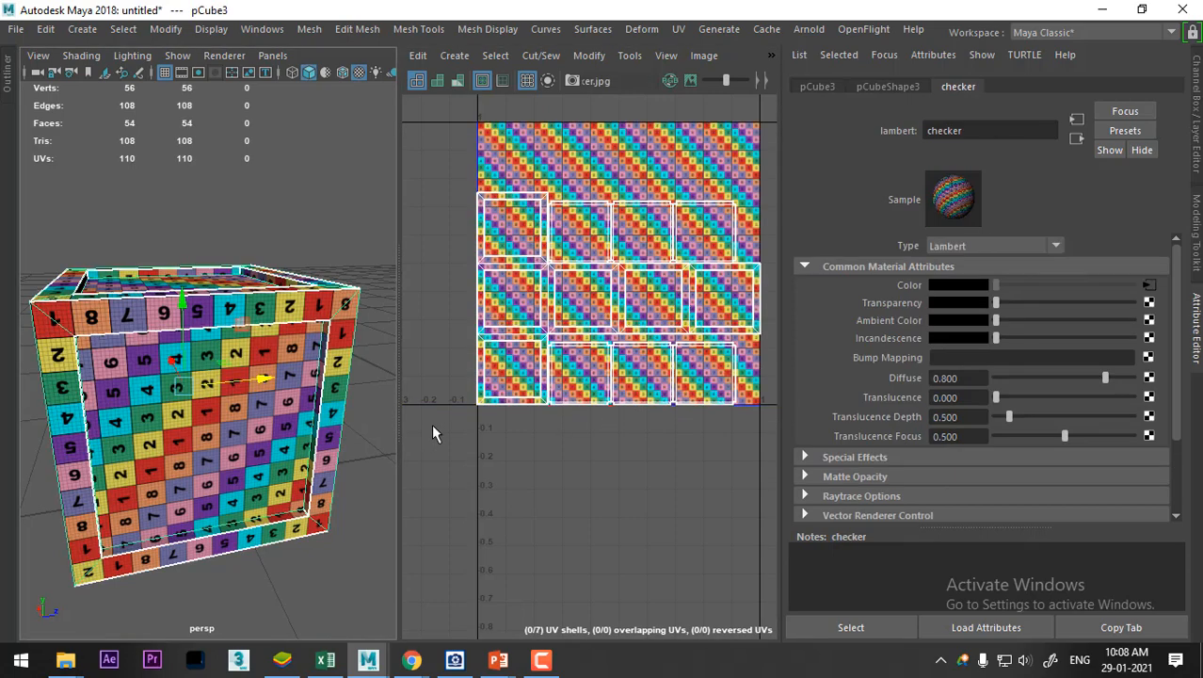
scroll(250, 488, down, 5)
alt+drag(251, 489, 274, 450)
scroll(258, 448, up, 5)
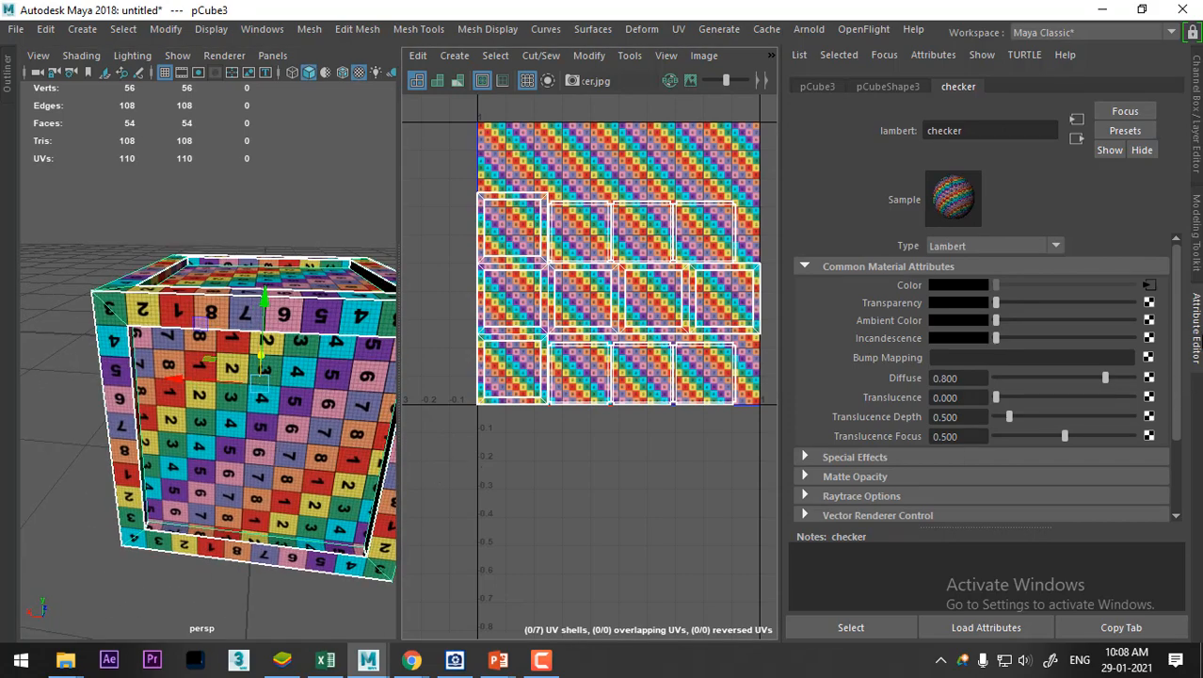
click(1198, 335)
scroll(324, 492, down, 5)
scroll(366, 493, up, 4)
alt+drag(326, 527, 357, 446)
alt+drag(393, 369, 339, 334)
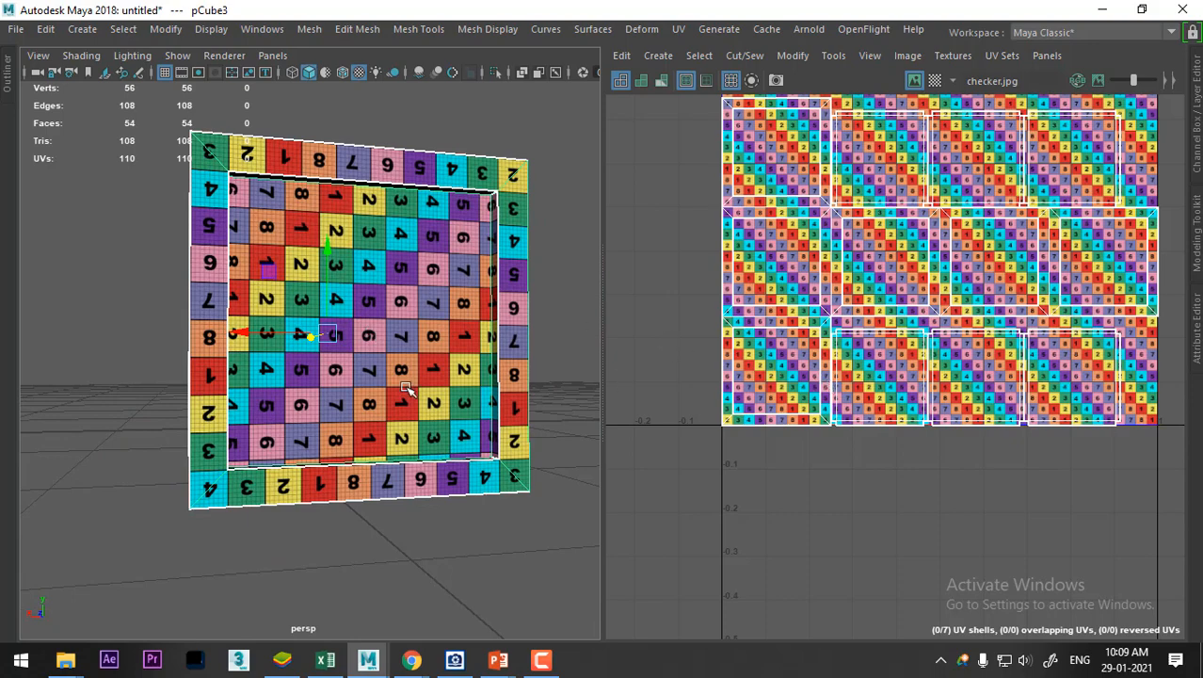
alt+drag(406, 389, 603, 386)
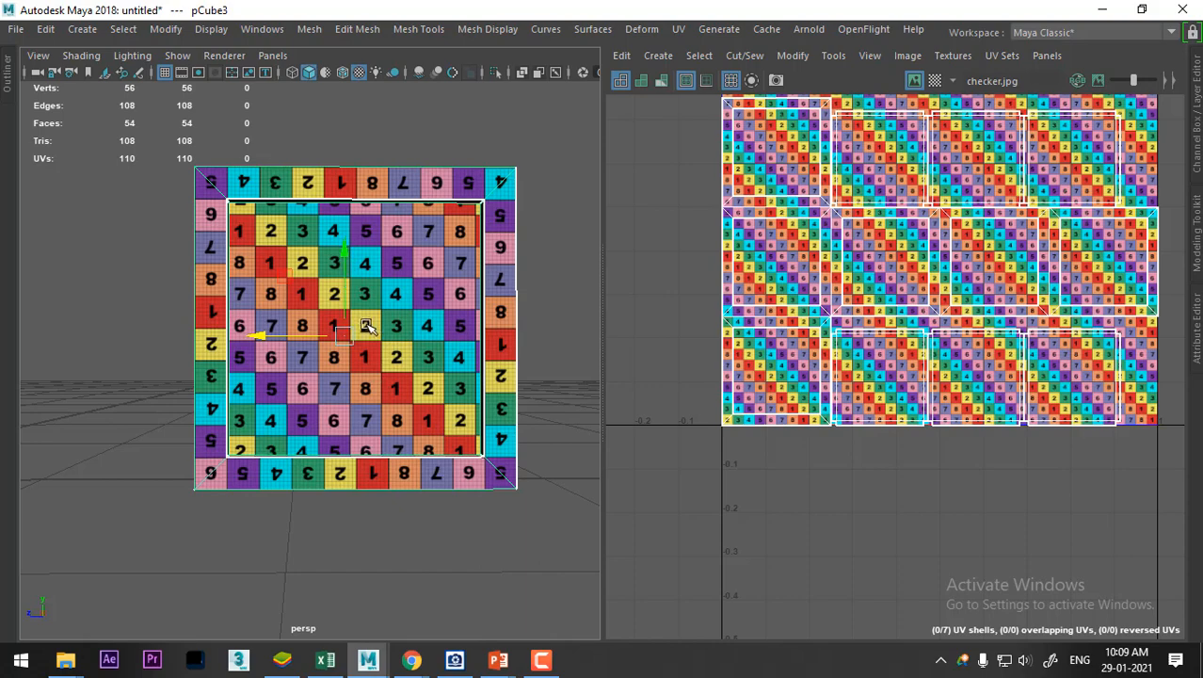
alt+drag(367, 326, 425, 302)
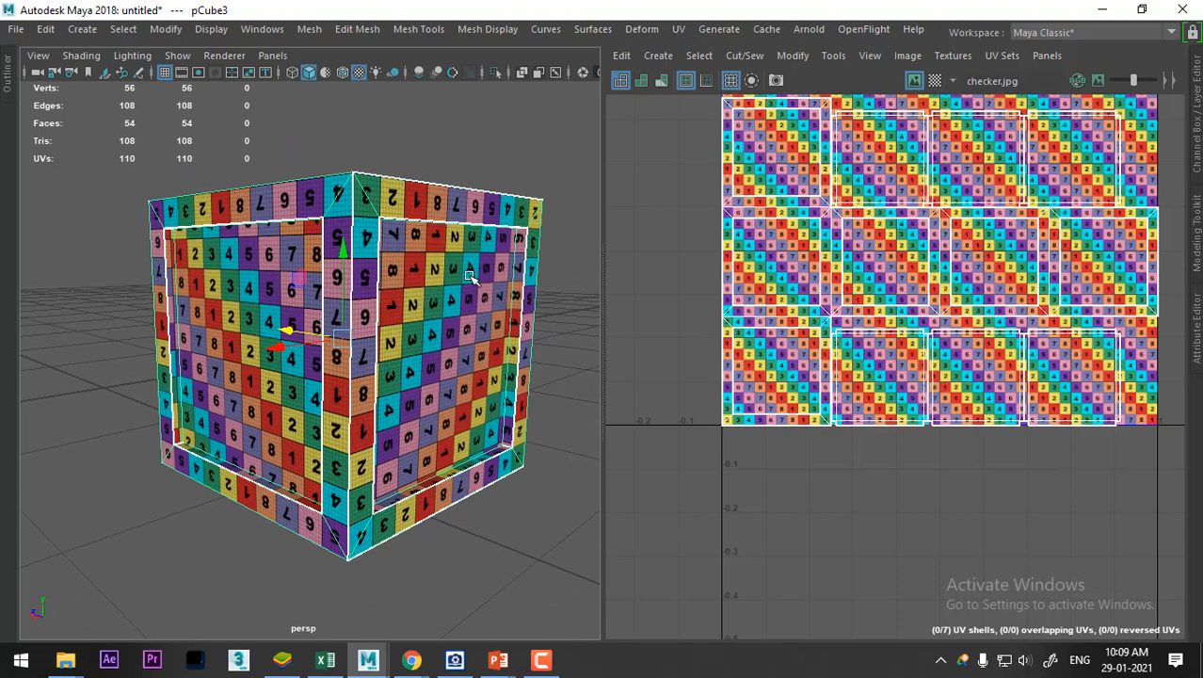
Pick the inset panel with sideways numbers, select its whole UV shell, and rotate it so the checker numbers read upright
right_drag(469, 276, 490, 205)
click(448, 292)
alt+middle_drag(1056, 314, 844, 241)
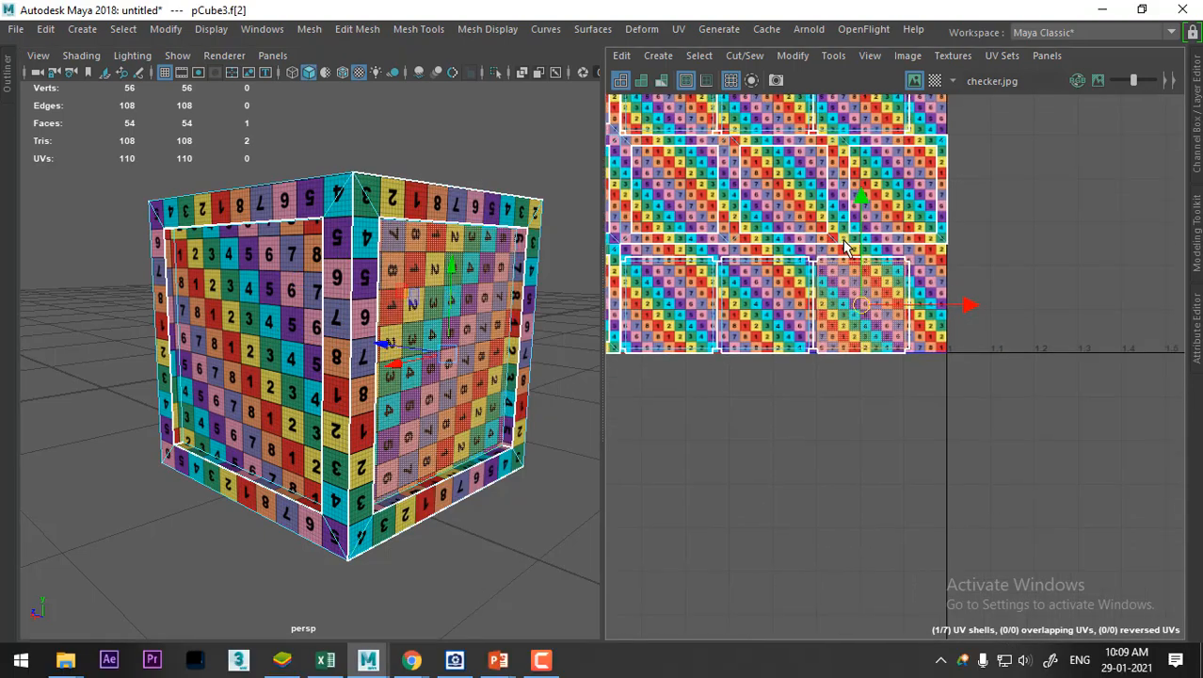
scroll(845, 241, up, 6)
right_drag(983, 347, 1026, 345)
drag(1000, 342, 963, 362)
ctrl+right_drag(915, 361, 984, 396)
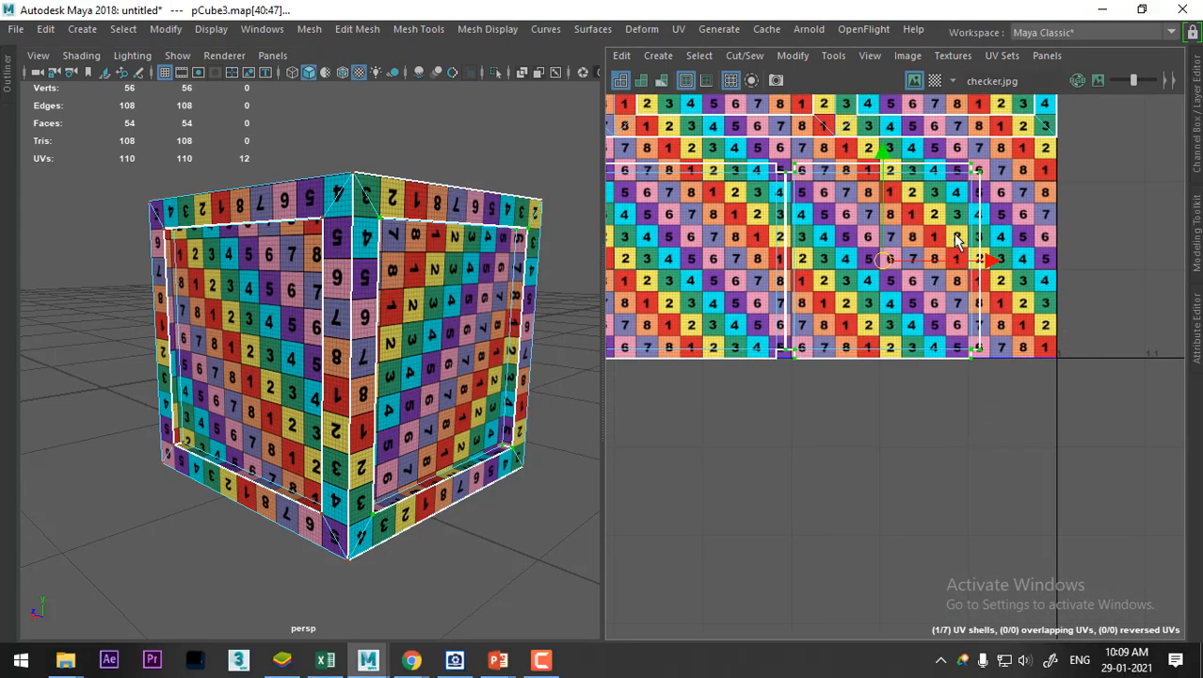
shift+right_drag(957, 241, 953, 235)
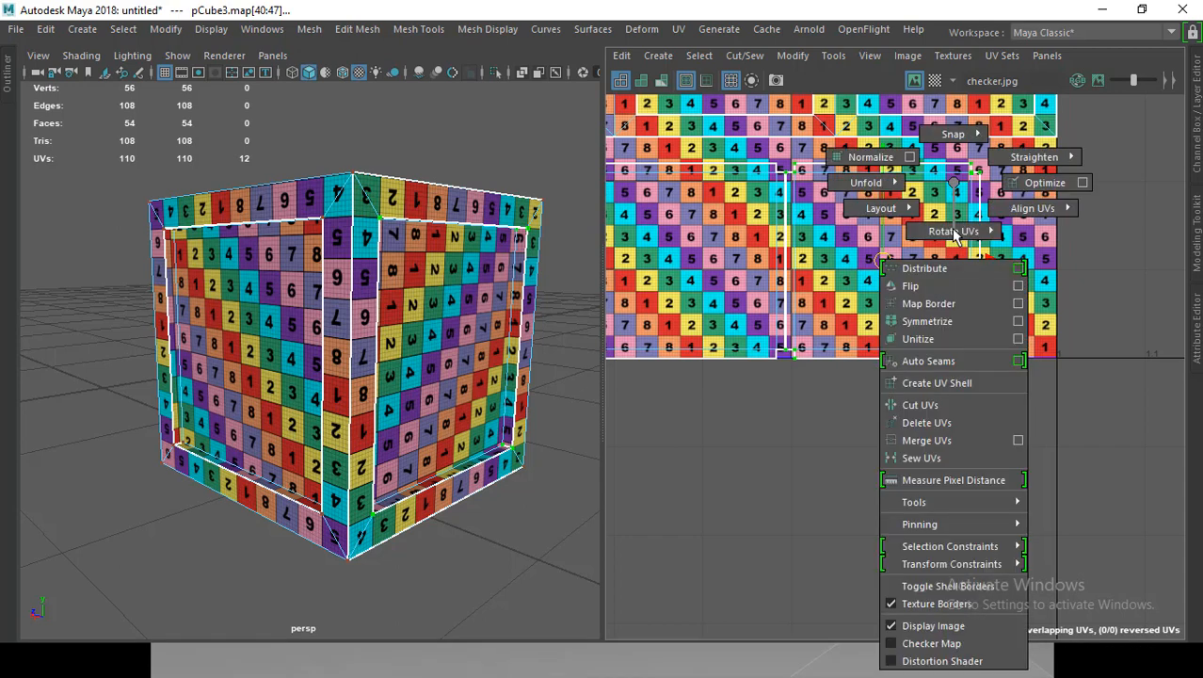
shift+right_drag(954, 236, 1042, 241)
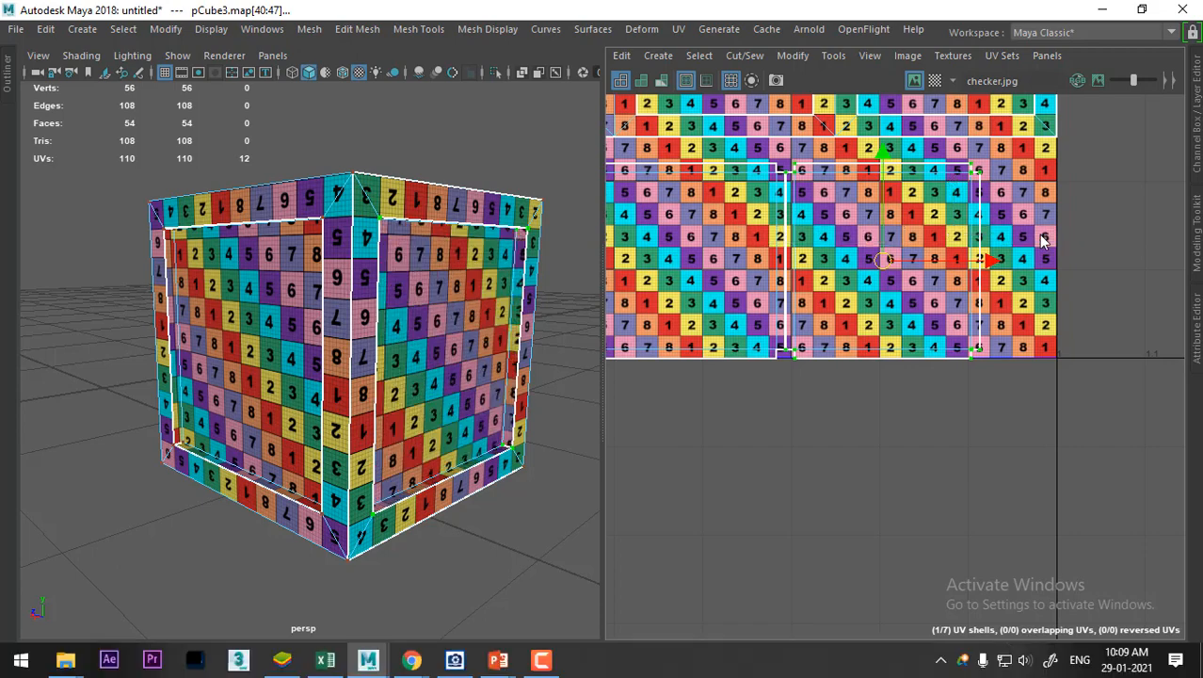
Select another inset panel's face with sideways numbers and rotate its UVs until the checker numbers read upright
alt+drag(433, 441, 253, 335)
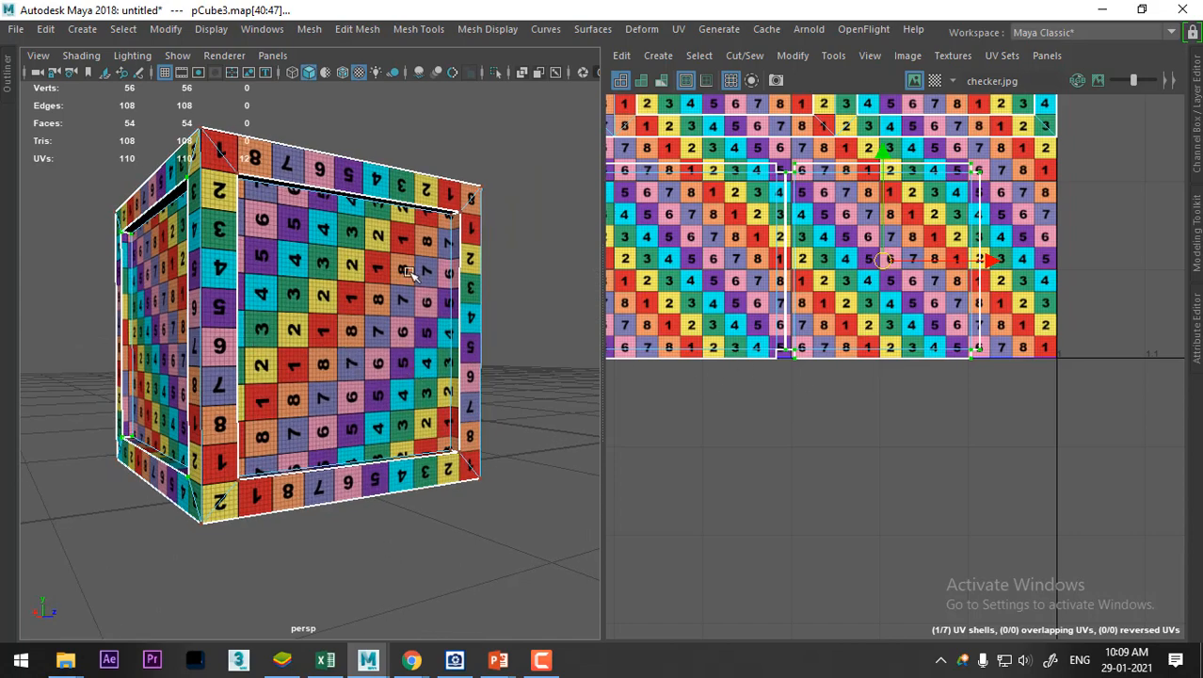
right_drag(408, 270, 410, 209)
click(369, 282)
alt+middle_drag(855, 319, 1040, 390)
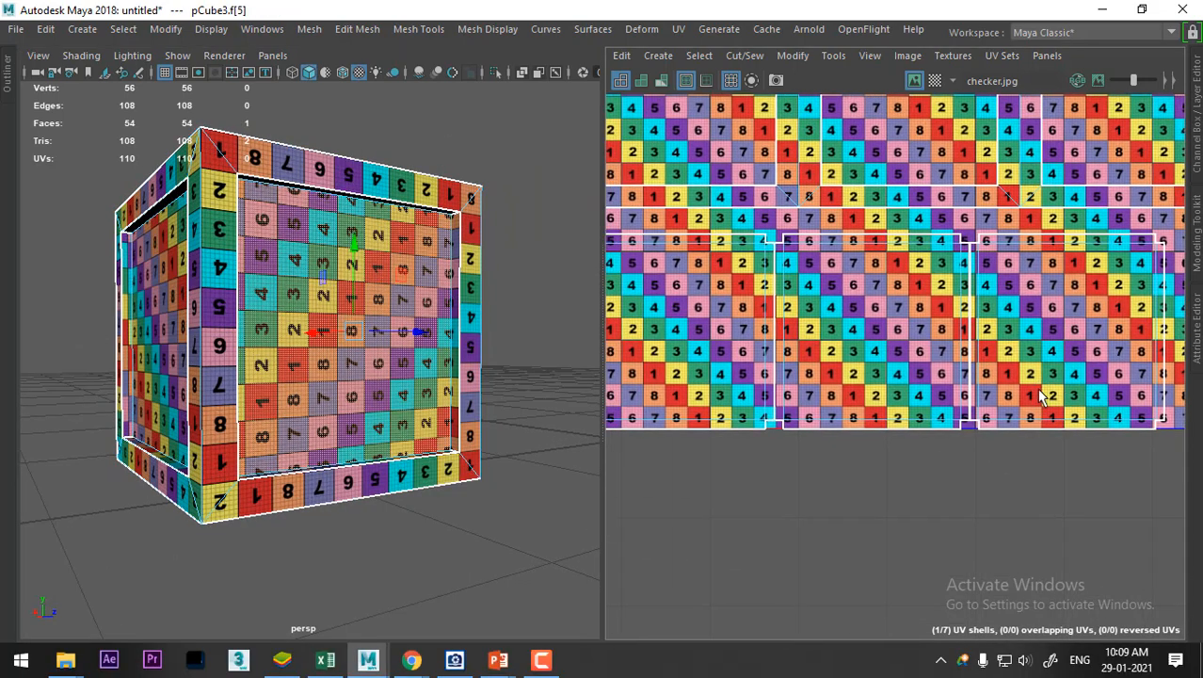
scroll(881, 349, up, 5)
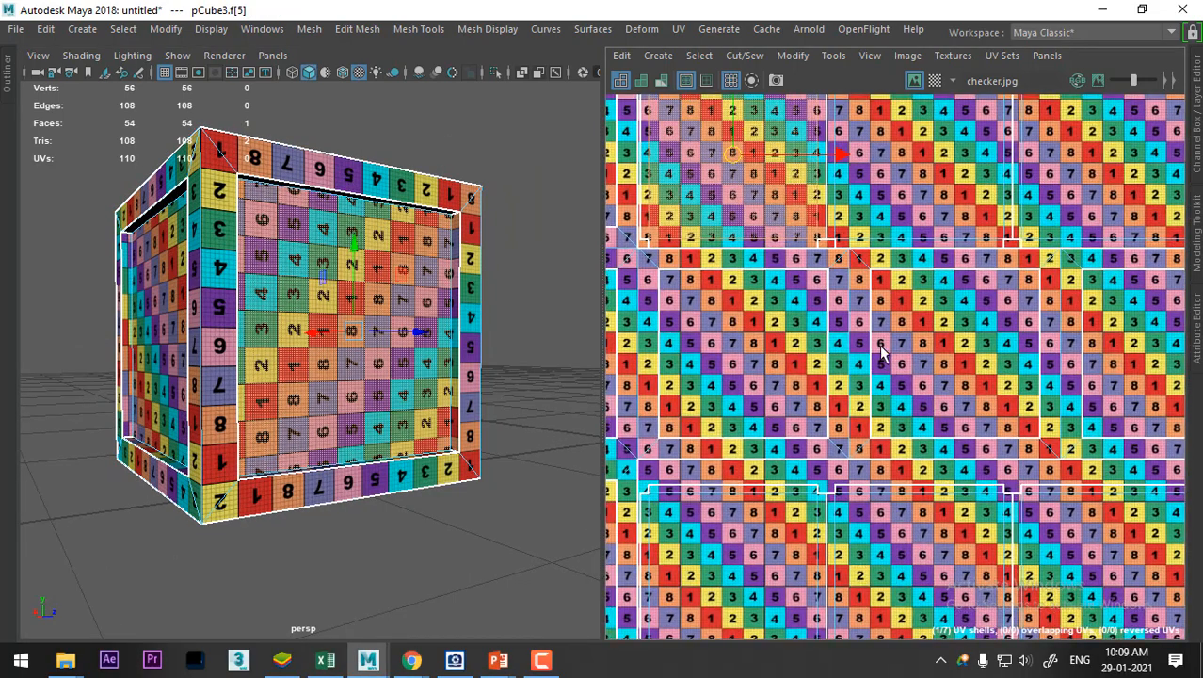
scroll(881, 349, down, 1)
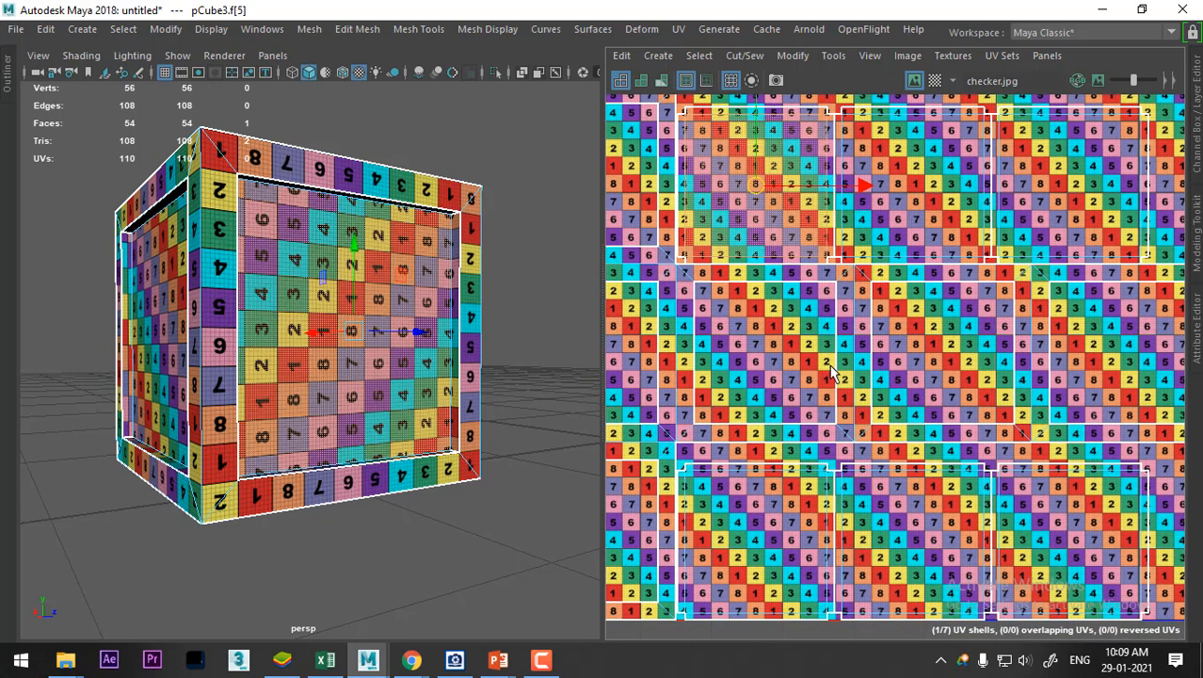
shift+right_drag(797, 181, 888, 238)
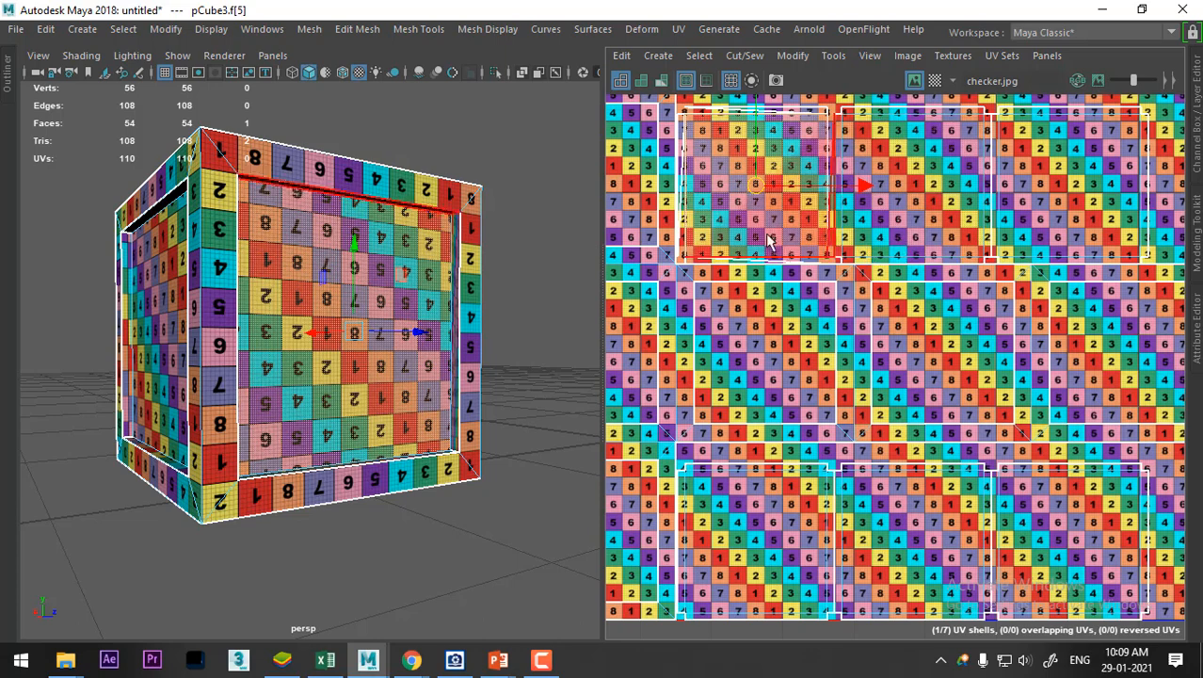
shift+right_drag(756, 193, 870, 250)
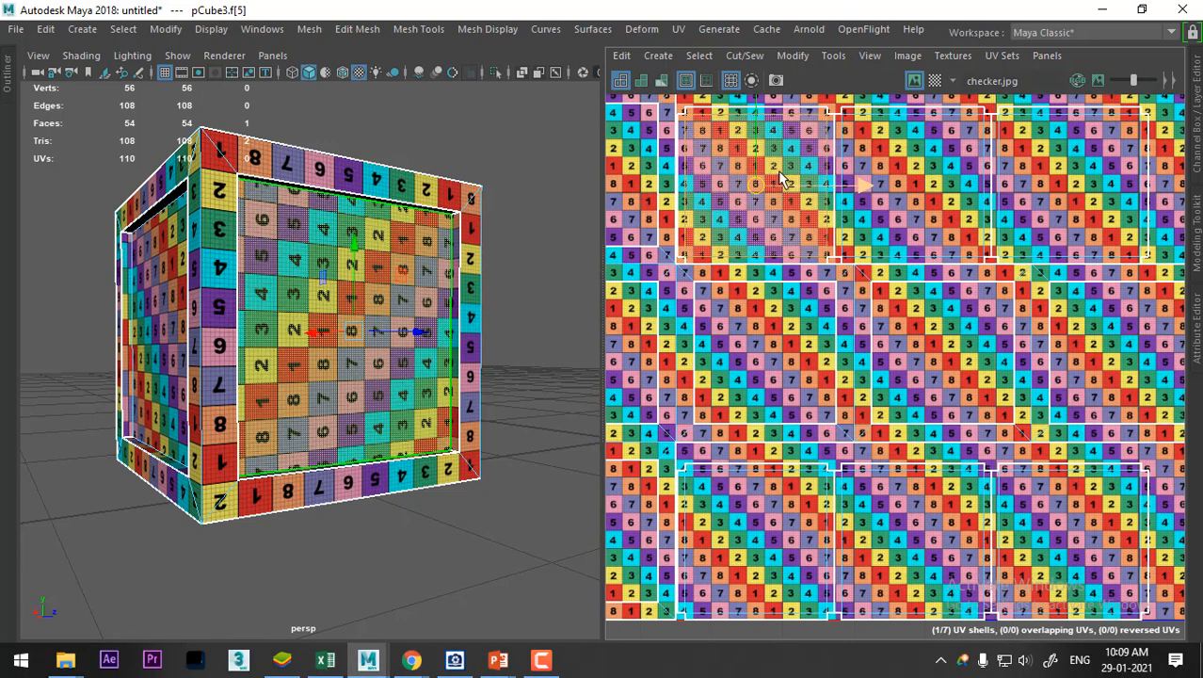
shift+right_drag(781, 163, 668, 215)
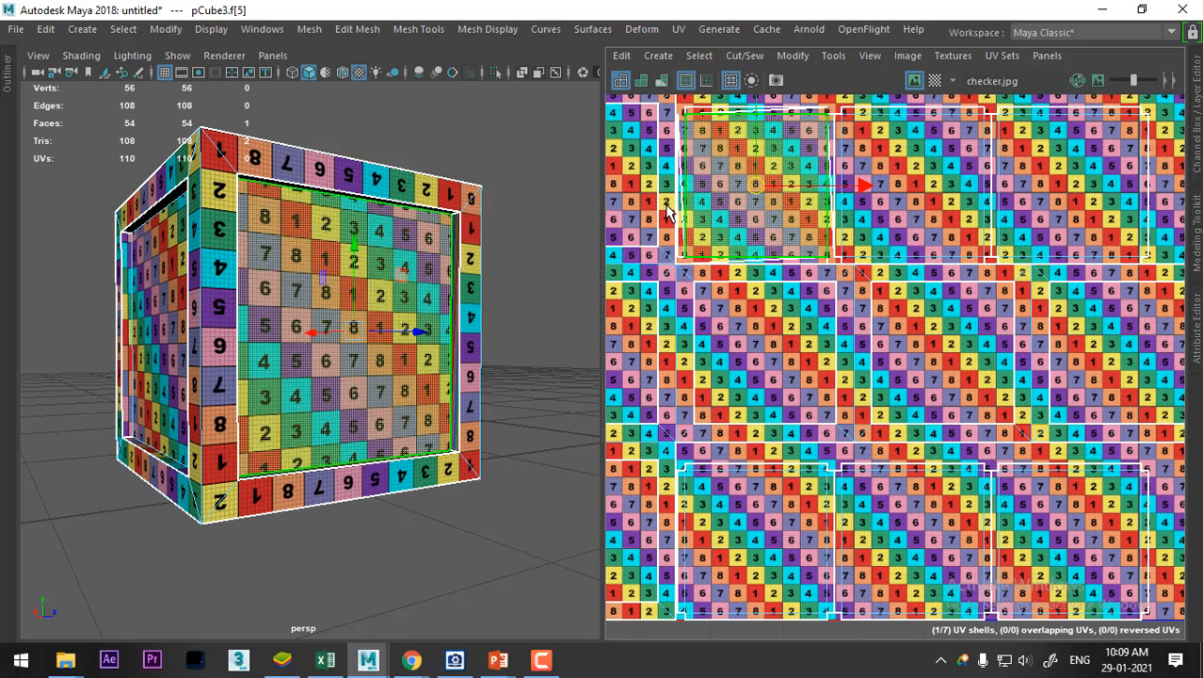
Select the face of the next inset panel with sideways numbers and switch the UV Editor to UV selection
alt+drag(399, 386, 189, 373)
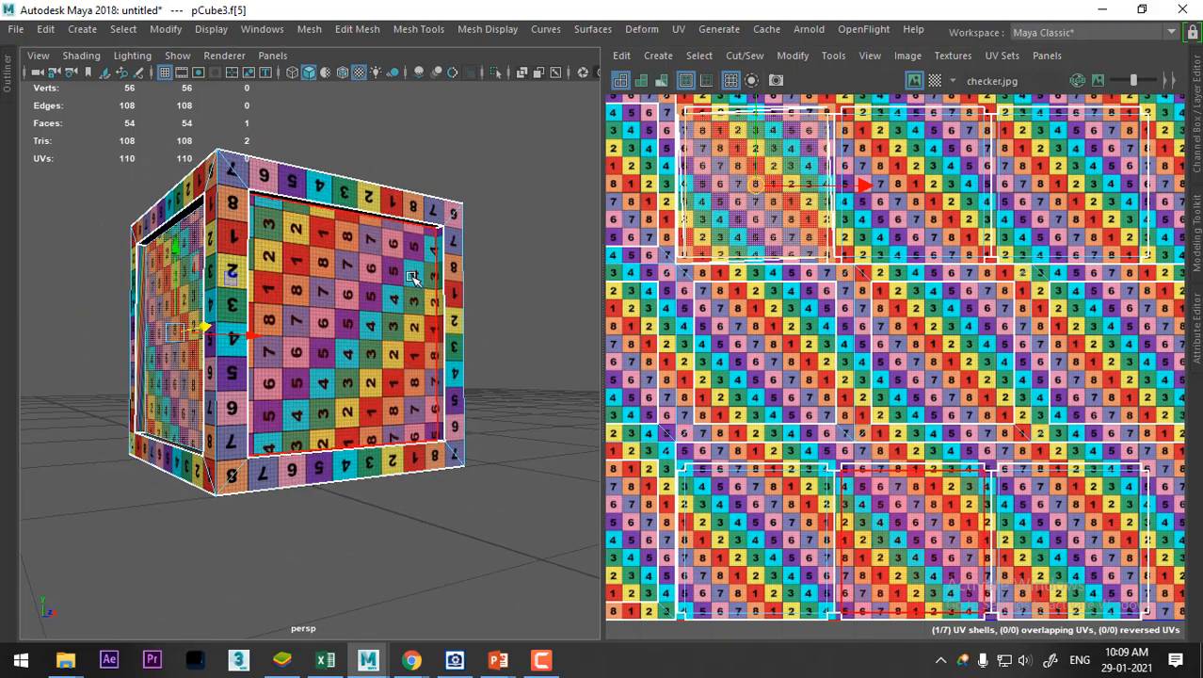
right_drag(406, 272, 425, 204)
click(346, 273)
scroll(793, 232, down, 3)
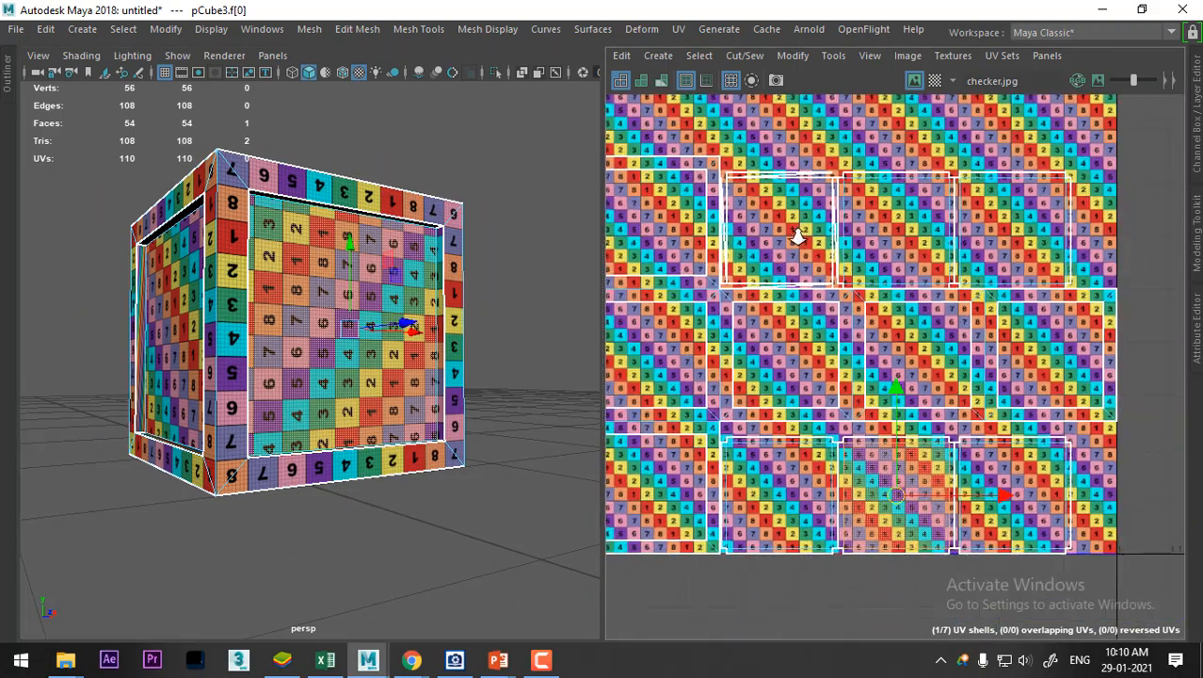
alt+middle_drag(891, 498, 868, 378)
right_drag(890, 413, 943, 417)
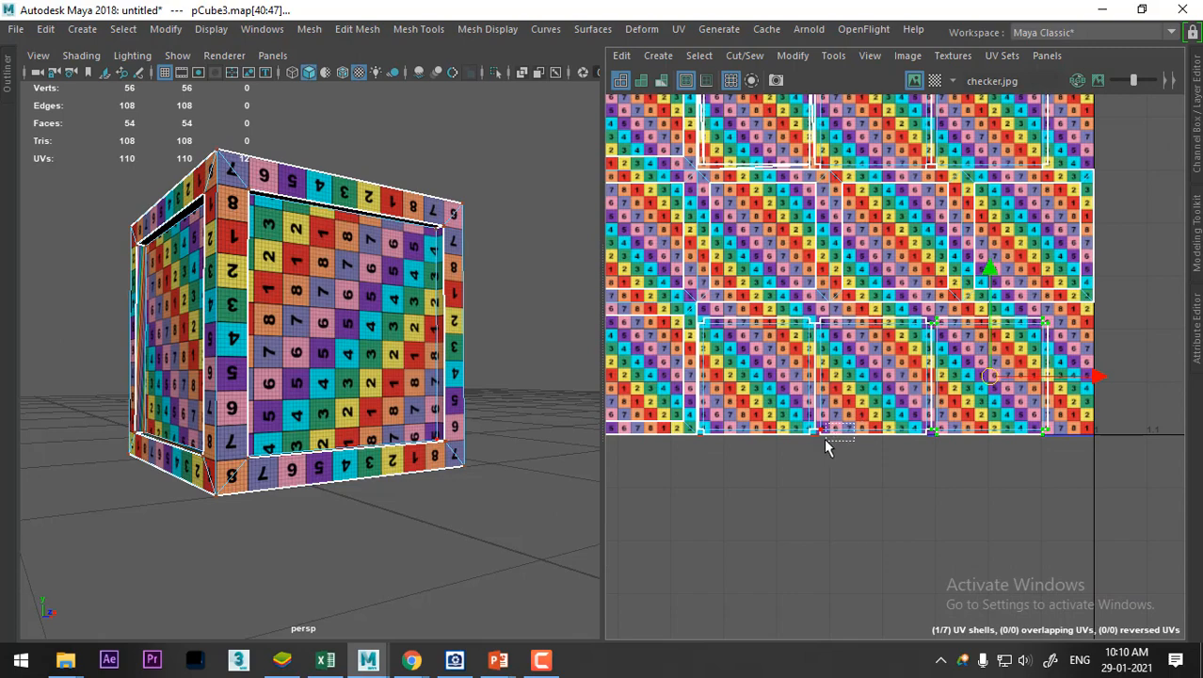
Clear the UV selection and hide the checker image behind the shells in the UV Editor
click(831, 420)
alt+right_drag(841, 478, 870, 497)
alt+right_drag(857, 235, 883, 251)
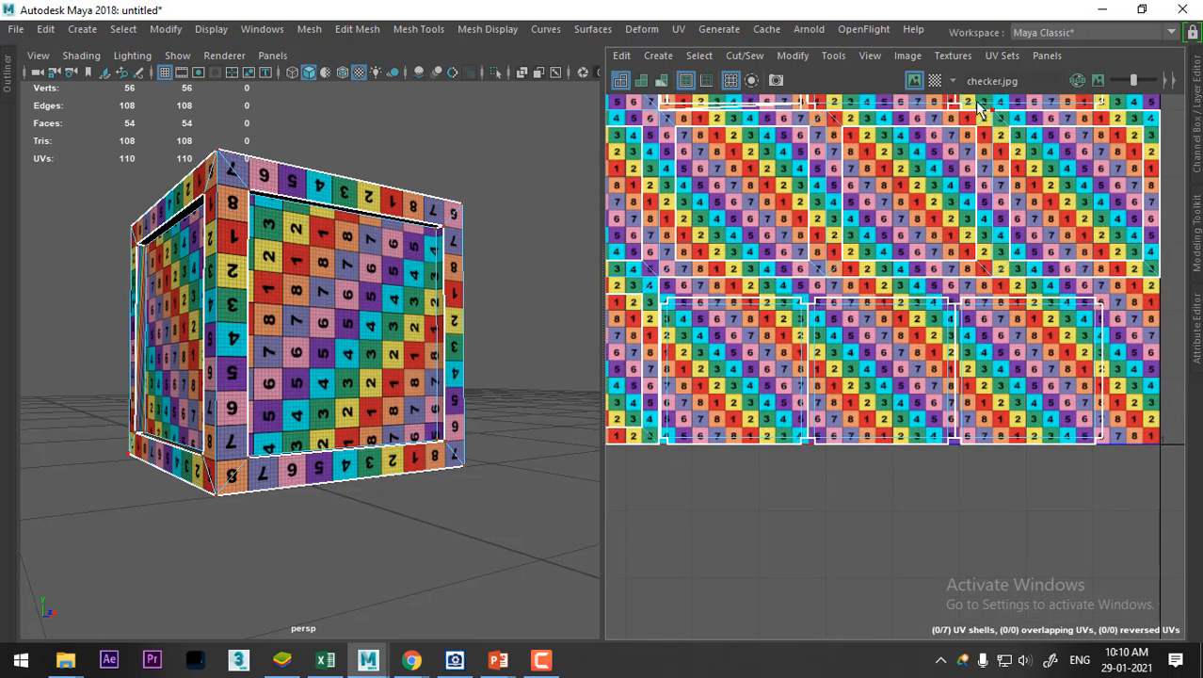
click(915, 80)
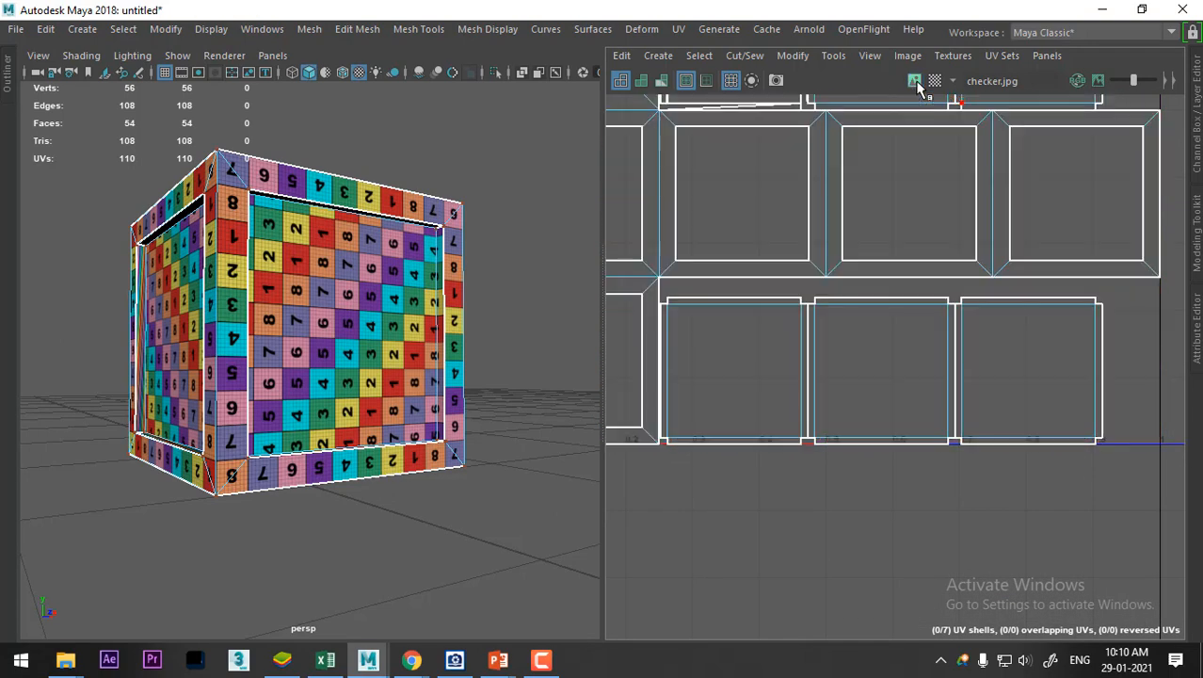
click(914, 81)
click(914, 81)
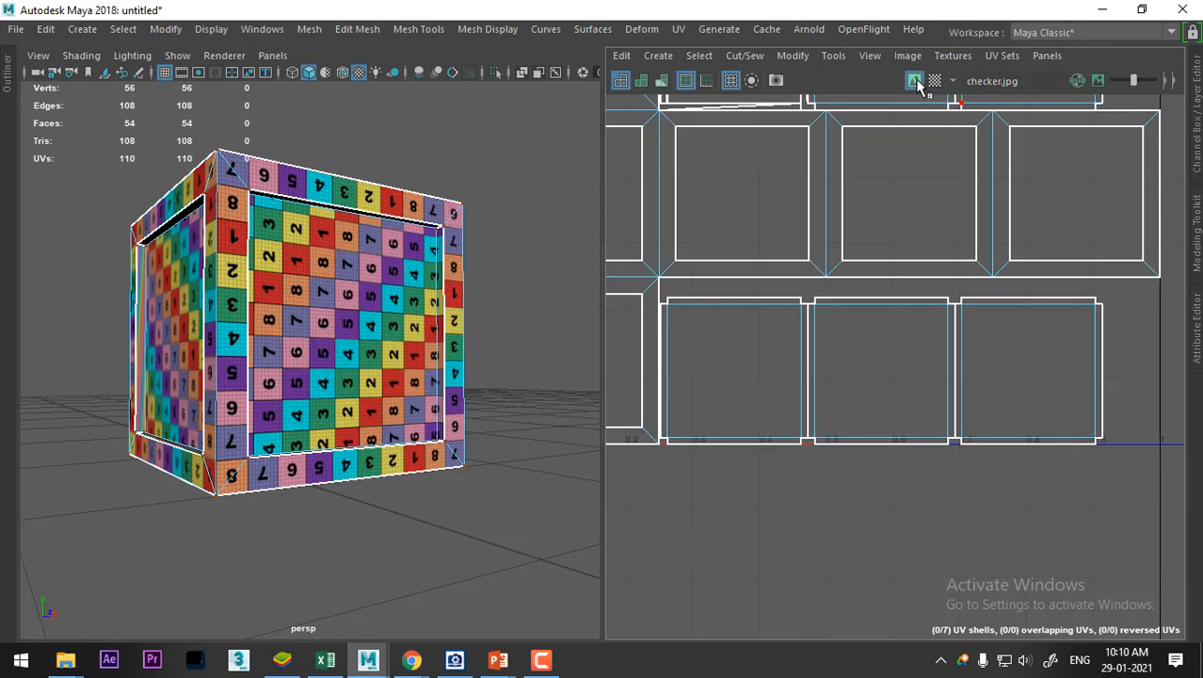
click(917, 85)
Select the whole UV shell of the middle panel in the lower row and rotate it so its checker numbers read upright
scroll(761, 407, up, 3)
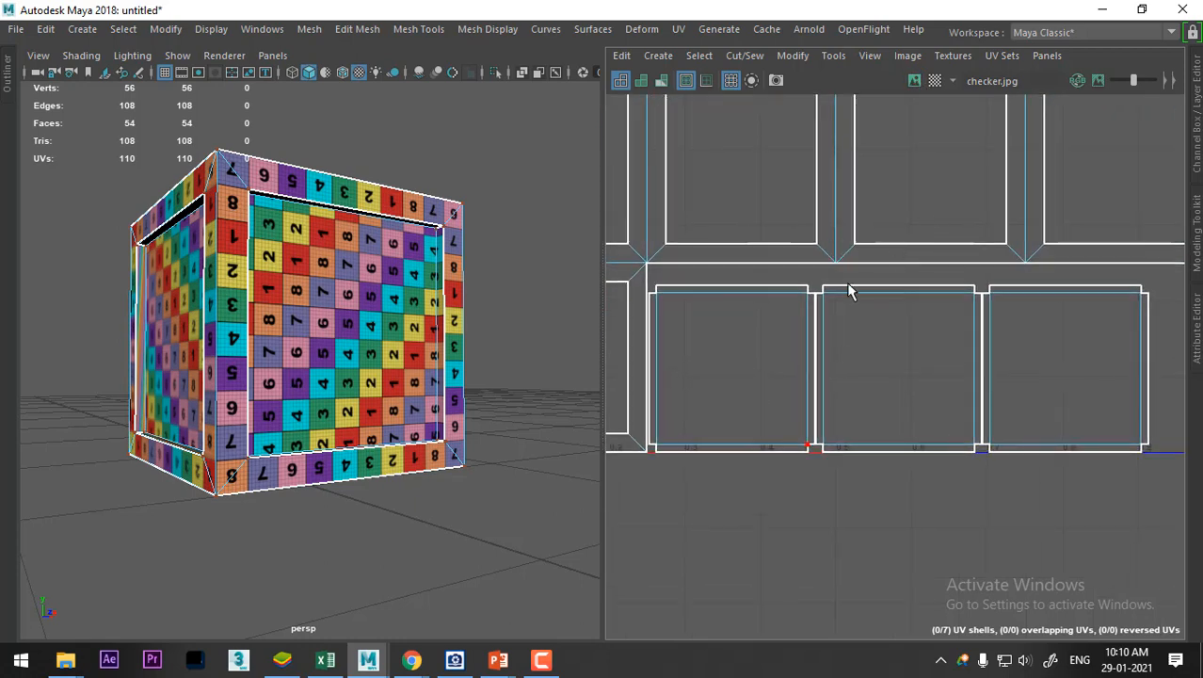
alt+middle_drag(846, 283, 845, 188)
scroll(843, 160, down, 1)
right_click(864, 338)
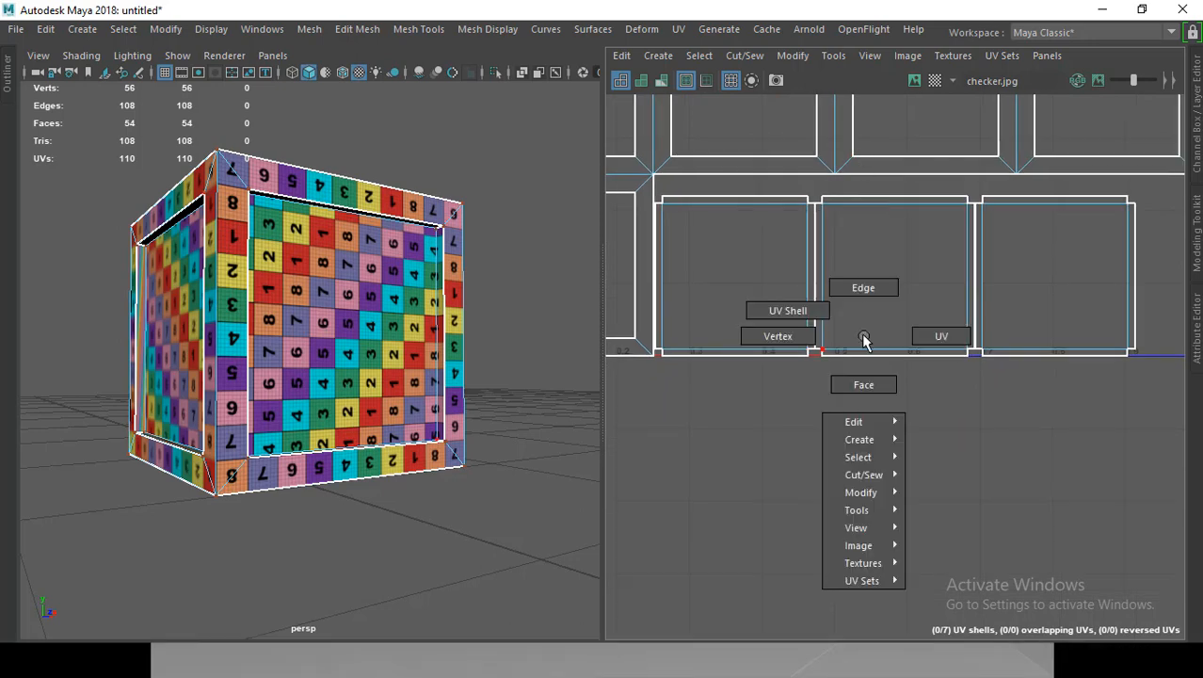
right_drag(864, 339, 932, 329)
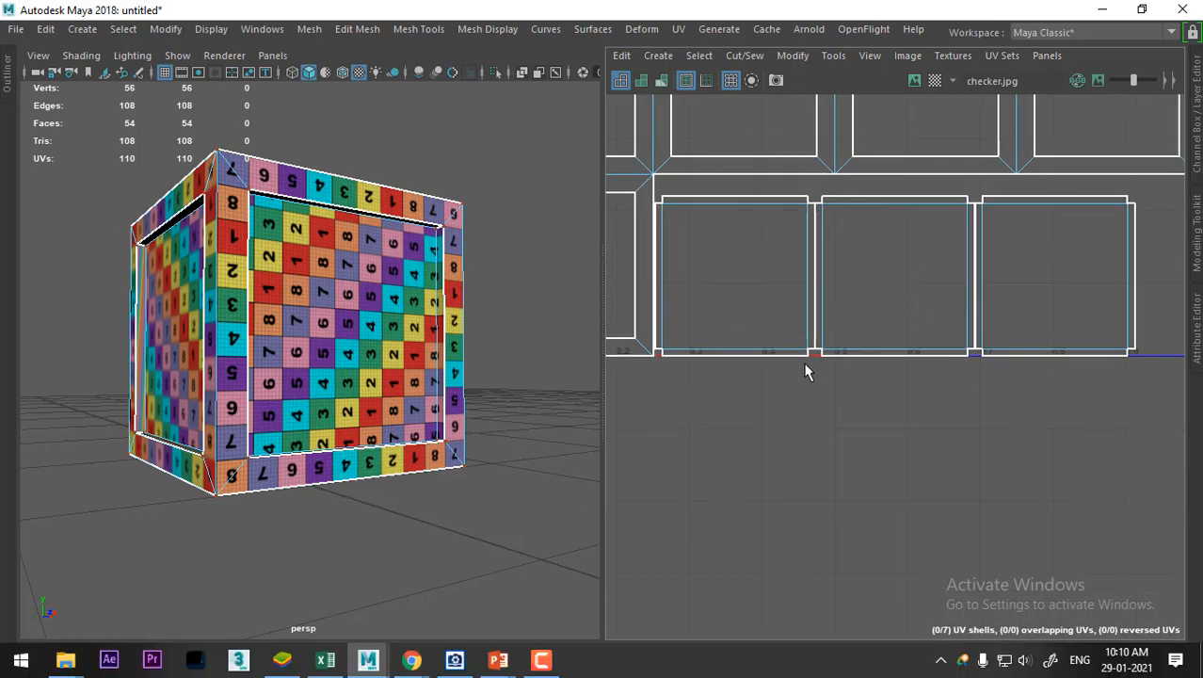
click(834, 361)
shift+right_drag(787, 324, 836, 352)
shift+right_drag(881, 182, 785, 257)
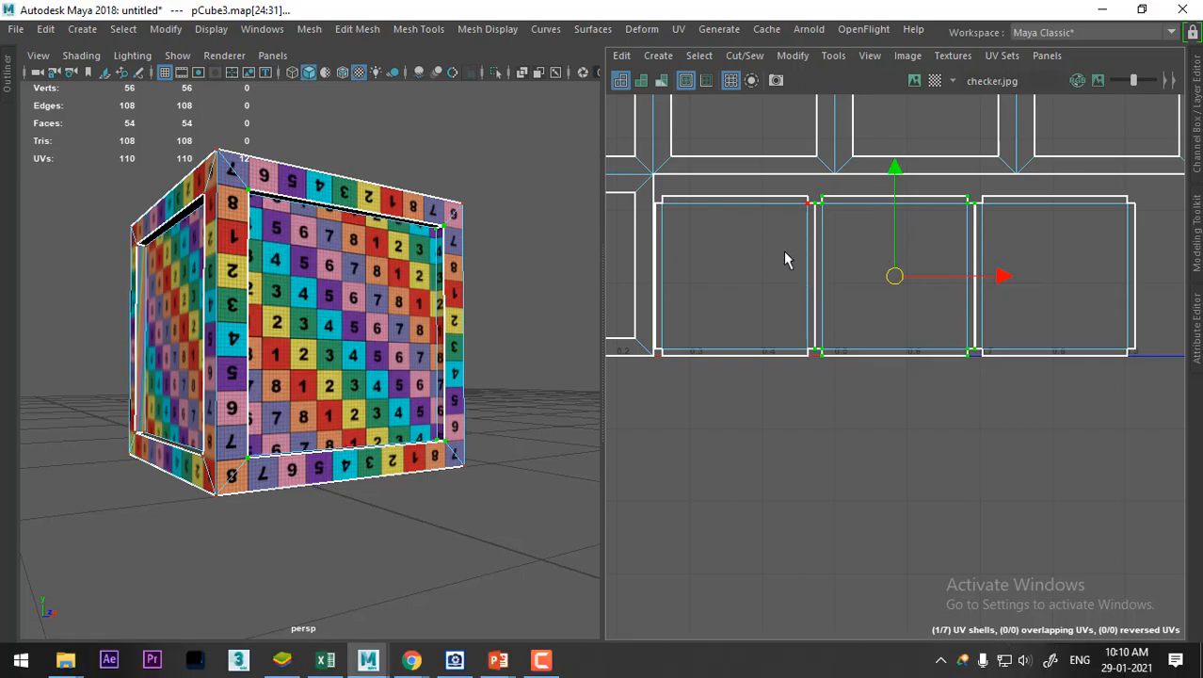
Select the whole UV shell of the crate's outer frame and rotate it 180° so the frame's checker numbers read upright
alt+drag(310, 417, 720, 451)
alt+drag(393, 418, 303, 421)
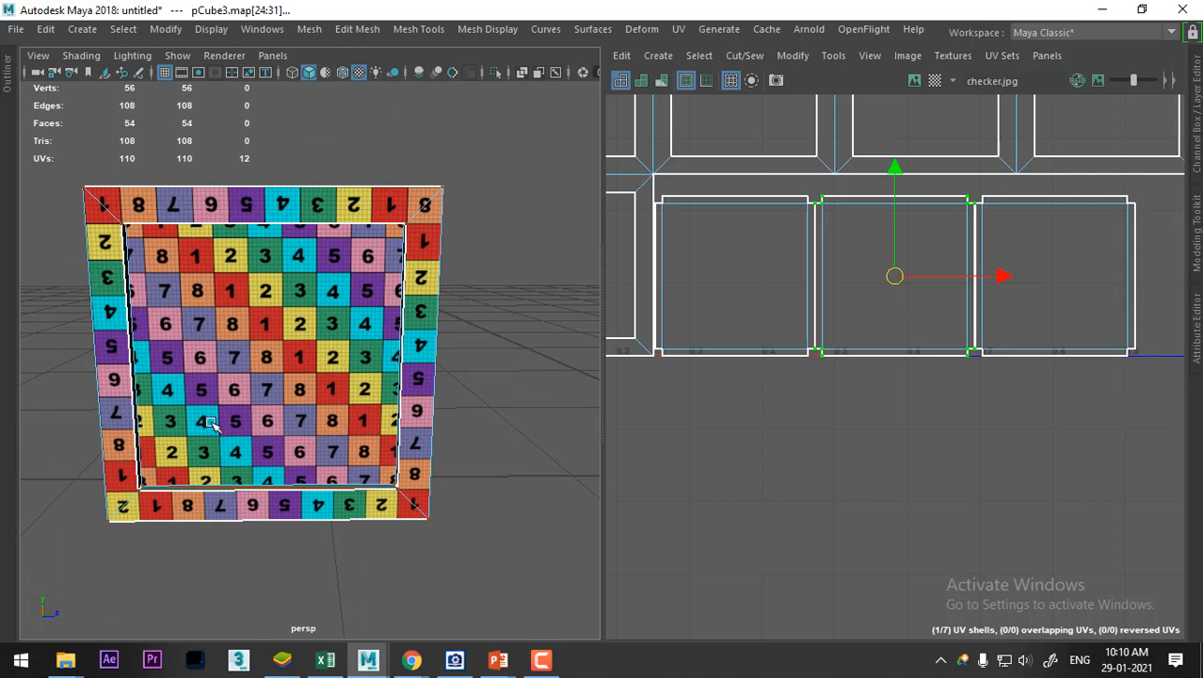
alt+middle_drag(376, 370, 501, 372)
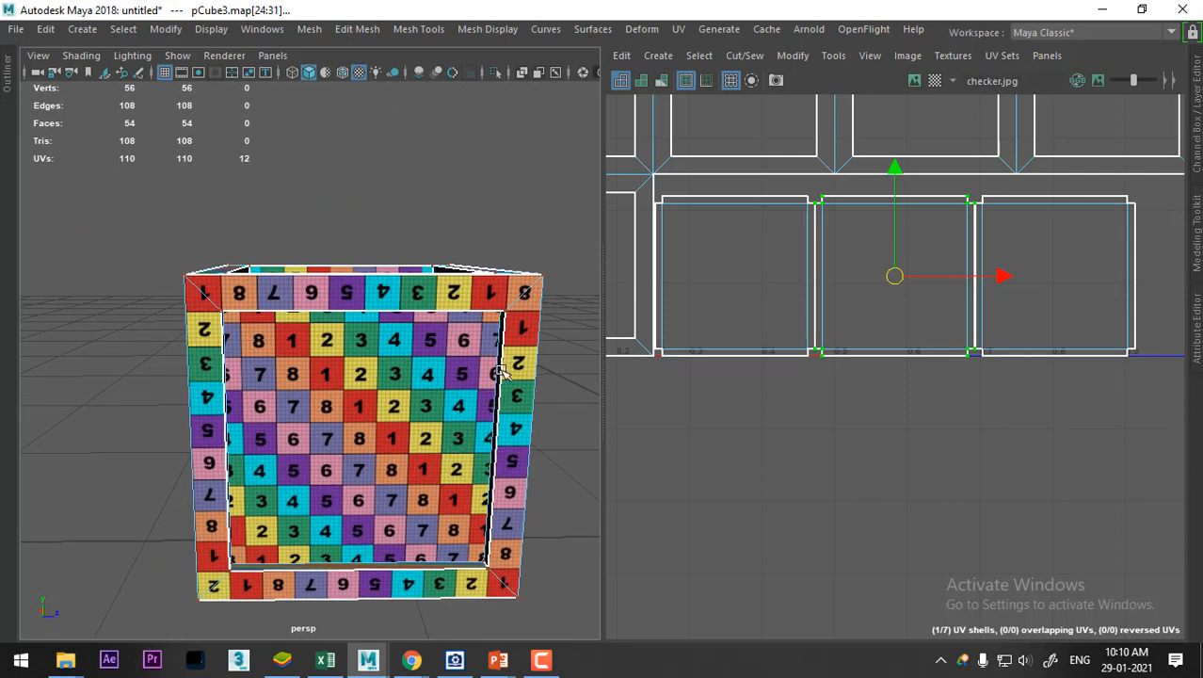
alt+middle_drag(794, 322, 822, 500)
alt+right_drag(822, 494, 774, 452)
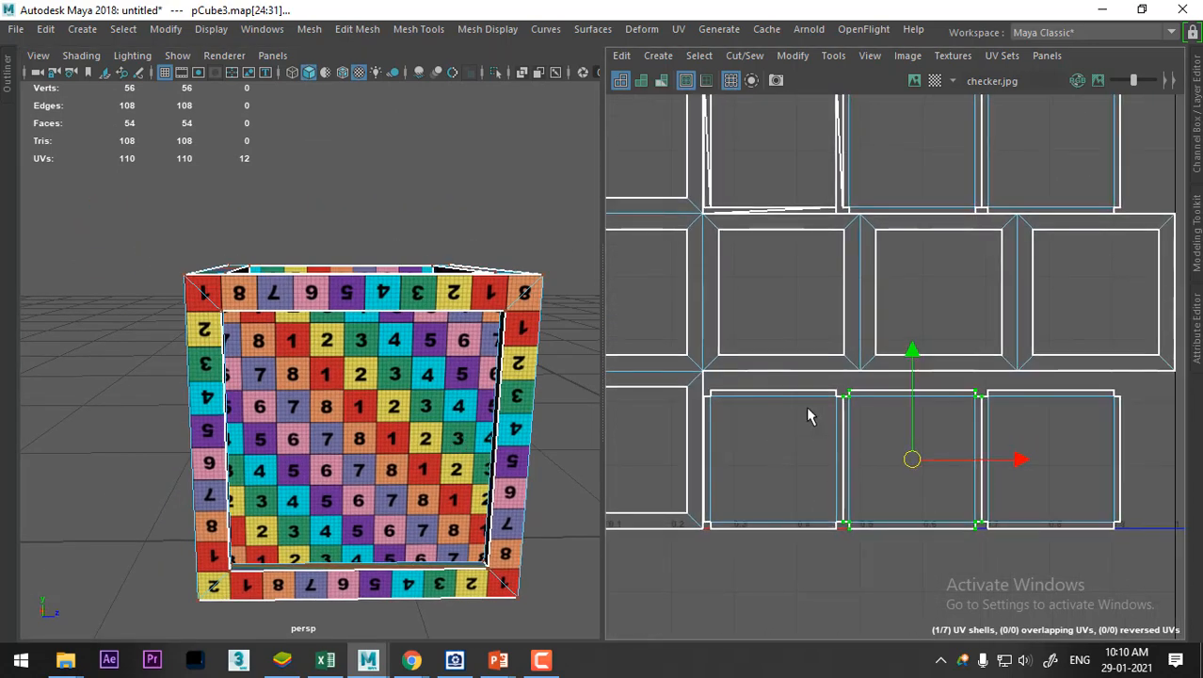
alt+right_drag(807, 407, 793, 283)
right_drag(1112, 340, 1156, 343)
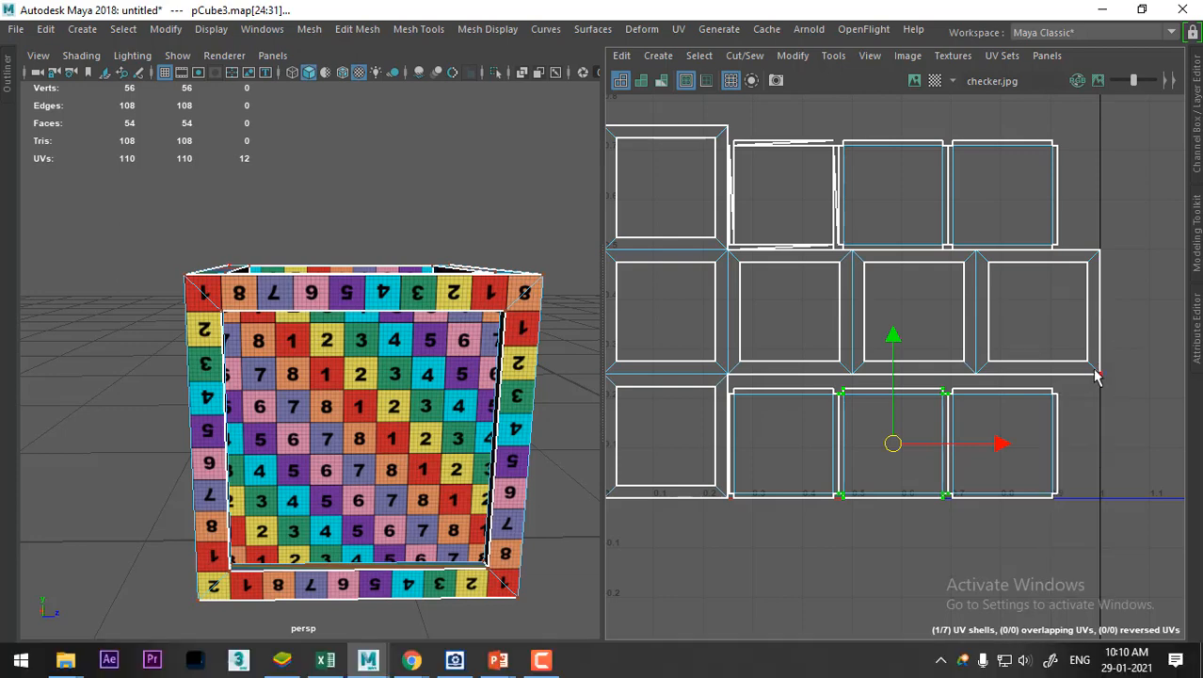
click(1098, 373)
ctrl+right_drag(1013, 363, 1090, 386)
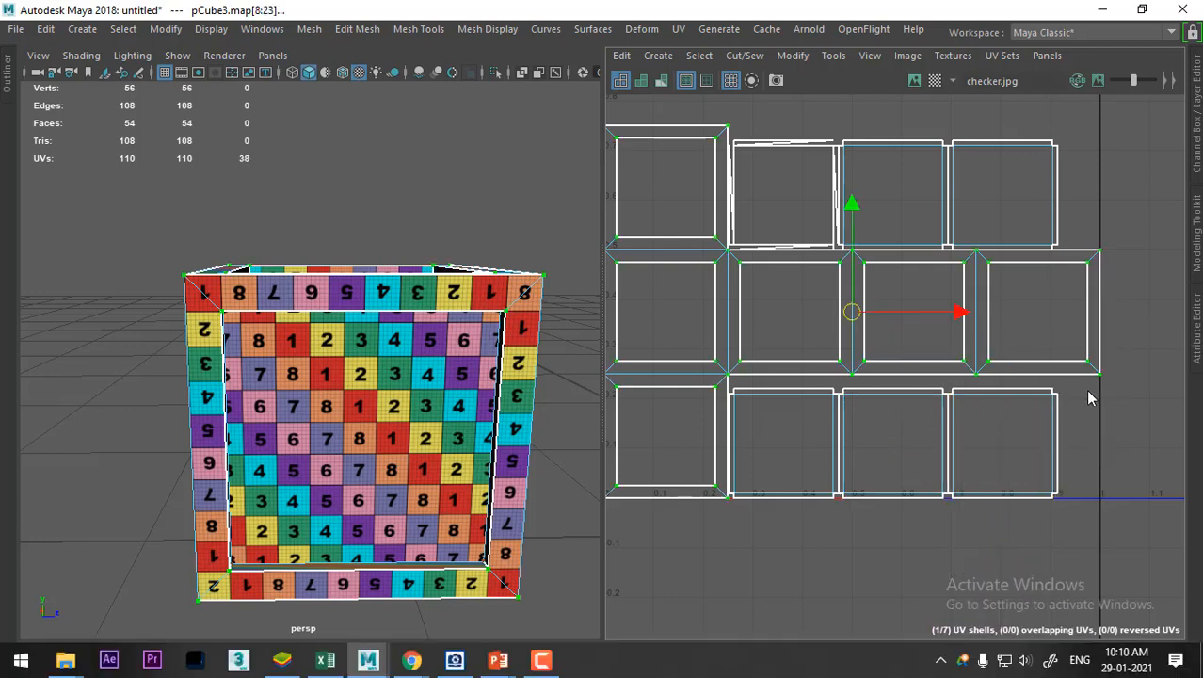
shift+right_drag(910, 183, 997, 247)
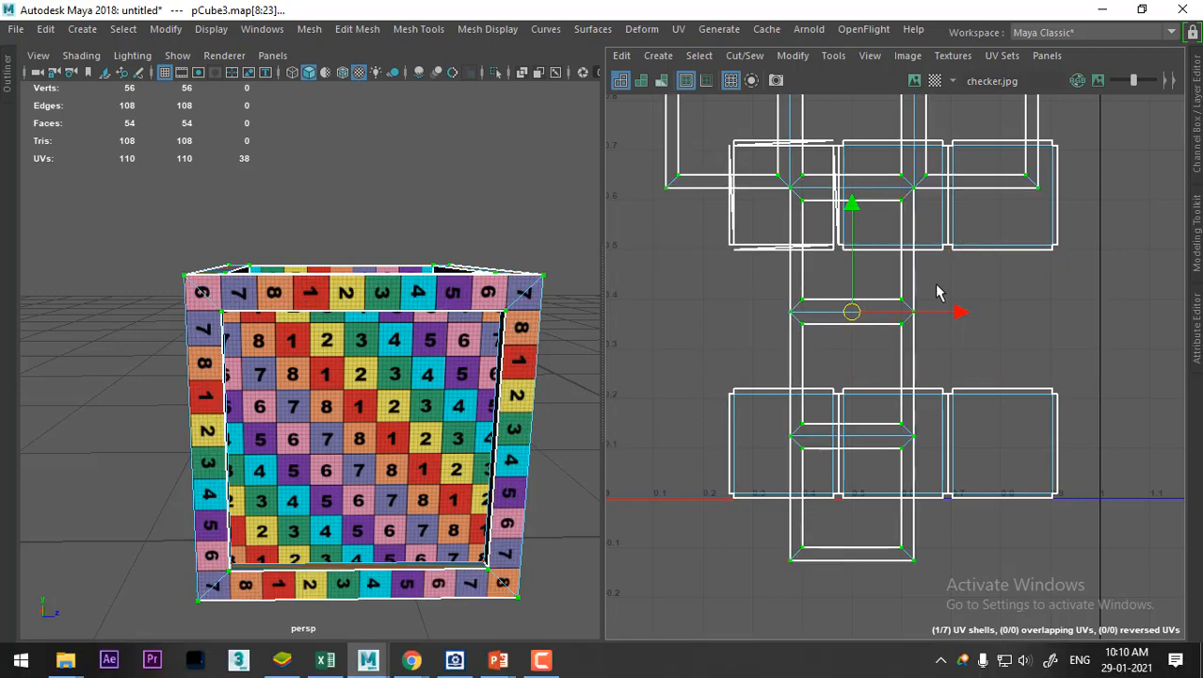
shift+right_drag(868, 297, 956, 232)
shift+right_drag(883, 181, 1021, 250)
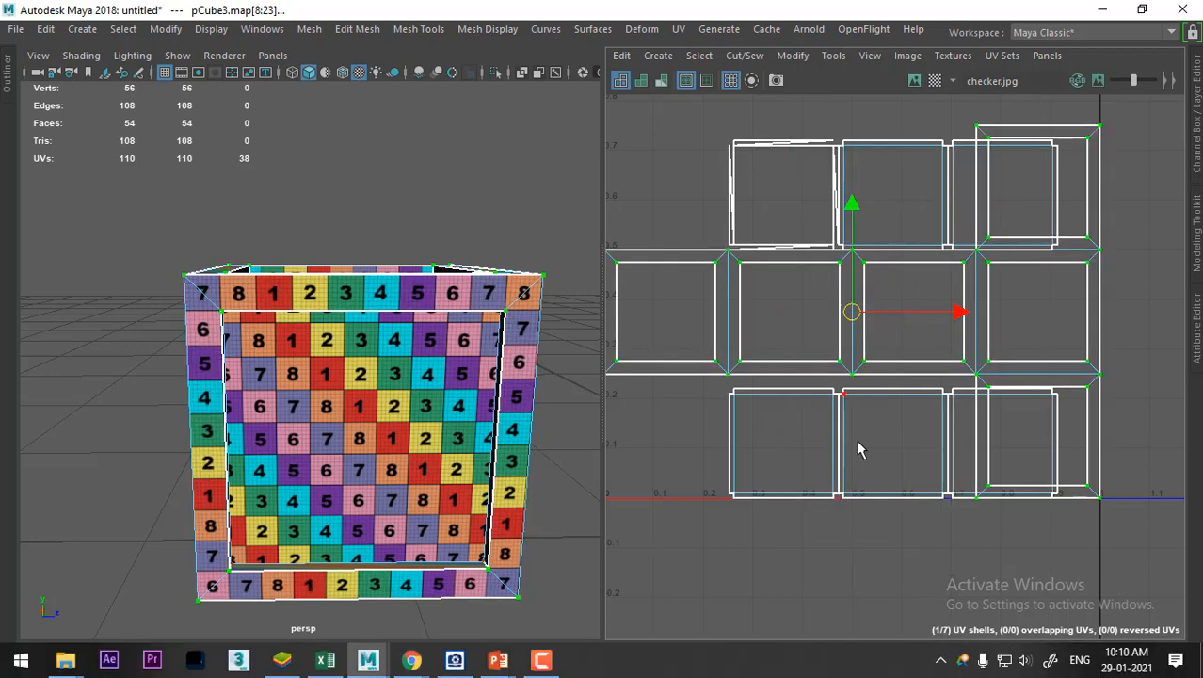
Move the frame's UV shell along U until it no longer overlaps the rows of inset panel shells
alt+drag(449, 500, 240, 345)
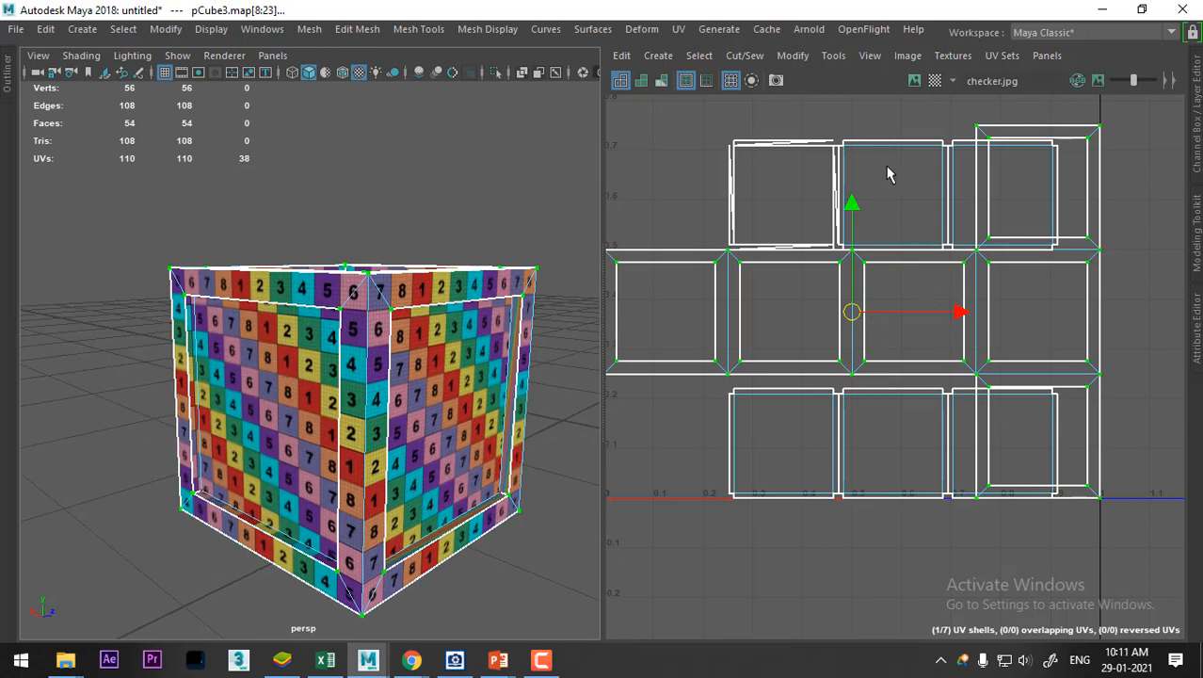
right_drag(889, 175, 979, 177)
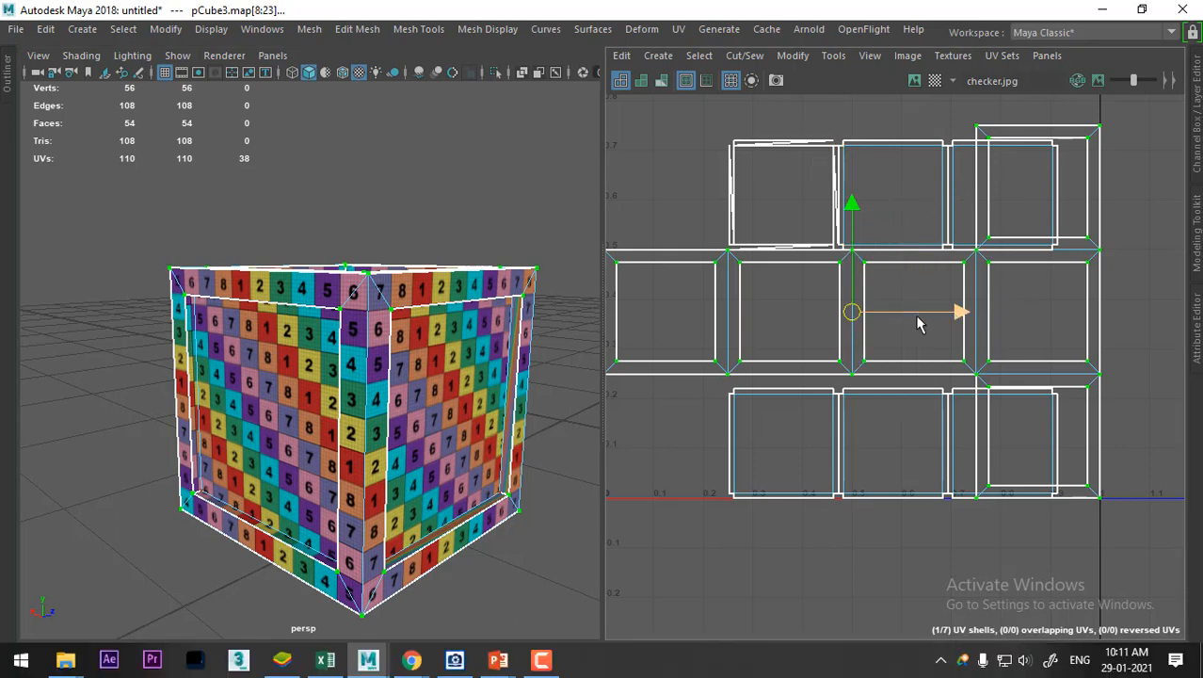
drag(960, 315, 1082, 320)
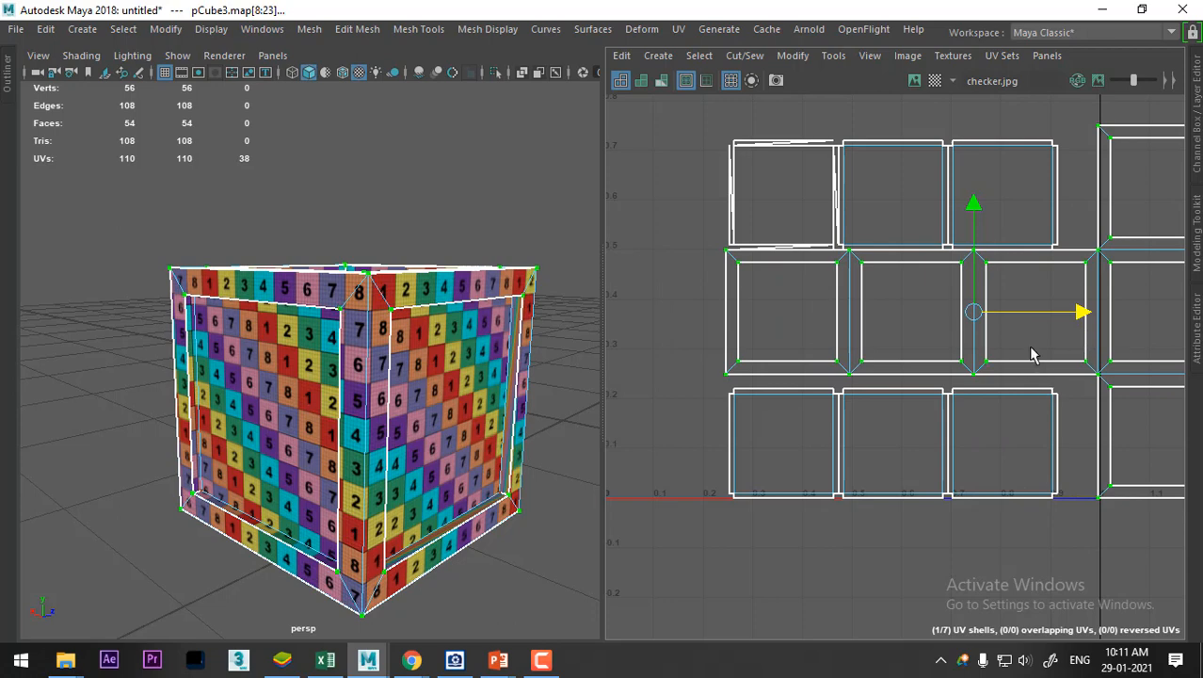
Select all five faces of the inset panel with the skewed UV shell and apply an Automatic UV projection to them
alt+middle_drag(963, 293, 936, 371)
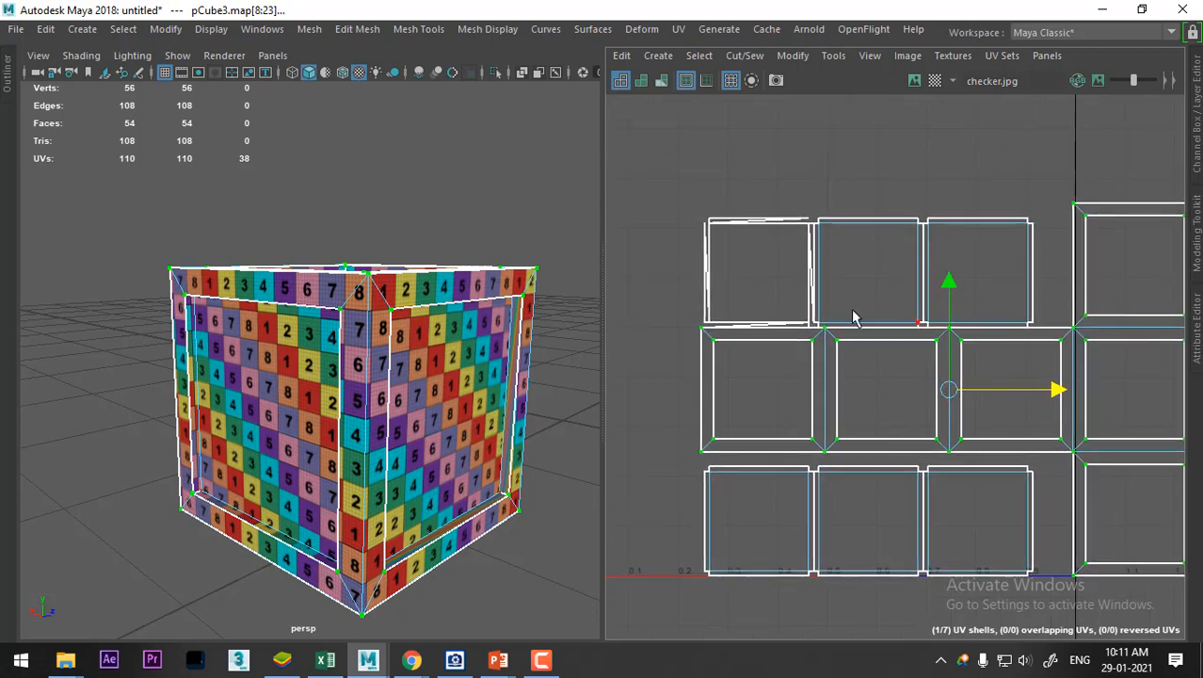
right_drag(717, 196, 720, 236)
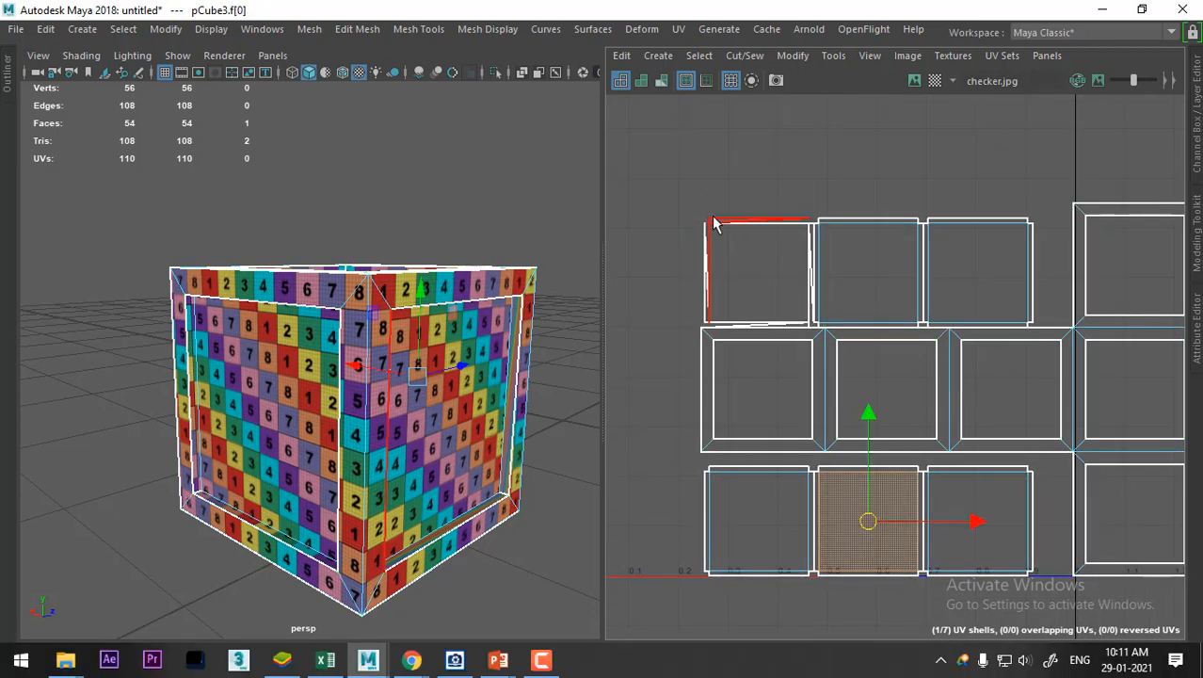
drag(688, 179, 734, 256)
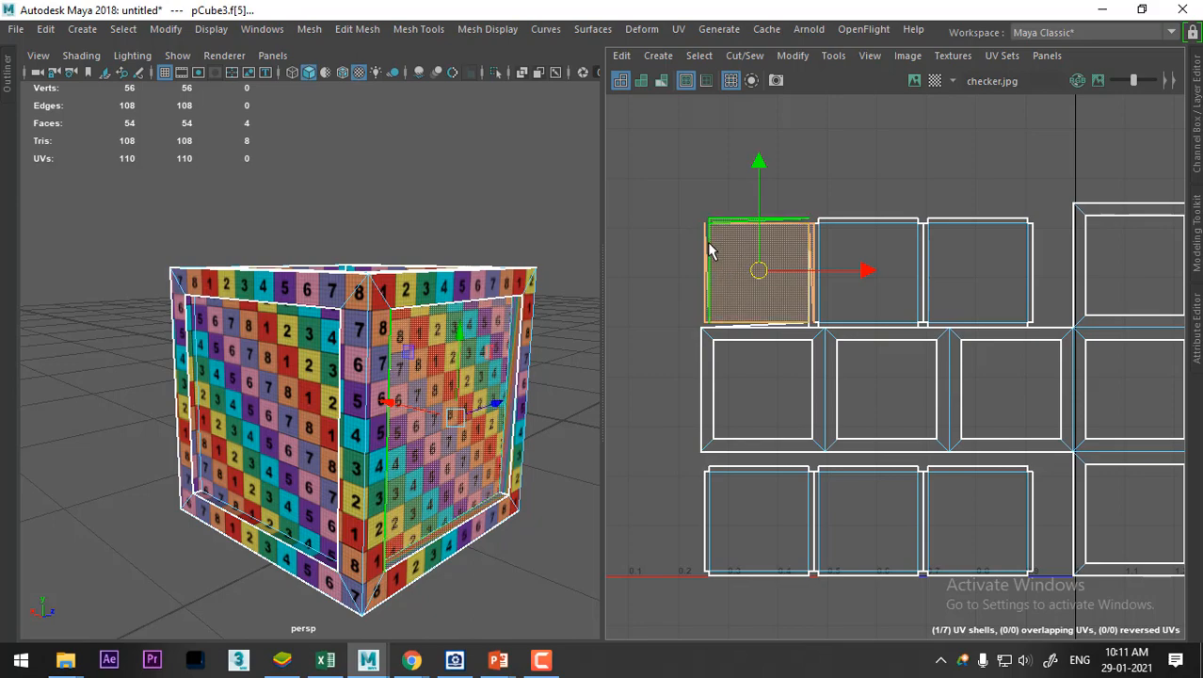
scroll(756, 247, up, 1)
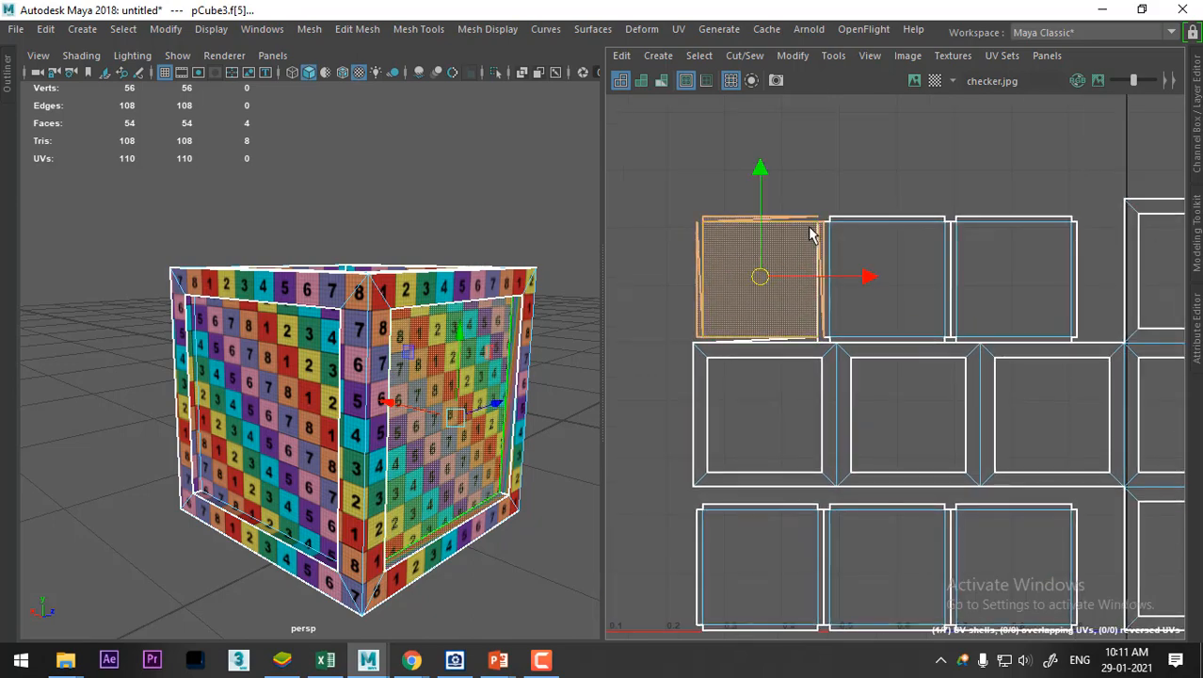
alt+middle_drag(759, 245, 896, 181)
alt+drag(469, 403, 408, 394)
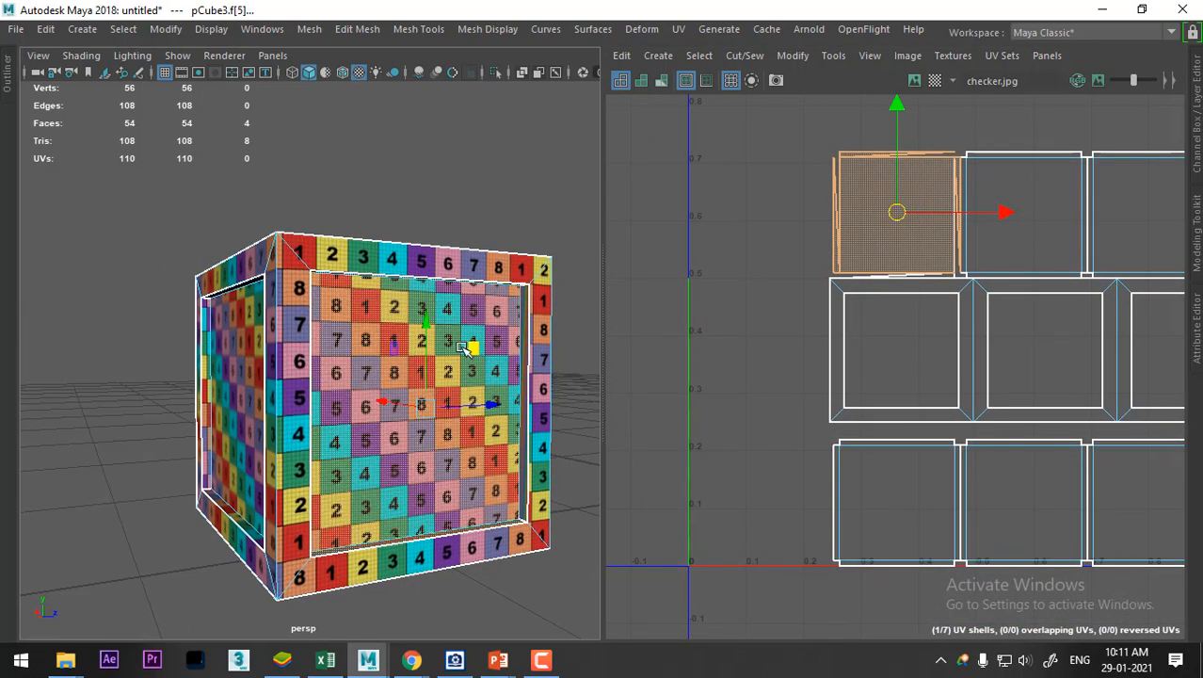
click(443, 414)
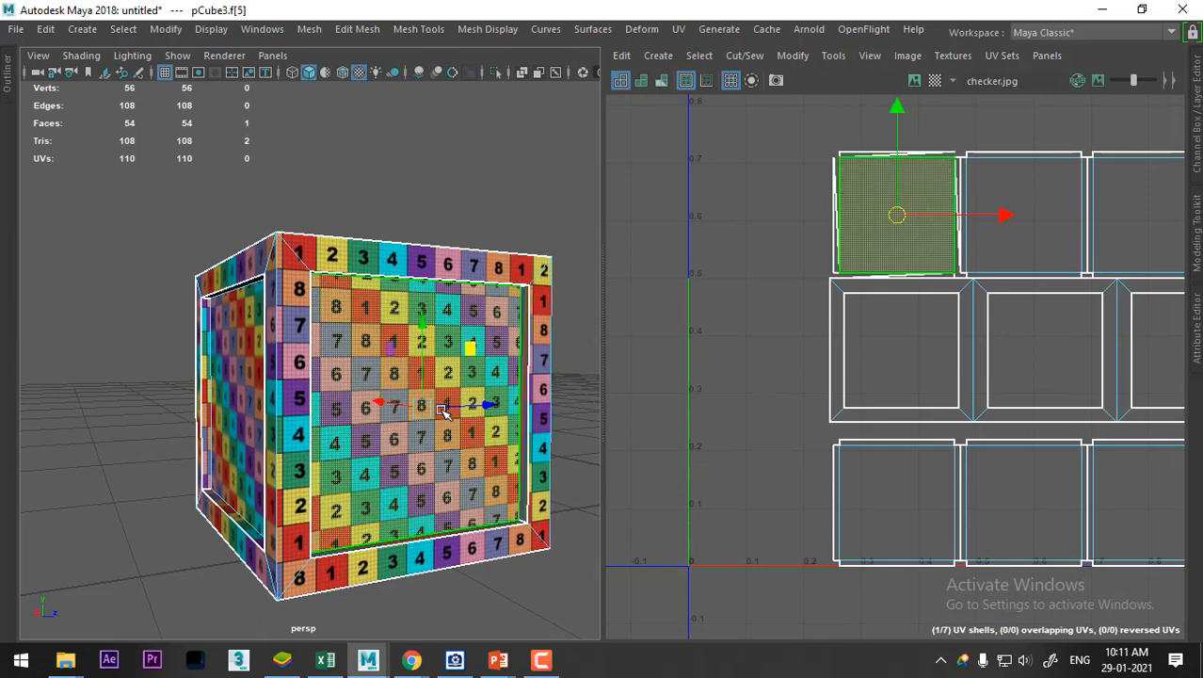
key(shift+period)
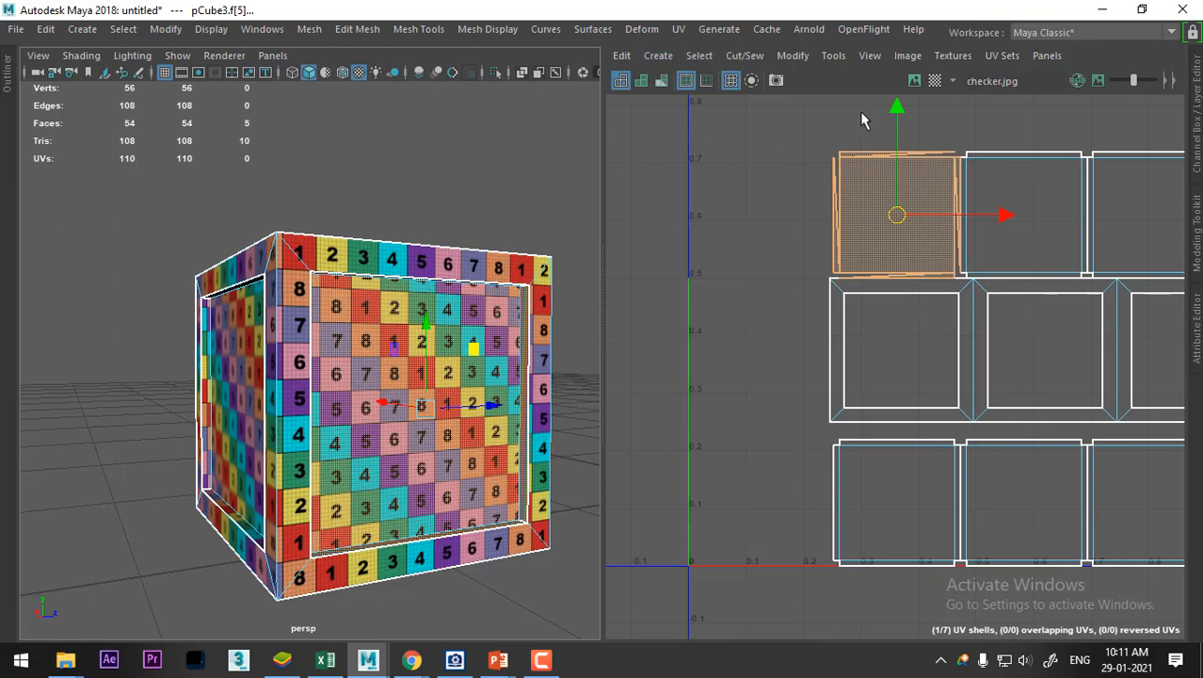
click(678, 29)
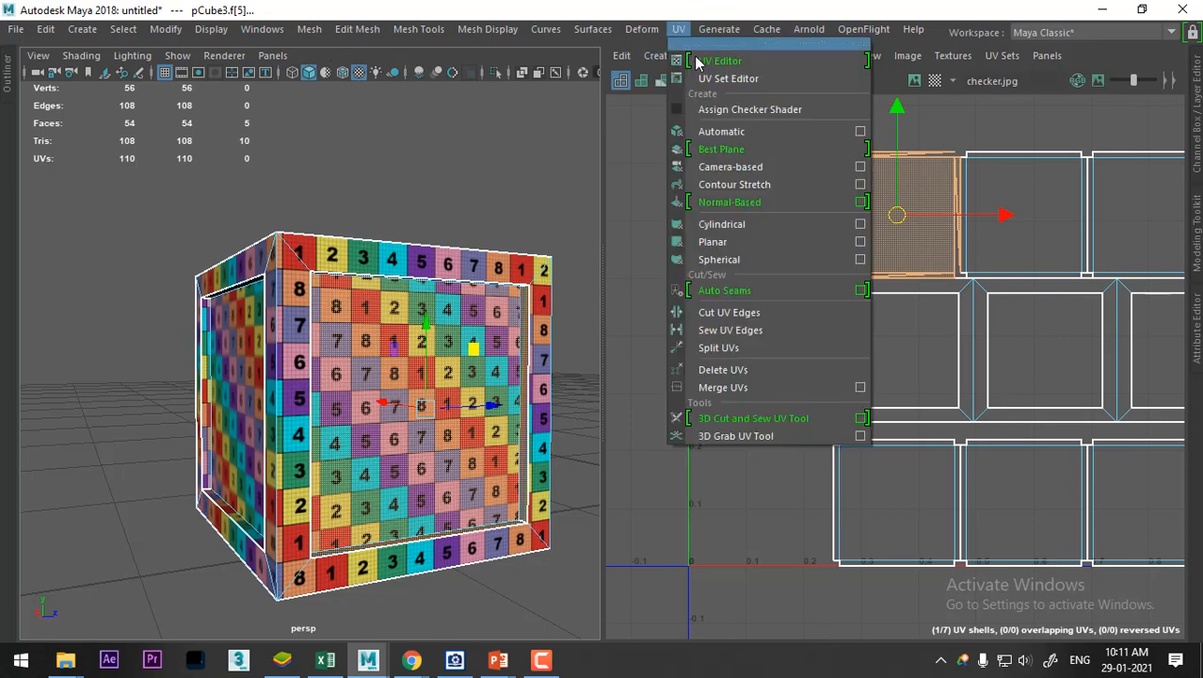
click(749, 131)
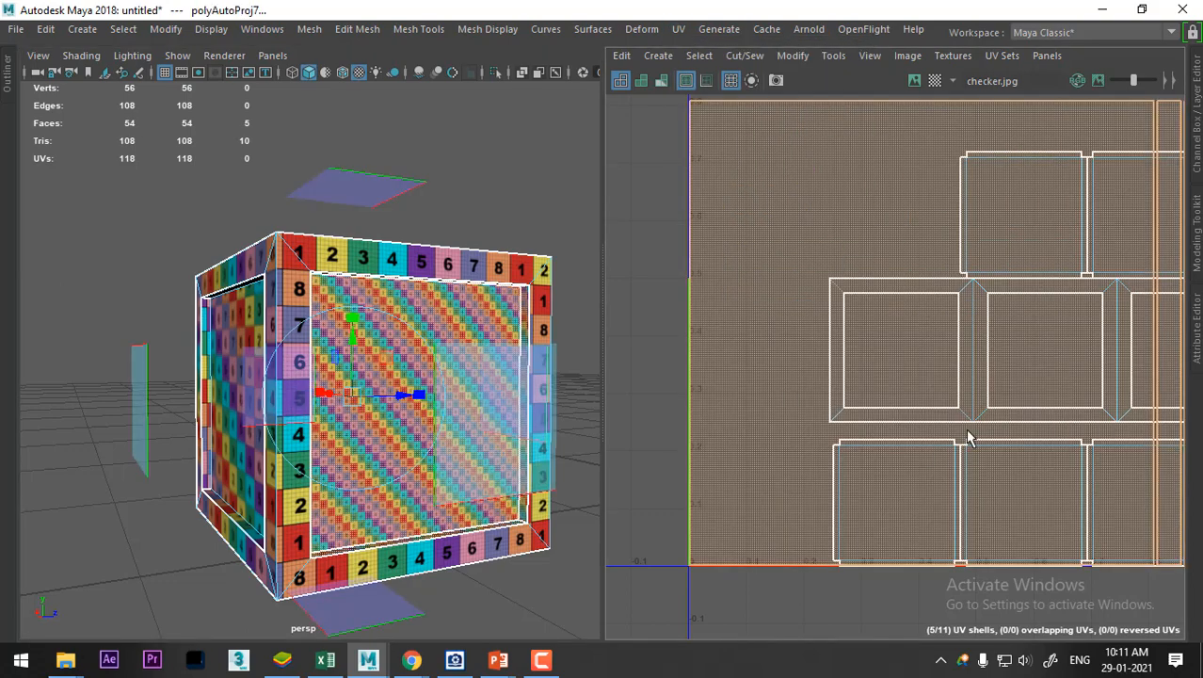
Move the newly projected panel shells away from the existing UV layout into empty UV space
alt+middle_drag(899, 359, 789, 371)
alt+right_drag(950, 331, 898, 146)
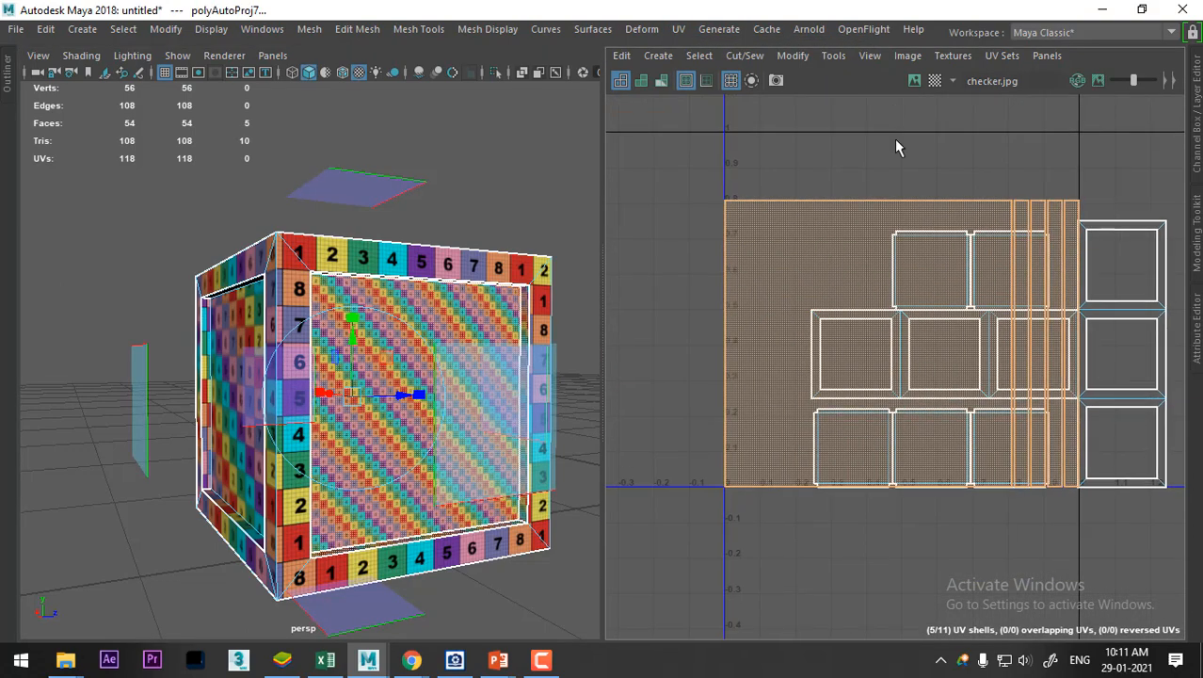
alt+middle_drag(1014, 487, 1132, 439)
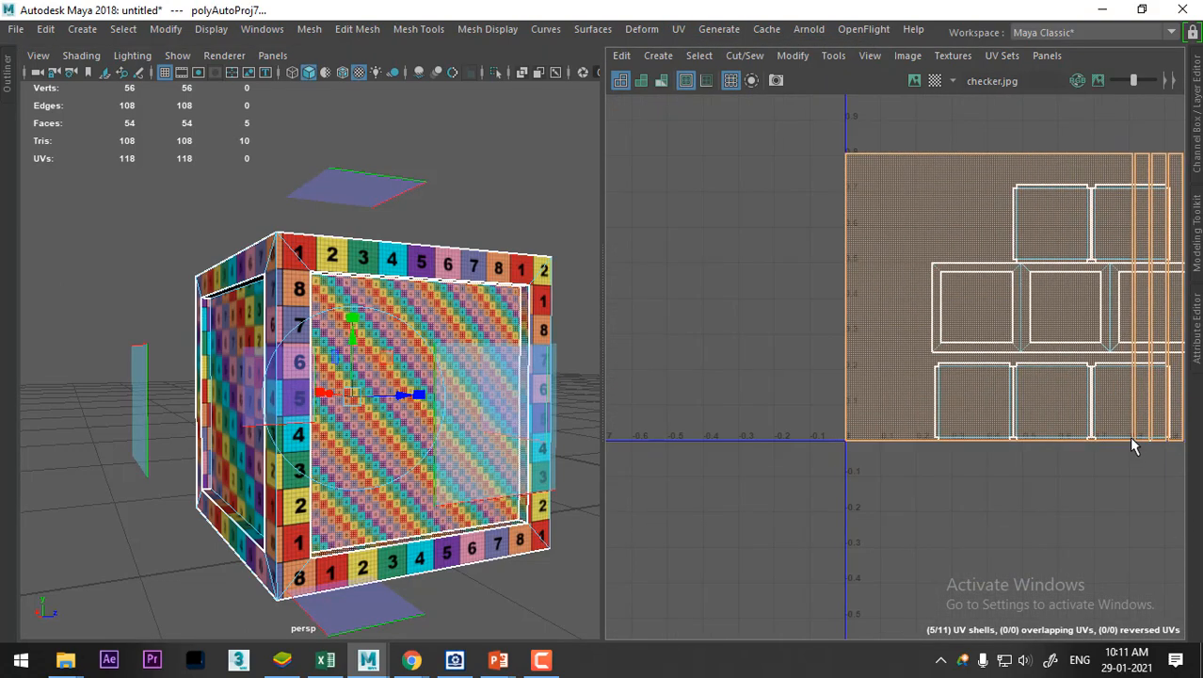
key(w)
alt+right_drag(900, 443, 964, 352)
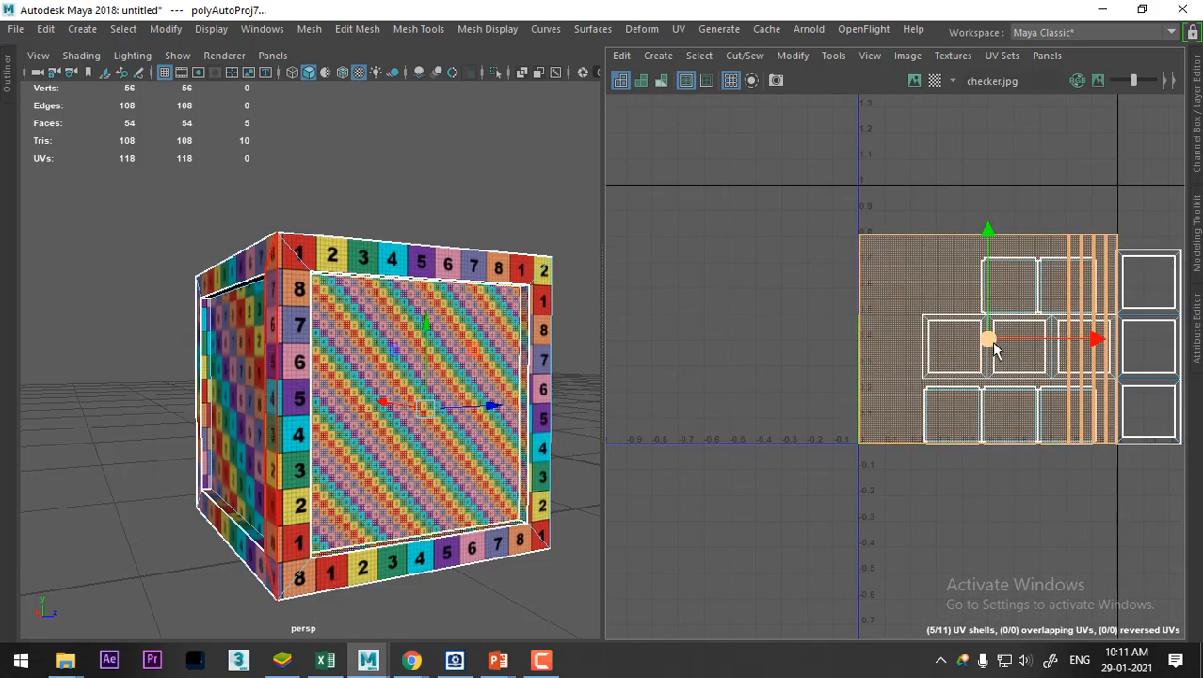
drag(989, 341, 766, 272)
alt+middle_drag(827, 341, 844, 366)
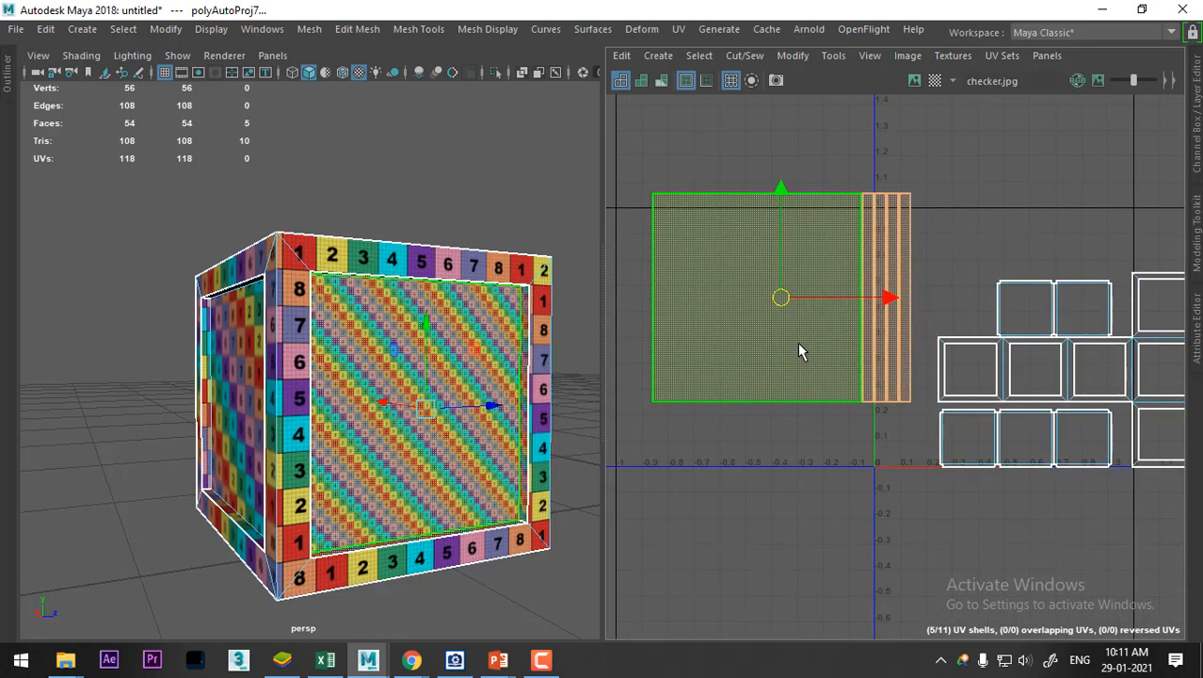
Select the edges around the large projected square and move and sew its border strips onto it
right_drag(754, 308, 747, 252)
drag(753, 153, 664, 427)
shift+right_drag(676, 273, 730, 116)
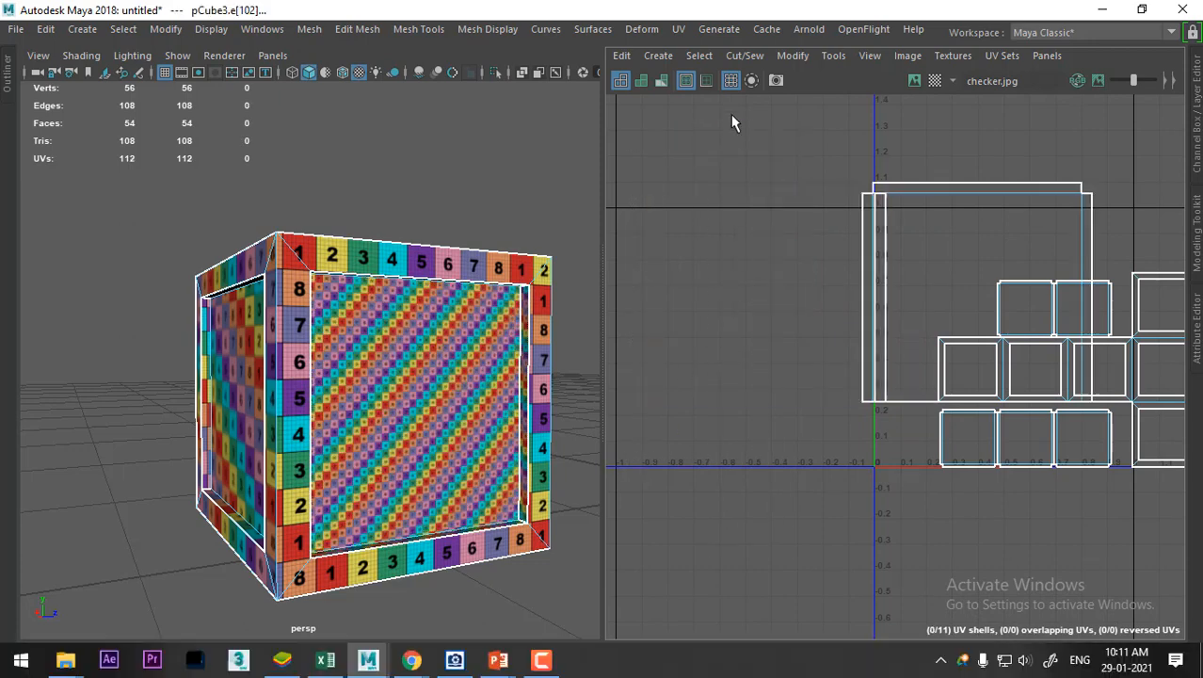
Select the whole UV shell of the sewn panel and move it clear of the leftover strip and other shells
right_drag(925, 181, 1026, 182)
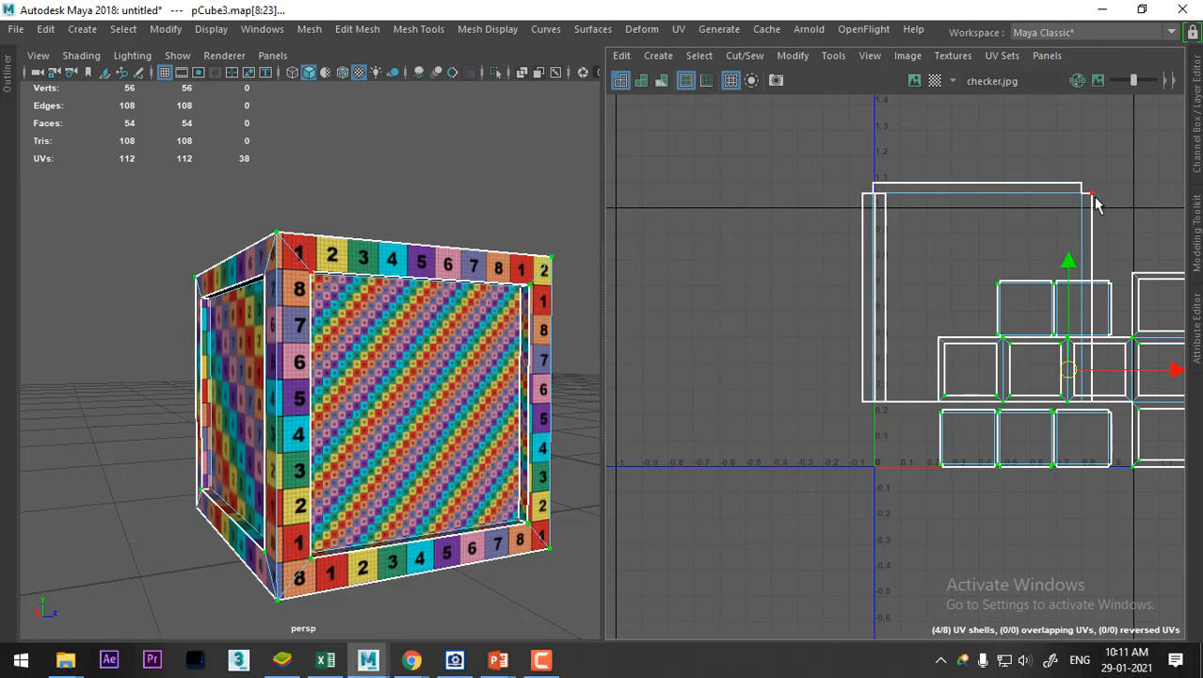
click(1093, 197)
ctrl+right_drag(960, 256, 1039, 327)
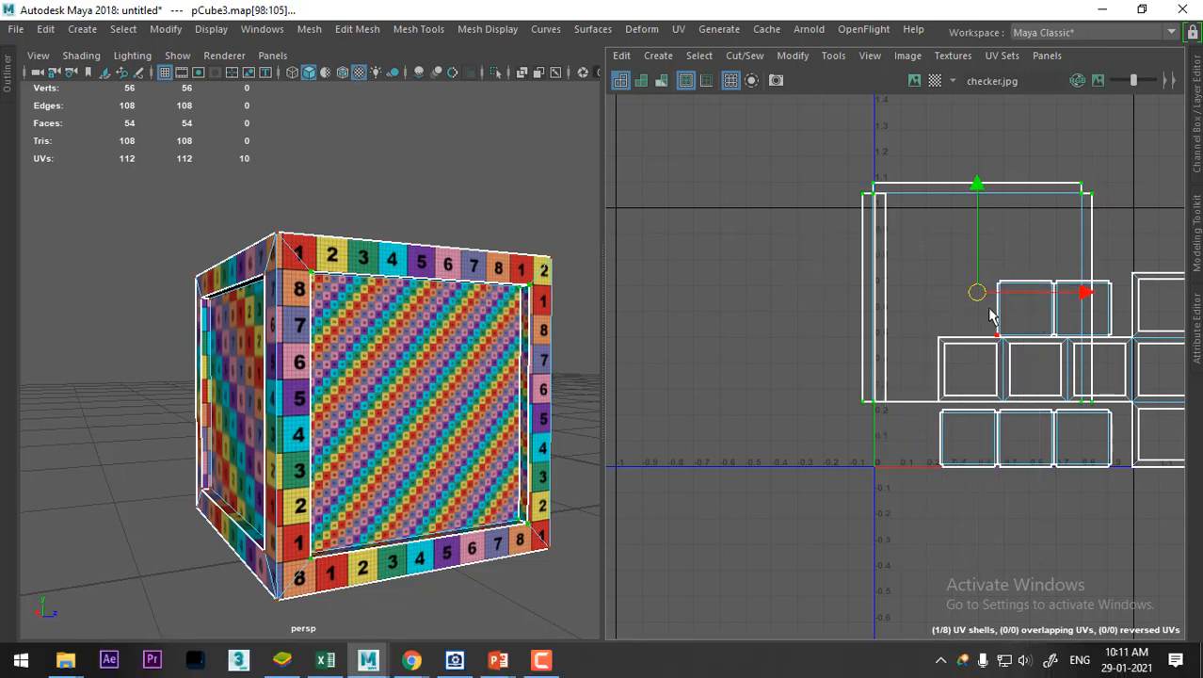
drag(973, 289, 735, 261)
Move and sew the last loose strip onto the remaining open edge of the large panel shell
right_drag(728, 300, 730, 247)
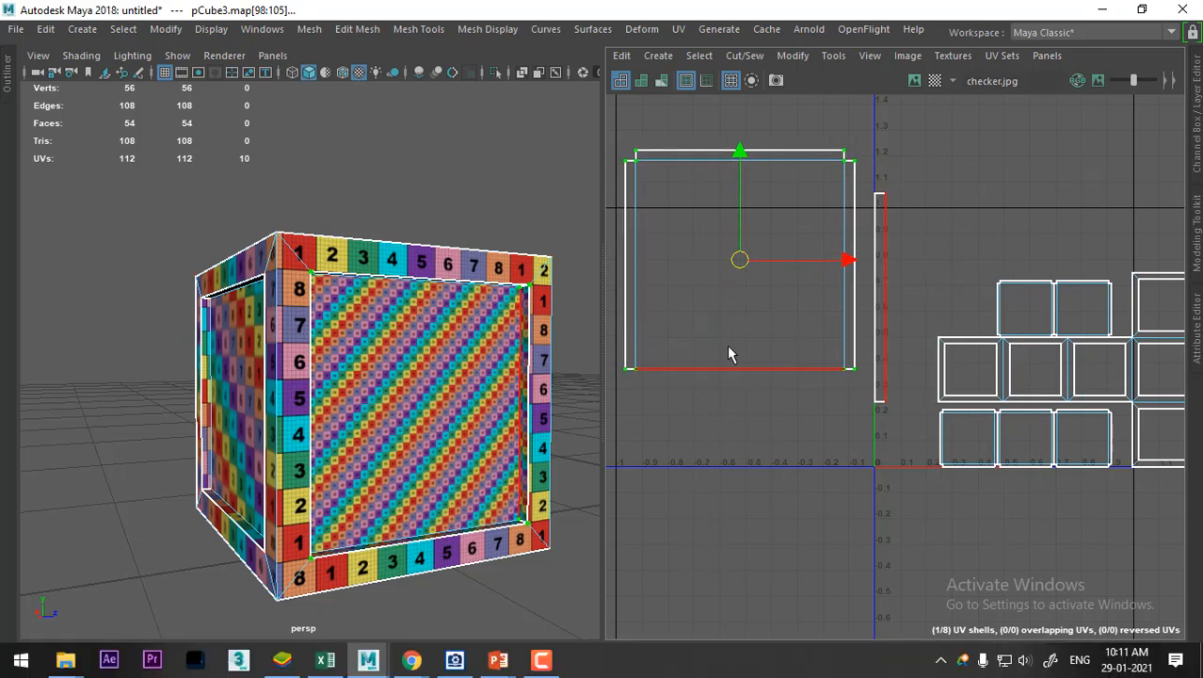
click(726, 372)
shift+right_drag(737, 436, 755, 188)
Select the completed panel shell, scale it down, and move it to the vacant spot in the upper row of panels
right_drag(767, 277, 869, 281)
drag(863, 318, 802, 393)
ctrl+right_drag(786, 368, 863, 394)
drag(739, 268, 1004, 306)
key(w)
Scale and position the panel shell to match the neighbouring inset panel's size and sit beside it just above the frame shell
alt+middle_drag(967, 321, 760, 325)
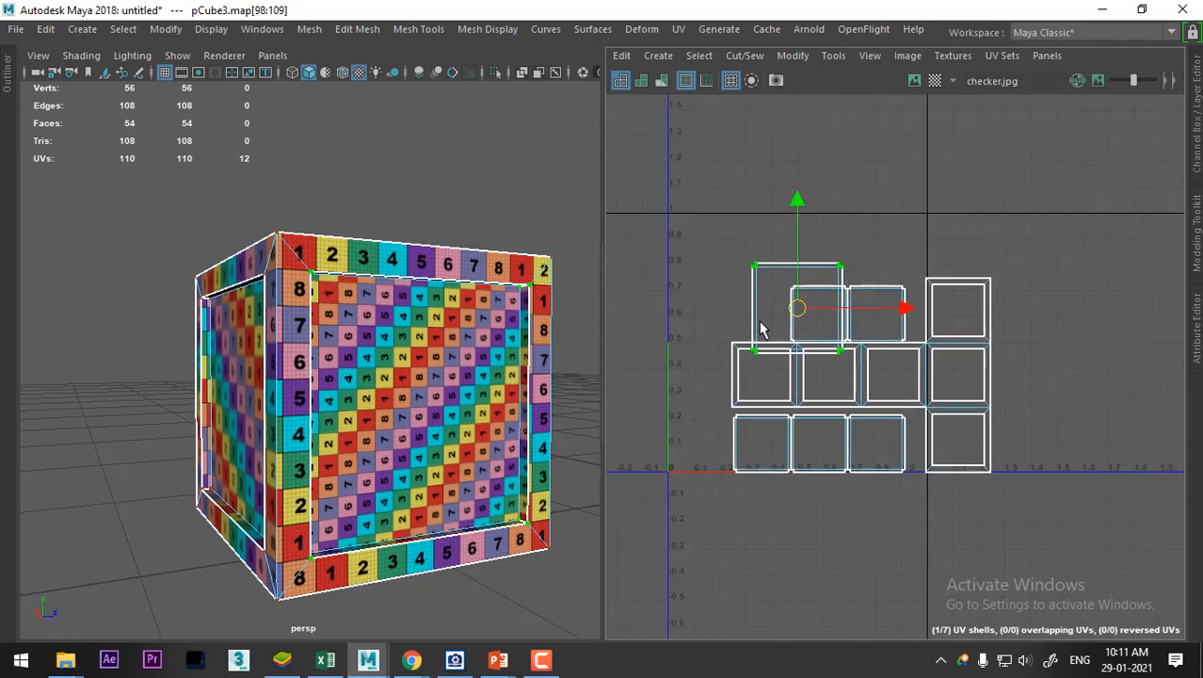
scroll(853, 339, up, 6)
alt+middle_drag(878, 367, 948, 392)
scroll(948, 392, up, 2)
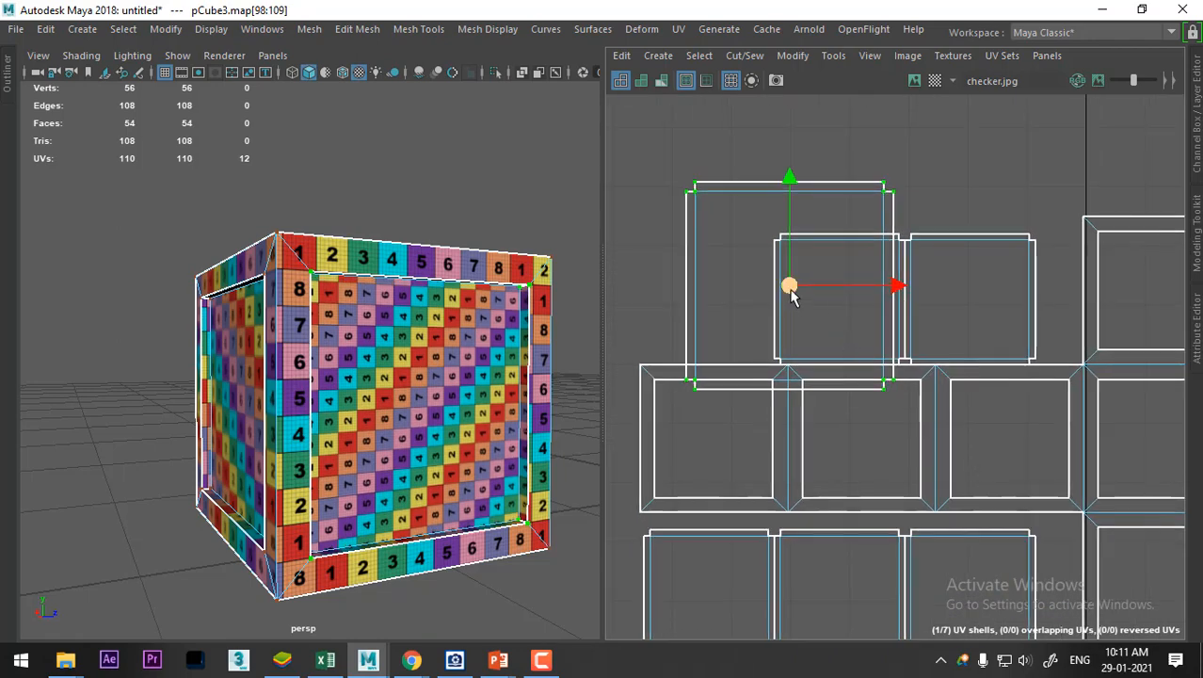
drag(789, 284, 845, 314)
key(w)
scroll(811, 310, up, 2)
scroll(832, 322, up, 2)
key(r)
key(w)
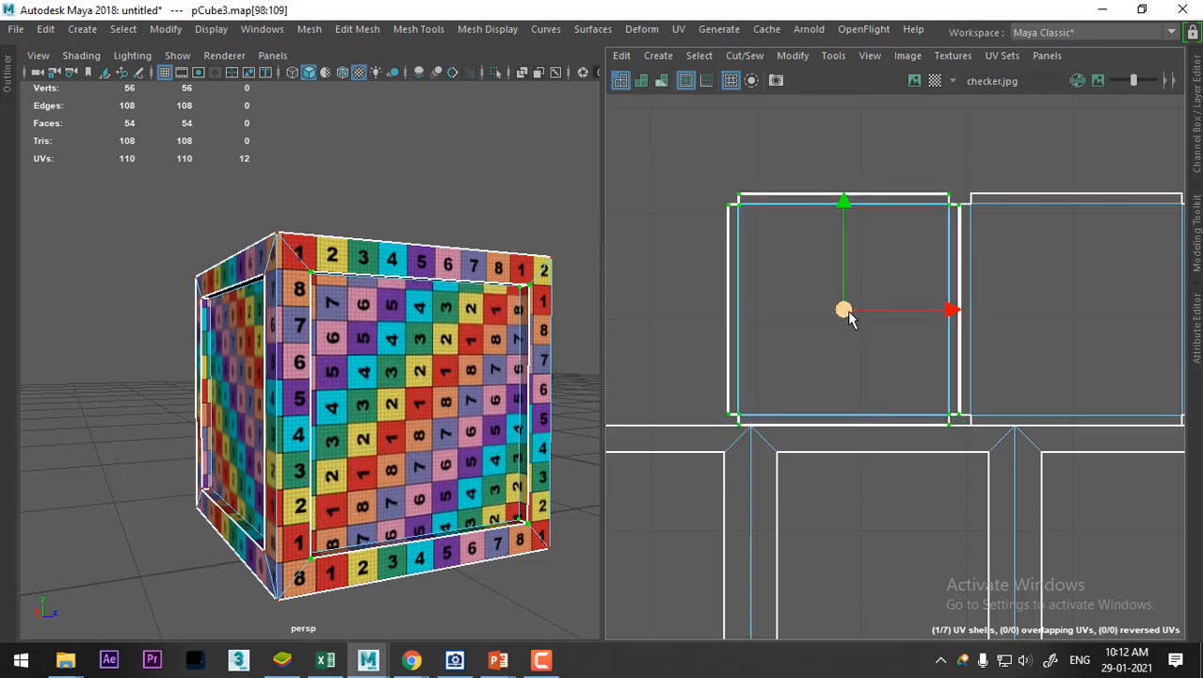
Move the selected panel shell to the vacant left end of the upper row and rotate it so its numbers read upright
alt+middle_drag(851, 358, 928, 312)
alt+right_drag(961, 308, 864, 47)
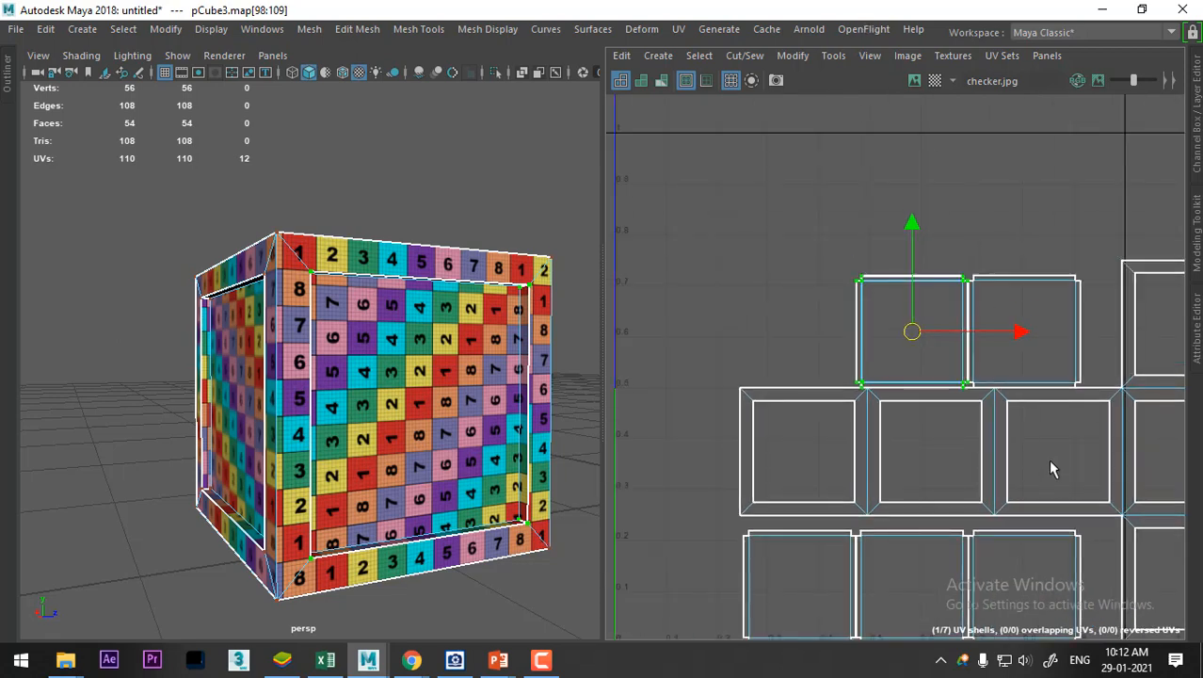
drag(1015, 341, 896, 342)
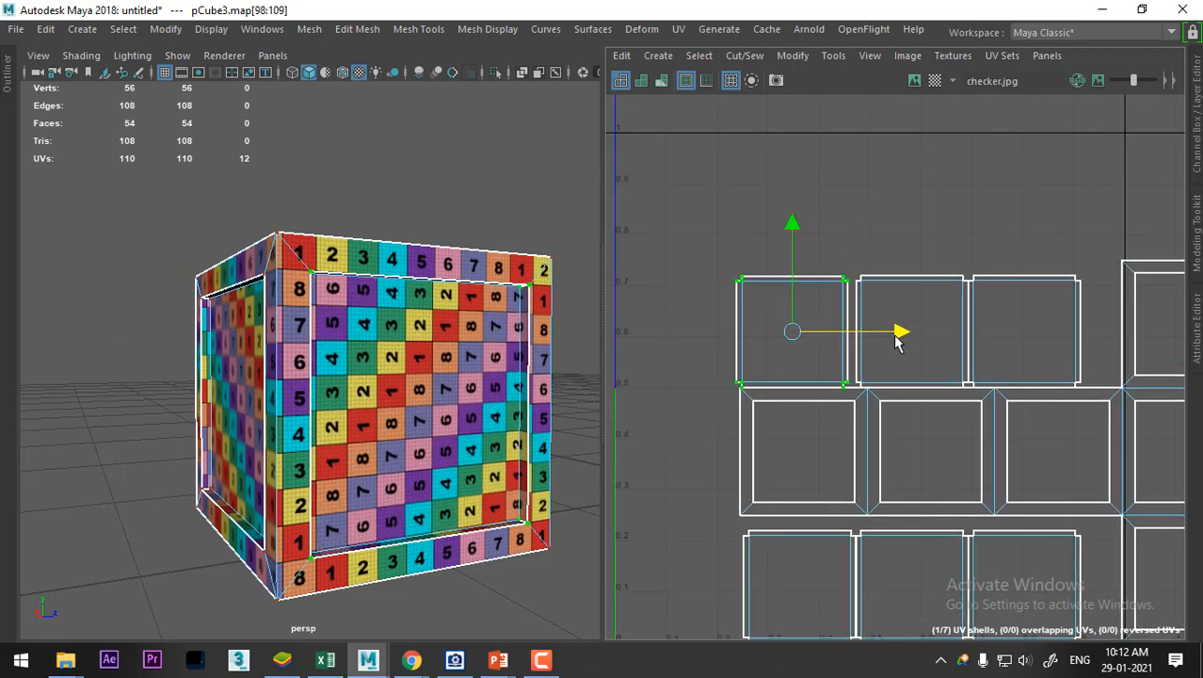
alt+middle_drag(909, 373, 867, 347)
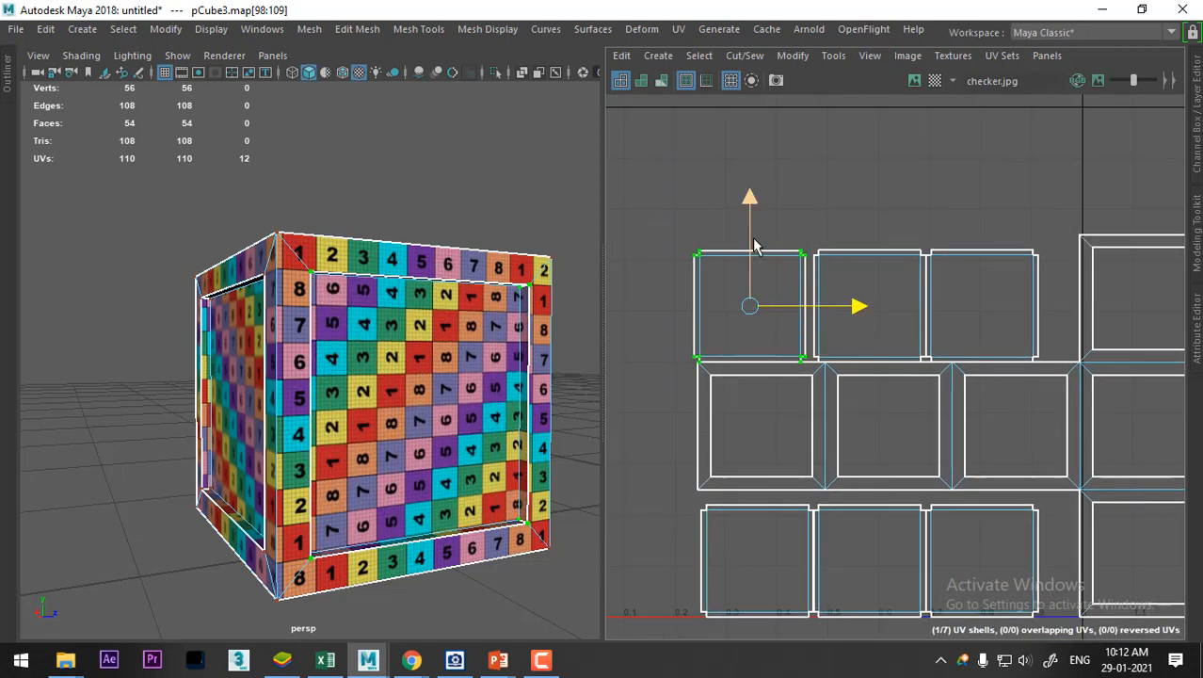
shift+right_drag(754, 182, 656, 240)
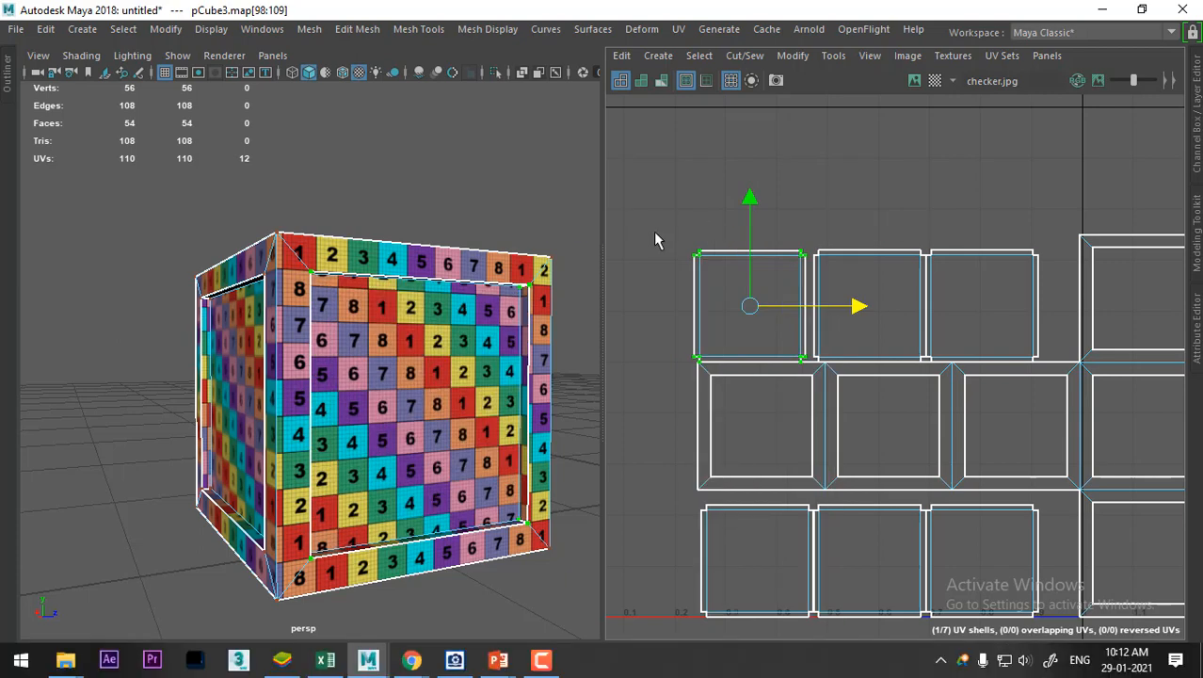
Select all the crate's UV shells and shift them left together to fit within the 0 to 1 UV tile
alt+middle_drag(1040, 388, 943, 349)
scroll(944, 350, down, 3)
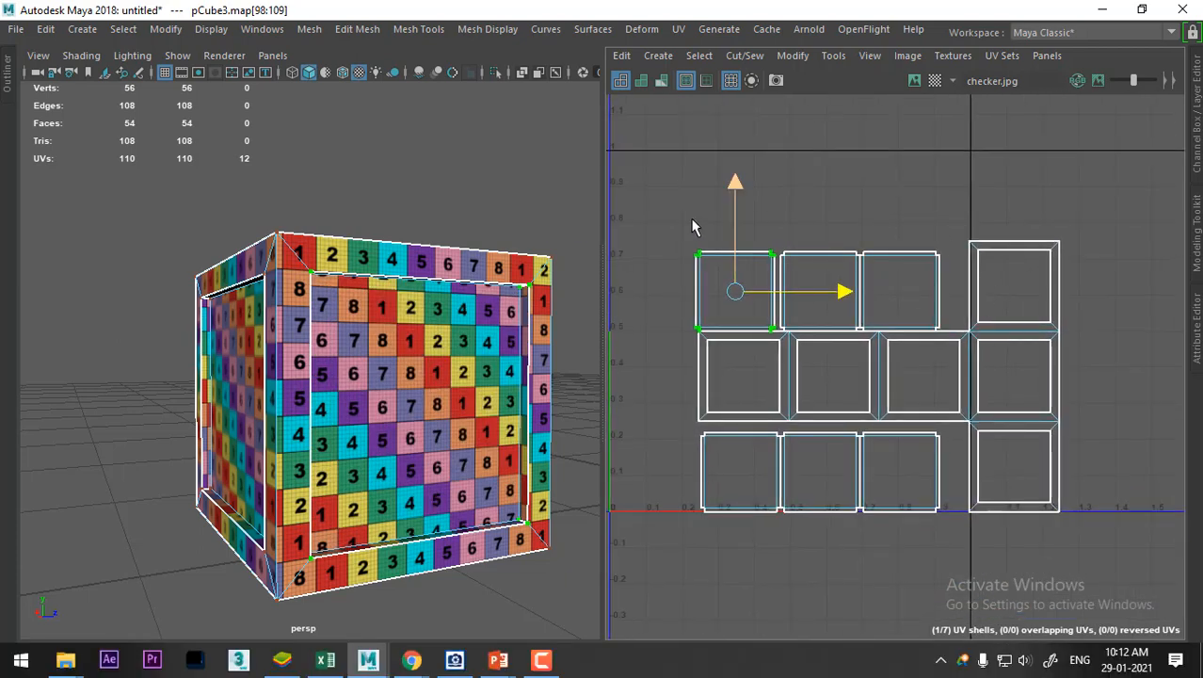
drag(674, 170, 1144, 576)
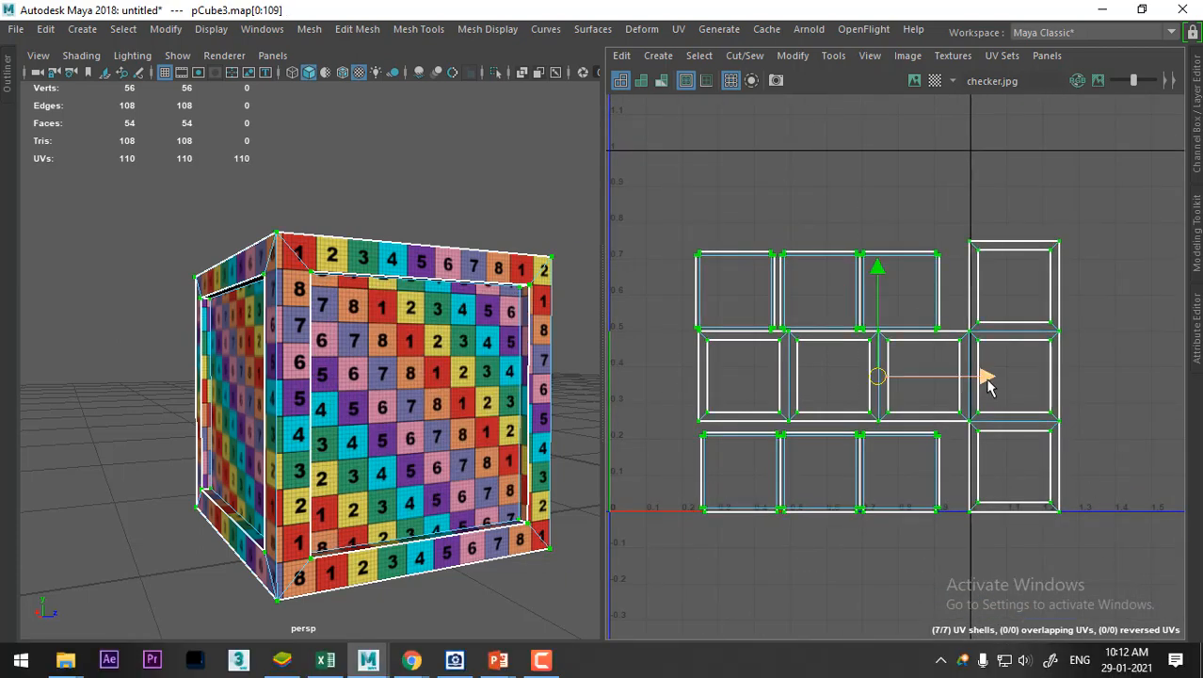
drag(986, 376, 918, 377)
alt+middle_drag(919, 377, 1053, 390)
drag(1052, 389, 1039, 393)
Nudge the three upper panel shells, and the three lower ones, clear of the frame shell's borders
drag(762, 223, 941, 309)
ctrl+right_drag(877, 280, 970, 300)
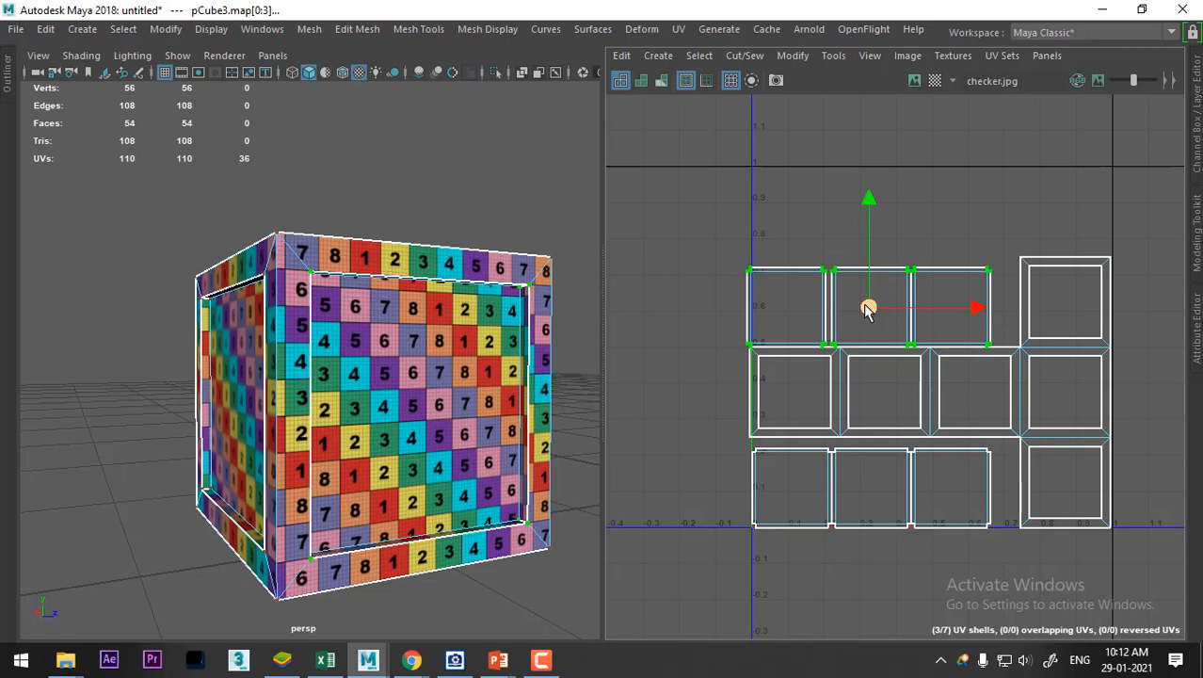
drag(867, 309, 882, 301)
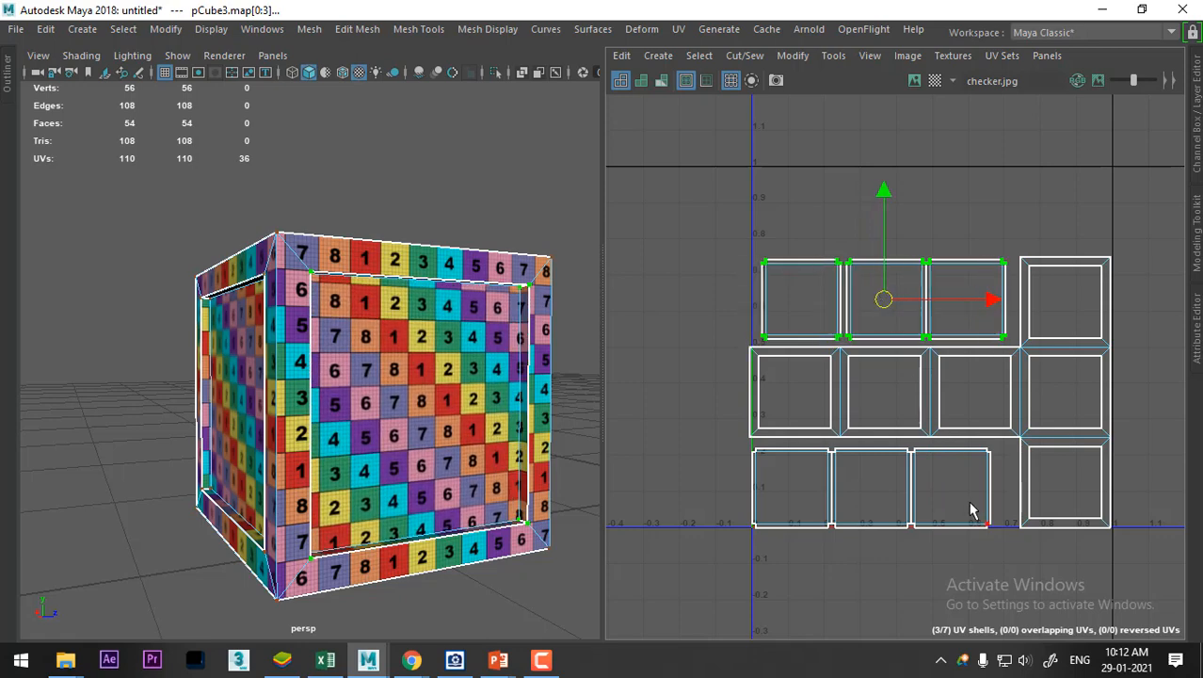
drag(973, 509, 811, 555)
ctrl+right_drag(822, 367, 973, 421)
drag(872, 489, 891, 487)
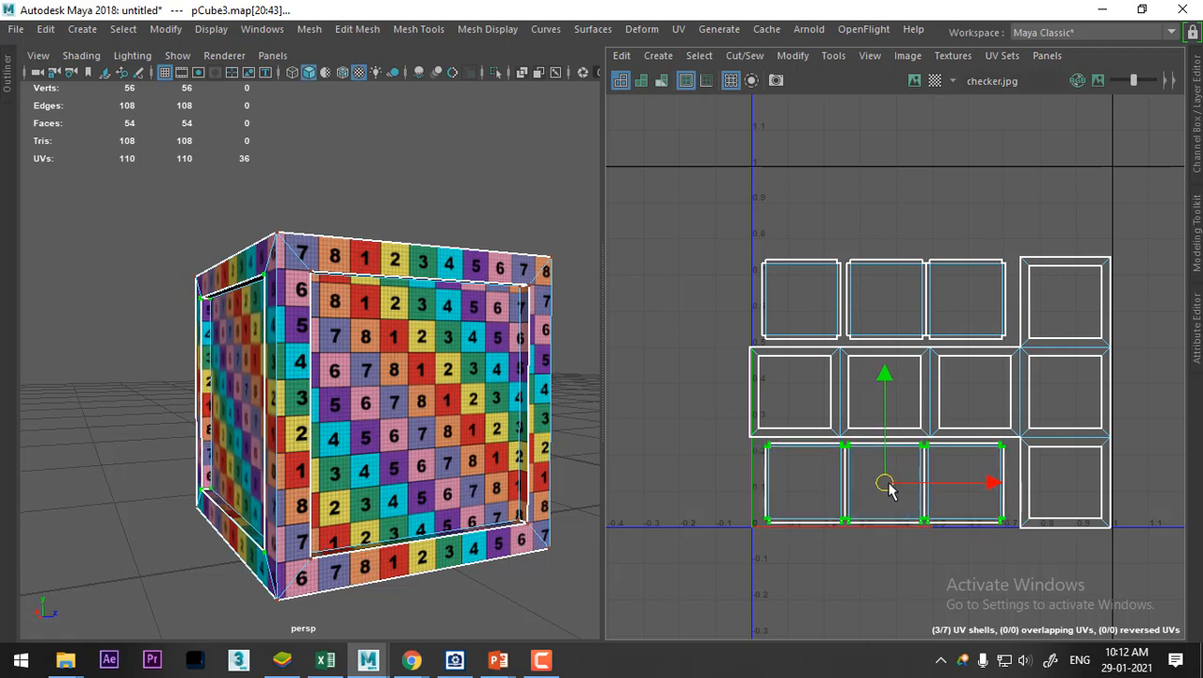
Select all UV shells, move them up towards the middle of the 0 to 1 tile, and scale them down slightly
alt+middle_drag(1036, 477, 935, 422)
scroll(935, 423, down, 3)
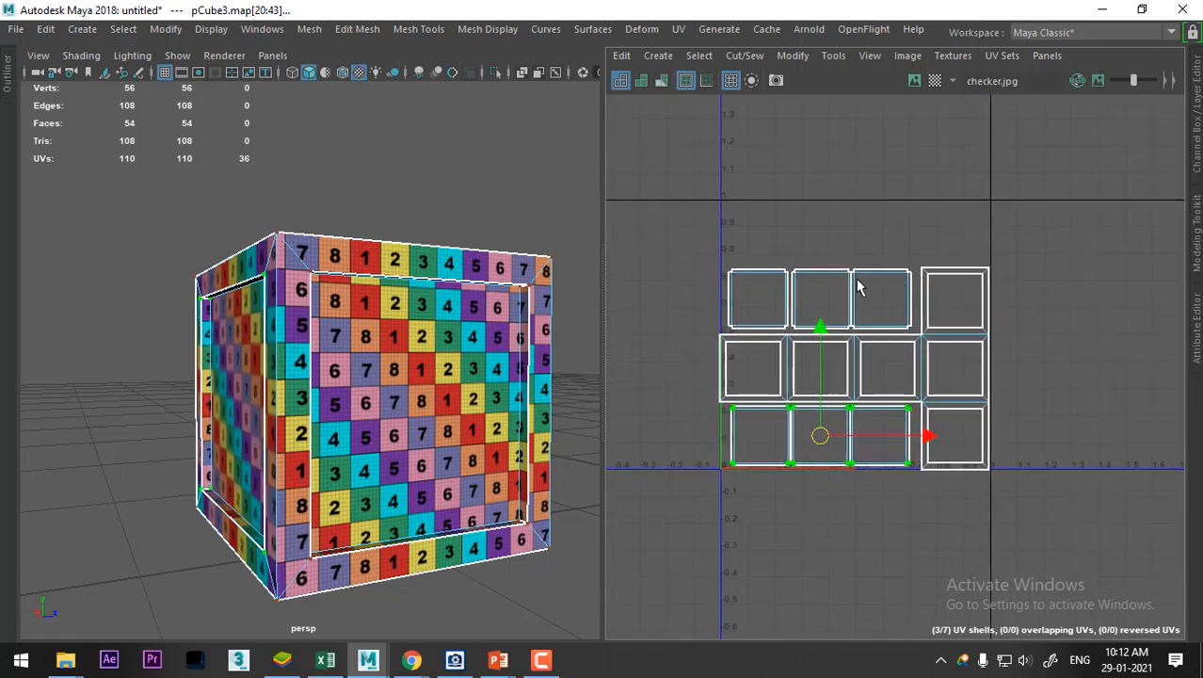
drag(673, 199, 1088, 559)
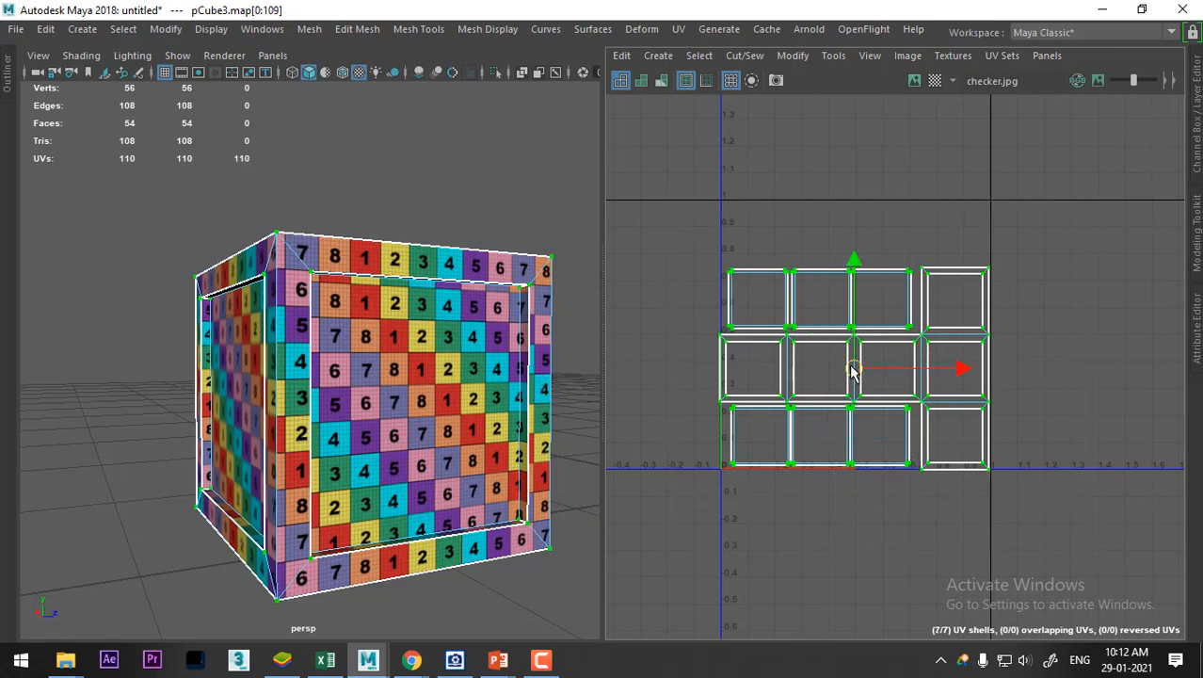
drag(853, 368, 850, 356)
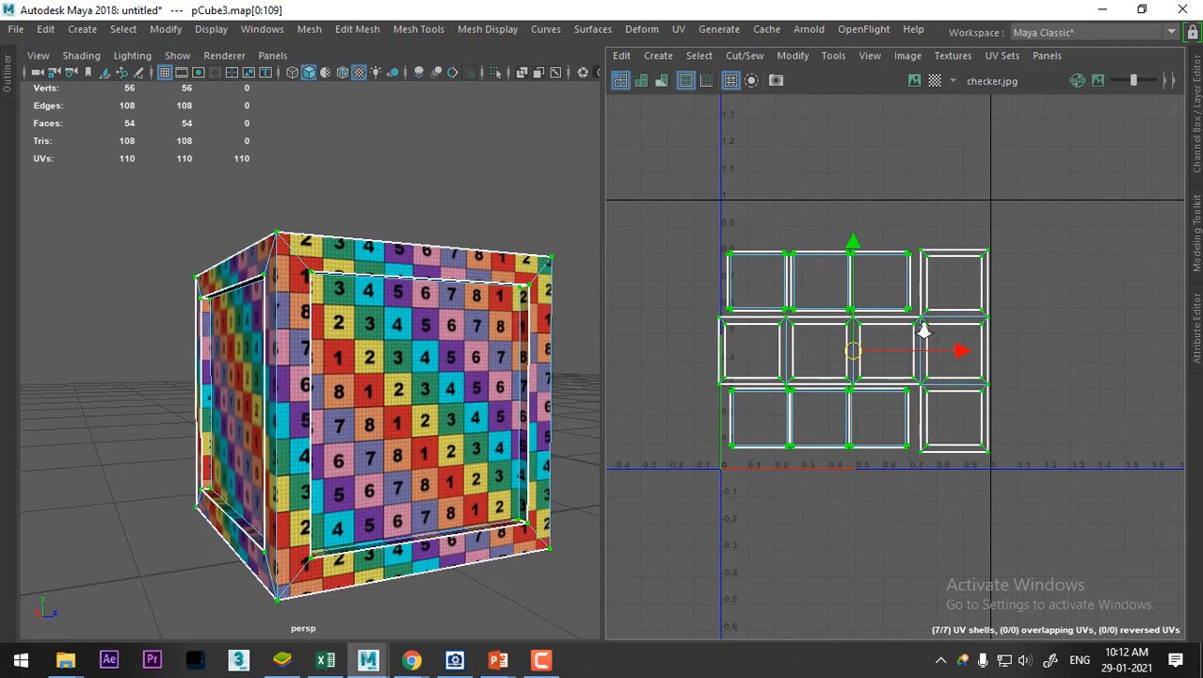
scroll(924, 330, up, 2)
key(r)
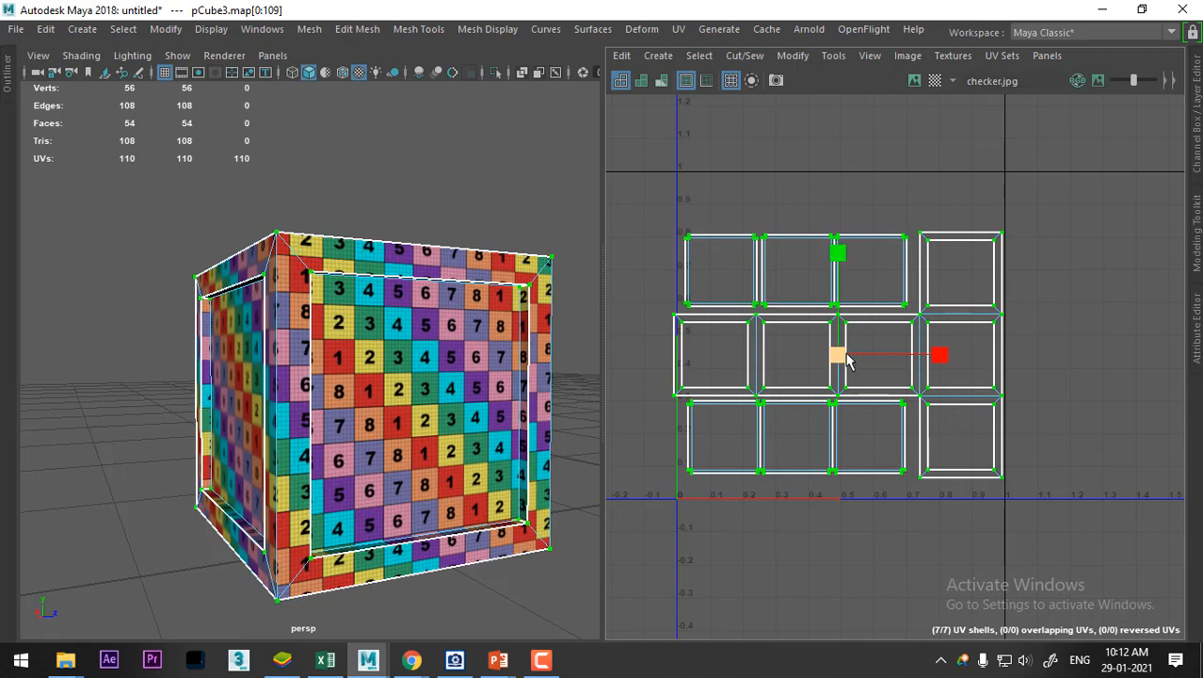
drag(840, 352, 838, 362)
key(w)
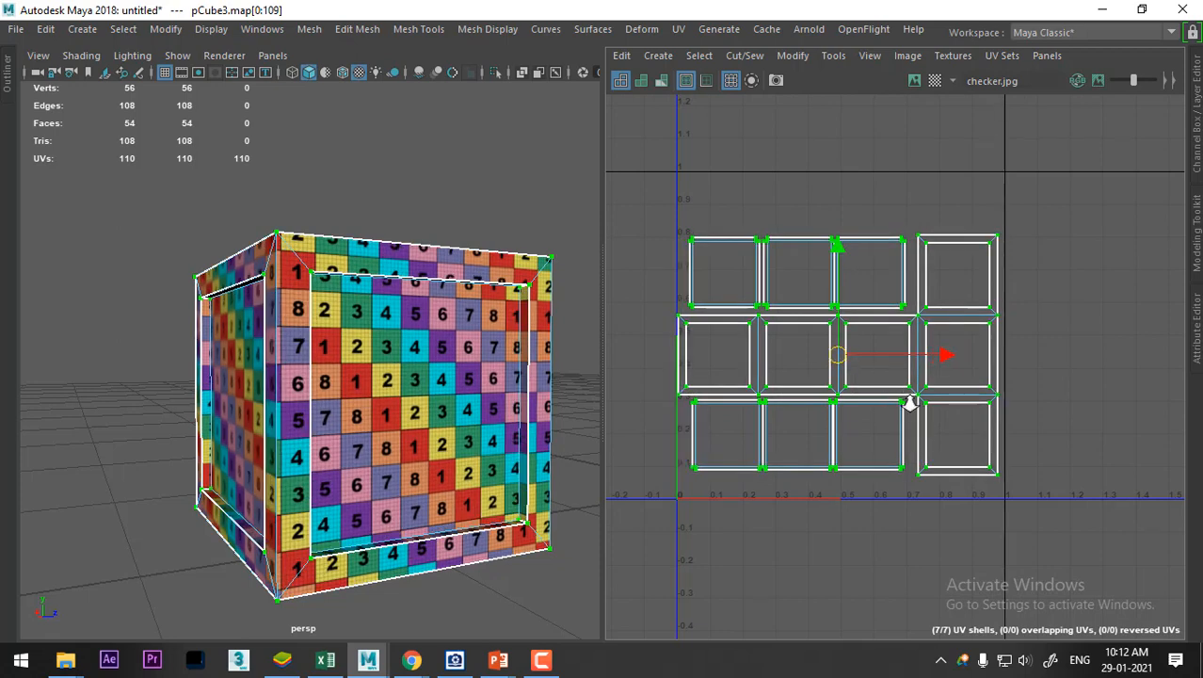
scroll(909, 395, up, 2)
alt+middle_drag(938, 484, 992, 494)
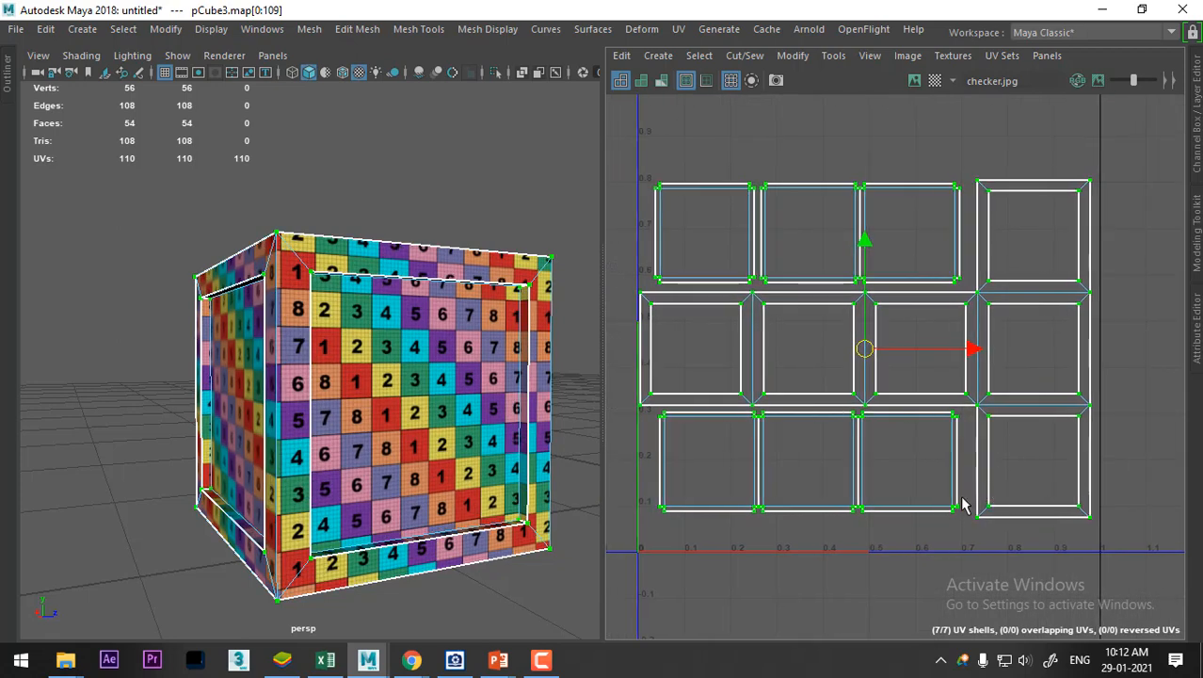
Return to object mode and inspect the checker pattern on the crate's top and side faces
right_drag(401, 303, 557, 106)
click(541, 127)
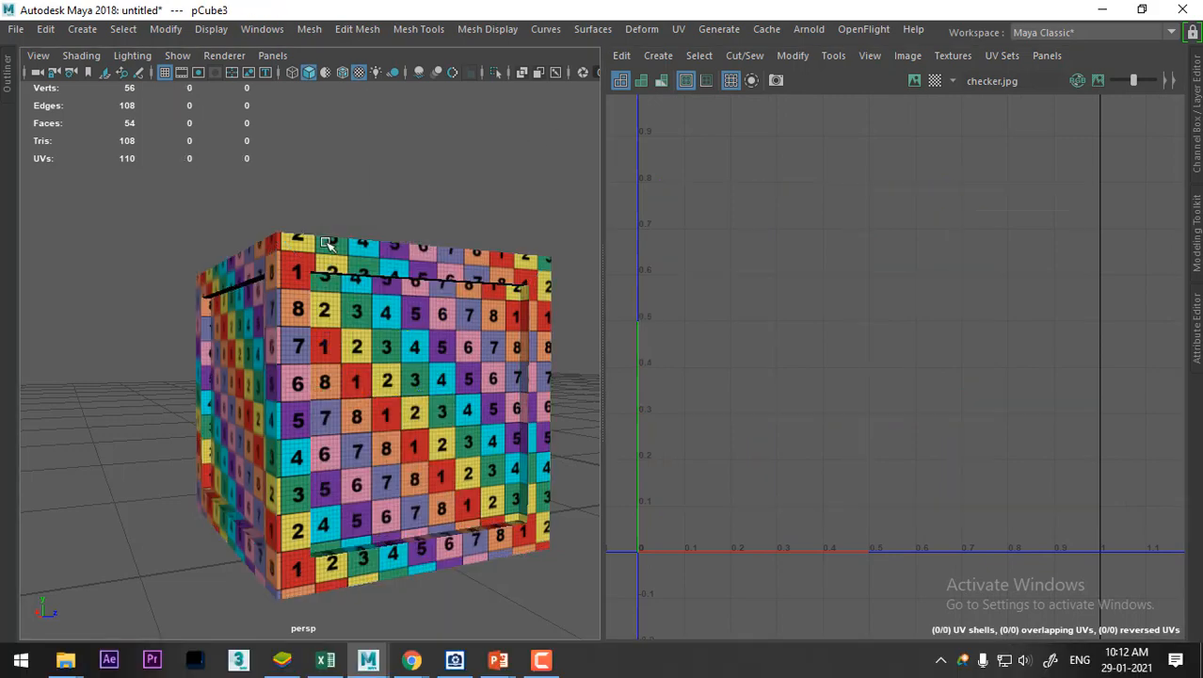
alt+drag(330, 242, 351, 505)
click(341, 393)
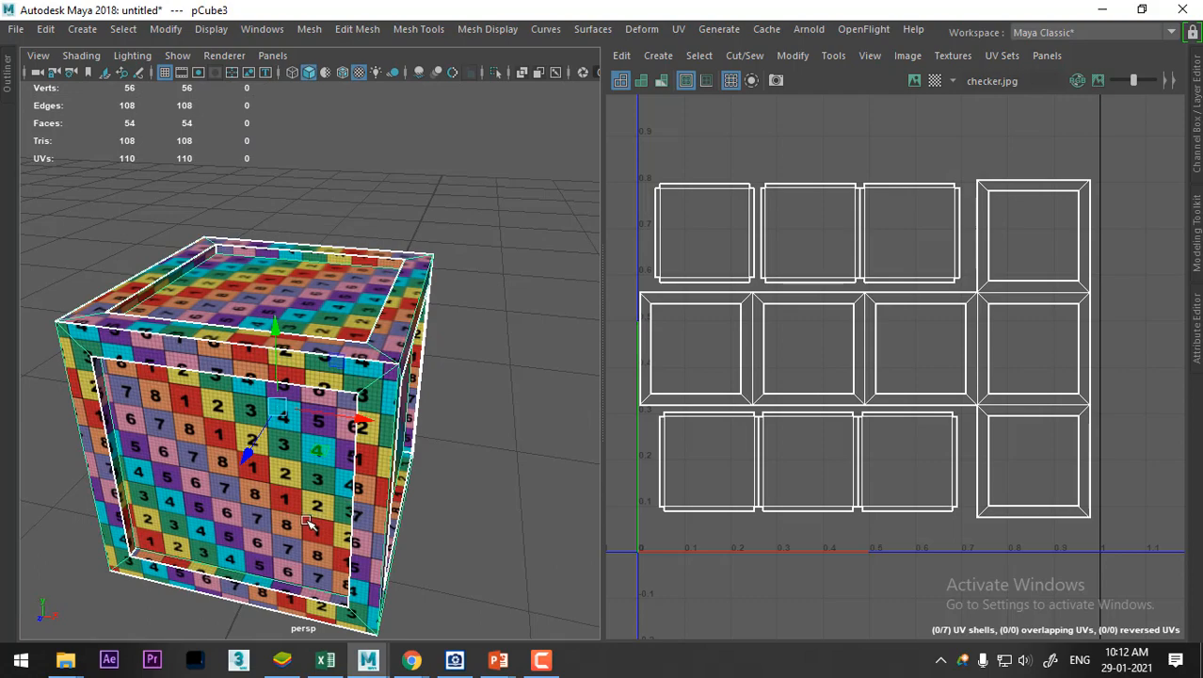
alt+middle_drag(306, 524, 392, 408)
scroll(395, 407, down, 5)
alt+drag(432, 381, 355, 403)
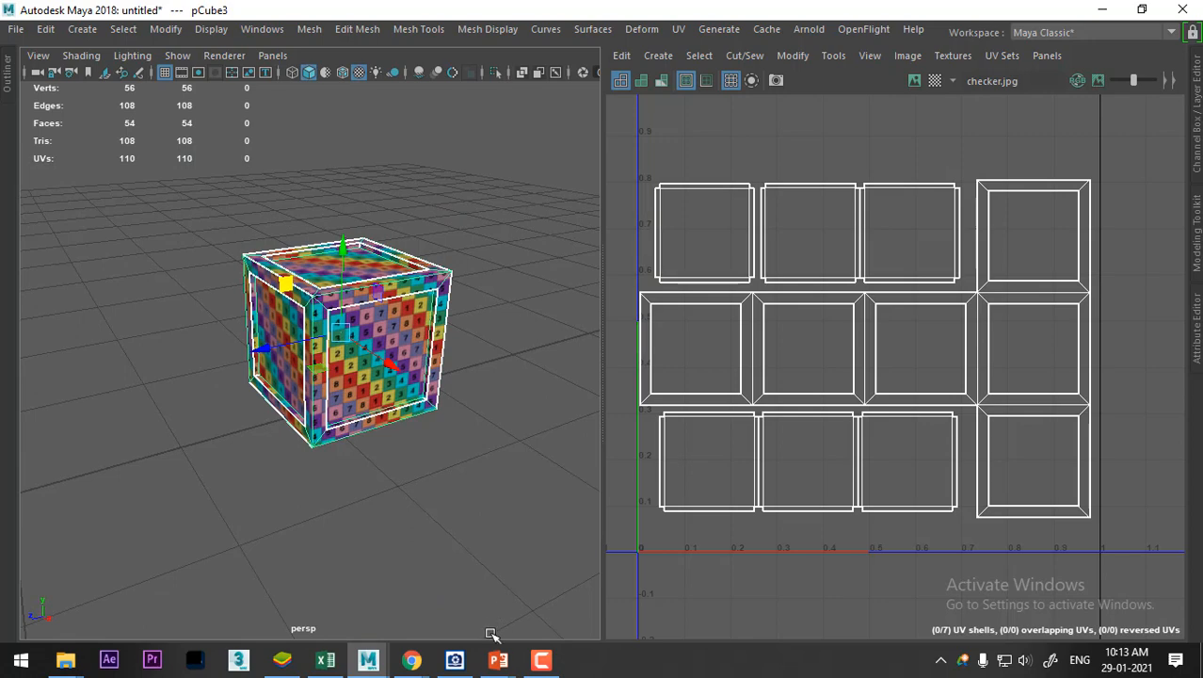
Switch to the PowerPoint slide show and review the slides from the UV shell steps to the wood-textured crates
mouse_move(498, 659)
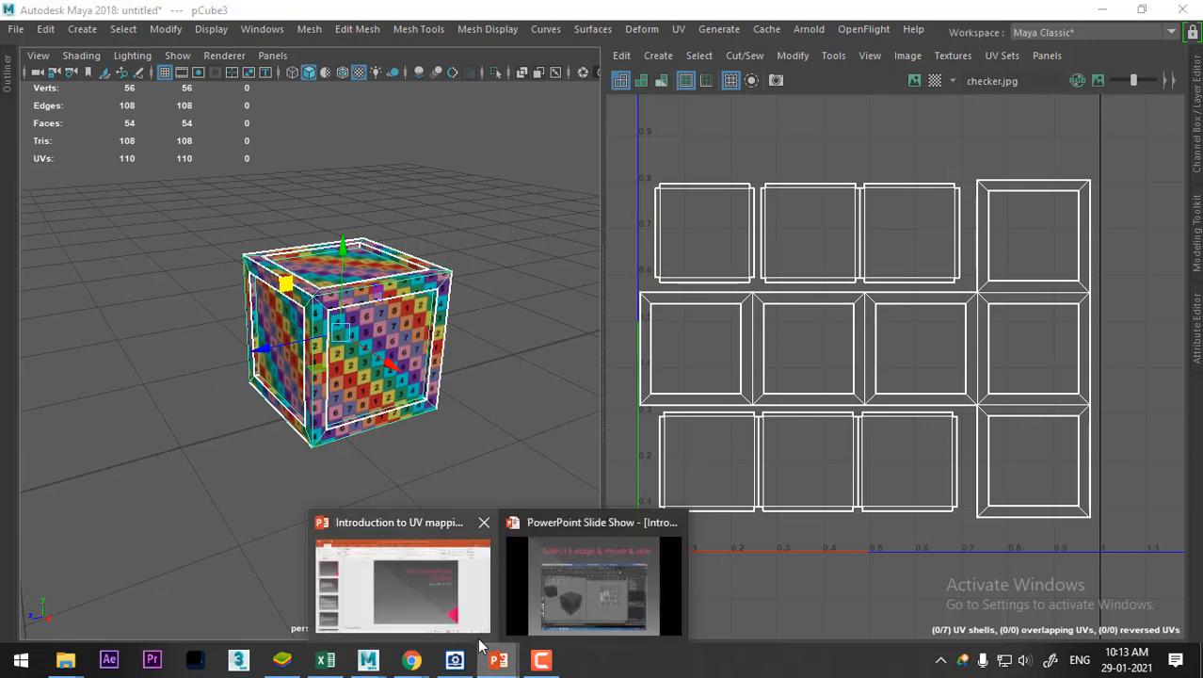
click(566, 608)
key(Right)
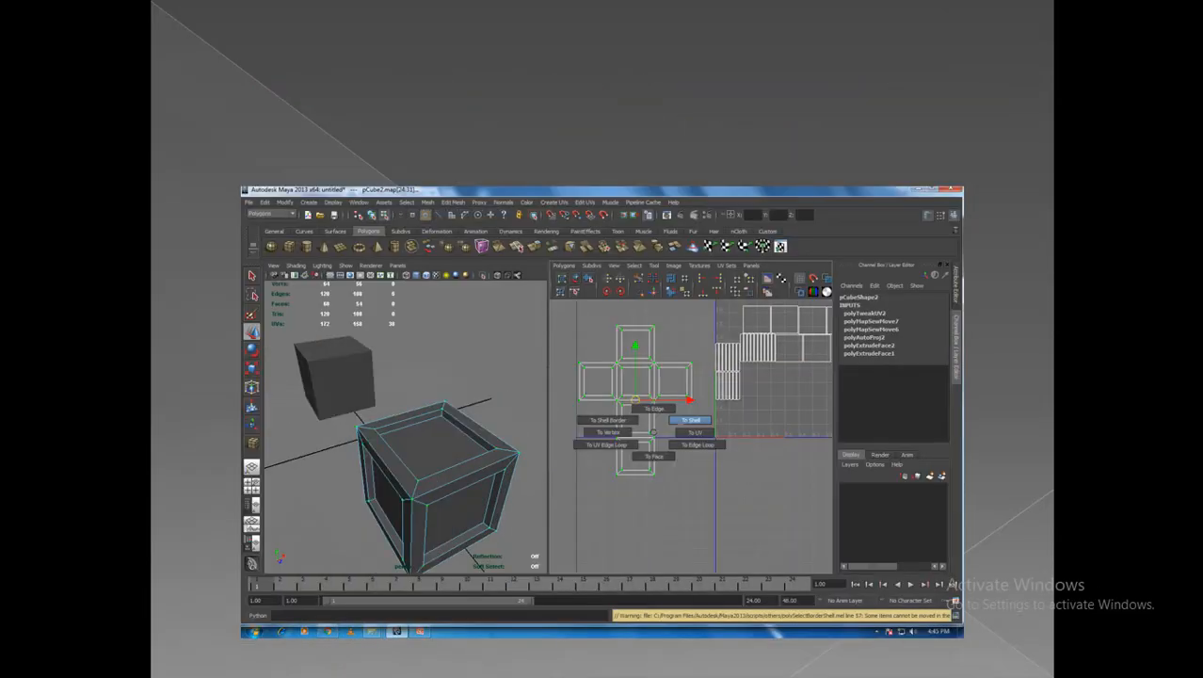
key(Right)
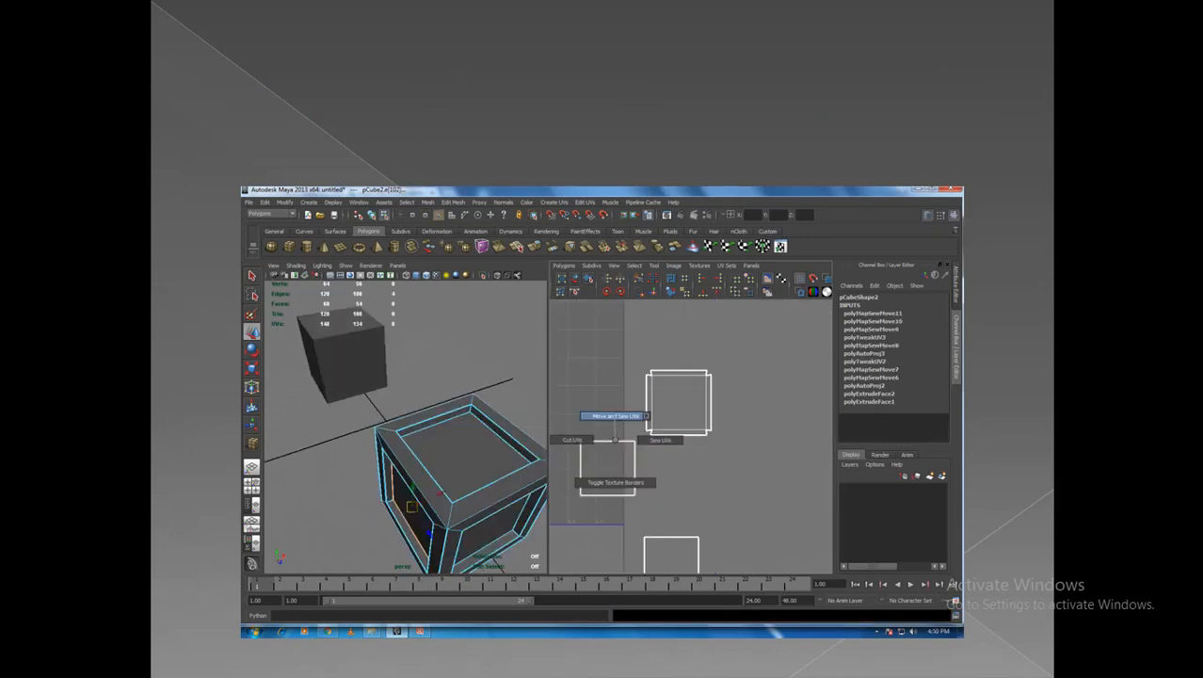
key(Right)
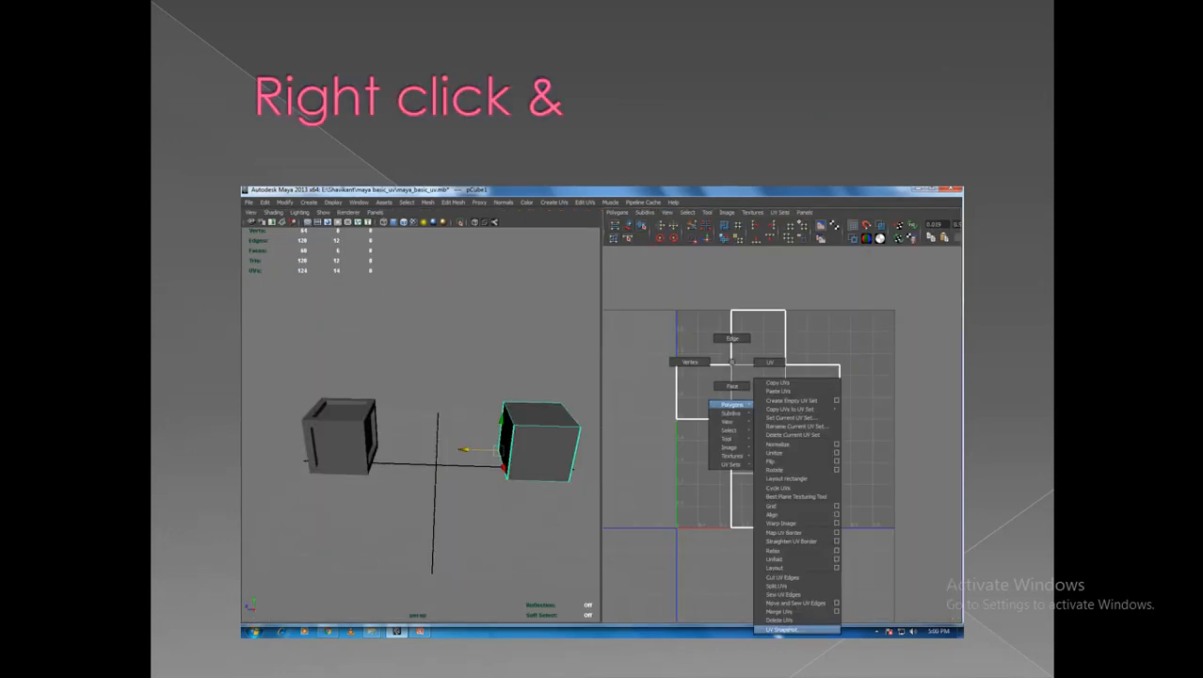
key(Right)
key(Right)
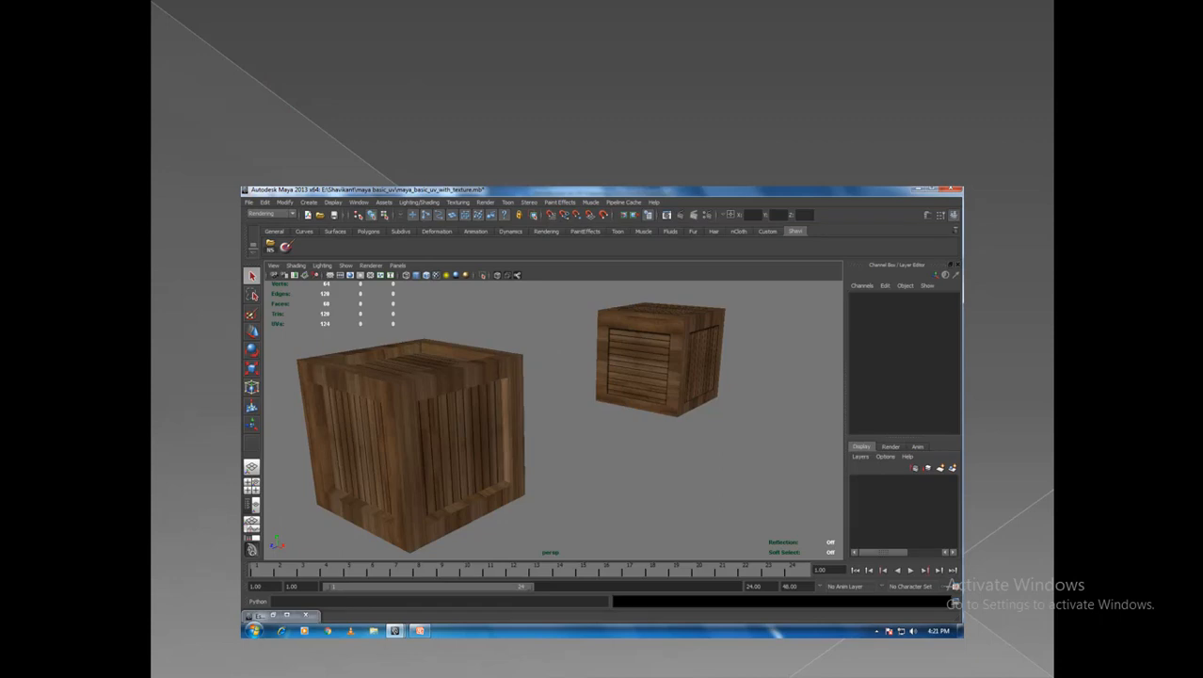
key(Left)
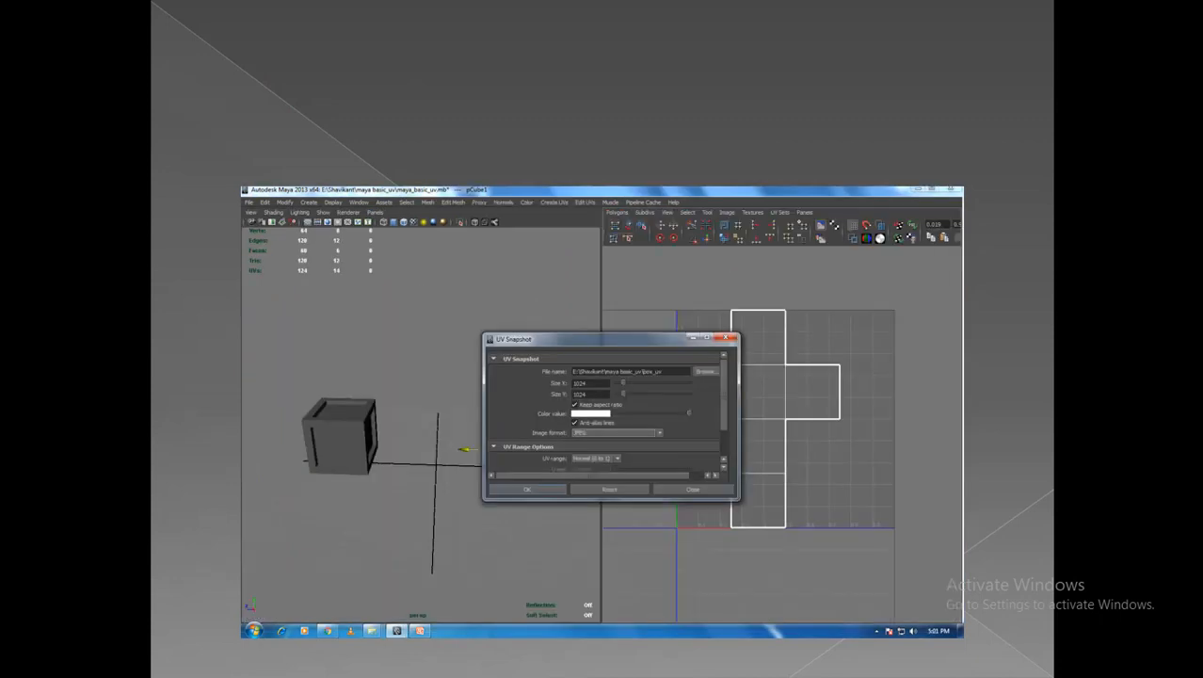
key(Right)
key(Right)
key(Left)
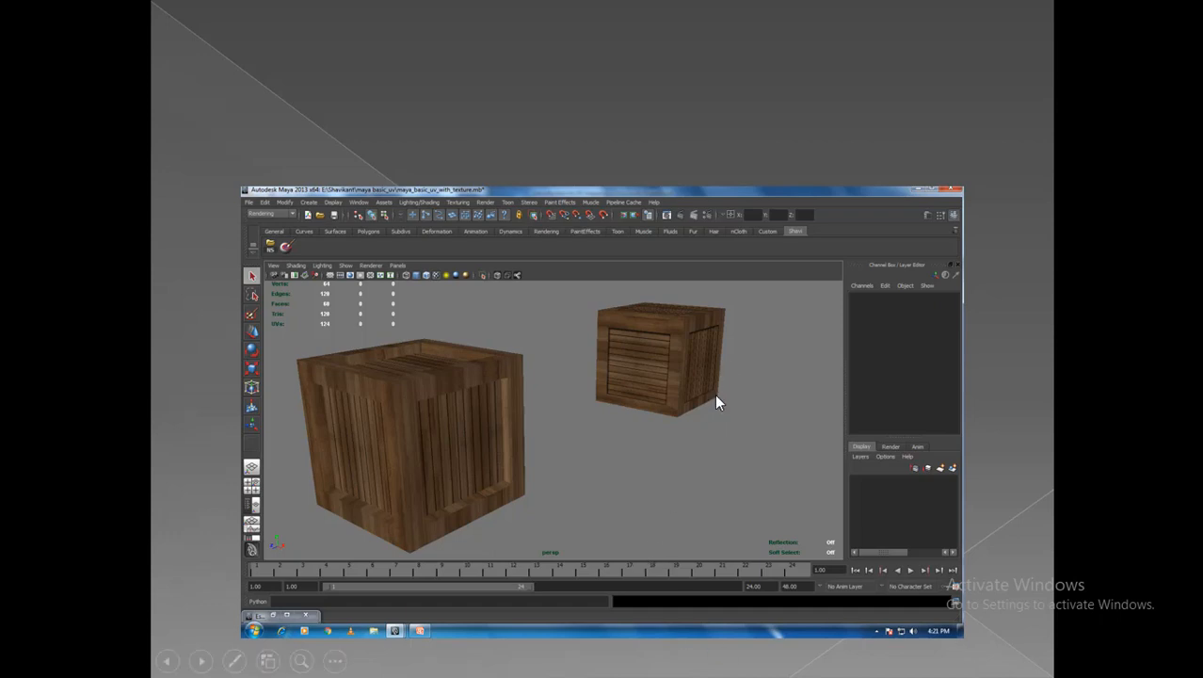
Switch to the wood texture folder in File Explorer, preview 3707991.jpg, and copy the folder's path
key(alt+Tab)
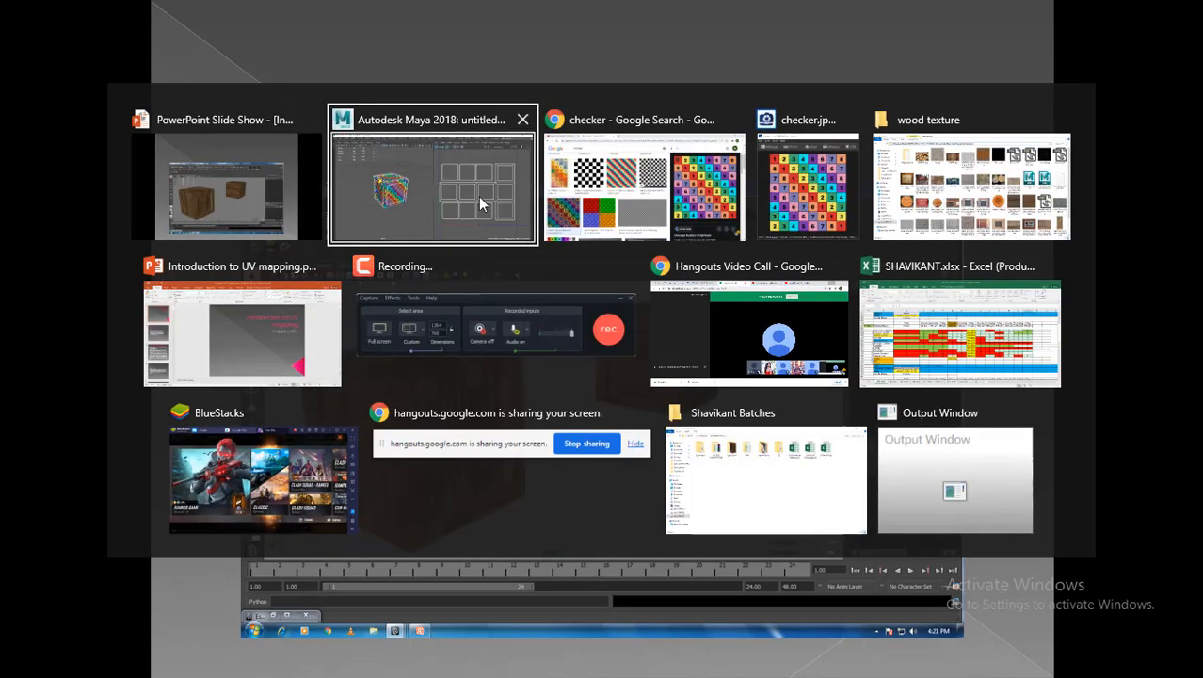
click(367, 563)
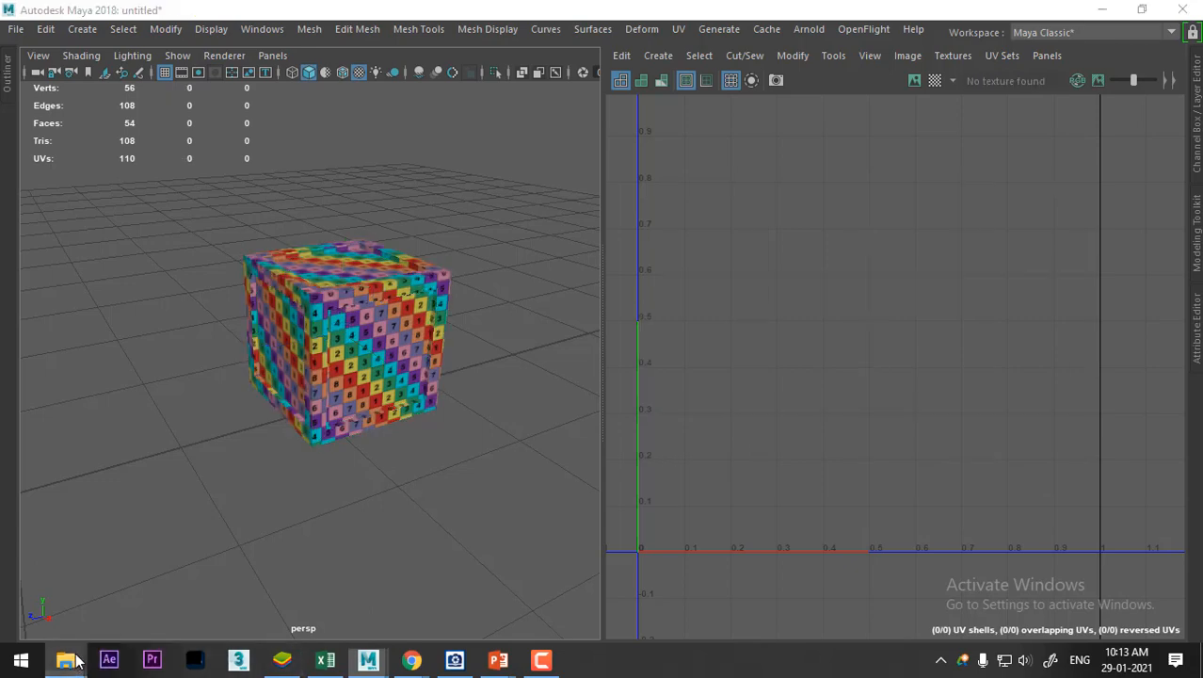
click(65, 659)
click(94, 583)
double_click(492, 148)
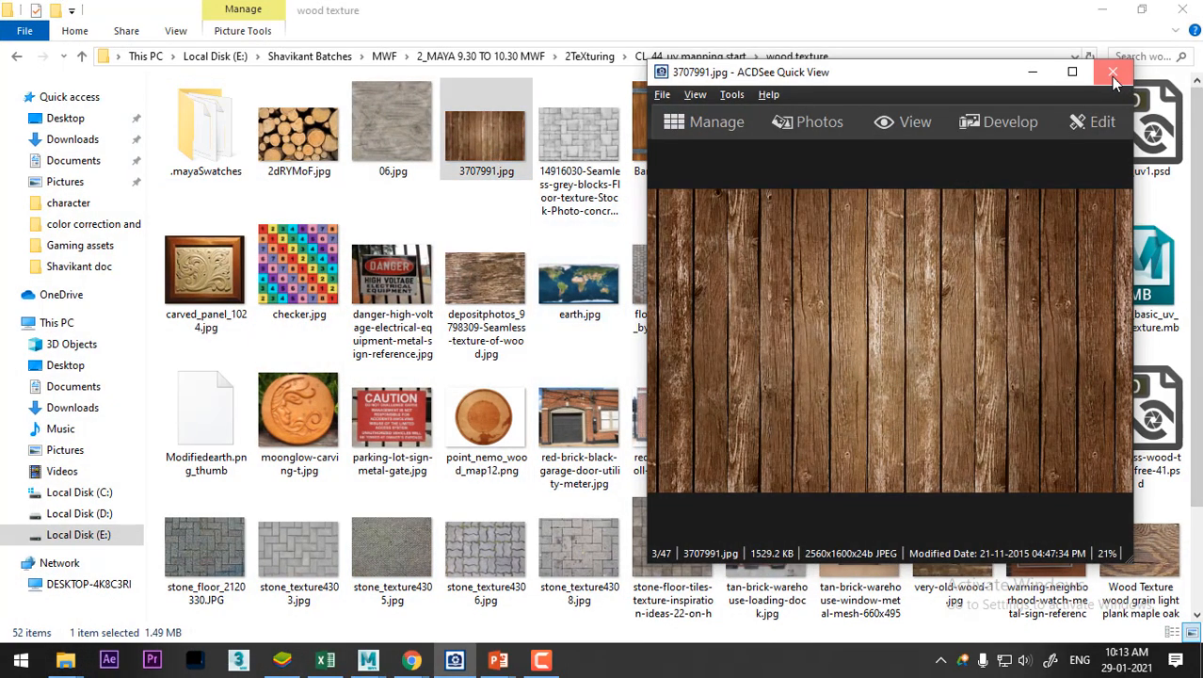
click(1112, 71)
click(854, 58)
key(ctrl+c)
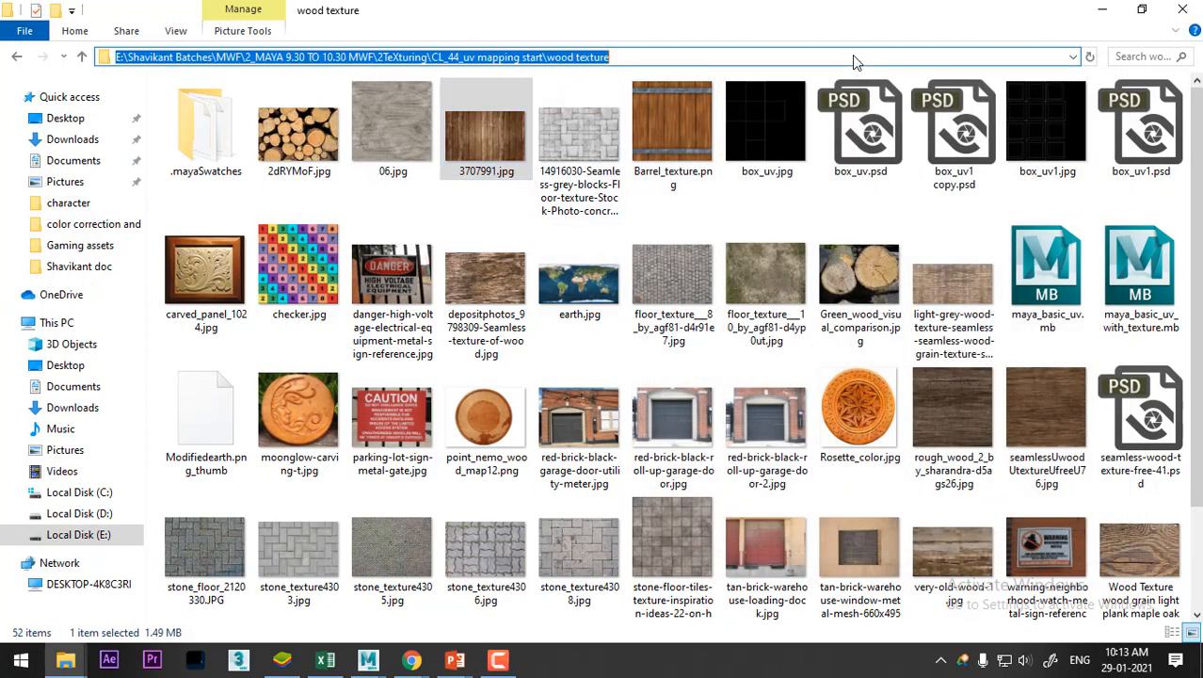
Return to Maya in object mode and show all hidden objects in the scene
click(1102, 9)
click(372, 376)
right_drag(357, 307, 366, 168)
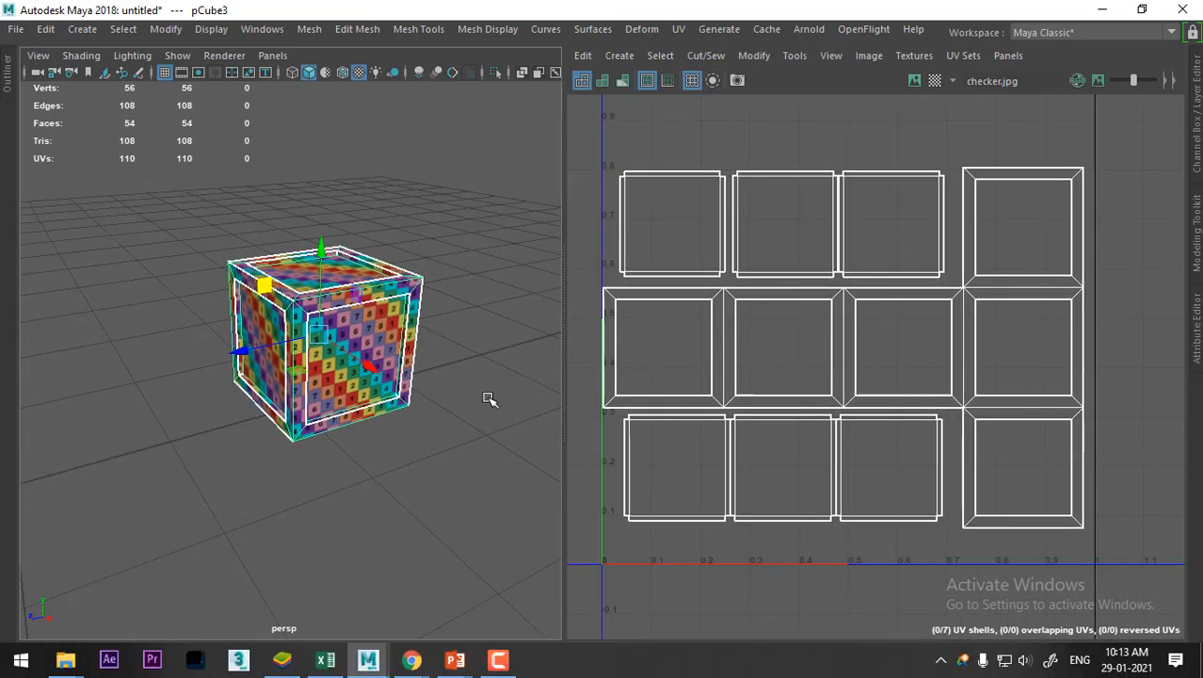
alt+drag(438, 434, 397, 483)
click(398, 483)
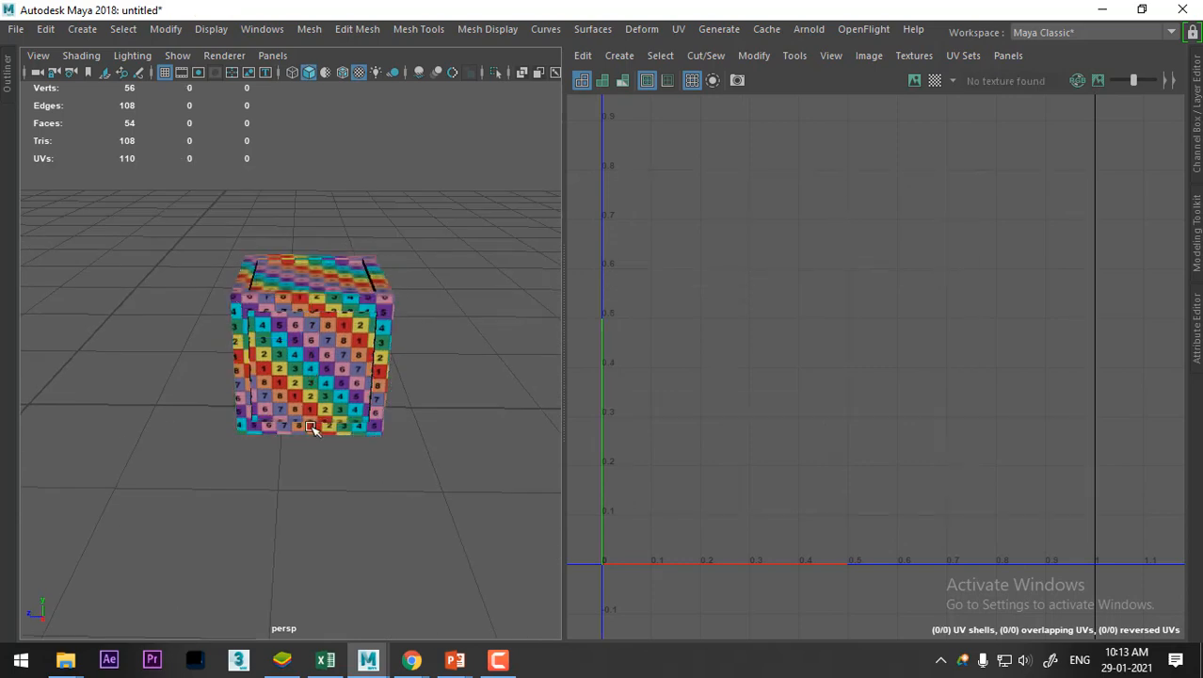
mouse_move(282, 141)
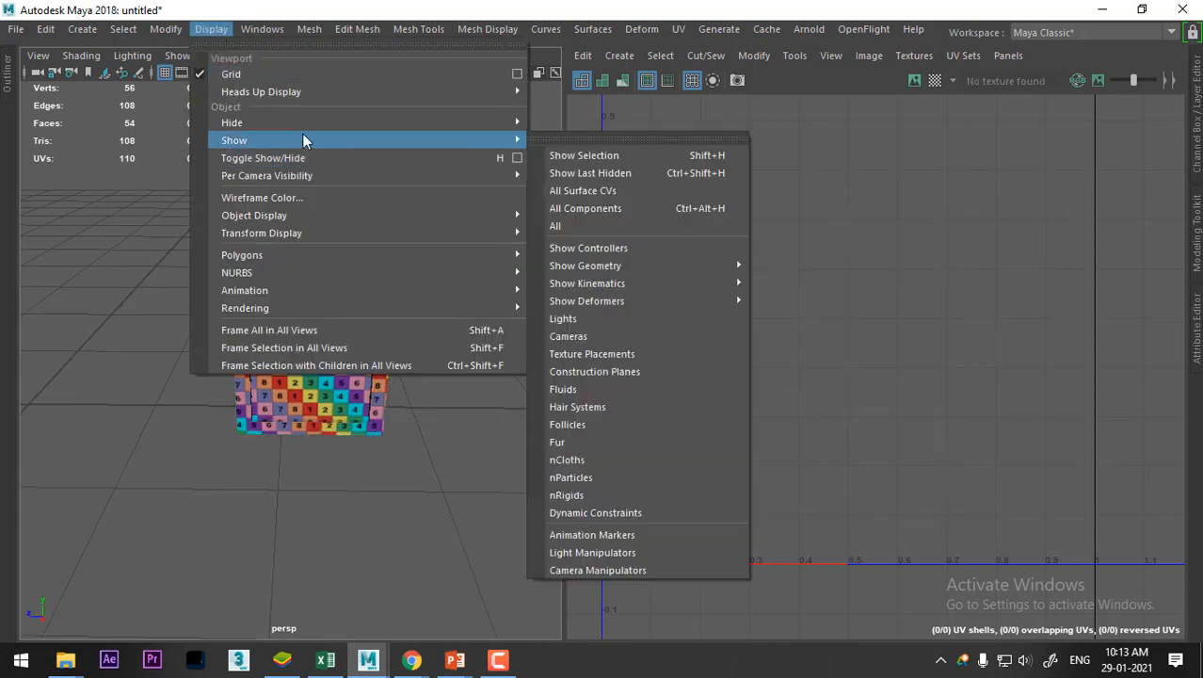
click(601, 211)
alt+drag(377, 435, 309, 424)
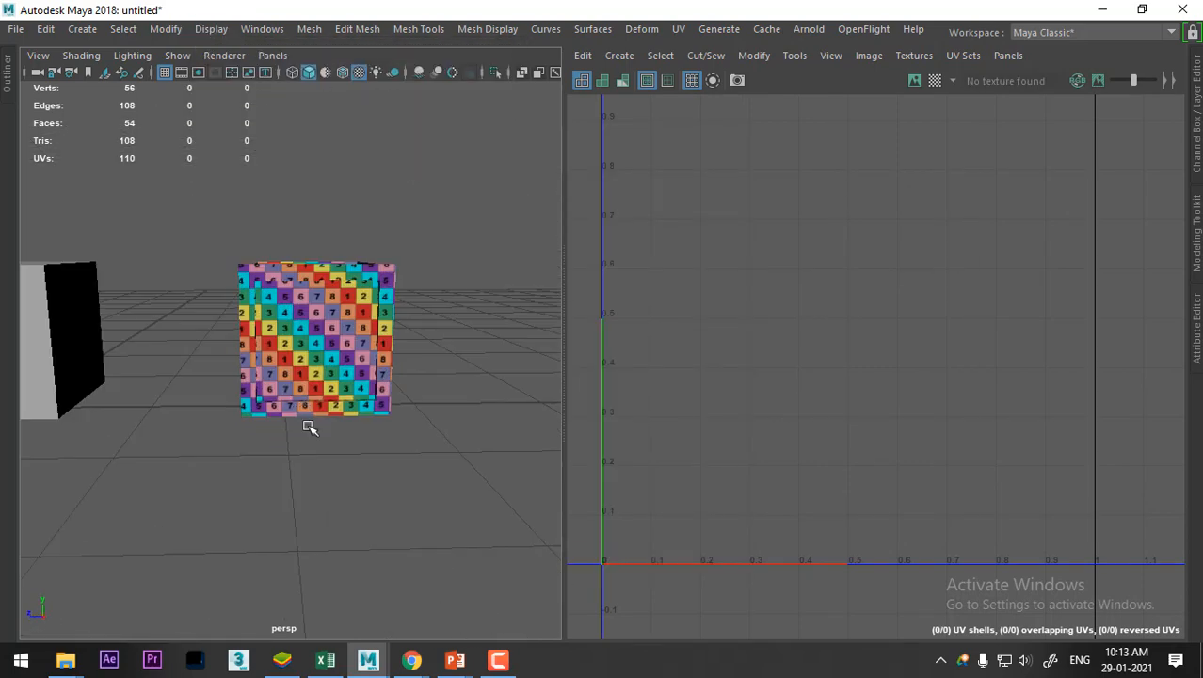
Duplicate the checkered crate and place the copy beside the original
click(314, 367)
alt+drag(314, 368, 282, 381)
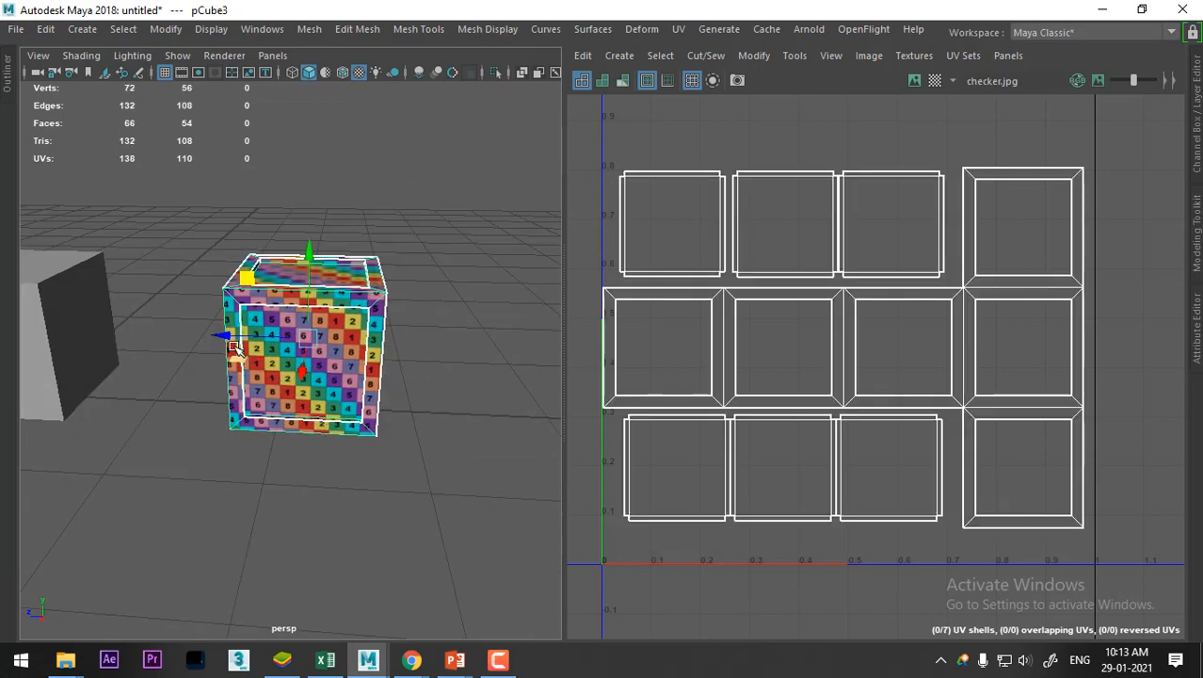
mouse_move(224, 335)
mouse_down()
mouse_move(201, 329)
mouse_move(371, 334)
mouse_move(311, 339)
mouse_move(202, 320)
mouse_move(241, 324)
mouse_up()
key(ctrl+d)
Assign a new Lambert material to the duplicated crate and name it wood
right_drag(299, 286, 421, 532)
click(1197, 299)
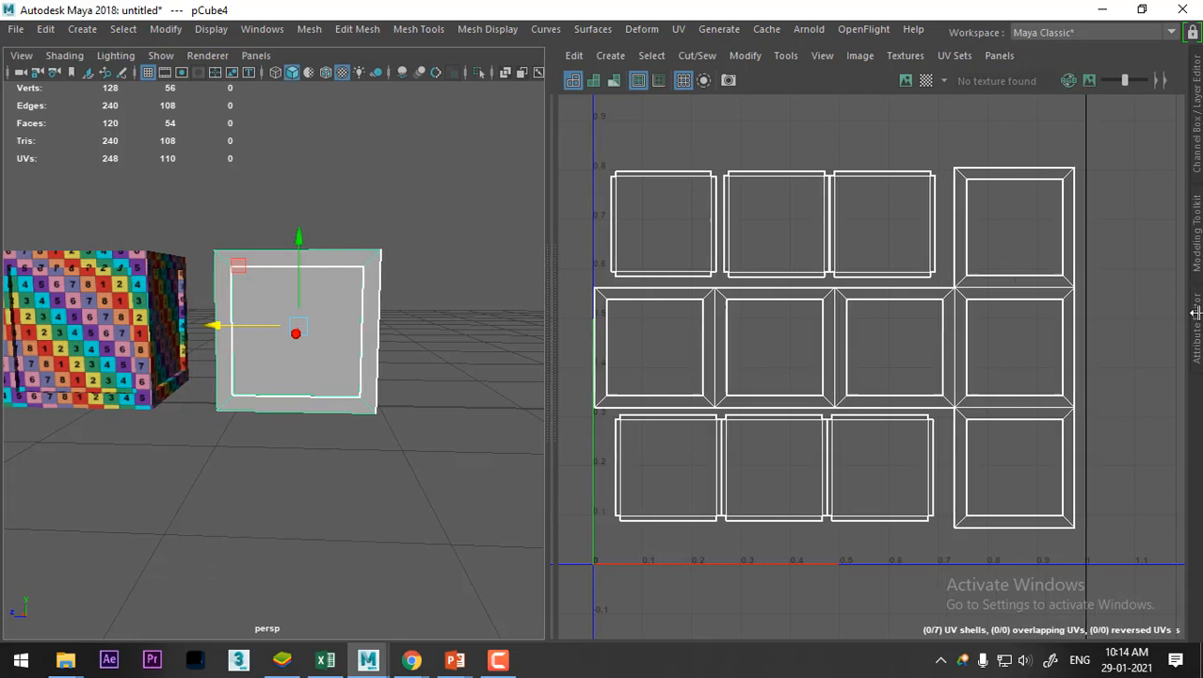
double_click(1006, 137)
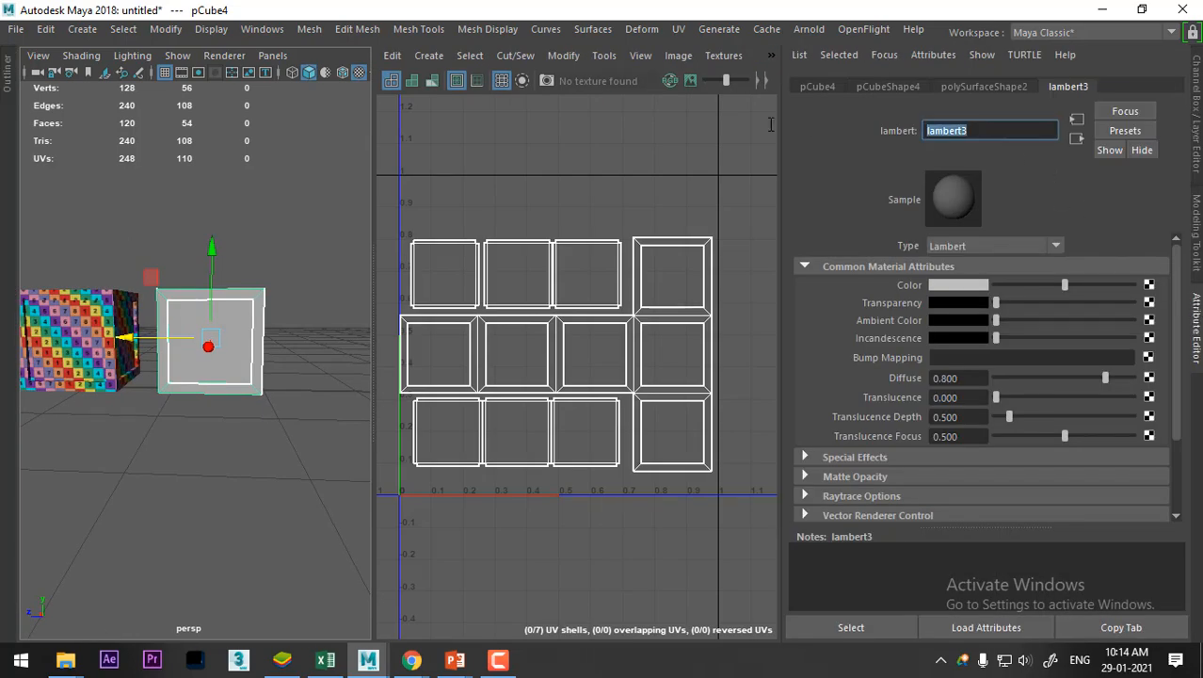
text(wood)
key(Return)
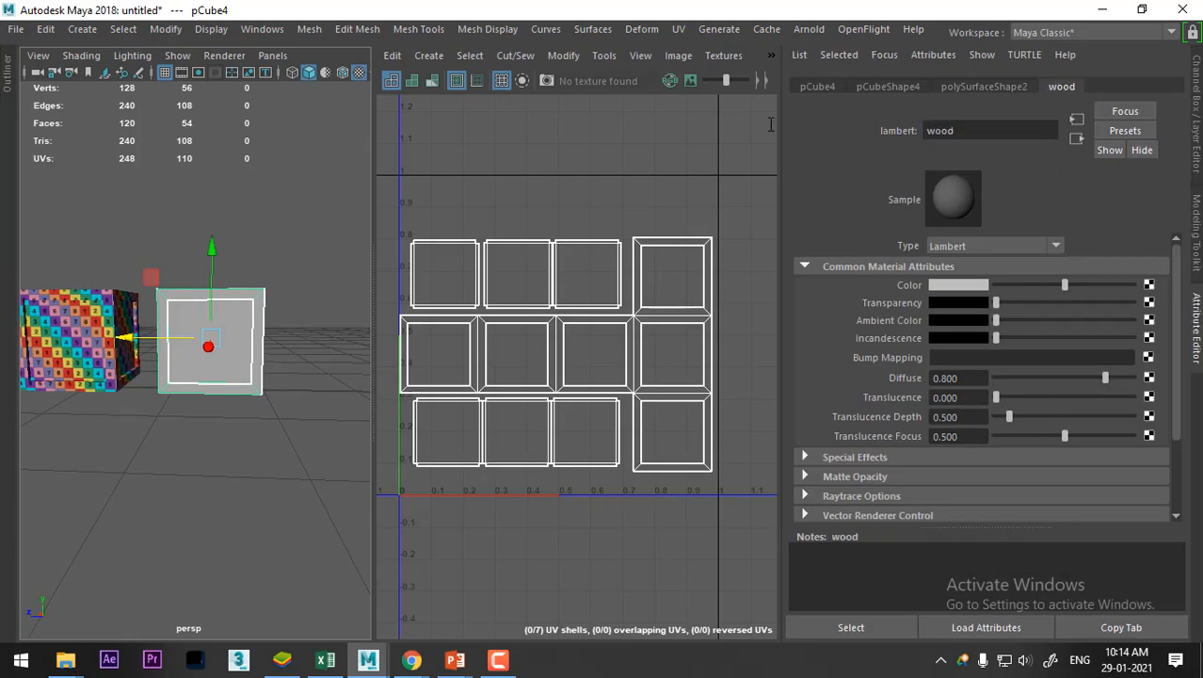
Map the wood material's Color to a file texture and show the file node's attributes
click(1149, 286)
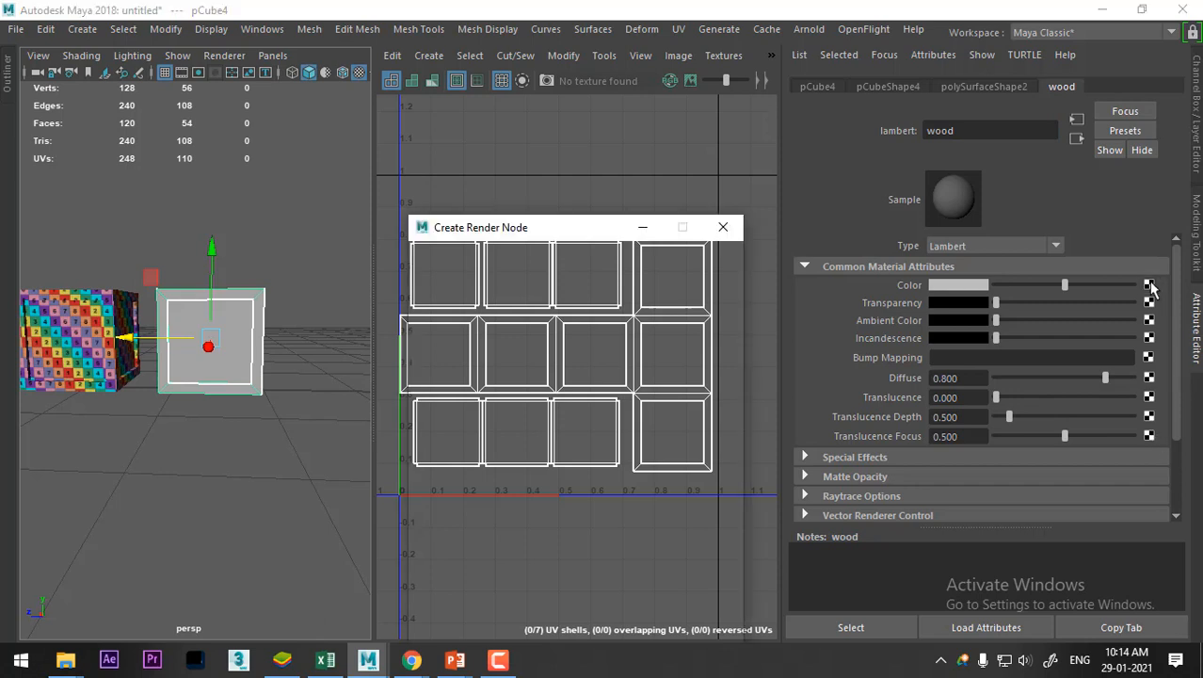
click(571, 371)
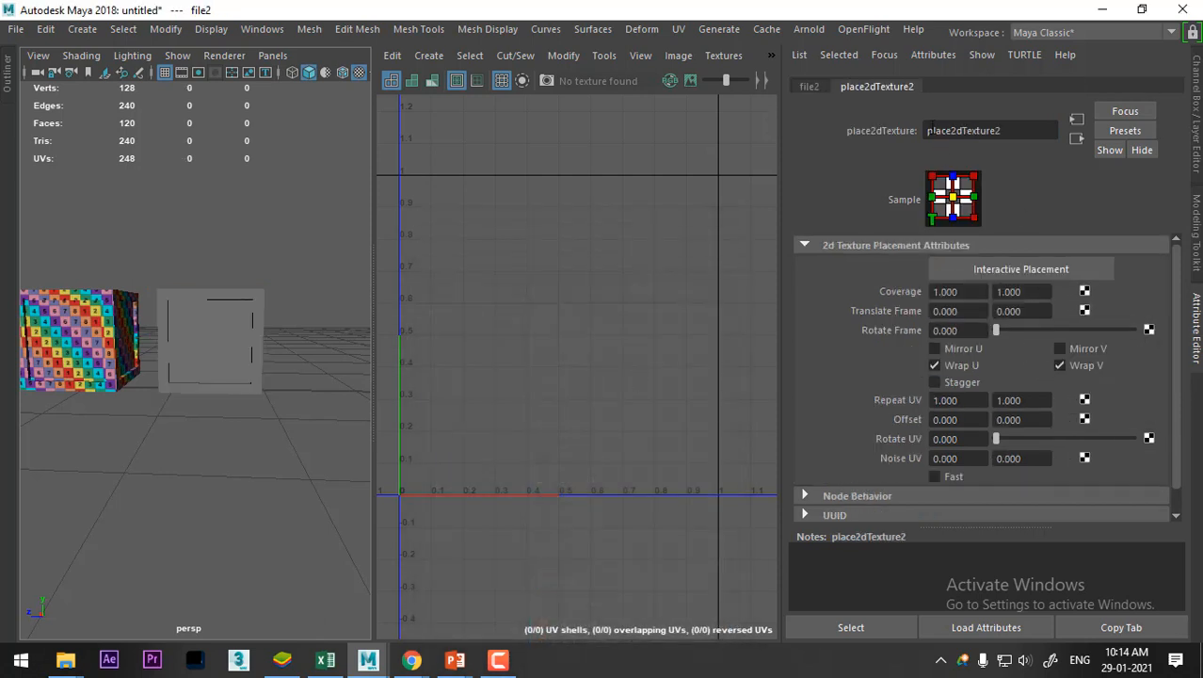
click(798, 85)
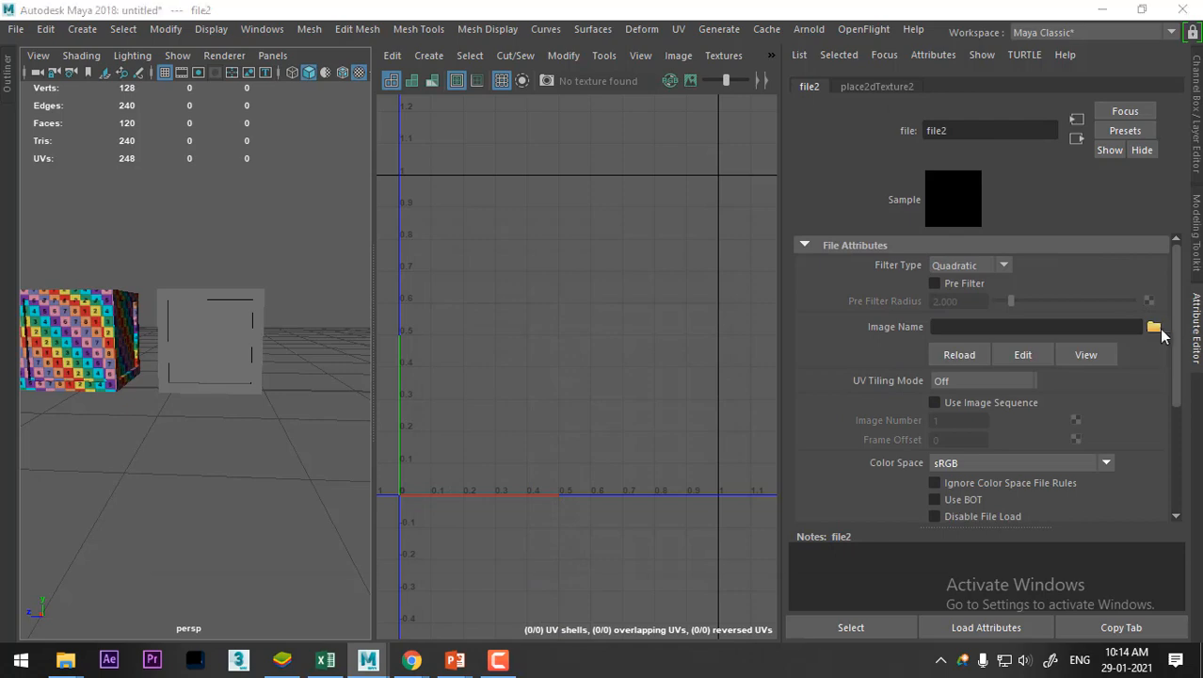
Load 3707991.jpg from the wood texture folder as the file texture's image
click(1155, 324)
key(ctrl+v)
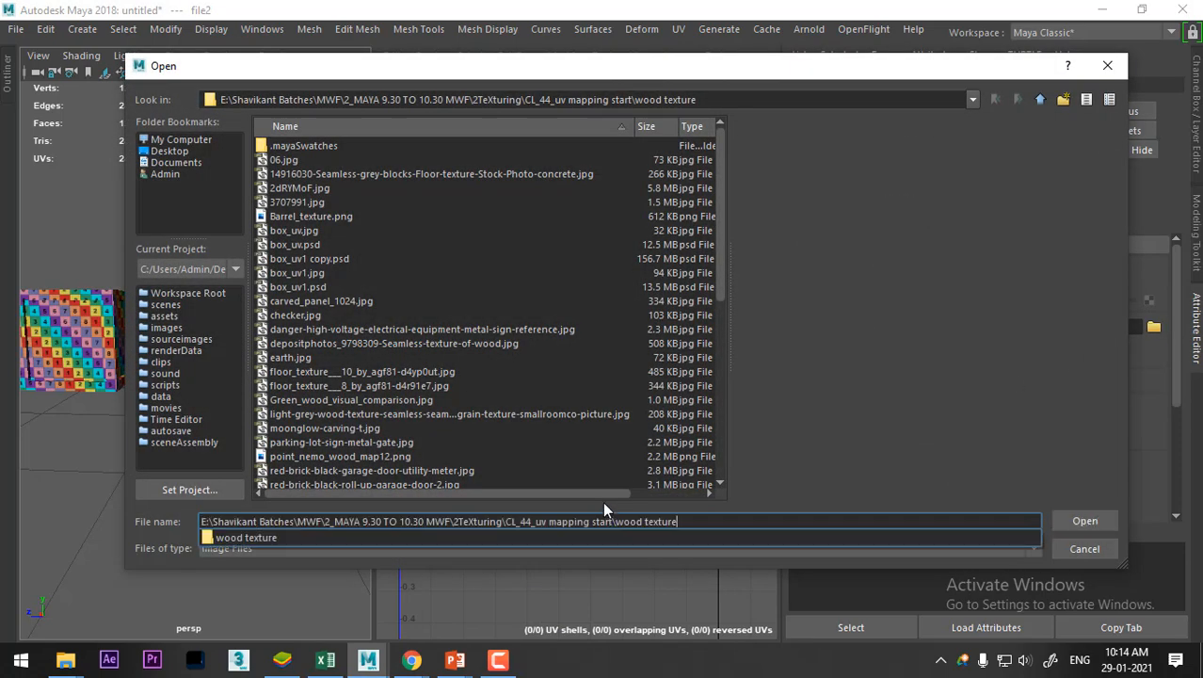
key(Return)
click(287, 160)
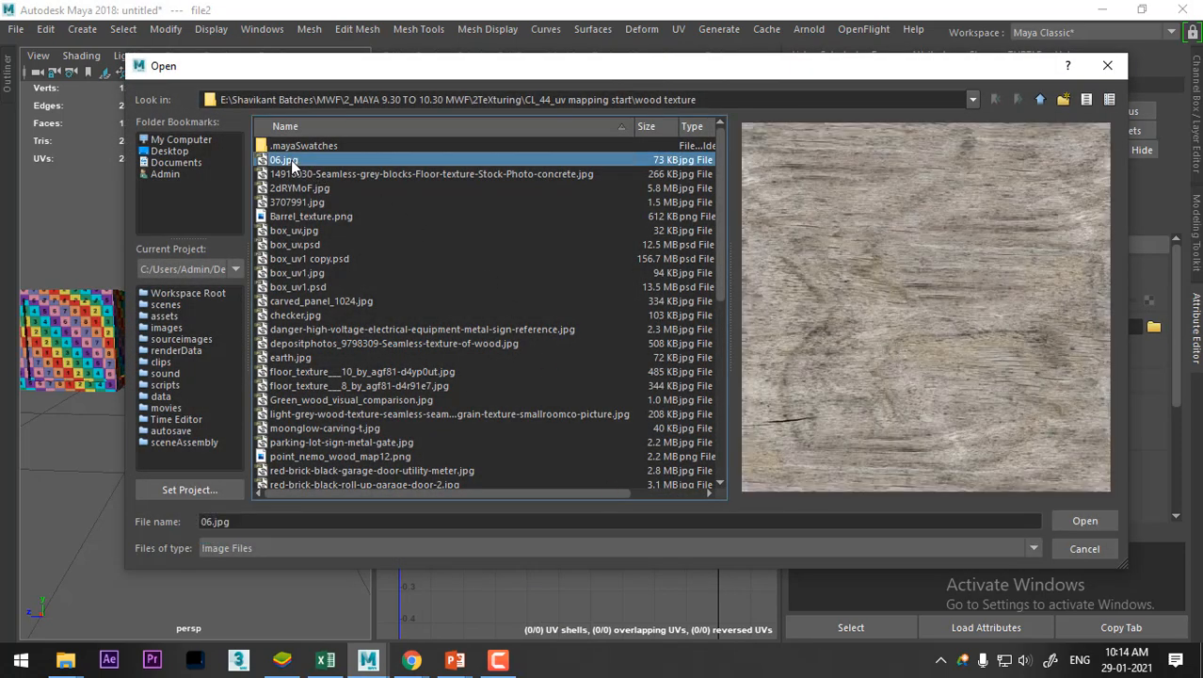
key(Down)
key(Down)
key(Down)
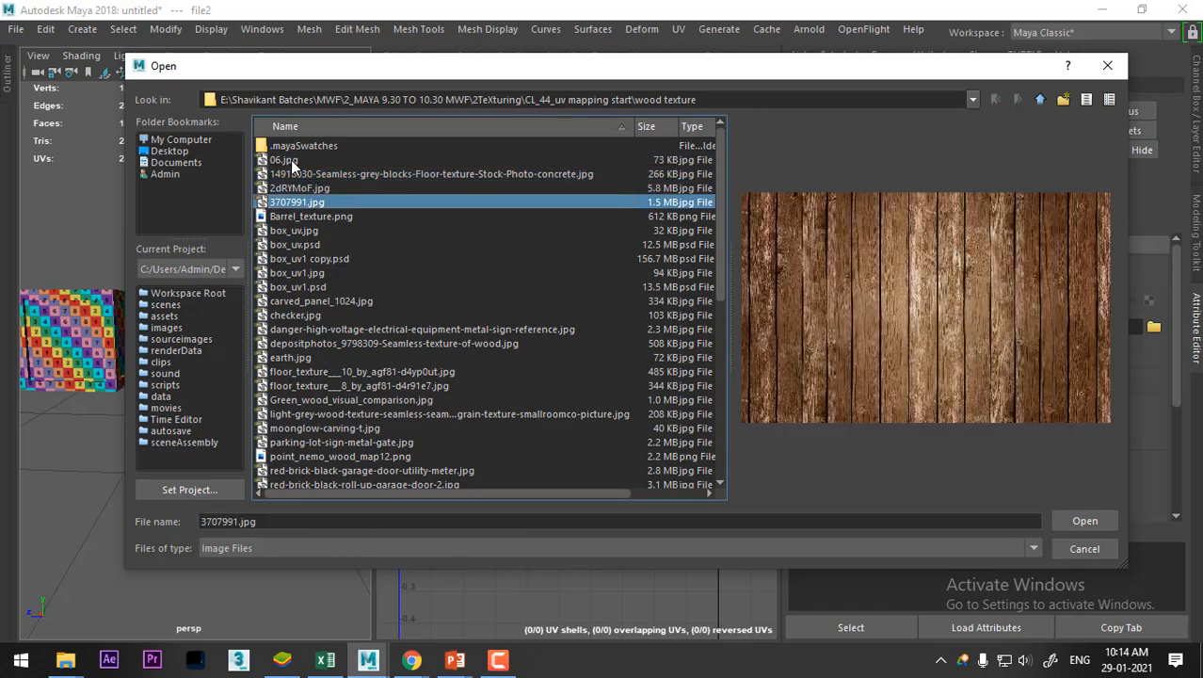
key(Return)
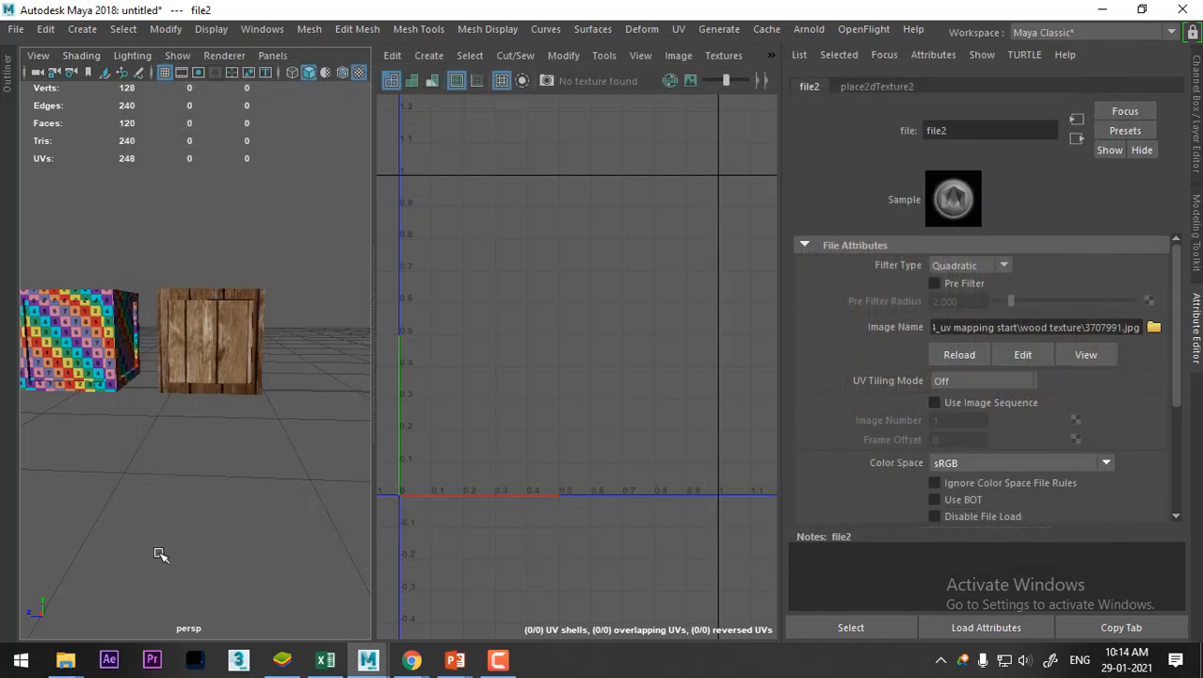
Set the wood texture's Repeat UV to 5 by 5, close its attributes, and check both crates in perspective
alt+drag(158, 556, 246, 446)
alt+right_drag(247, 447, 265, 524)
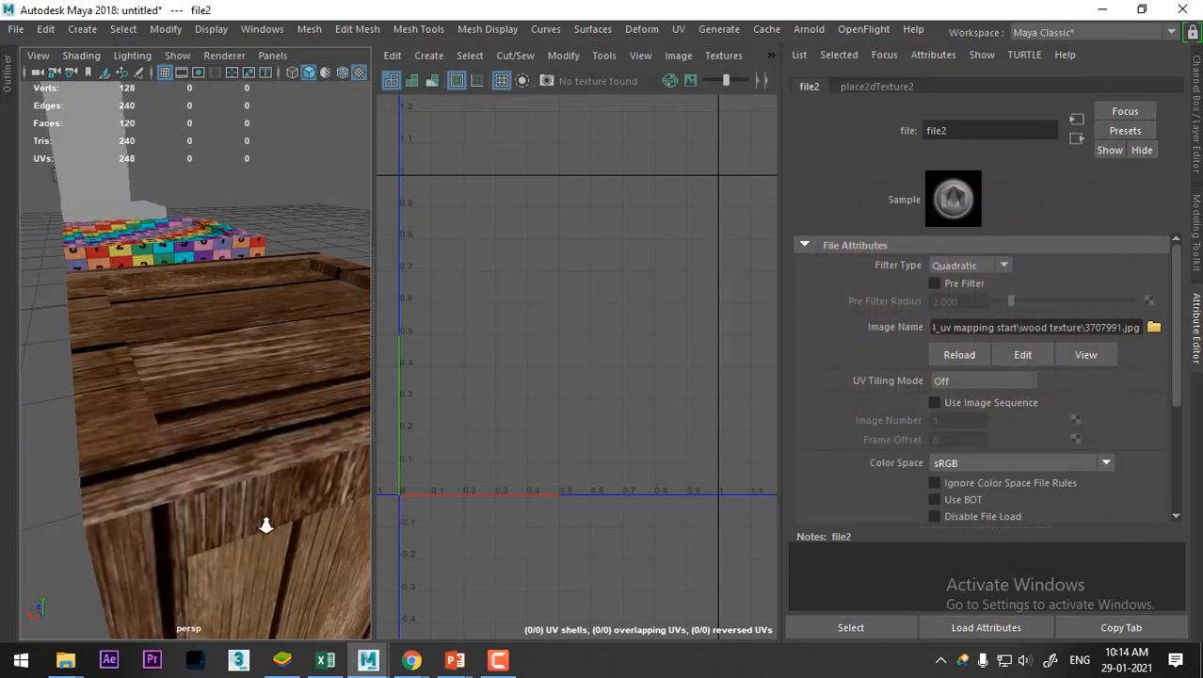
alt+drag(266, 524, 188, 438)
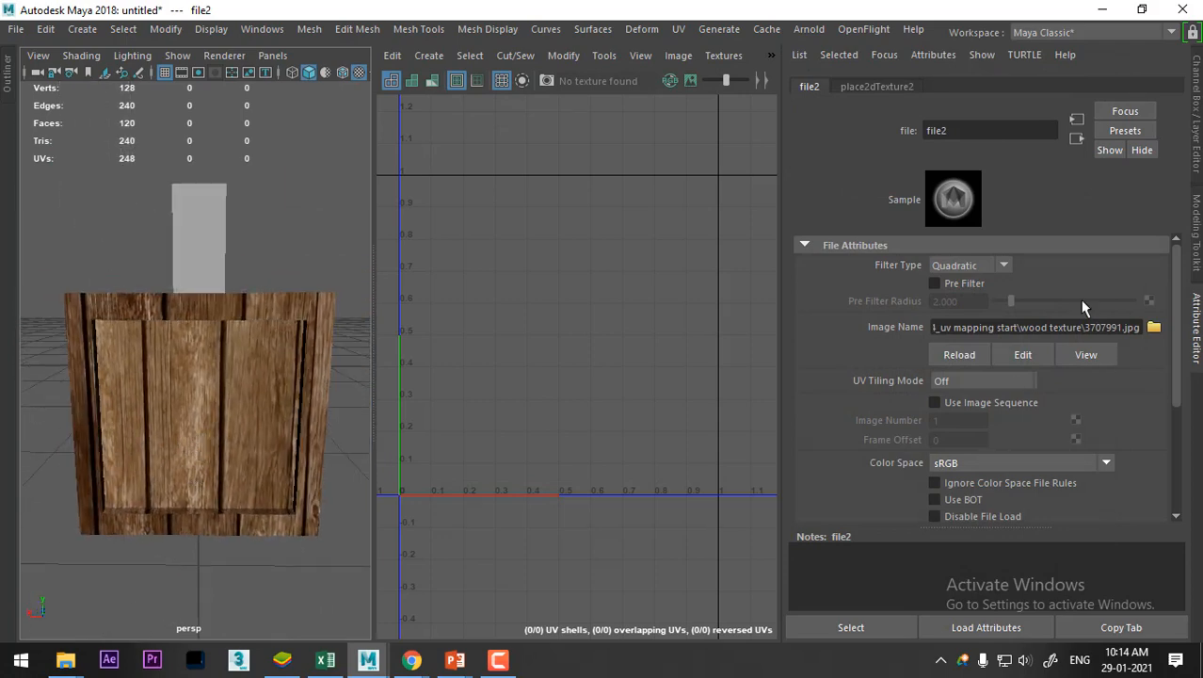
click(876, 87)
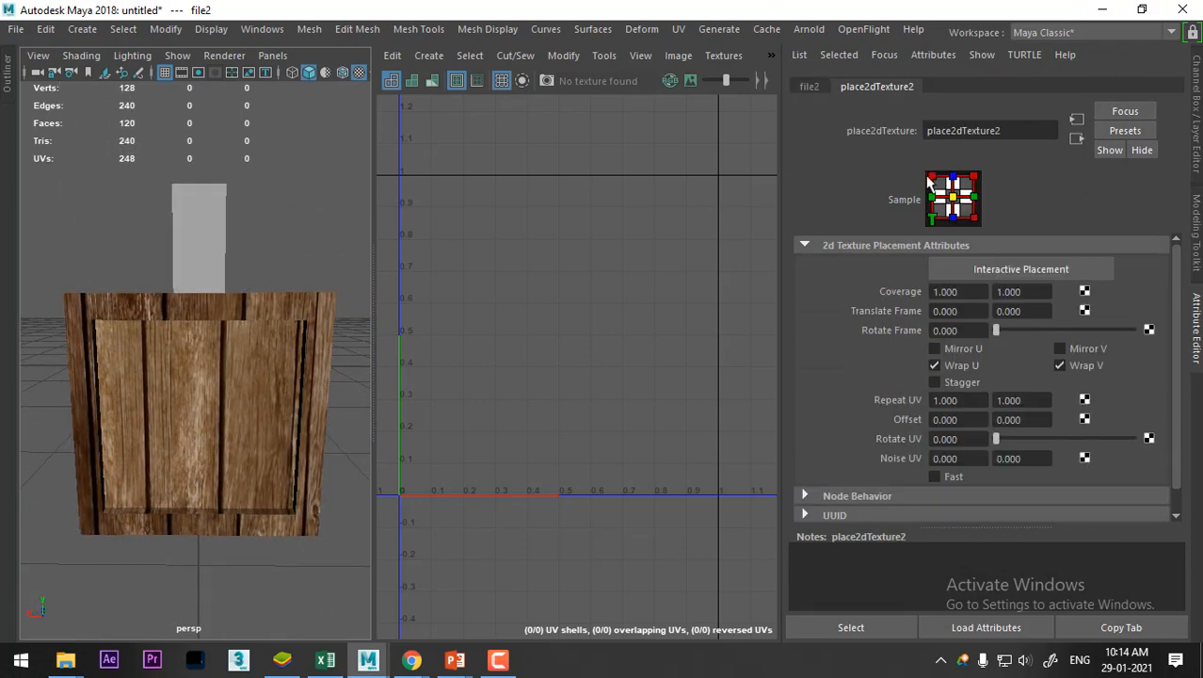
click(978, 399)
text(5)
key(Tab)
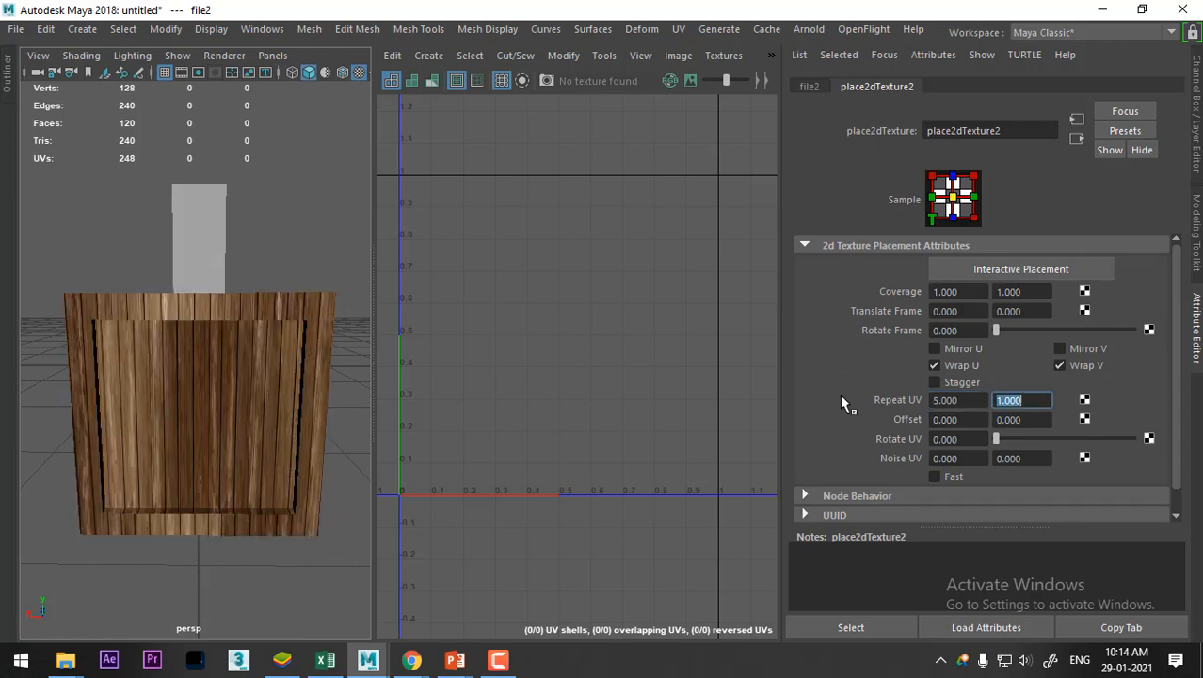
text(5)
key(Return)
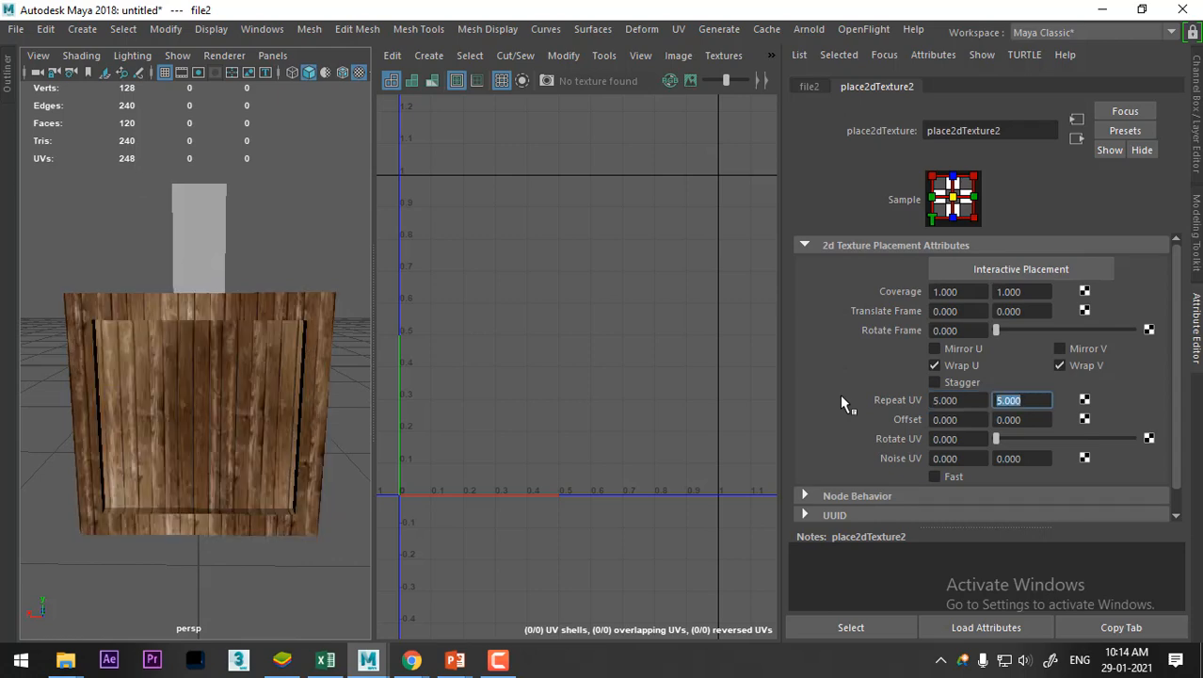
alt+drag(291, 406, 442, 423)
alt+drag(363, 414, 234, 395)
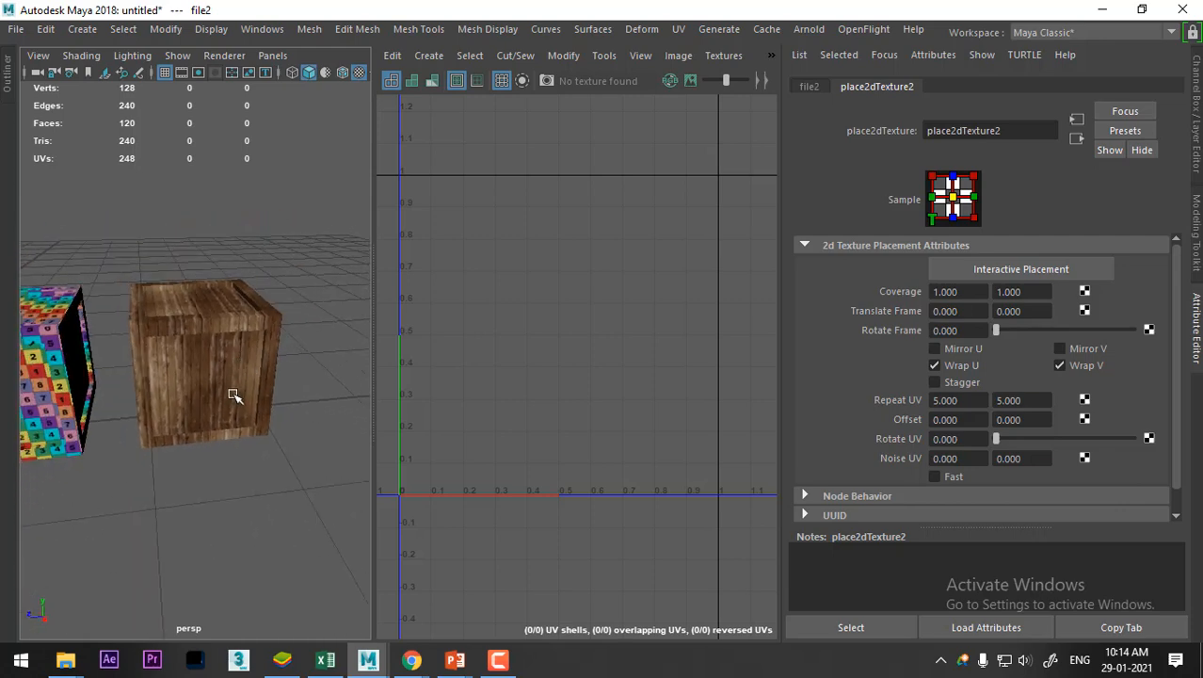
click(1197, 327)
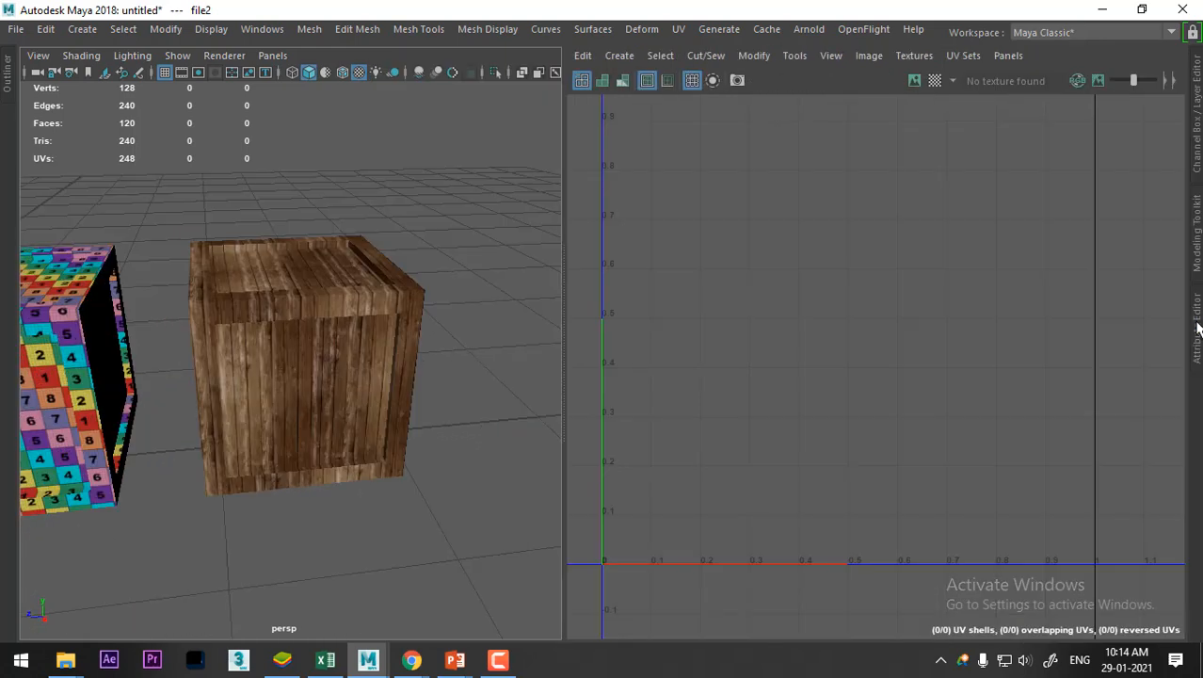
alt+drag(381, 595, 448, 624)
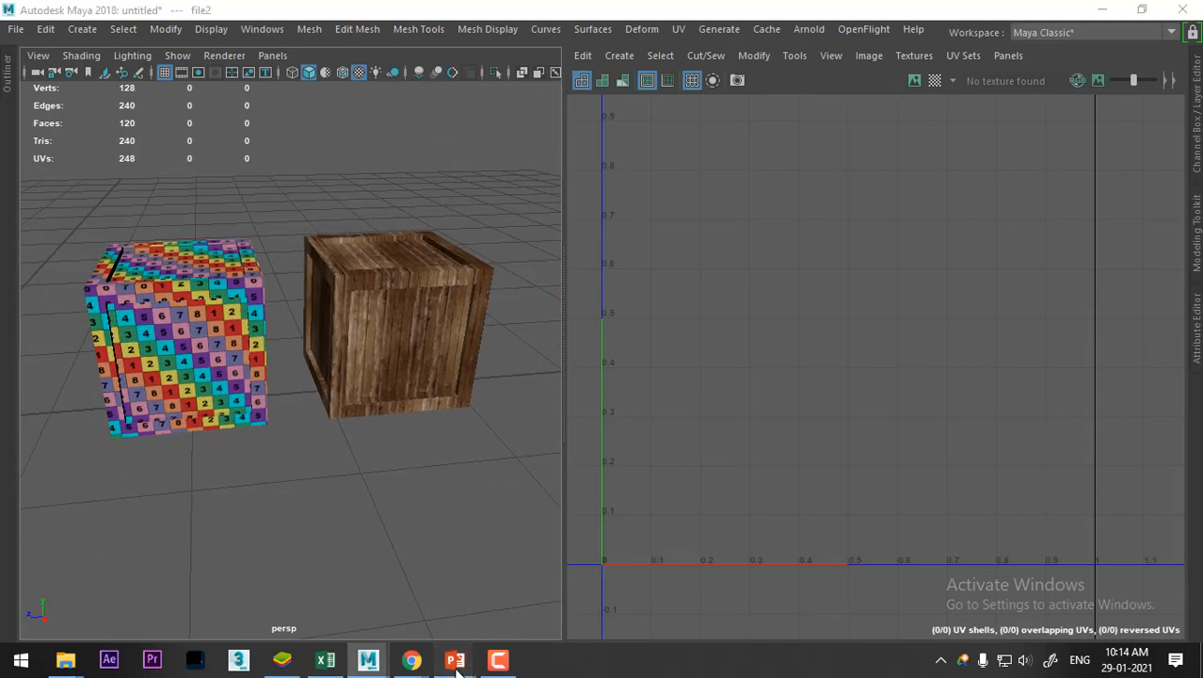
Switch to the PowerPoint slide show and read the slide on planar UV mapping
mouse_move(455, 659)
click(407, 584)
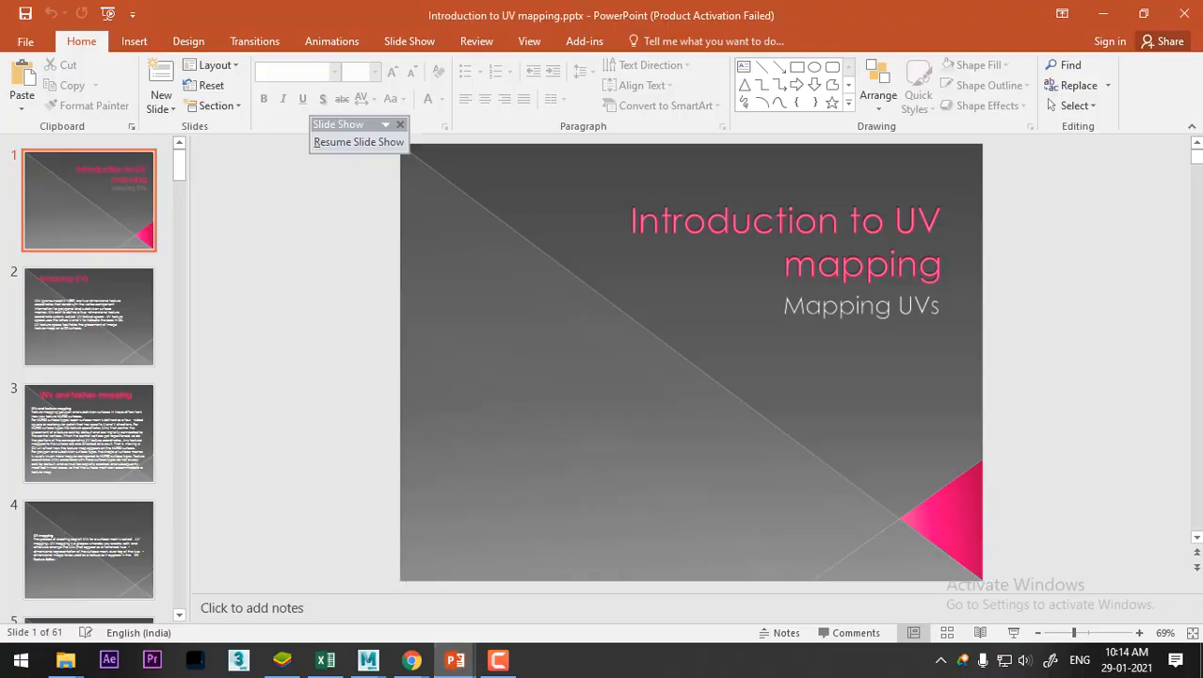
mouse_move(454, 659)
click(545, 577)
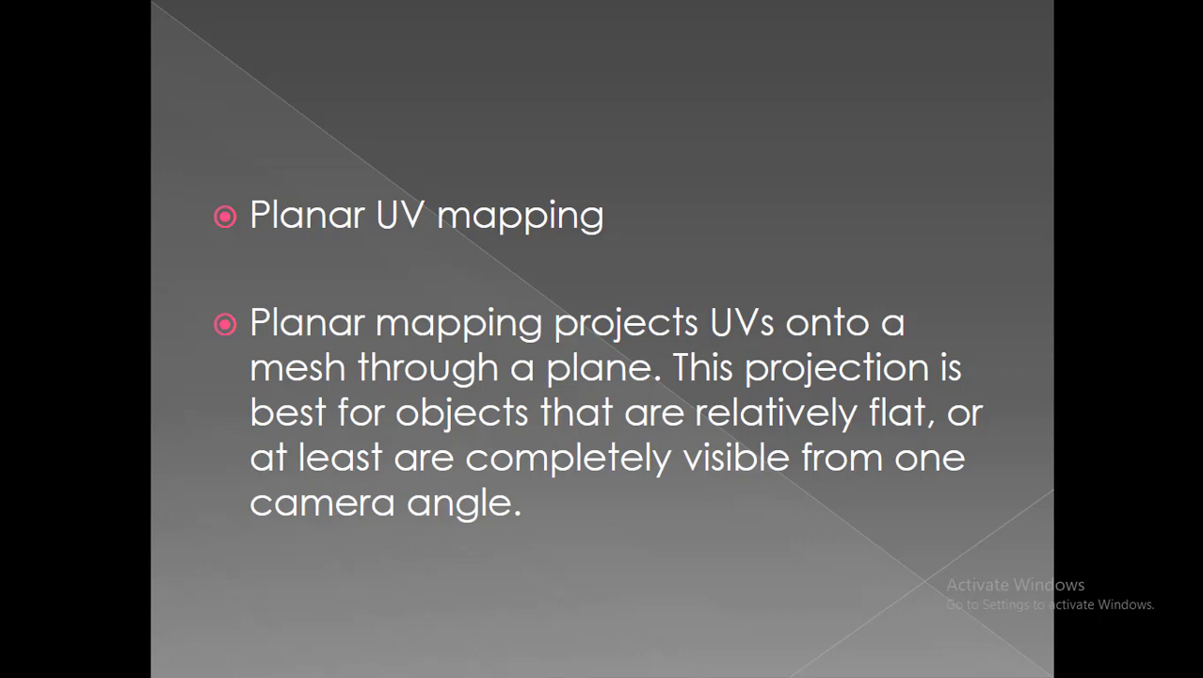
Return to Maya, switch to the front view, and create a polygon plane at the origin
key(alt+Tab)
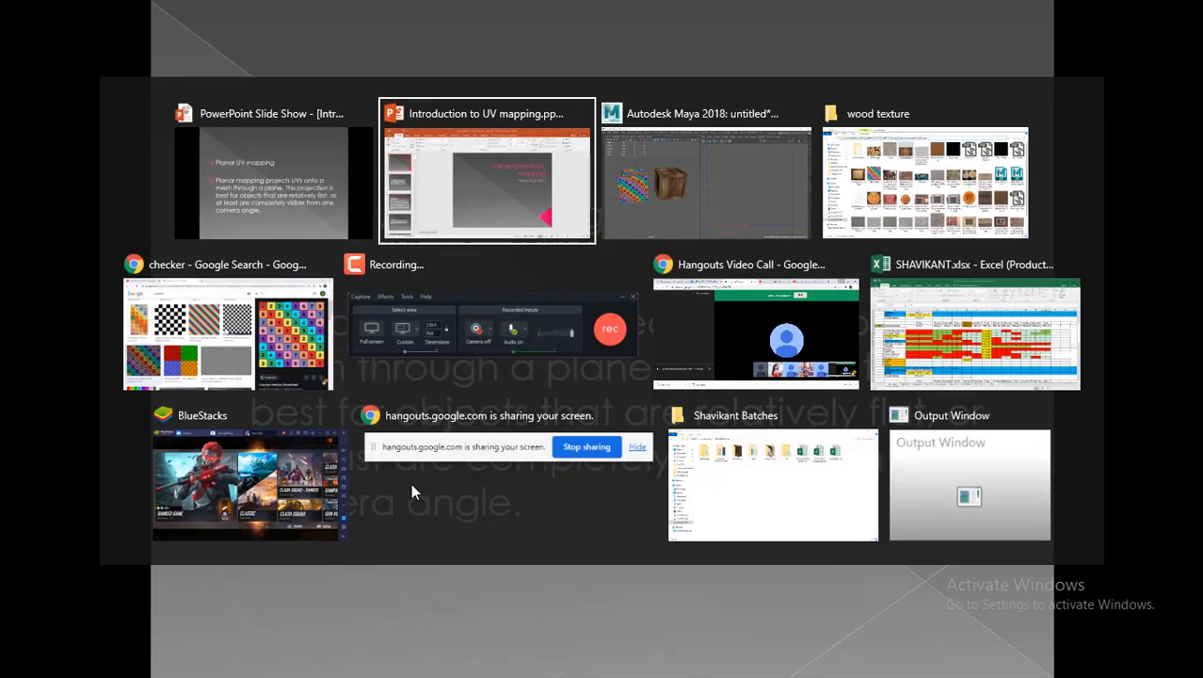
click(672, 217)
key(space)
drag(315, 343, 287, 381)
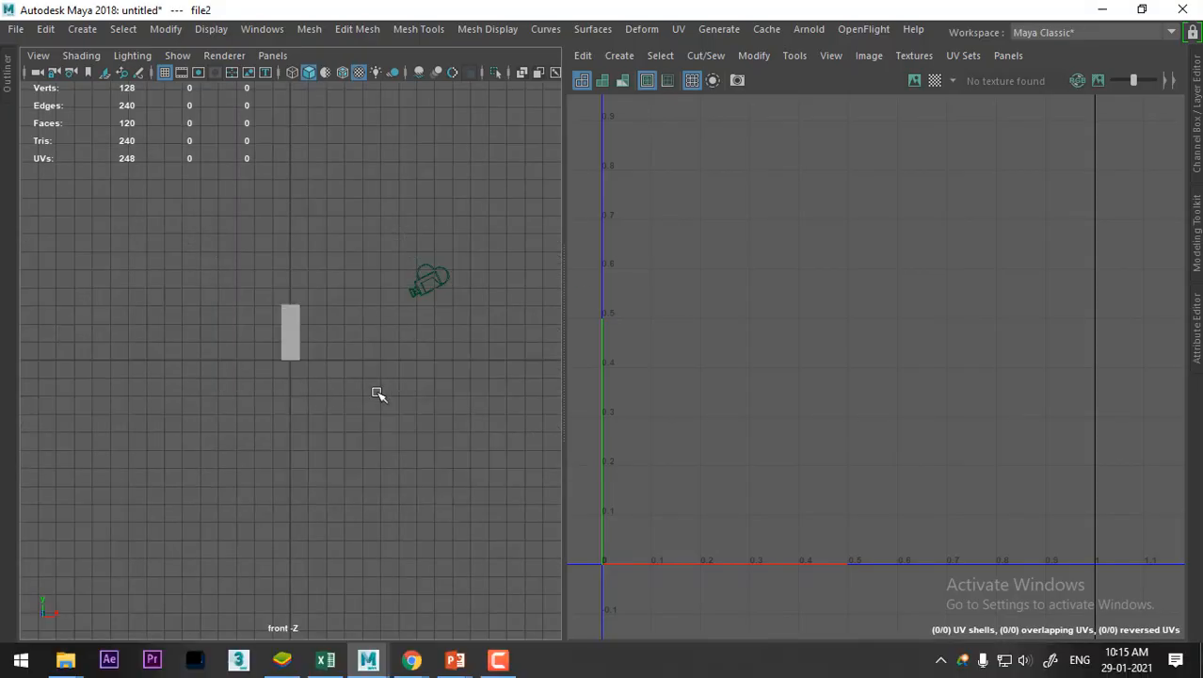
scroll(286, 391, down, 1)
key(f)
scroll(301, 388, down, 8)
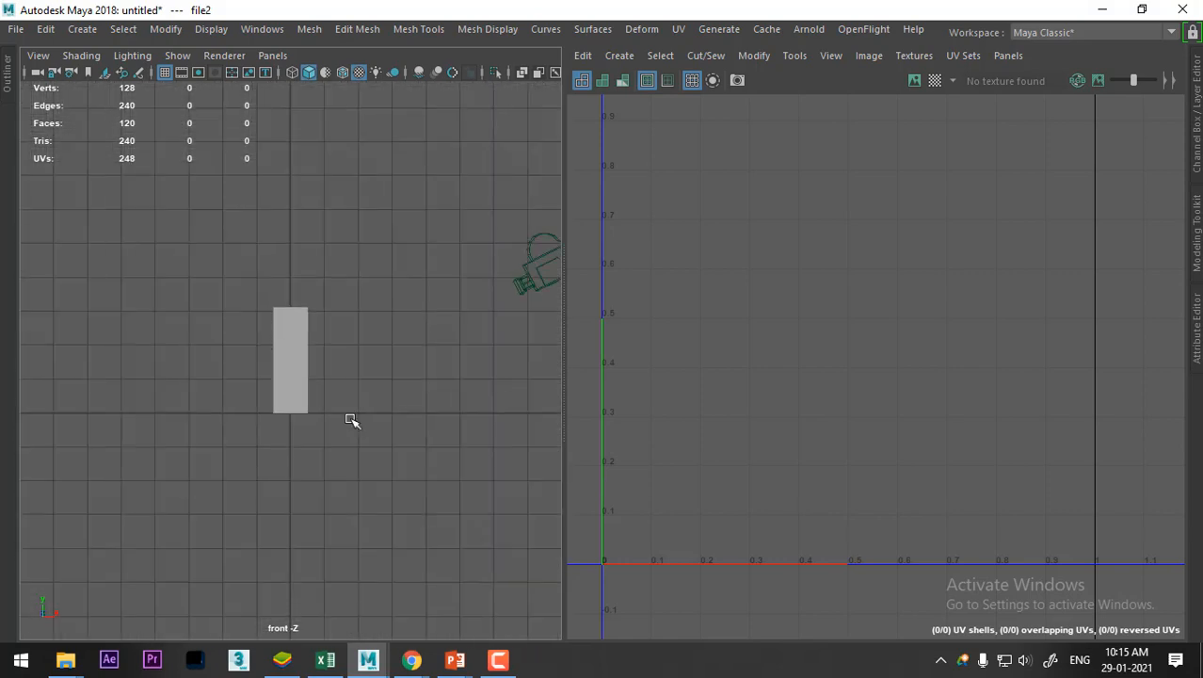
alt+middle_drag(352, 422, 274, 342)
alt+right_drag(274, 341, 429, 557)
alt+right_drag(334, 339, 414, 462)
click(373, 359)
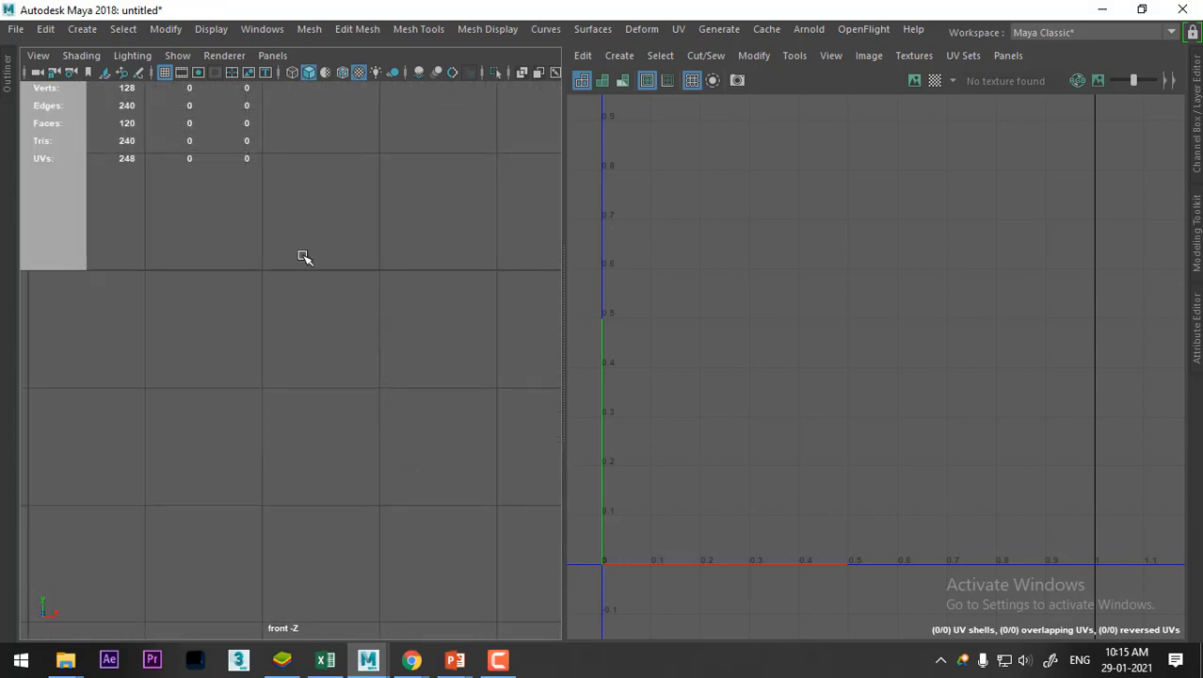
key(alt+Tab)
shift+right_drag(295, 185, 217, 160)
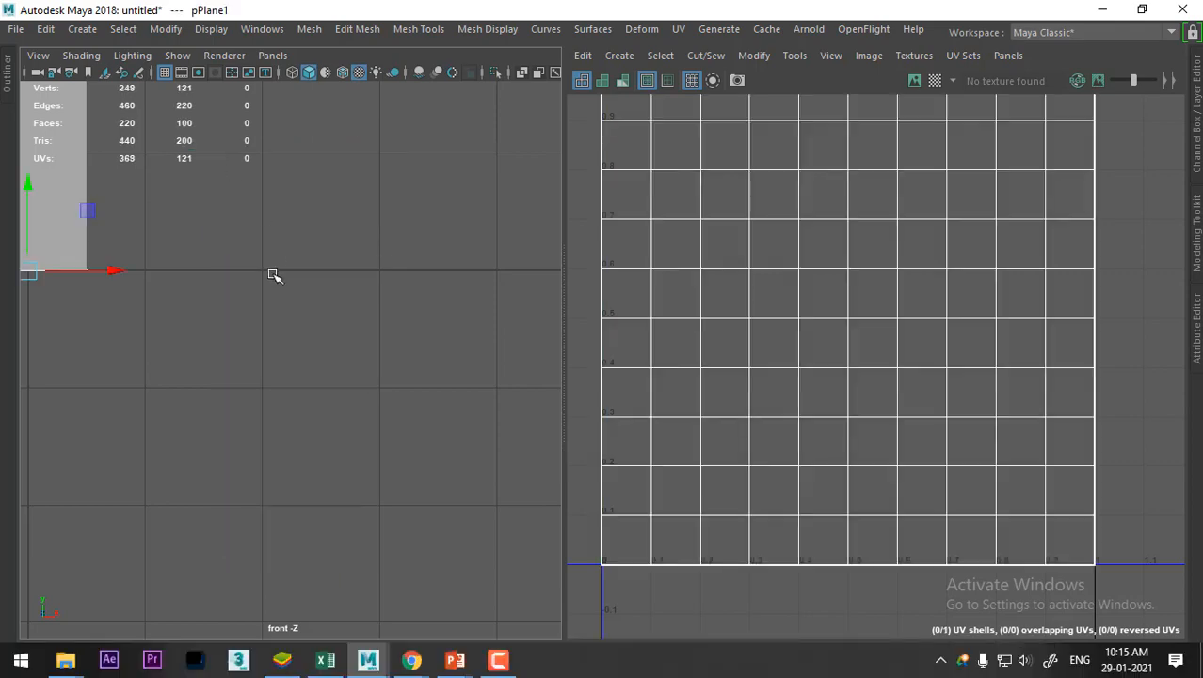
Move the plane to about 1.21 along X, in front of the grey cube, and return to the perspective view
alt+middle_drag(118, 318, 476, 359)
drag(345, 301, 489, 286)
alt+middle_drag(444, 309, 308, 321)
key(space)
drag(348, 338, 347, 82)
alt+drag(358, 292, 331, 317)
alt+middle_drag(316, 334, 448, 319)
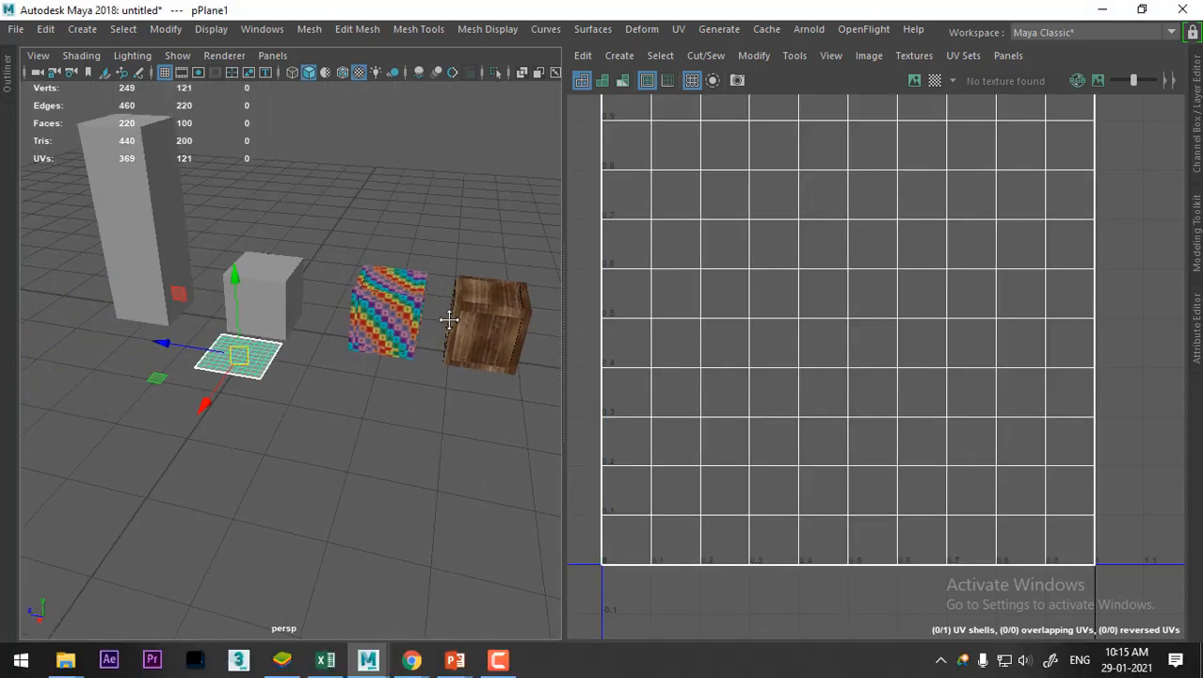
Set the plane's Subdivisions Width and Subdivisions Height to 1
alt+drag(358, 348, 423, 330)
alt+right_drag(386, 386, 333, 429)
alt+drag(301, 382, 376, 433)
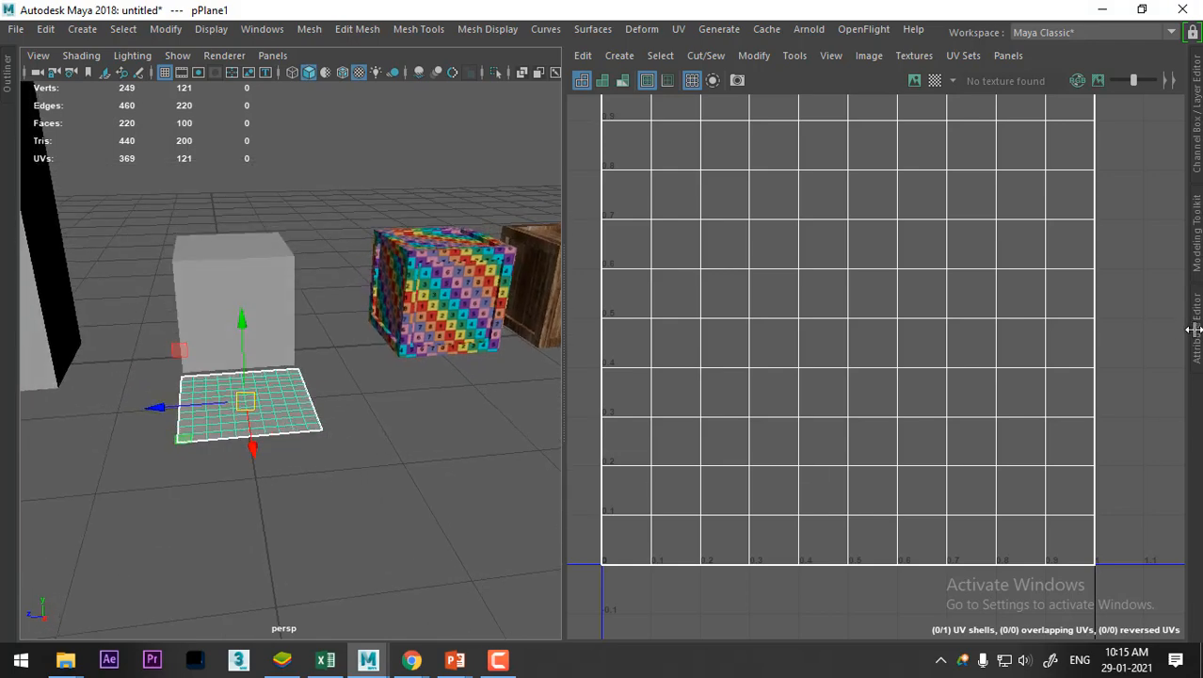
click(1198, 141)
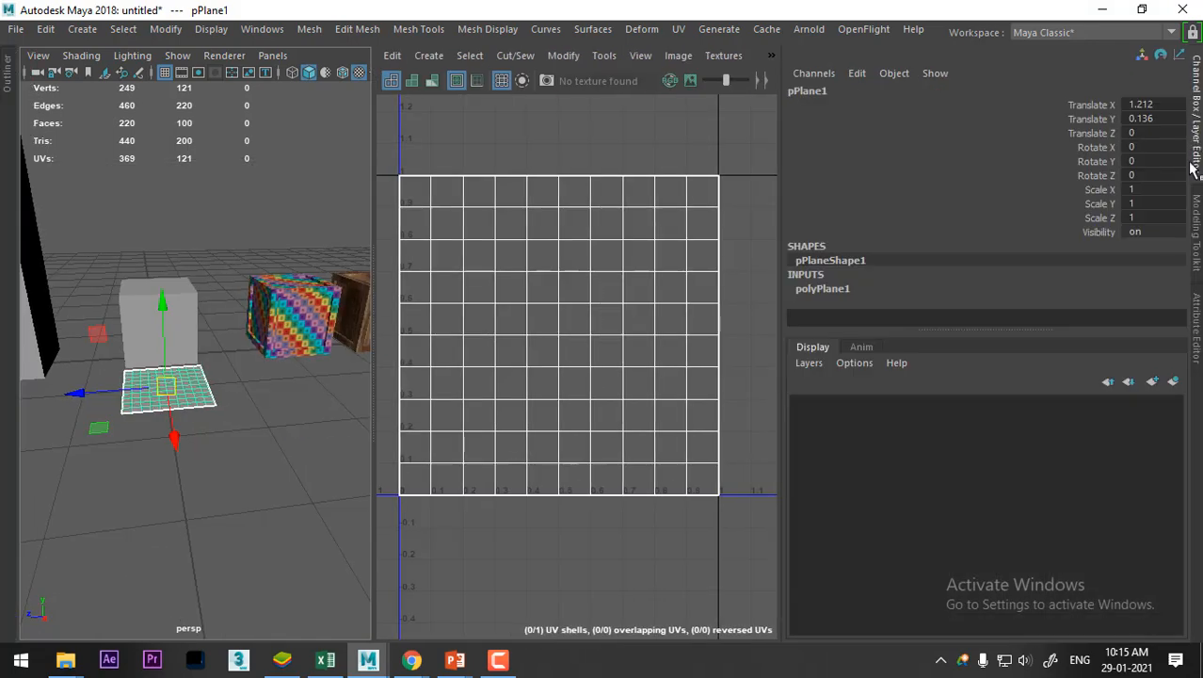
click(843, 288)
scroll(982, 274, down, 1)
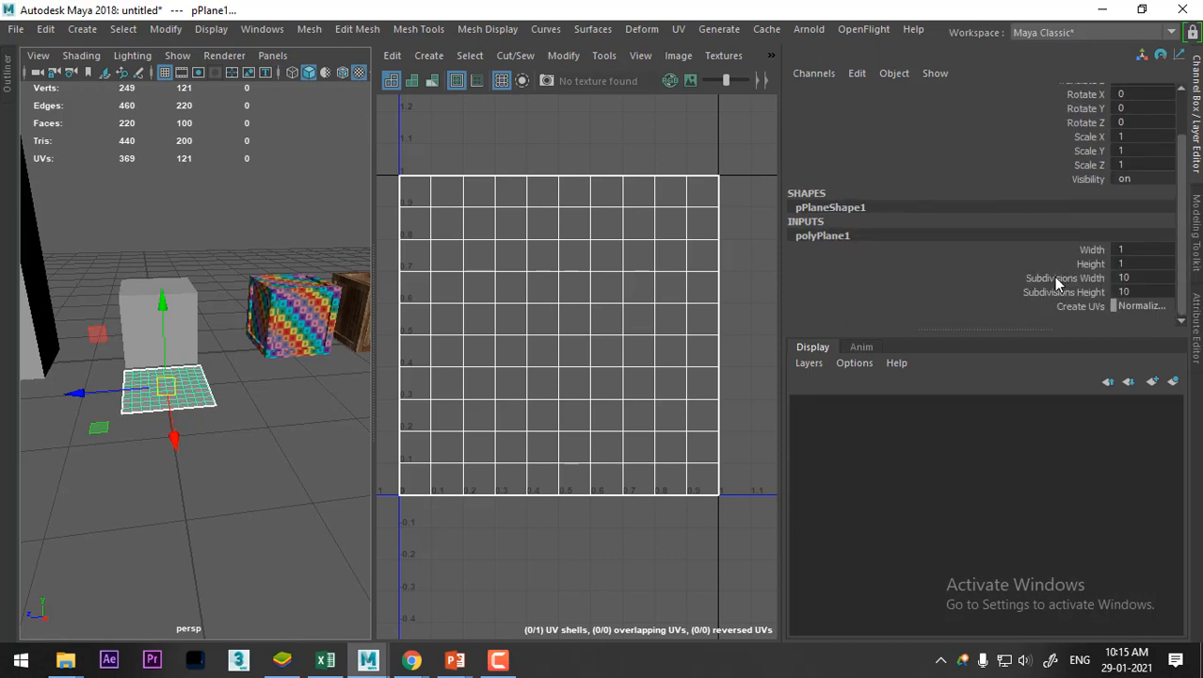
drag(1056, 282, 1056, 292)
middle_drag(215, 334, 271, 451)
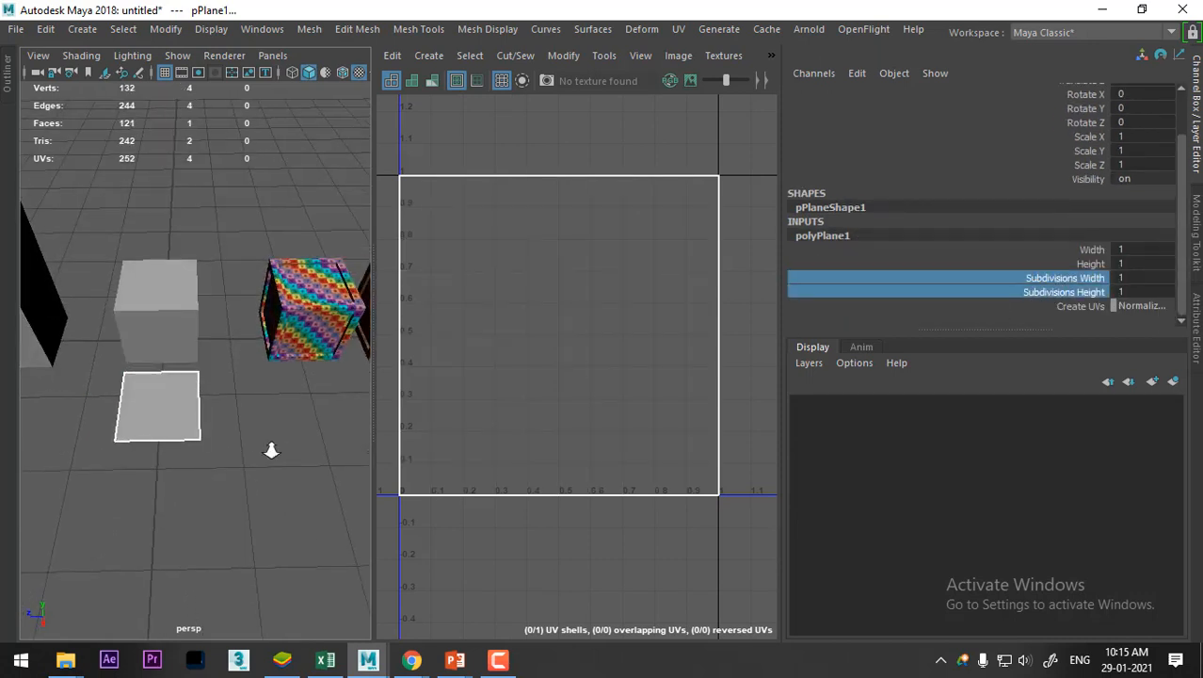
Apply a planar UV projection to the plane from the X axis, fitted to the bounding box, after resetting the mapping options
alt+right_drag(271, 451, 280, 473)
alt+drag(264, 478, 203, 488)
click(248, 515)
click(189, 467)
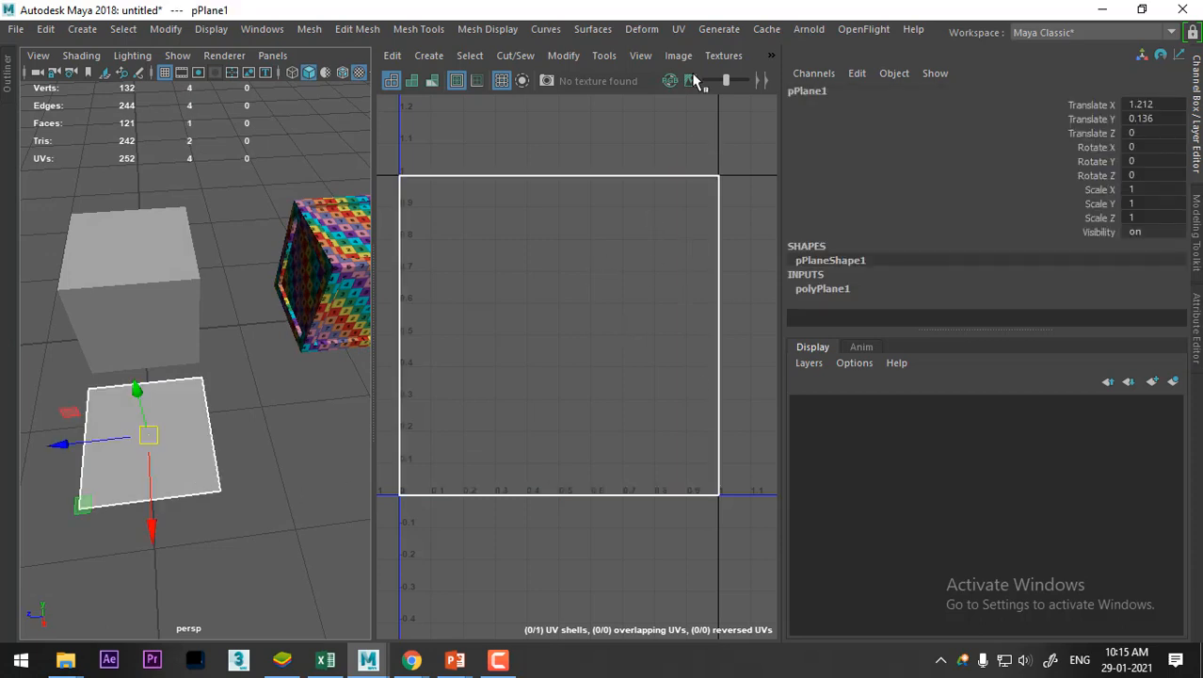
click(677, 29)
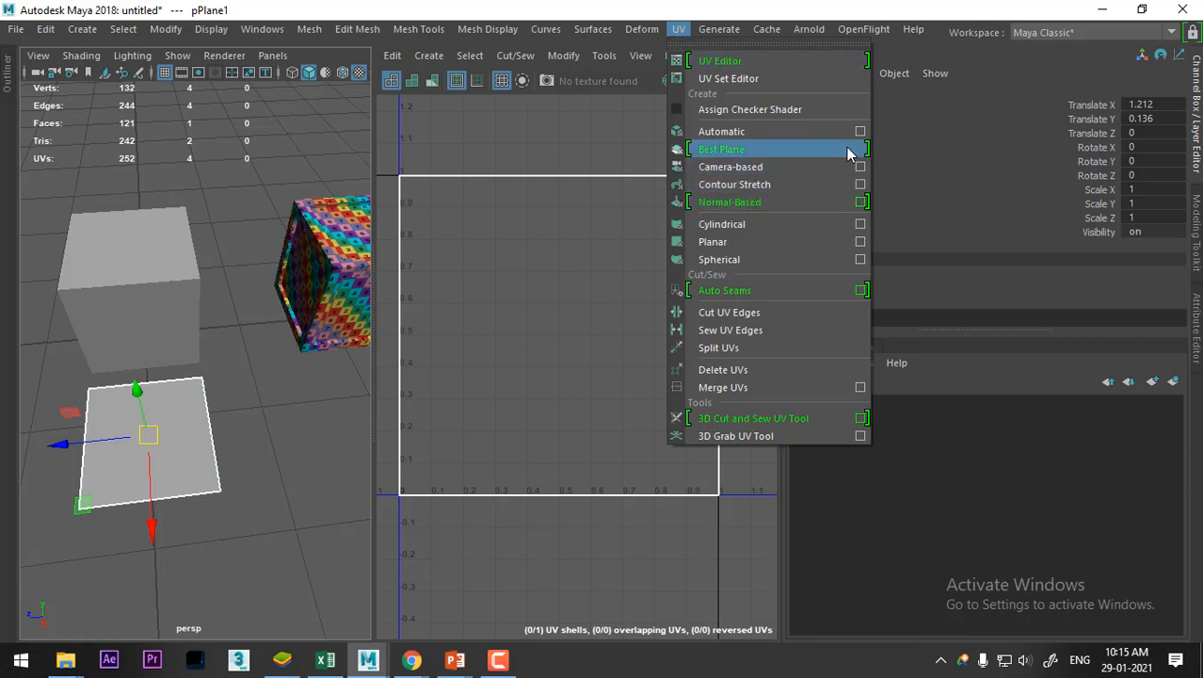
click(861, 242)
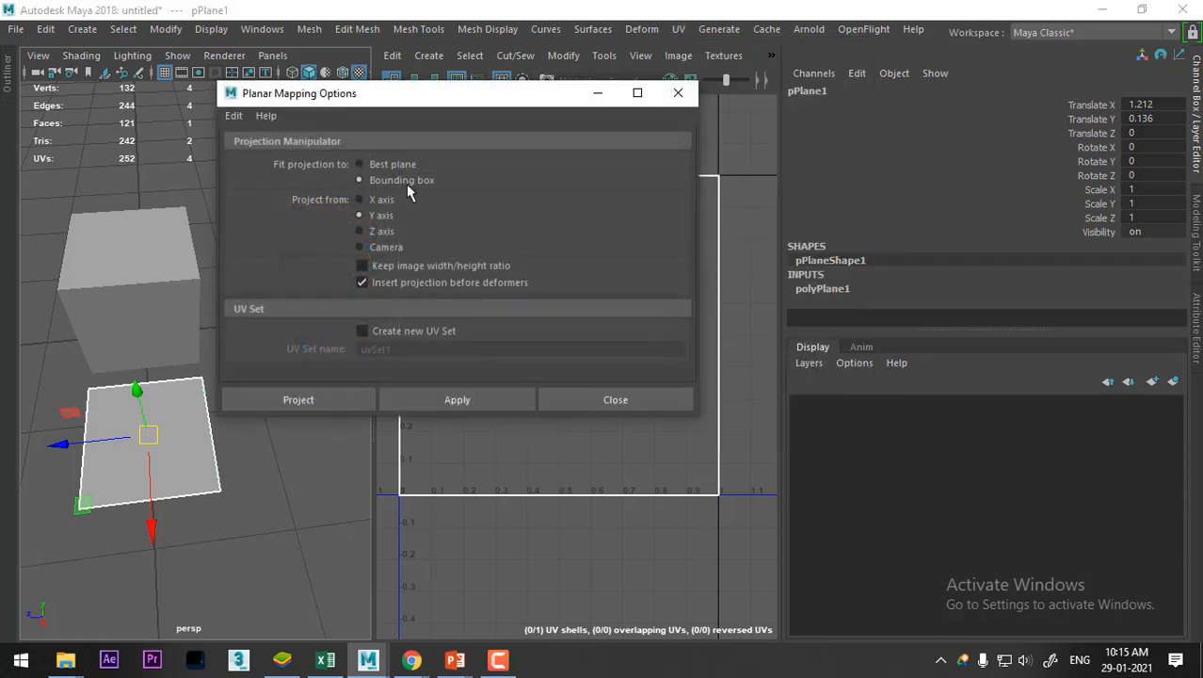
click(233, 115)
click(259, 149)
drag(482, 106, 1047, 138)
click(1055, 428)
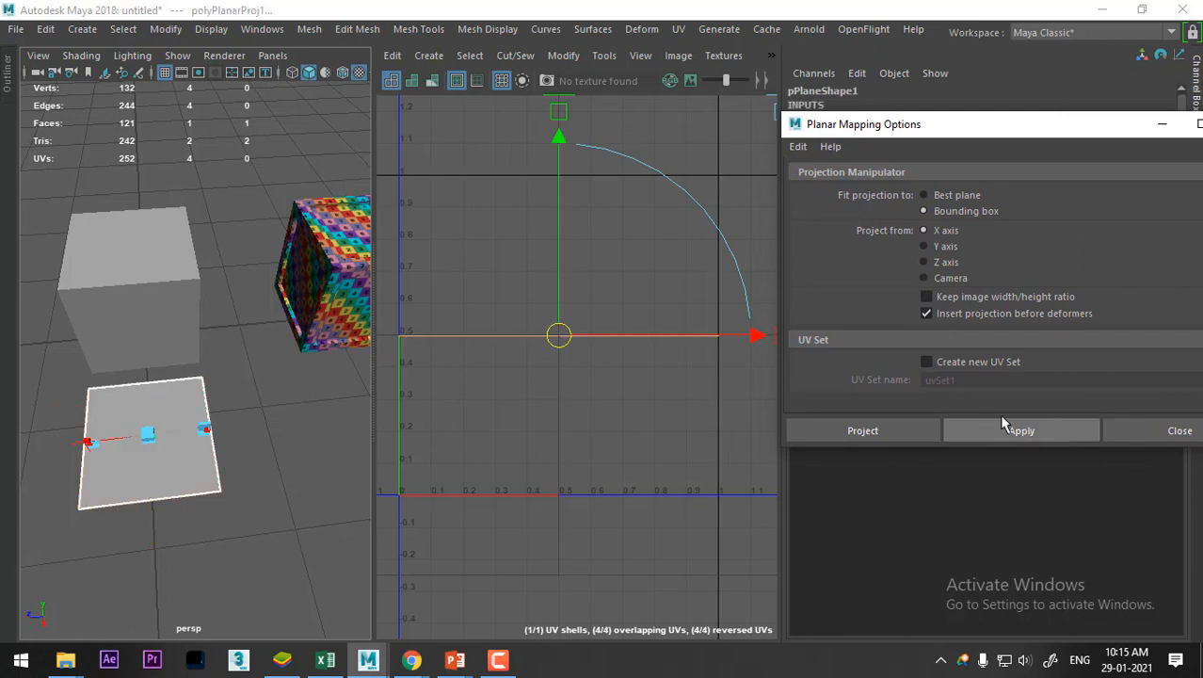
Project the plane's UVs from the Y axis, the Z axis and the camera in turn, fitted to the bounding box
click(944, 246)
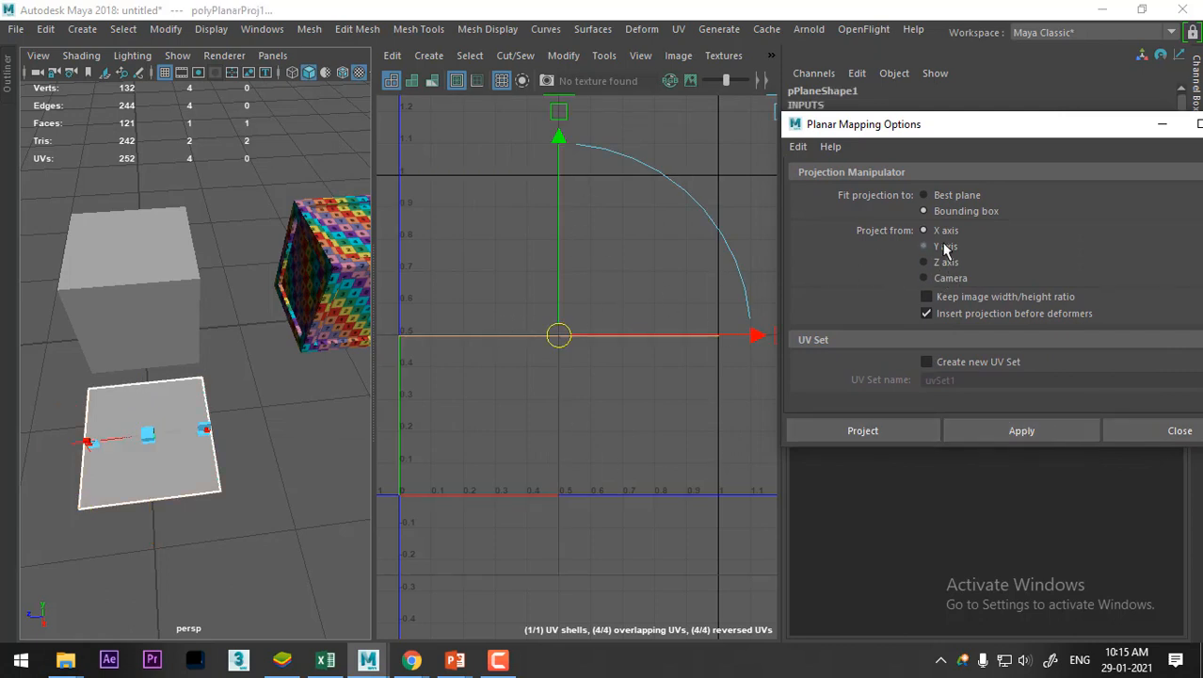
click(1060, 424)
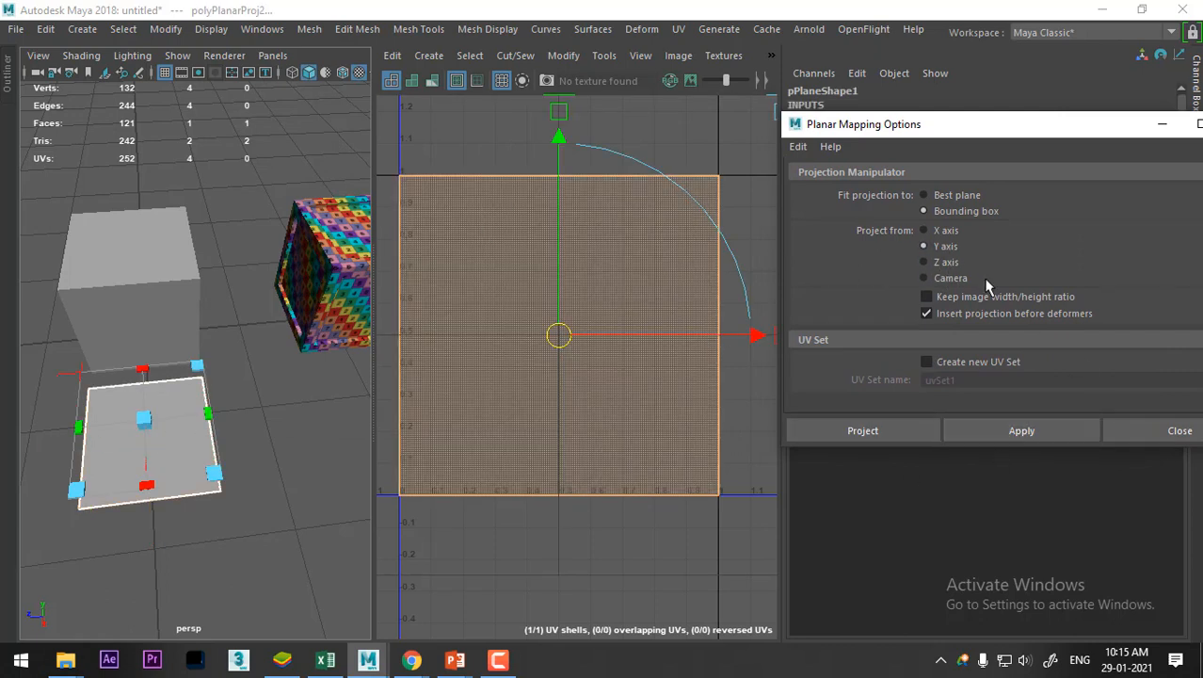
click(953, 264)
click(998, 430)
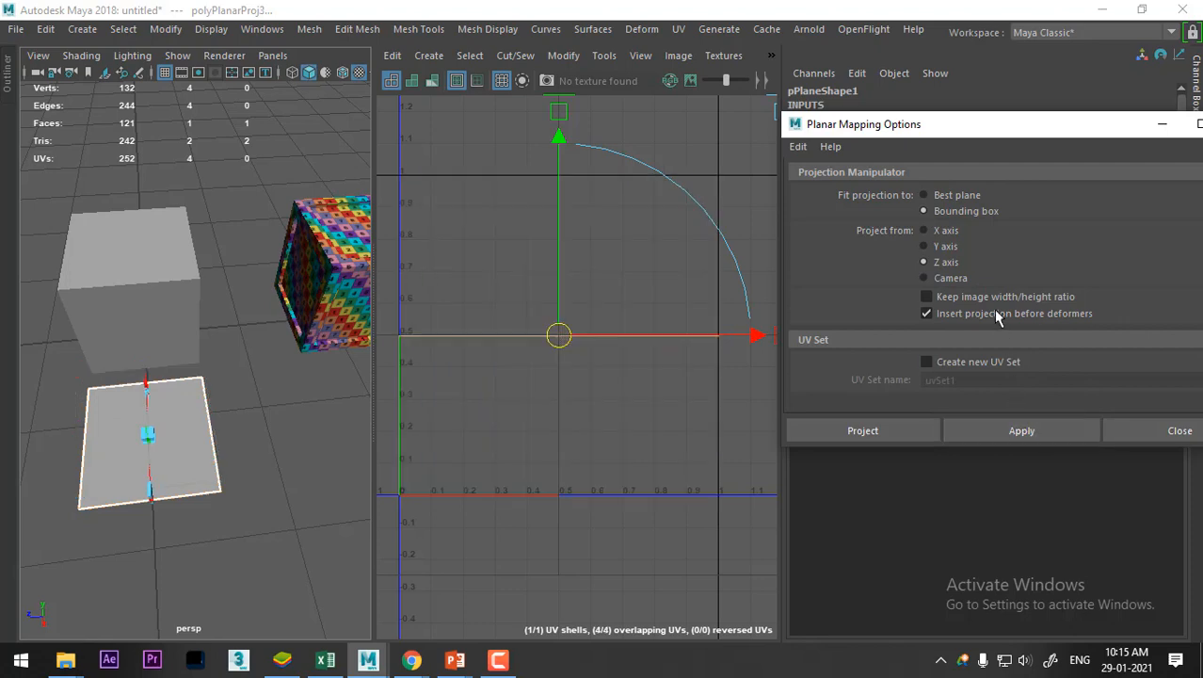
click(951, 280)
click(1017, 428)
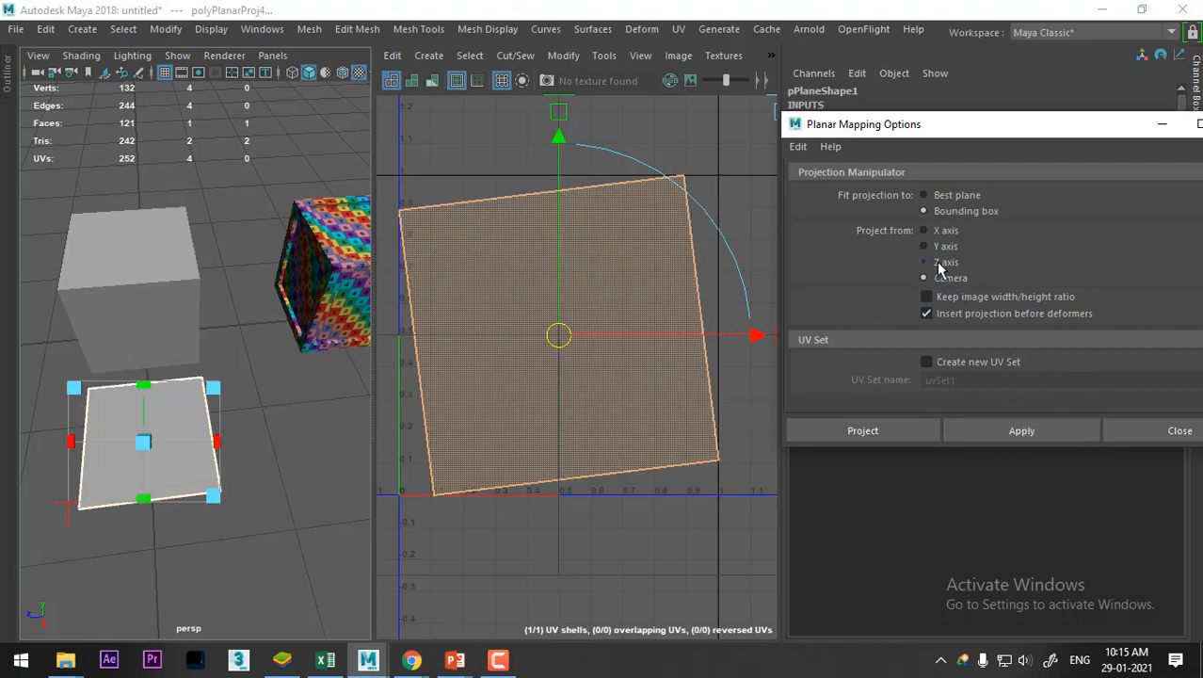
Apply a Y-axis planar UV projection to the plane, close the mapping options, and reselect the plane in object mode
click(944, 247)
click(1022, 431)
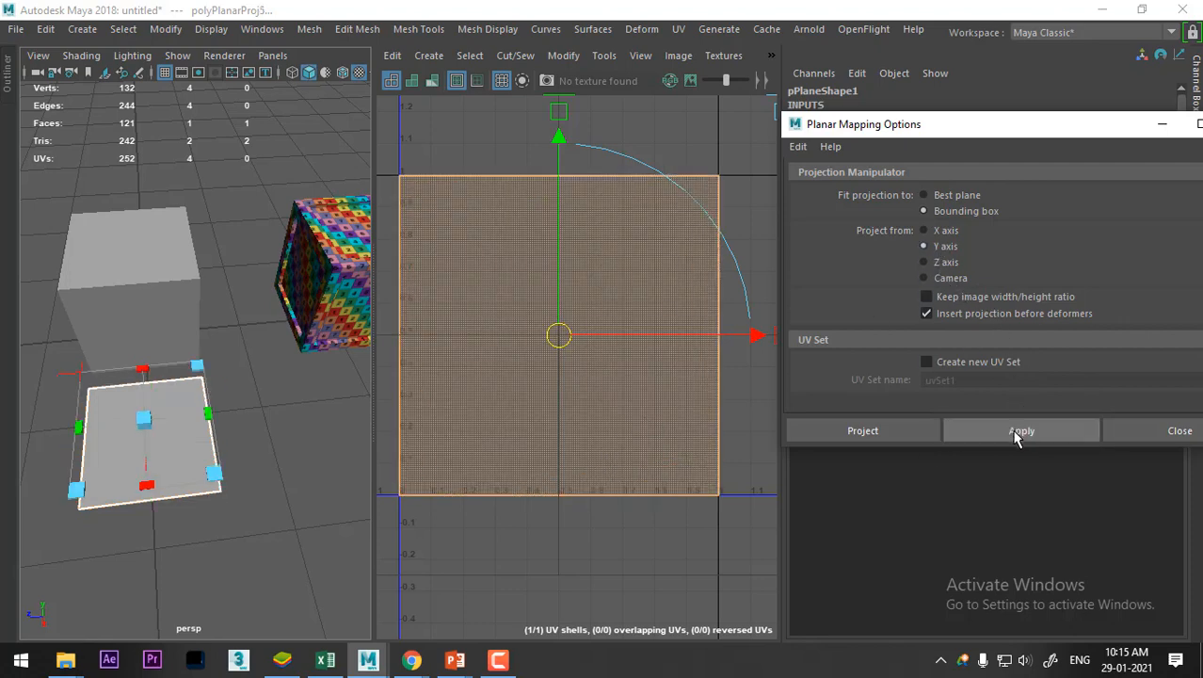
click(1171, 435)
right_drag(193, 483, 268, 112)
click(270, 474)
click(161, 449)
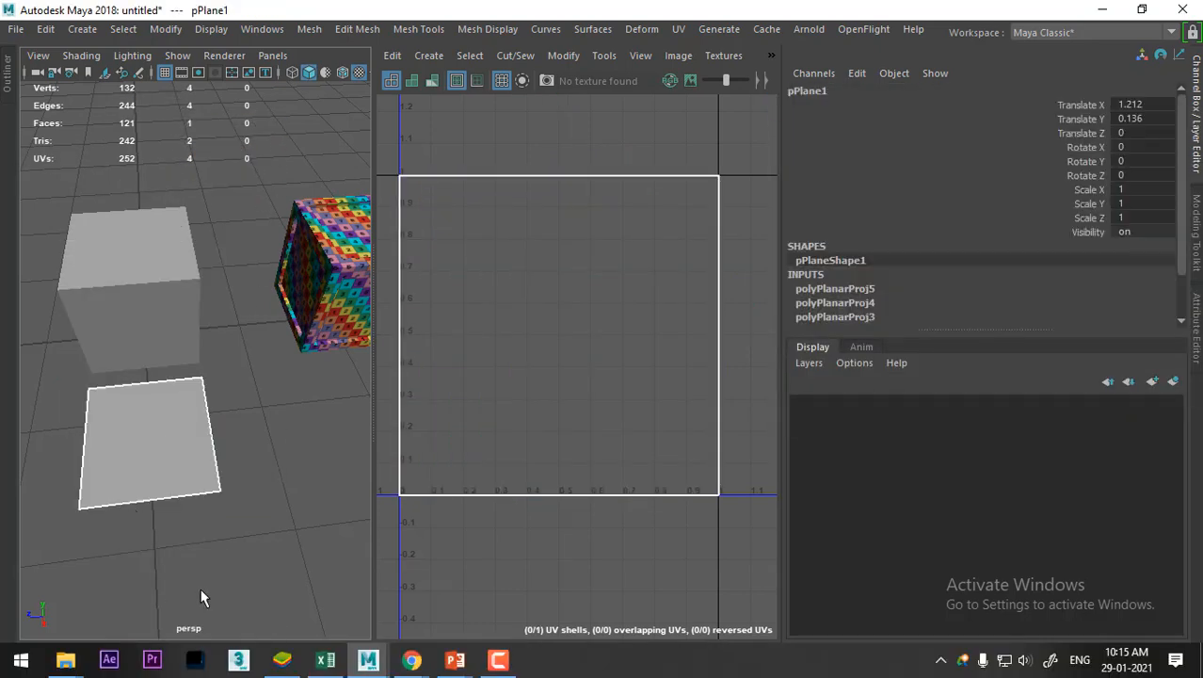
Open the commands for the selected plane, including its material assignment options
alt+middle_drag(150, 508, 157, 377)
right_drag(159, 346, 164, 379)
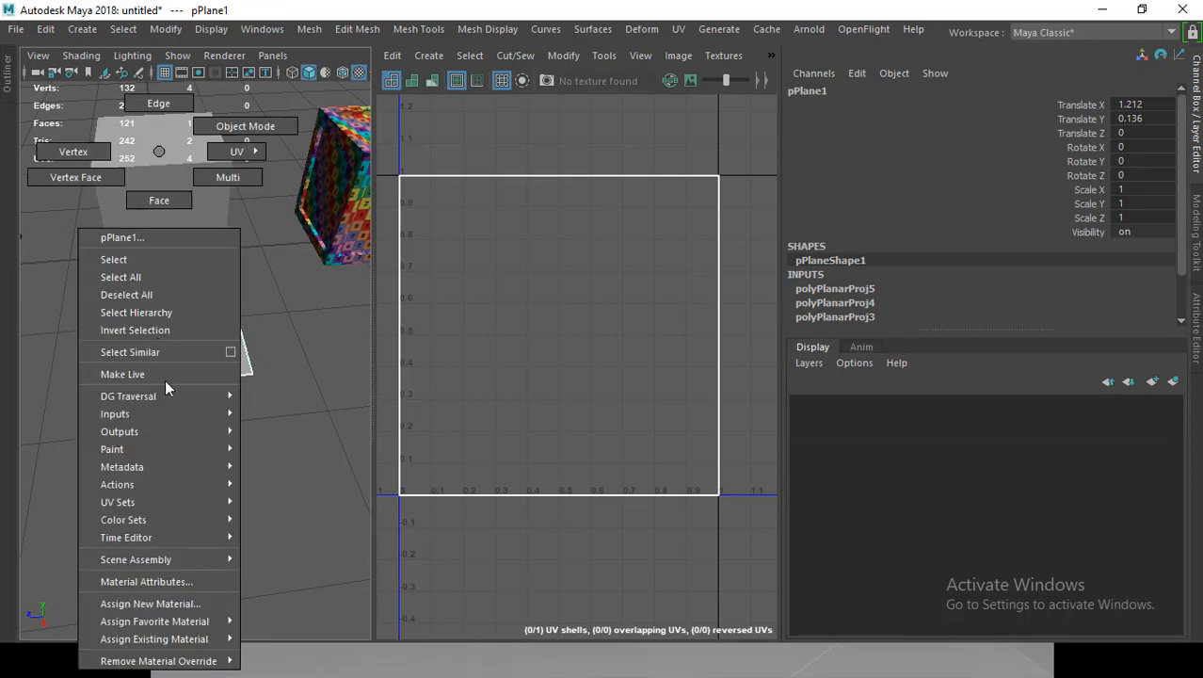
Assign a new Lambert material to the small plane and connect a File texture to its colour
mouse_move(200, 623)
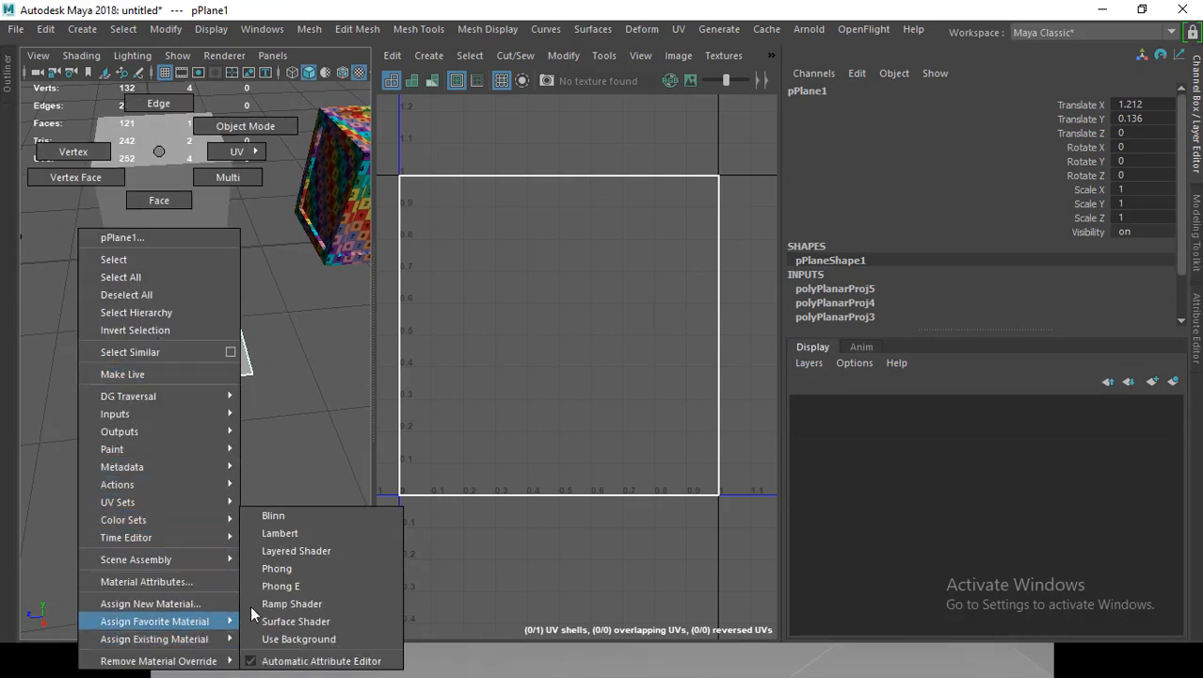
click(295, 533)
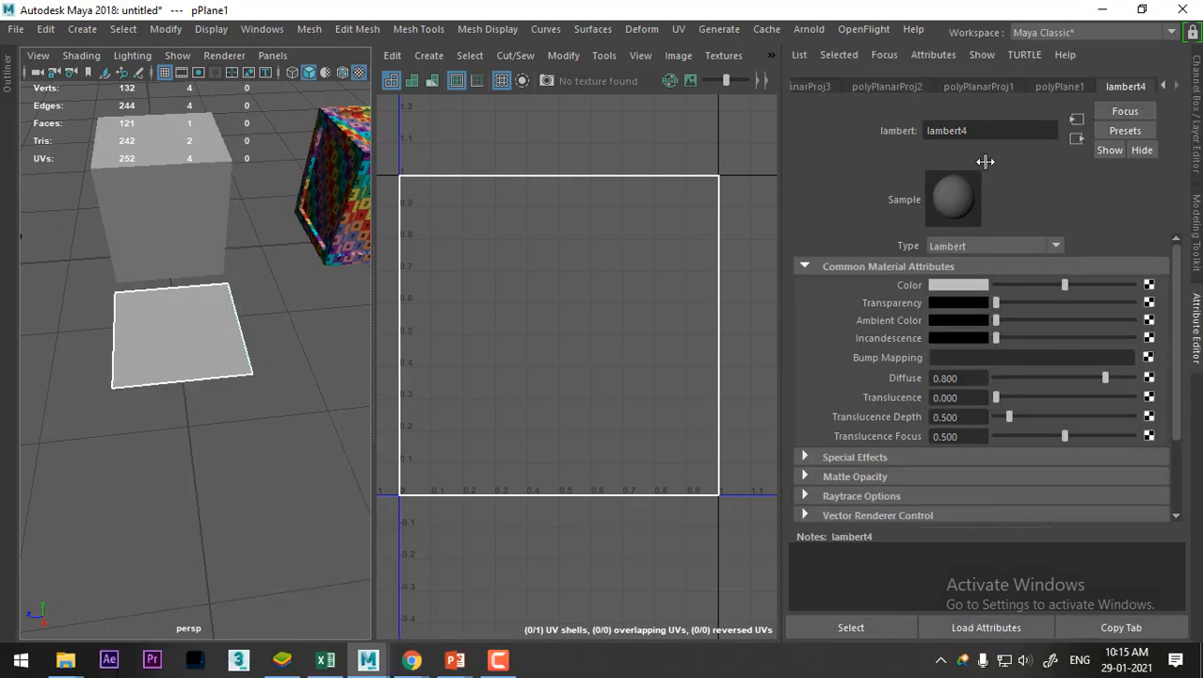
click(1149, 284)
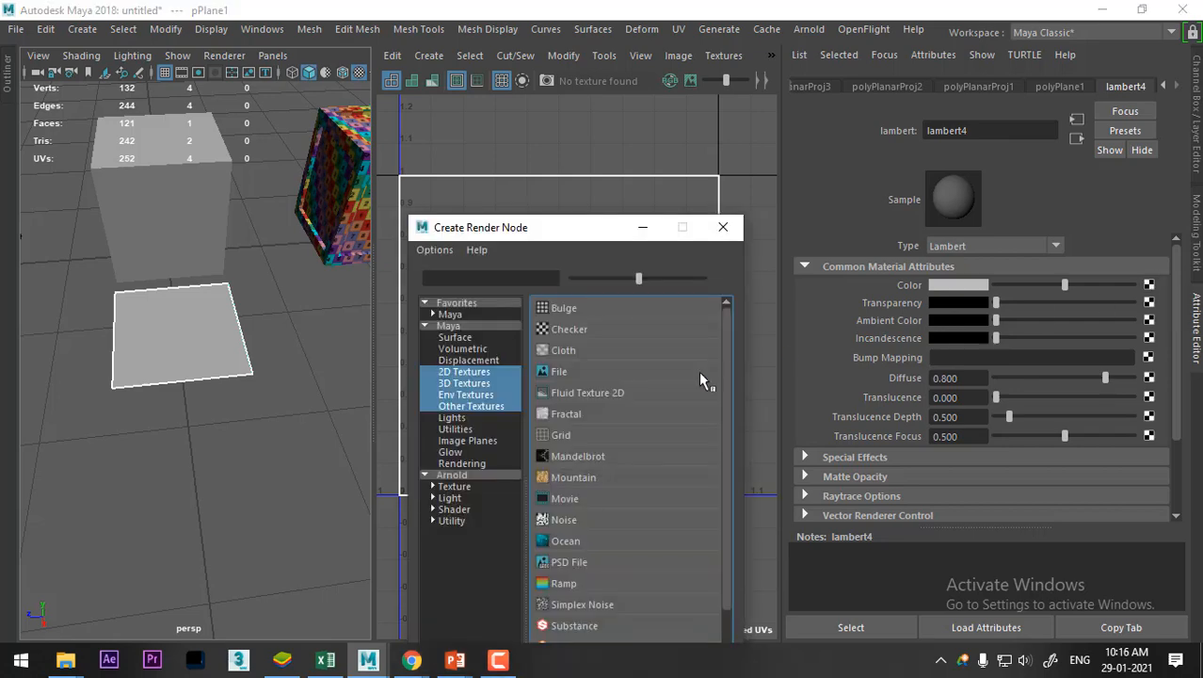
click(576, 373)
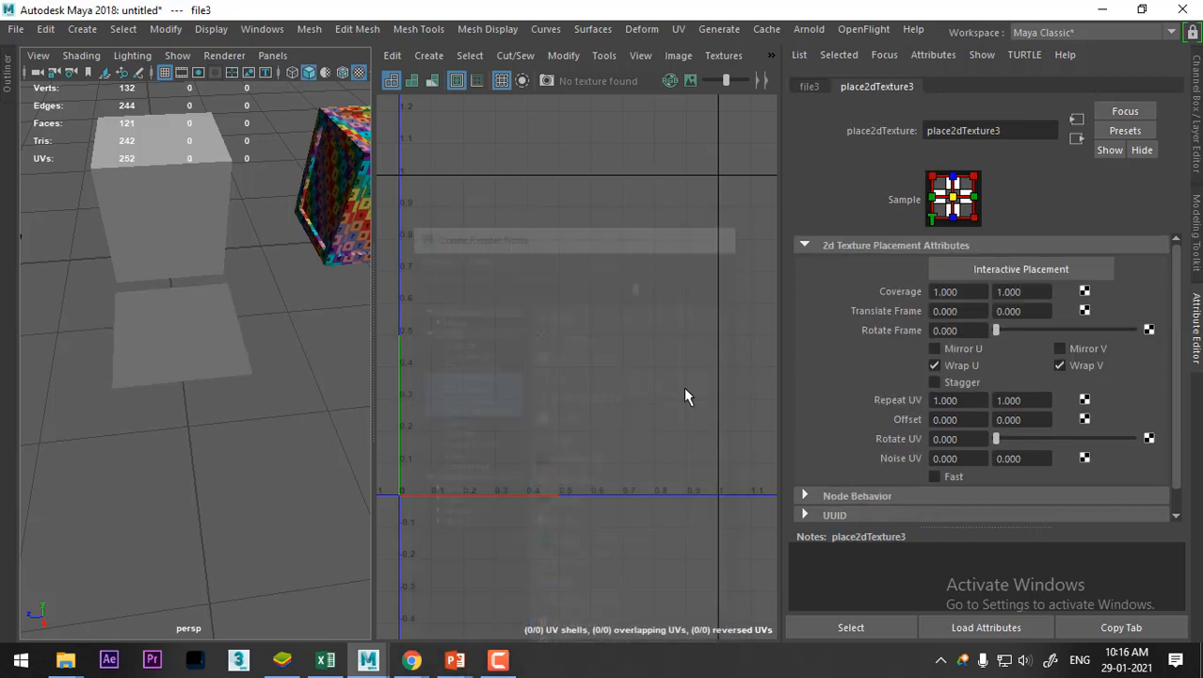
Load carved_panel_1024.jpg from the wood texture folder as the image of the plane's file texture
click(812, 87)
click(1153, 327)
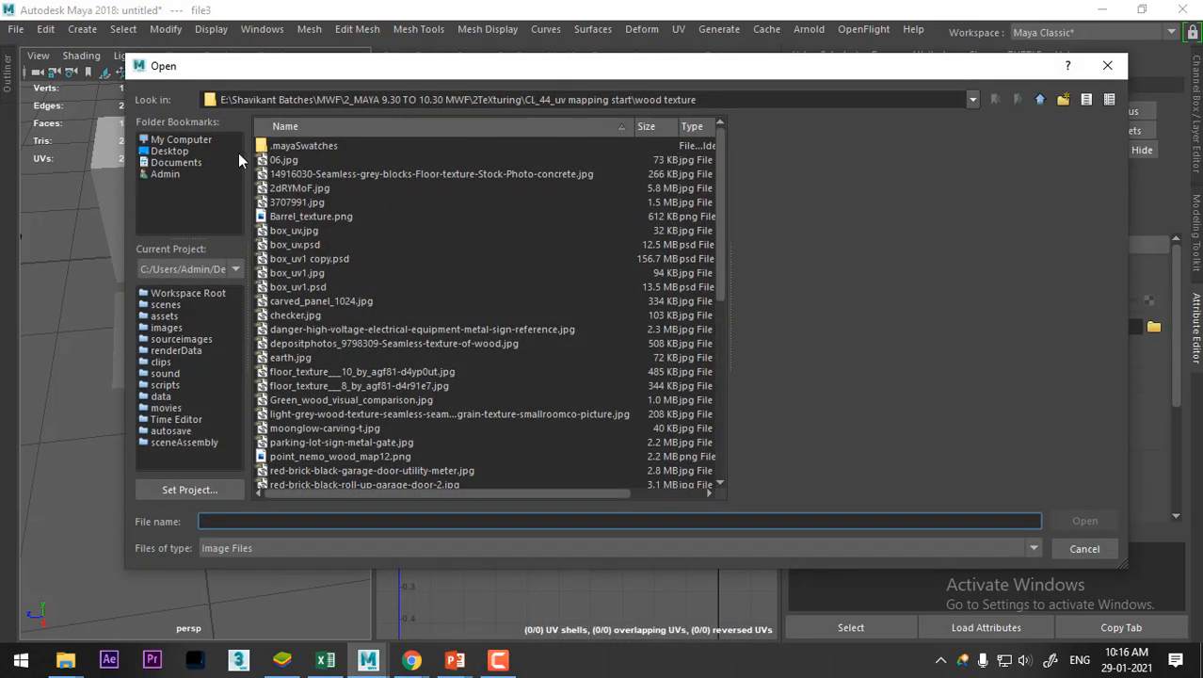
click(283, 160)
key(Down)
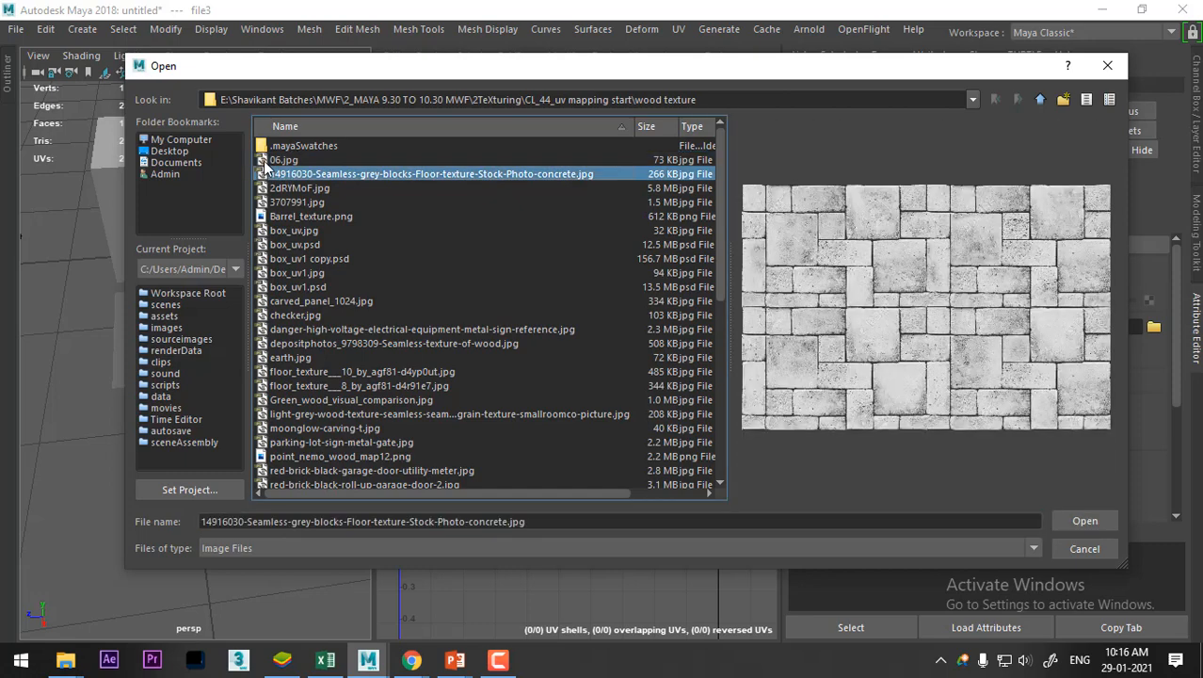
key(Down)
key(Down)
key(Down)
key(Down)
key(Down)
key(Down)
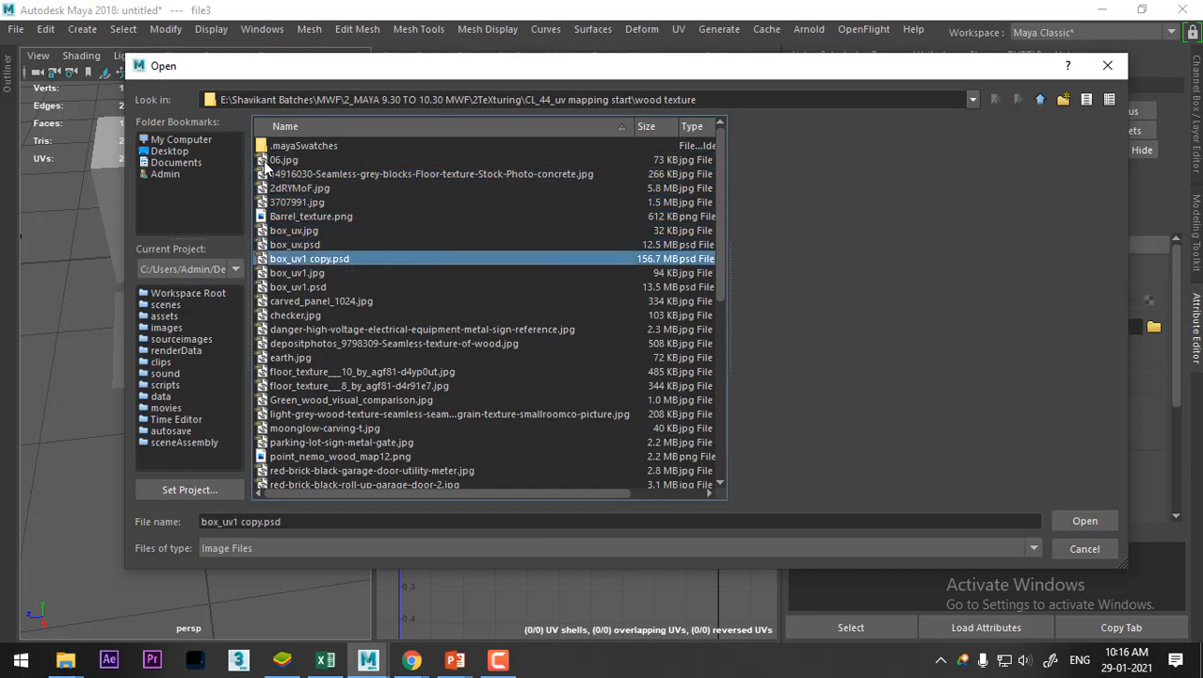
key(Down)
key(Down)
key(Down)
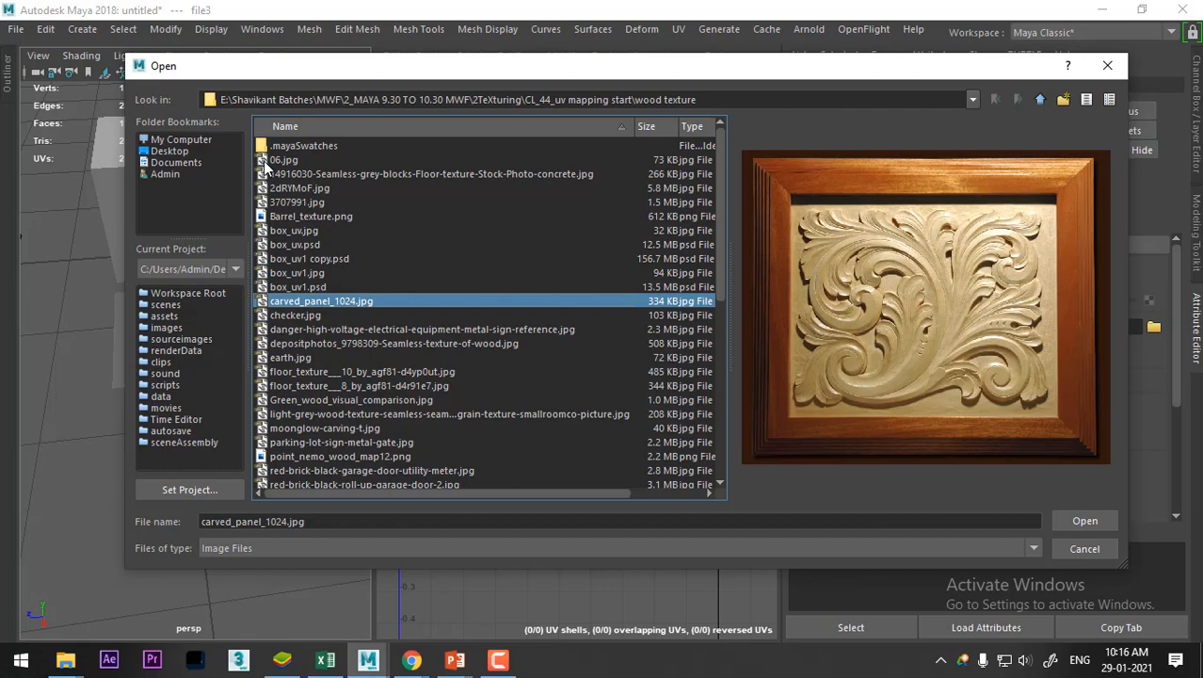
key(Return)
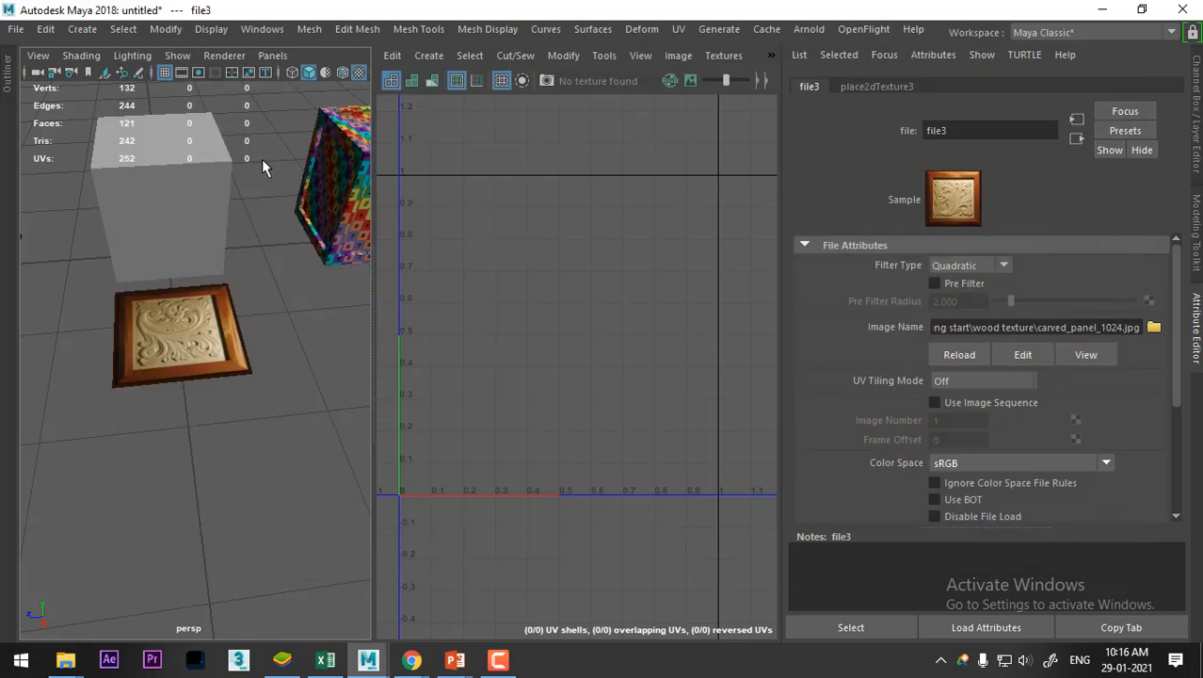
Move the carved-panel plane along the ground away from the grey cube, to just in front of the numbered checker cube
alt+drag(208, 357, 204, 322)
key(space)
key(ctrl+space)
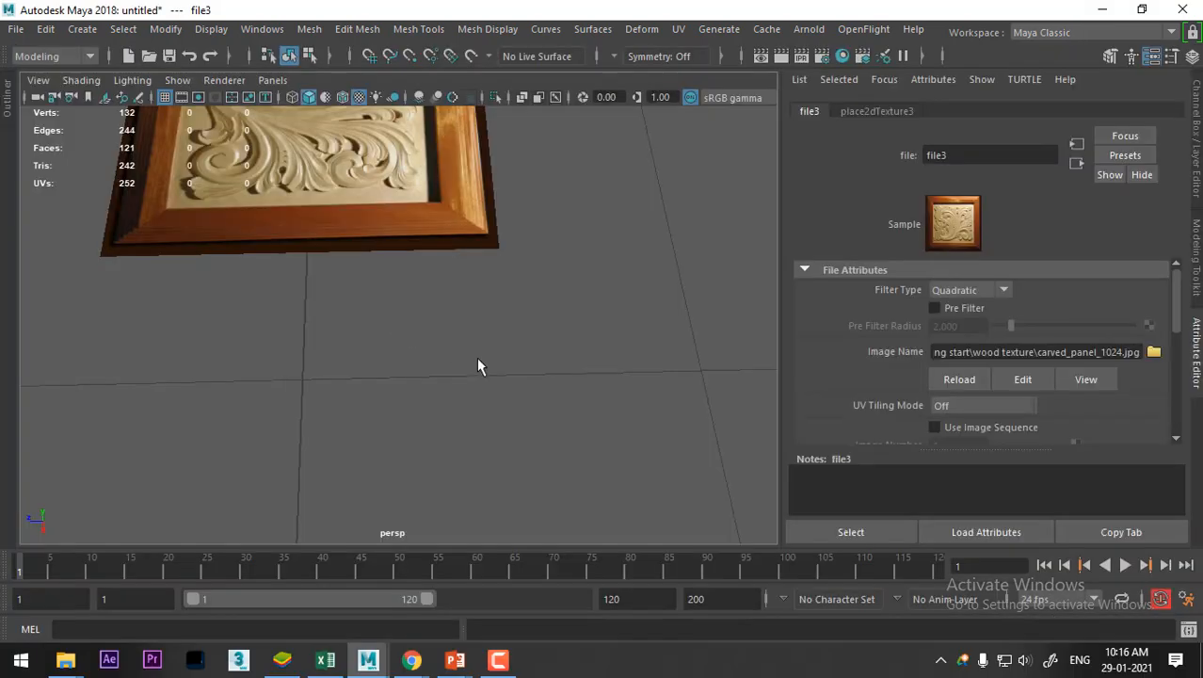
scroll(430, 232, down, 4)
alt+middle_drag(430, 231, 442, 309)
key(ctrl+space)
scroll(452, 310, down, 3)
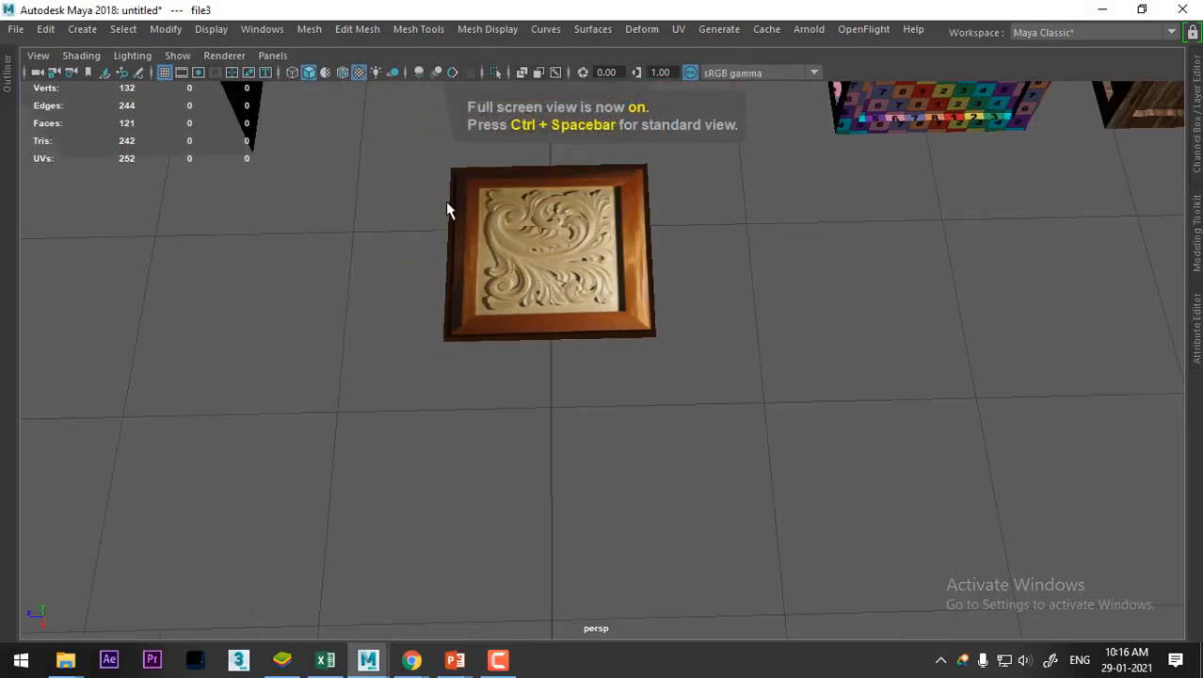
alt+middle_drag(664, 285, 550, 415)
scroll(527, 377, down, 2)
alt+drag(501, 346, 584, 388)
click(593, 434)
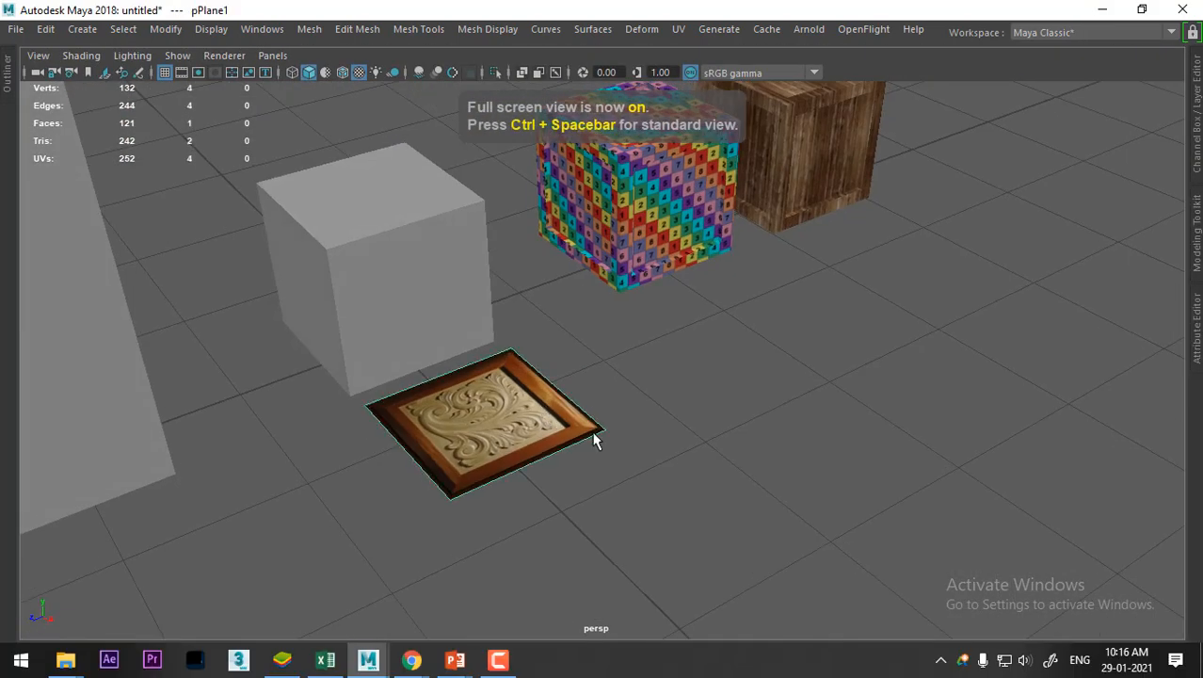
key(w)
drag(418, 442, 543, 395)
Rotate the carved-panel plane upright so it stands like a picture frame
alt+middle_drag(609, 337, 537, 291)
scroll(558, 401, up, 2)
mouse_move(559, 401)
alt+mouse_down()
mouse_move(586, 416)
mouse_move(566, 381)
alt+mouse_up()
key(e)
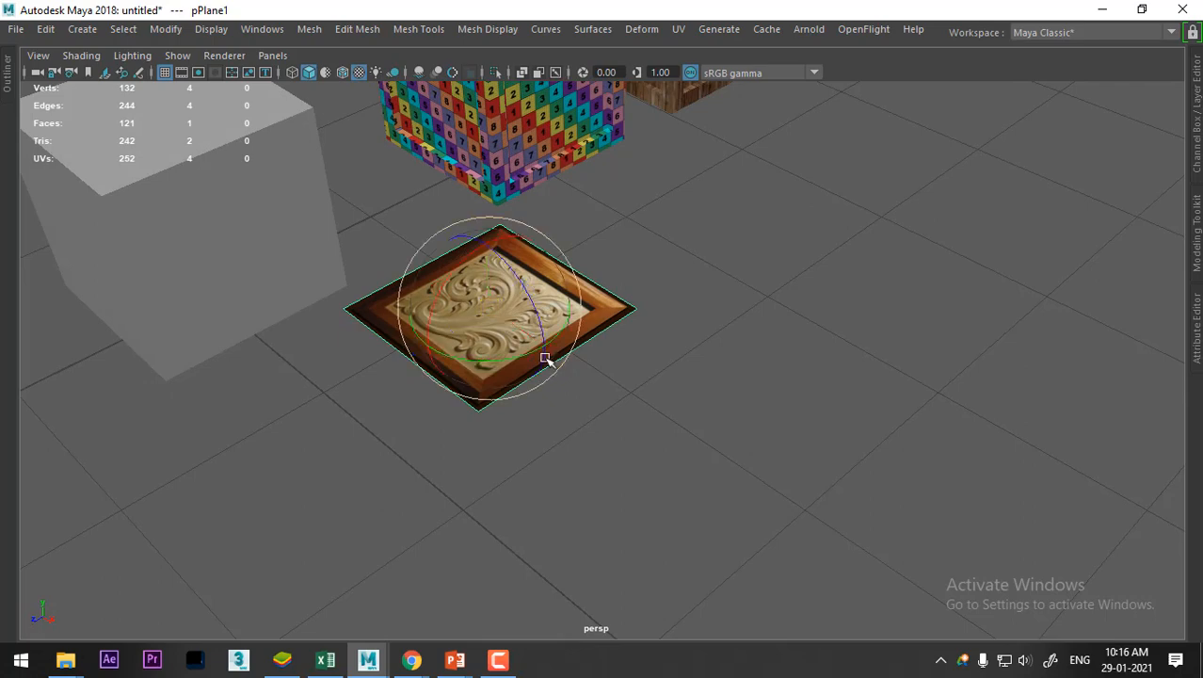
drag(531, 310, 412, 333)
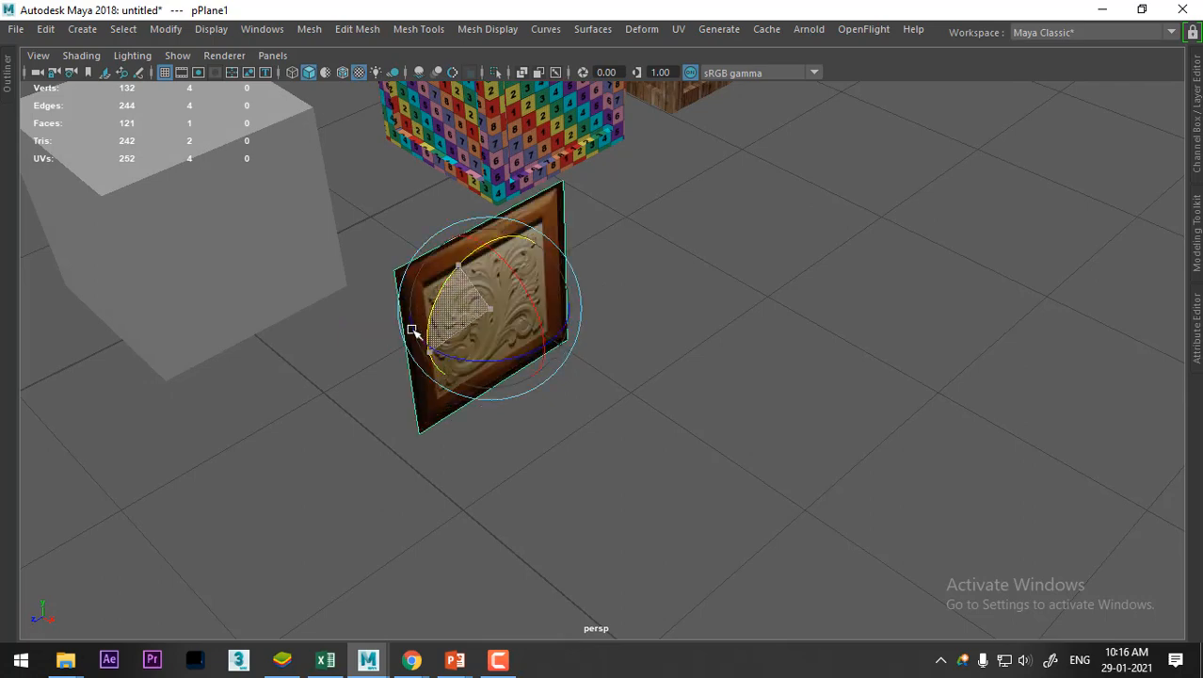
Hide the viewport grid and raise the carved-panel plane to the height of the boxes, keeping it selected
alt+drag(617, 353, 540, 290)
scroll(542, 378, up, 2)
alt+middle_drag(539, 377, 448, 359)
key(w)
alt+right_drag(527, 405, 467, 236)
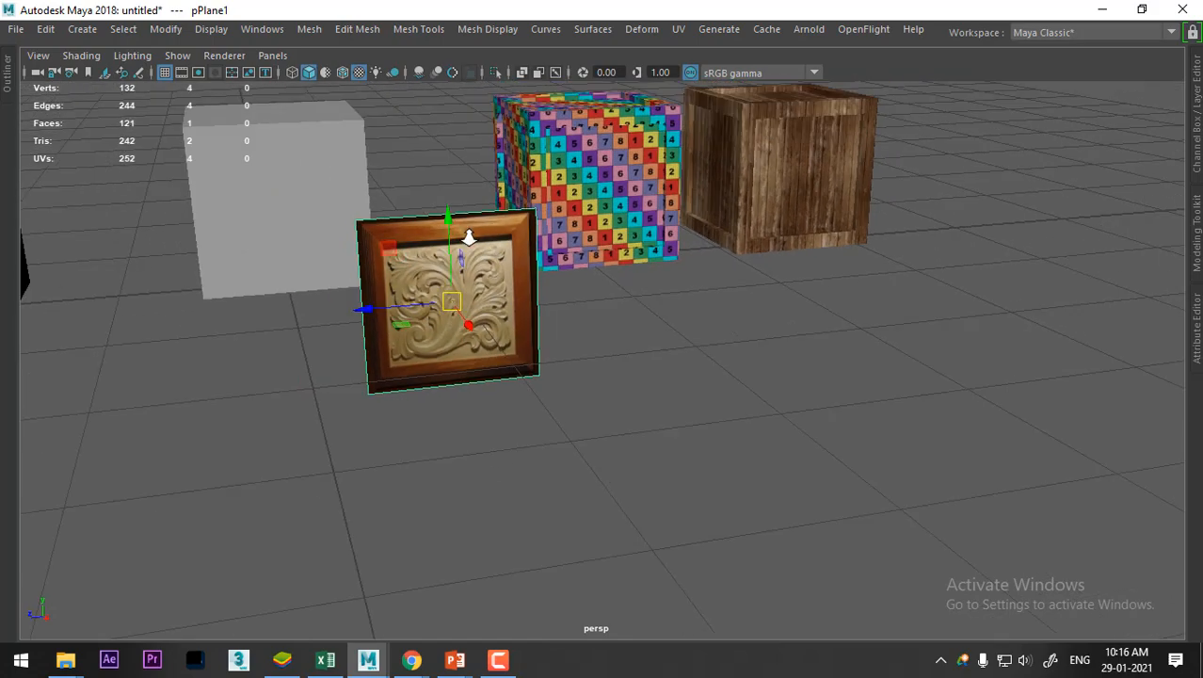
alt+middle_drag(617, 384, 518, 321)
click(519, 322)
alt+drag(522, 339, 508, 443)
click(167, 73)
click(325, 329)
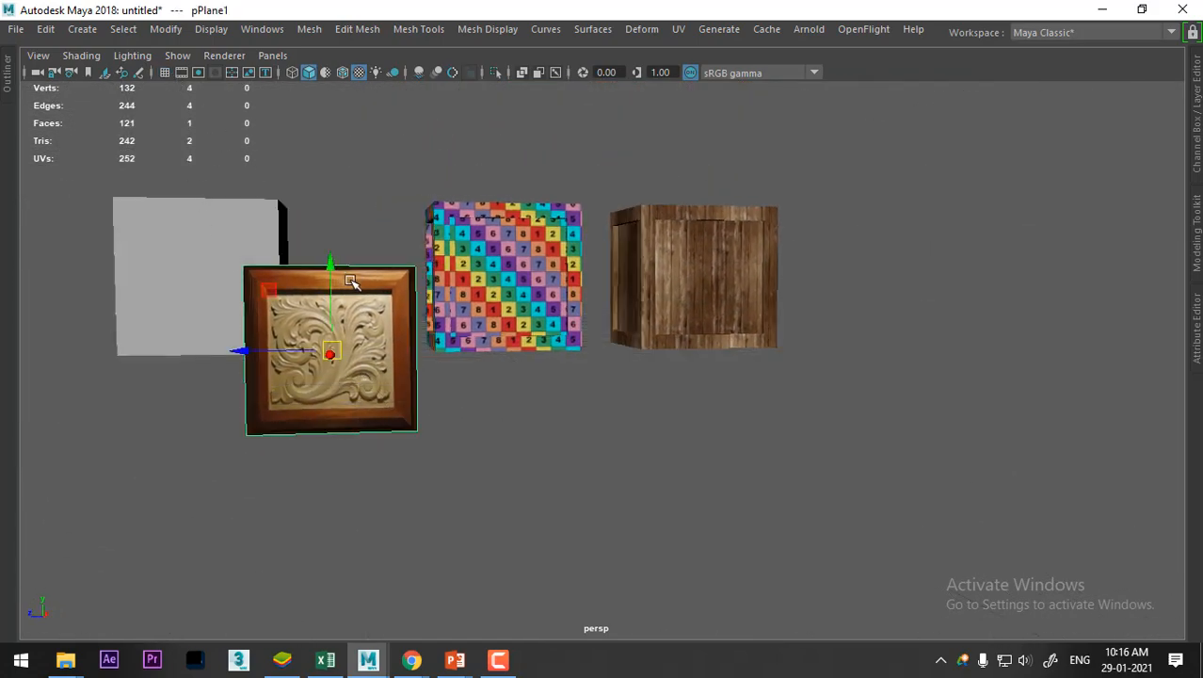
drag(330, 261, 335, 186)
alt+drag(551, 436, 459, 417)
click(459, 417)
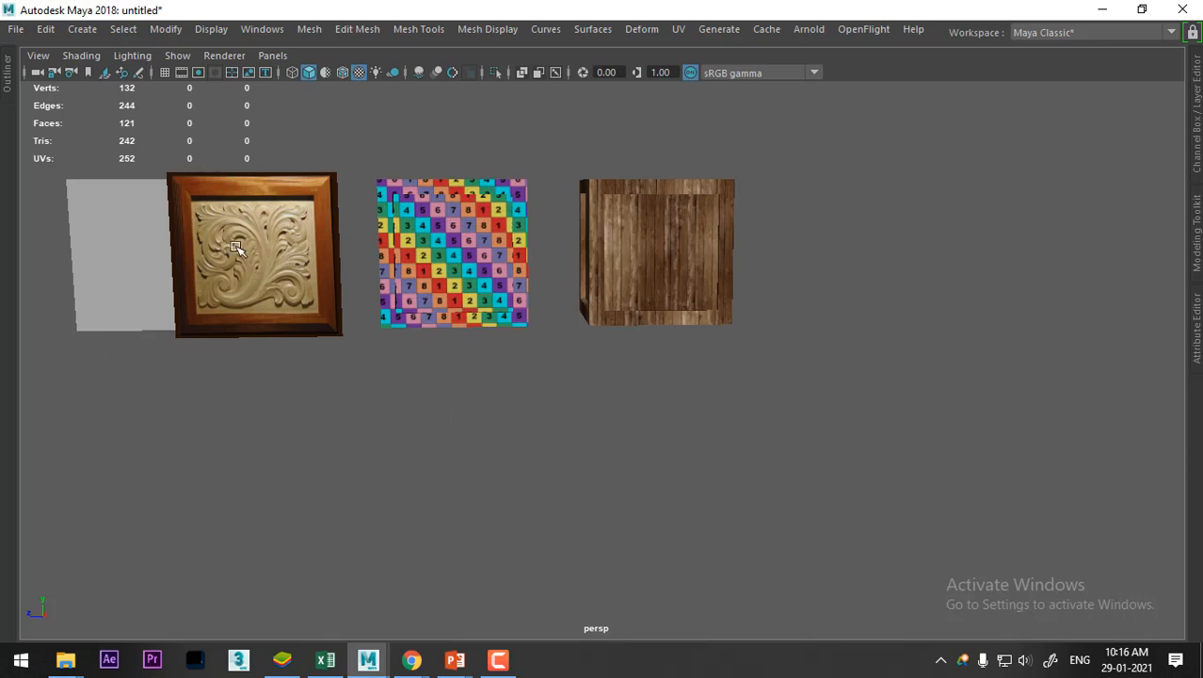
click(279, 280)
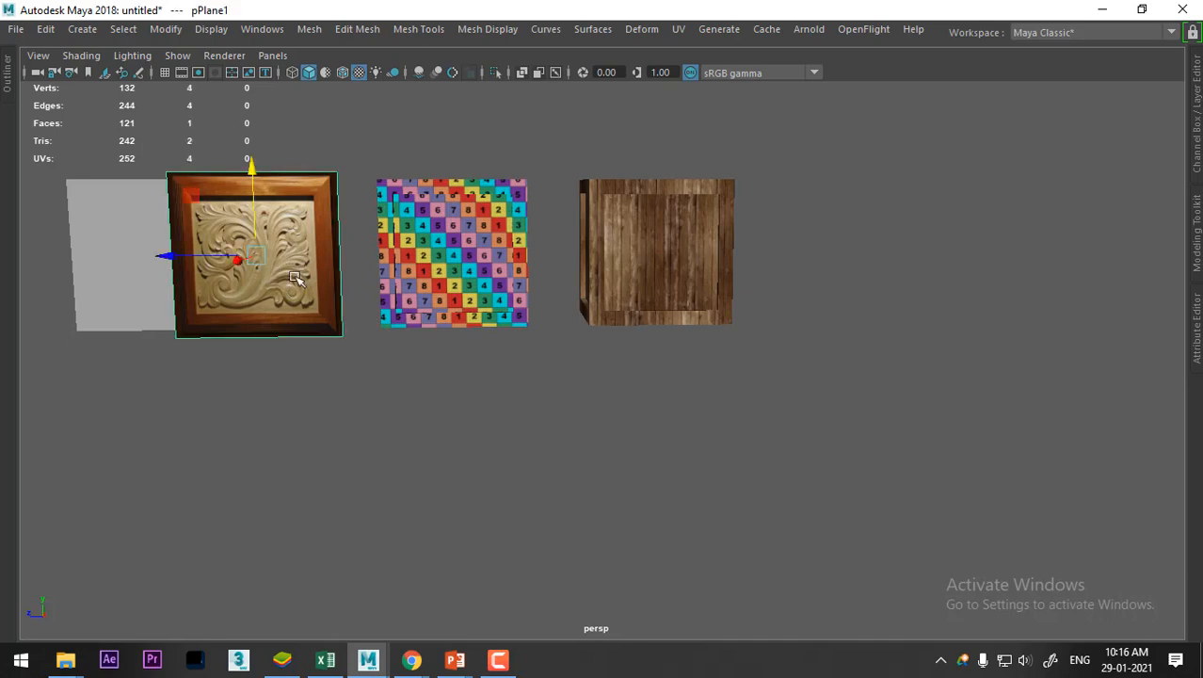
alt+drag(328, 368, 544, 426)
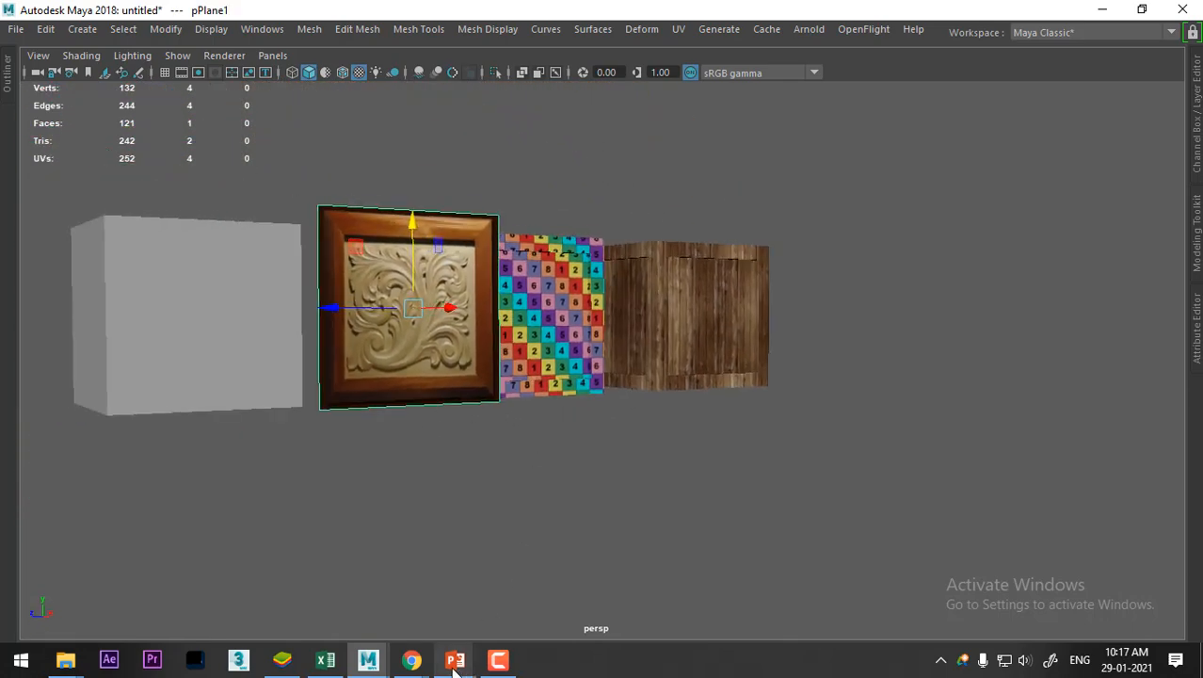
Switch to the PowerPoint slideshow and review the slides on planar UV mapping and the Best Plane Texturing Tool
mouse_move(455, 659)
click(528, 597)
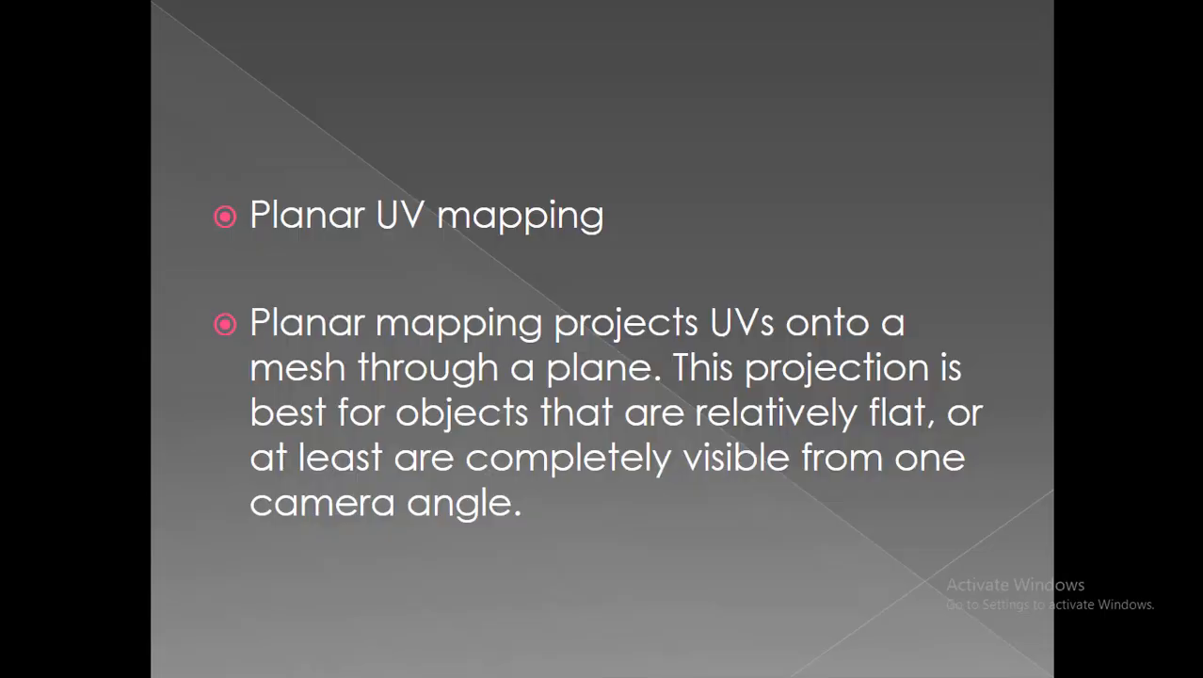
key(Right)
key(Right)
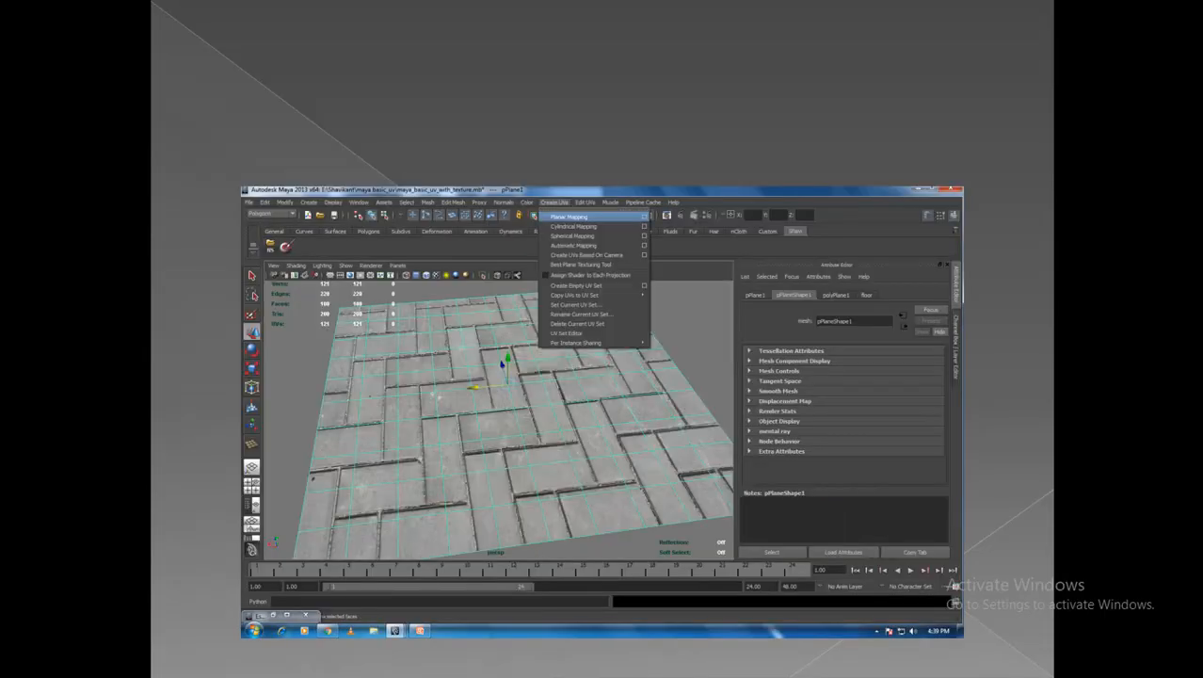
key(Right)
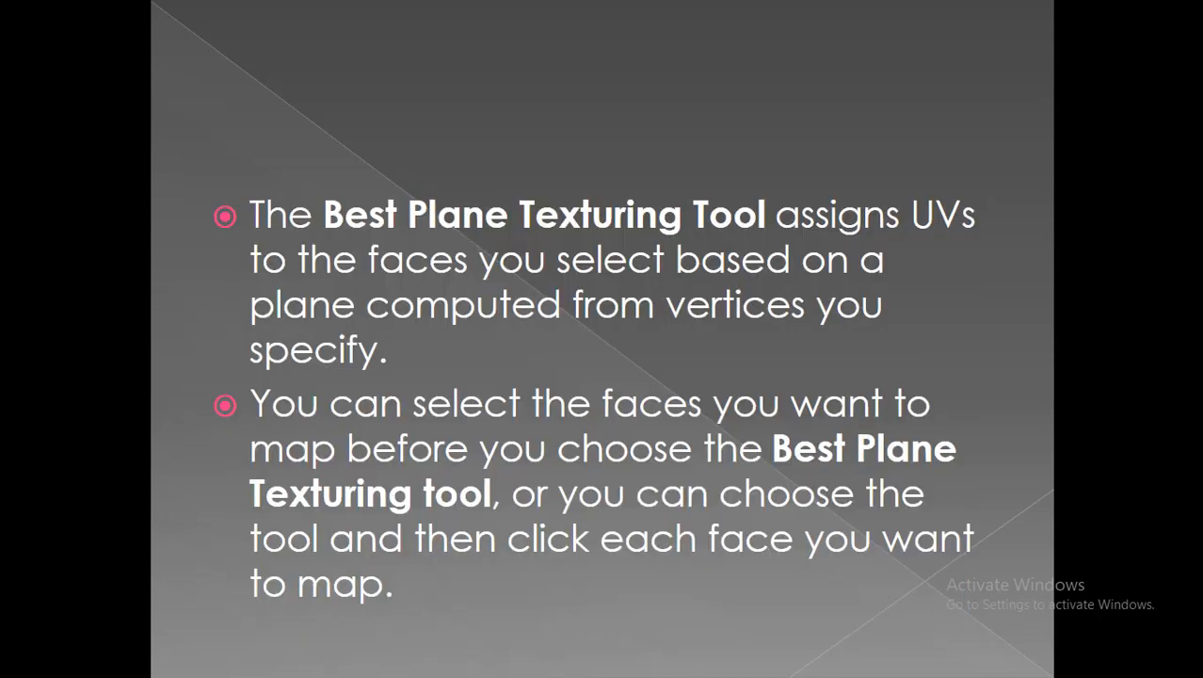
key(Right)
key(Right)
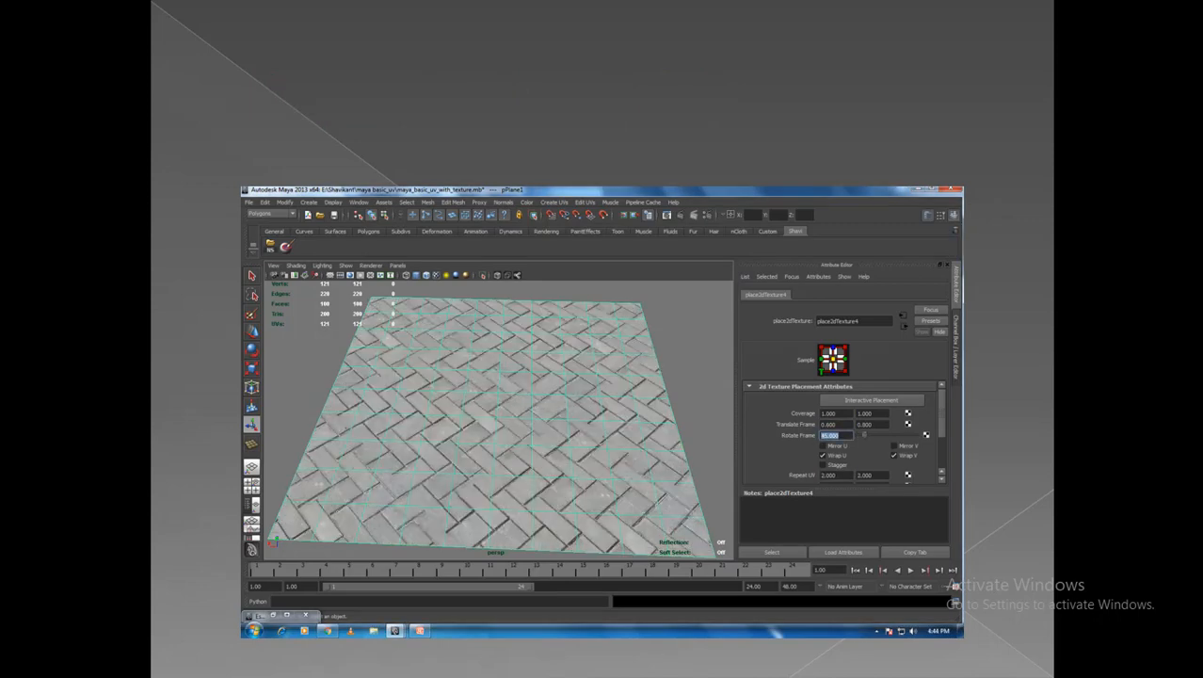
Switch back to Maya, create a new polygon plane and scale it up into a large floor beneath the boxes
key(alt+Tab)
click(451, 247)
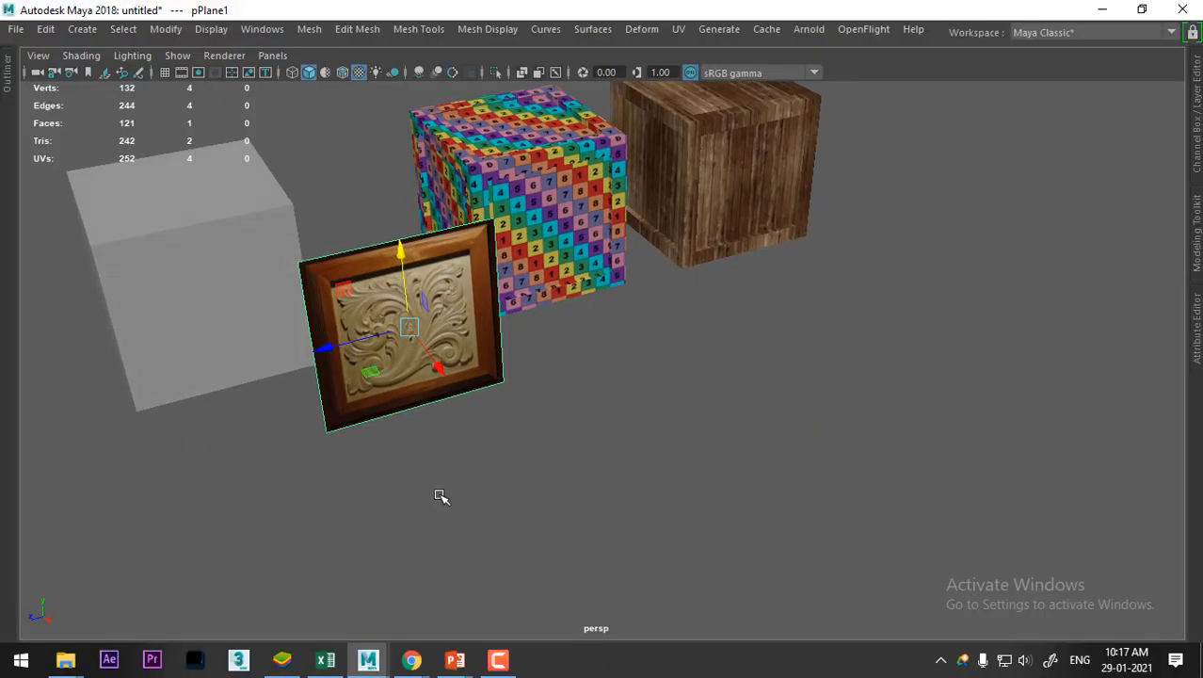
scroll(440, 495, down, 2)
click(736, 443)
shift+right_drag(832, 400, 737, 276)
key(r)
drag(286, 360, 1134, 40)
scroll(634, 329, down, 3)
drag(424, 355, 707, 341)
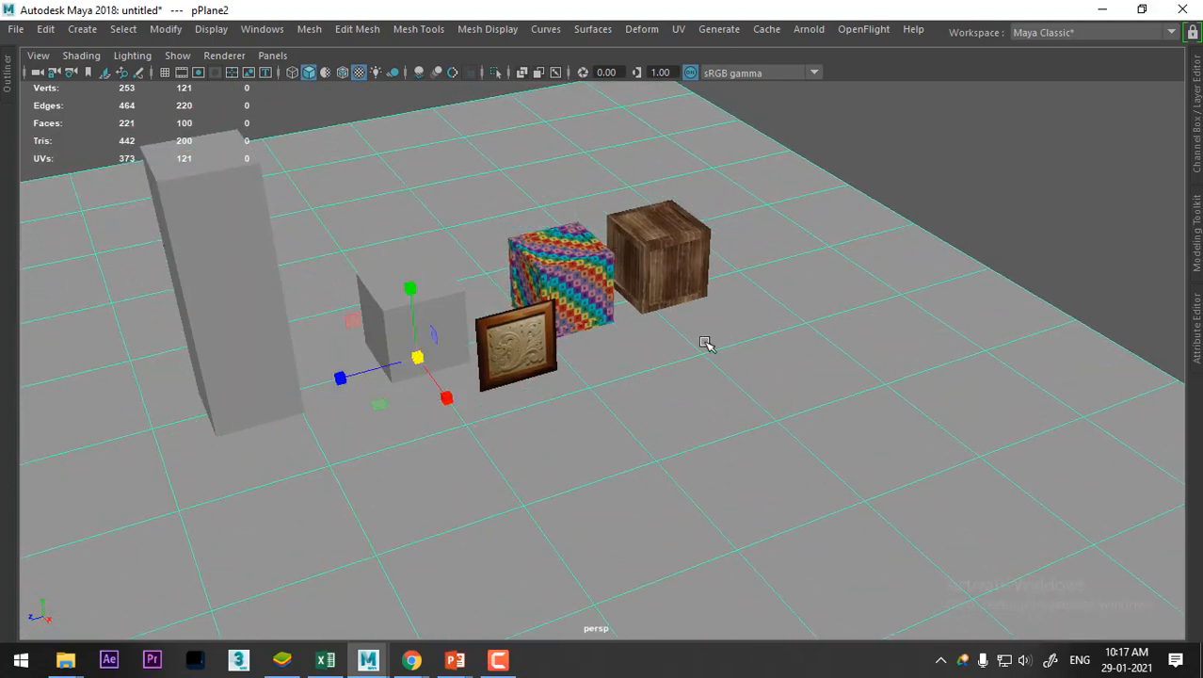
Apply planar UV mapping to the large floor plane and return to object selection
scroll(659, 330, down, 4)
alt+drag(595, 314, 732, 68)
click(680, 29)
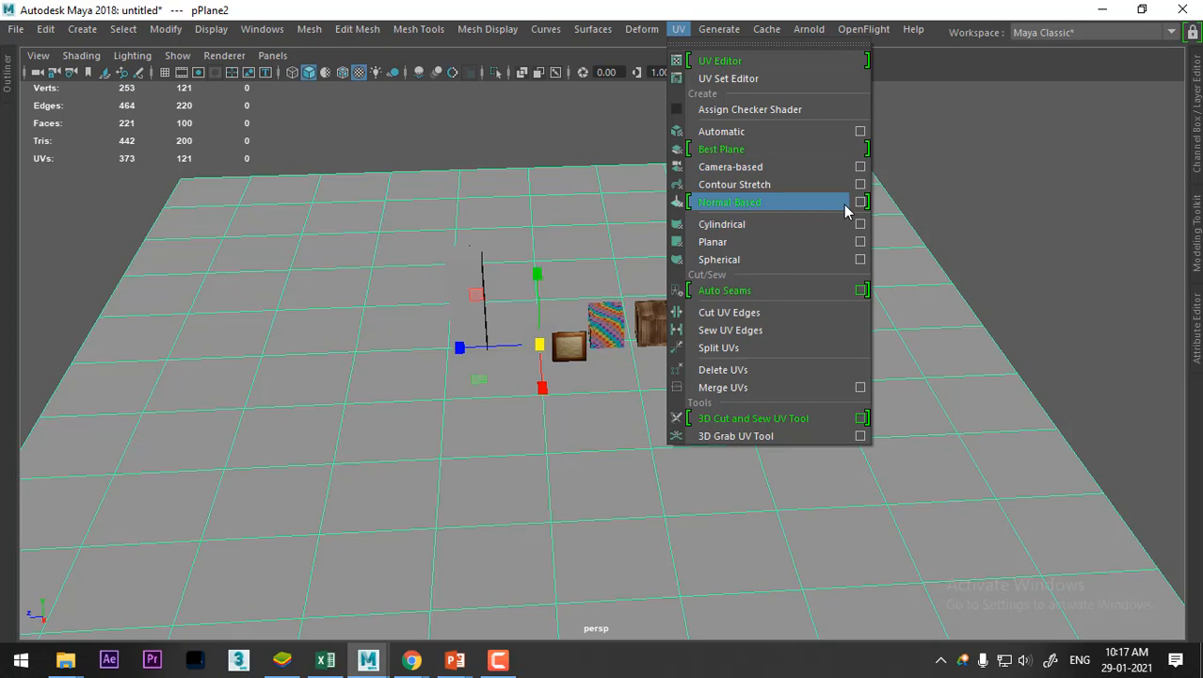
click(773, 246)
right_drag(687, 231, 846, 71)
click(786, 115)
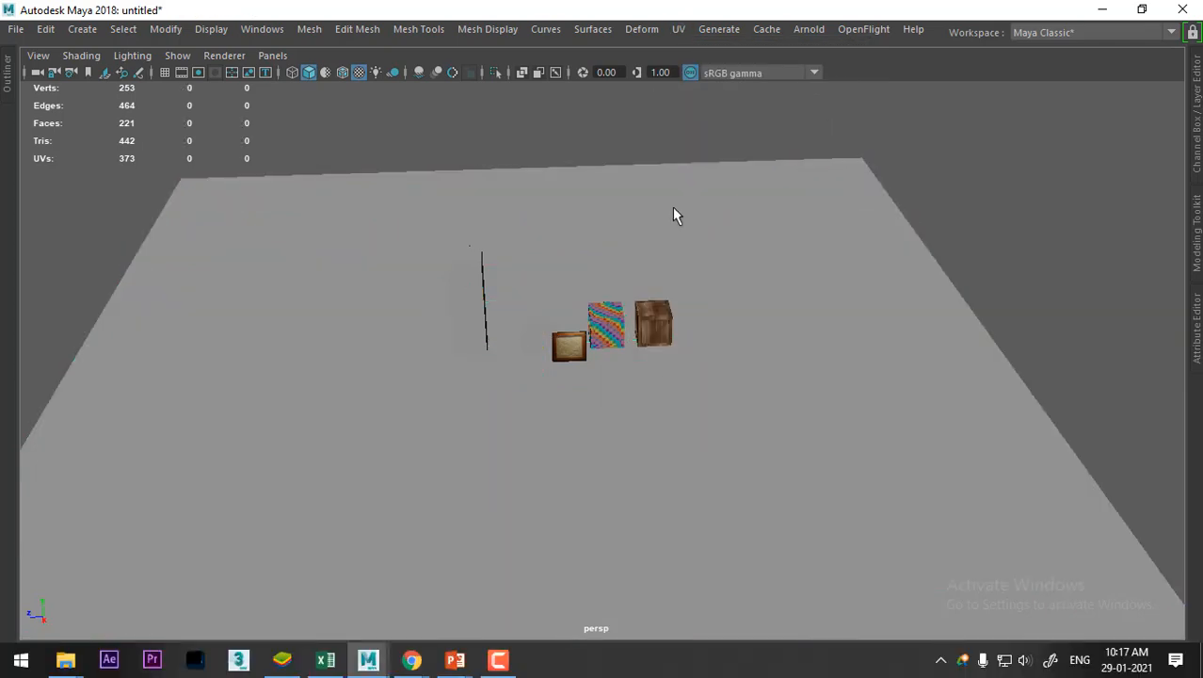
Assign a new Blinn material to the large floor plane and name it floor
click(670, 211)
right_drag(624, 234, 657, 550)
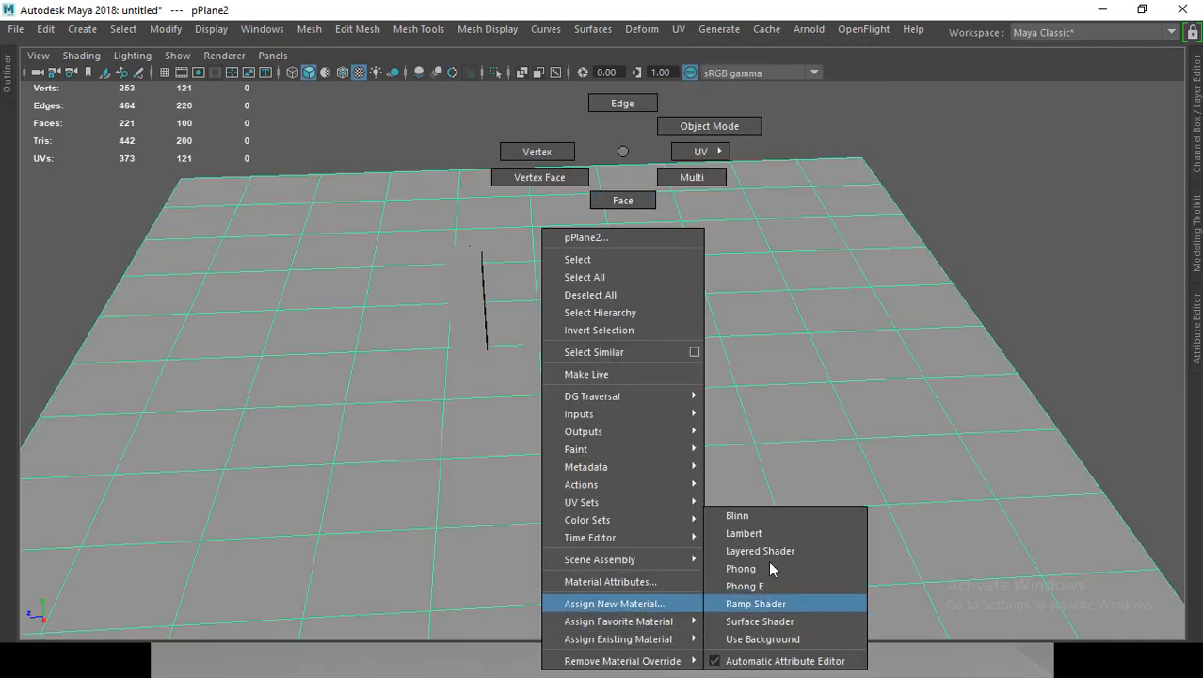
click(776, 519)
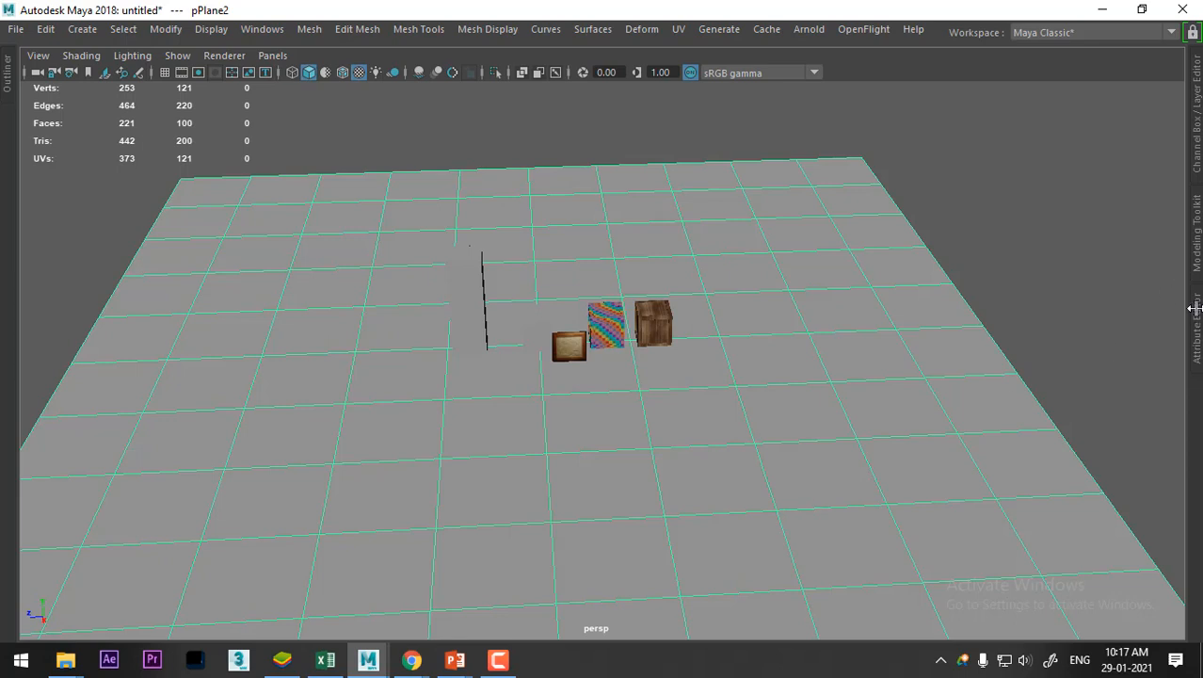
click(1193, 308)
click(1116, 87)
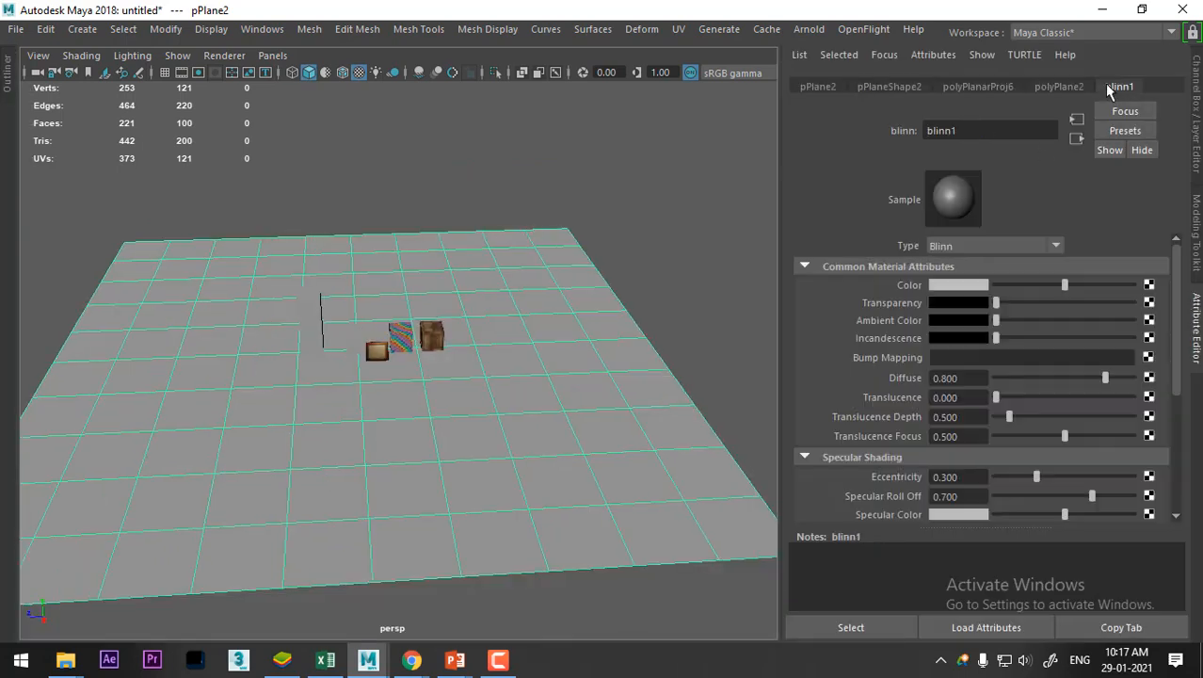
double_click(1010, 132)
text(floo)
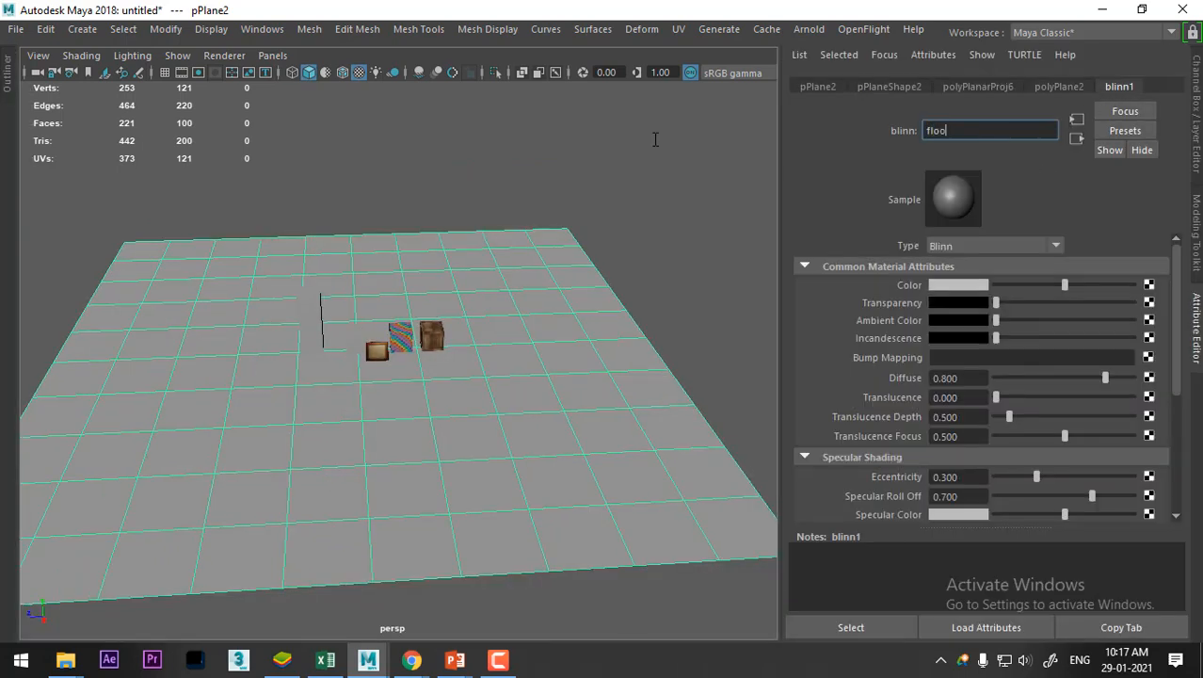
text(r)
key(Return)
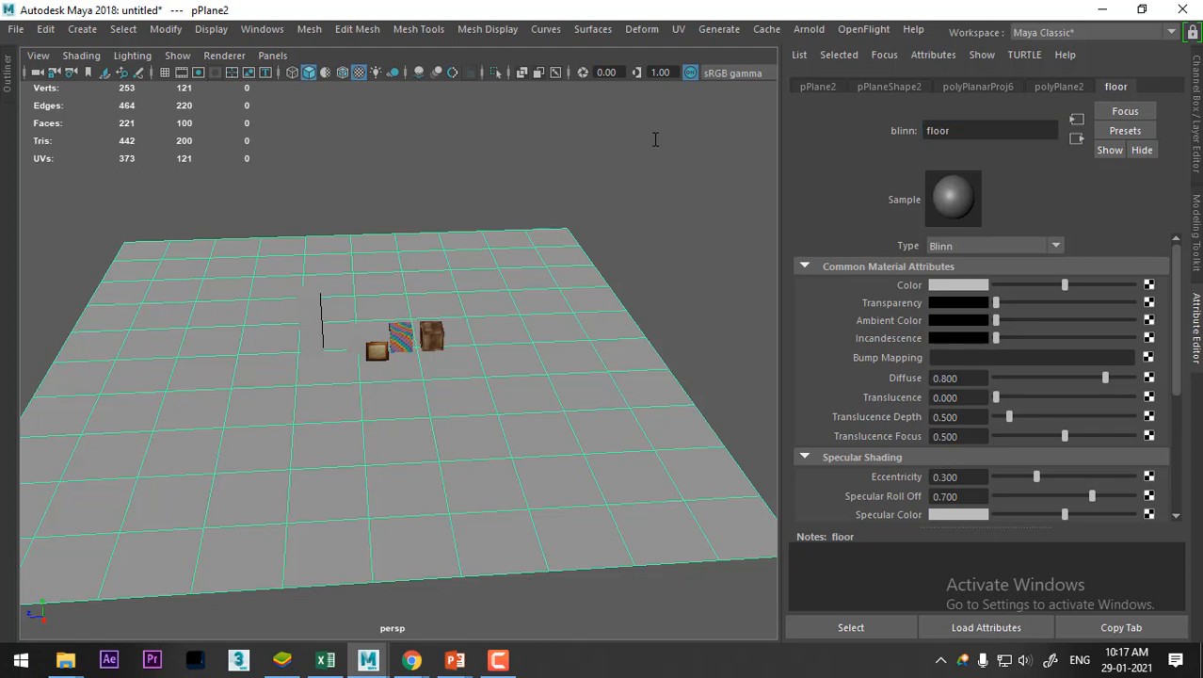
Connect a file texture to the Color of the floor material and open the browser for its image
click(1149, 285)
click(563, 371)
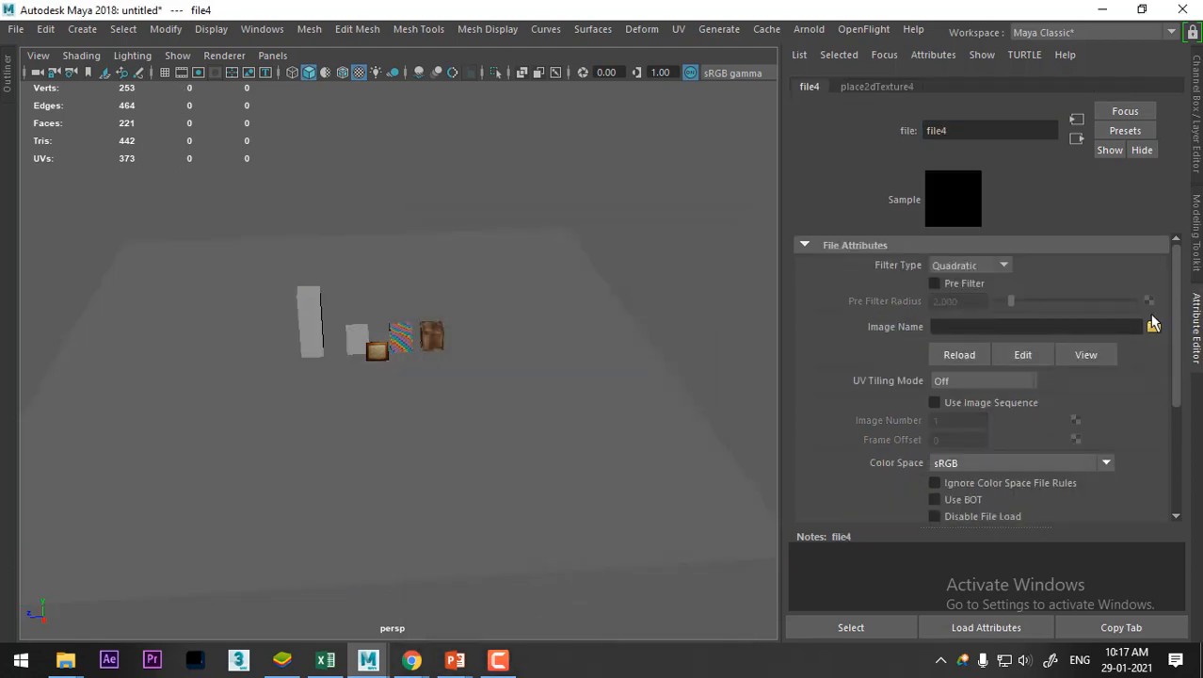
click(1153, 328)
Preview the images in the wood texture folder and load floor_texture___10_by_agf81-d4yp0ut.jpg as the floor texture
click(315, 175)
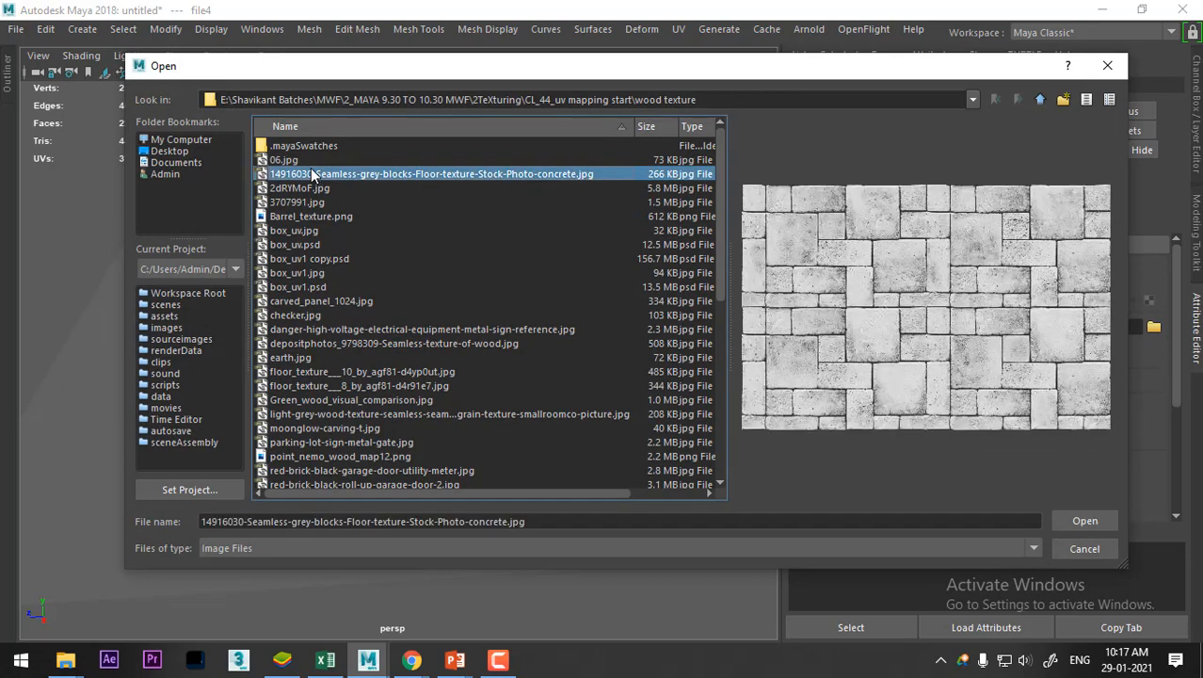
key(Down)
key(Down)
key(Down)
key(Down)
key(Down)
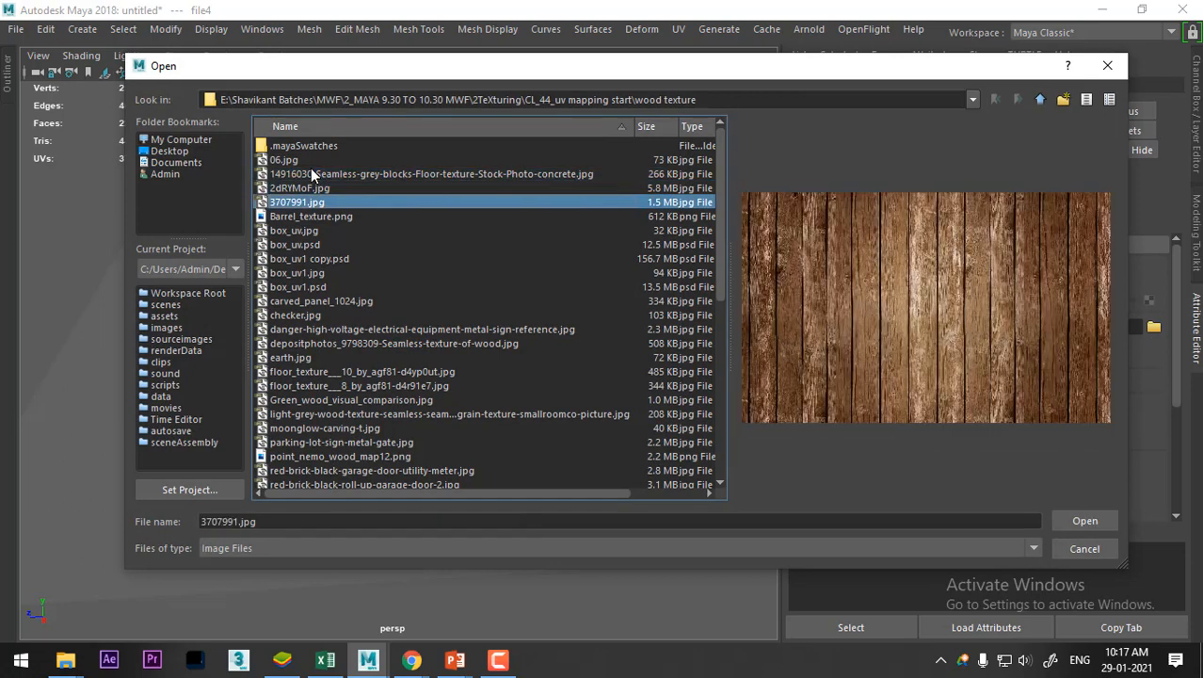
key(Down)
key(Down)
key(Down)
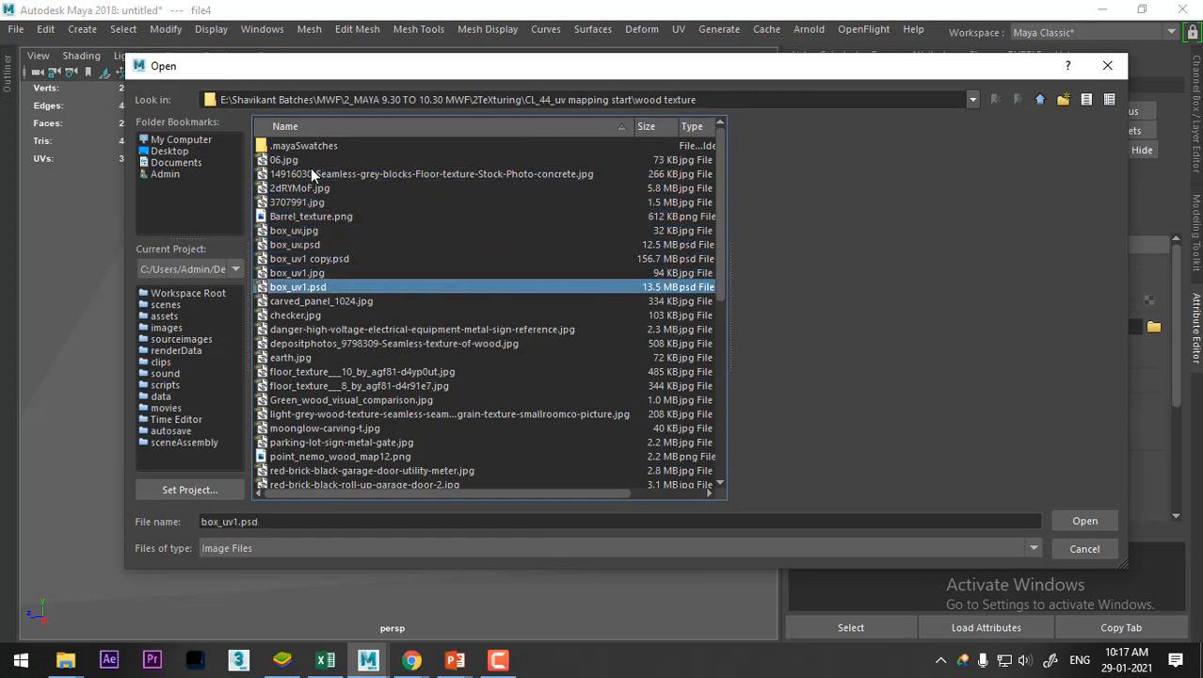
key(Down)
key(Down)
key(Down)
key(Down)
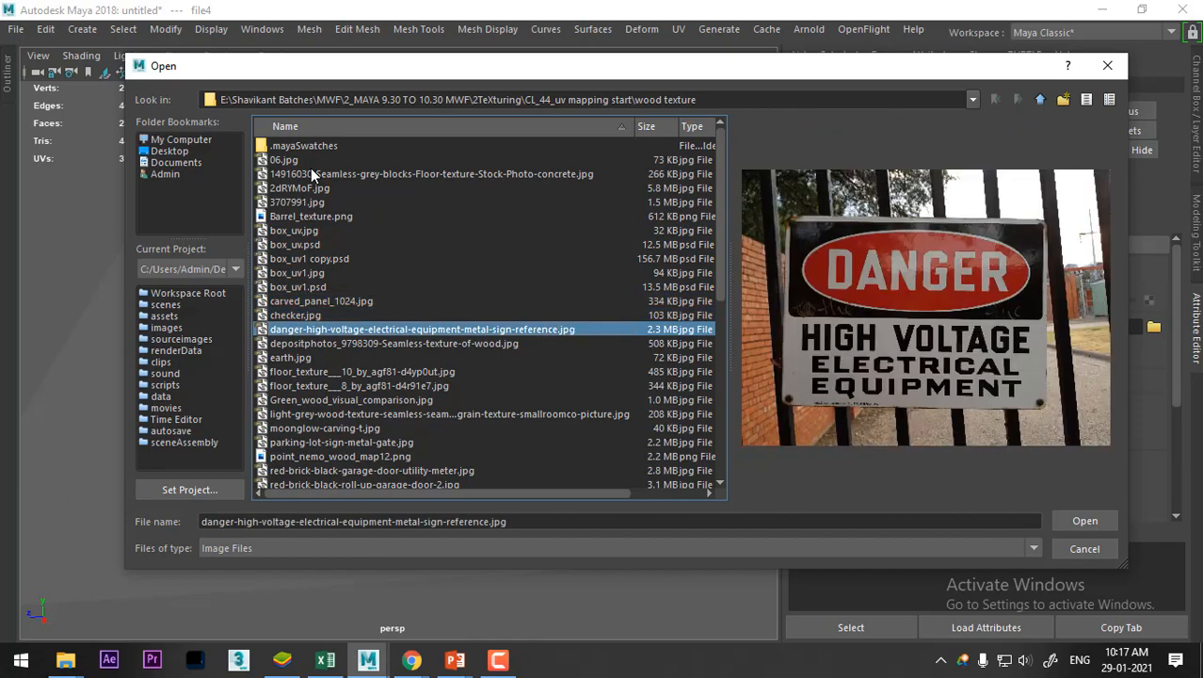
key(Down)
key(Down)
key(Down)
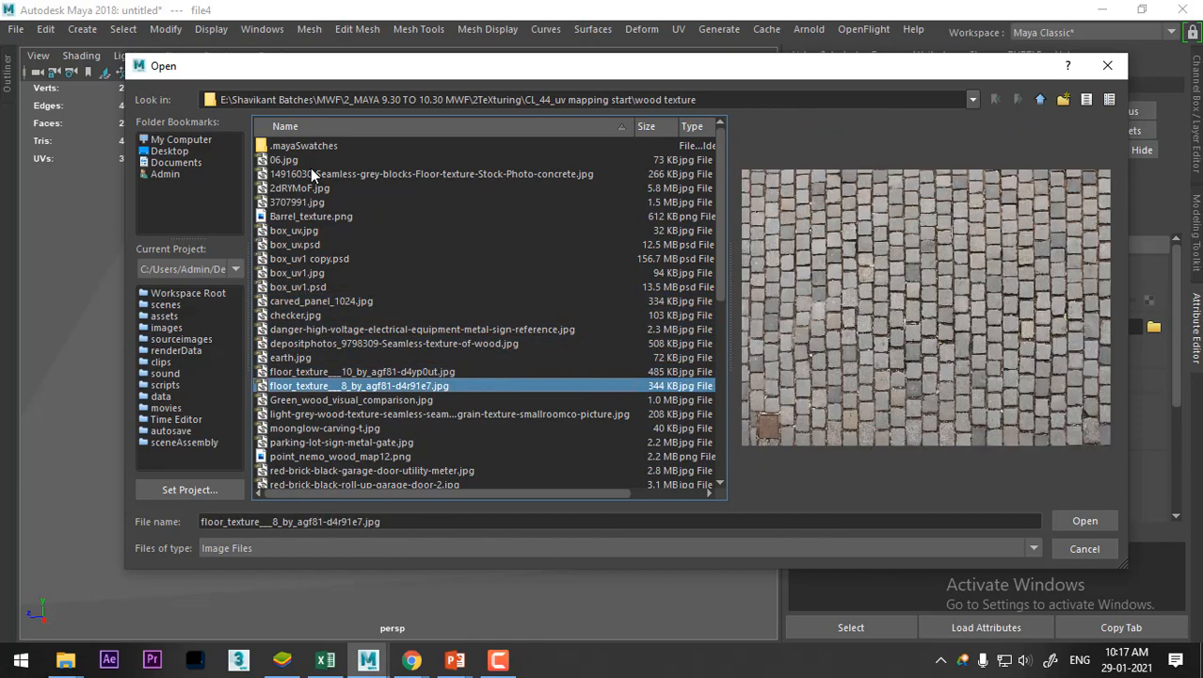
key(Up)
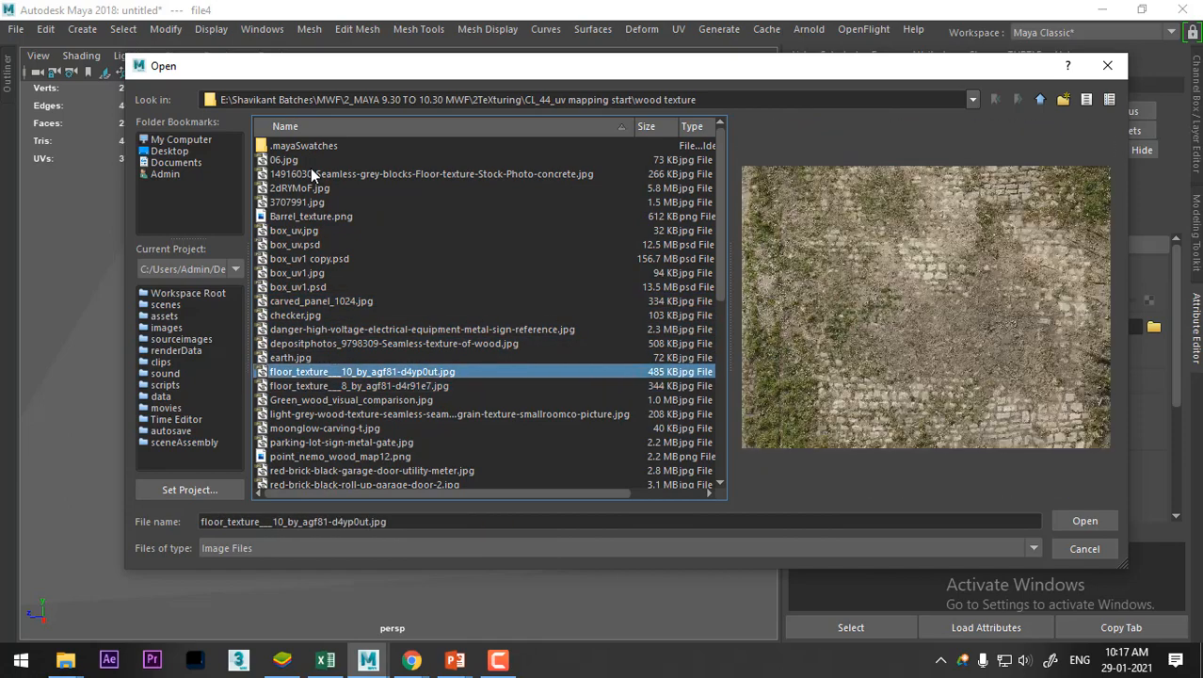
key(Down)
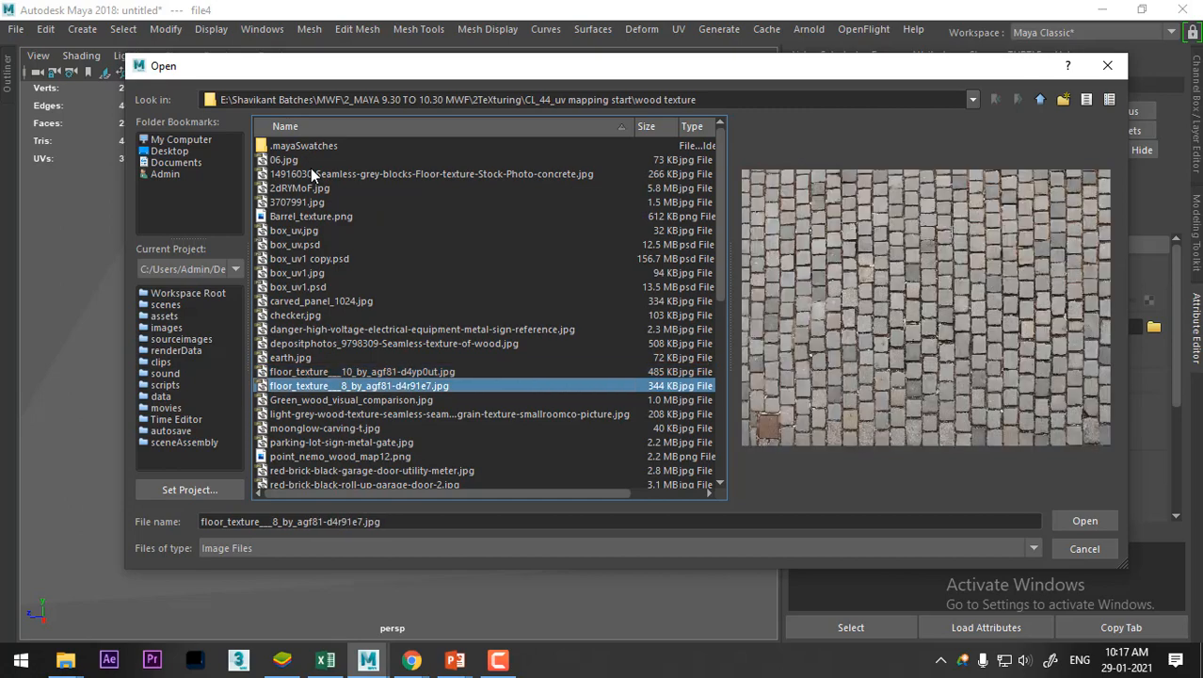
key(Up)
key(Return)
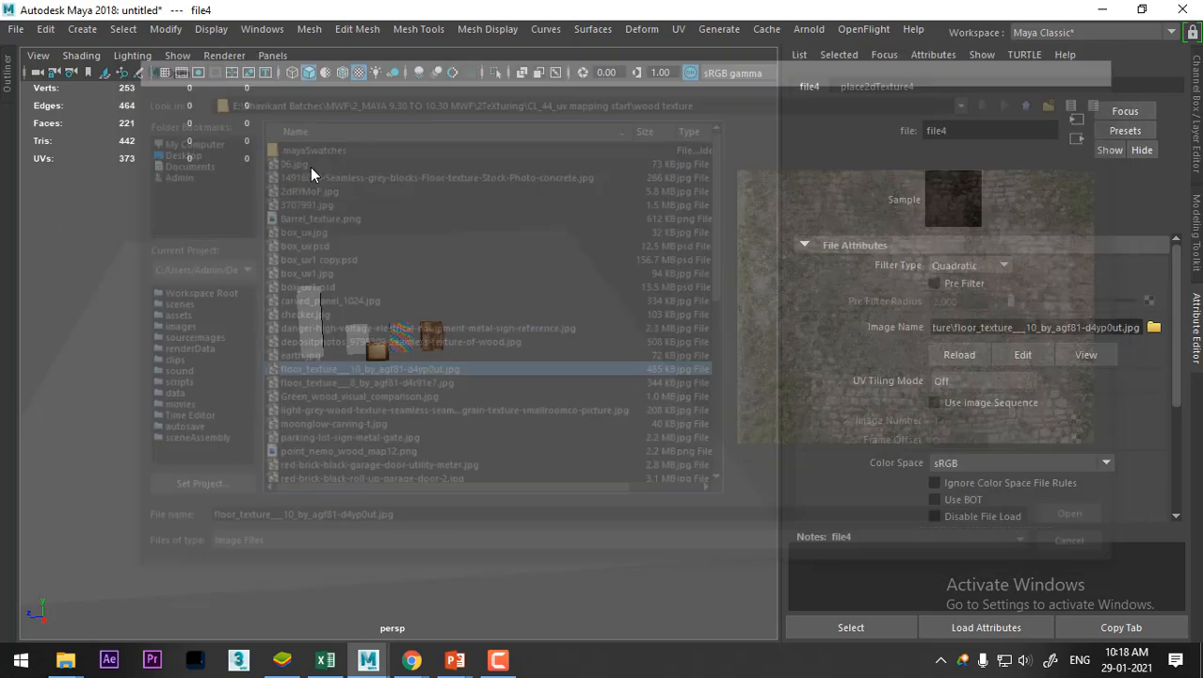
alt+drag(512, 434, 558, 566)
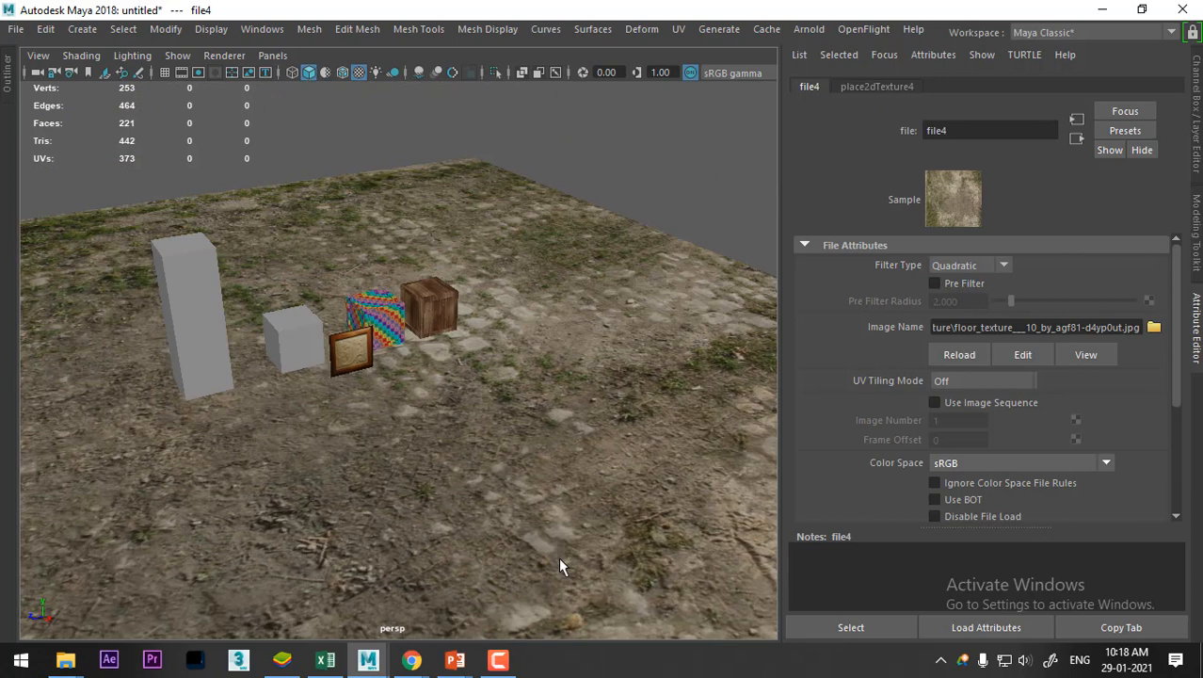
alt+drag(490, 536, 402, 516)
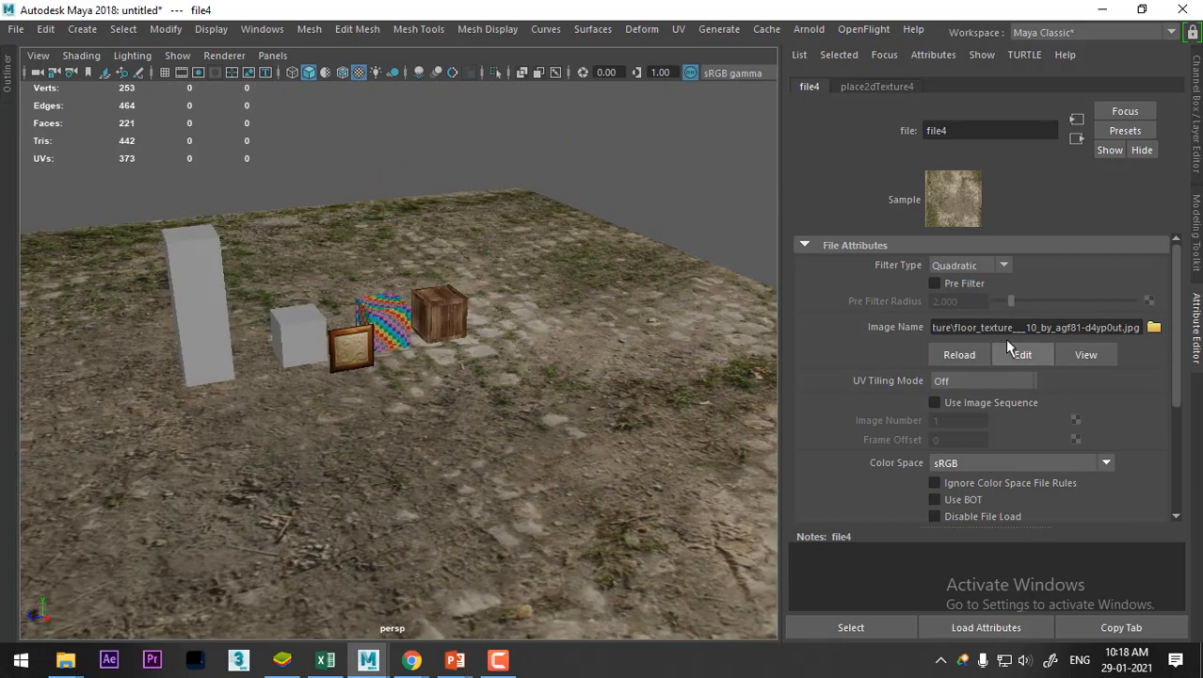
In the floor texture's 2D placement attributes, try a U repeat of 2, and restore it to 1
click(874, 86)
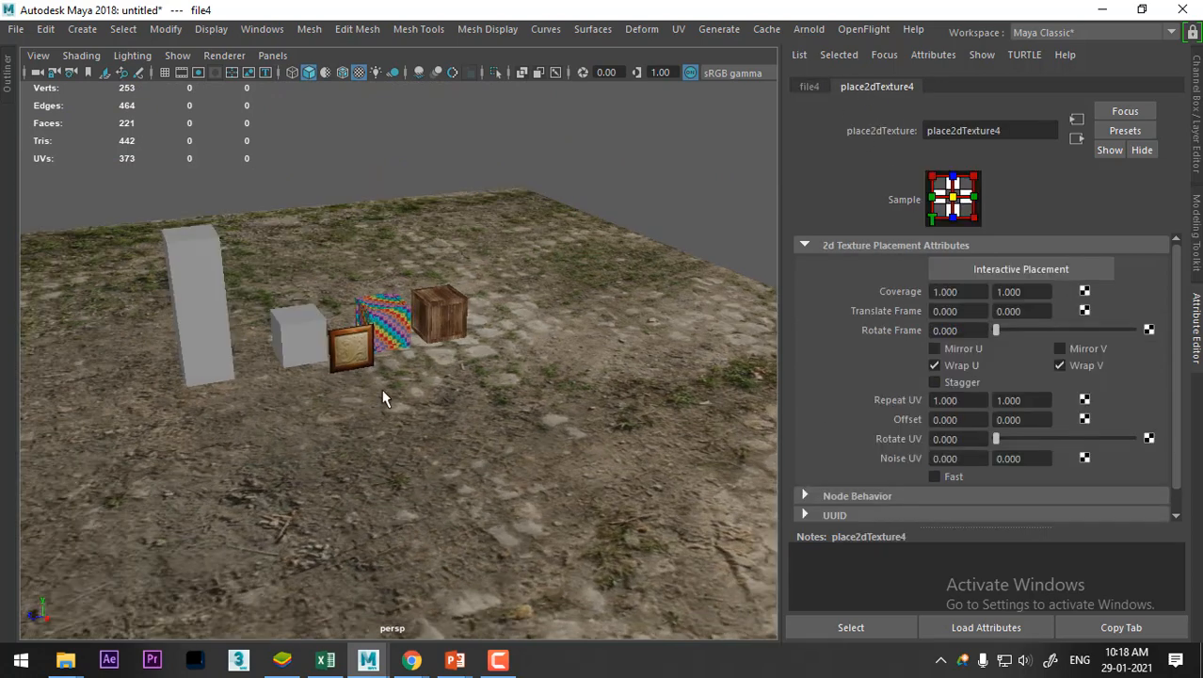
scroll(382, 389, down, 5)
alt+drag(334, 344, 207, 381)
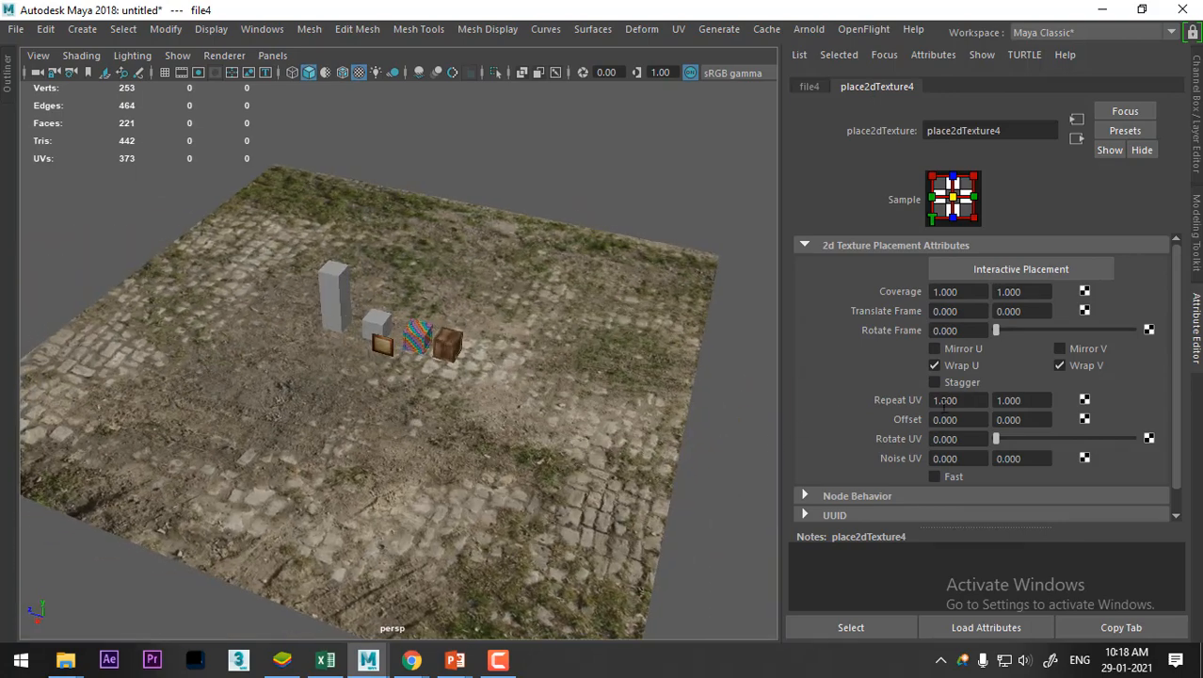
double_click(943, 400)
text(2)
key(Return)
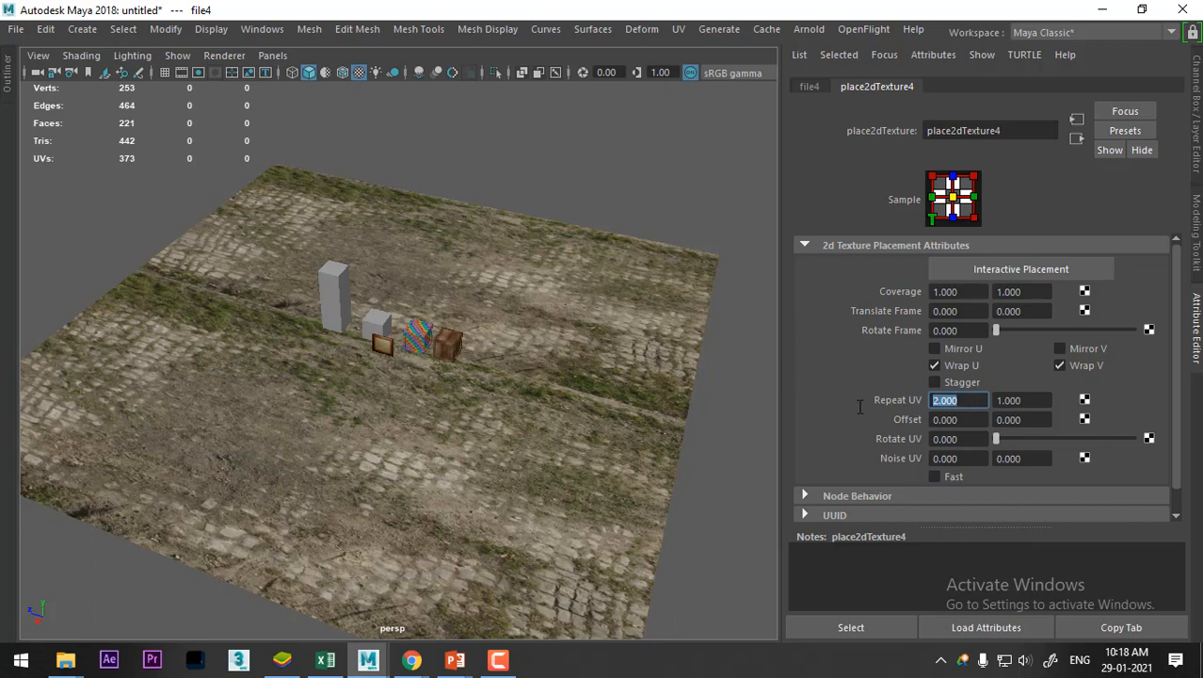
text(1)
key(Return)
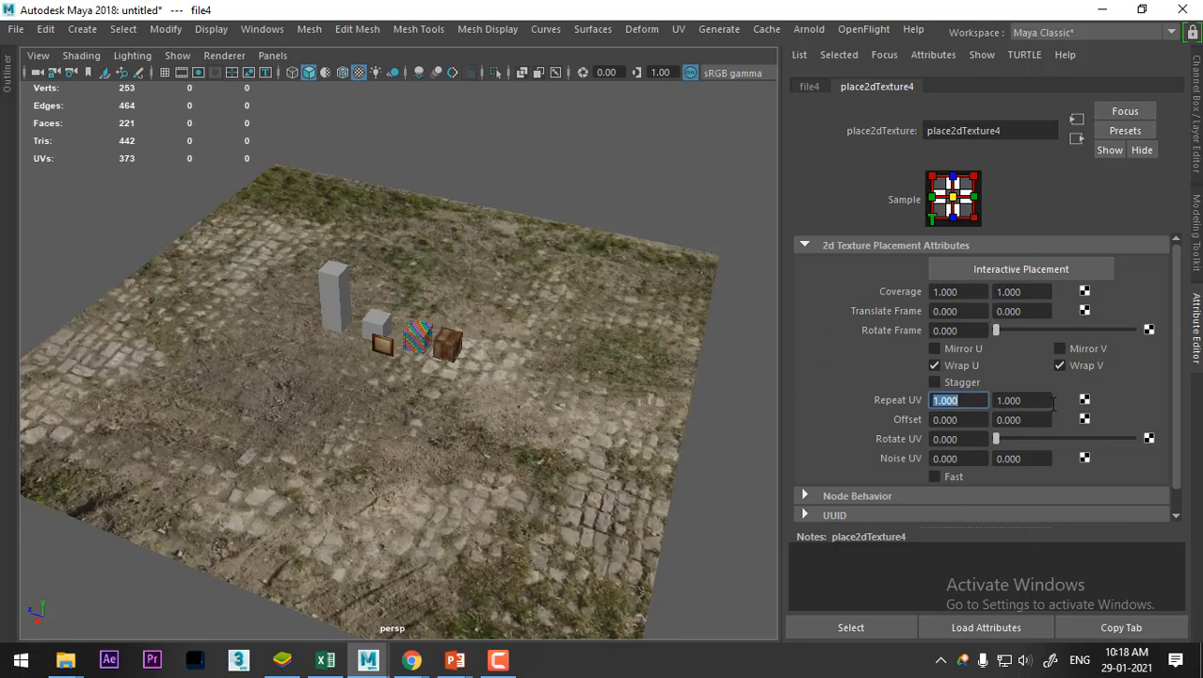
Try a V repeat of 2 on the floor texture, inspect the floor, and restore the value to 1
double_click(1036, 400)
text(2)
key(Return)
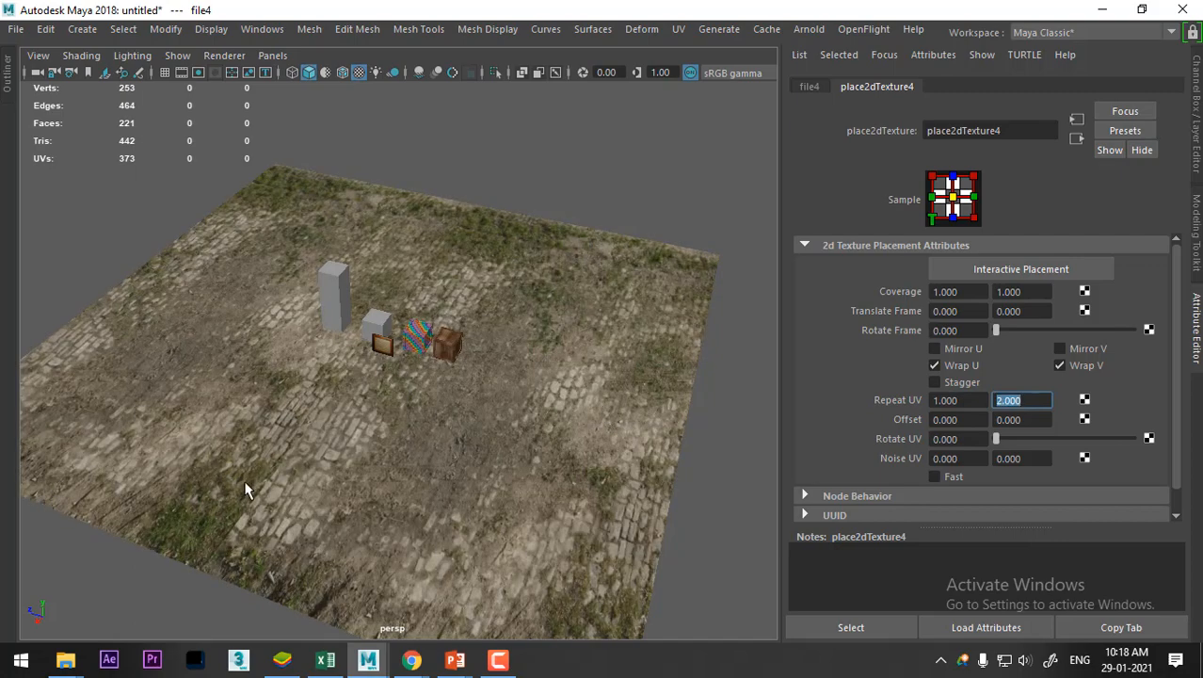
alt+drag(244, 489, 744, 435)
drag(1021, 400, 1008, 400)
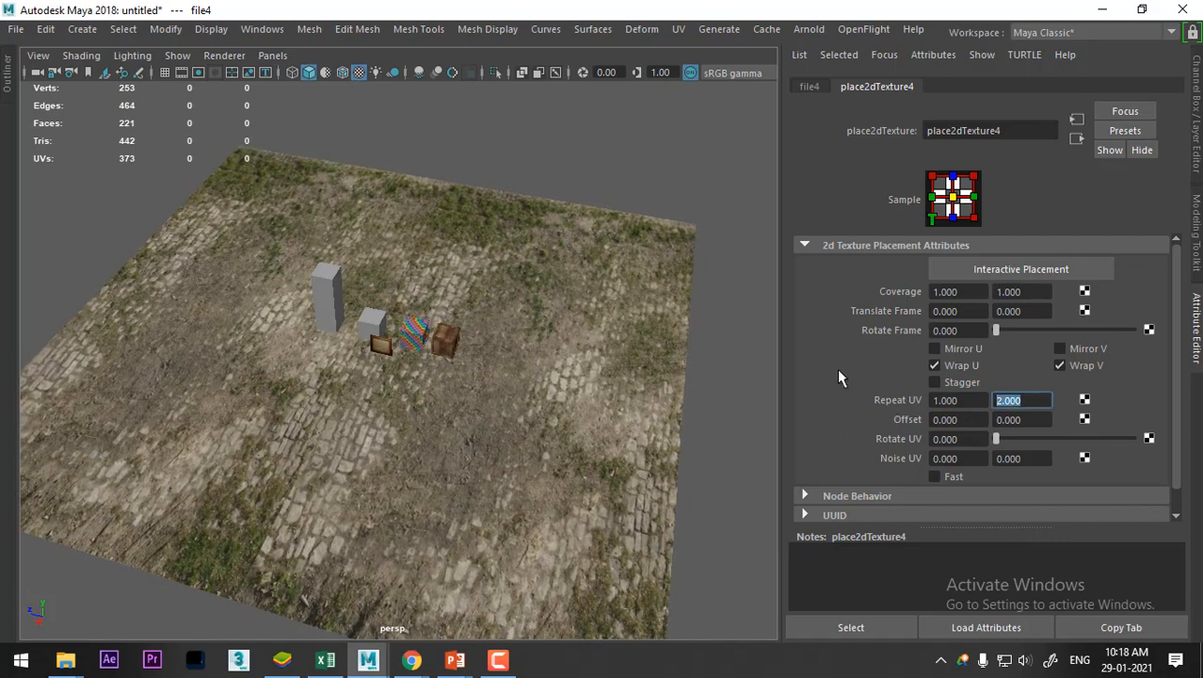
text(1)
key(Return)
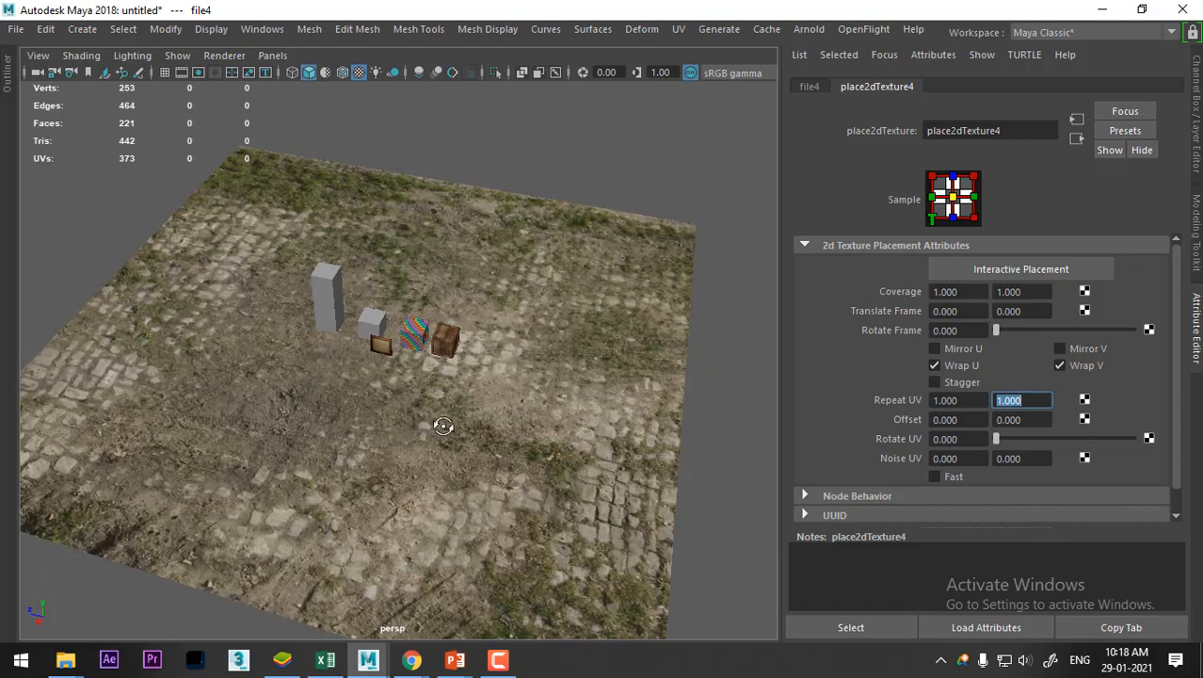
alt+drag(443, 425, 481, 528)
Switch to the PowerPoint slideshow and review the slides on cylindrical UV mapping
key(alt+Tab)
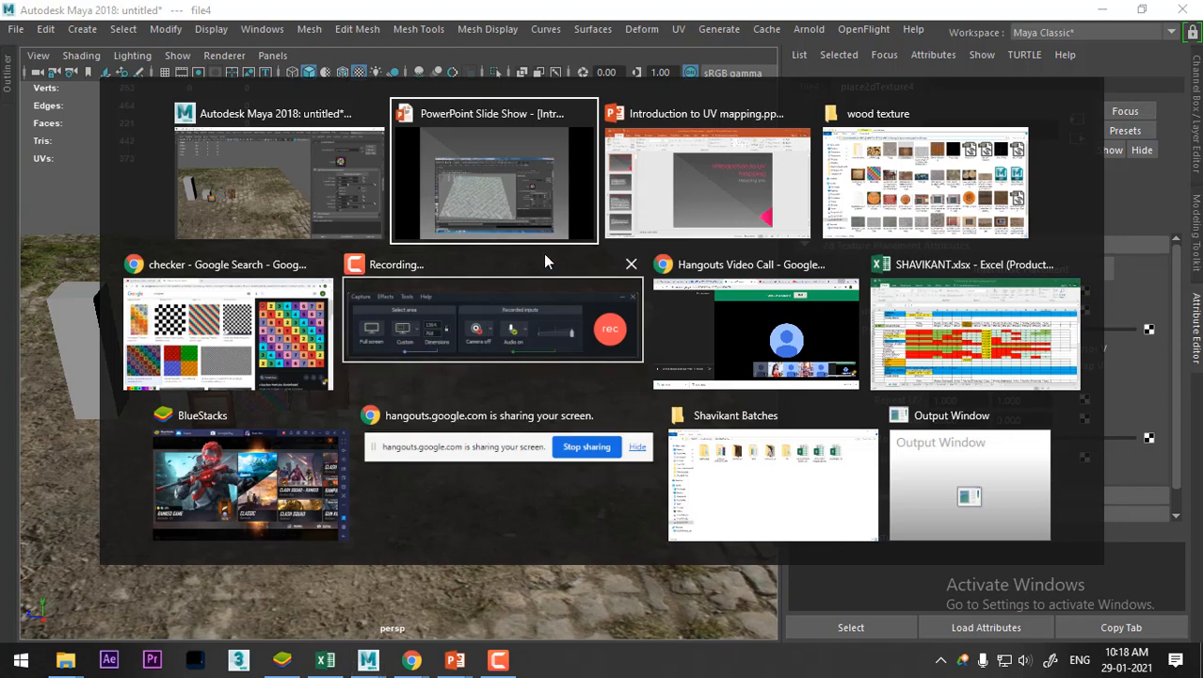
click(510, 198)
key(Right)
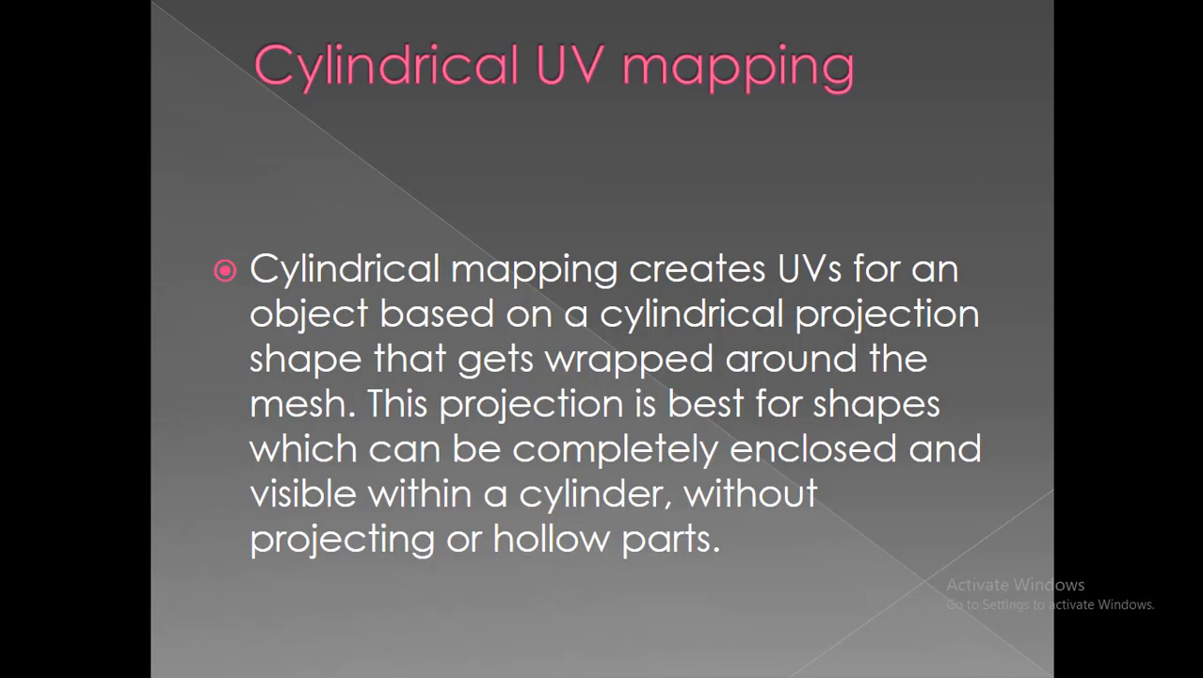
key(Right)
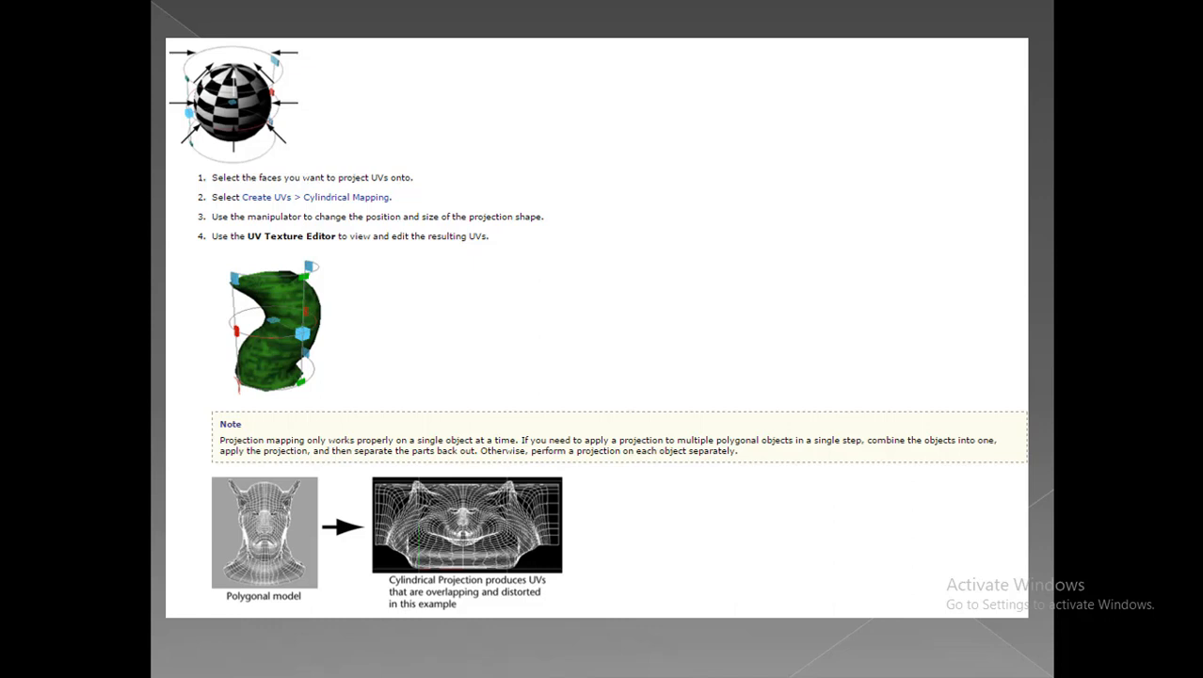
key(Right)
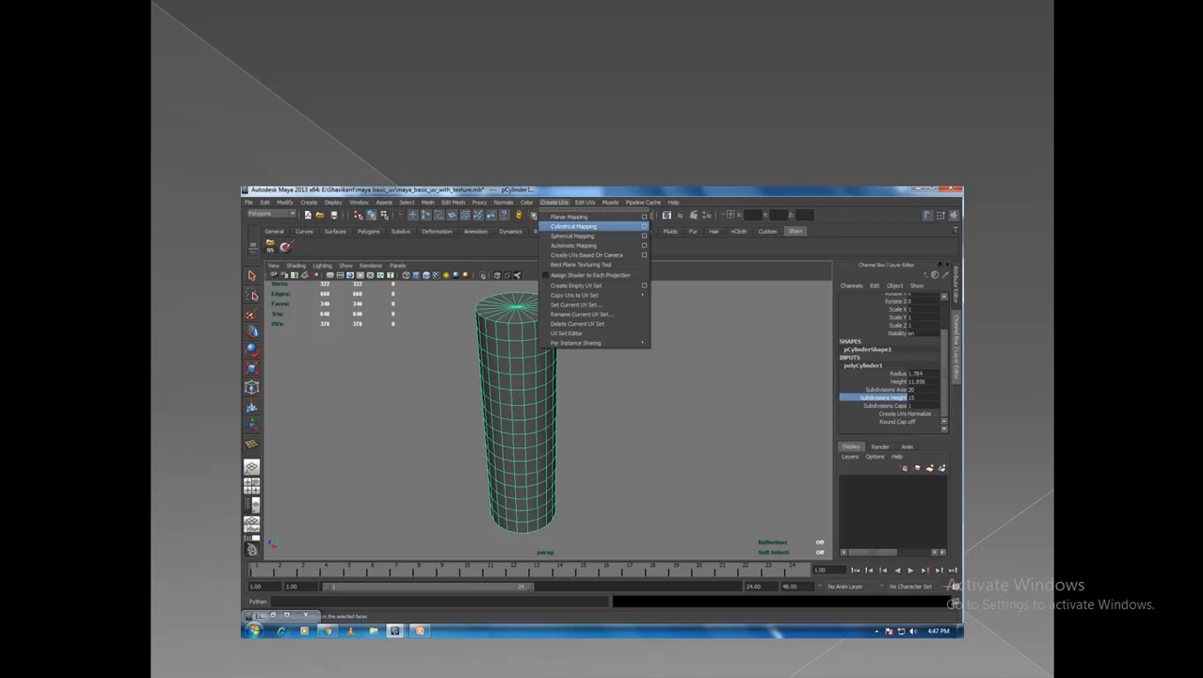
Switch back to Maya, create a polygon cylinder, and move it up onto the floor beside the wooden box
key(alt+Tab)
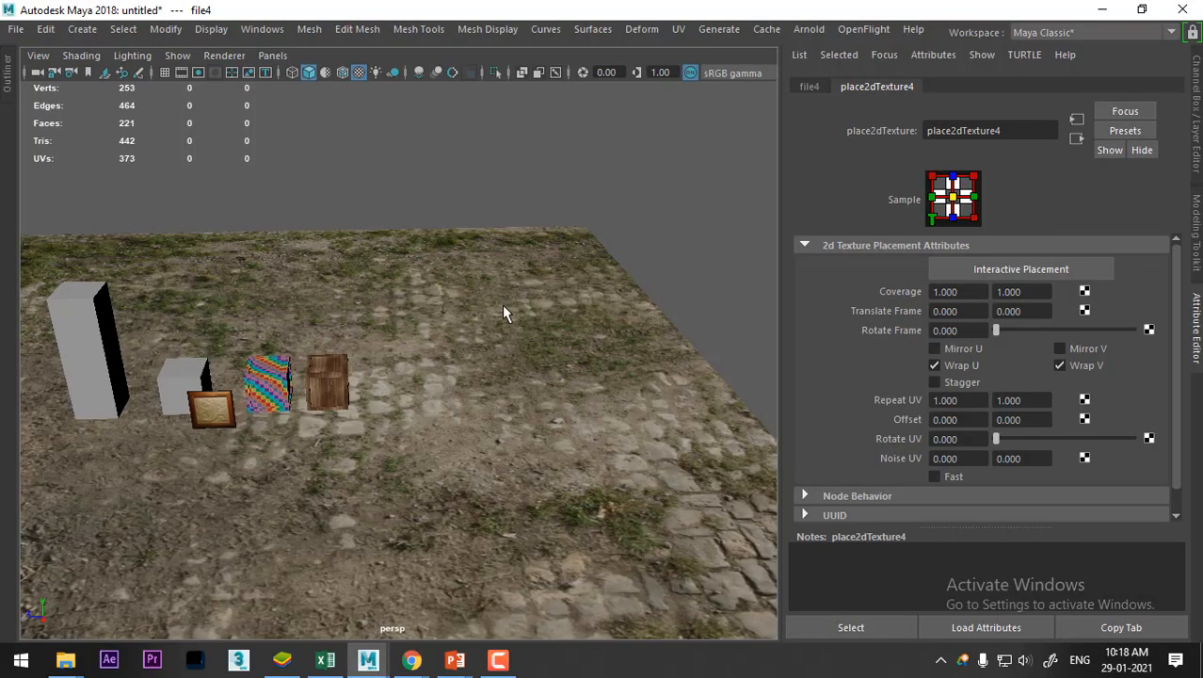
scroll(502, 311, down, 5)
click(666, 349)
shift+right_drag(666, 298, 574, 296)
alt+middle_drag(253, 375, 356, 391)
key(w)
drag(295, 320, 298, 273)
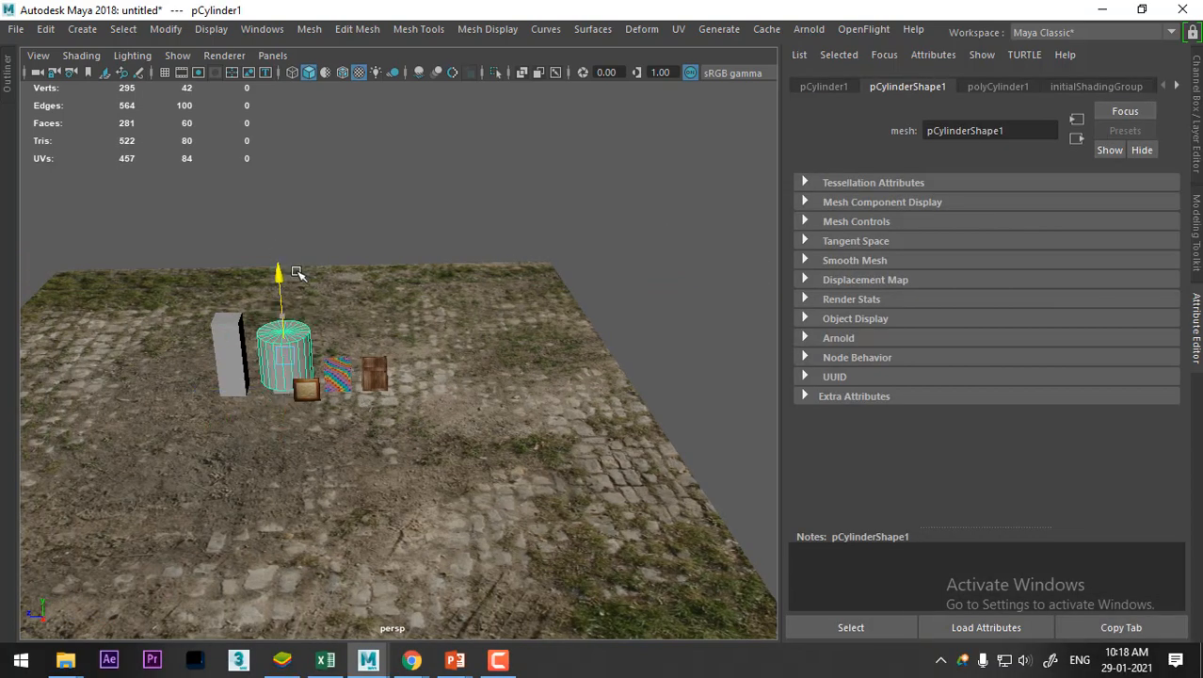
drag(213, 363, 359, 362)
Hide every object except the selected cylinder
scroll(506, 420, up, 1)
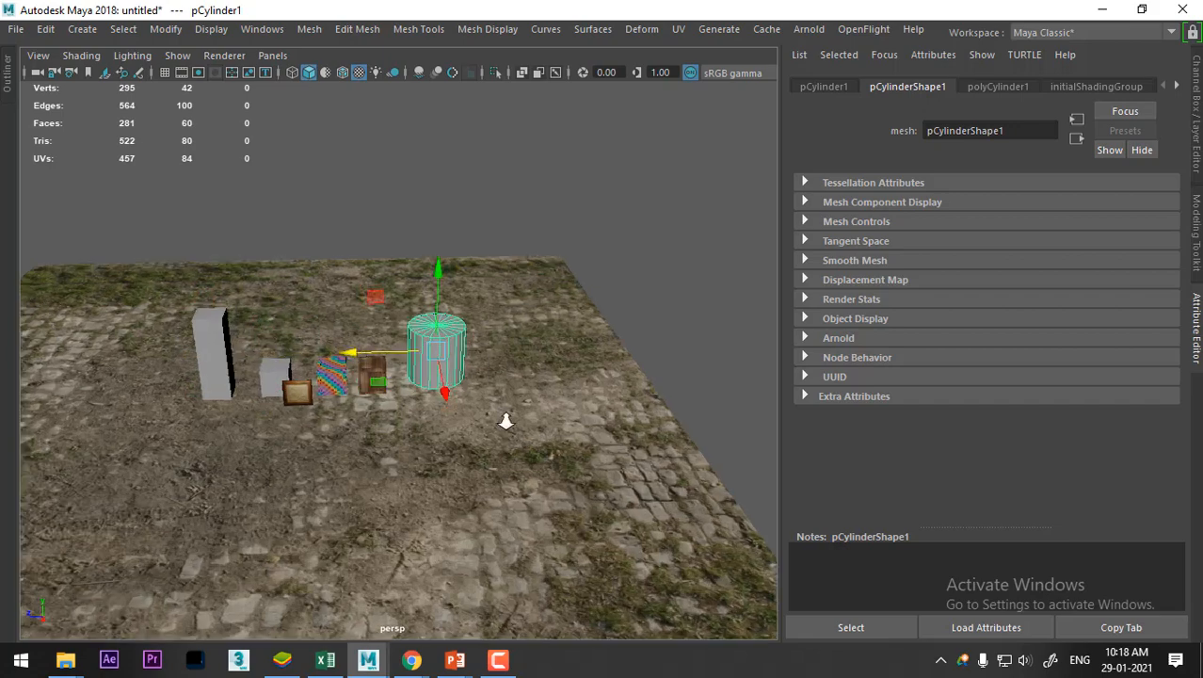
scroll(506, 421, up, 3)
key(alt+h)
alt+drag(518, 439, 533, 417)
alt+middle_drag(517, 420, 423, 425)
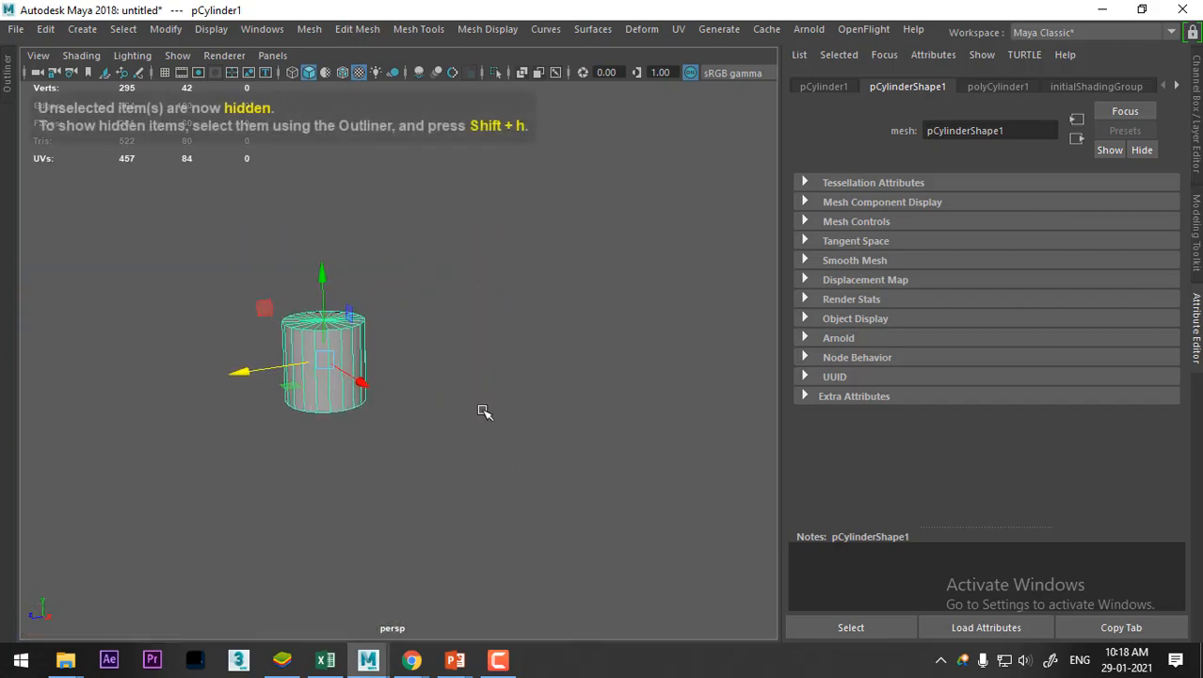
Show the UV editor beside the perspective view and collapse the attribute editor to enlarge both views
key(space)
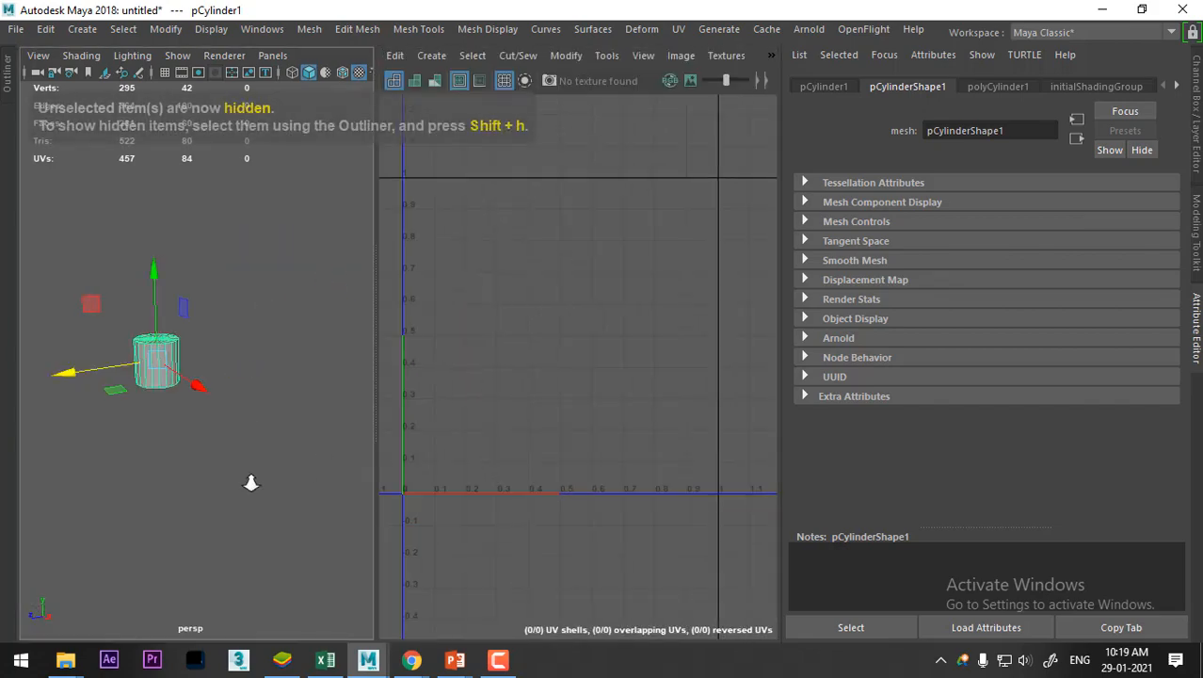
click(1197, 326)
alt+drag(373, 374, 423, 383)
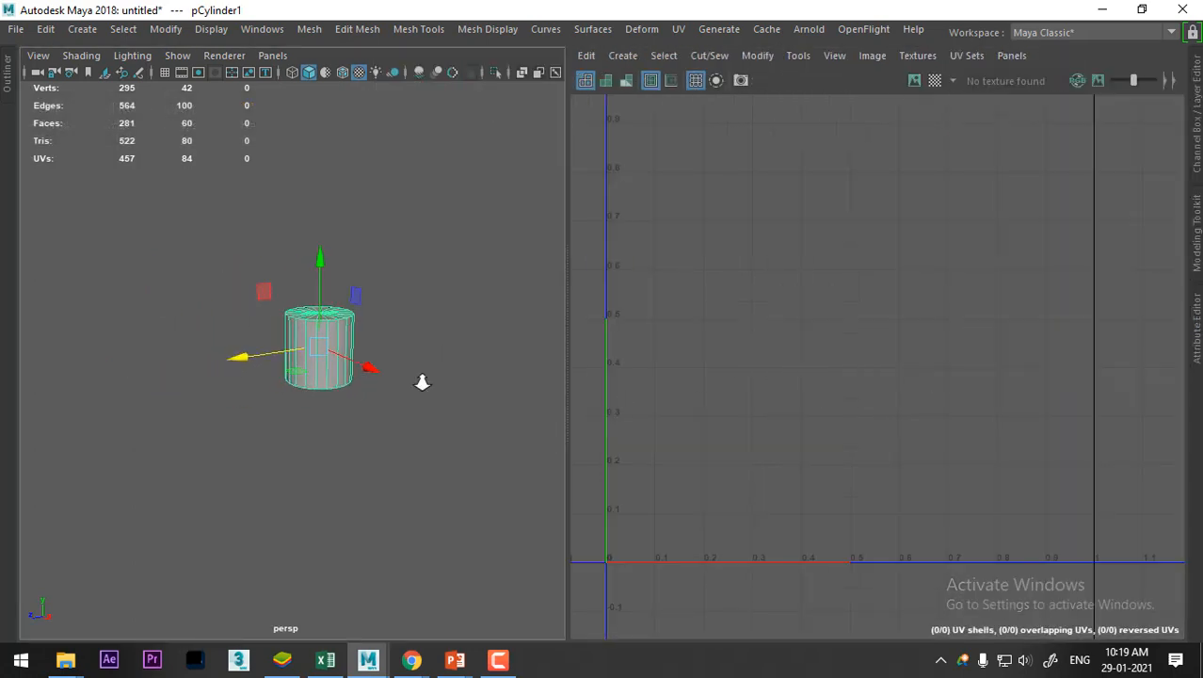
scroll(473, 435, up, 5)
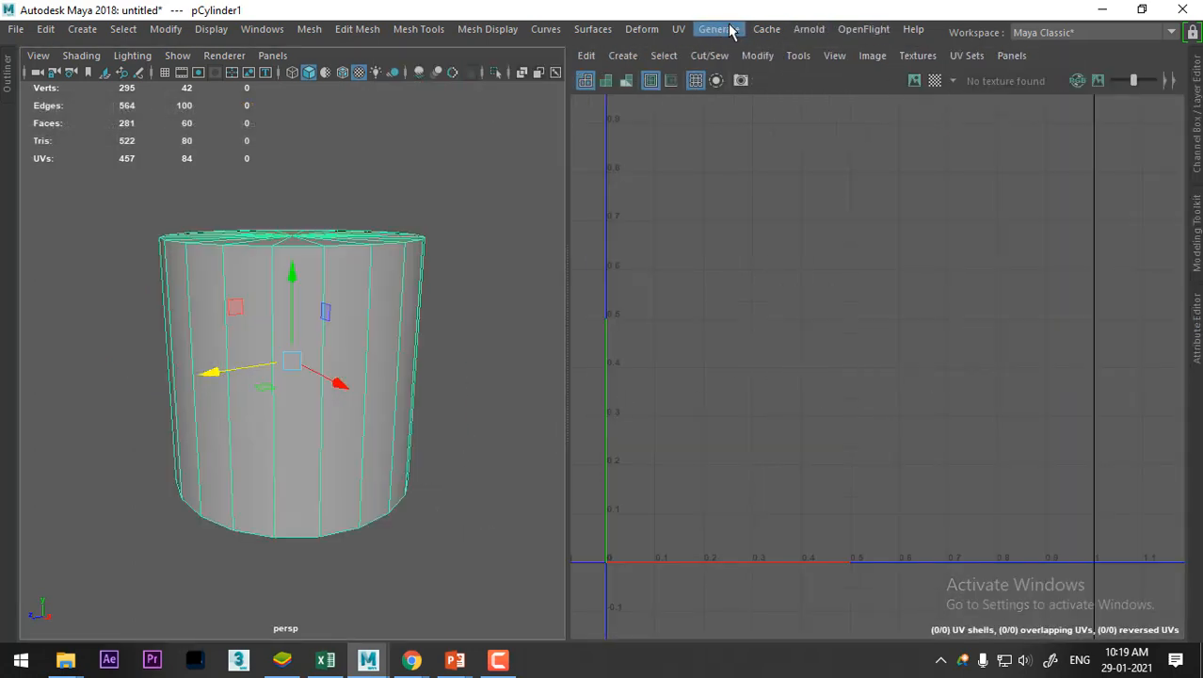
Apply cylindrical UV mapping to the cylinder and frame the resulting UVs in the UV editor
click(678, 29)
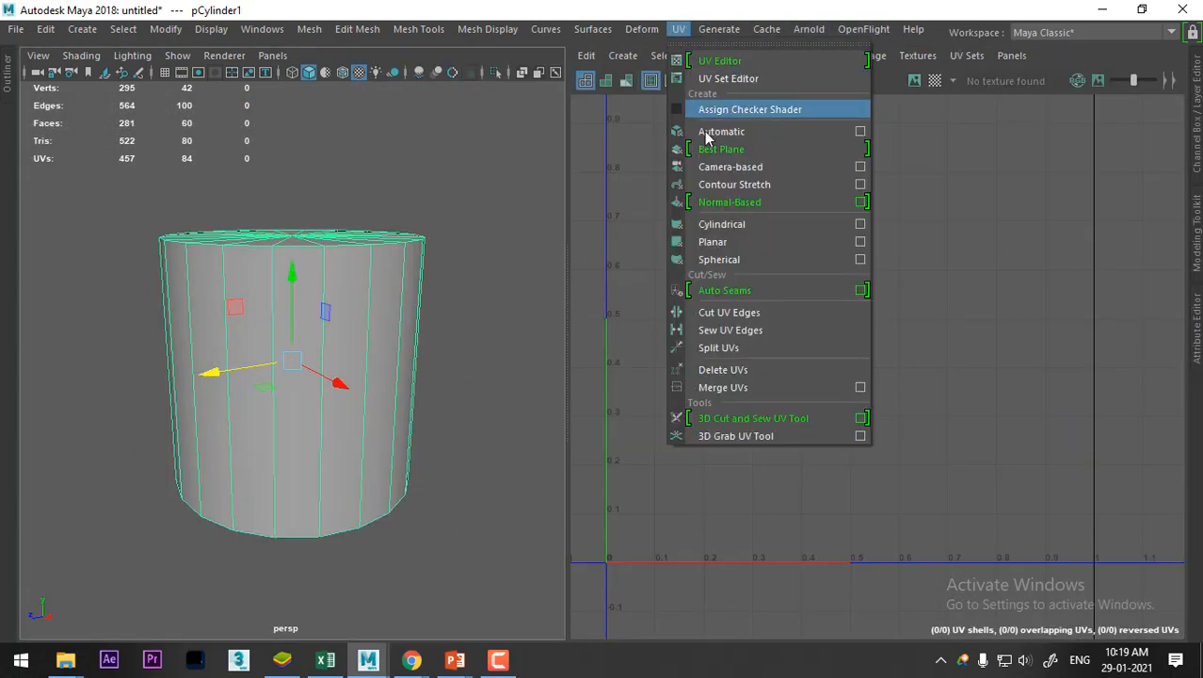
click(762, 227)
scroll(352, 299, down, 3)
alt+drag(352, 298, 328, 398)
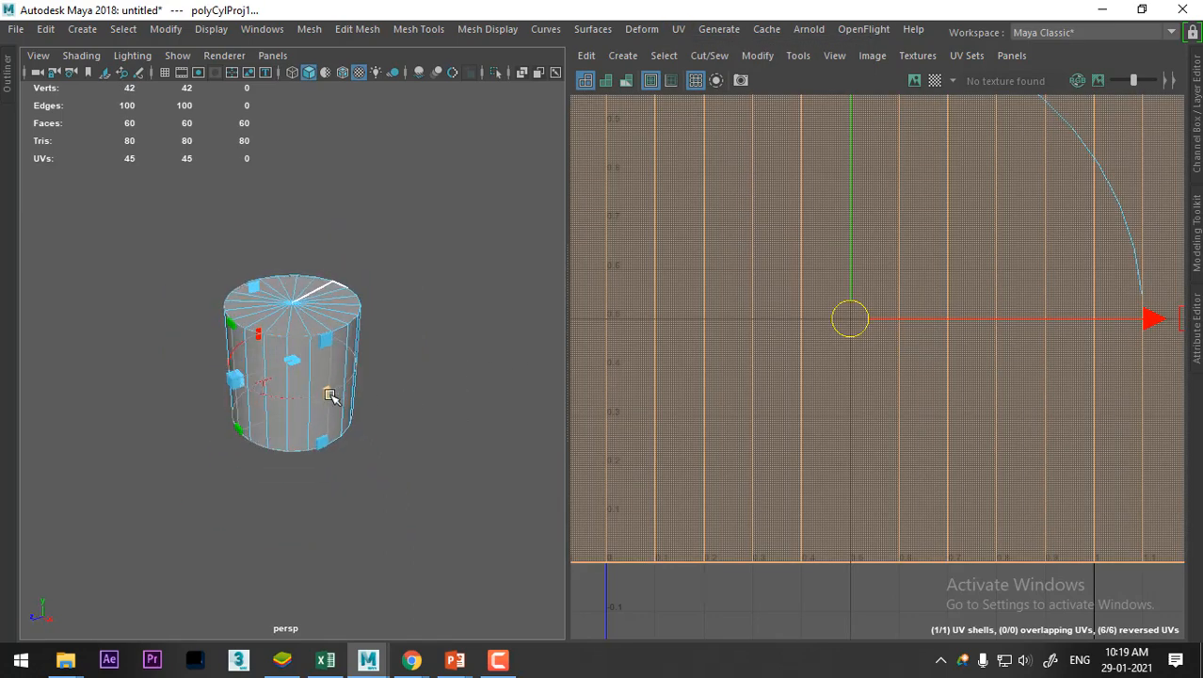
key(f)
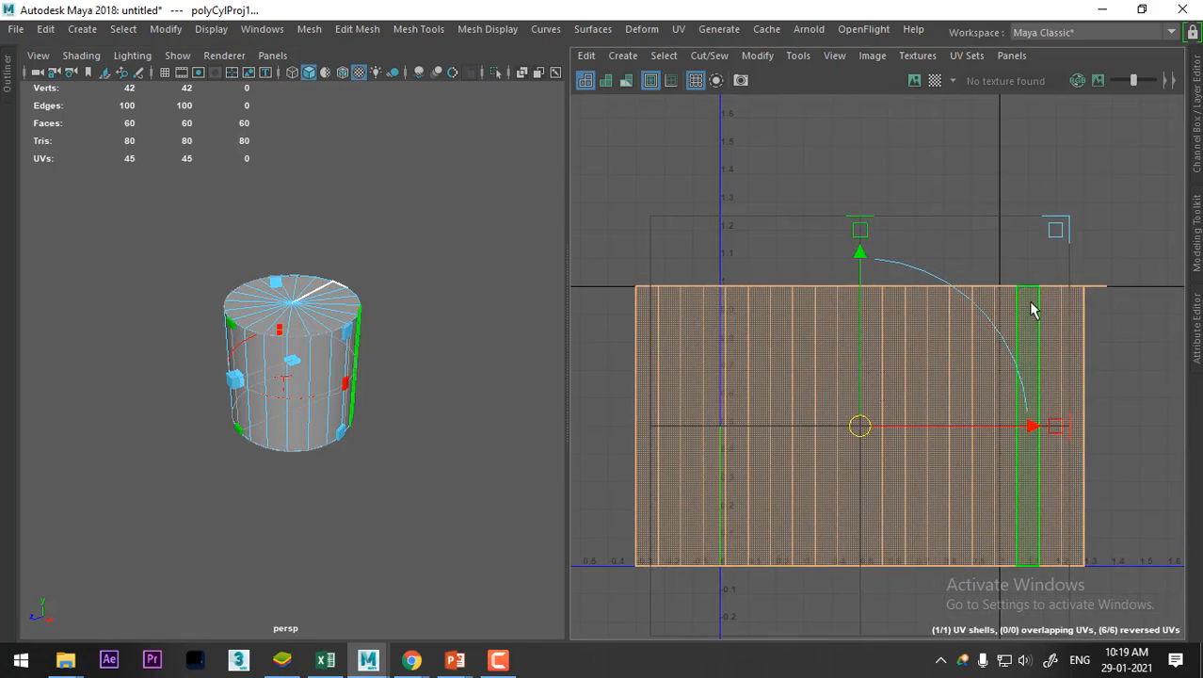
Extend the cylindrical projection's horizontal sweep fully around the cylinder so its side UVs span the 0 to 1 range
drag(346, 385, 548, 288)
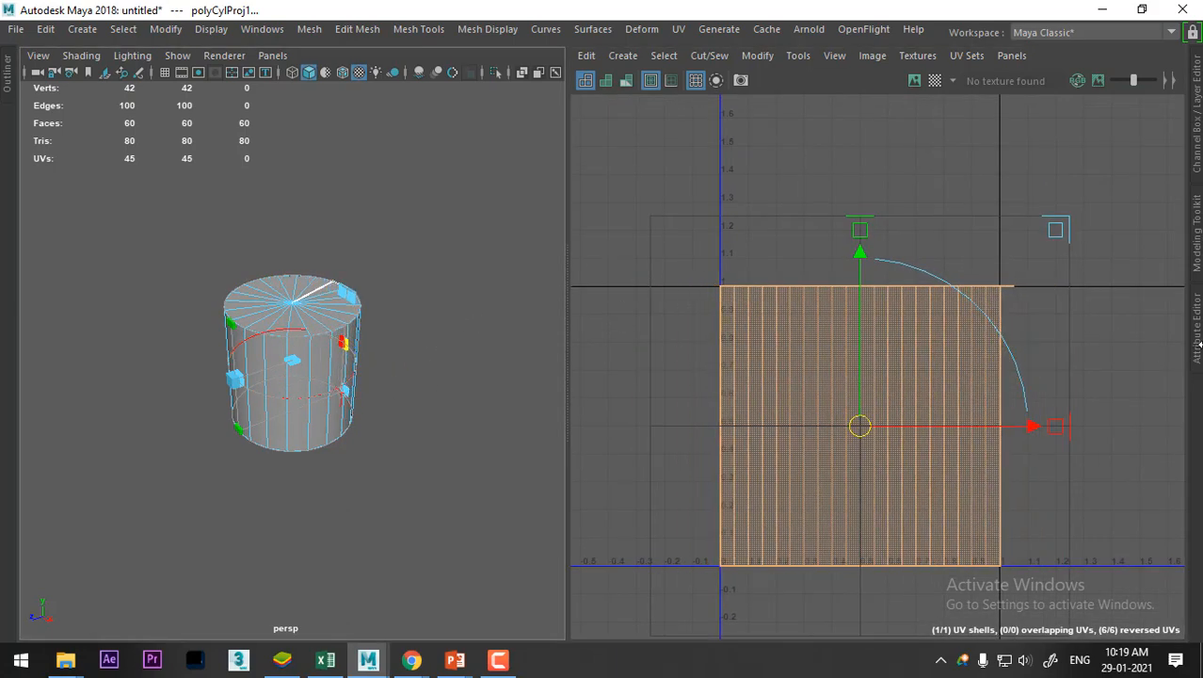
alt+drag(331, 442, 259, 436)
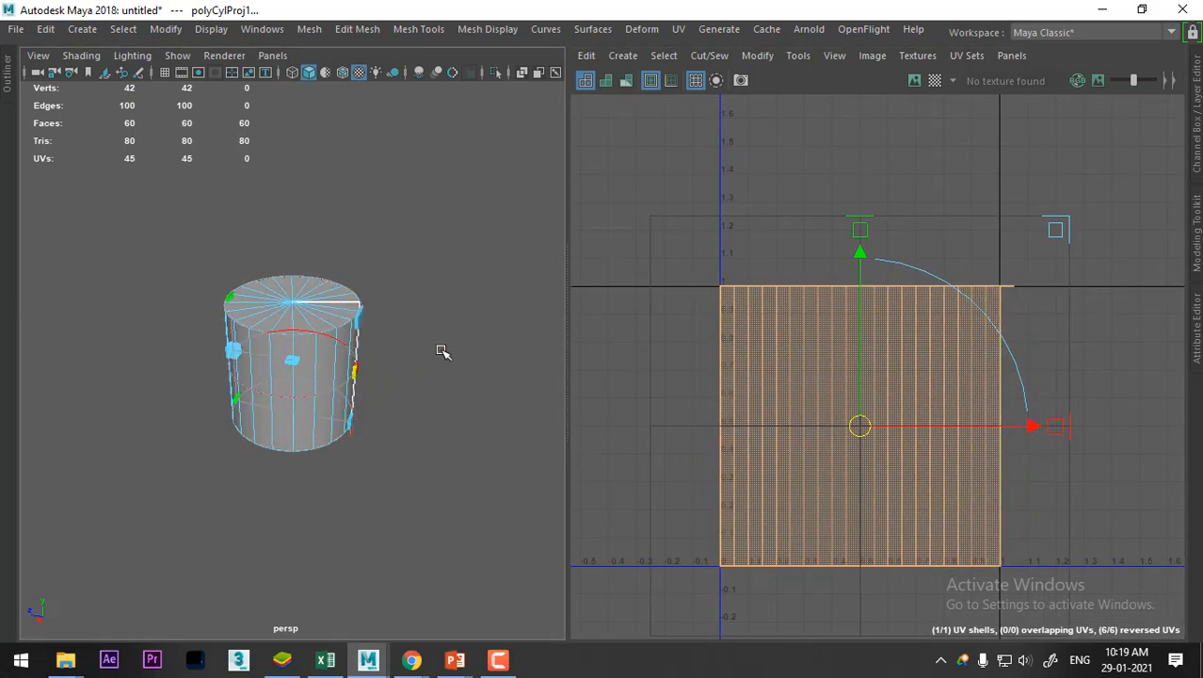
alt+drag(413, 383, 318, 416)
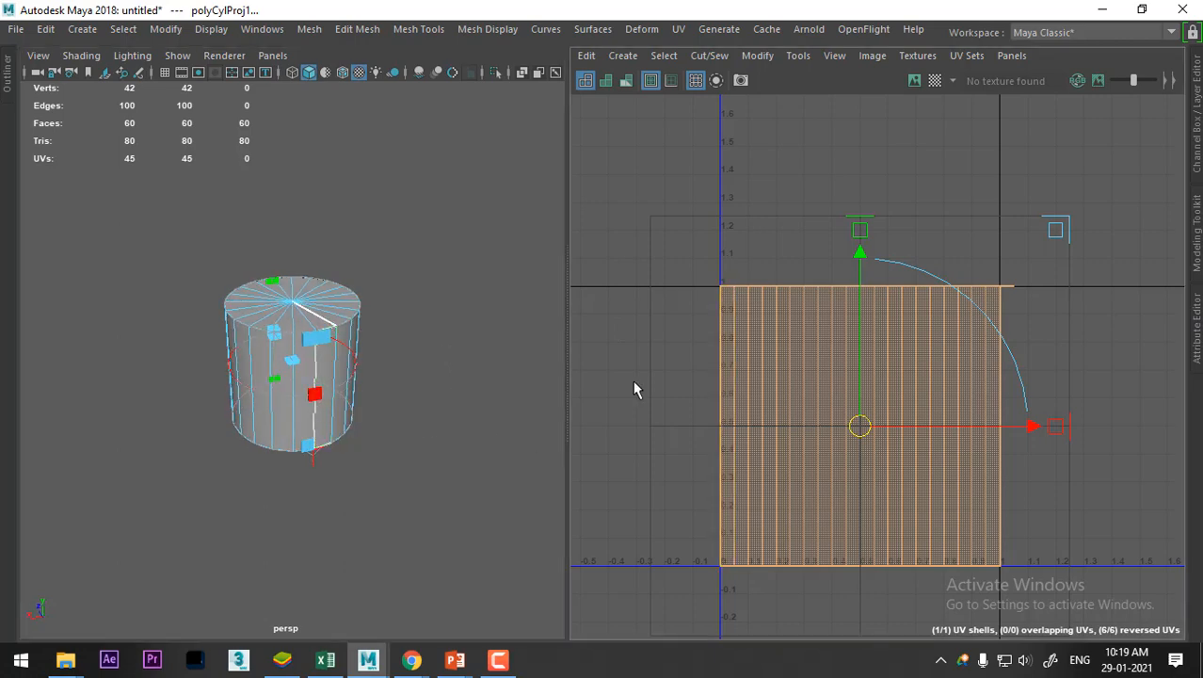
Apply planar UV mapping from the Y axis, fitted to the bounding box, to the cylinder's top cap faces
scroll(353, 447, up, 3)
alt+drag(347, 392, 350, 254)
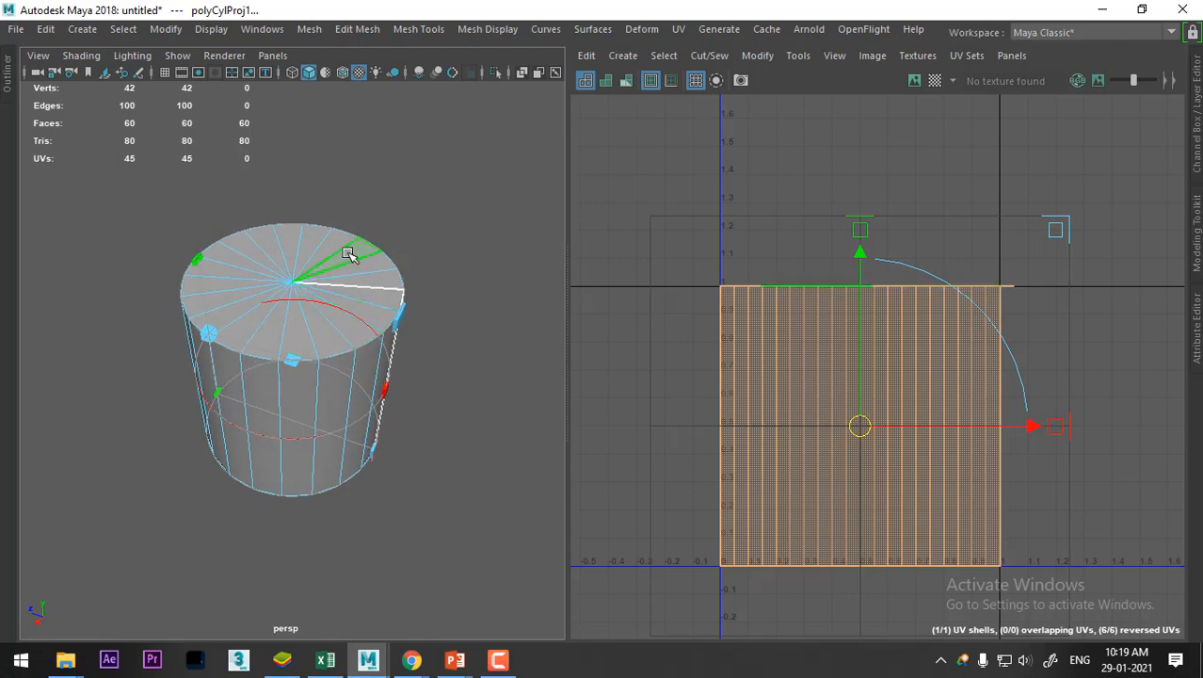
right_drag(350, 254, 260, 153)
click(288, 283)
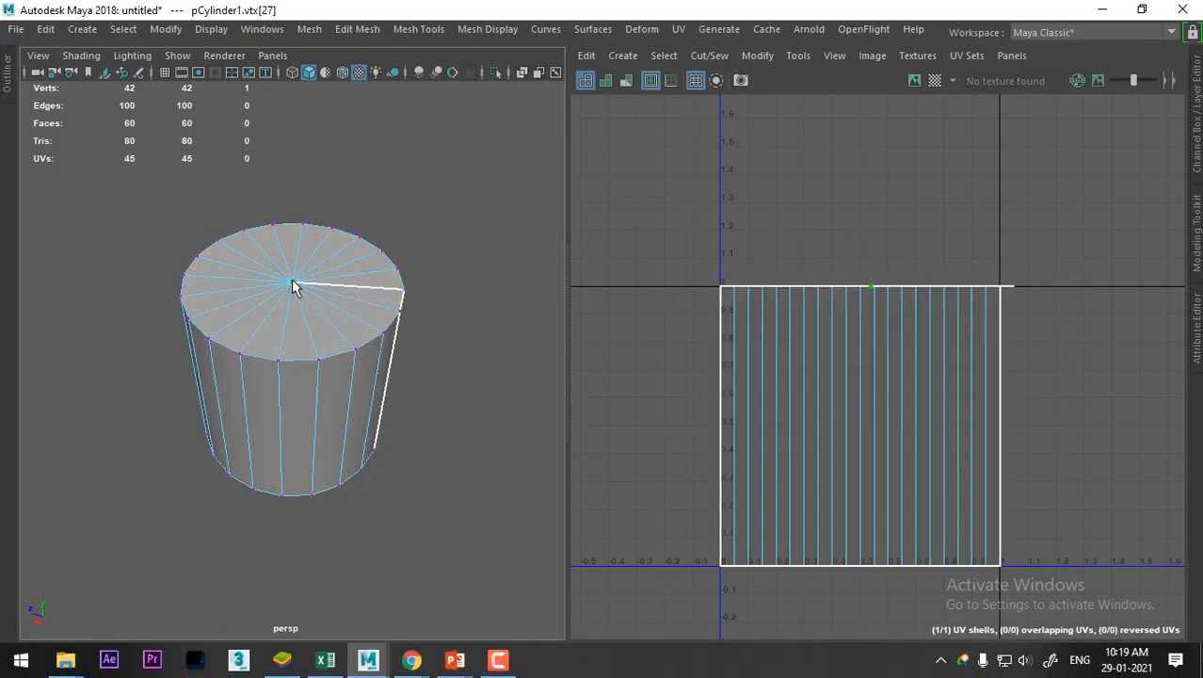
click(292, 284)
ctrl+right_drag(320, 252, 325, 376)
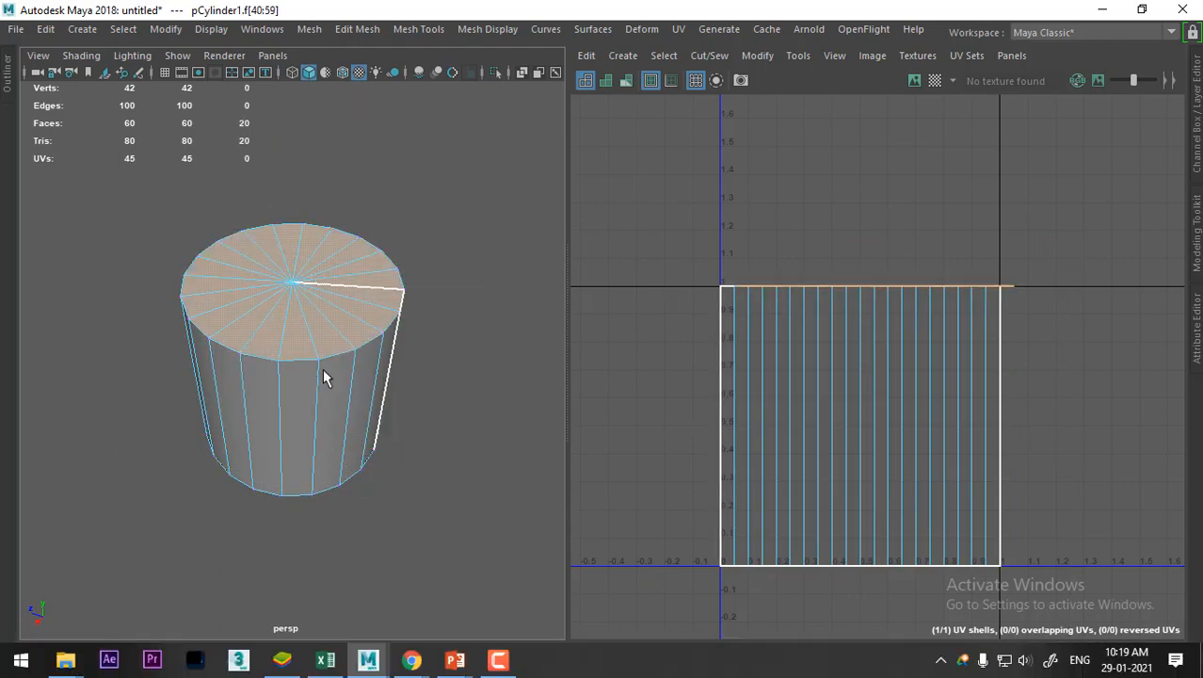
click(678, 29)
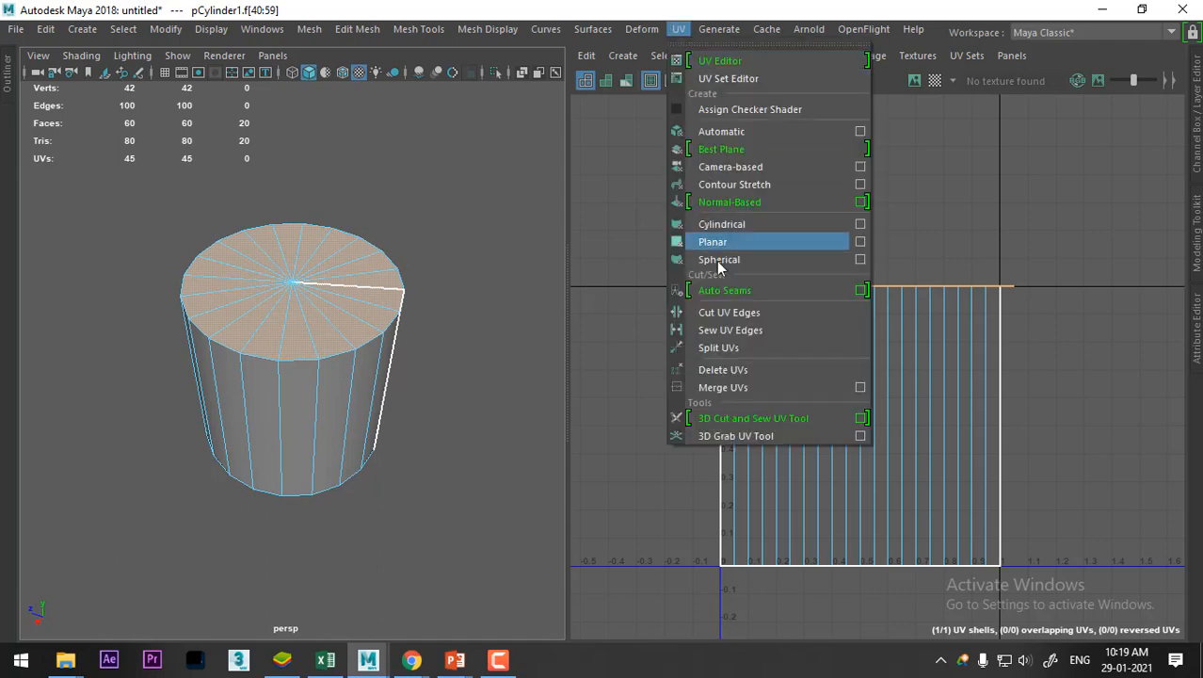
click(857, 251)
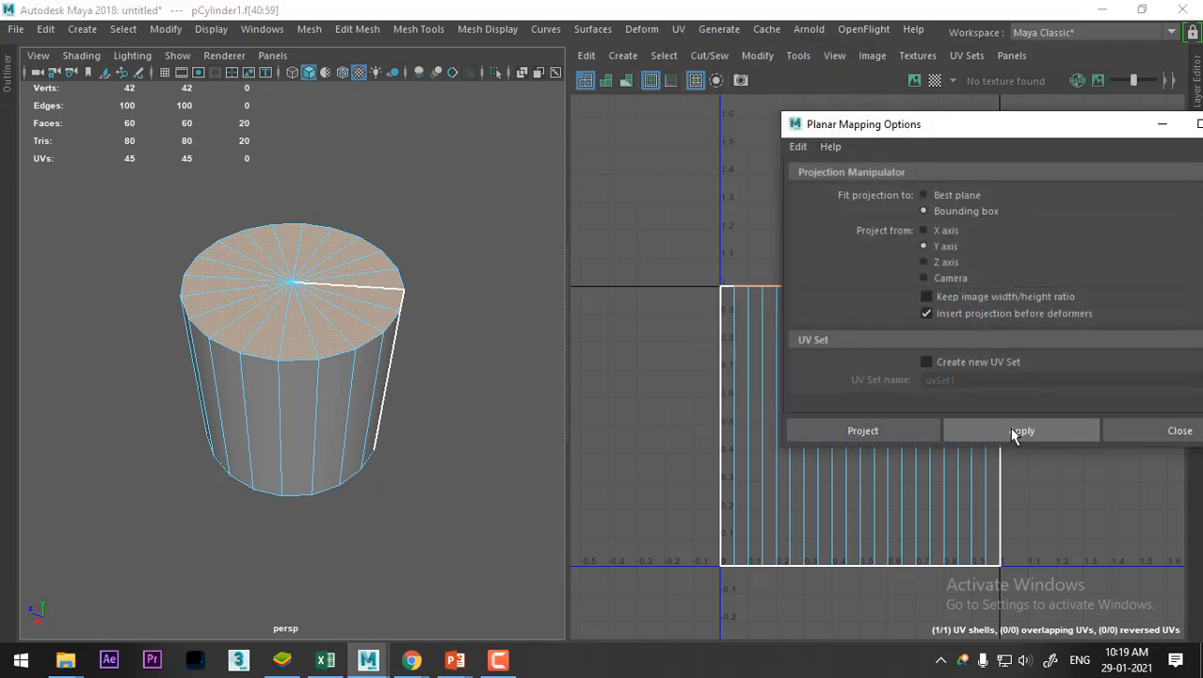
click(1015, 428)
Apply the same Y-axis planar UV mapping to the cylinder's bottom cap faces and close the mapping options
alt+drag(383, 374, 308, 422)
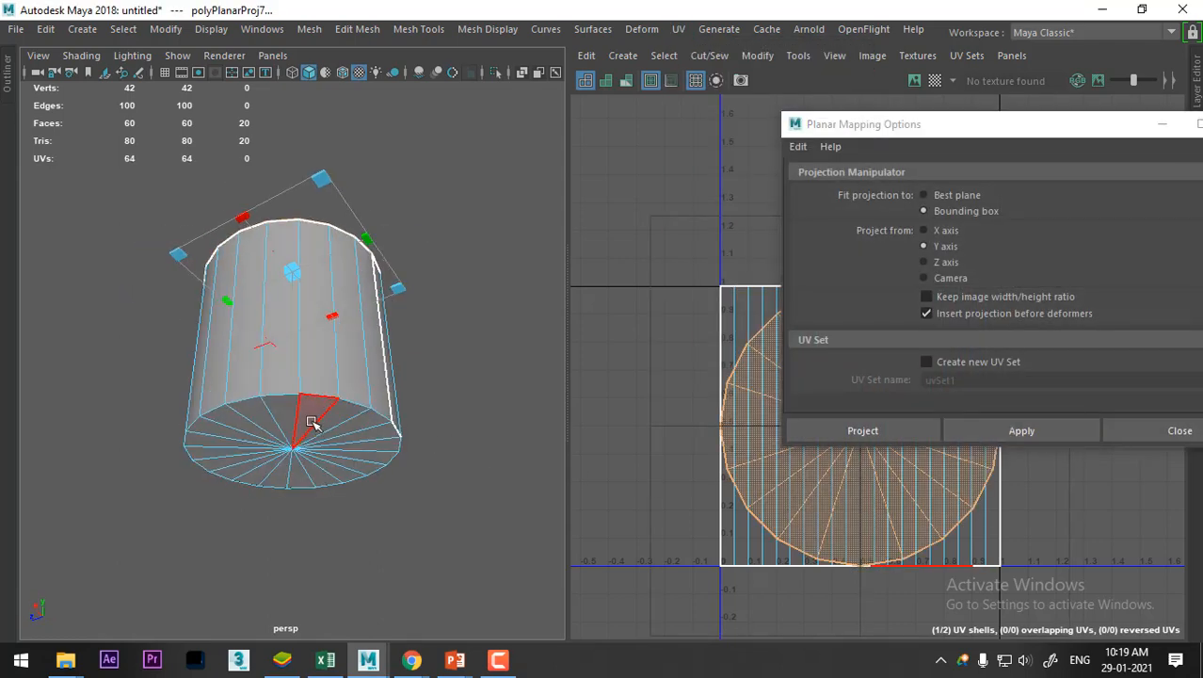
right_drag(327, 151, 209, 153)
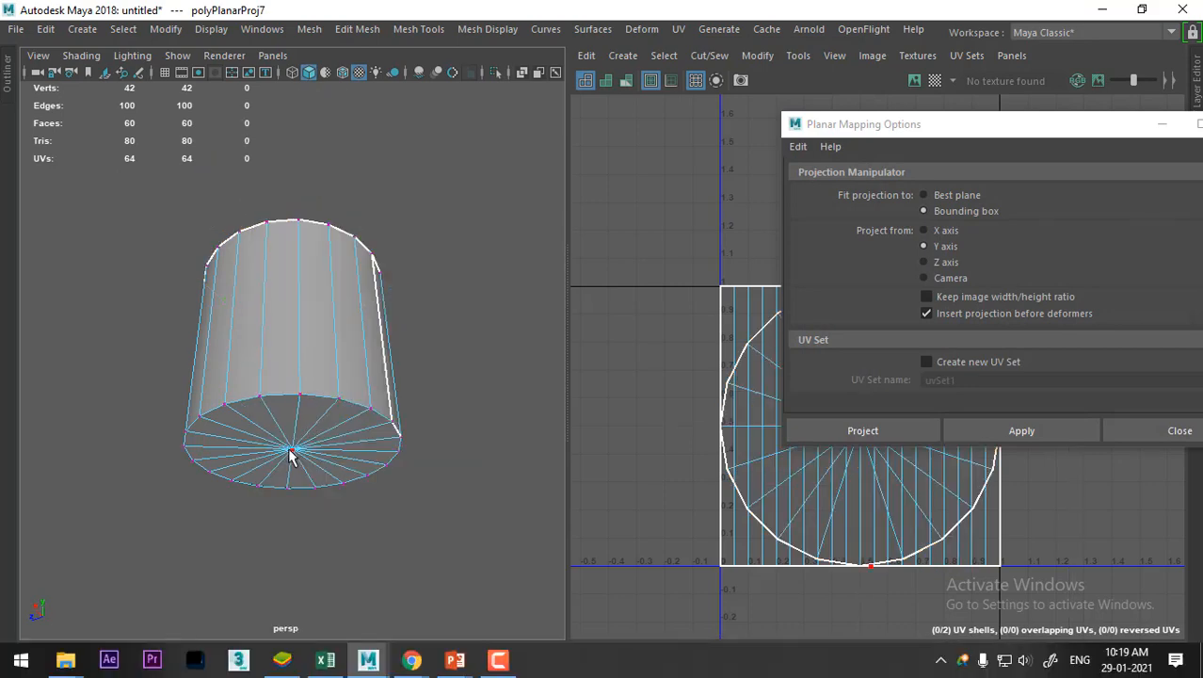
click(291, 451)
ctrl+right_drag(320, 359, 323, 471)
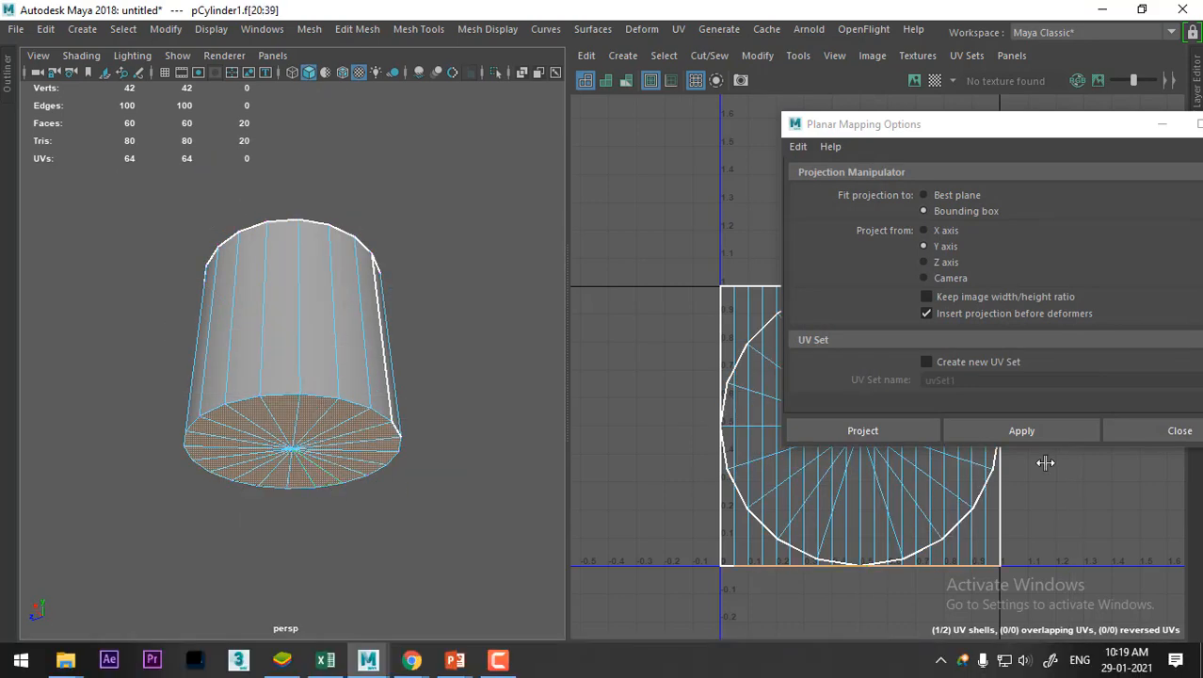
click(1036, 430)
click(1177, 430)
Select all the cylinder's UVs and lay out the overlapping side and cap shells separately in the UV space
scroll(884, 352, down, 3)
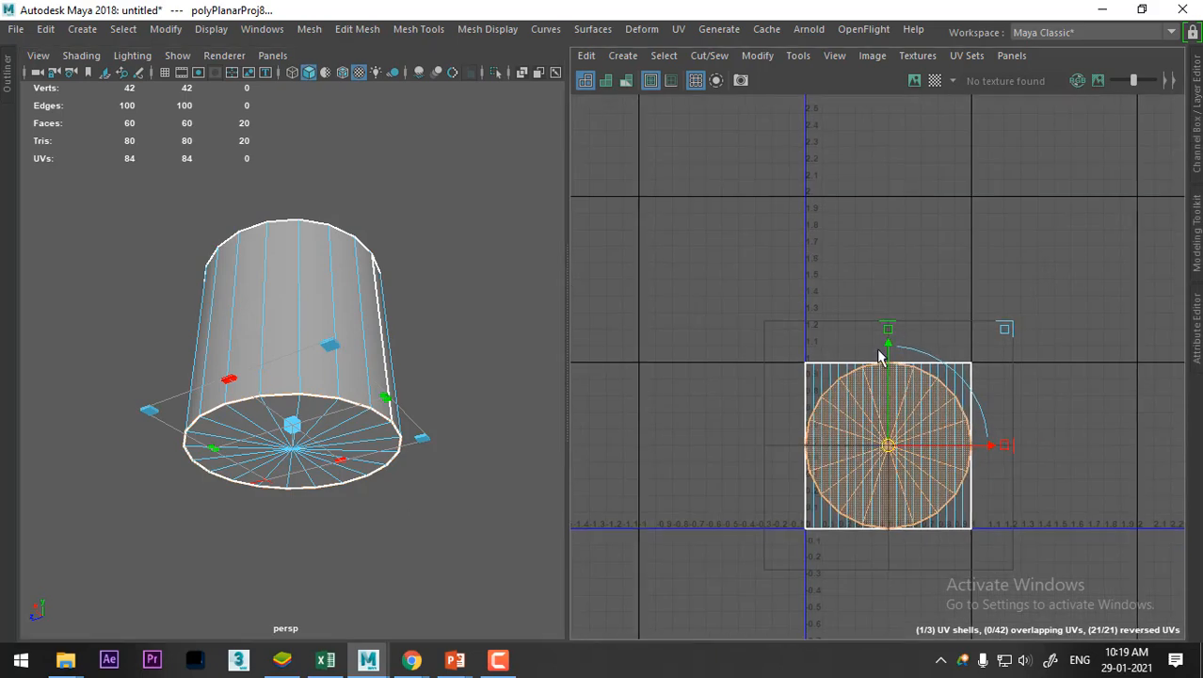
right_drag(806, 340, 883, 341)
drag(1075, 287, 712, 596)
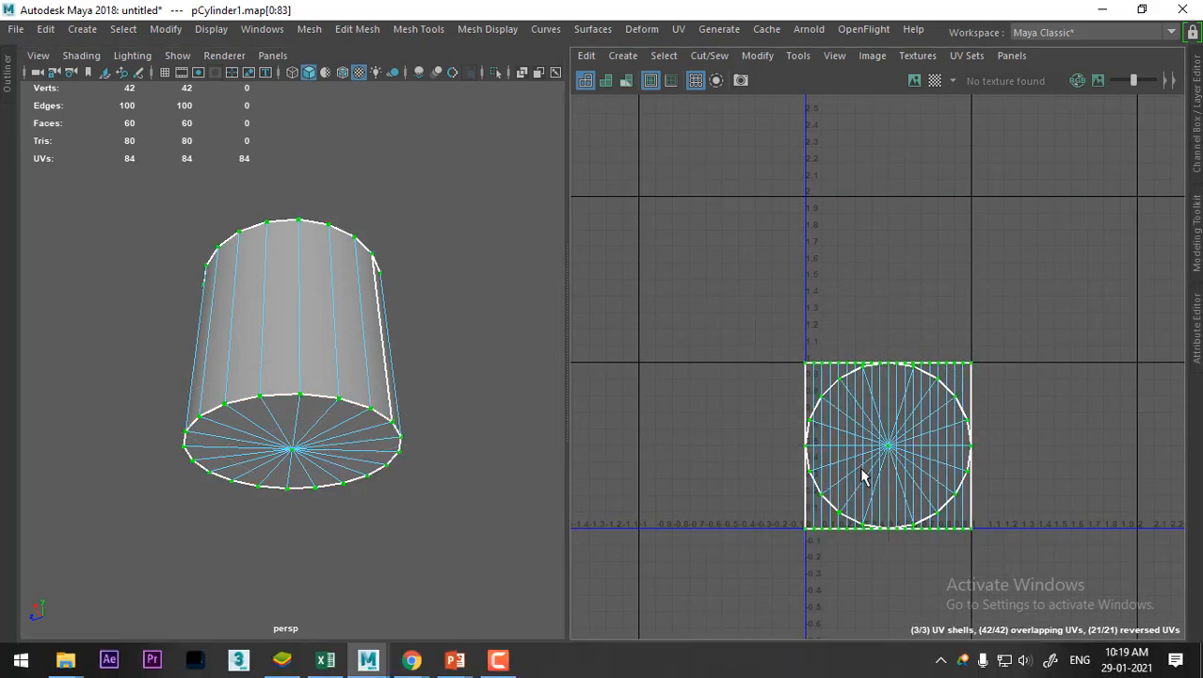
shift+right_drag(897, 403, 738, 248)
Unfold all the cylinder's UV shells with the Legacy method and lay them out within the 0 to 1 range
scroll(867, 423, up, 3)
alt+middle_drag(867, 421, 861, 320)
scroll(854, 379, down, 2)
shift+right_drag(967, 298, 770, 178)
key(ctrl+z)
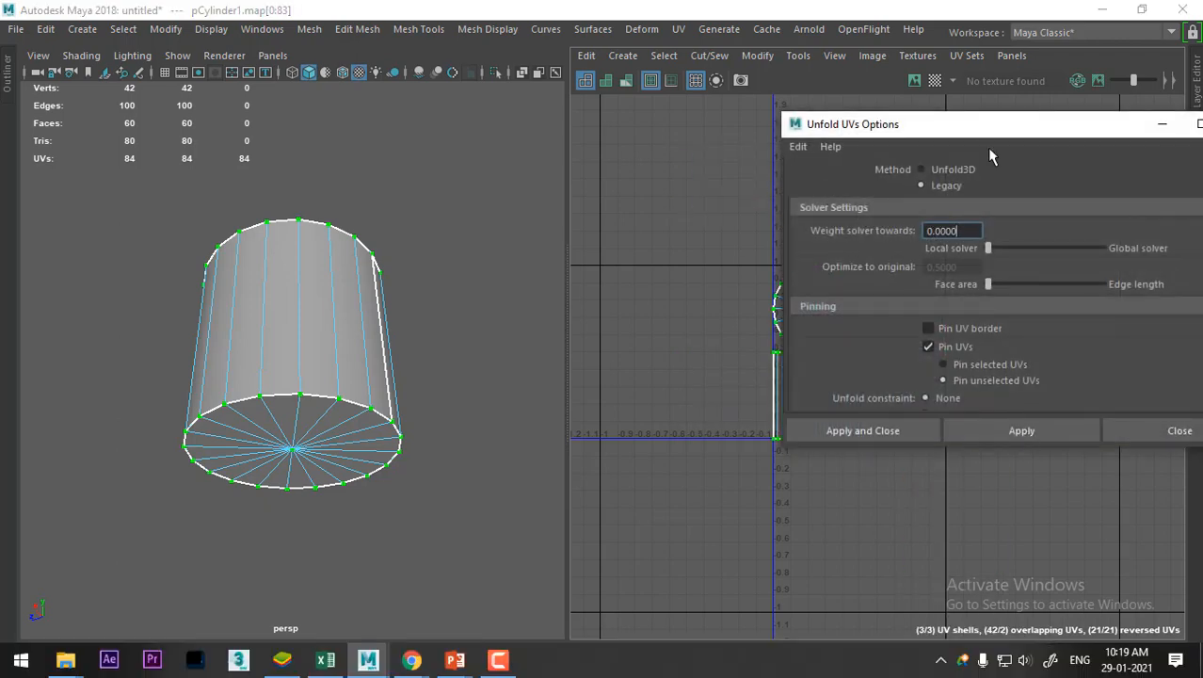
drag(983, 123, 495, 13)
click(537, 321)
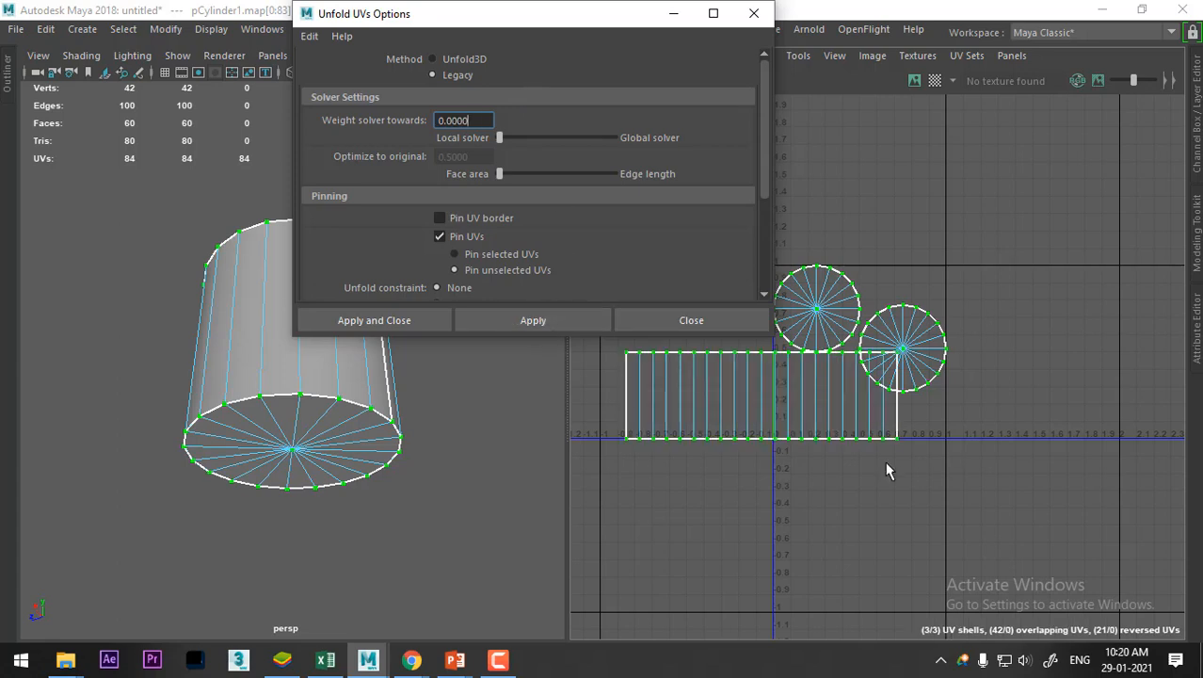
click(719, 321)
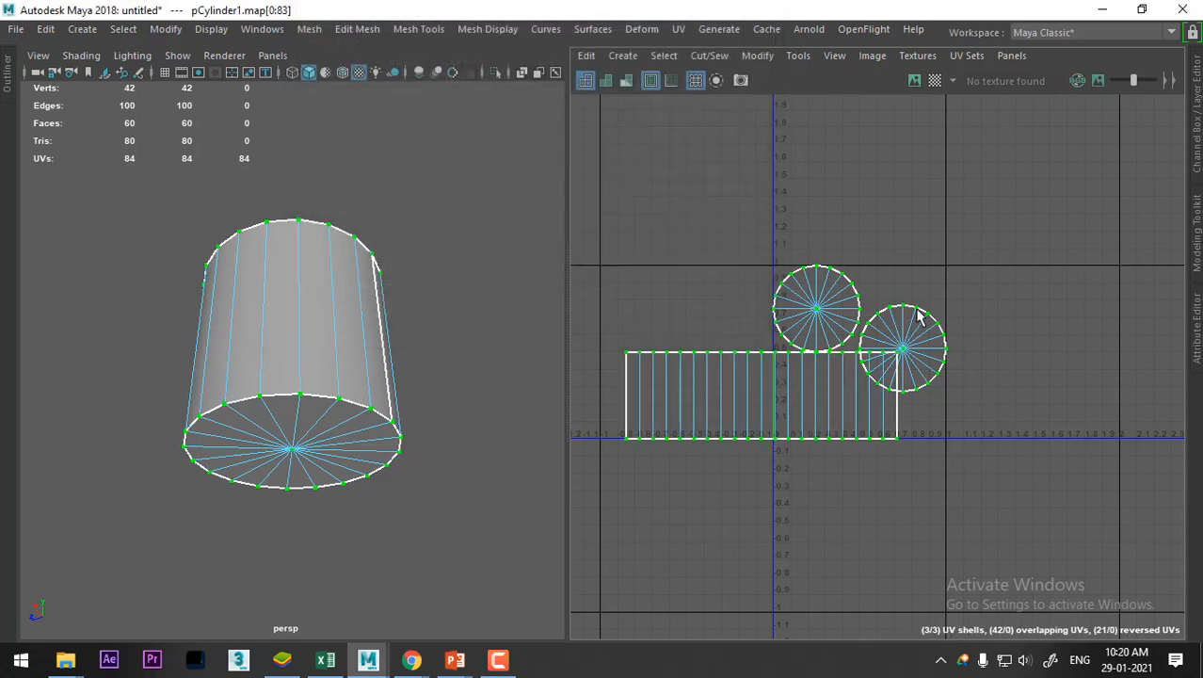
shift+right_drag(978, 181, 827, 241)
Return the cylinder to object mode and assign the existing numbered checker material to it
alt+drag(270, 371, 265, 435)
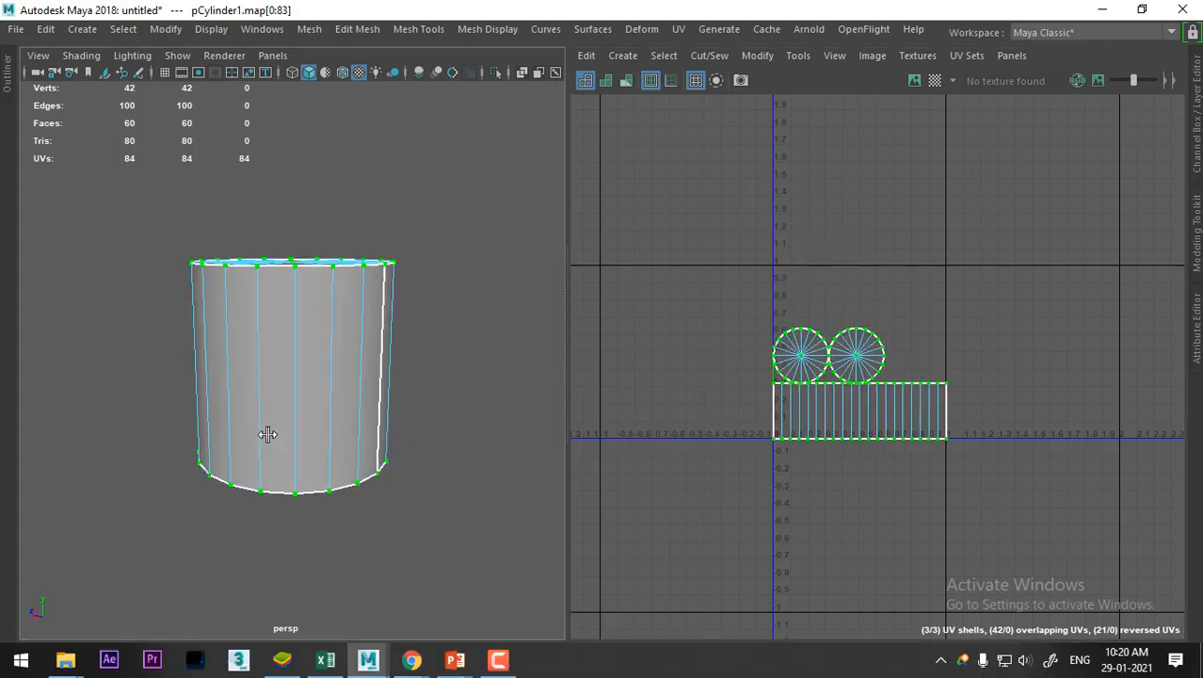
right_drag(295, 297, 405, 128)
click(457, 168)
click(243, 379)
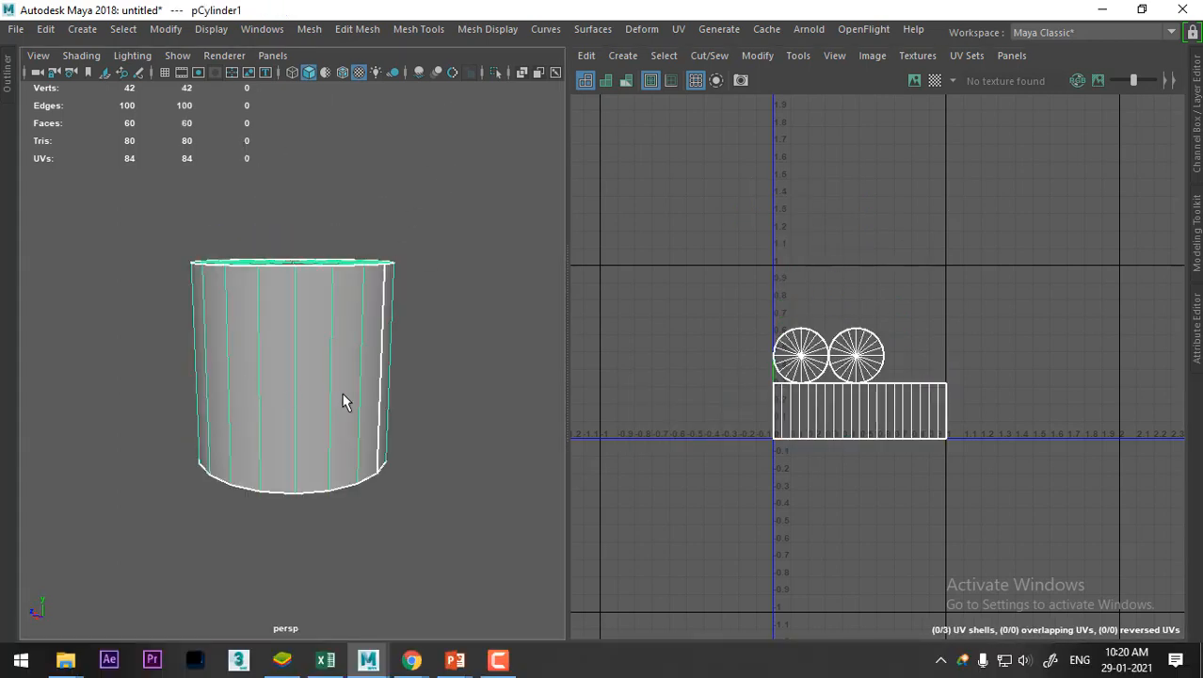
alt+drag(325, 419, 310, 394)
scroll(312, 388, up, 3)
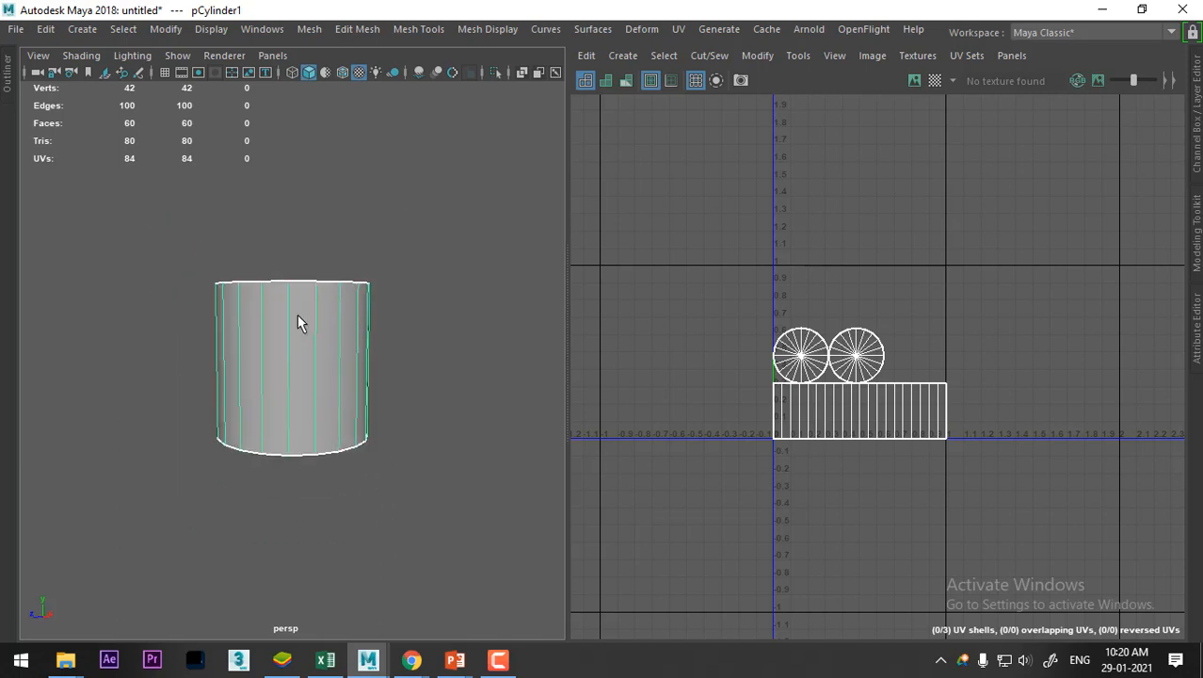
right_drag(297, 319, 400, 585)
alt+drag(395, 585, 440, 393)
scroll(167, 461, up, 5)
alt+drag(371, 435, 332, 507)
scroll(292, 363, down, 5)
Duplicate the checkered cylinder and move the copy along the X axis beside the original
key(w)
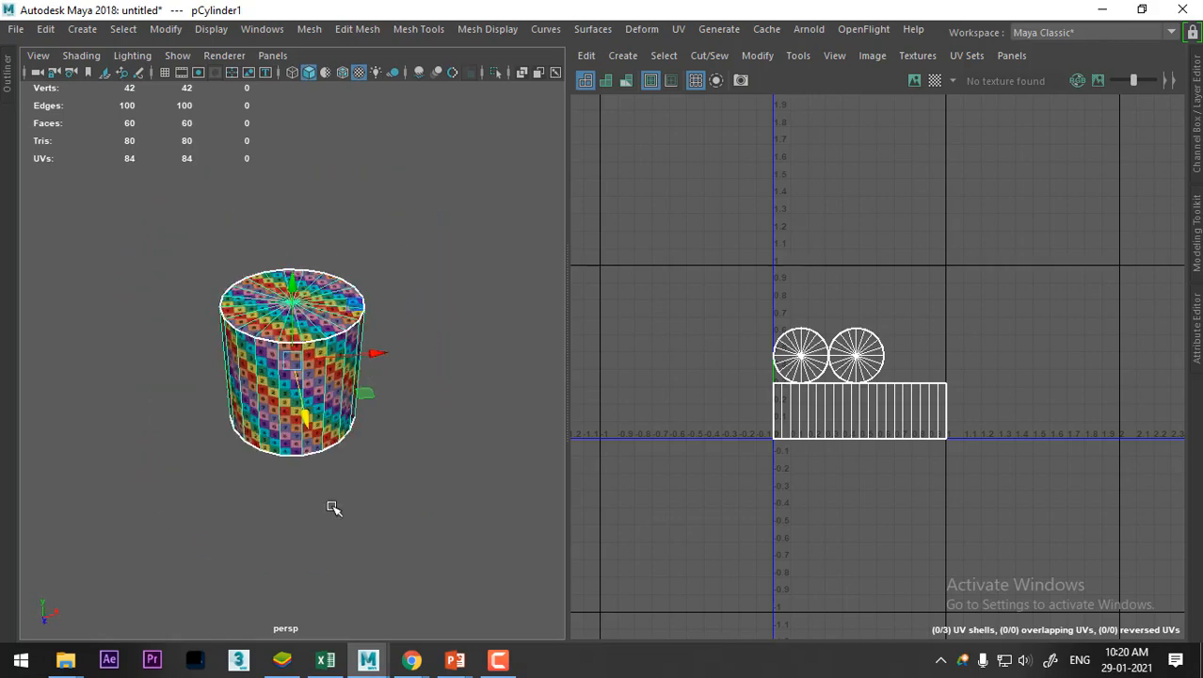
key(ctrl+d)
drag(379, 354, 551, 348)
alt+middle_drag(396, 418, 355, 426)
alt+drag(355, 425, 309, 389)
scroll(309, 393, up, 2)
alt+drag(309, 461, 287, 451)
click(365, 484)
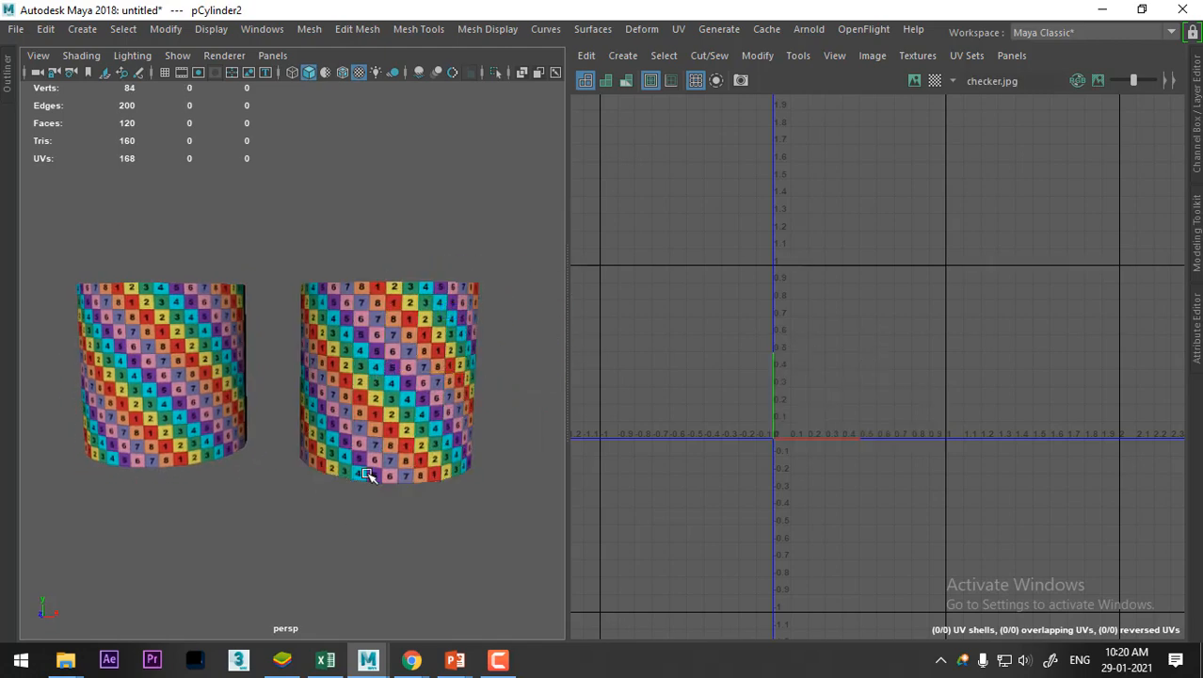
Assign a new Lambert material to the duplicated cylinder and show the material's attributes
click(387, 367)
right_click(386, 367)
mouse_move(395, 621)
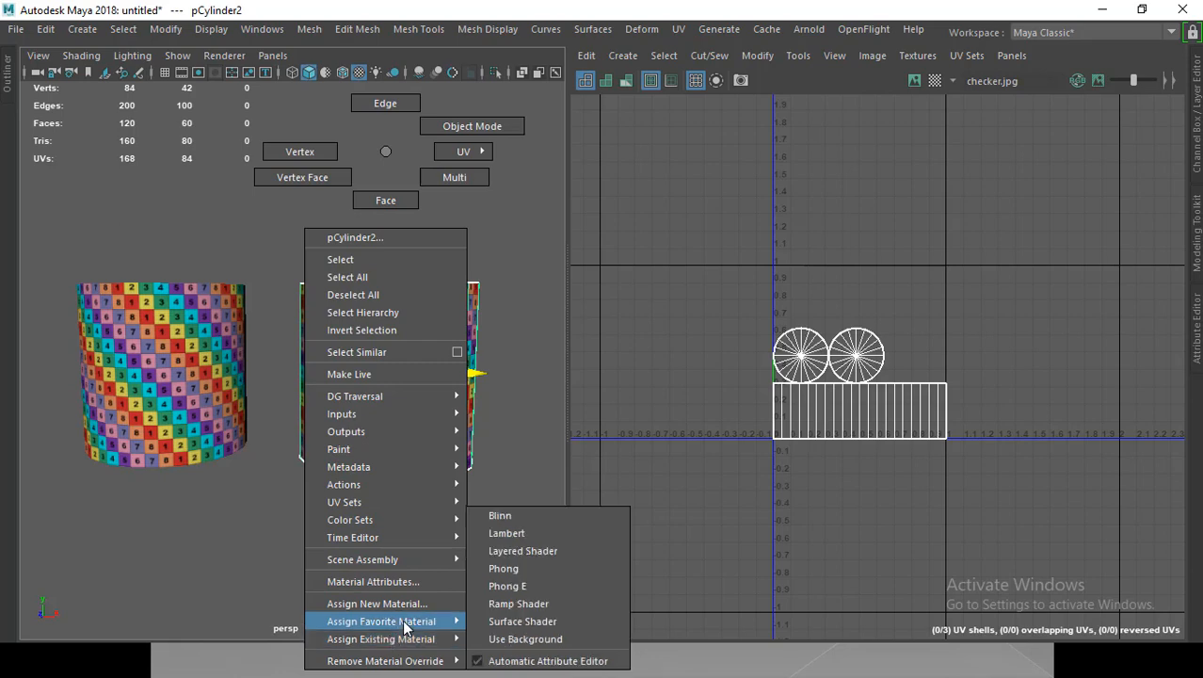
click(523, 534)
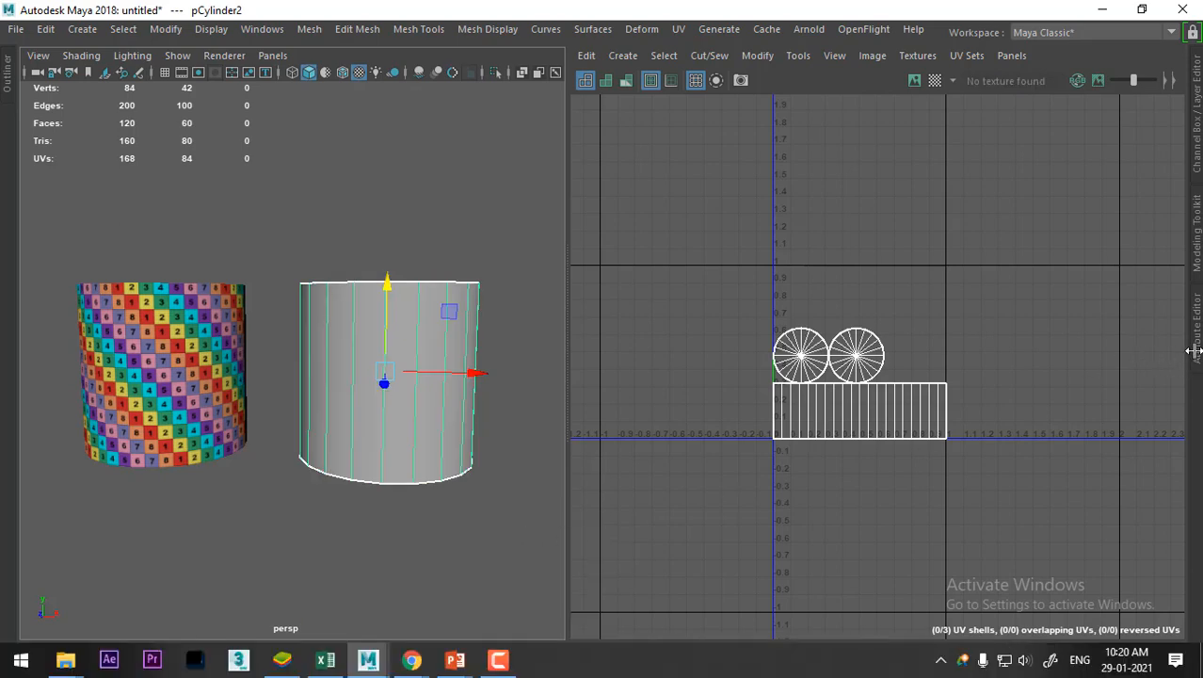
click(1196, 321)
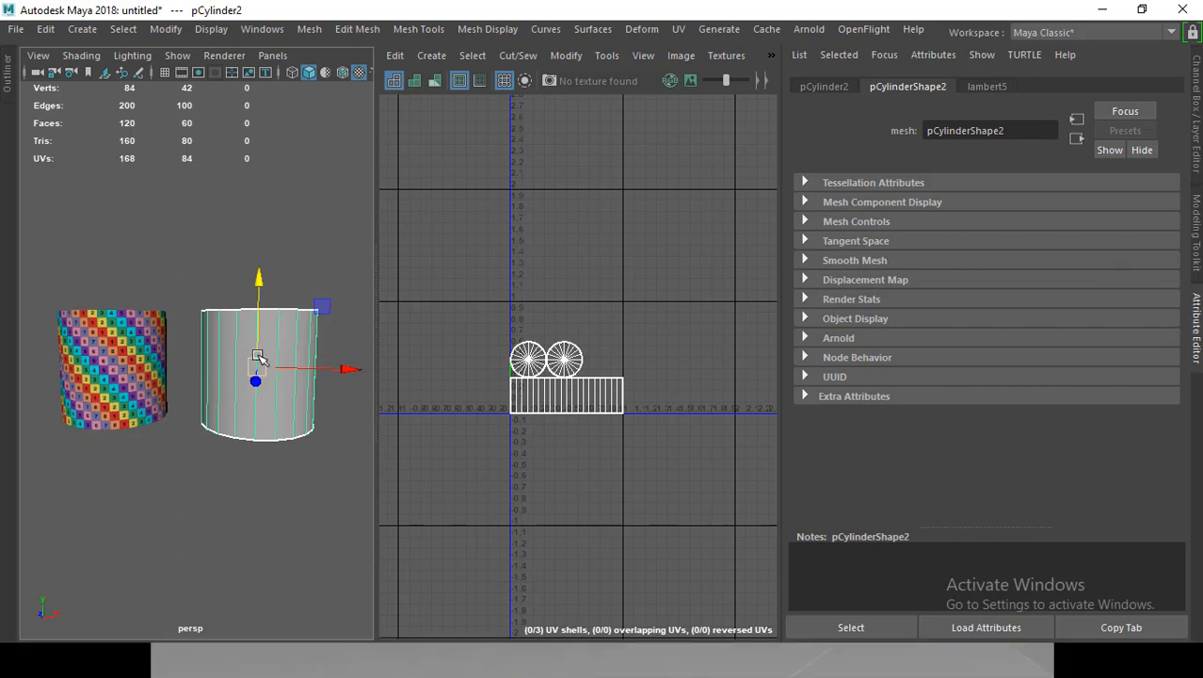
right_click(256, 358)
mouse_move(248, 559)
click(250, 582)
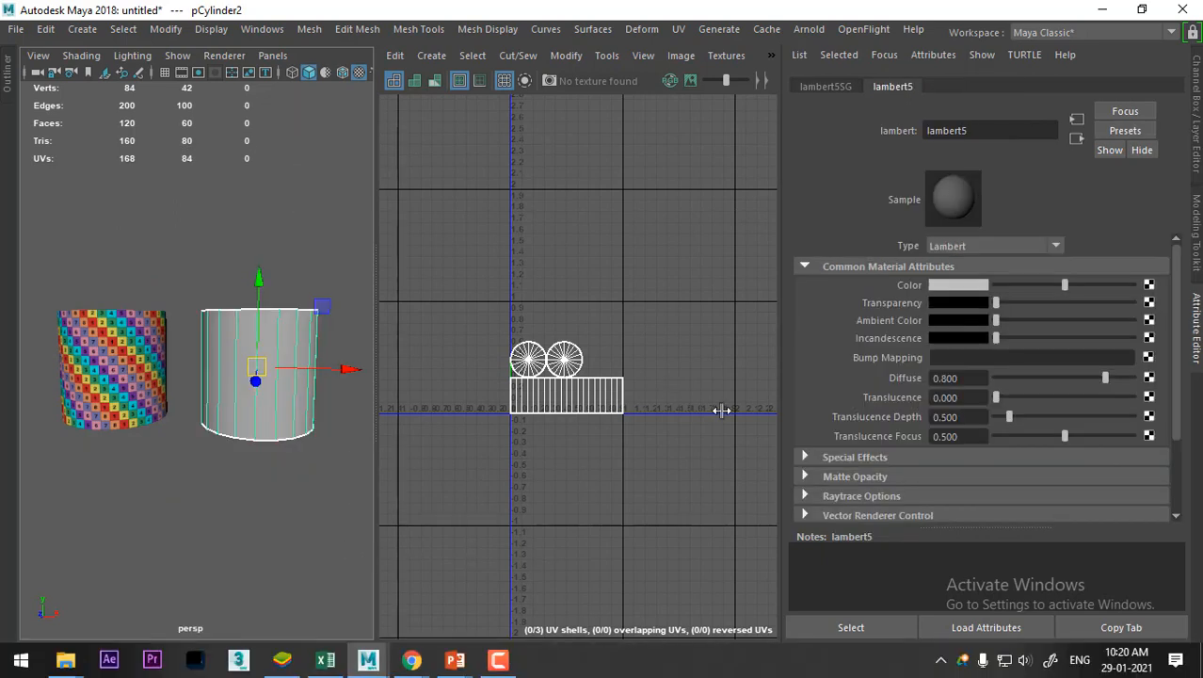
Connect a file texture to the Lambert material's color and load Barrel_texture.png from the wood texture folder
click(1148, 284)
click(571, 375)
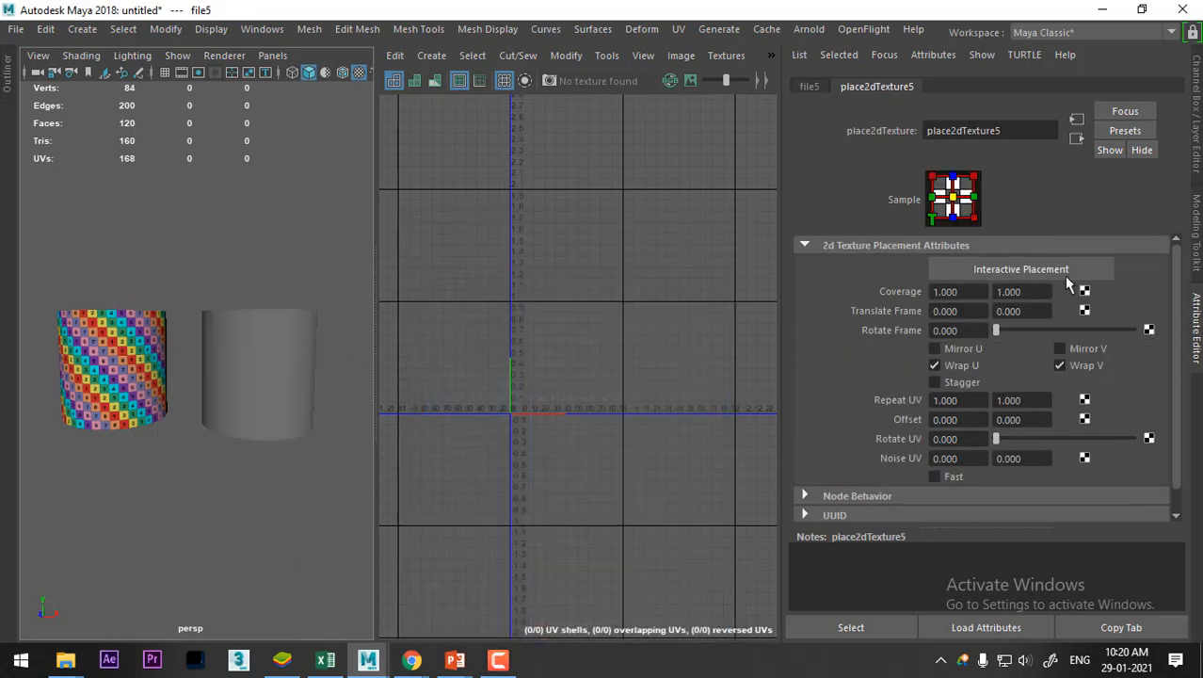
click(807, 88)
click(1154, 326)
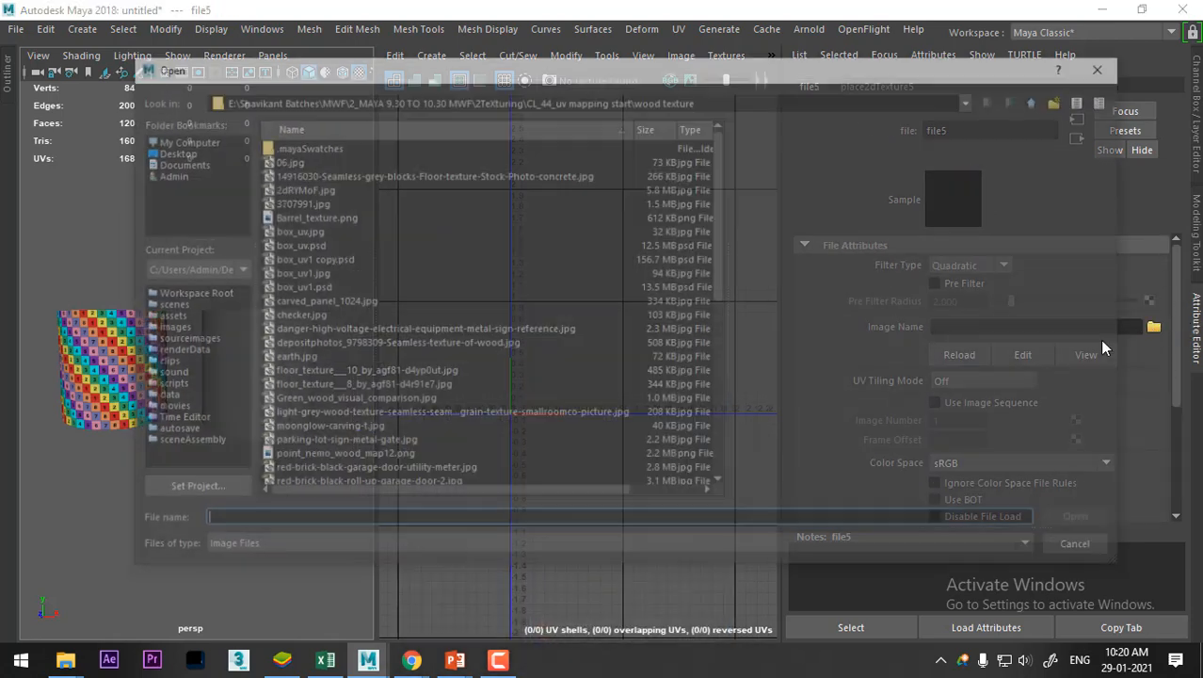
click(285, 160)
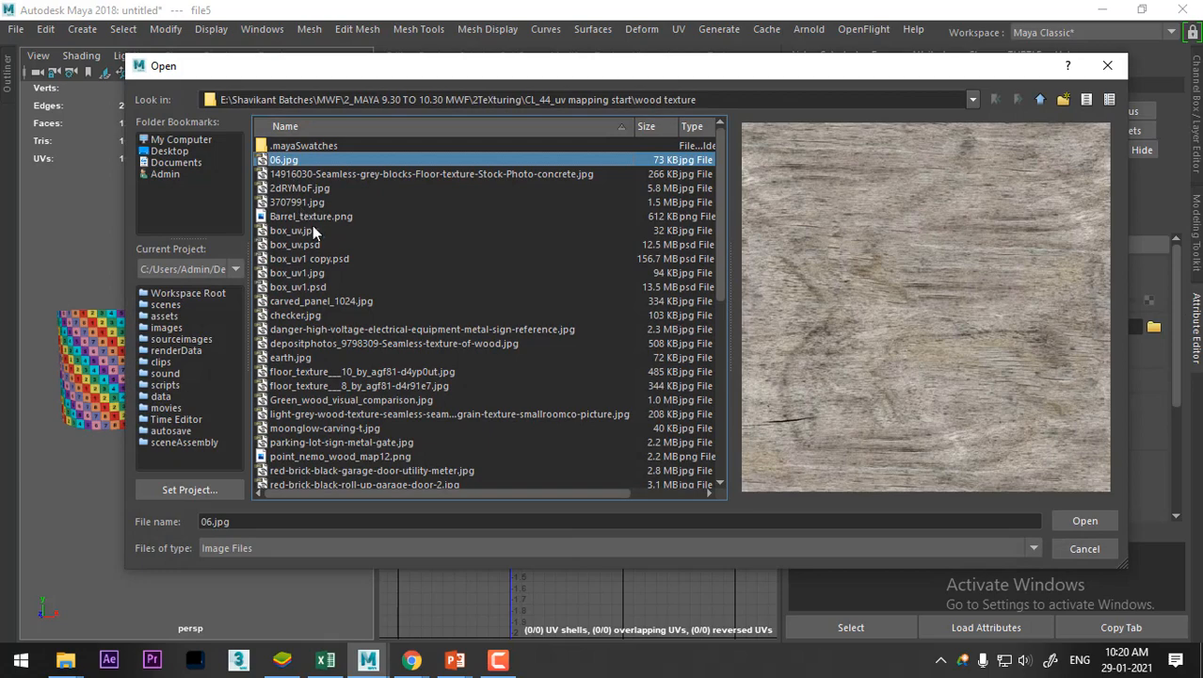
key(Down)
key(Down)
key(Down)
key(Down)
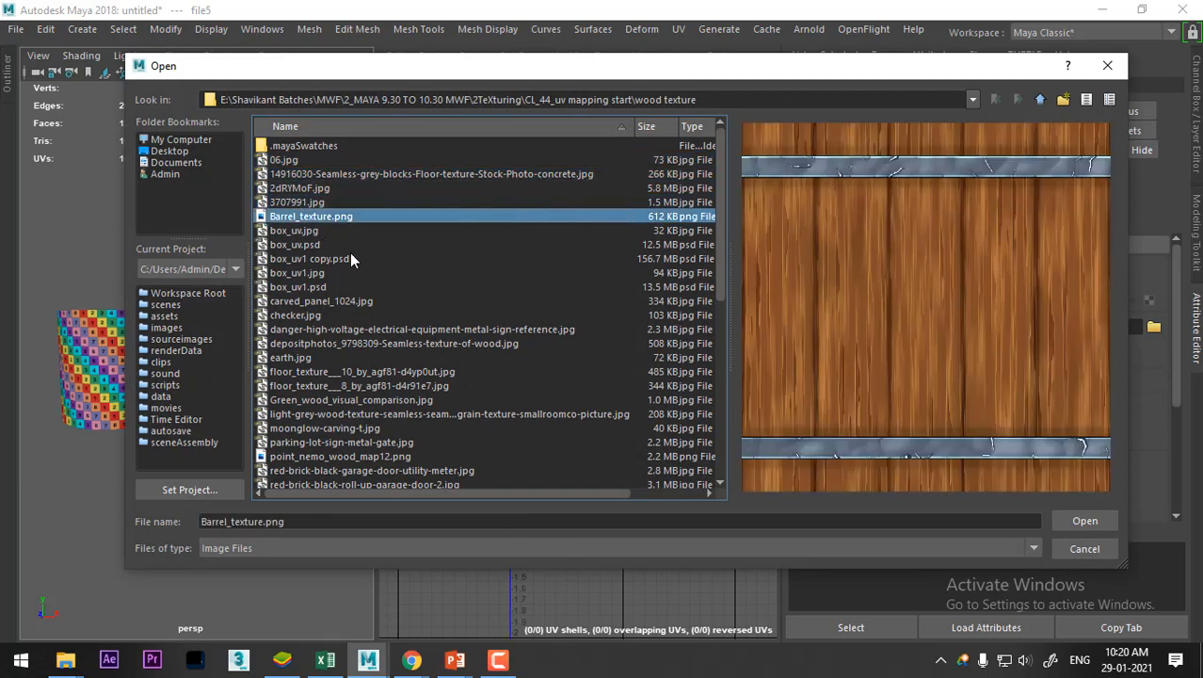
click(1085, 520)
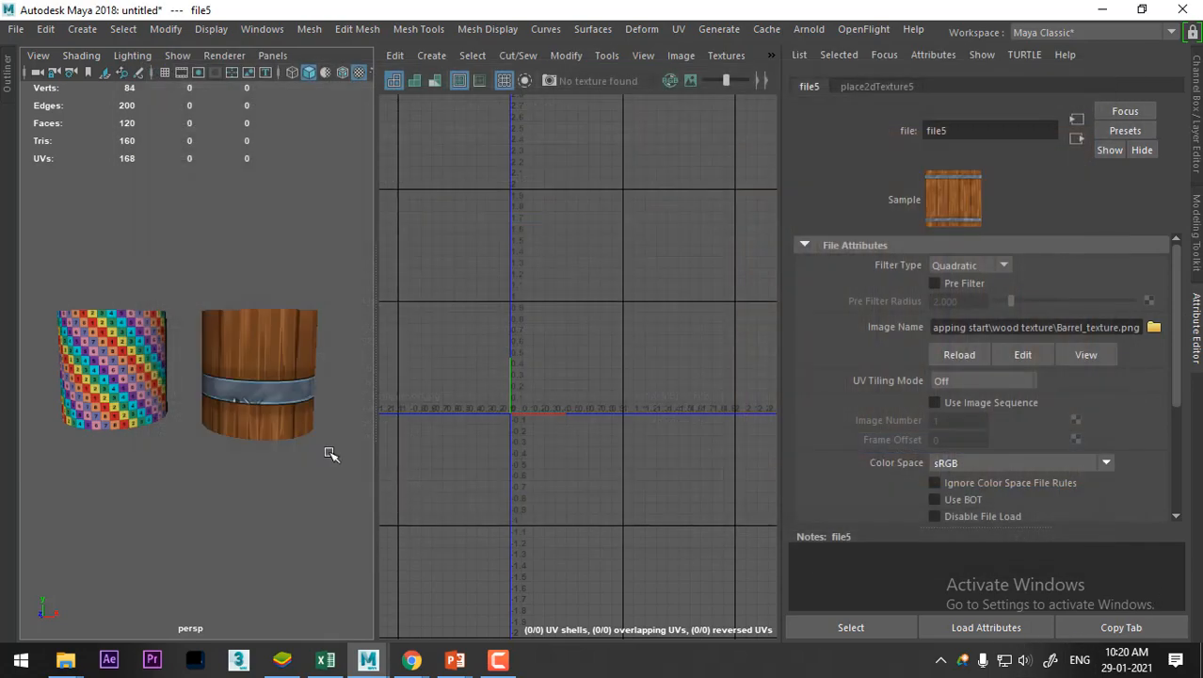
Select the barrel-textured cylinder and examine how the wood texture fits its sides and its UV shells
scroll(209, 418, up, 2)
click(268, 458)
scroll(655, 478, up, 2)
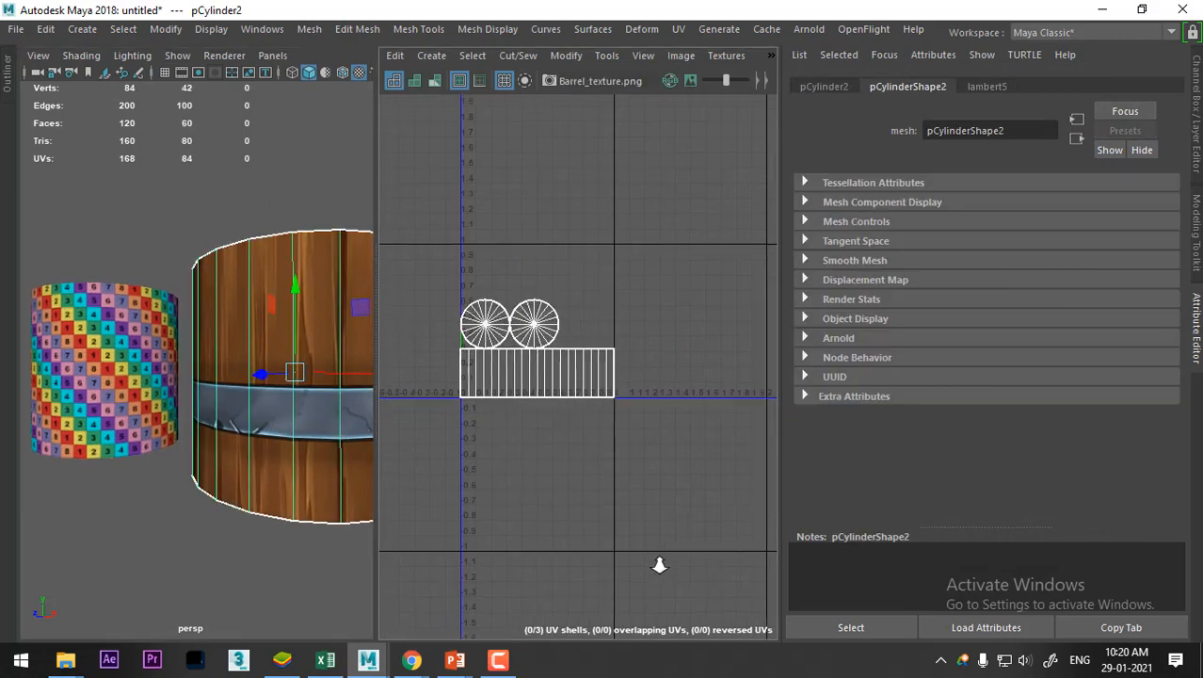
alt+middle_drag(463, 431, 500, 450)
alt+middle_drag(286, 422, 165, 417)
alt+drag(164, 419, 340, 462)
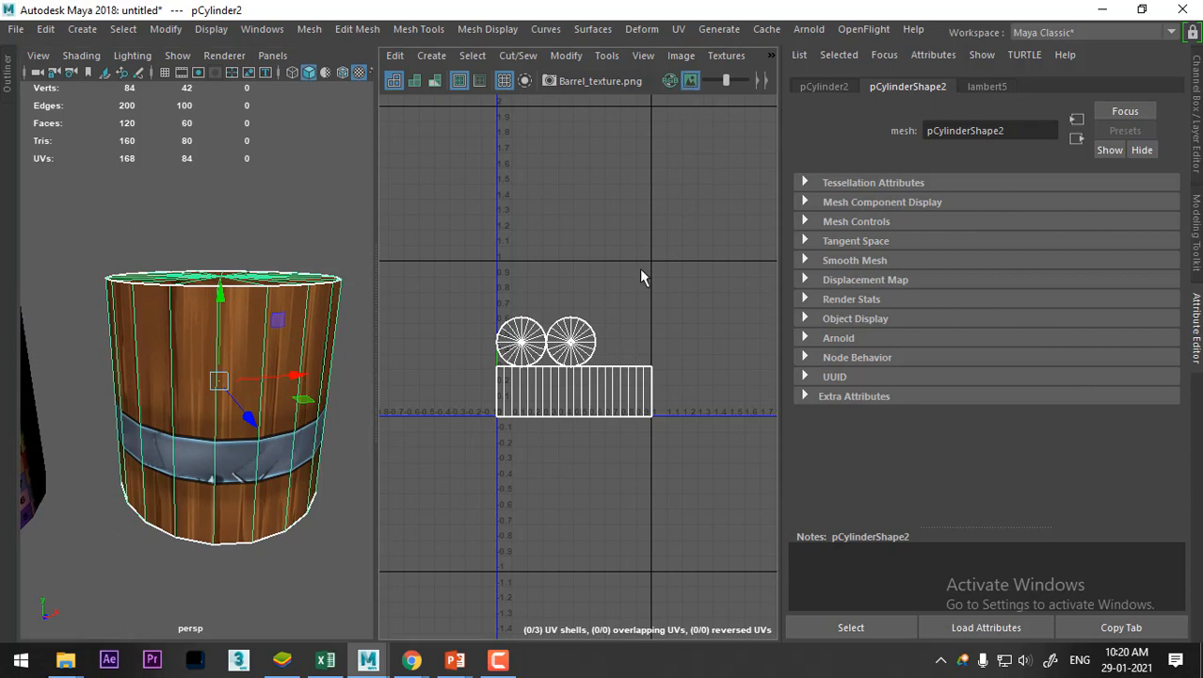
scroll(640, 271, up, 2)
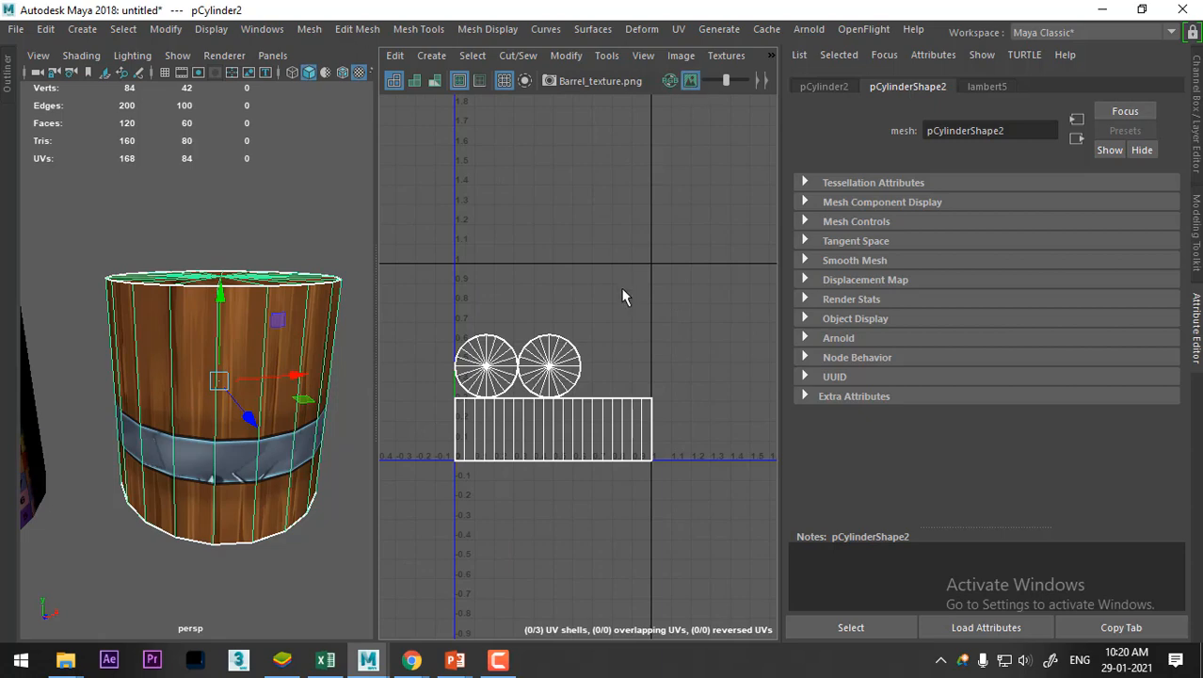
scroll(636, 411, up, 4)
Restore the full interface and delete the barrel-textured cylinder's construction history
key(ctrl+space)
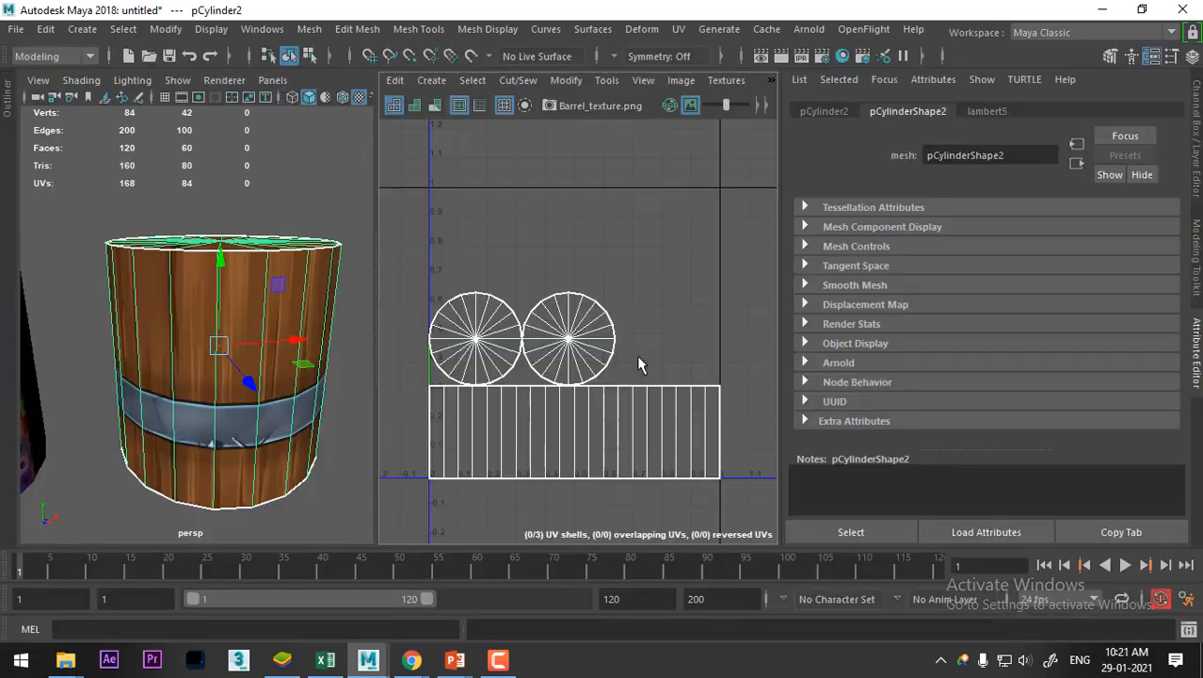
click(45, 28)
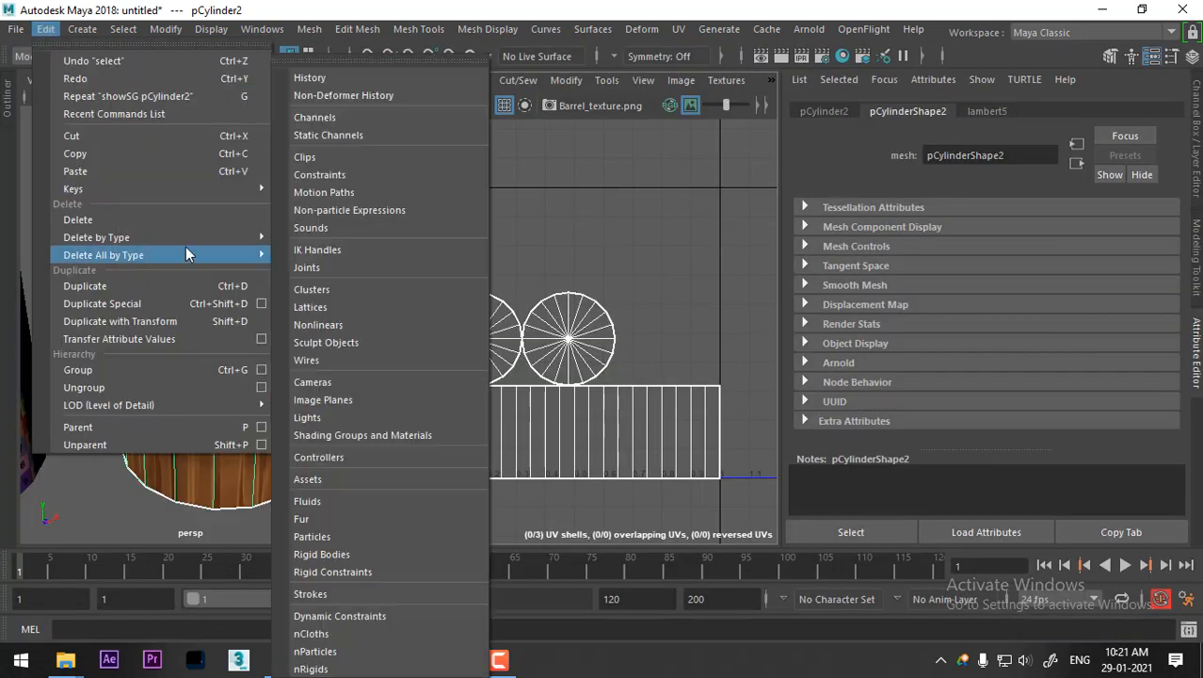
mouse_move(188, 237)
click(311, 252)
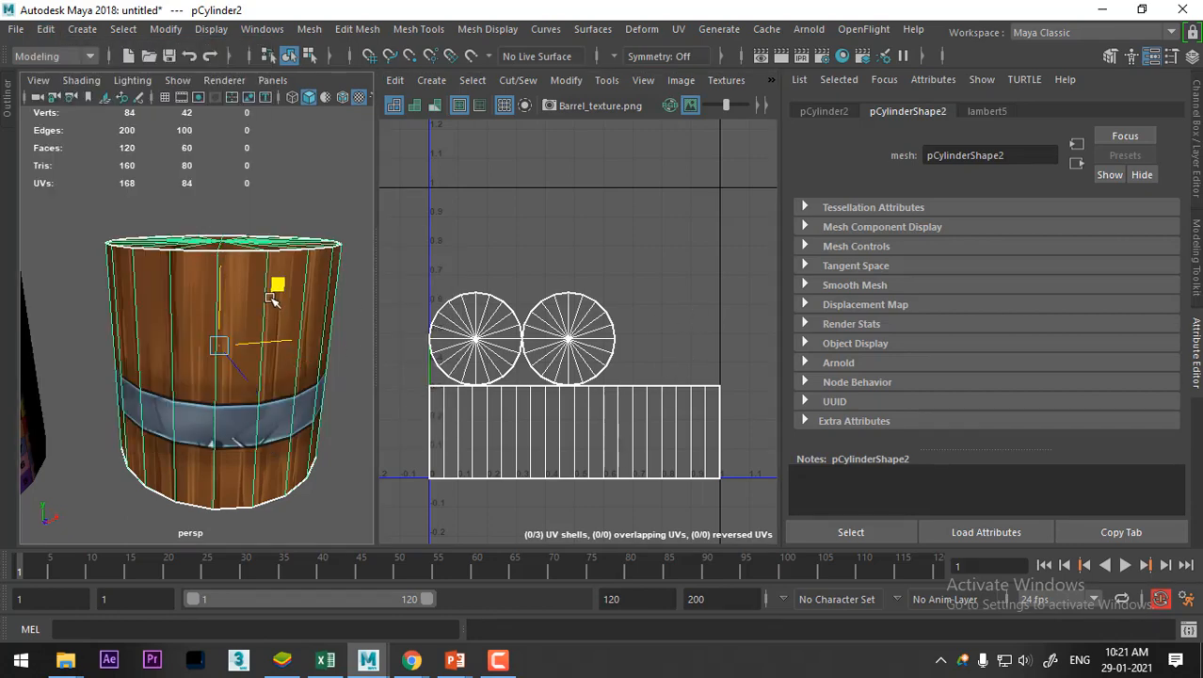
alt+drag(283, 301, 277, 512)
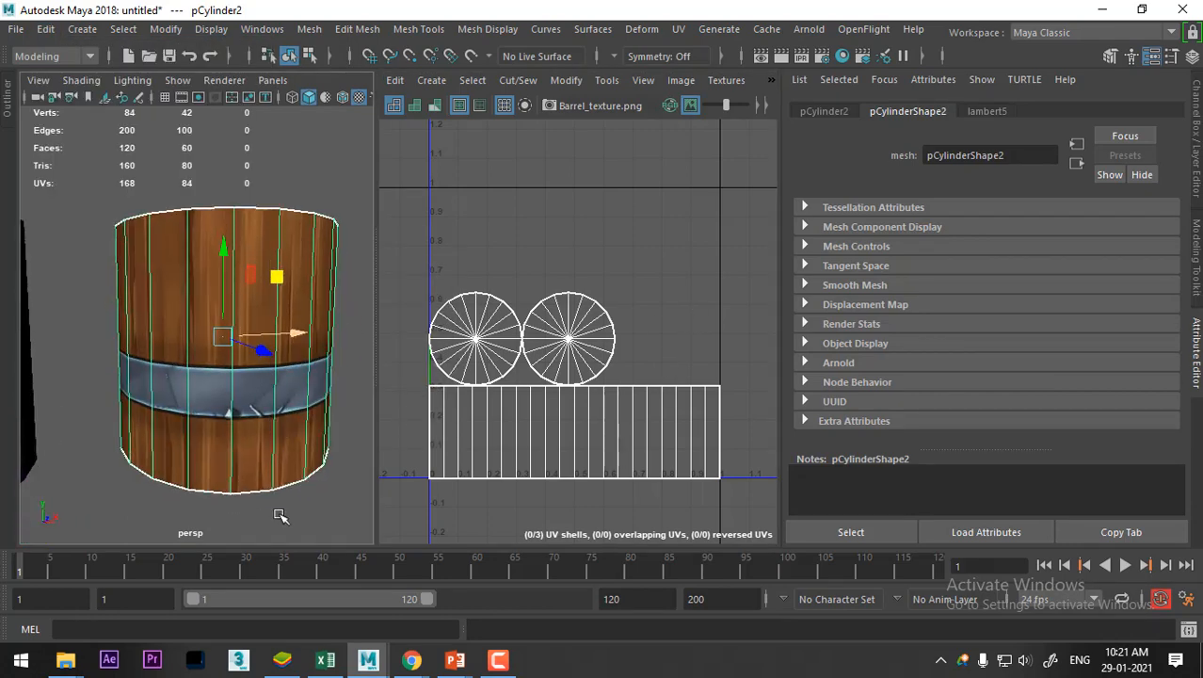
click(315, 565)
click(315, 524)
click(280, 429)
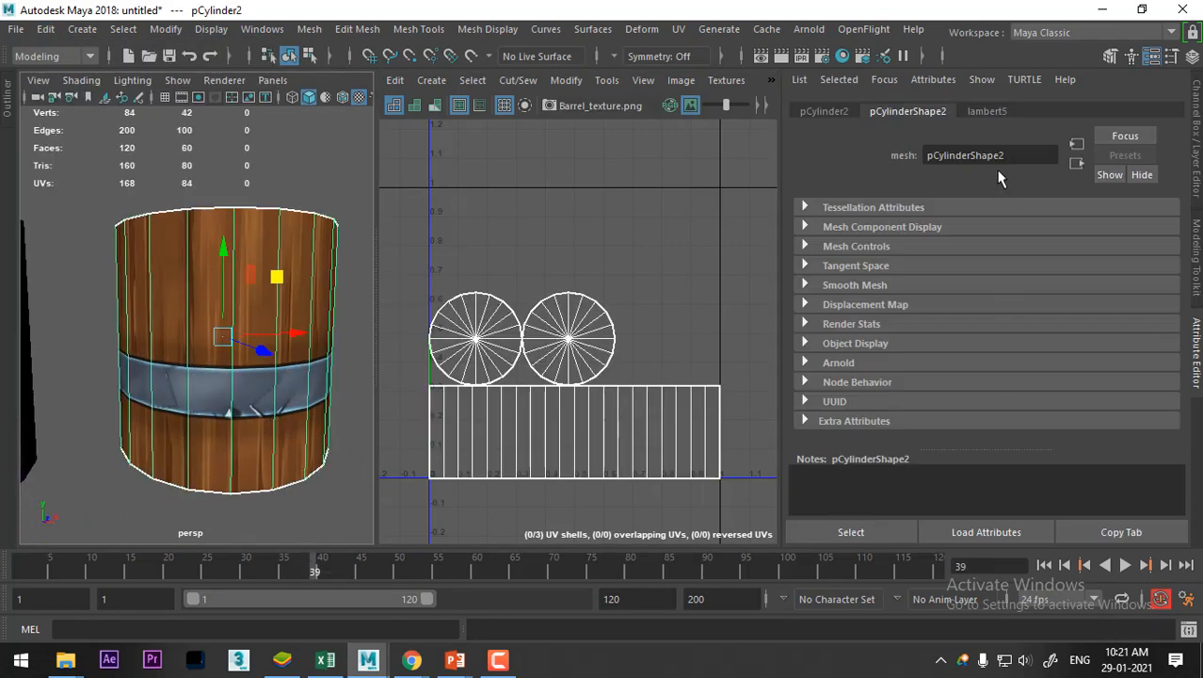
Set the barrel texture's Repeat UV to 3 in both U and V in its 2D placement attributes
click(987, 112)
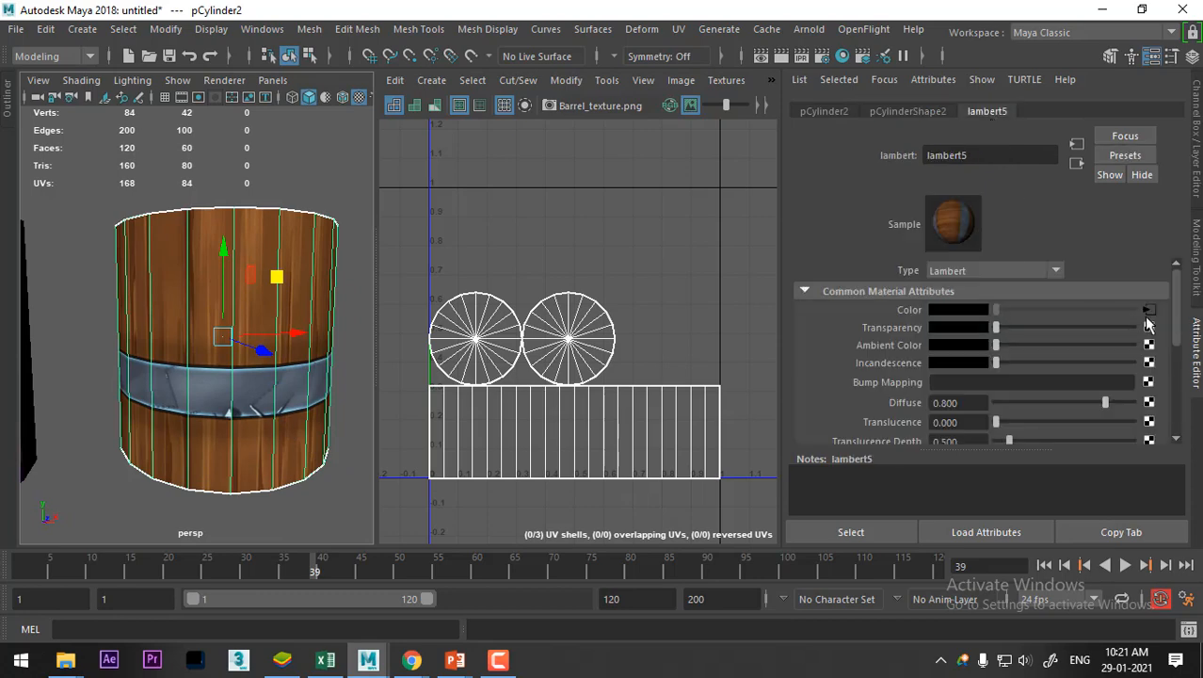
click(1148, 310)
click(867, 114)
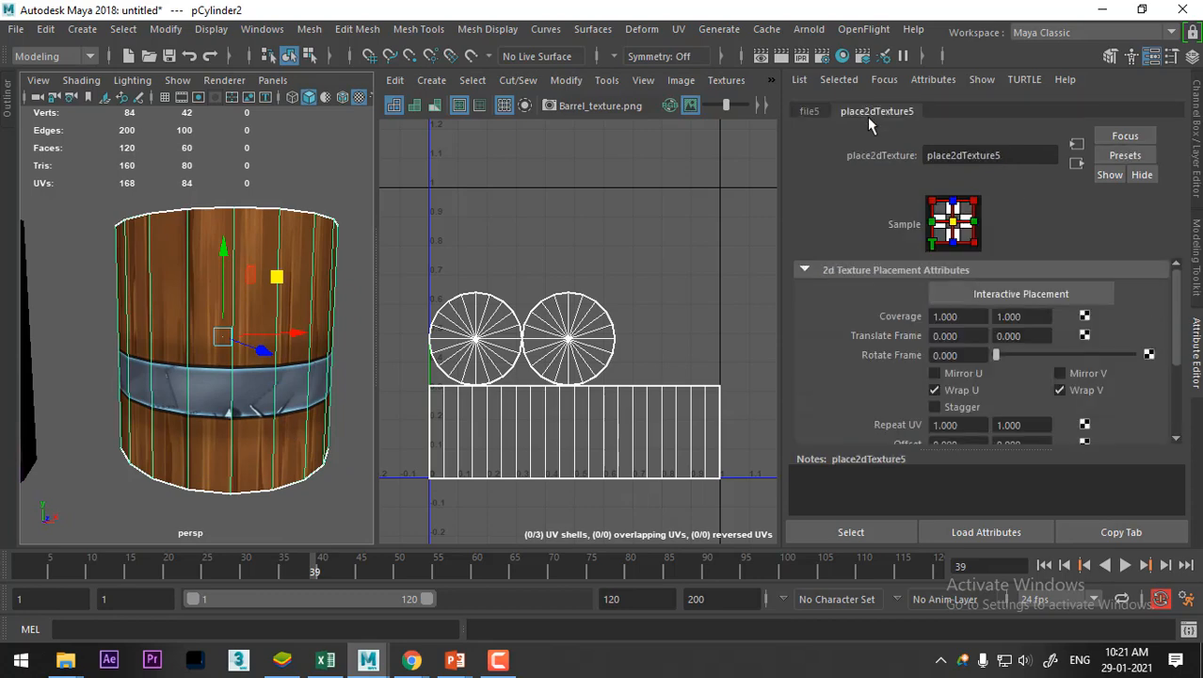
click(969, 424)
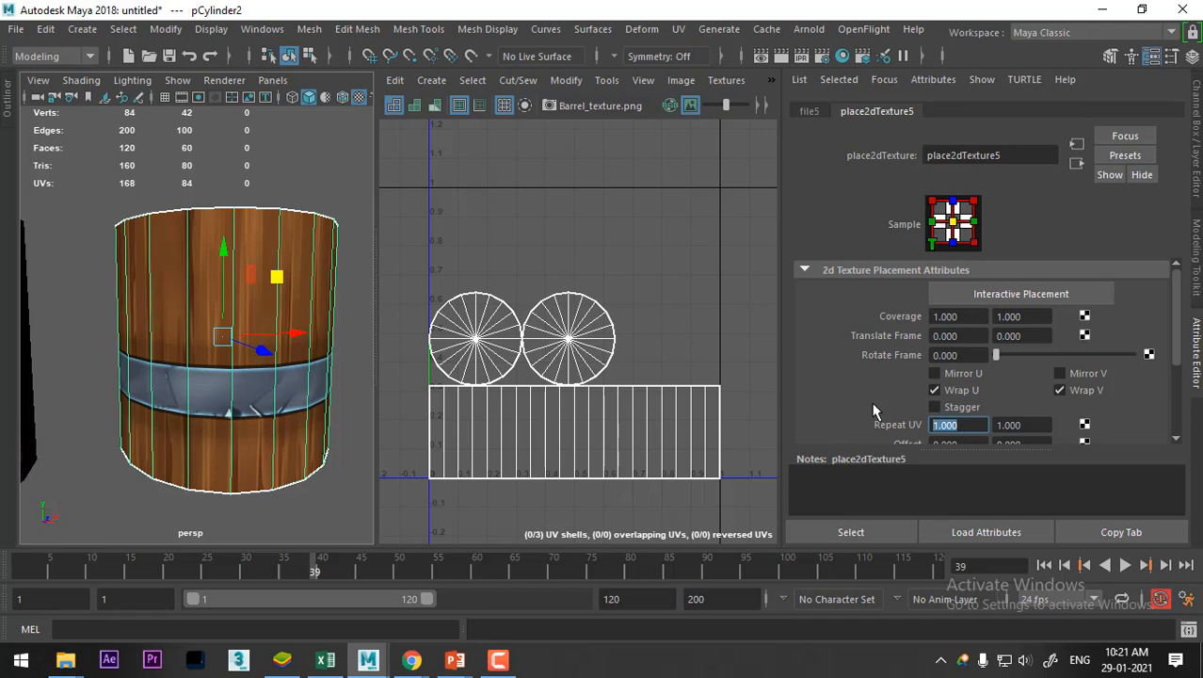
text(3)
key(Return)
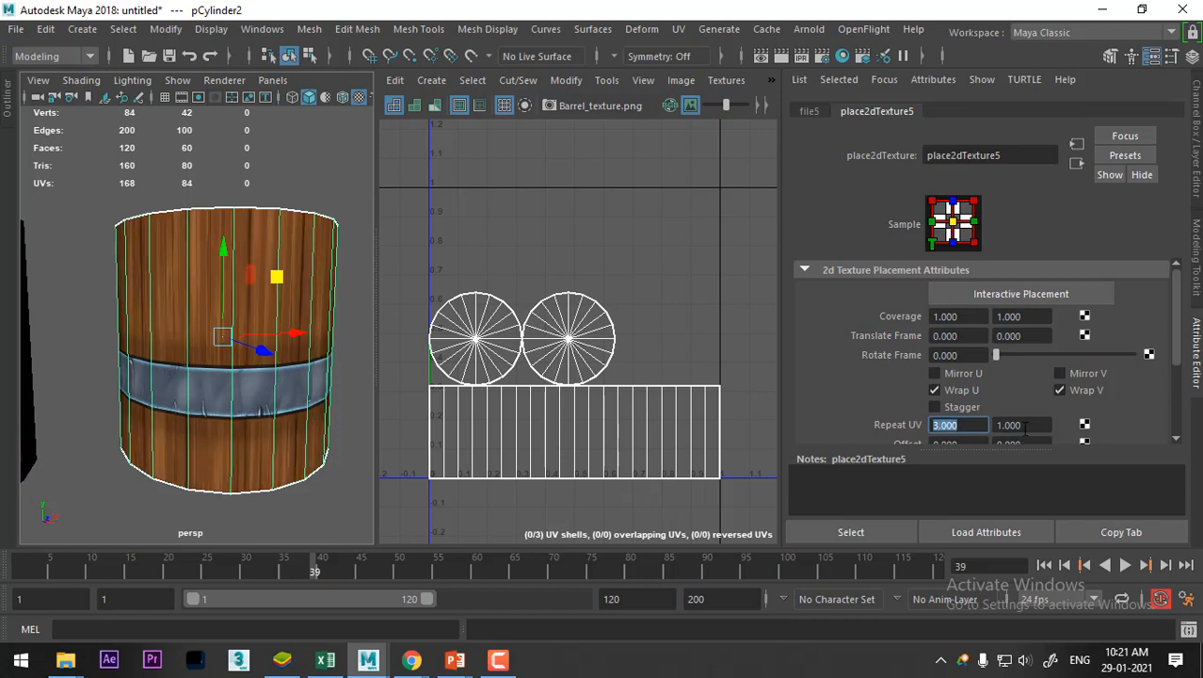
click(1026, 425)
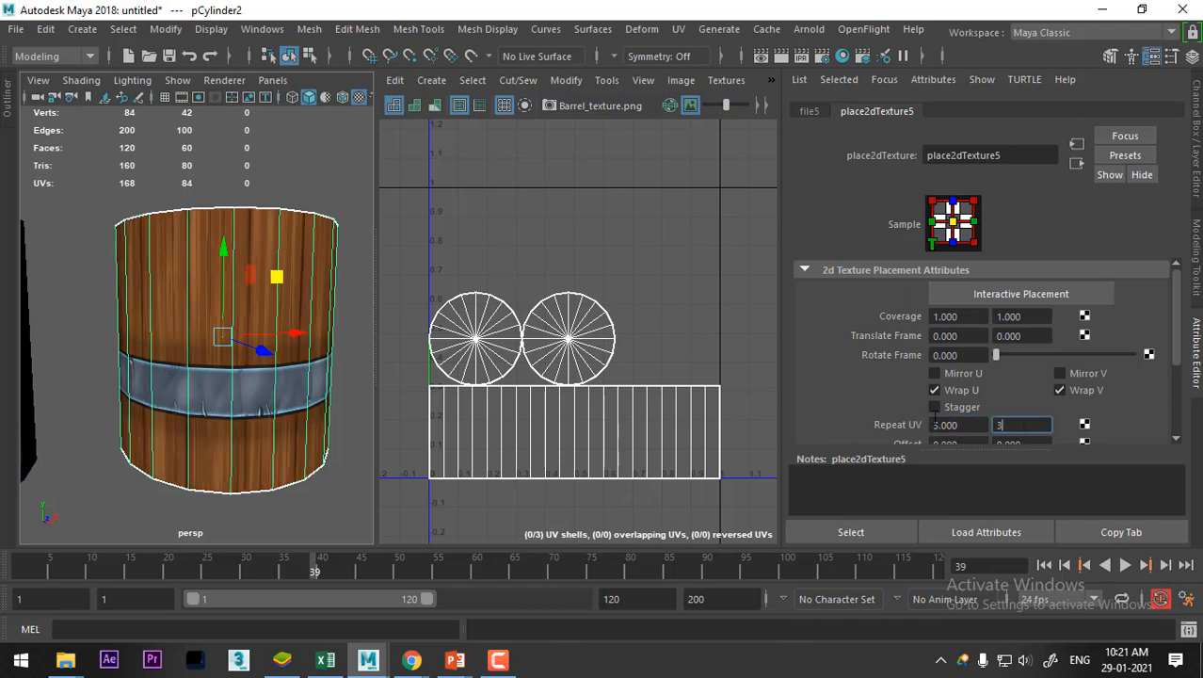
text(3)
key(Return)
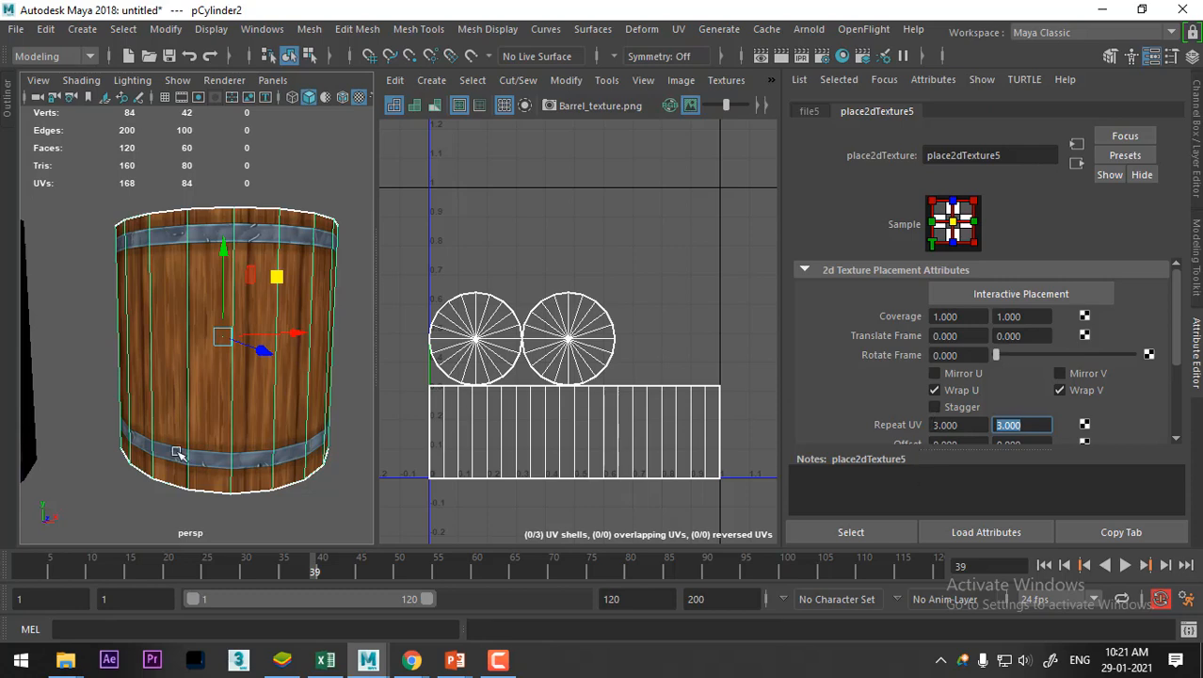
Examine how the repeated wood texture and metal bands fit the barrel's sides and top from several angles
alt+middle_drag(177, 453, 188, 422)
click(201, 486)
alt+right_drag(231, 410, 193, 353)
alt+drag(207, 421, 213, 443)
mouse_move(209, 445)
alt+right_down()
mouse_move(207, 472)
mouse_move(229, 438)
alt+right_up()
alt+drag(229, 438, 191, 446)
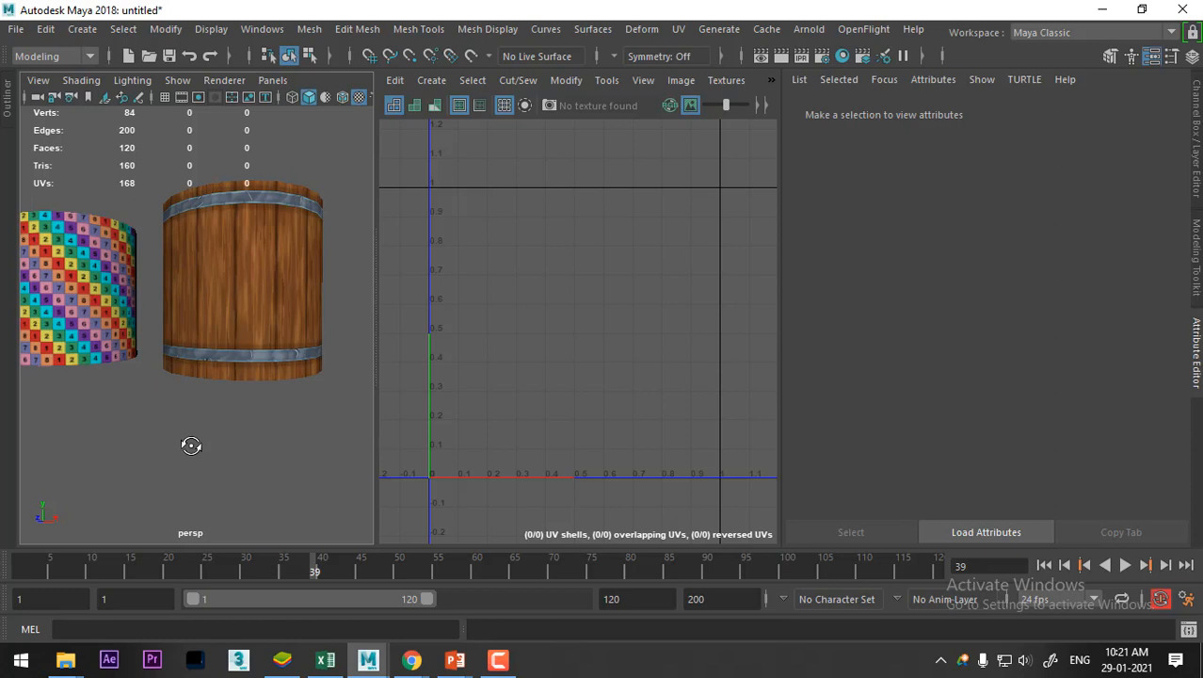
alt+drag(319, 384, 356, 400)
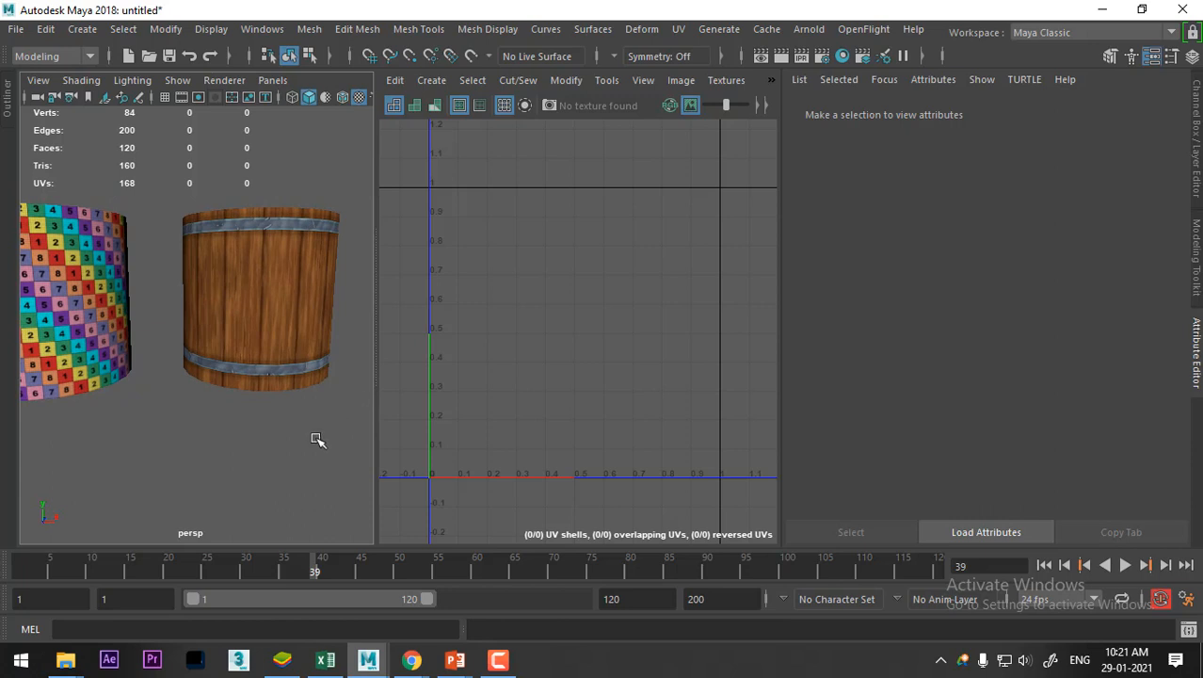
alt+right_drag(306, 463, 260, 362)
alt+drag(263, 365, 258, 451)
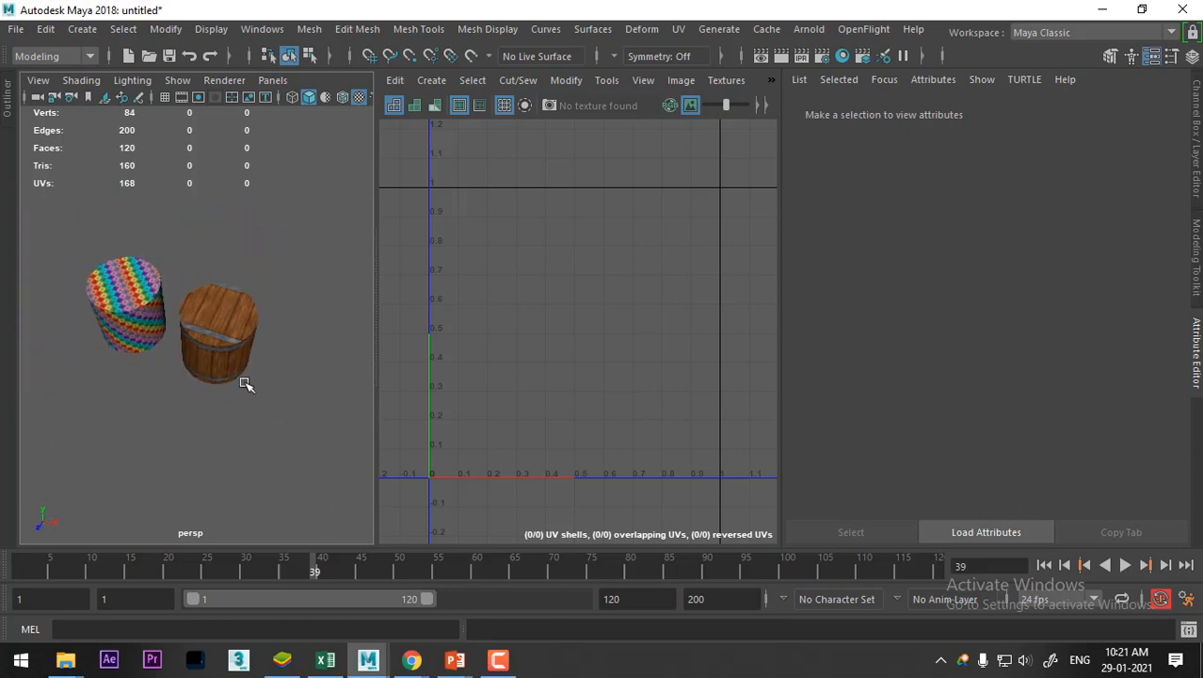
alt+right_drag(247, 381, 264, 483)
alt+drag(266, 484, 307, 400)
alt+right_drag(307, 400, 260, 374)
alt+middle_drag(252, 429, 283, 435)
alt+right_drag(282, 435, 263, 369)
alt+drag(264, 369, 292, 366)
alt+drag(229, 400, 180, 405)
alt+right_drag(181, 405, 220, 486)
Try V repeats of 5 and 2 on the barrel cylinder's texture placement, and return the value to 3
click(286, 339)
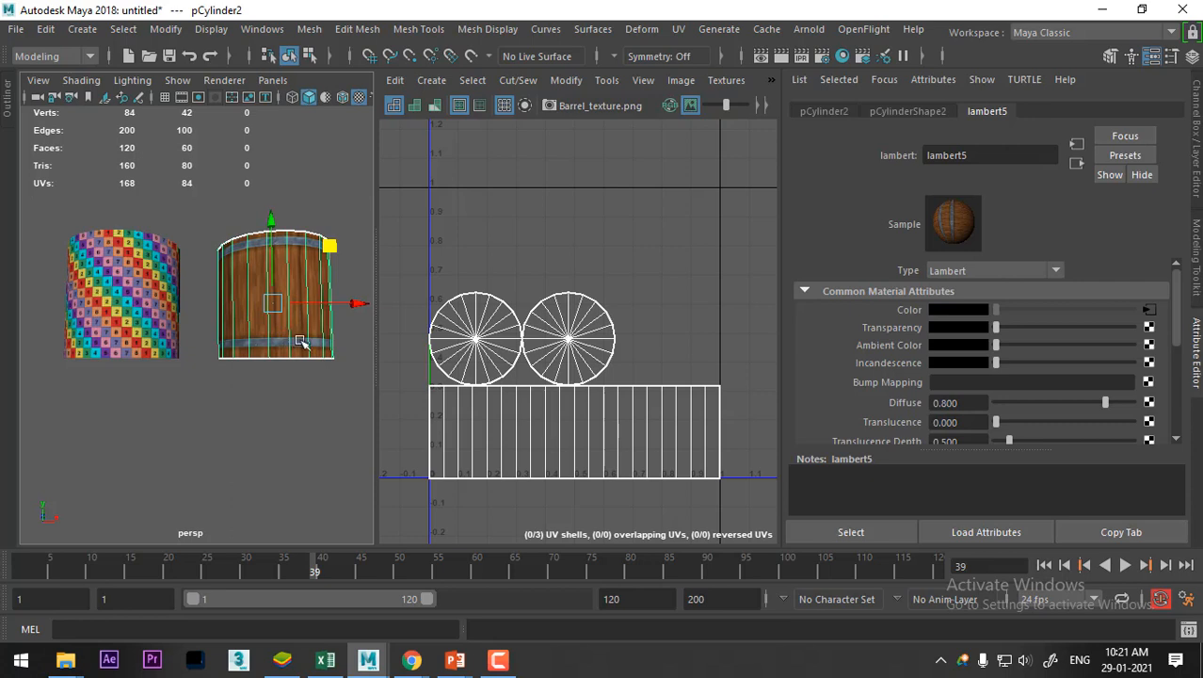
click(1149, 310)
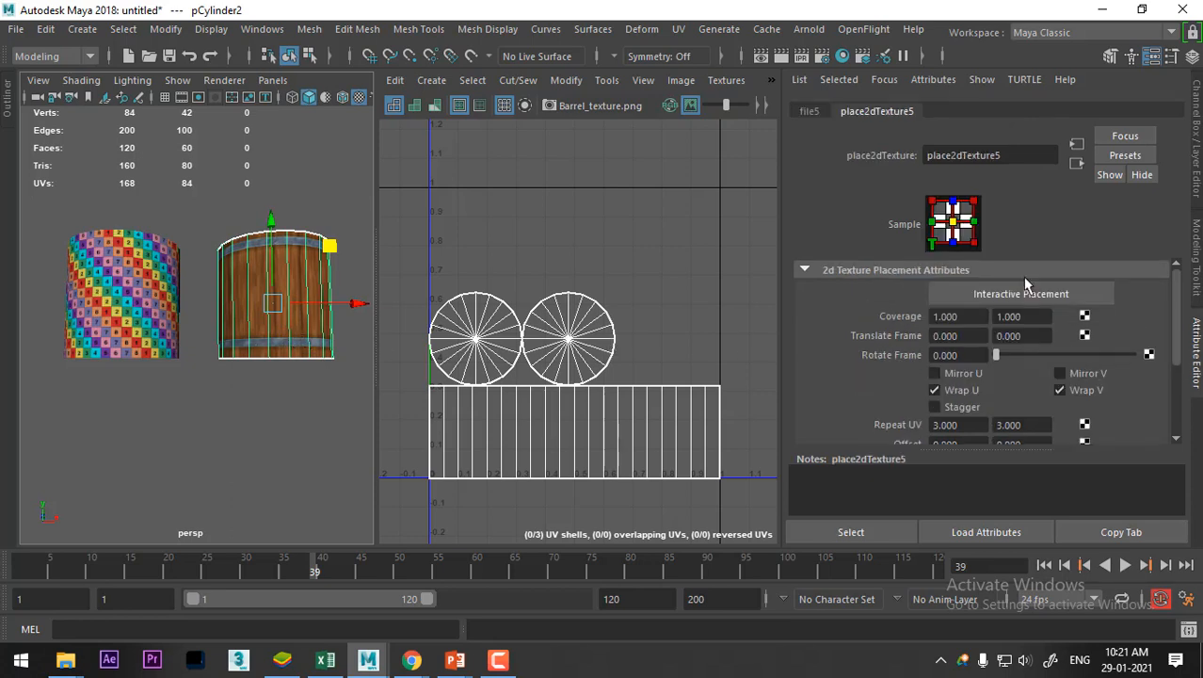
click(1040, 425)
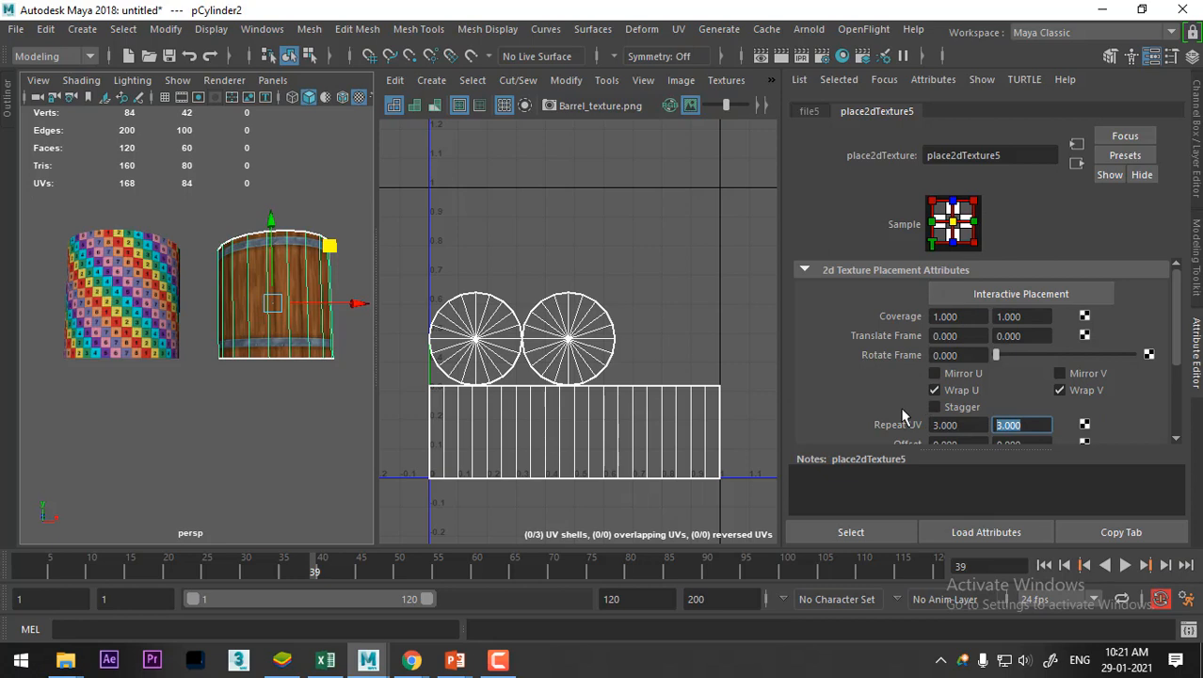
text(5)
key(Return)
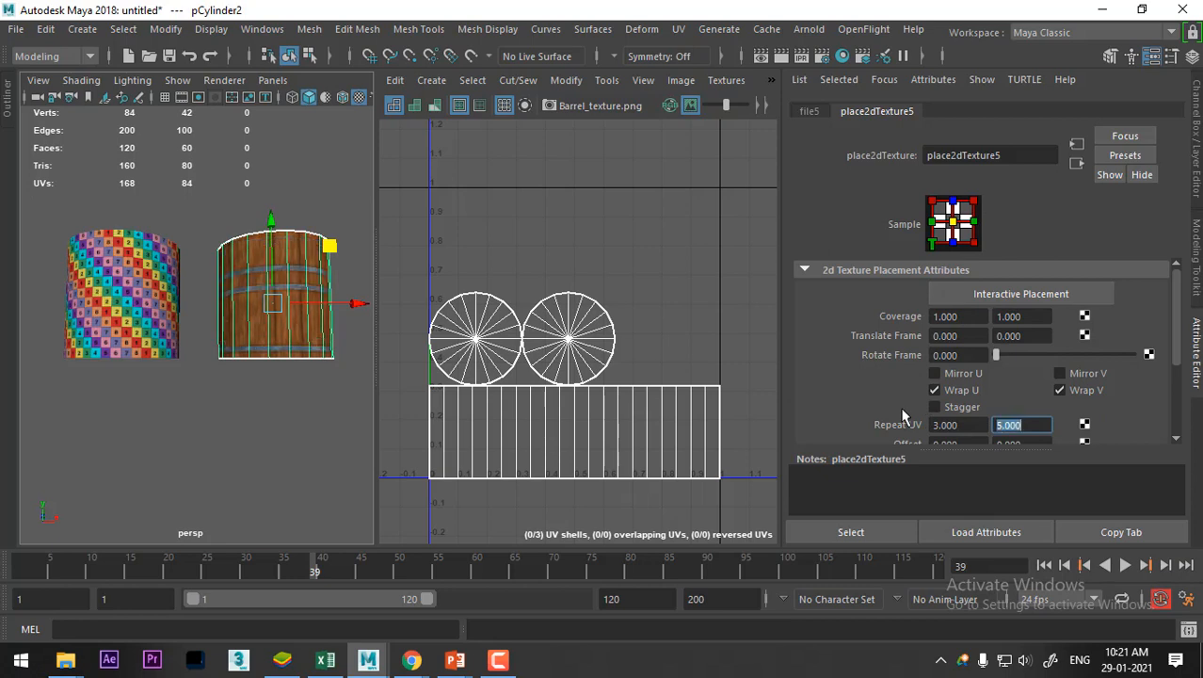
text(2)
key(Return)
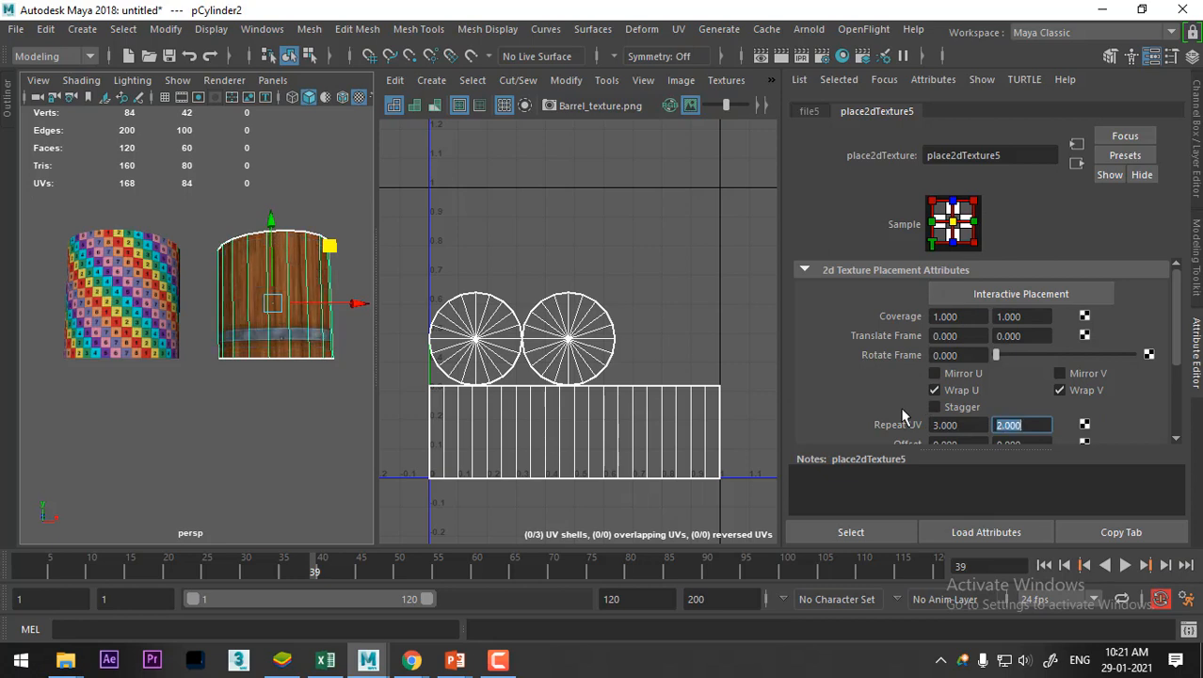
text(3)
key(Return)
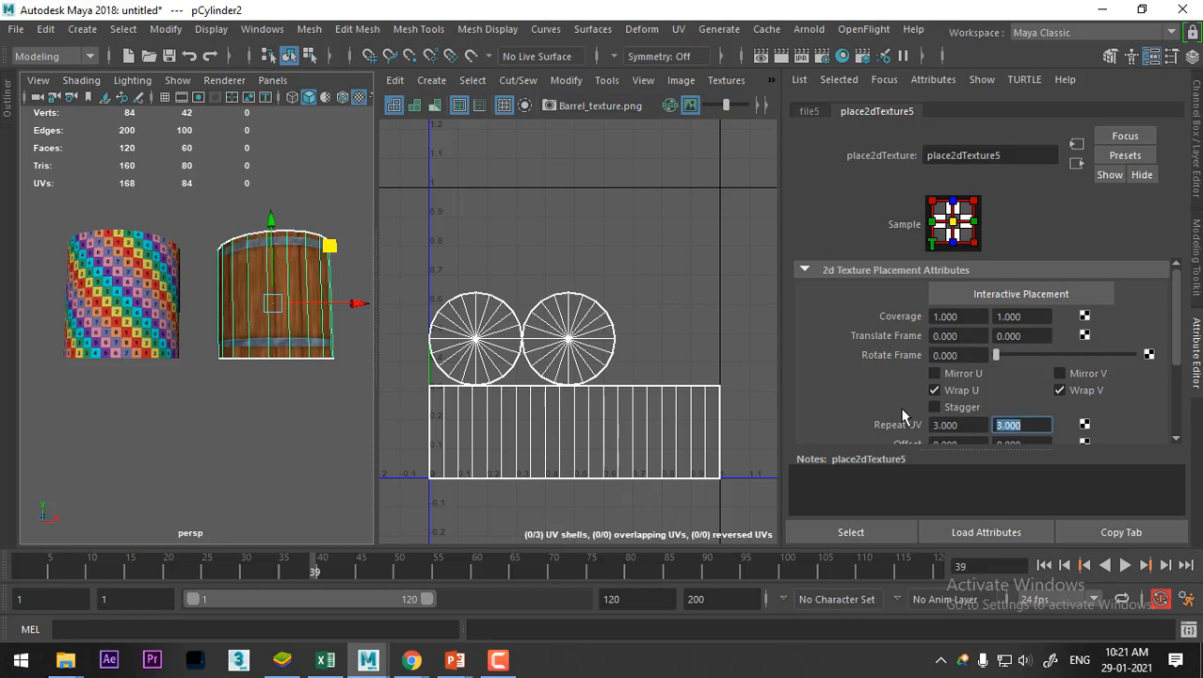
Try U repeats of 5 and 1 on the barrel texture, and settle on a Repeat U of 2
click(972, 426)
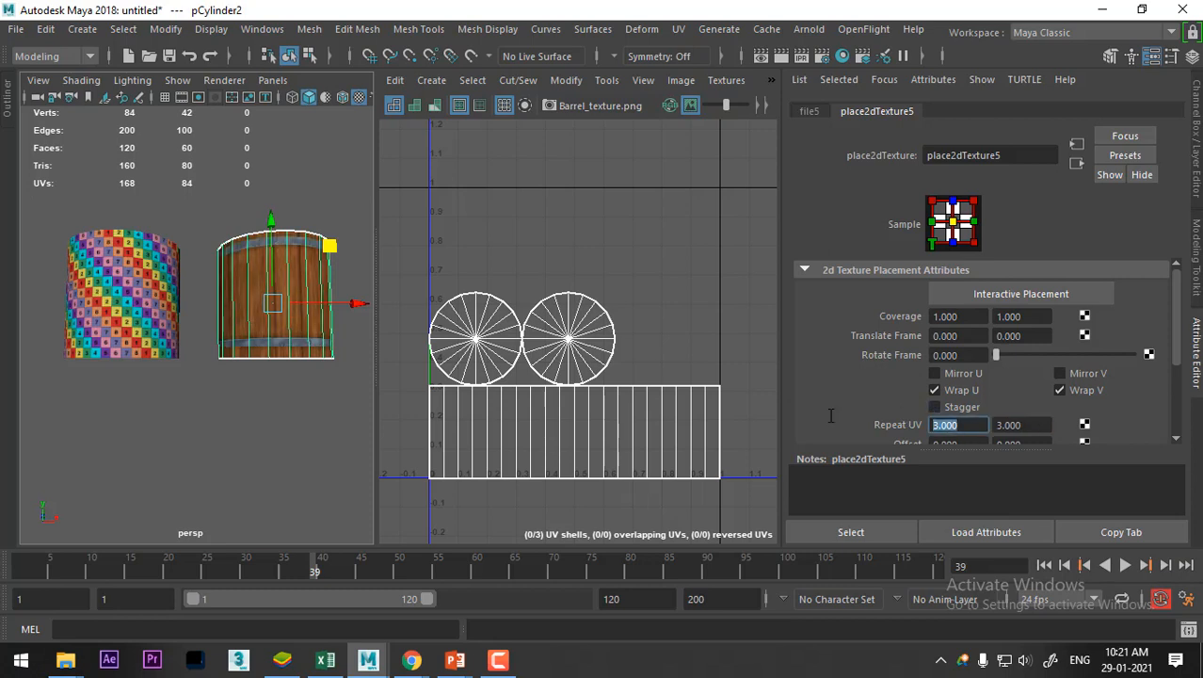
text(5)
key(Return)
text(1)
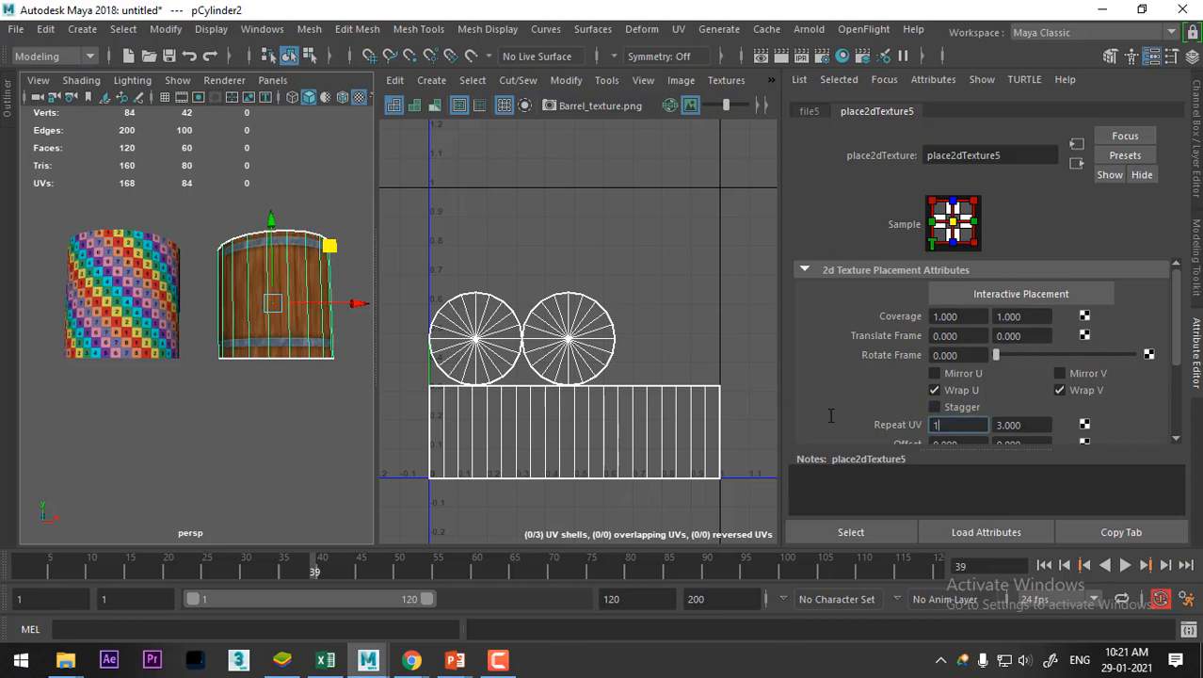
key(Return)
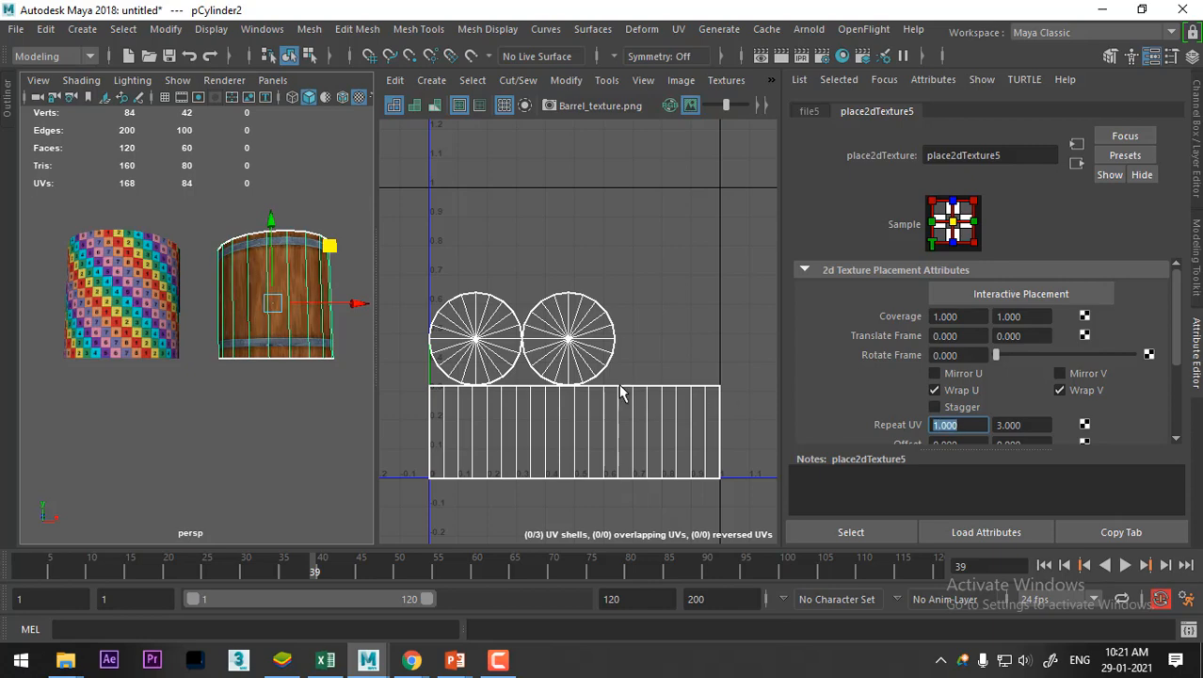
alt+middle_drag(178, 360, 81, 404)
alt+right_drag(81, 404, 198, 398)
alt+middle_drag(197, 397, 294, 370)
click(983, 429)
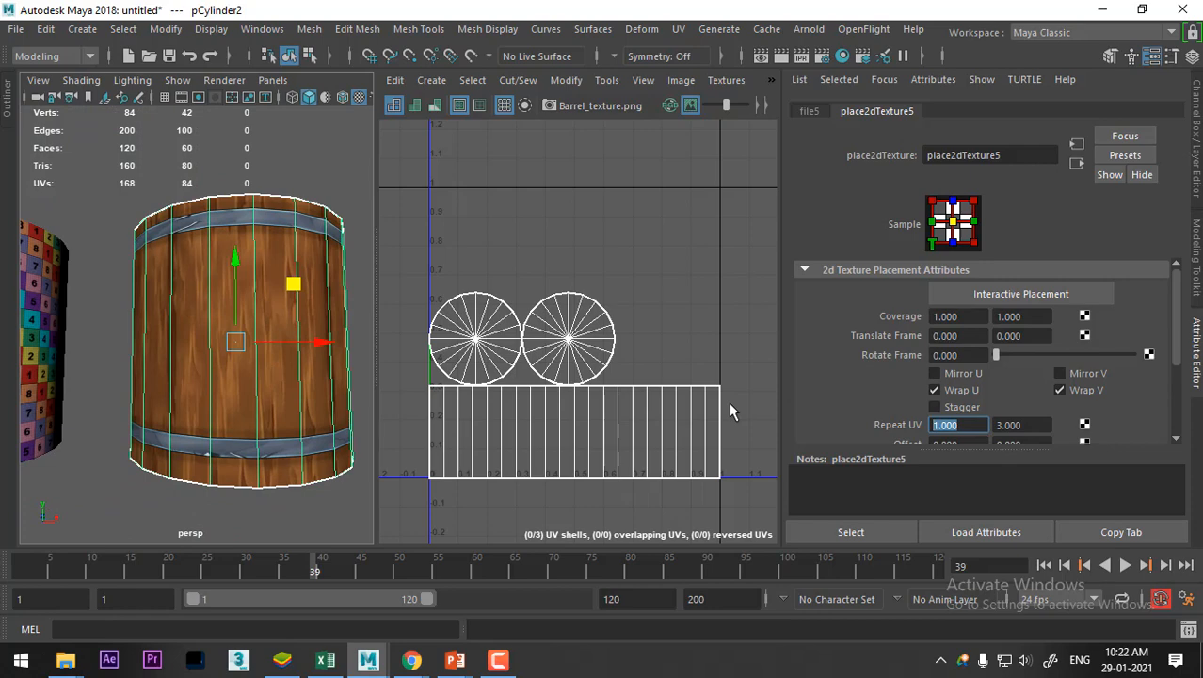
key(Return)
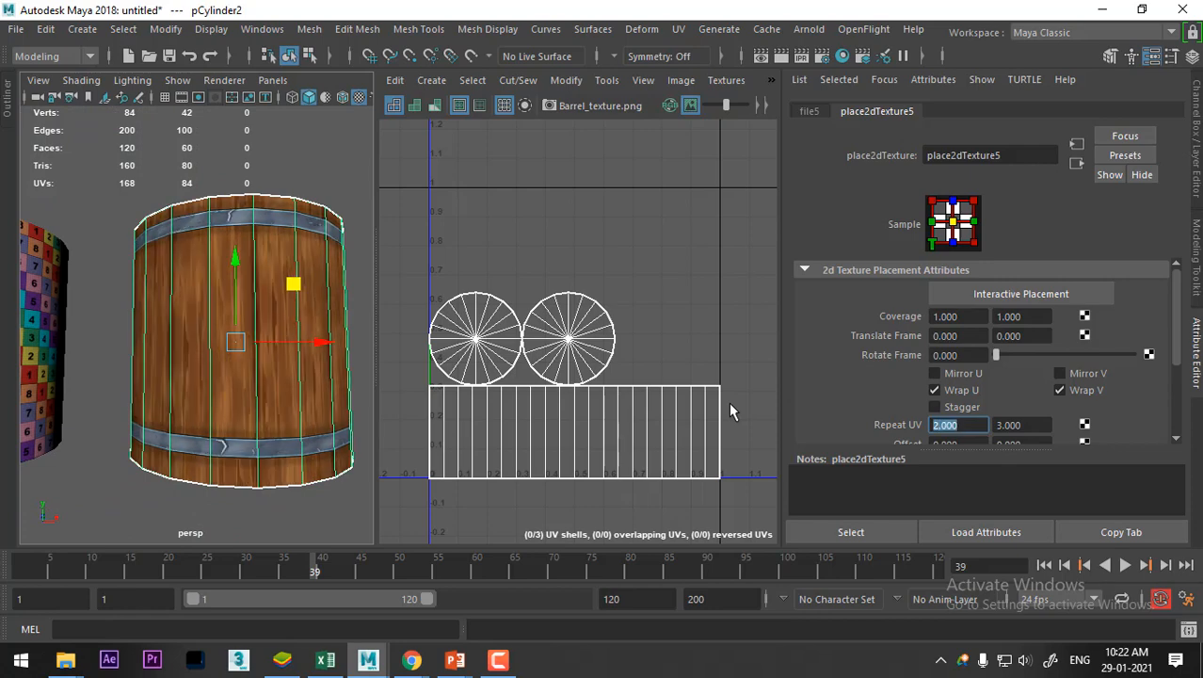
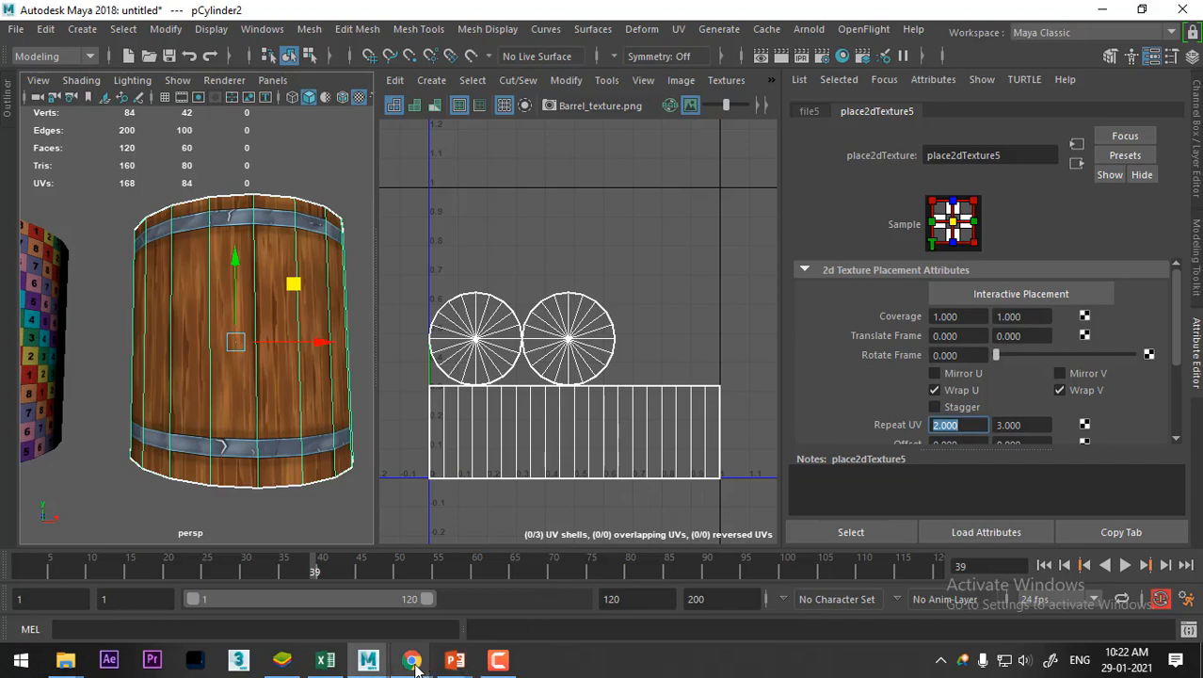
Switch to Chrome, search Google Images for "seamless texture wooden", and return to Maya
mouse_move(412, 662)
click(546, 610)
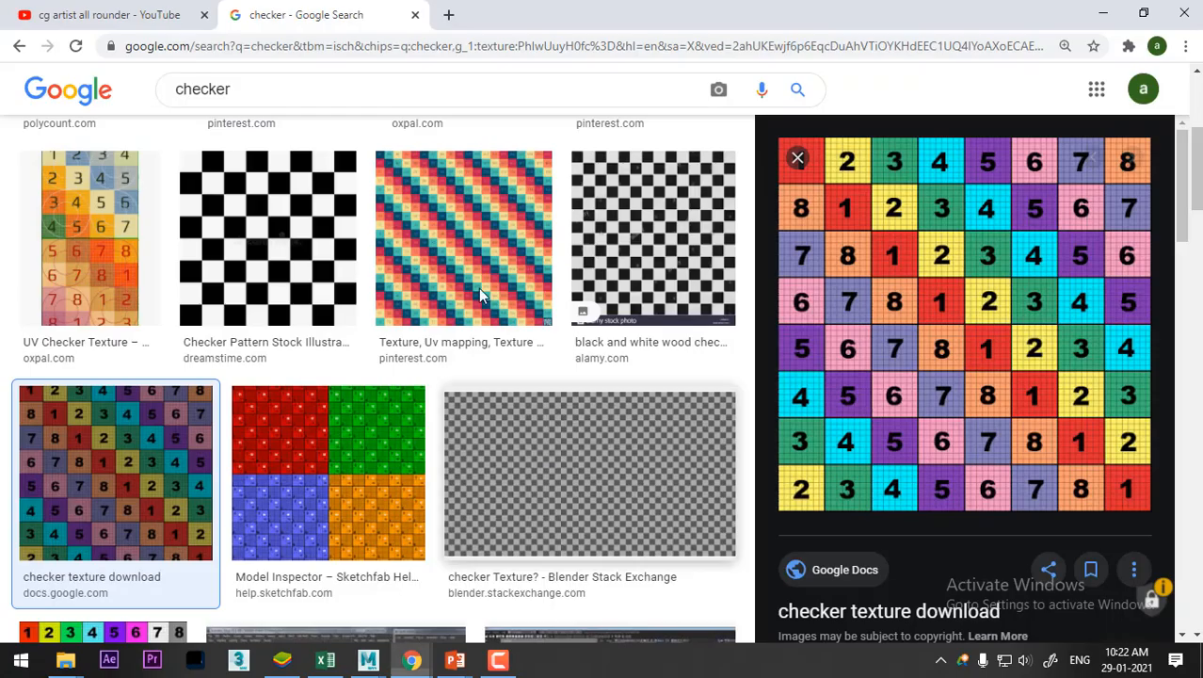
double_click(280, 83)
text(s)
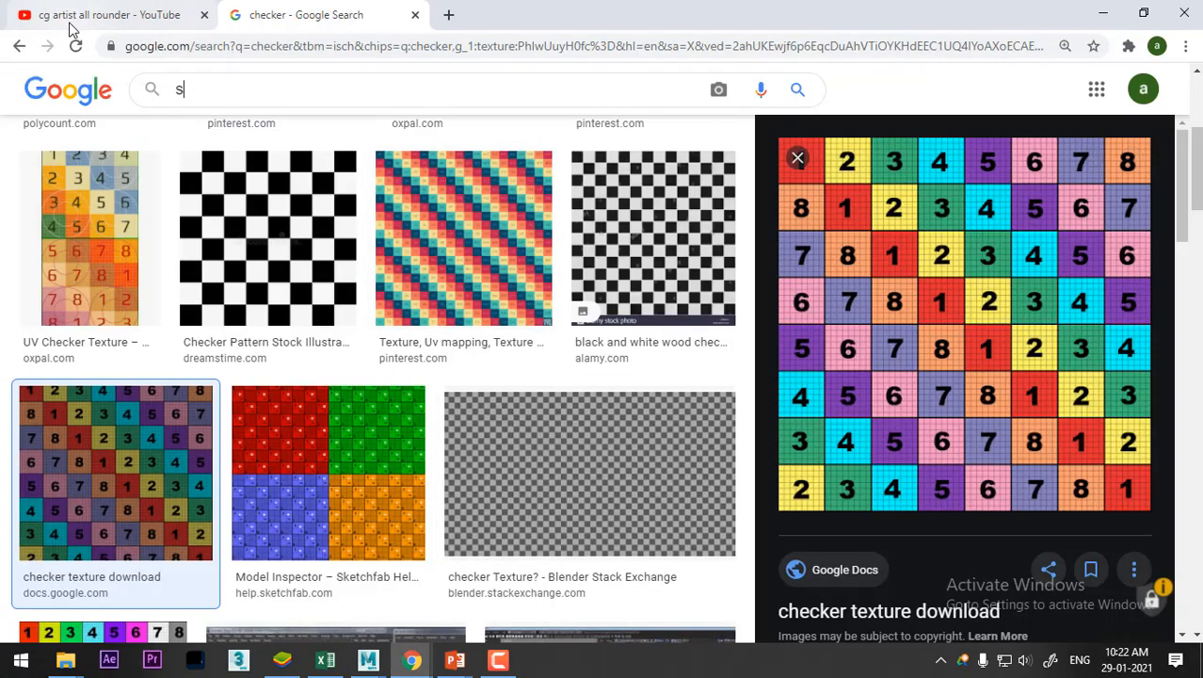
text(eamless)
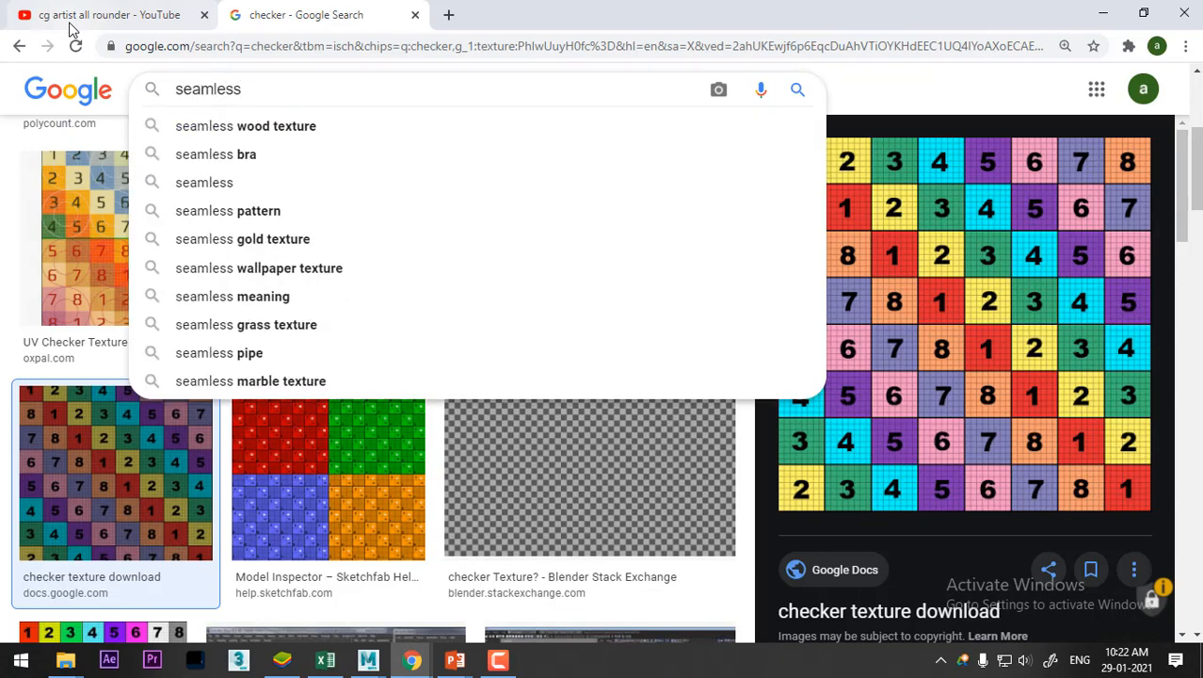
text( te)
key(Down)
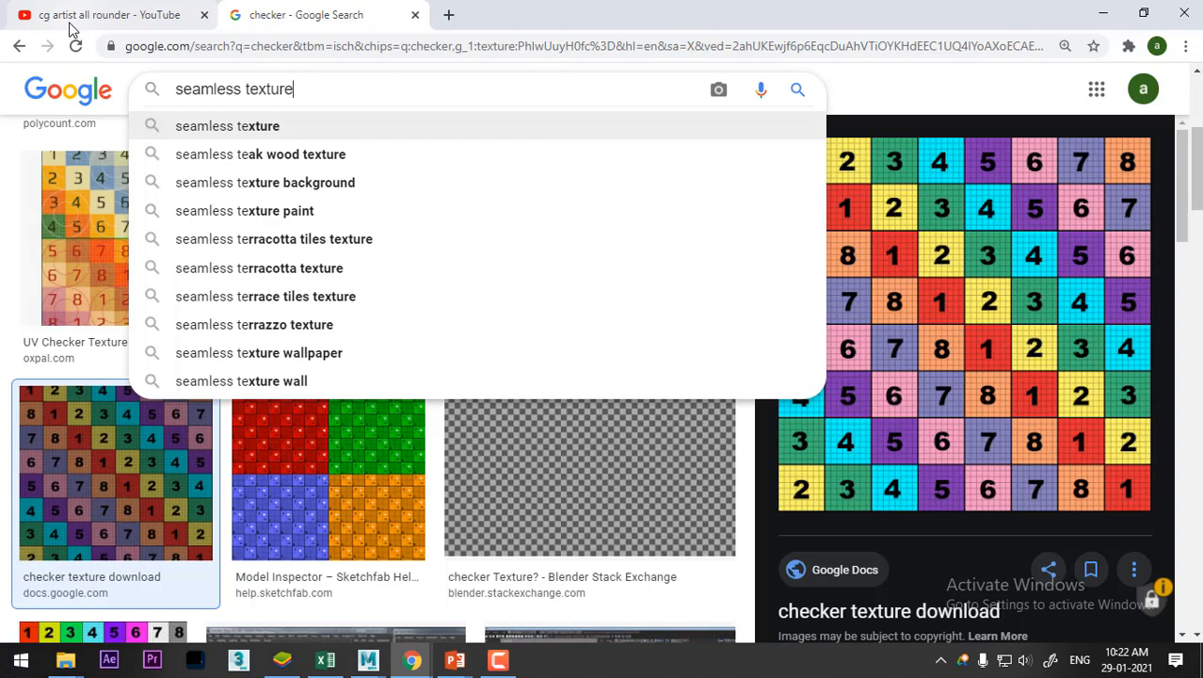
text(wooden)
key(Return)
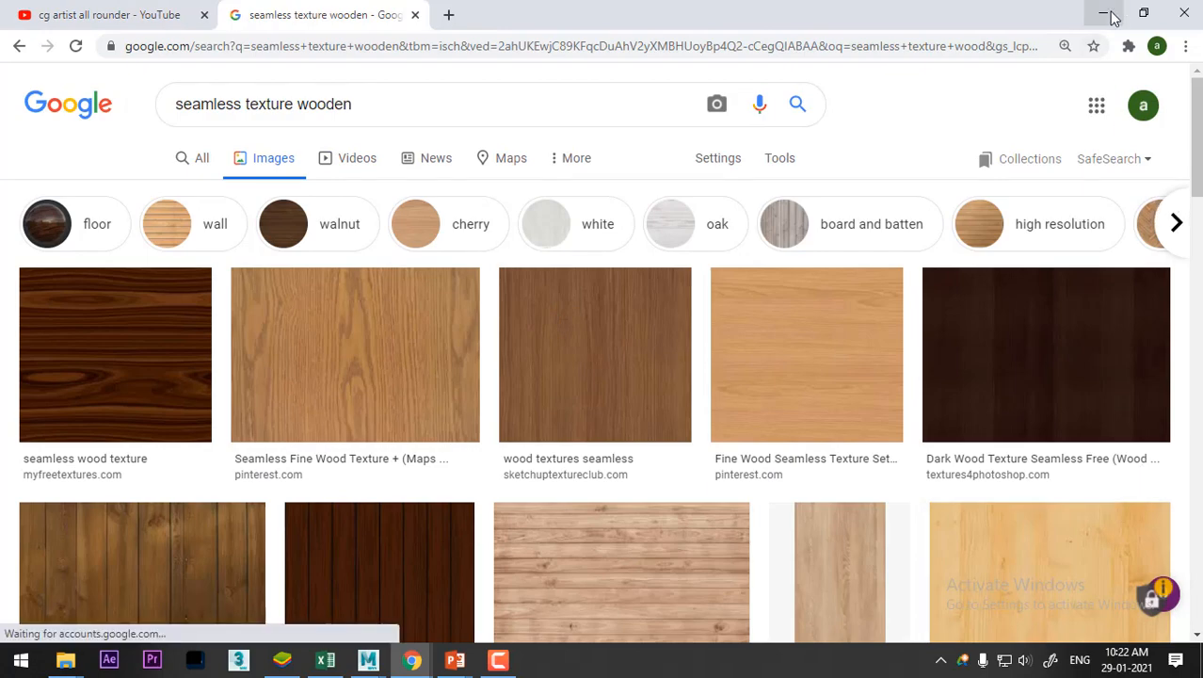
click(1108, 15)
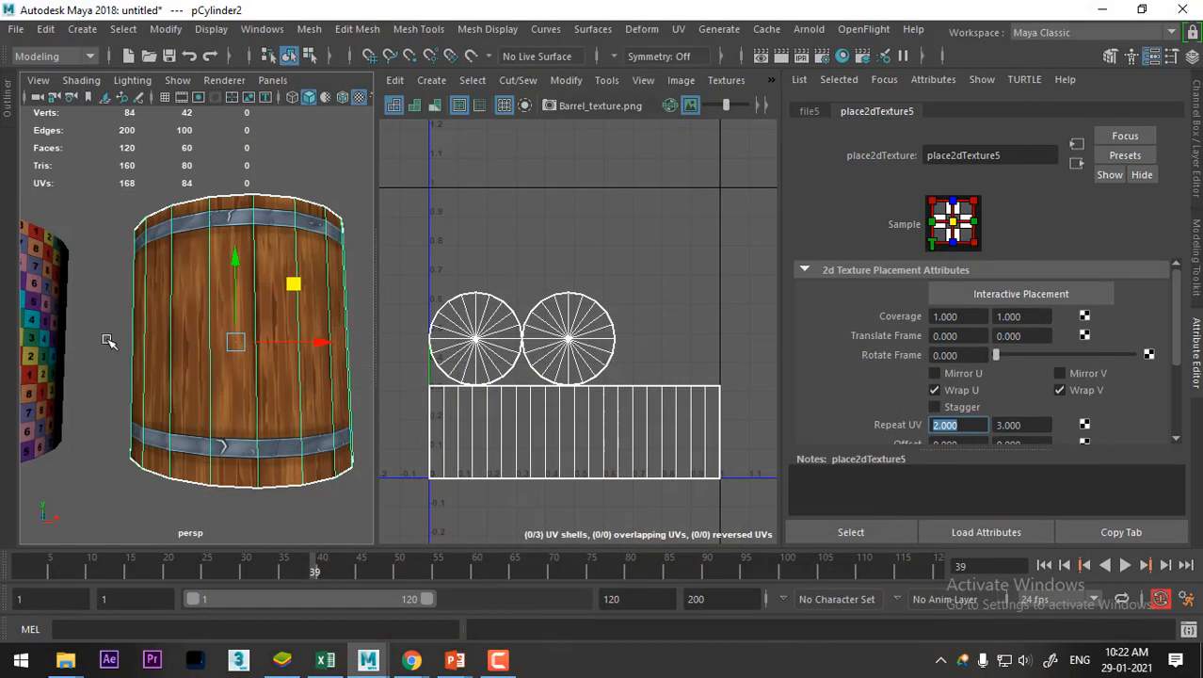
Duplicate the wooden barrel and move the copy along the X axis, clear of the original barrel
scroll(119, 424, down, 5)
scroll(201, 451, up, 2)
click(215, 435)
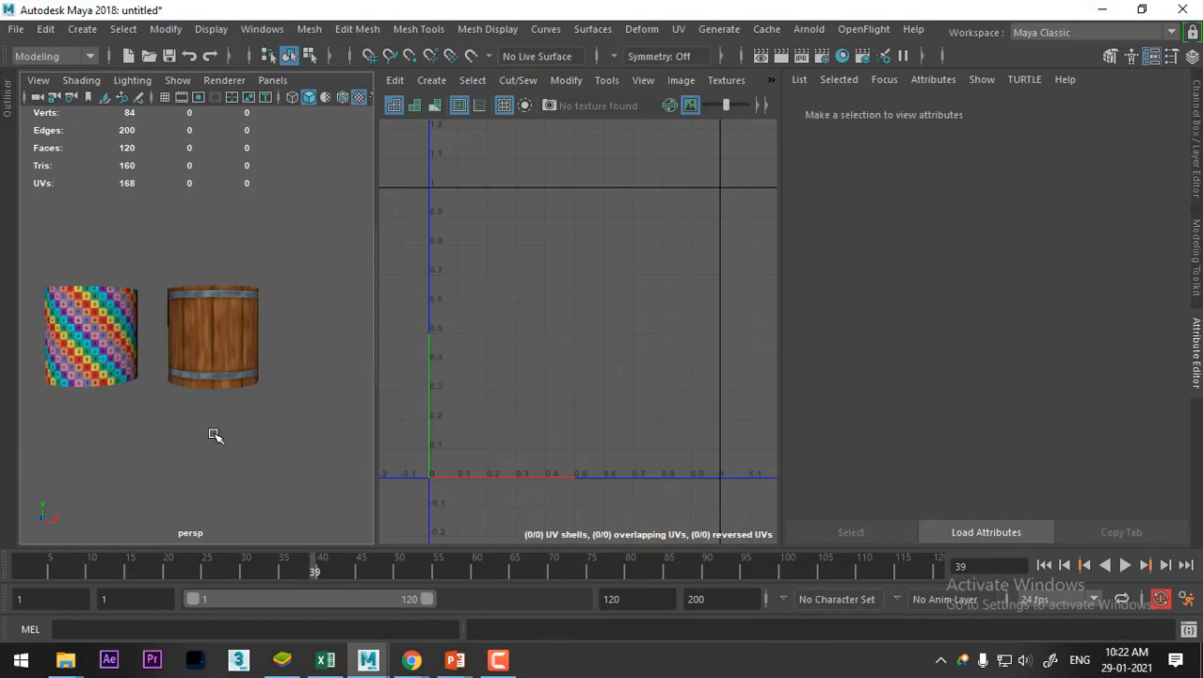
click(223, 359)
key(ctrl+d)
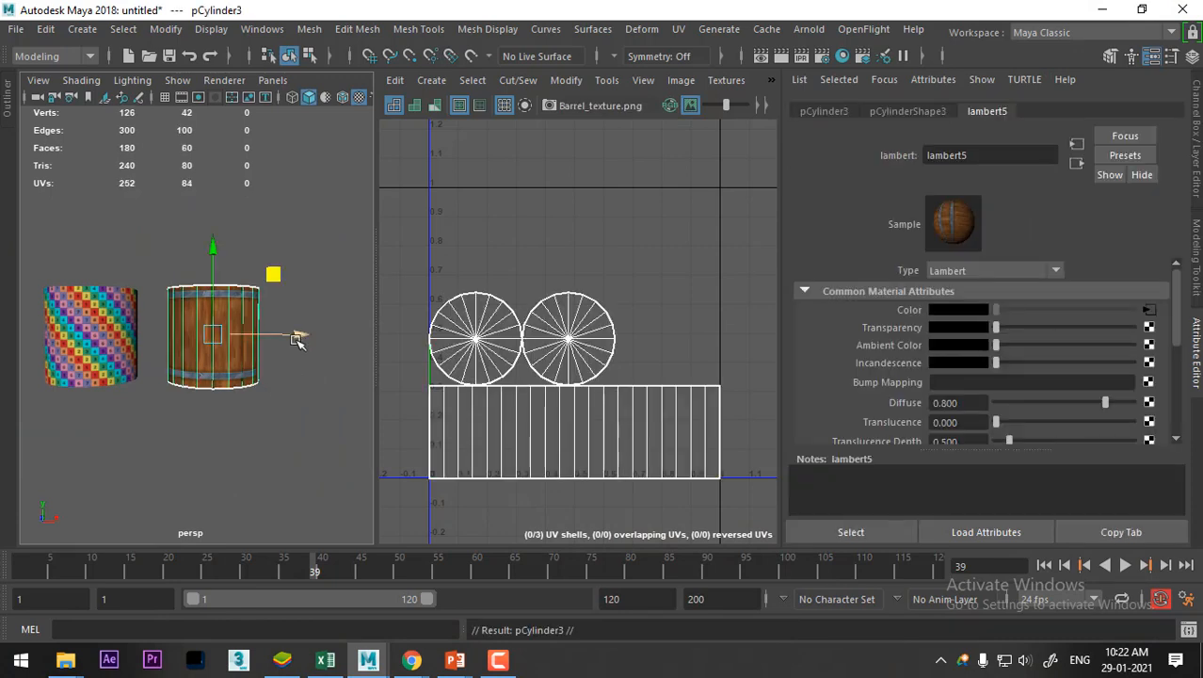
drag(298, 335, 397, 337)
alt+middle_drag(285, 382, 204, 366)
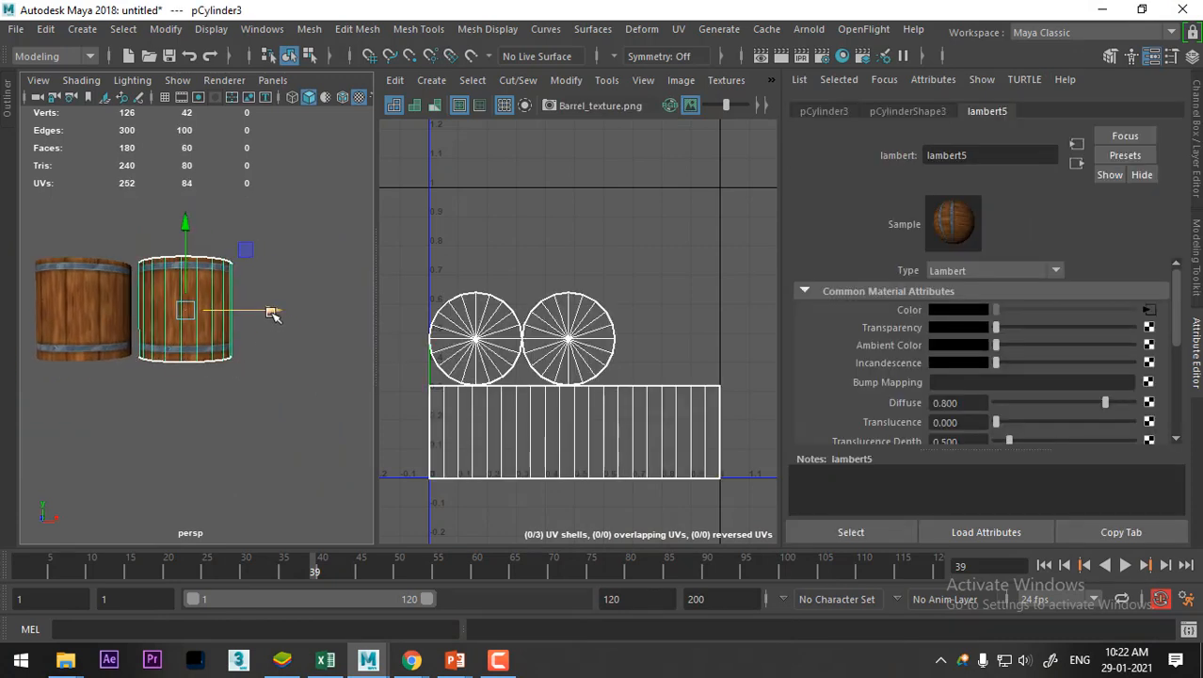
drag(273, 312, 319, 314)
mouse_move(233, 393)
alt+mouse_down()
mouse_move(215, 409)
mouse_move(241, 411)
alt+mouse_up()
scroll(241, 411, up, 2)
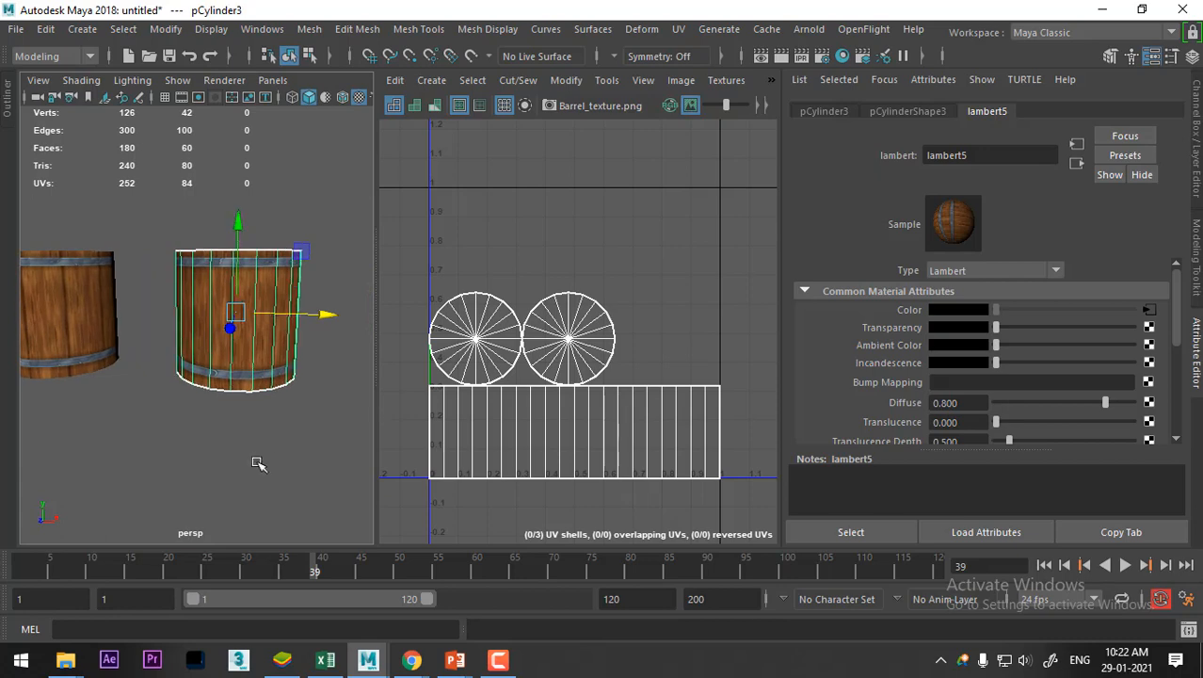
Assign a new Lambert material to the duplicated barrel
click(260, 463)
click(250, 316)
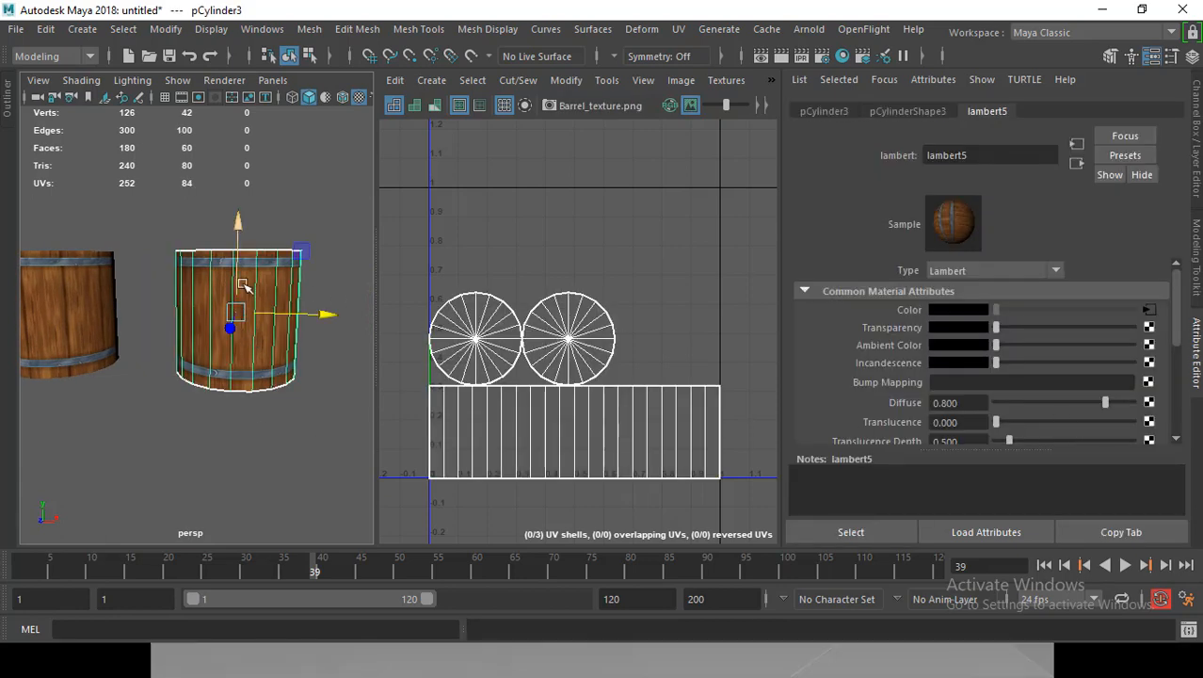
right_drag(243, 150, 384, 534)
Connect a File texture to the Color attribute of the duplicated barrel's new Lambert material
click(1149, 309)
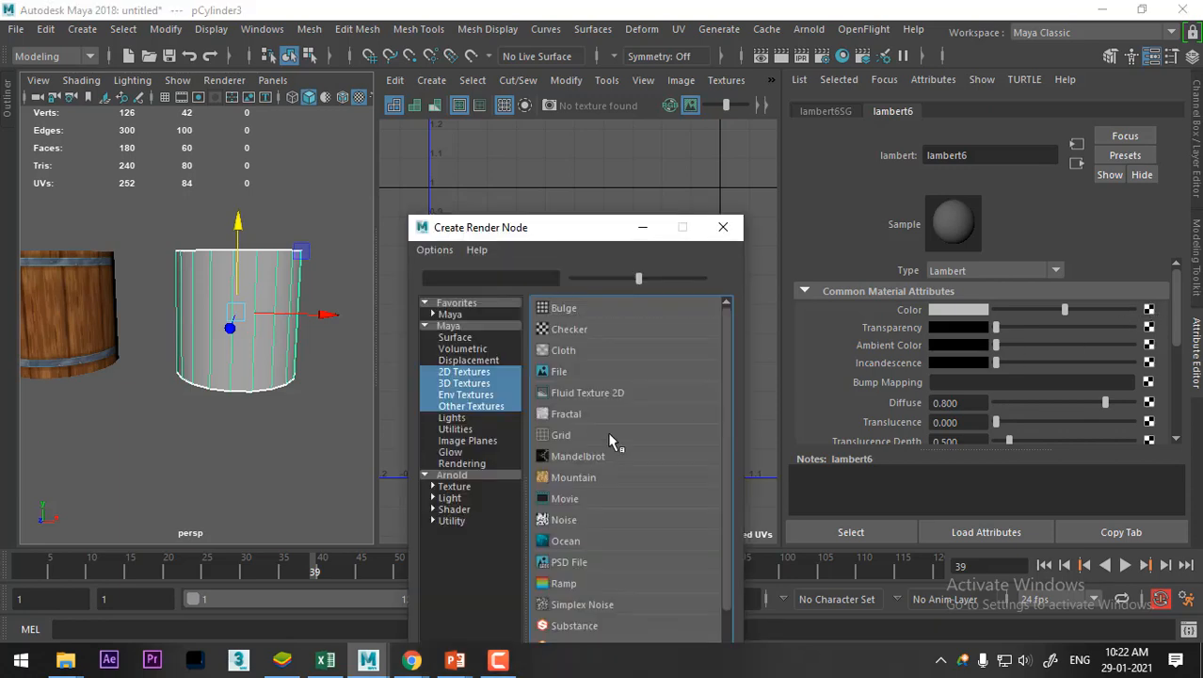
click(565, 372)
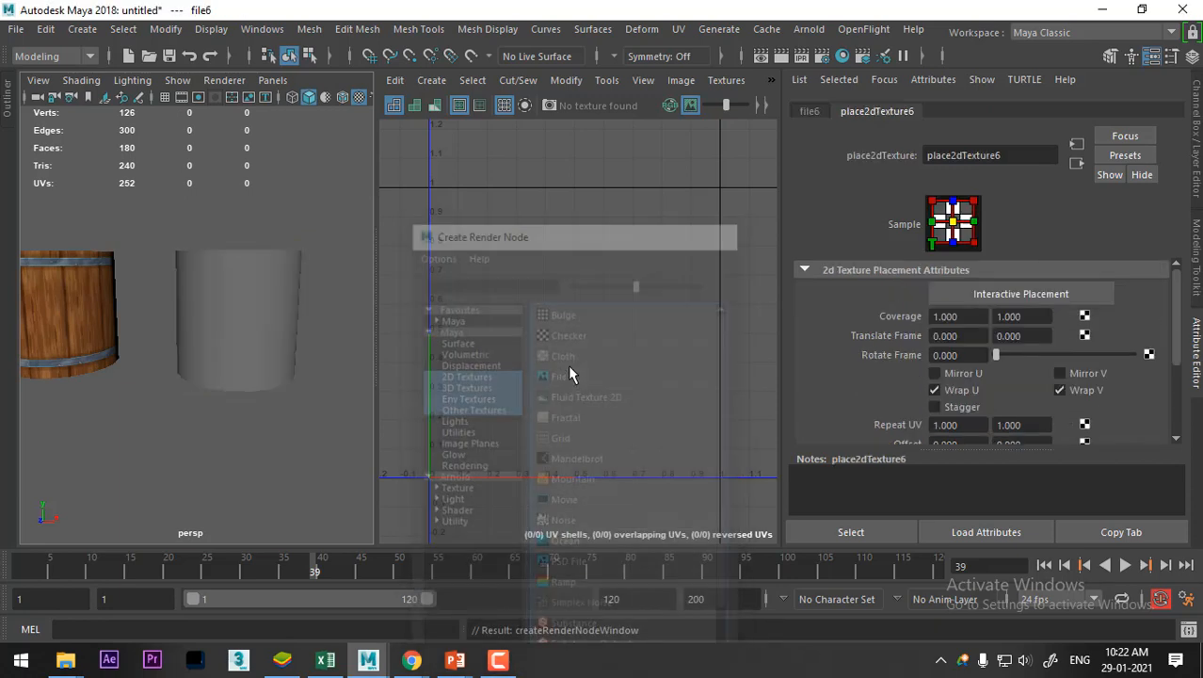
click(815, 113)
Browse the wood texture folder and load light-grey-wood-texture-seamless-seamless-wood-grain-texture-smallroomco-picture.jpg as the file texture's image
click(1155, 352)
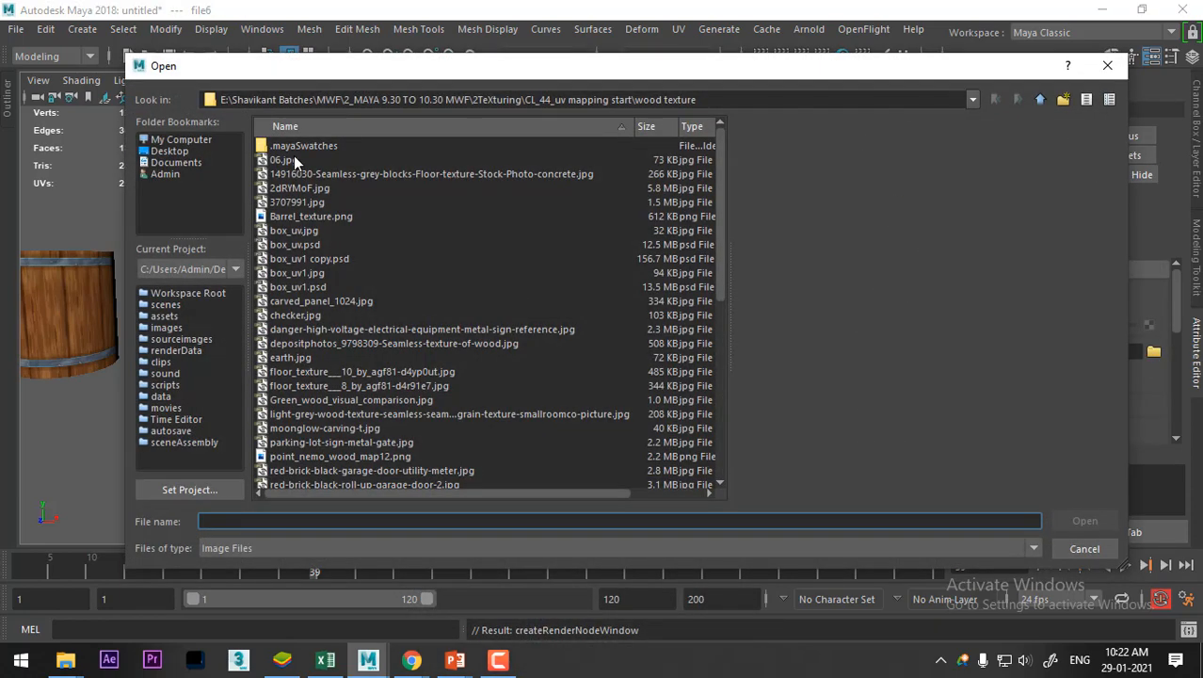
click(283, 160)
key(Down)
key(Down)
key(Down)
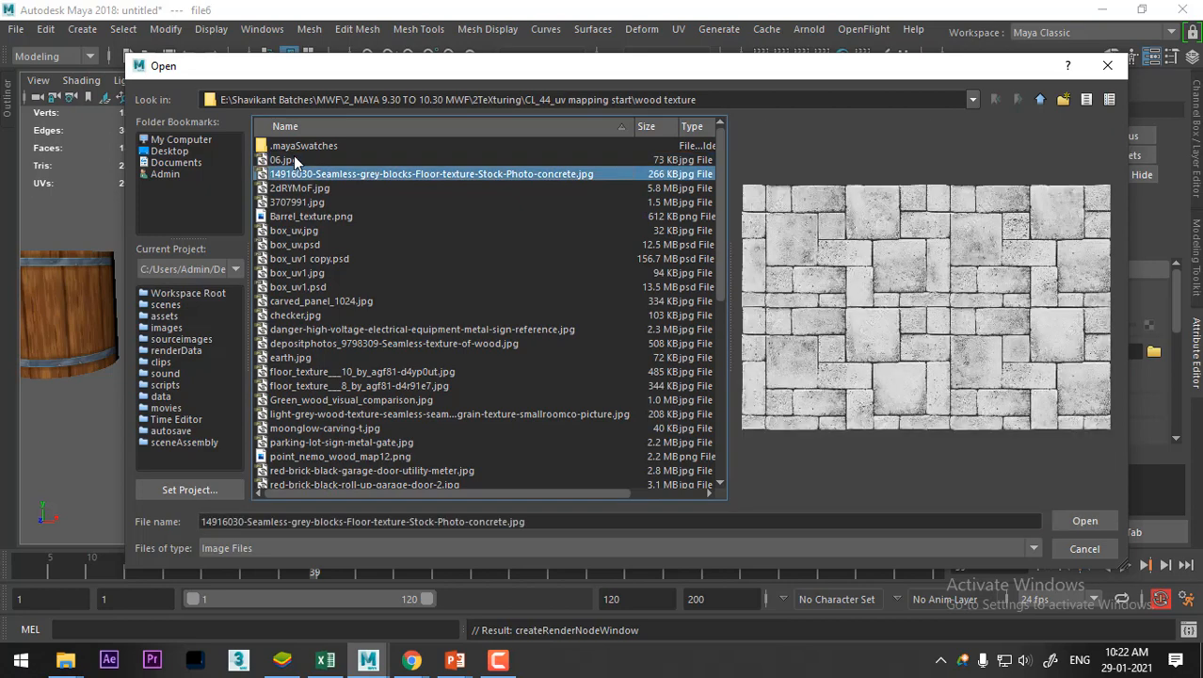
key(Down)
key(Down)
key(Down)
key(Down)
key(Down)
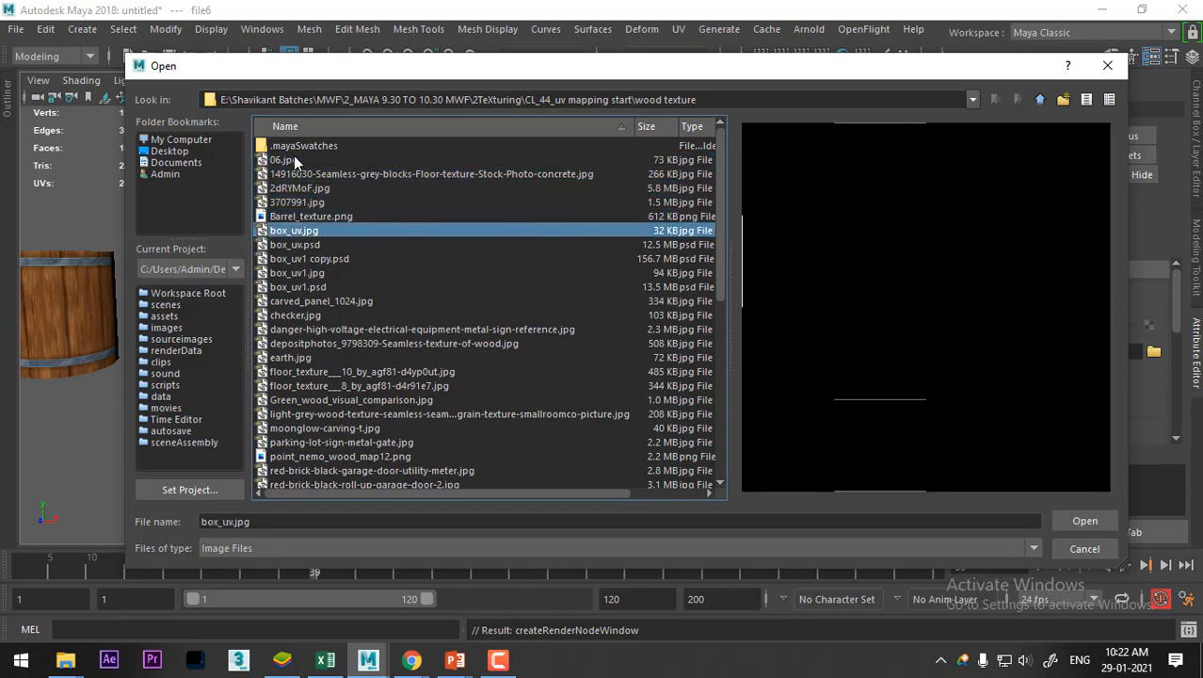
key(Down)
key(Down)
key(Down)
key(Down)
key(Down)
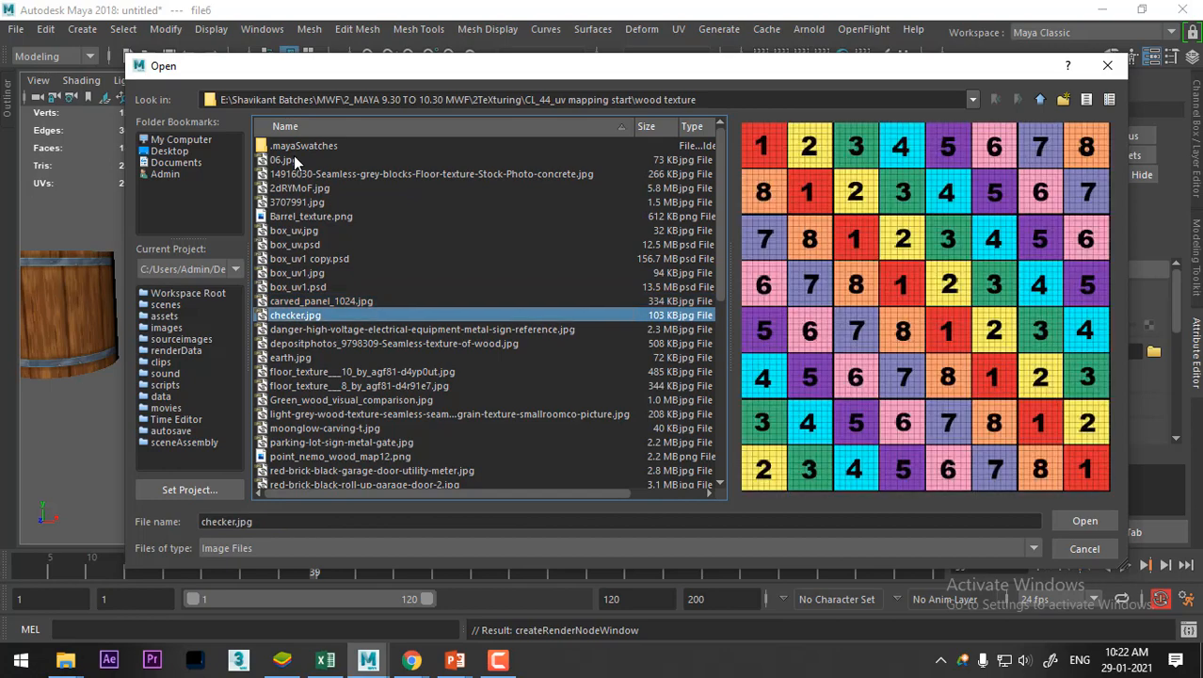
key(Down)
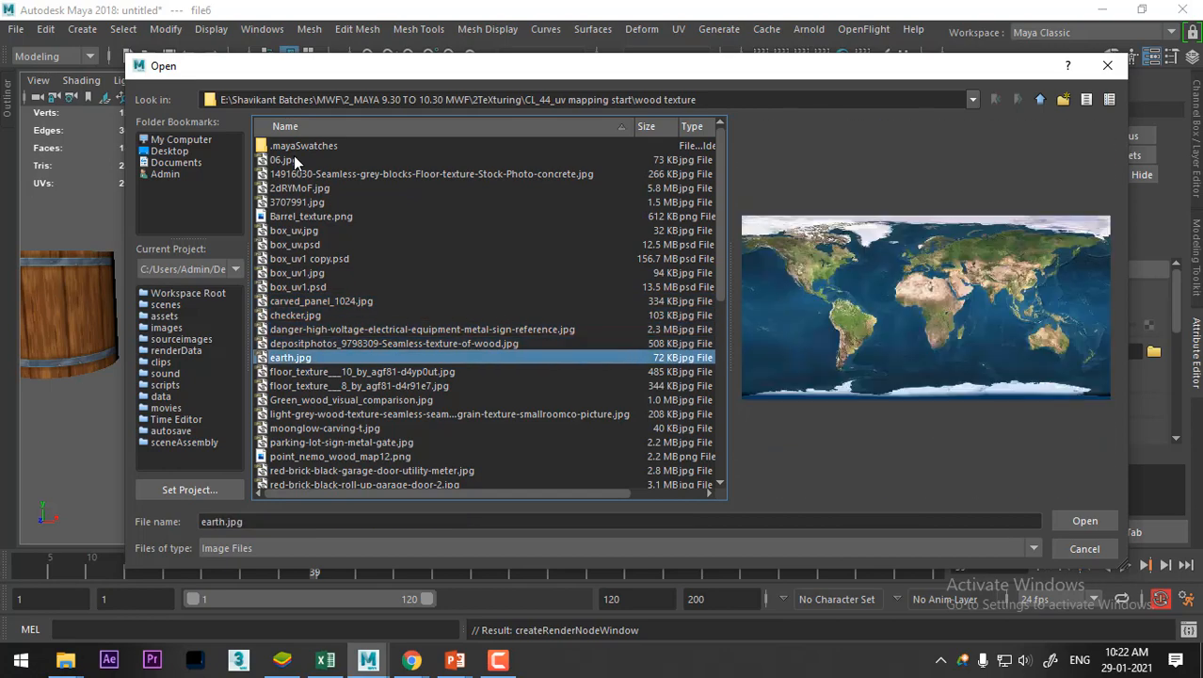
key(Down)
key(Down)
key(Down)
key(Down)
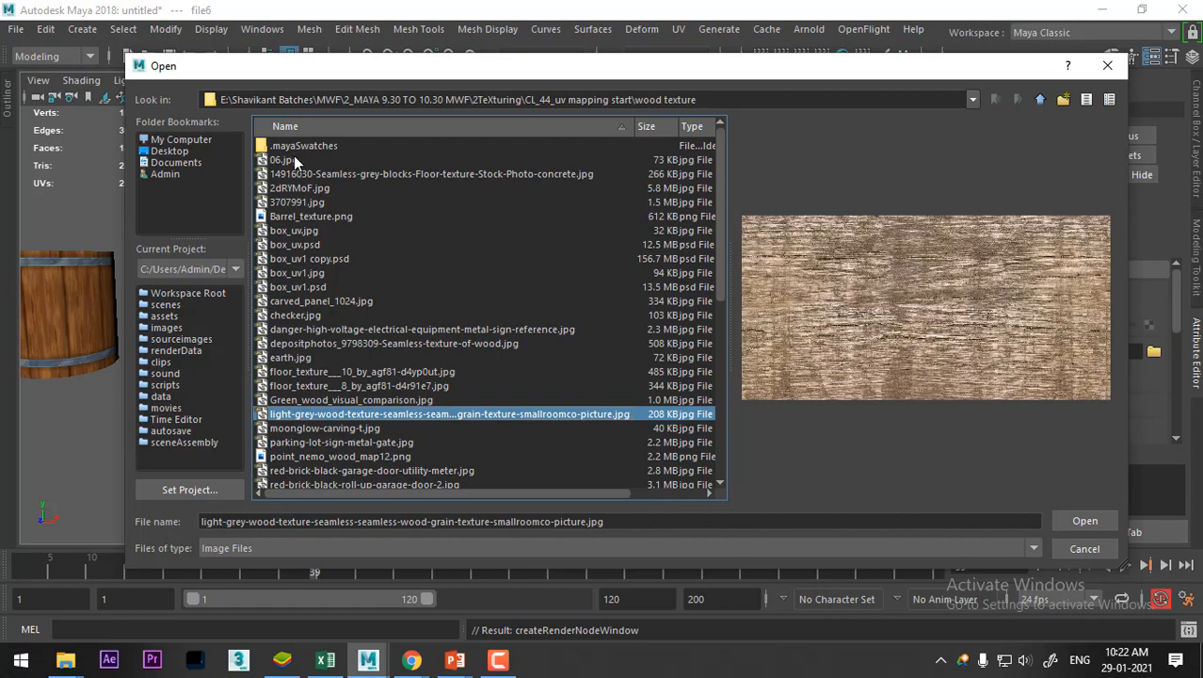
key(Return)
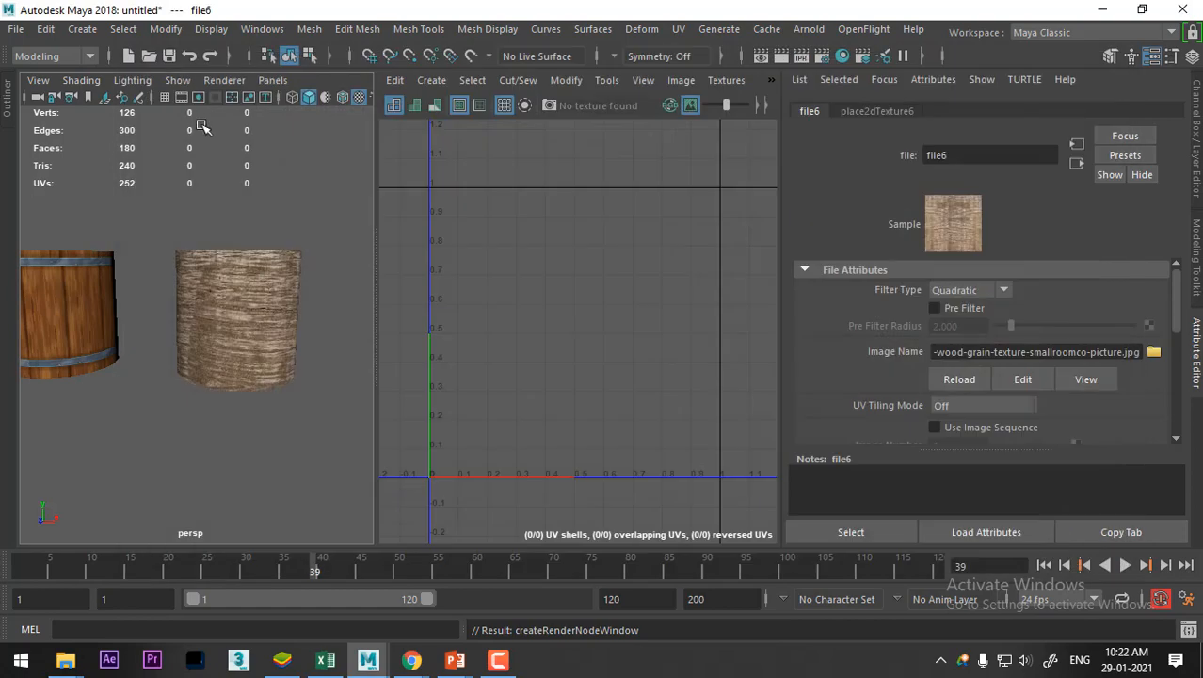
Set Rotate UV to 90 on the cylinder's grey wood texture so the grain runs vertically
alt+drag(280, 486, 297, 468)
click(249, 323)
mouse_move(233, 403)
alt+mouse_down()
mouse_move(188, 358)
mouse_move(247, 431)
mouse_move(254, 415)
alt+mouse_up()
click(297, 431)
mouse_move(254, 415)
alt+right_down()
mouse_move(277, 500)
mouse_move(268, 433)
alt+right_up()
alt+drag(269, 433, 210, 390)
click(237, 333)
alt+right_drag(210, 390, 247, 457)
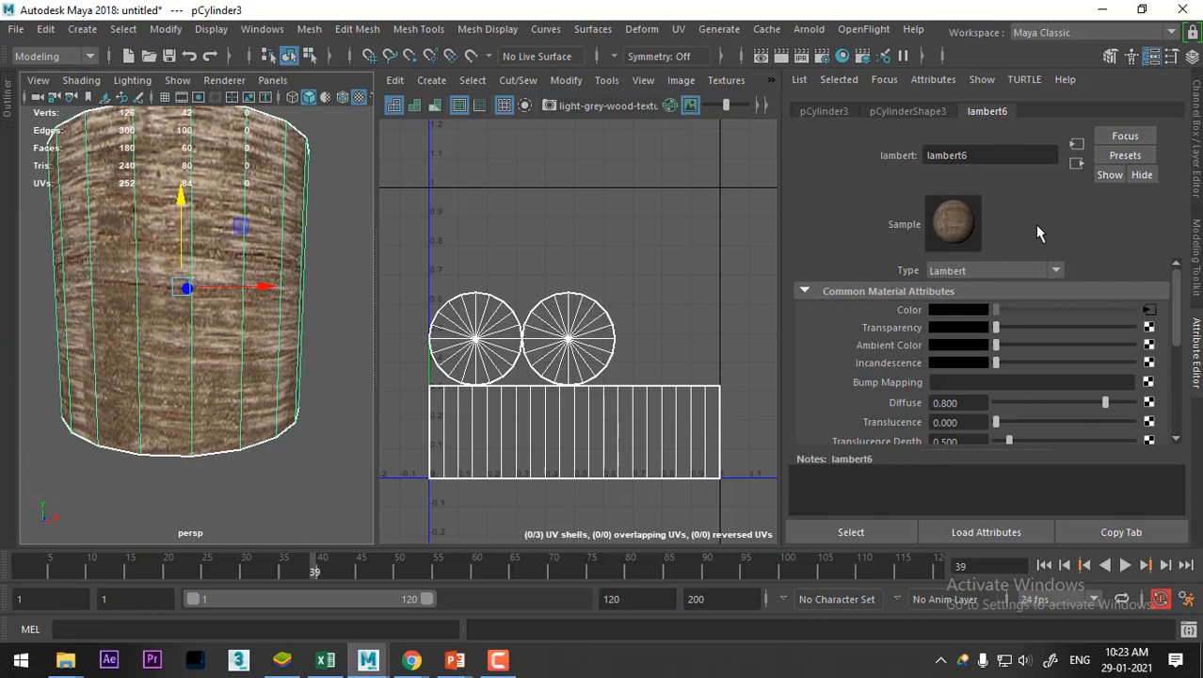
click(1149, 311)
click(877, 112)
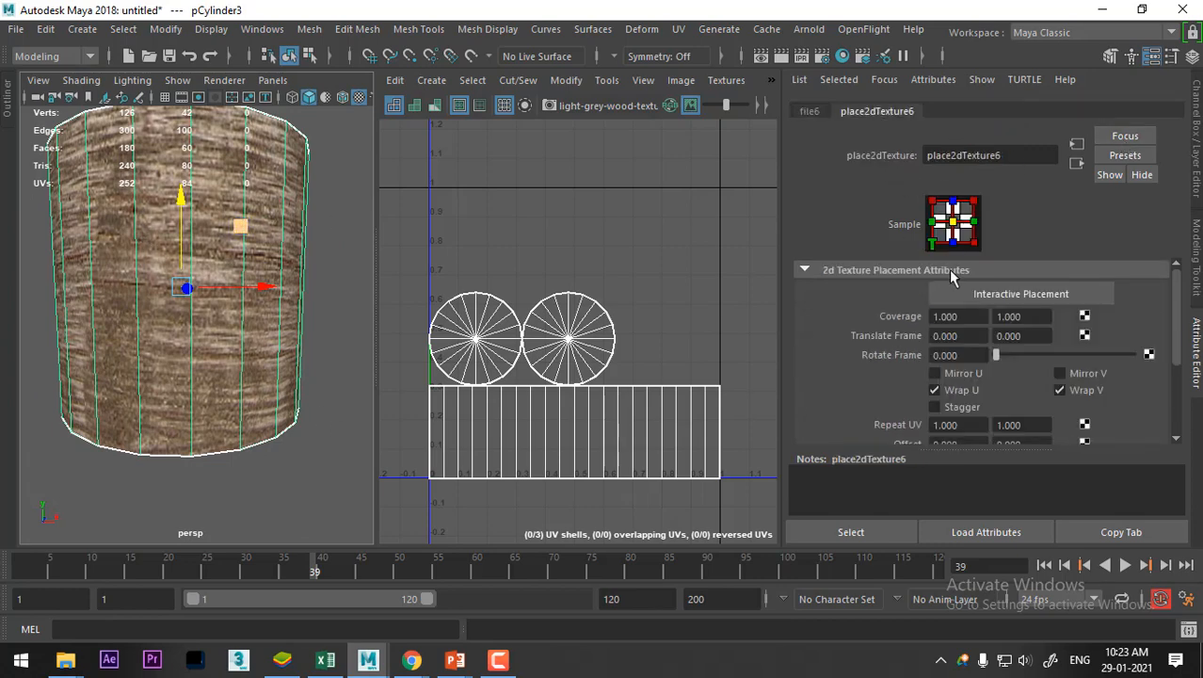
scroll(958, 363, down, 2)
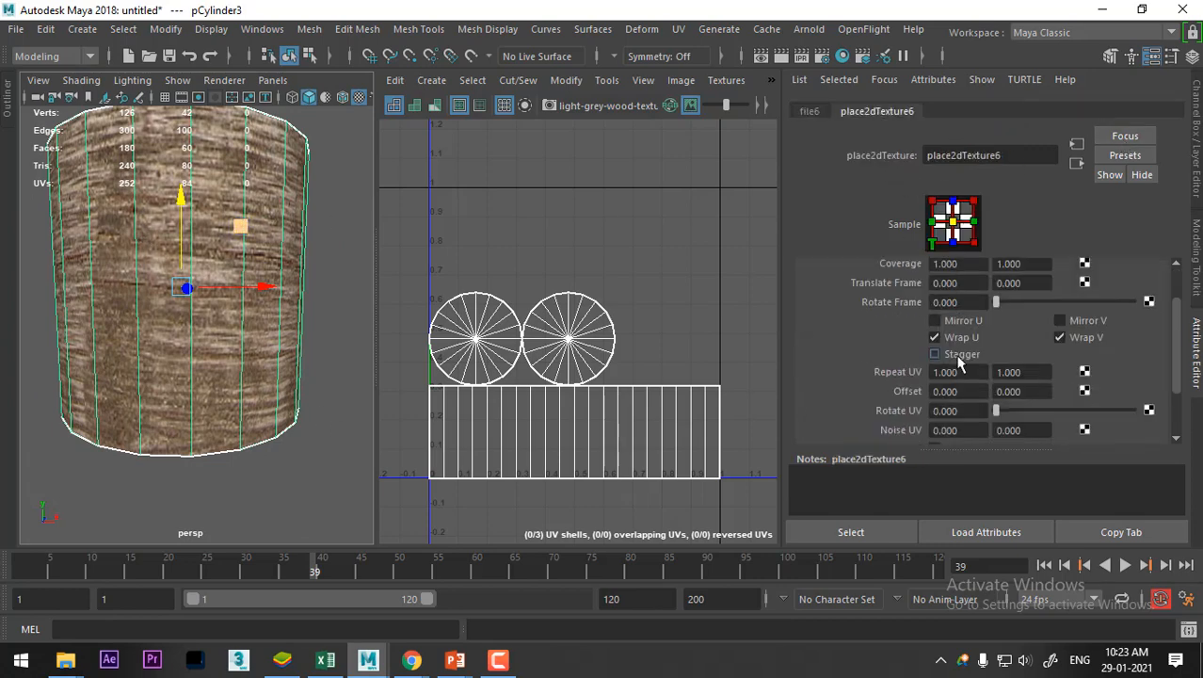
double_click(974, 411)
text(90)
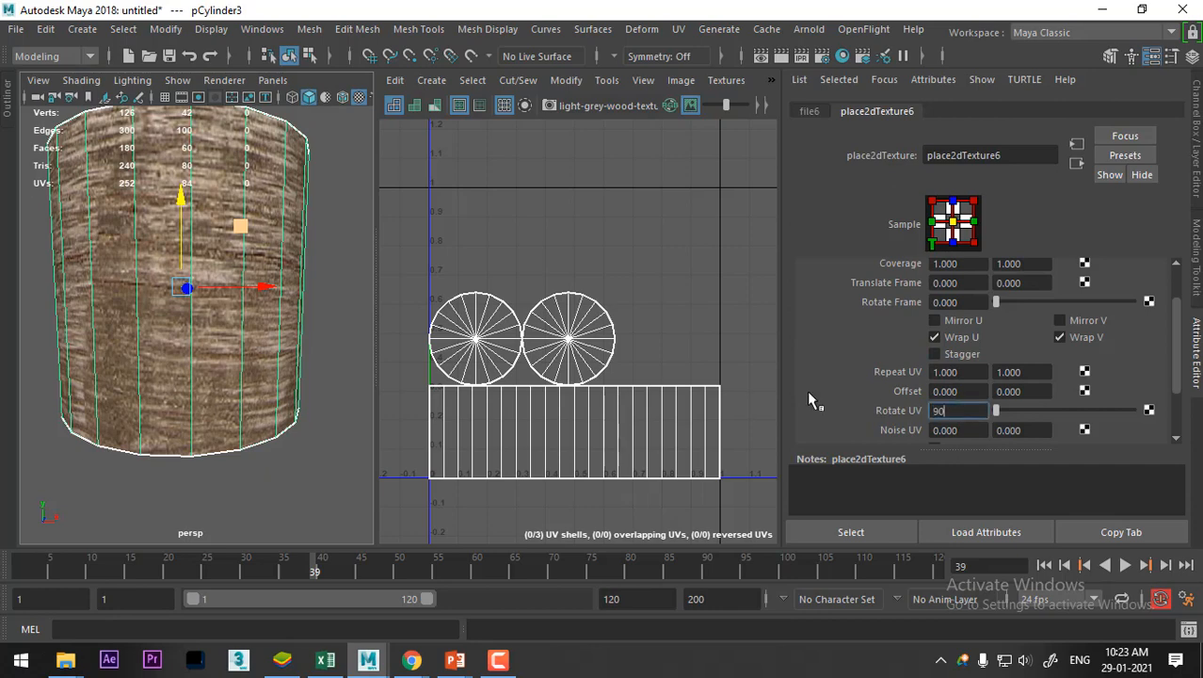
key(Return)
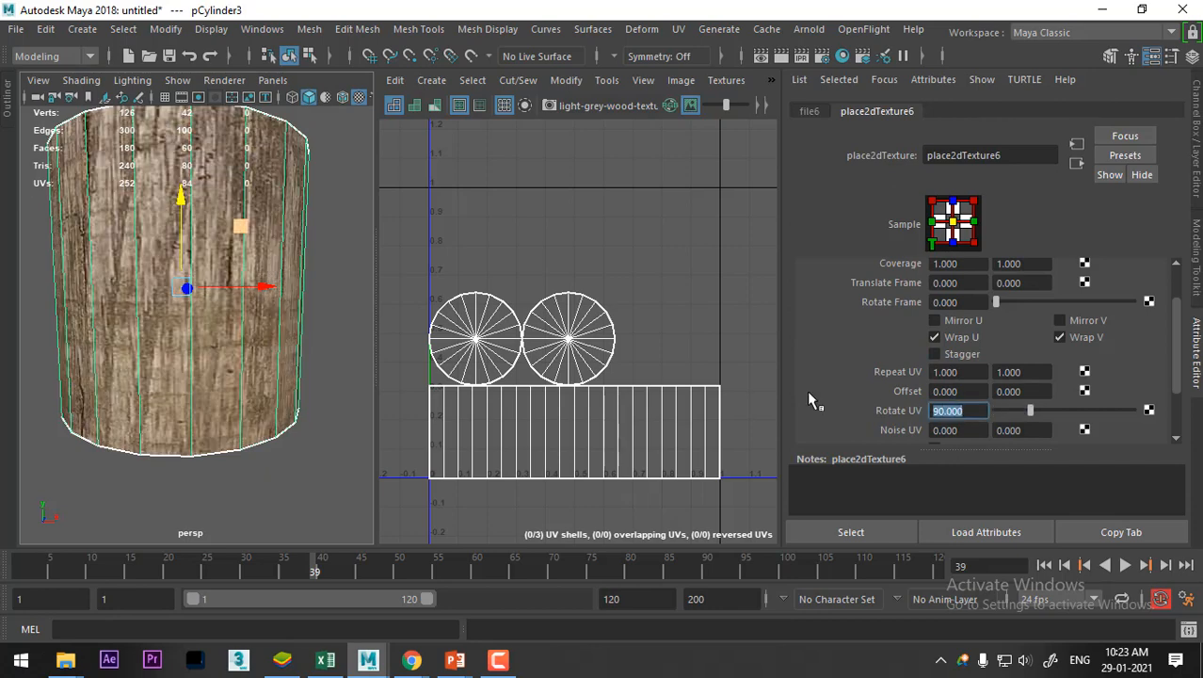
Select only the top cap faces of the grey wood cylinder
click(314, 487)
alt+drag(314, 486, 133, 455)
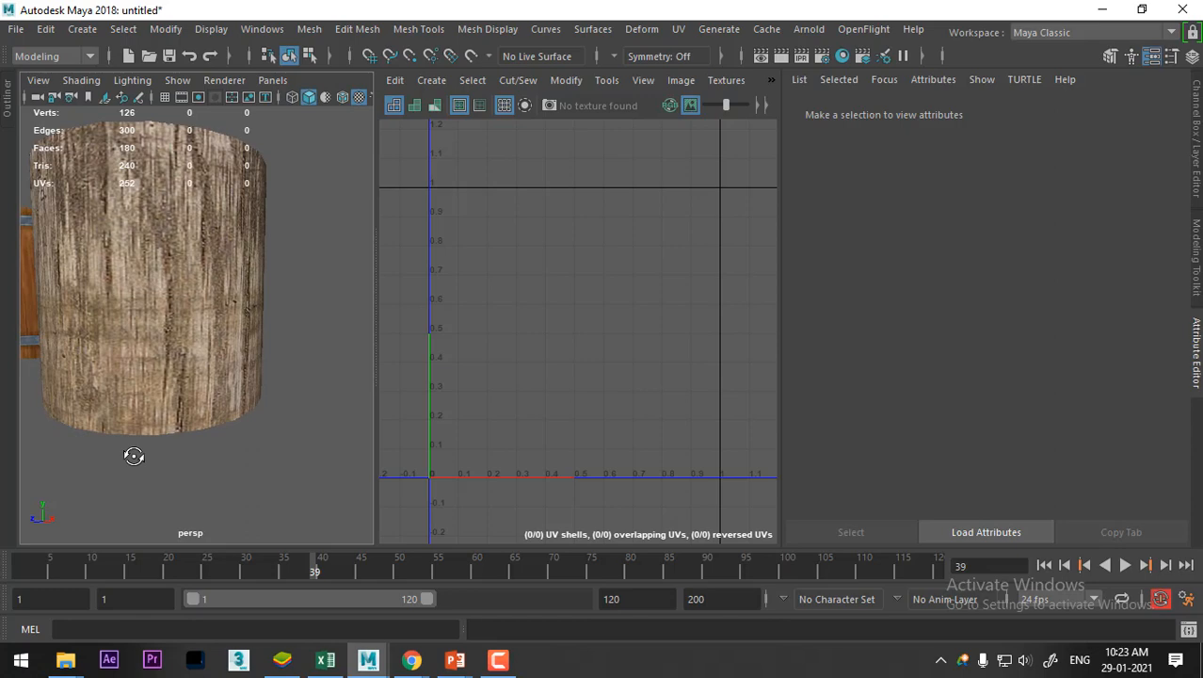
alt+drag(153, 430, 260, 443)
click(289, 396)
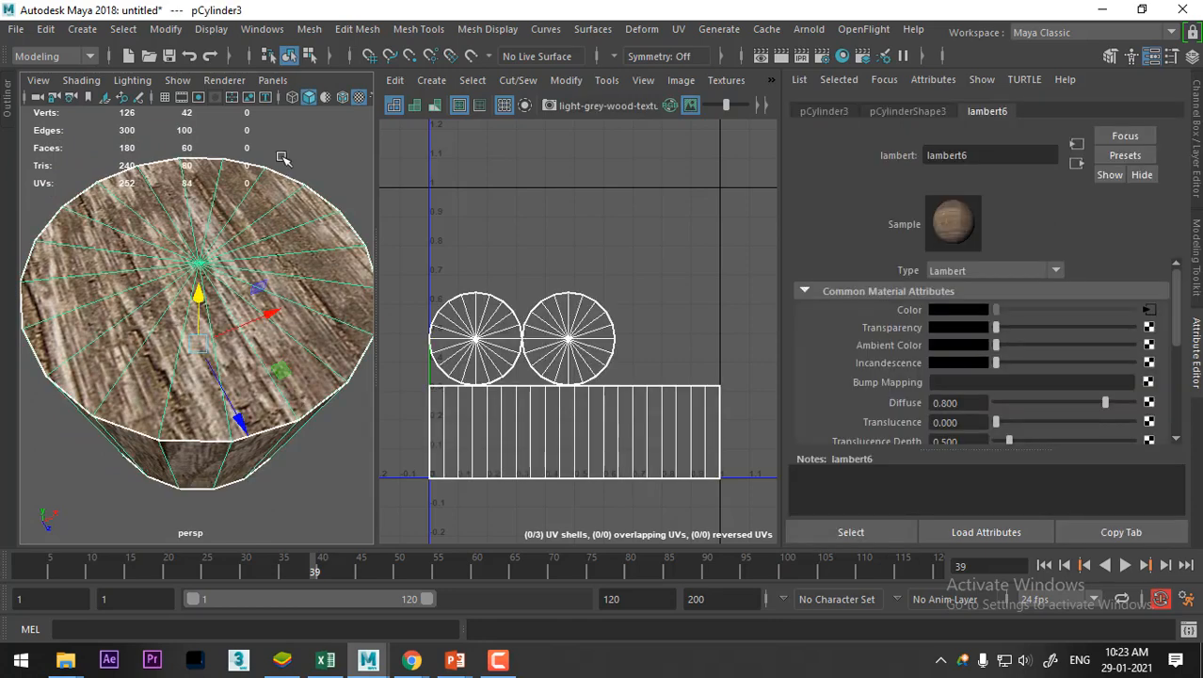
right_drag(282, 162, 273, 218)
alt+drag(236, 280, 207, 244)
scroll(226, 246, down, 5)
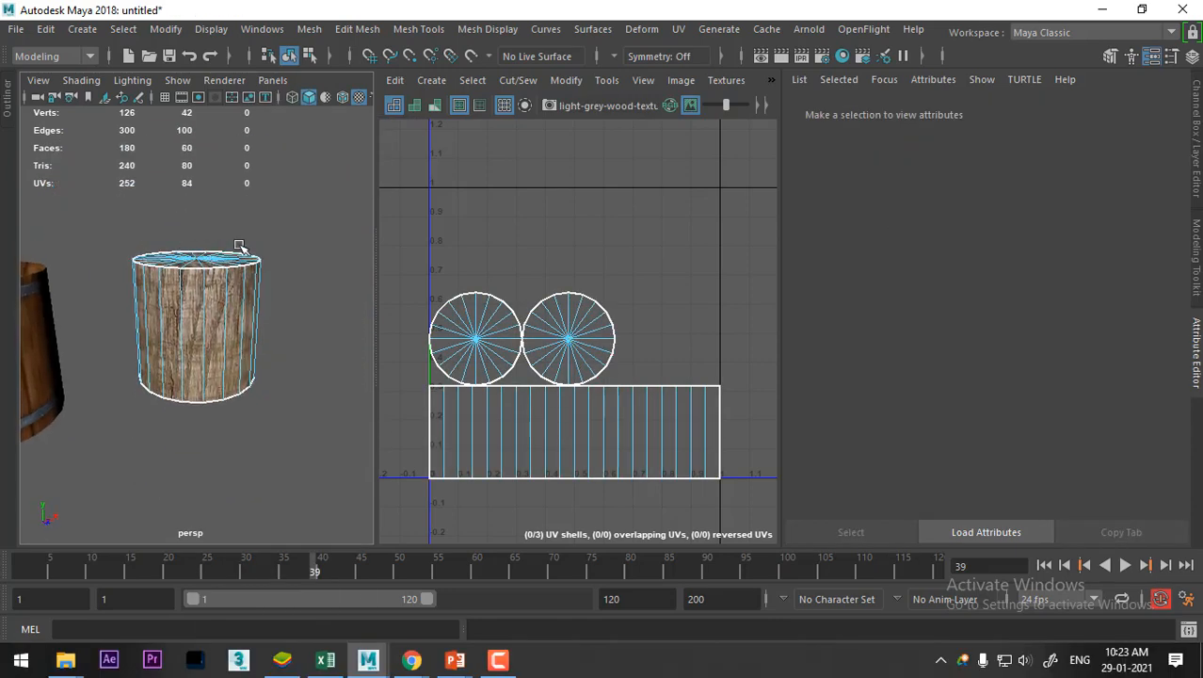
drag(301, 209, 96, 269)
alt+drag(205, 321, 201, 295)
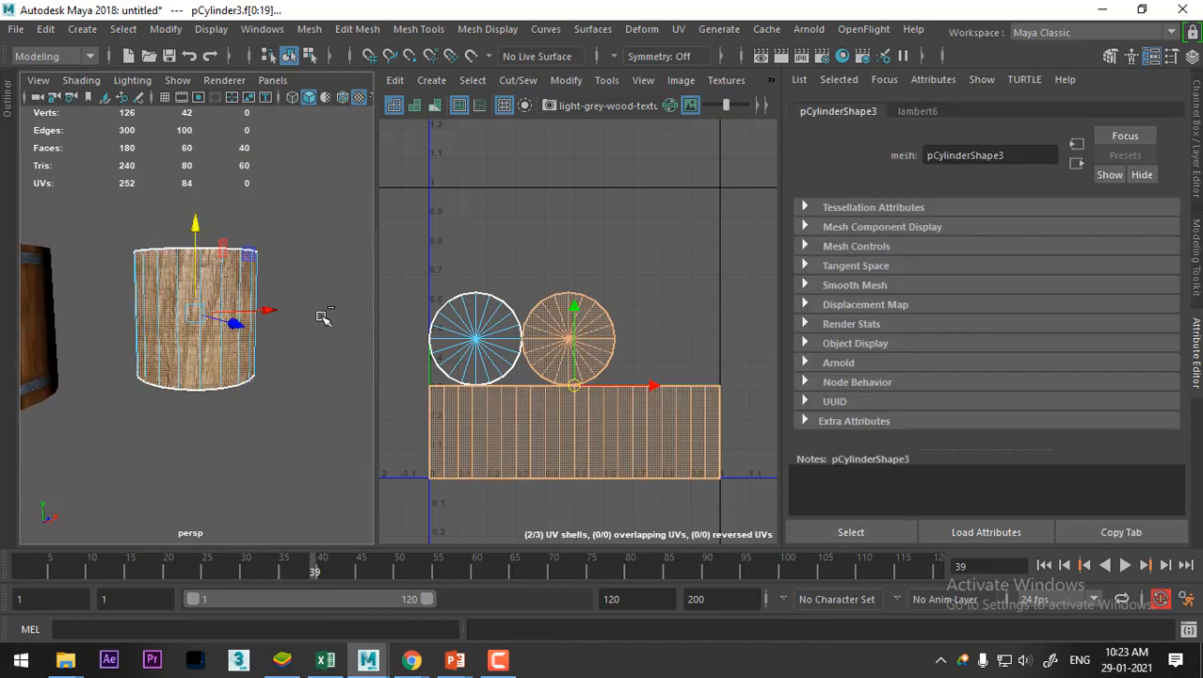
ctrl+drag(321, 326, 105, 414)
alt+drag(215, 373, 189, 415)
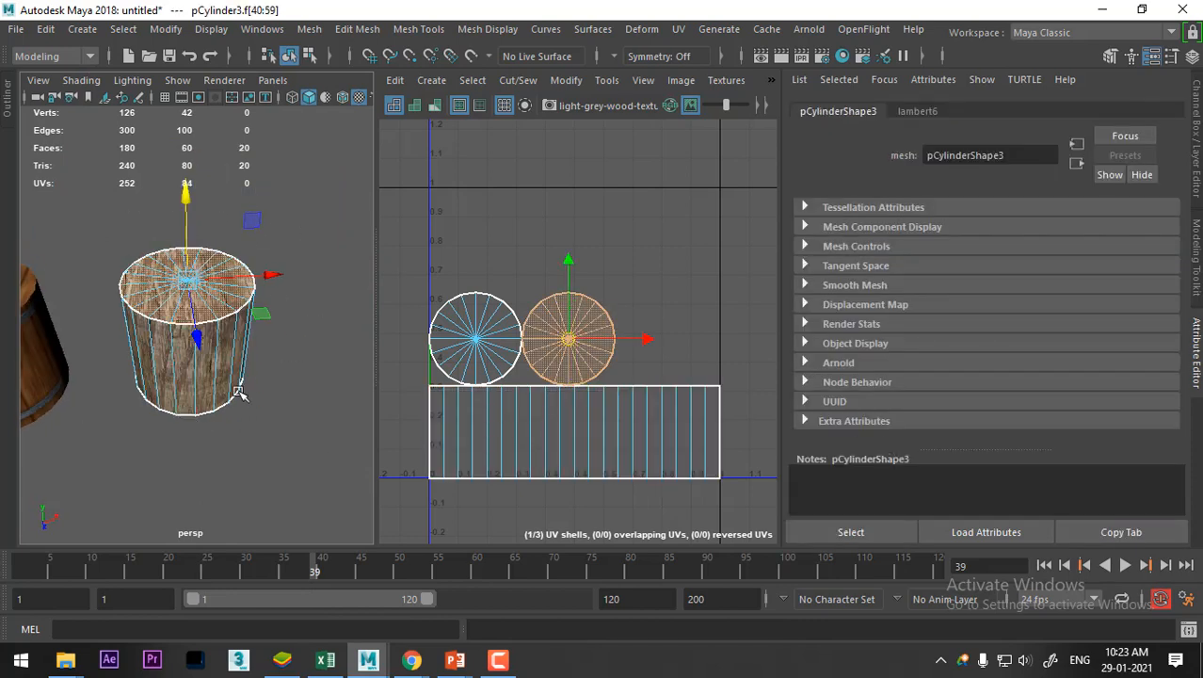
Assign a new Lambert material to the selected cap faces and connect a File texture to its Color
right_drag(197, 150, 372, 533)
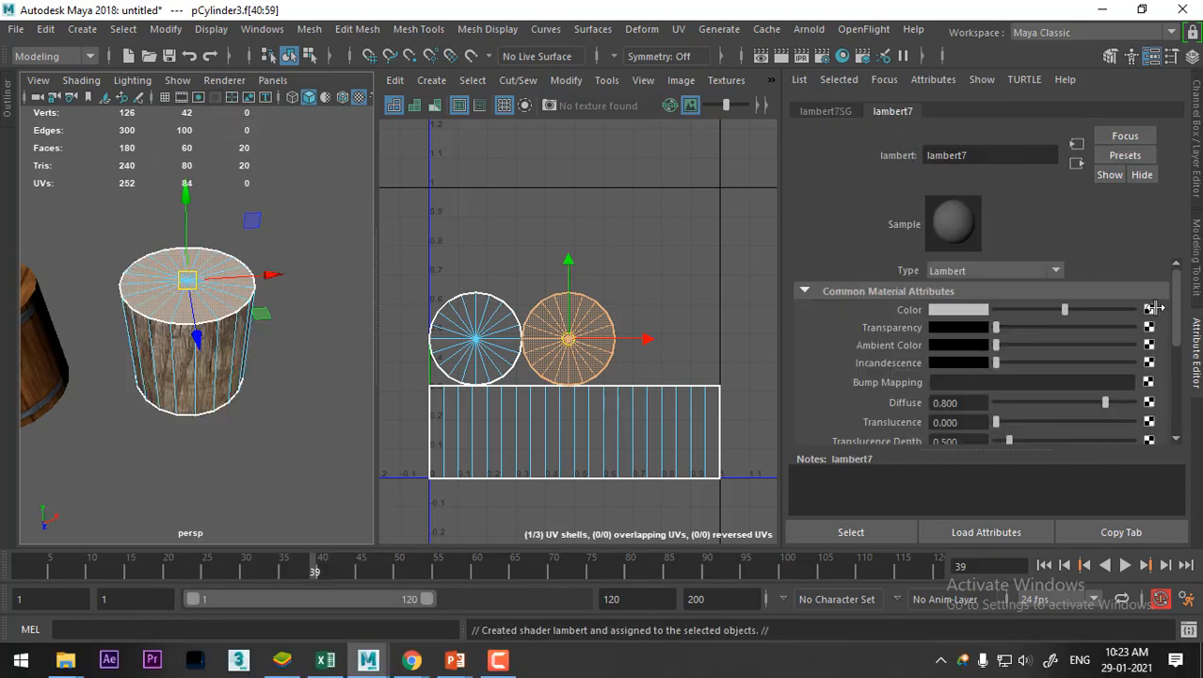
click(1150, 309)
click(563, 374)
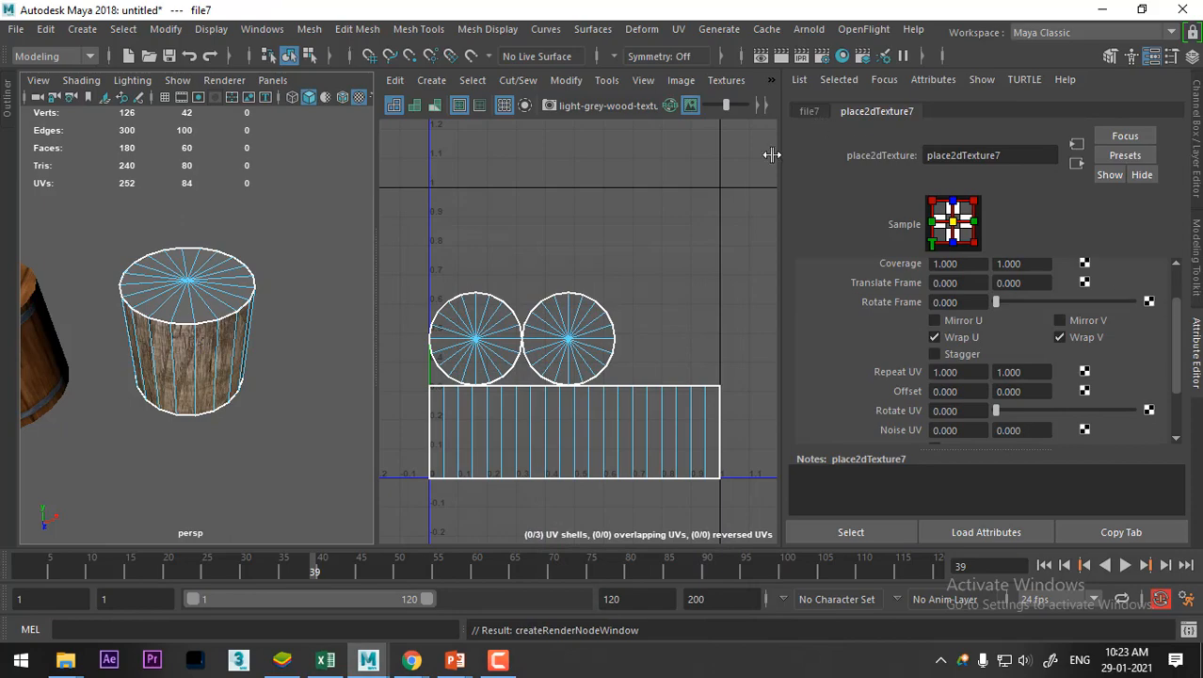
Load 2dRYMoF.jpg as the image of the cap material's file texture
click(809, 111)
click(1152, 351)
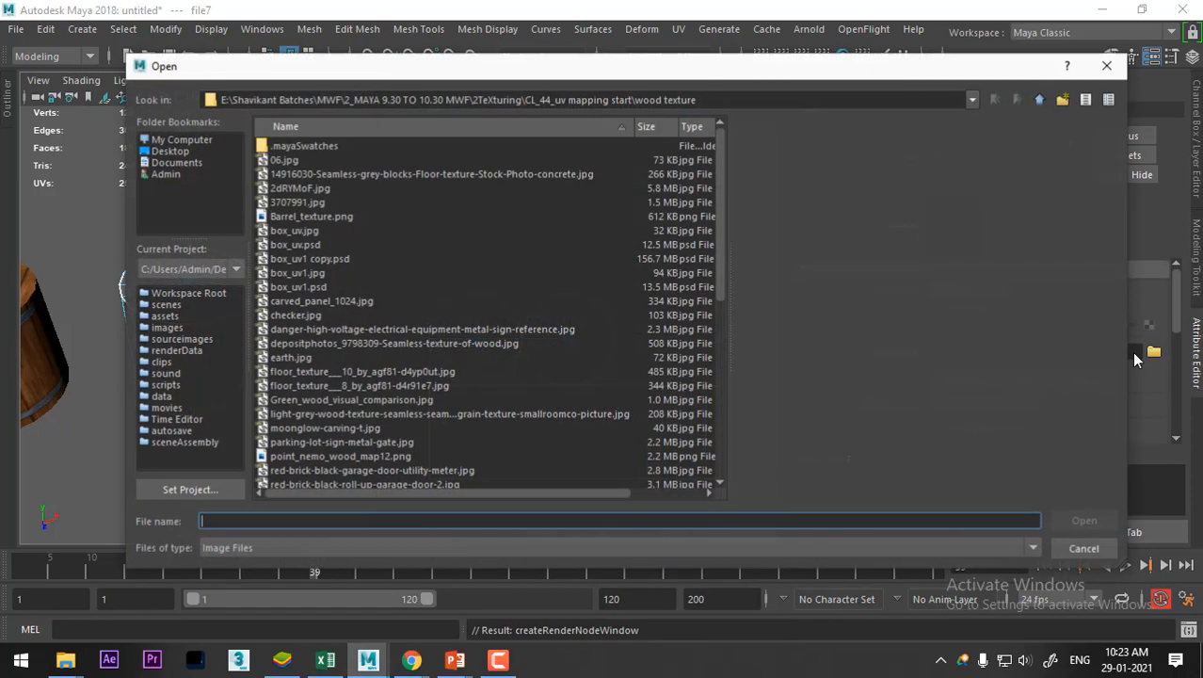
click(269, 162)
key(Down)
key(Down)
key(Down)
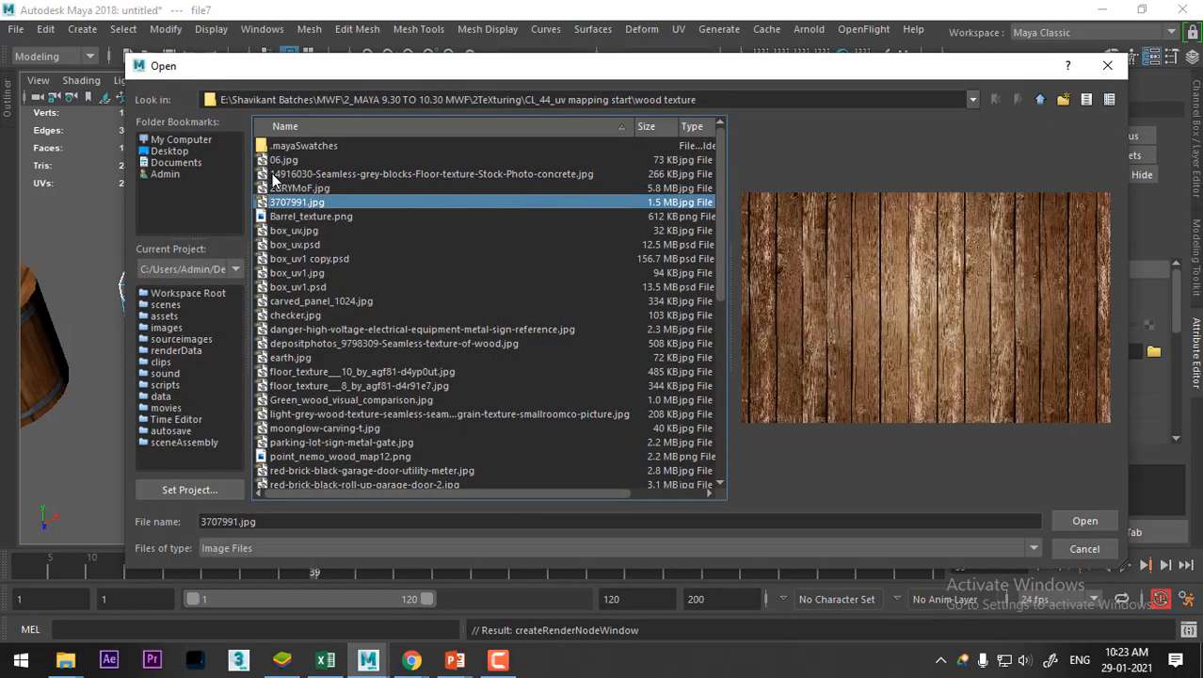
key(Up)
key(Return)
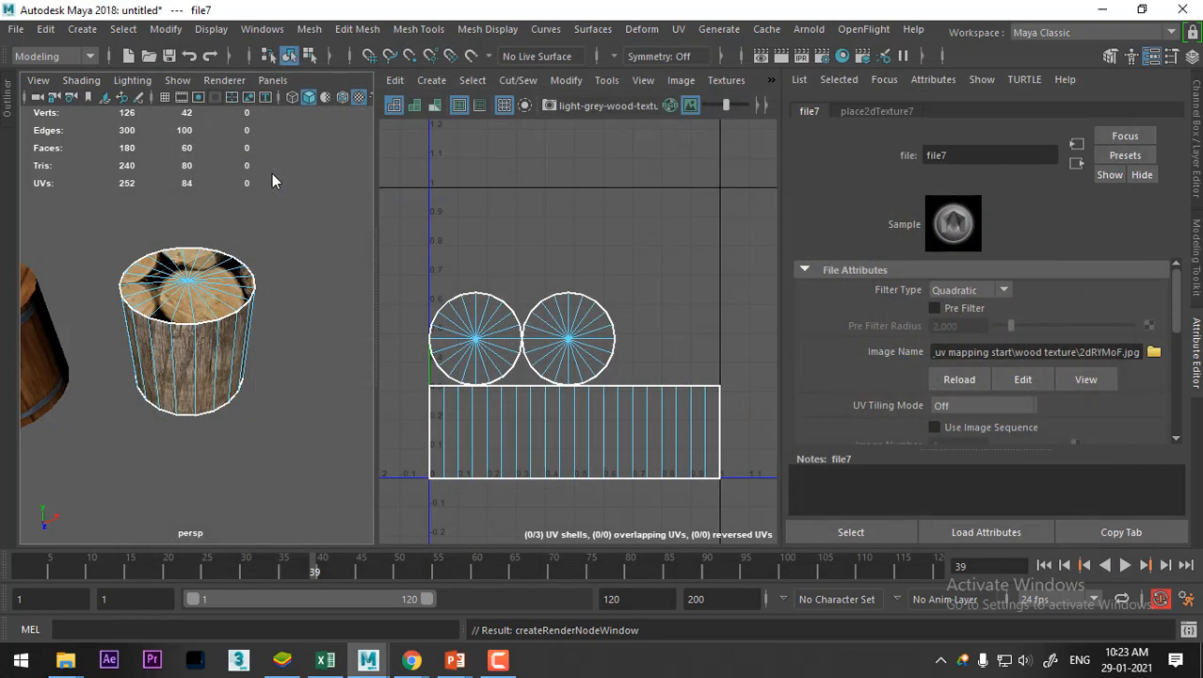
Select all UVs of the top cap's circular shell in the UV Editor
alt+drag(265, 372, 273, 405)
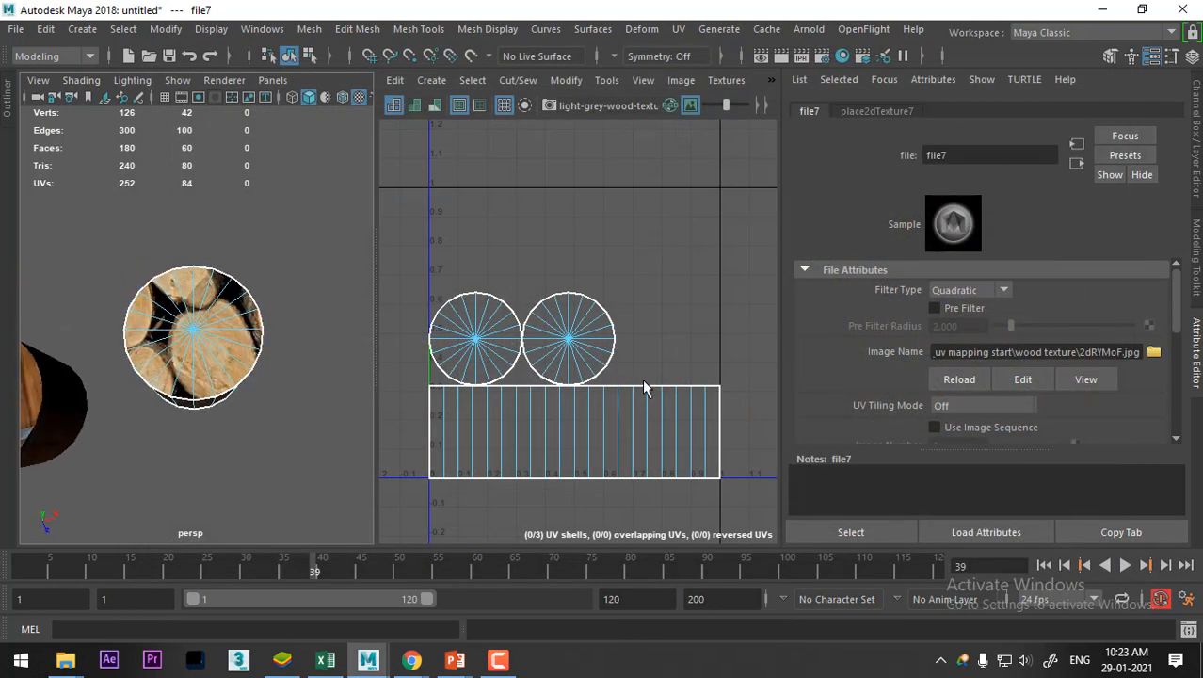
click(708, 298)
scroll(636, 300, up, 2)
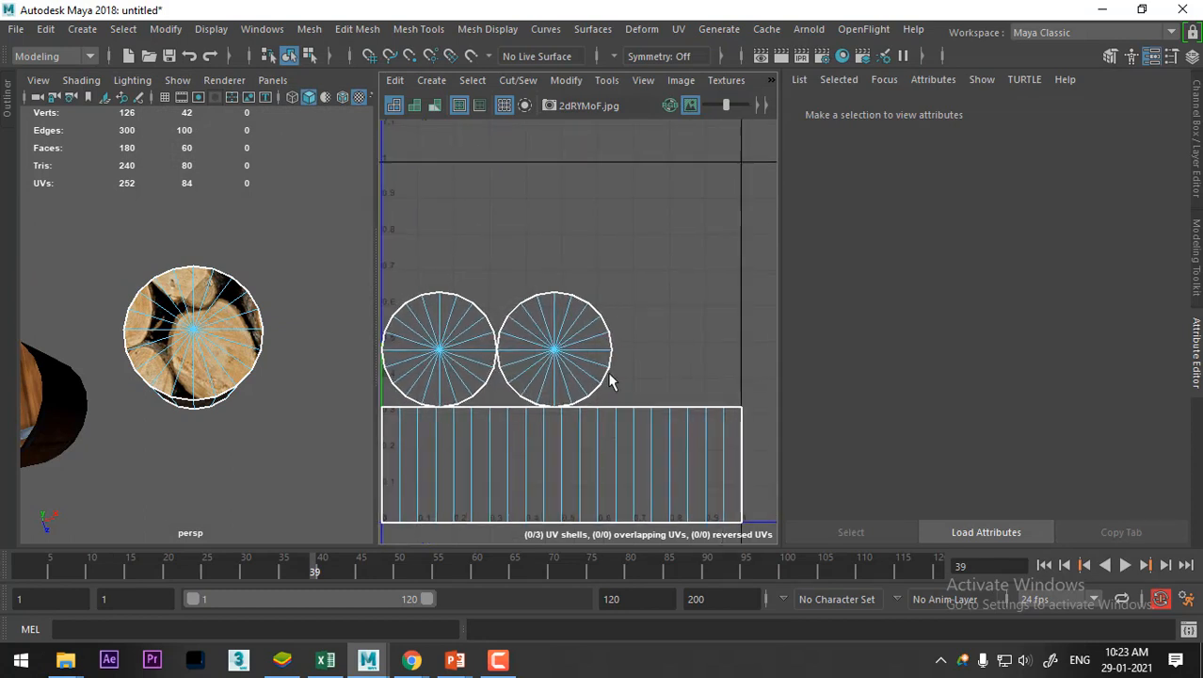
click(571, 314)
right_drag(571, 327, 589, 388)
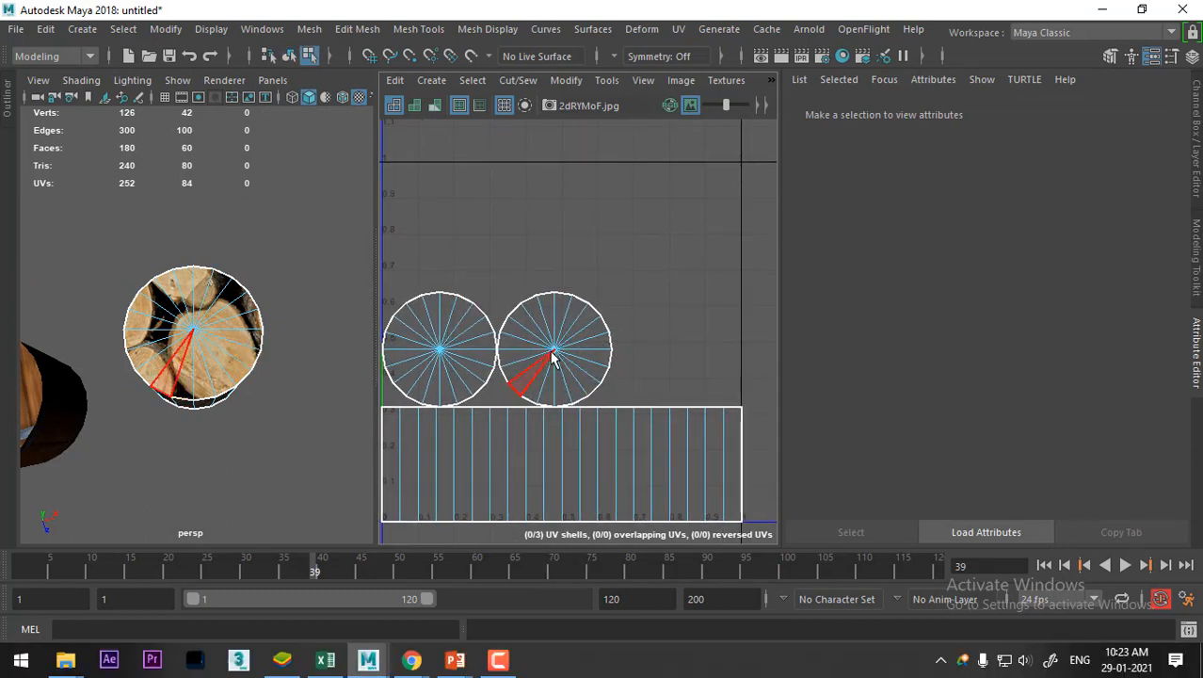
click(552, 356)
right_drag(599, 302, 644, 307)
drag(614, 307, 554, 339)
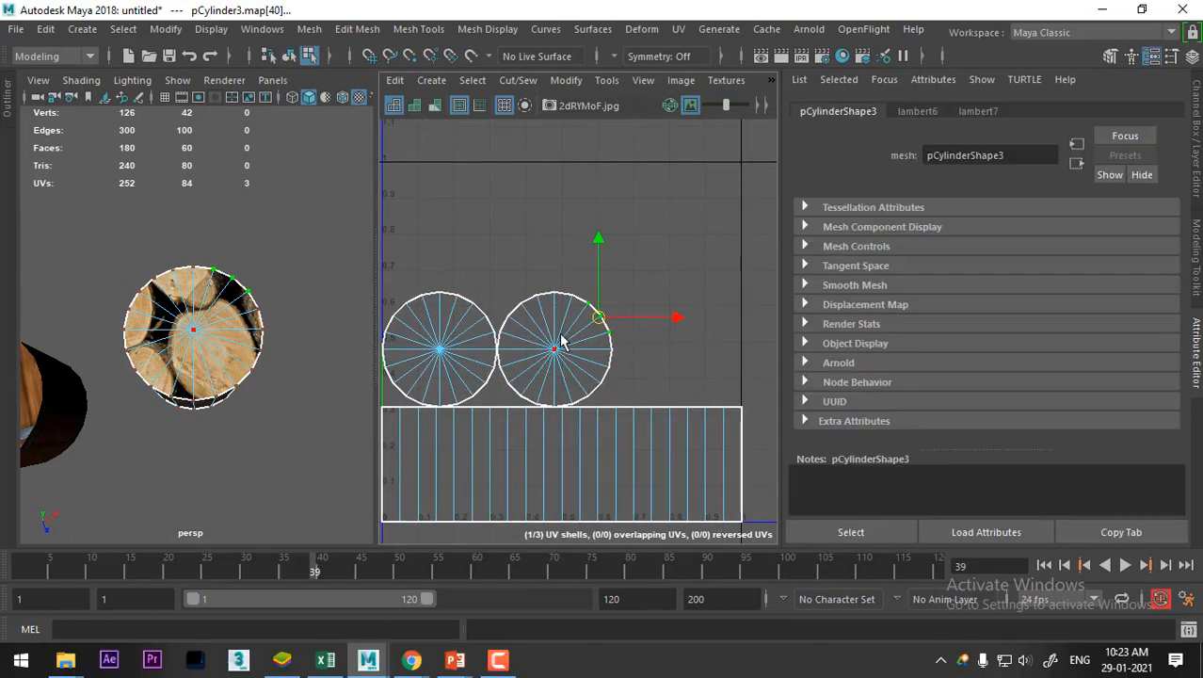
ctrl+right_drag(558, 330, 628, 358)
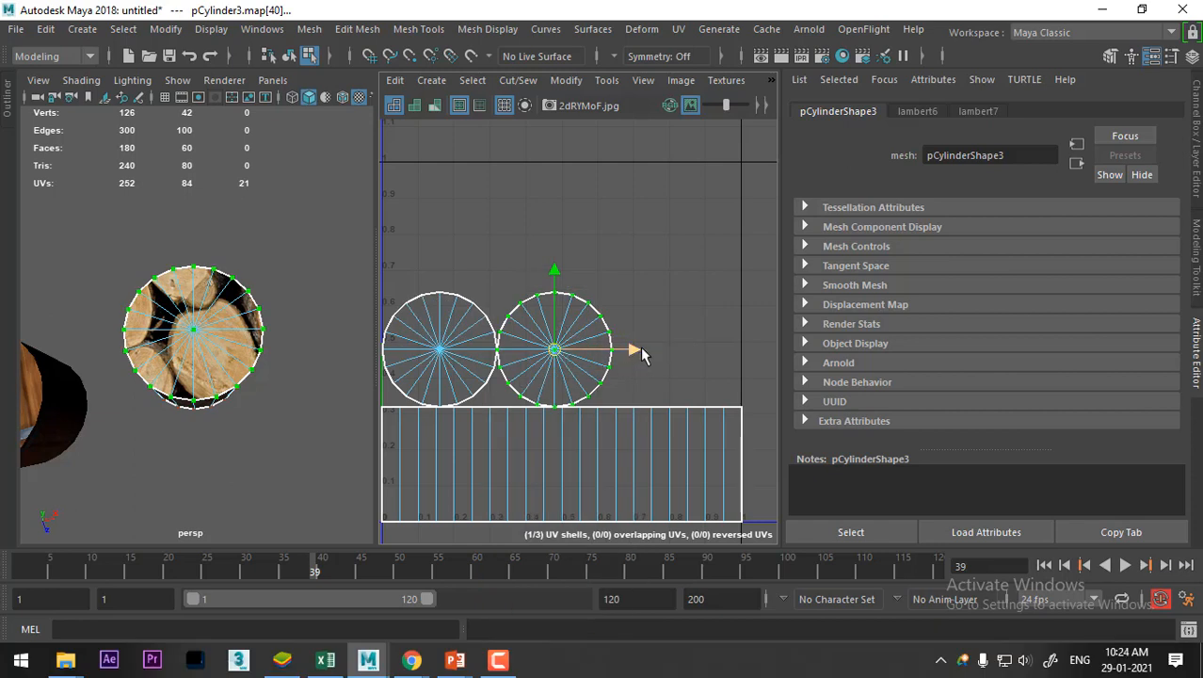
Move the cap's UV shell onto a single log end in the texture and scale it narrower along U
drag(636, 349, 739, 366)
drag(647, 269, 656, 292)
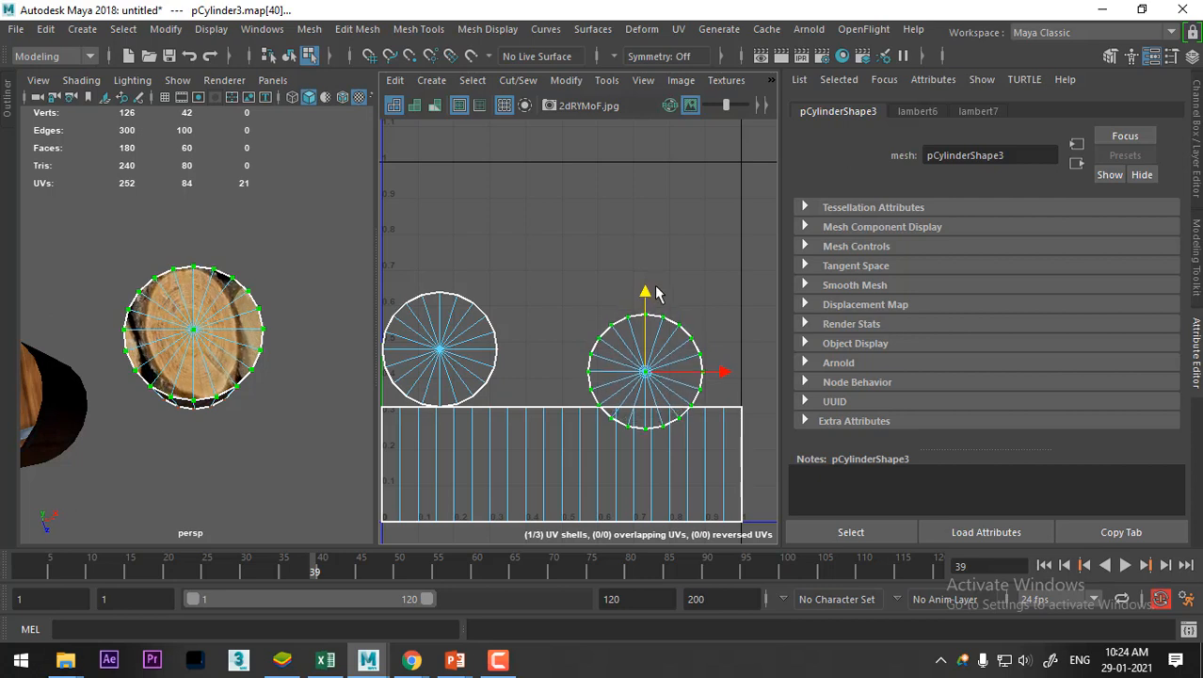
key(r)
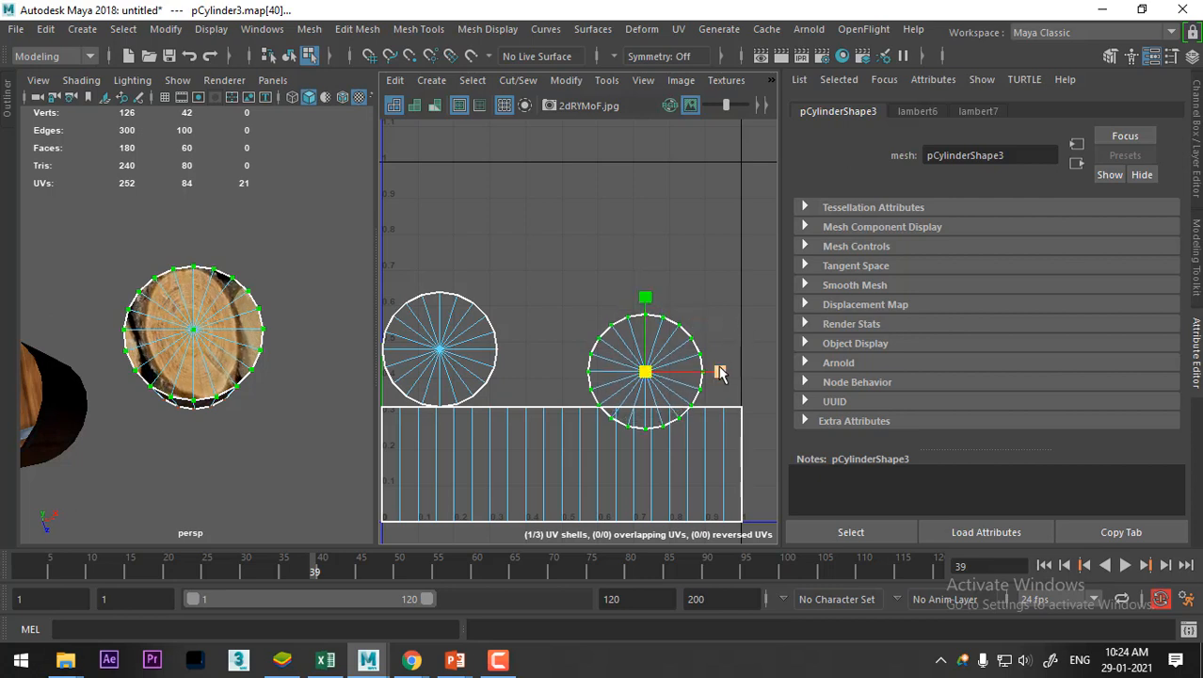
drag(722, 373, 695, 372)
alt+drag(203, 310, 216, 355)
alt+right_drag(216, 356, 224, 393)
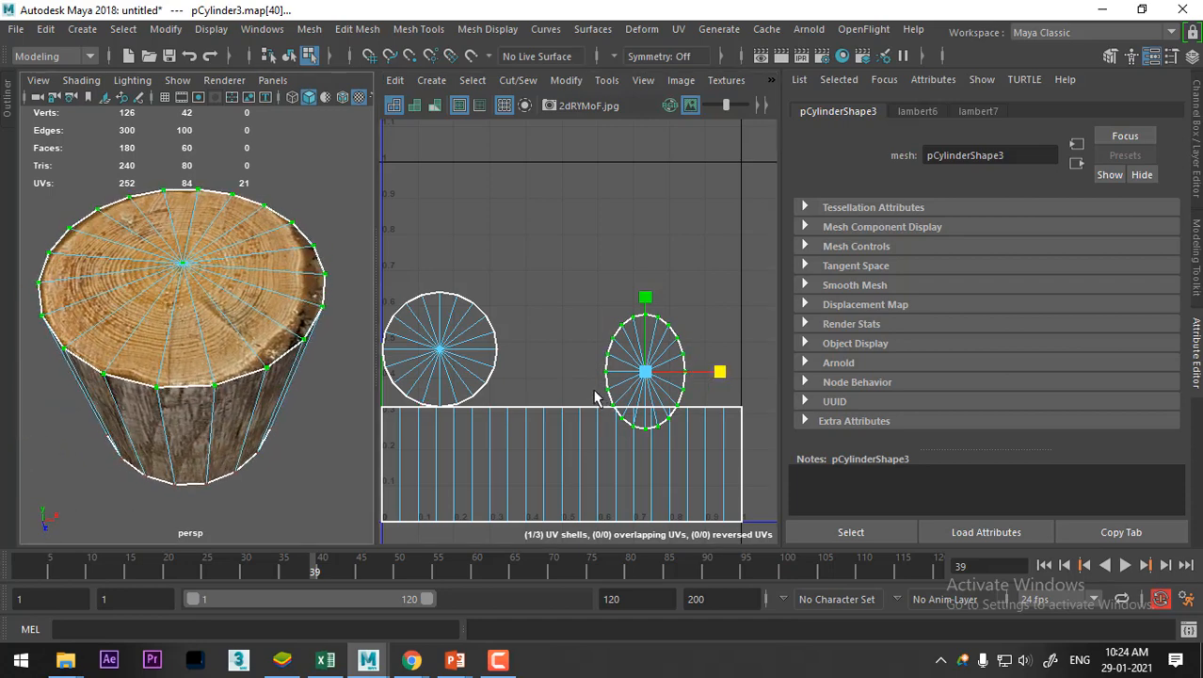
Fine-tune the cap's UV shell by nudging it slightly along U and scaling it taller along V
key(w)
drag(723, 373, 721, 373)
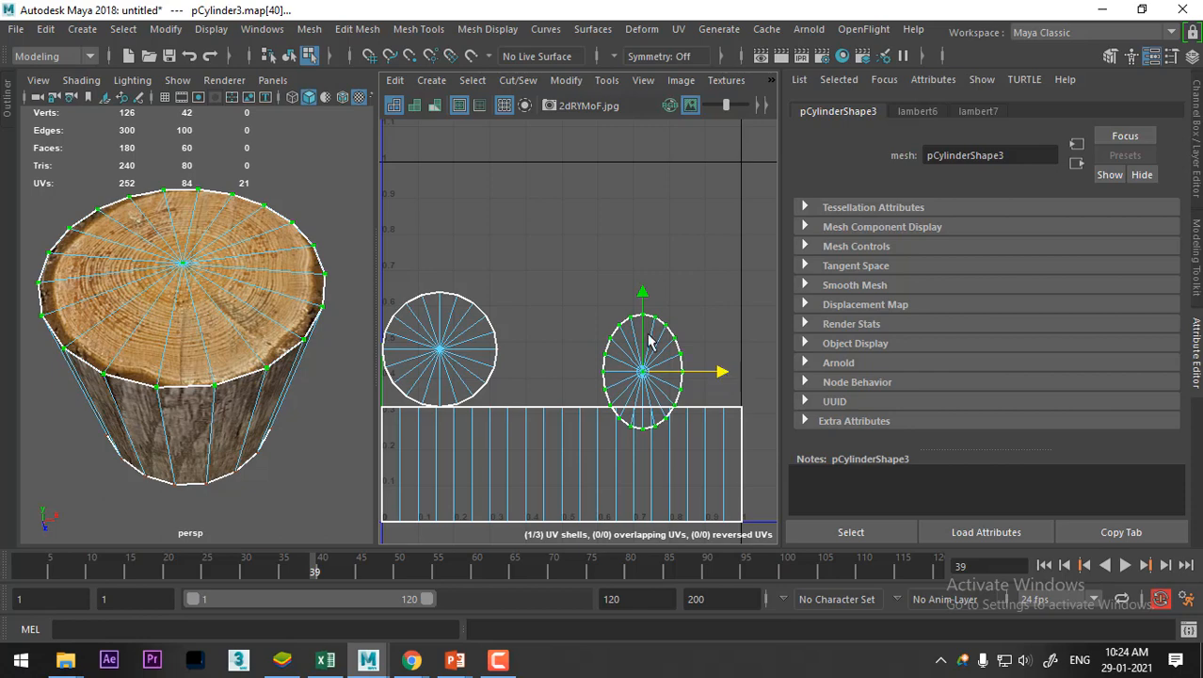
drag(640, 295, 644, 294)
key(r)
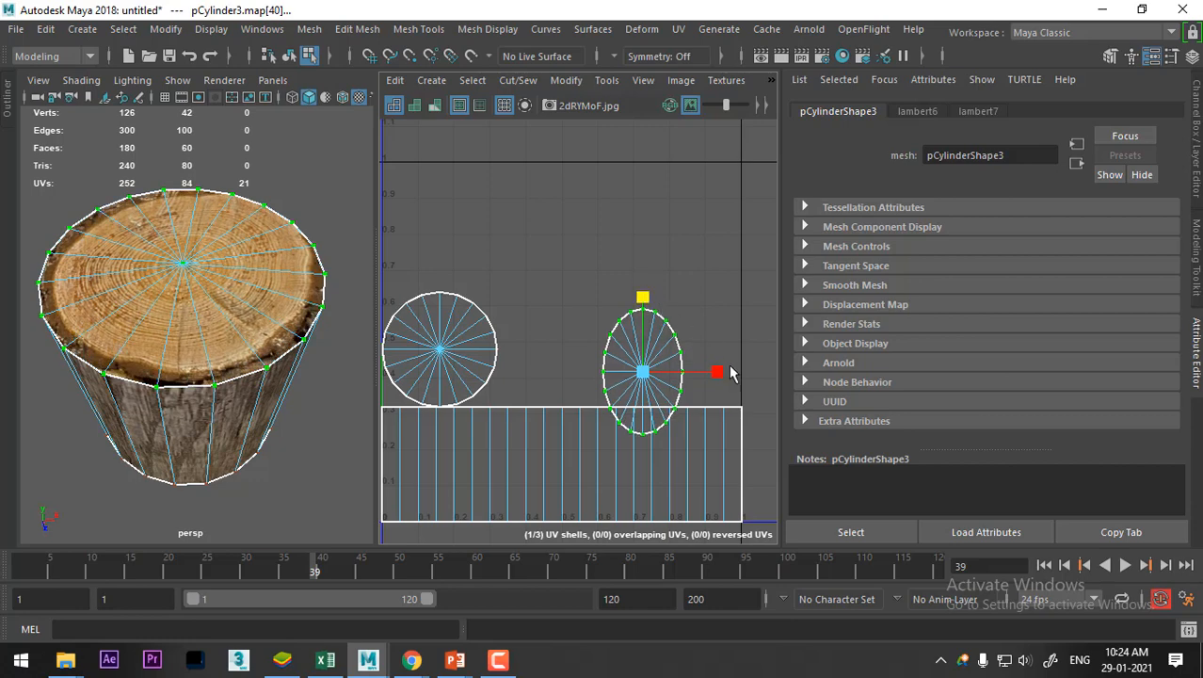
key(w)
drag(723, 377, 727, 379)
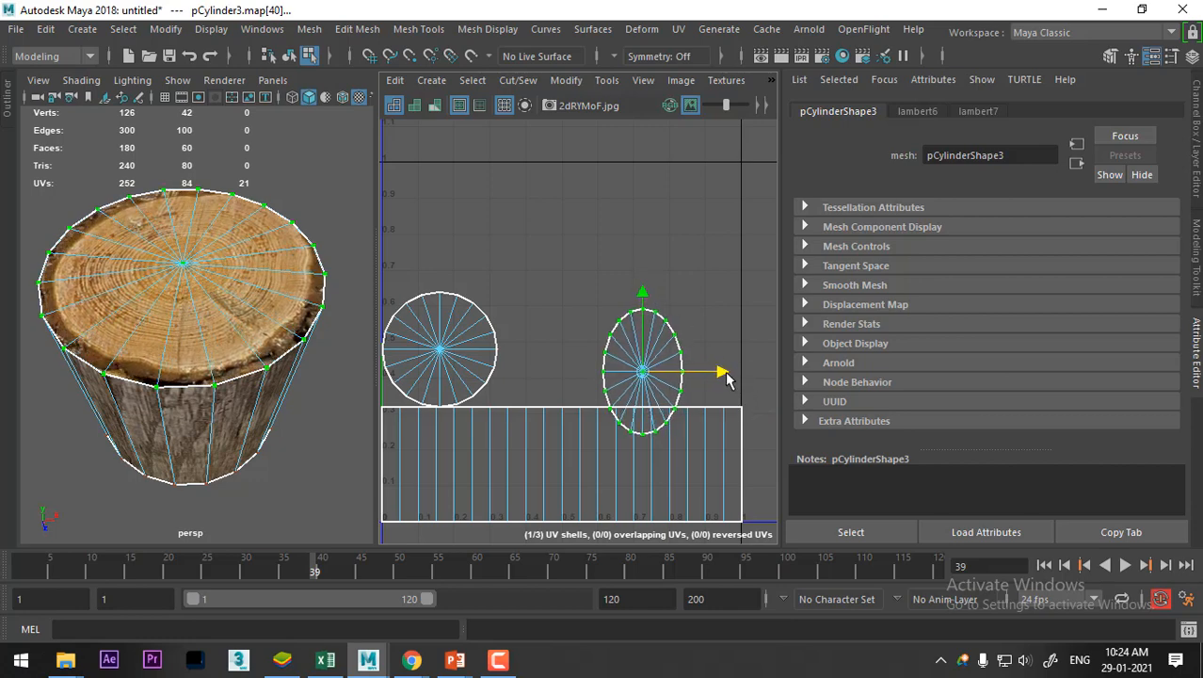
Nudge the cap's UV shell slightly along U and V until the log end in the texture sits centred on it
drag(642, 290, 644, 286)
drag(717, 369, 716, 366)
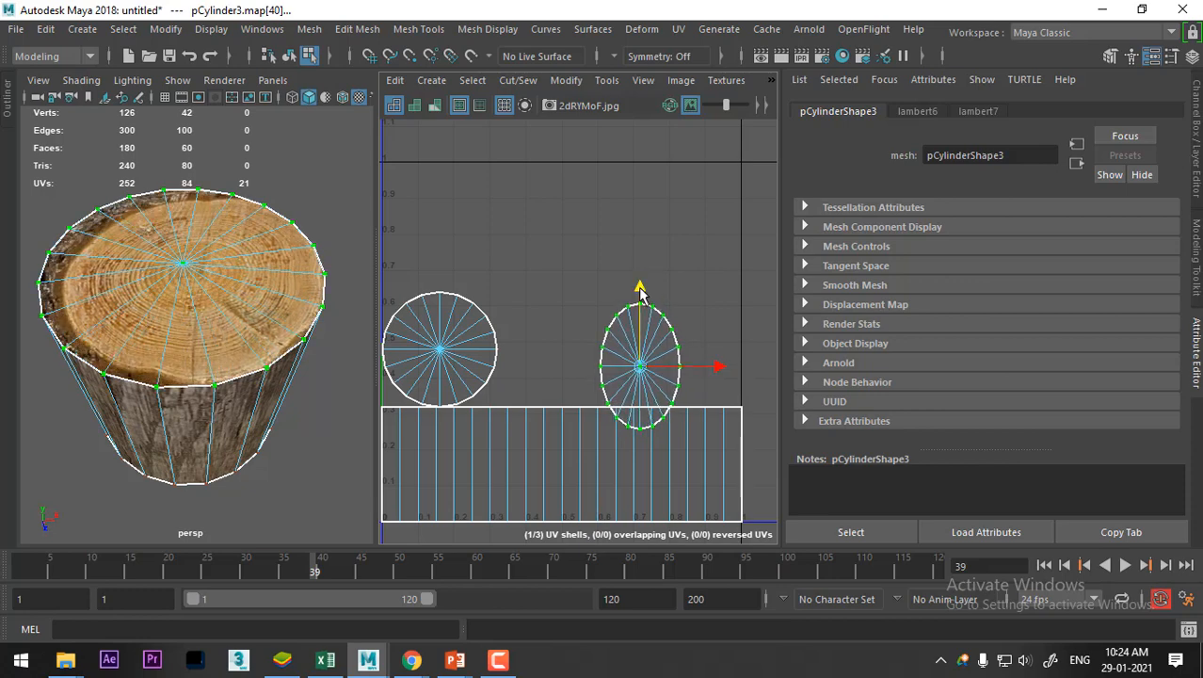
drag(639, 288, 639, 296)
drag(720, 368, 717, 371)
drag(640, 290, 640, 293)
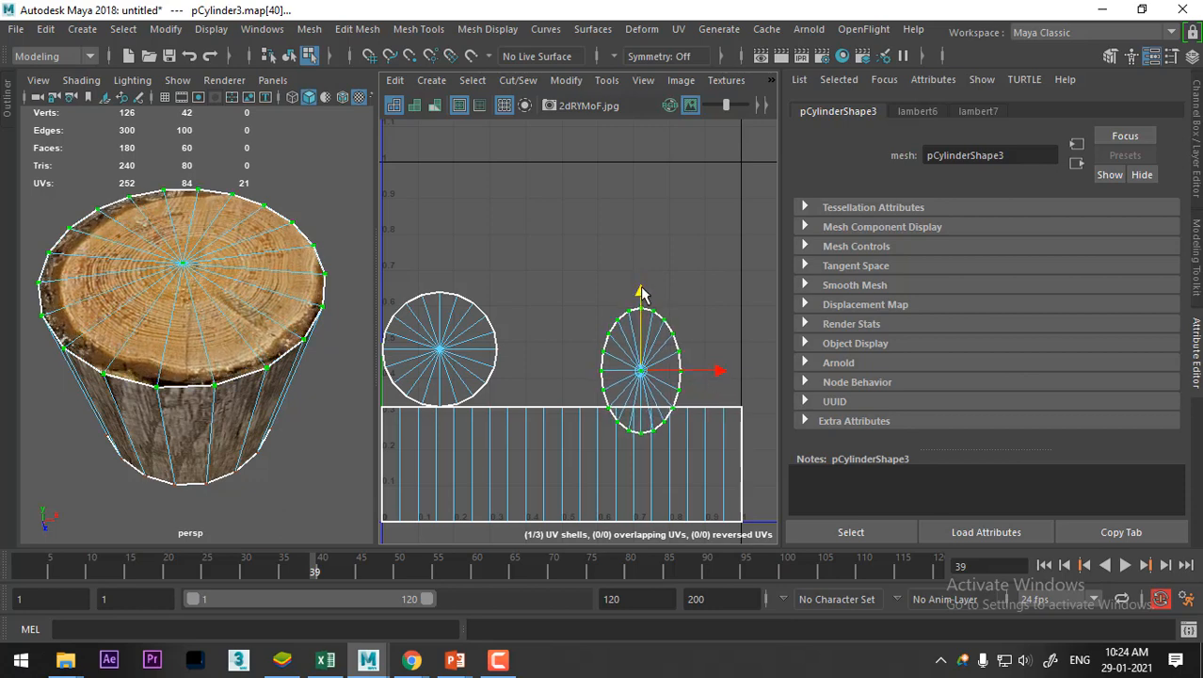
drag(719, 367, 721, 368)
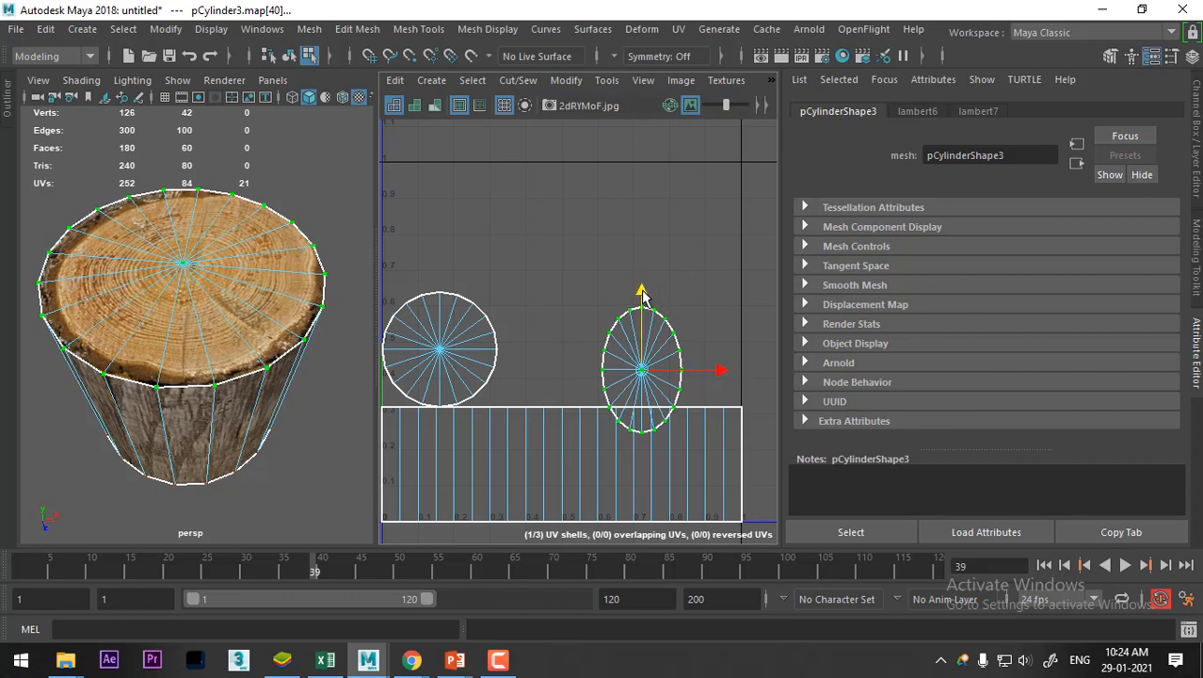
Return the log to object mode, deselect it and check the textured cap from a wider view
right_click(204, 330)
right_drag(261, 249, 303, 130)
click(340, 155)
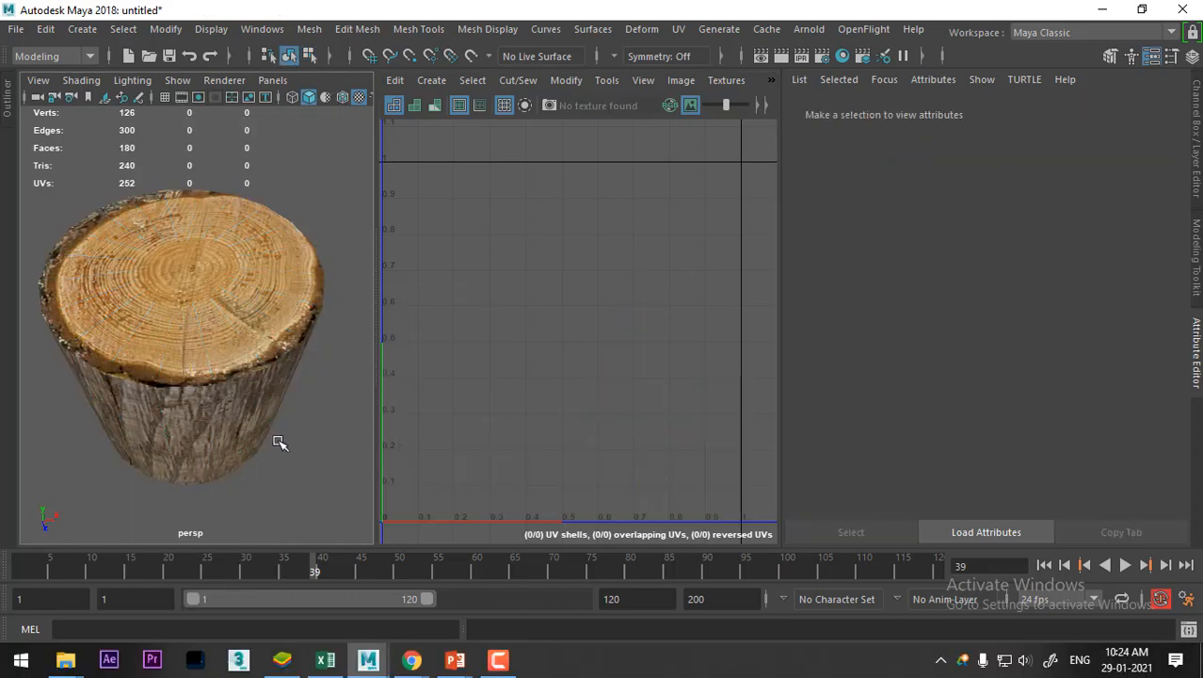
scroll(273, 438, down, 8)
alt+drag(229, 407, 255, 425)
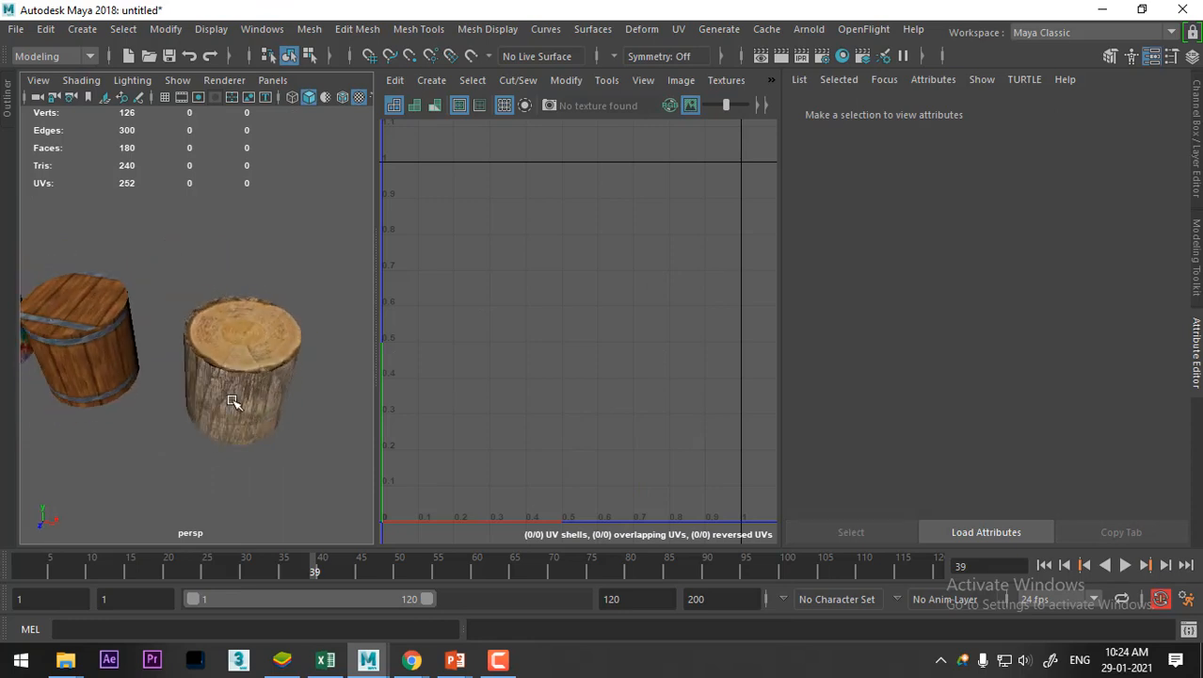
Select the log and display its transform attributes in the Channel Box
click(233, 403)
scroll(248, 377, up, 2)
click(1191, 57)
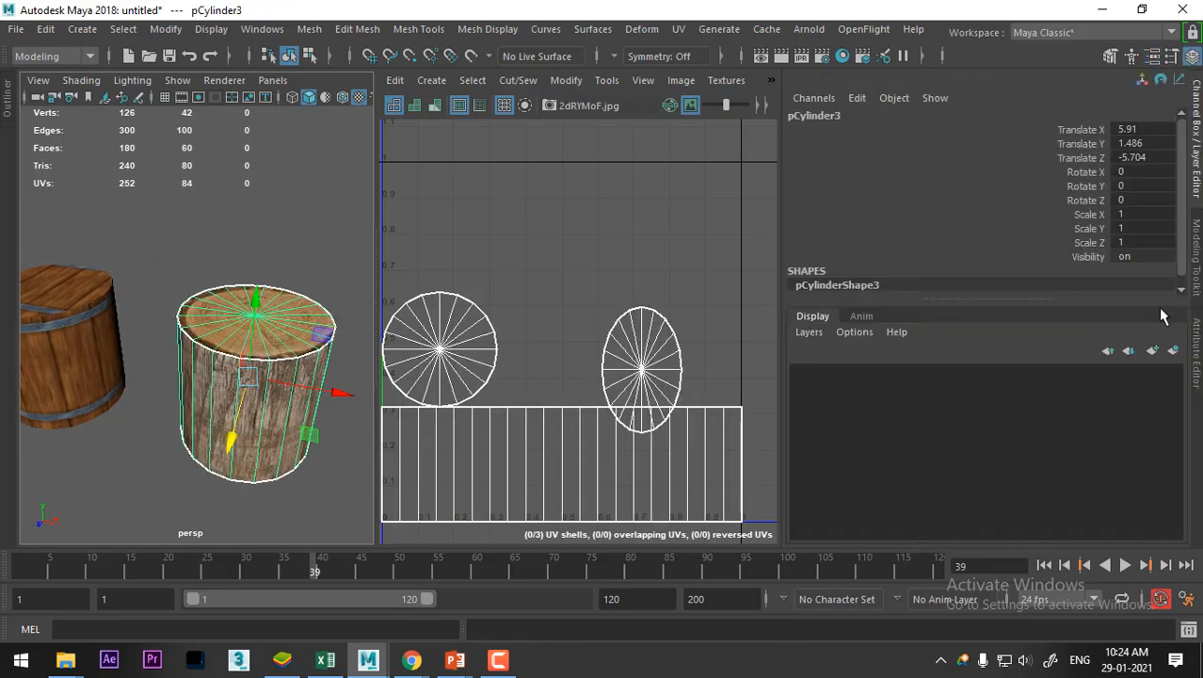
scroll(893, 218, down, 1)
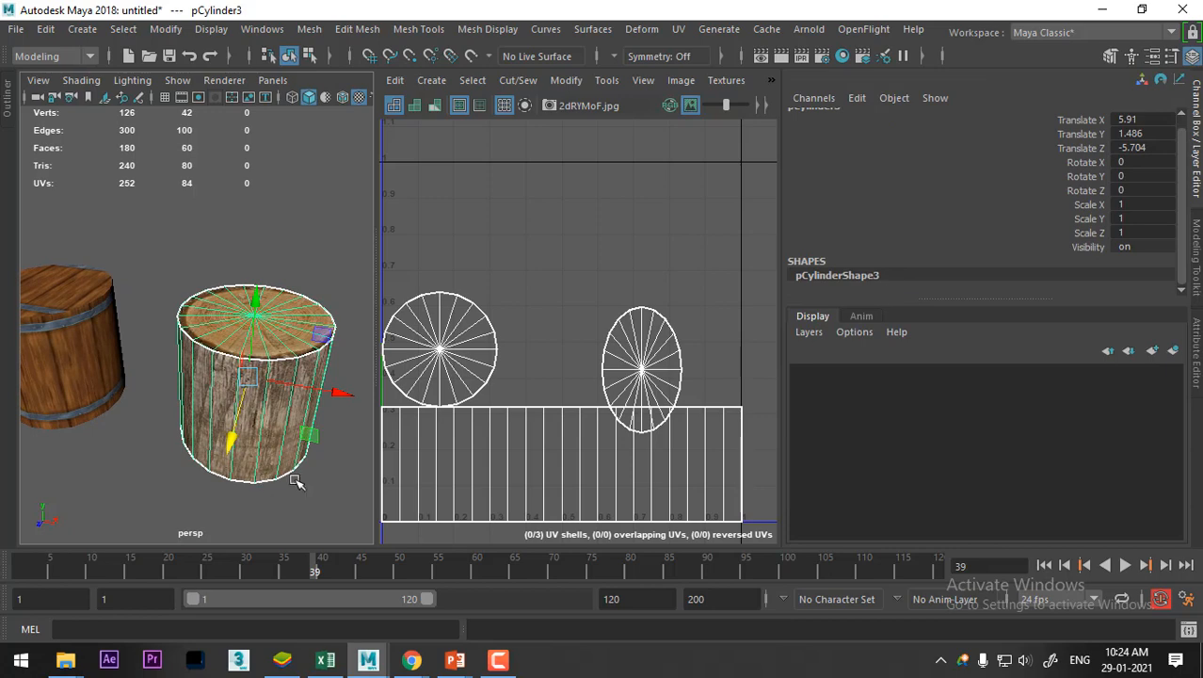
Insert three horizontal edge loops around the side of the log, spaced across its height
click(290, 476)
click(245, 422)
alt+drag(245, 422, 213, 357)
alt+right_drag(213, 368, 154, 345)
alt+drag(155, 346, 233, 357)
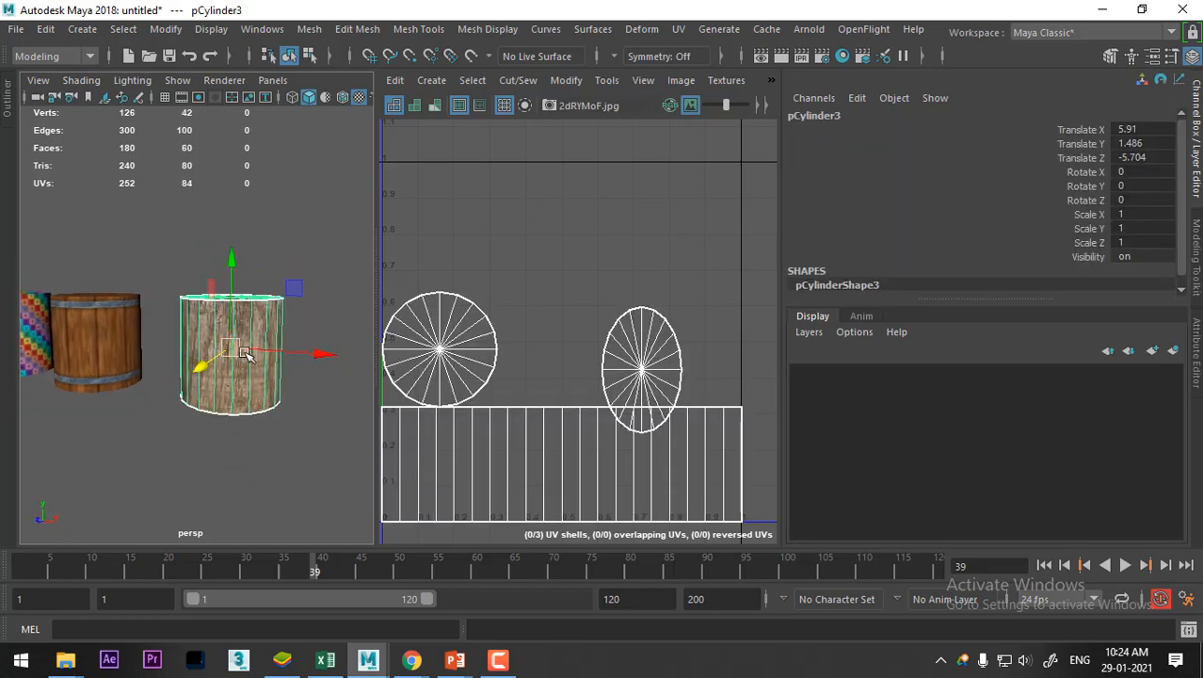
key(ctrl+space)
alt+middle_drag(403, 299, 413, 249)
alt+right_drag(412, 250, 456, 6)
click(385, 326)
shift+right_drag(474, 218, 222, 282)
alt+right_drag(390, 402, 423, 380)
click(423, 380)
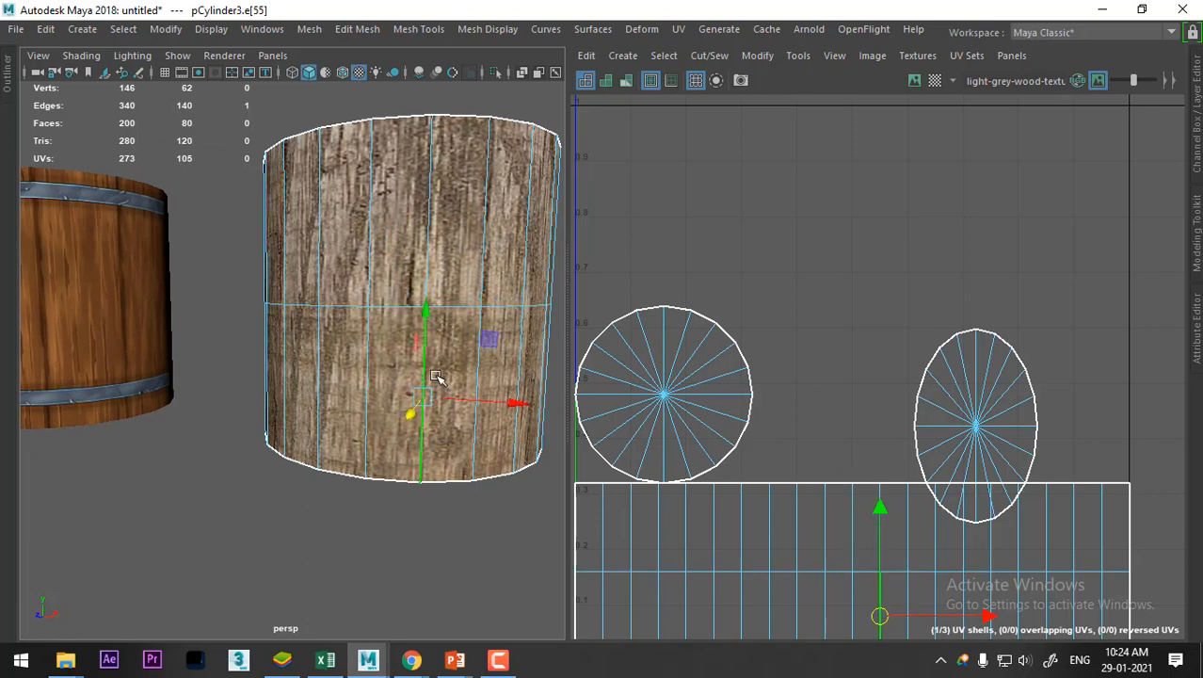
key(g)
click(430, 222)
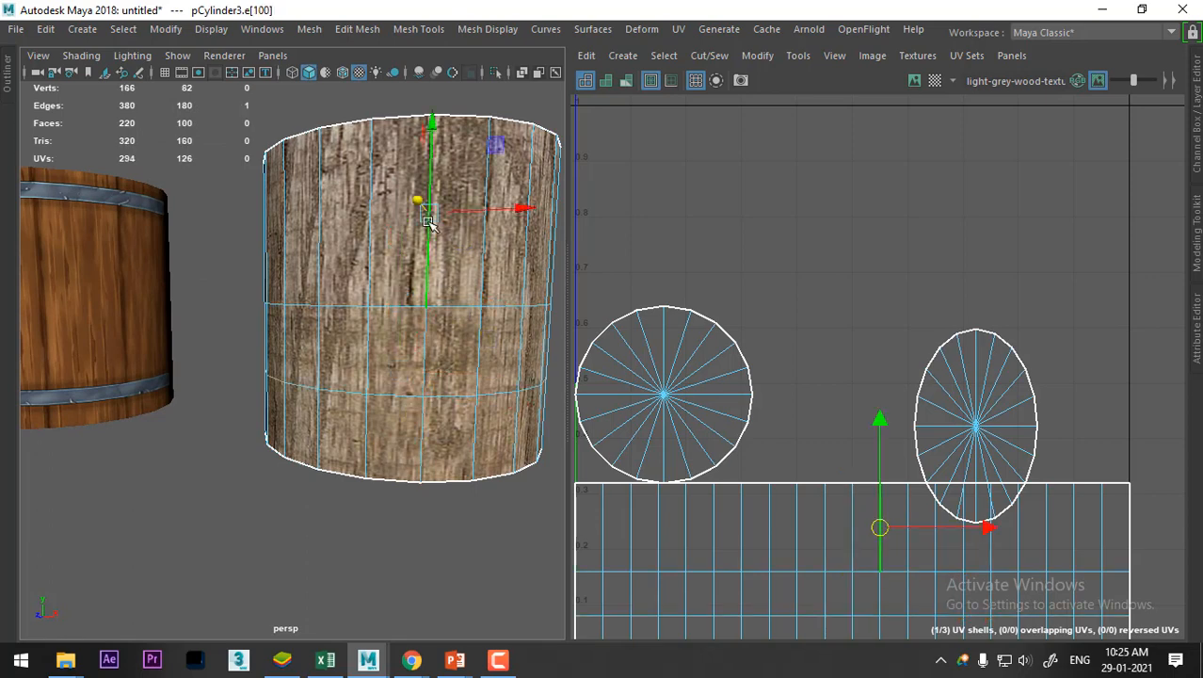
key(g)
Scale the log's middle edge loop slightly inward and its lower edge loop outward
alt+drag(393, 357, 442, 396)
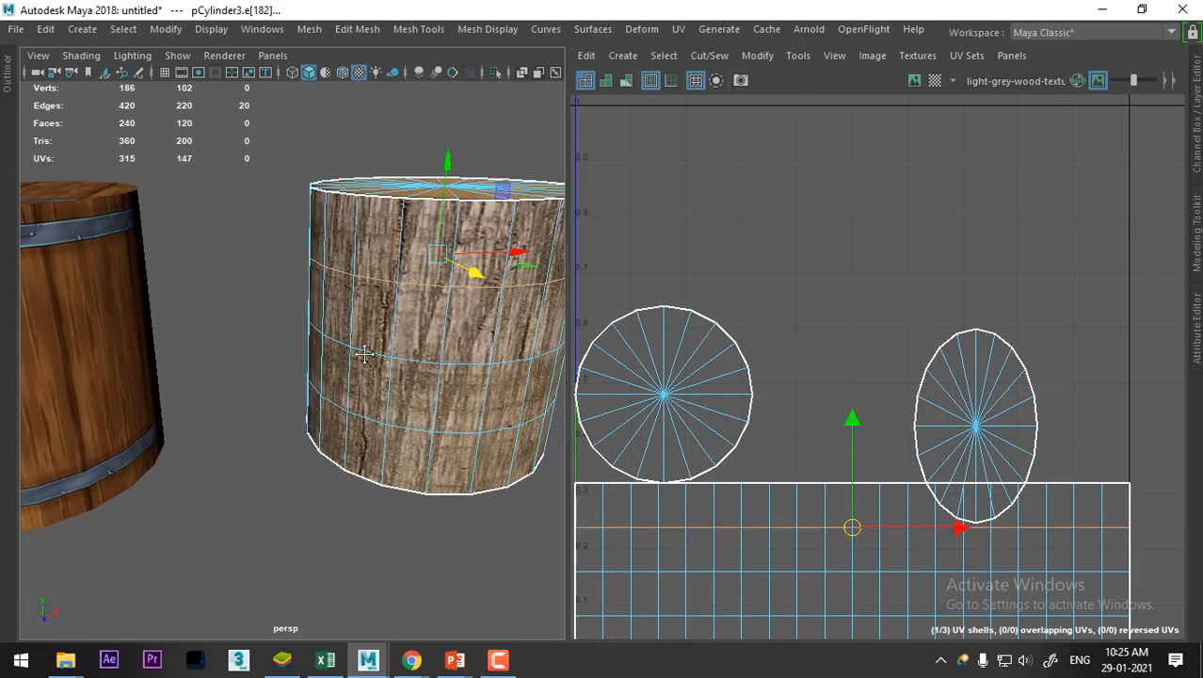
alt+middle_drag(423, 386, 304, 325)
alt+drag(304, 324, 356, 305)
double_click(374, 283)
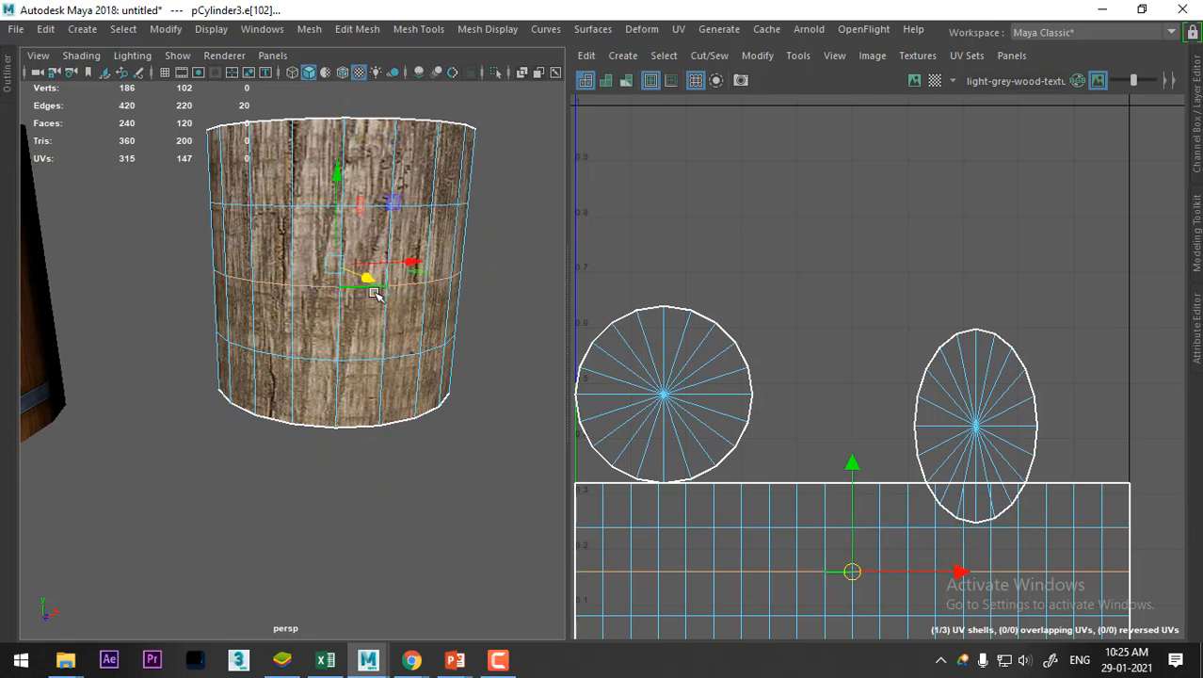
key(r)
drag(335, 269, 334, 263)
double_click(337, 203)
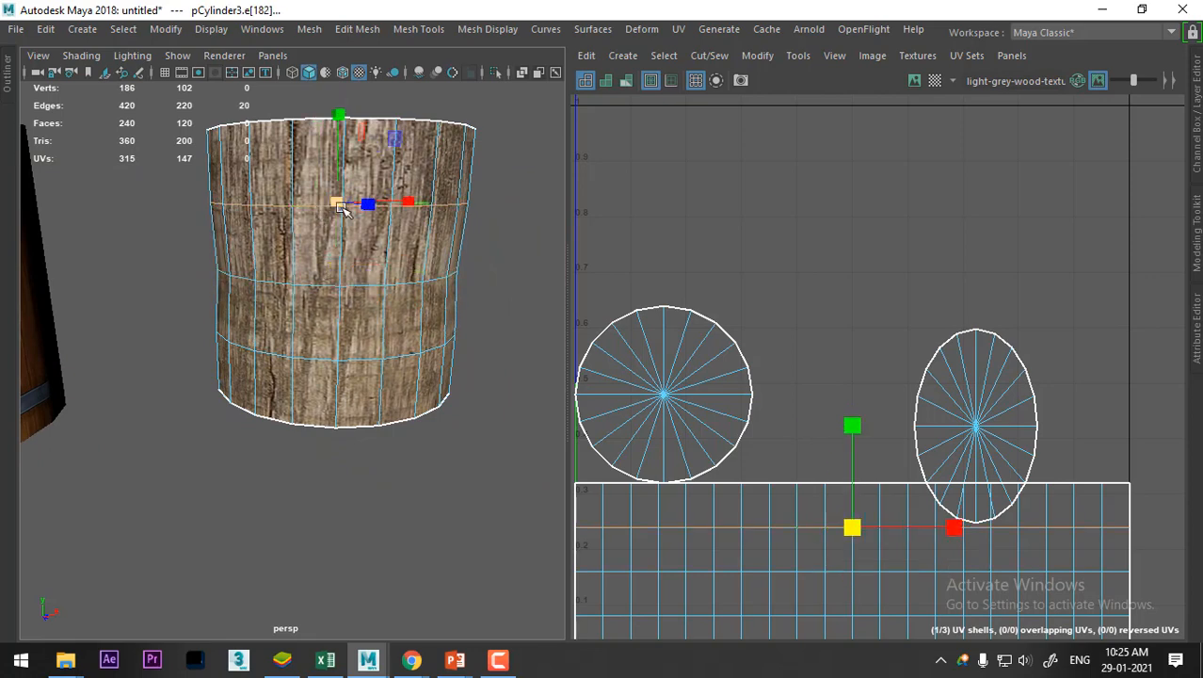
double_click(337, 347)
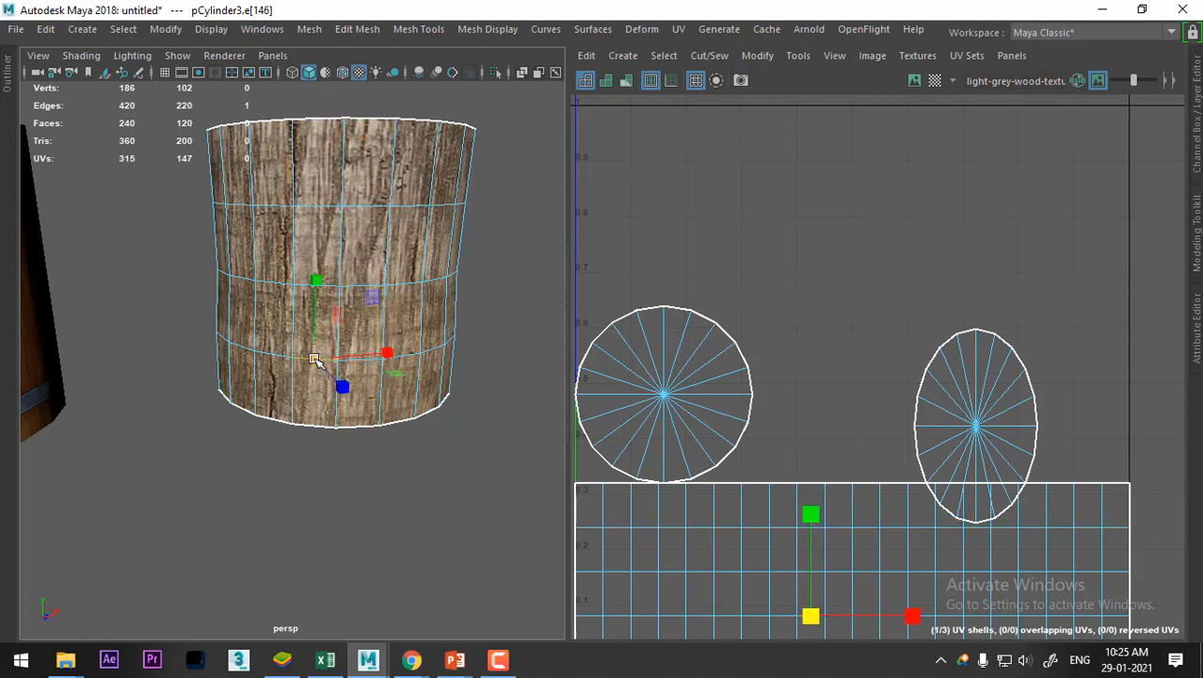
drag(335, 326, 345, 334)
Return the log to object mode and deselect it to check its reshaped profile
right_drag(366, 174, 461, 121)
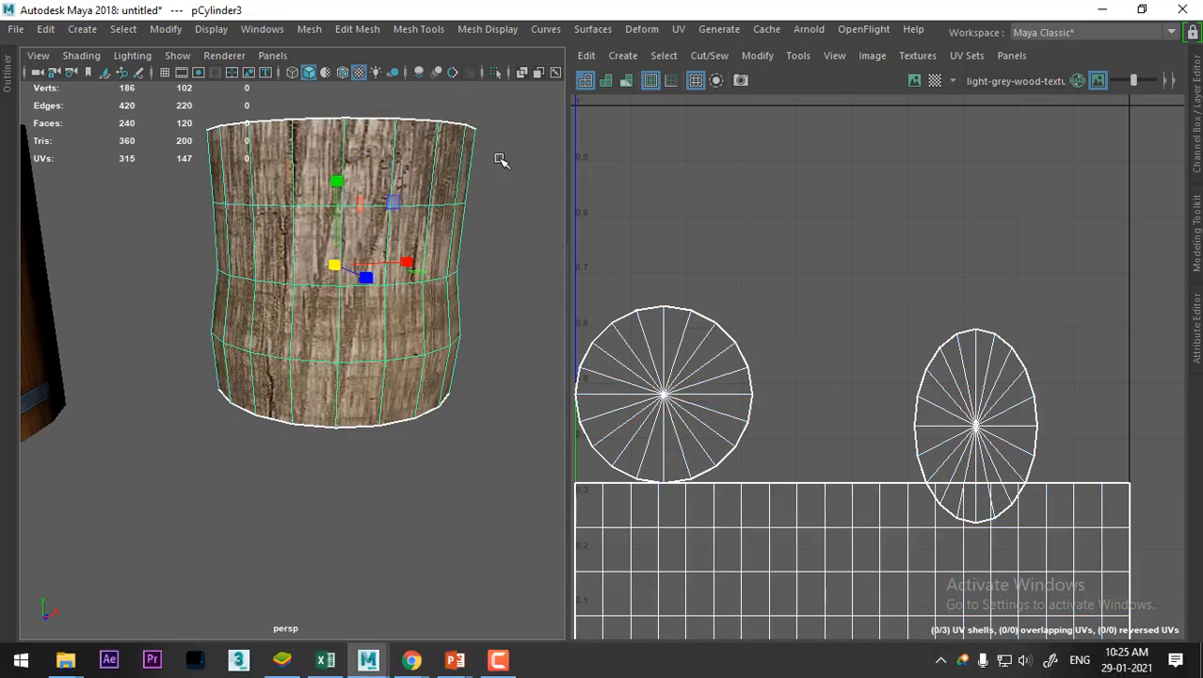
click(499, 158)
scroll(433, 403, down, 5)
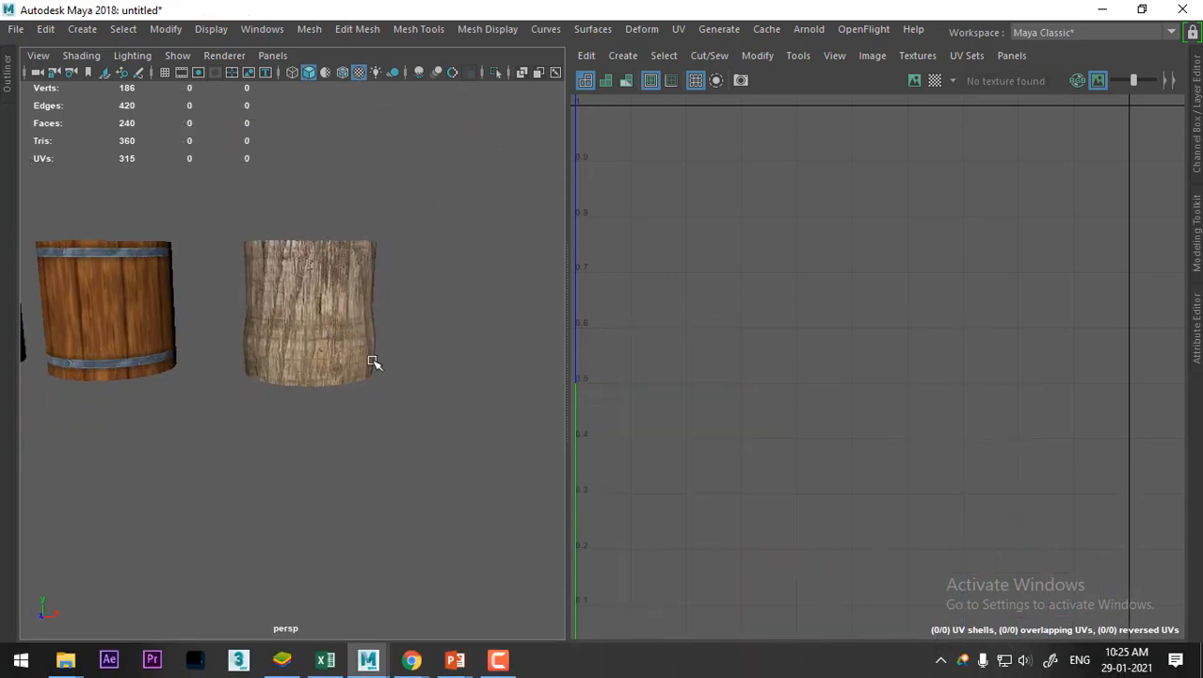
click(356, 345)
scroll(418, 414, up, 2)
click(408, 444)
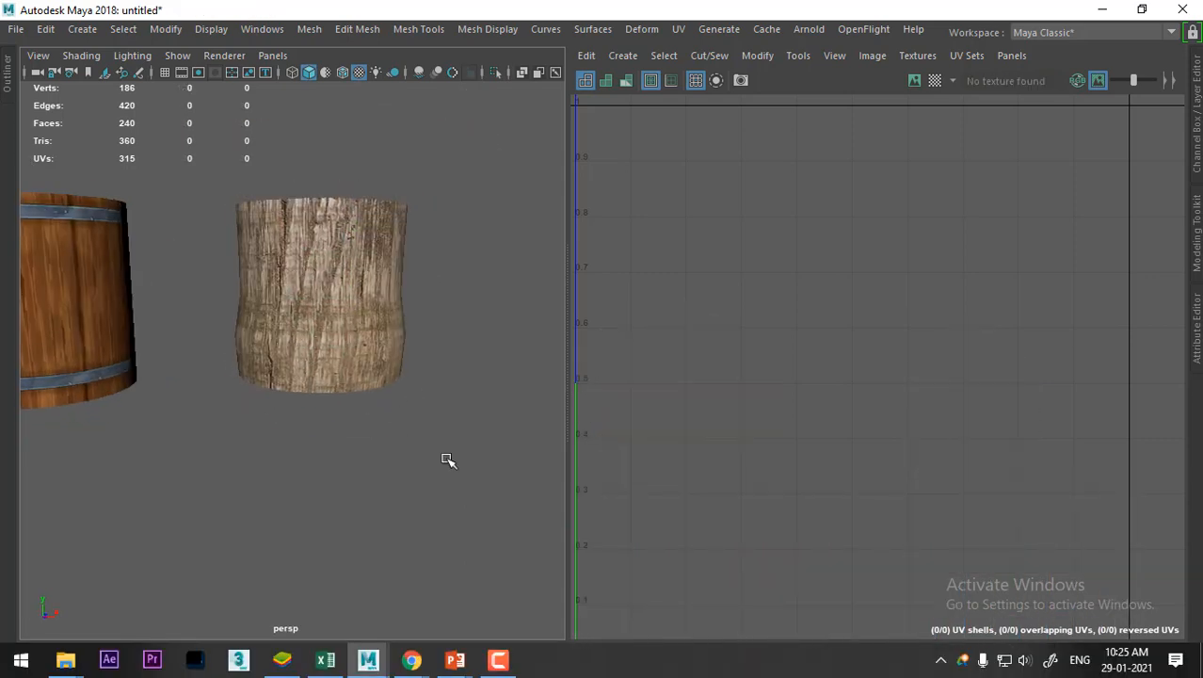
Select the log's bottom ring of vertices and scale it slightly outward to widen the base
scroll(344, 401, down, 5)
alt+drag(345, 401, 319, 442)
click(387, 331)
scroll(446, 318, up, 2)
right_drag(475, 211, 424, 188)
alt+drag(496, 382, 236, 421)
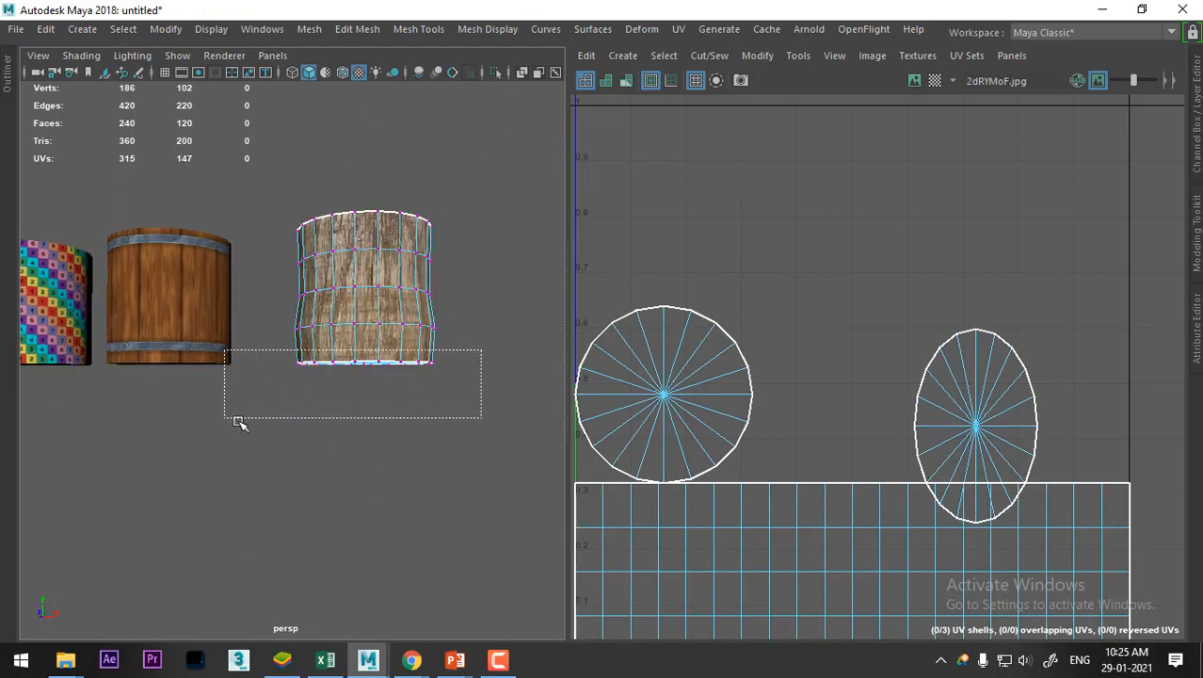
alt+drag(349, 361, 359, 419)
Leave vertex mode, deselect everything and examine the finished log and the barrel beside it from several angles
right_drag(396, 259, 489, 126)
click(494, 426)
alt+drag(495, 427, 501, 429)
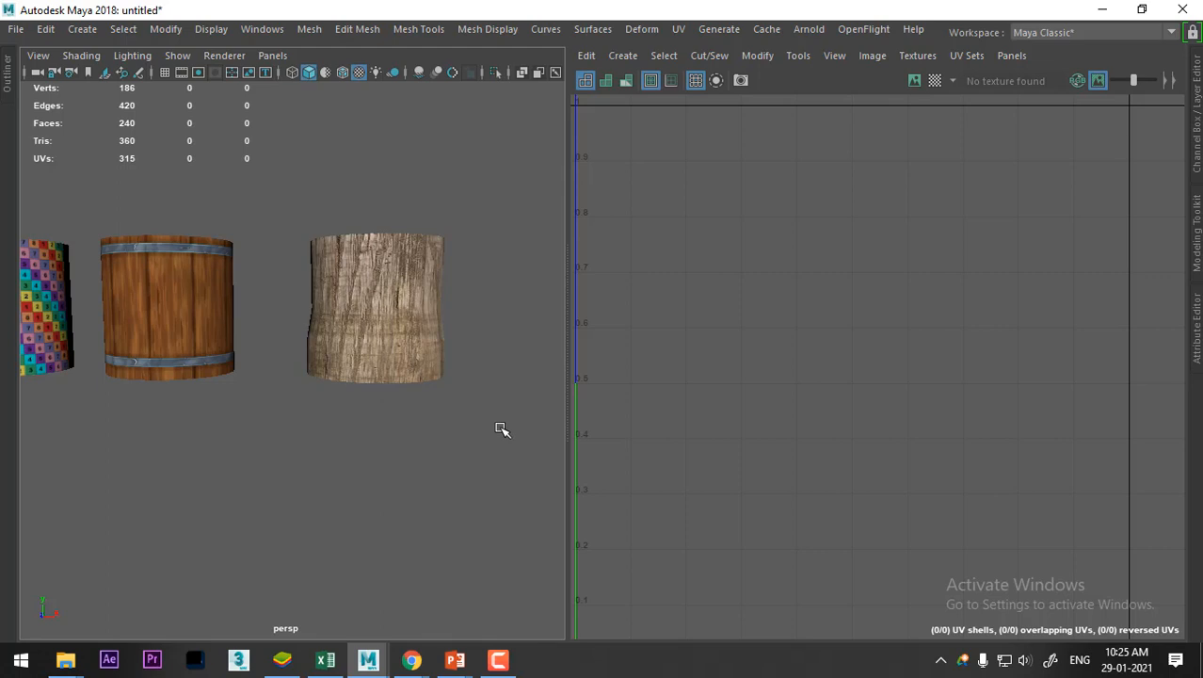
mouse_move(386, 496)
alt+mouse_down()
mouse_move(371, 435)
mouse_move(394, 458)
mouse_move(435, 435)
mouse_move(371, 507)
mouse_move(368, 542)
mouse_move(380, 496)
alt+mouse_up()
alt+right_drag(380, 496, 391, 569)
click(306, 363)
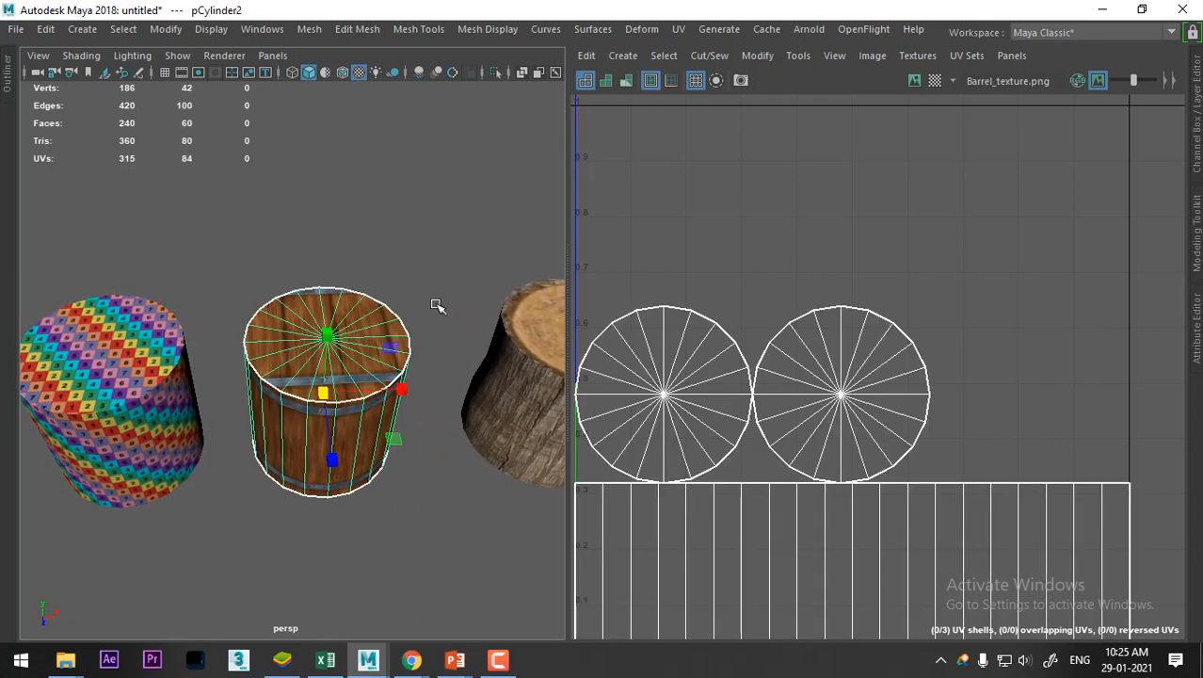
alt+right_drag(395, 441, 382, 395)
alt+drag(382, 395, 378, 352)
click(403, 462)
alt+drag(403, 461, 462, 457)
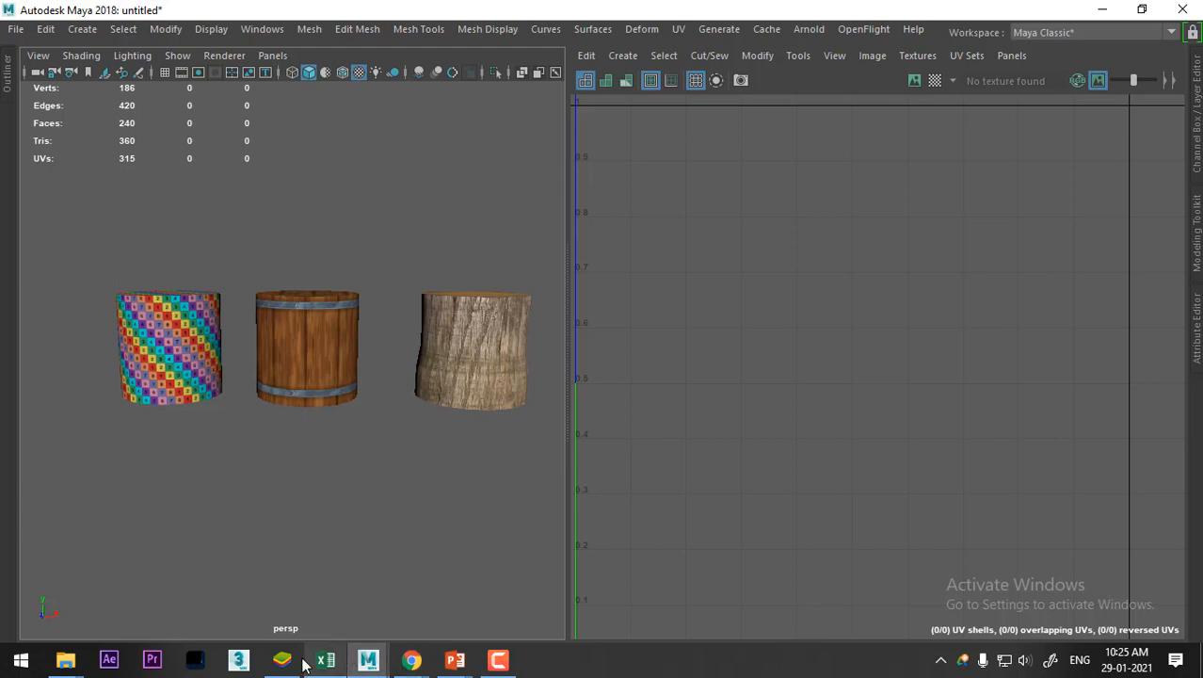
Switch to the PowerPoint slide show and advance through the cylindrical mapping slides to the Spherical UV mapping slide
mouse_move(455, 656)
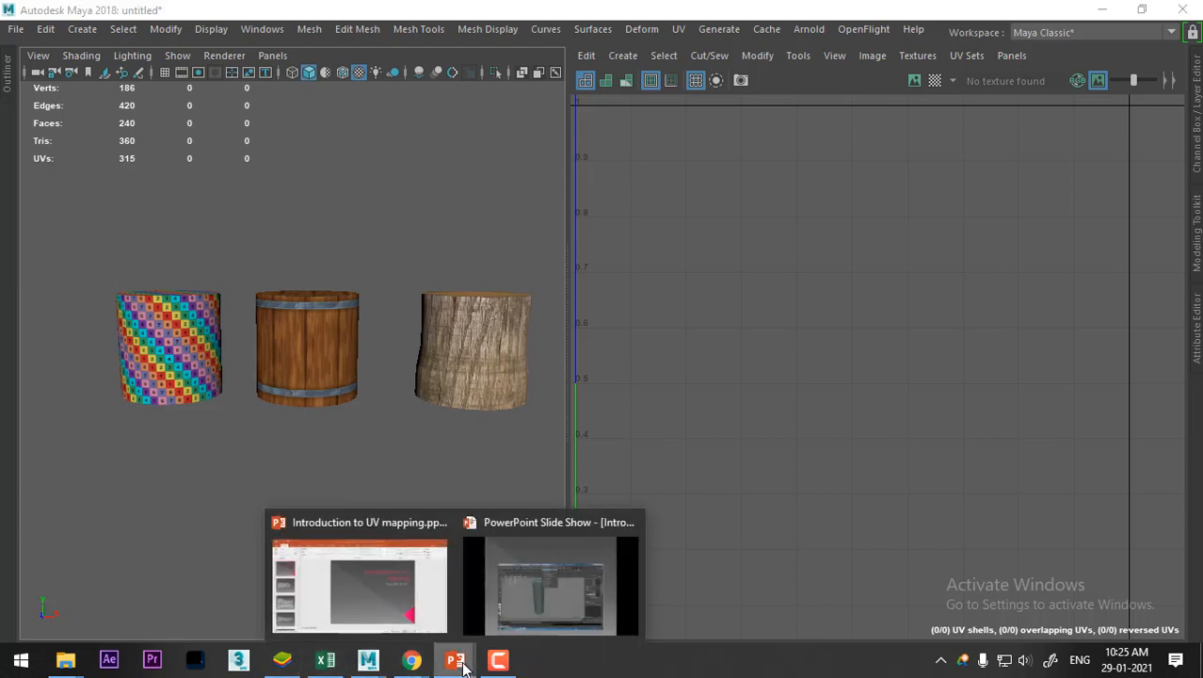
click(524, 600)
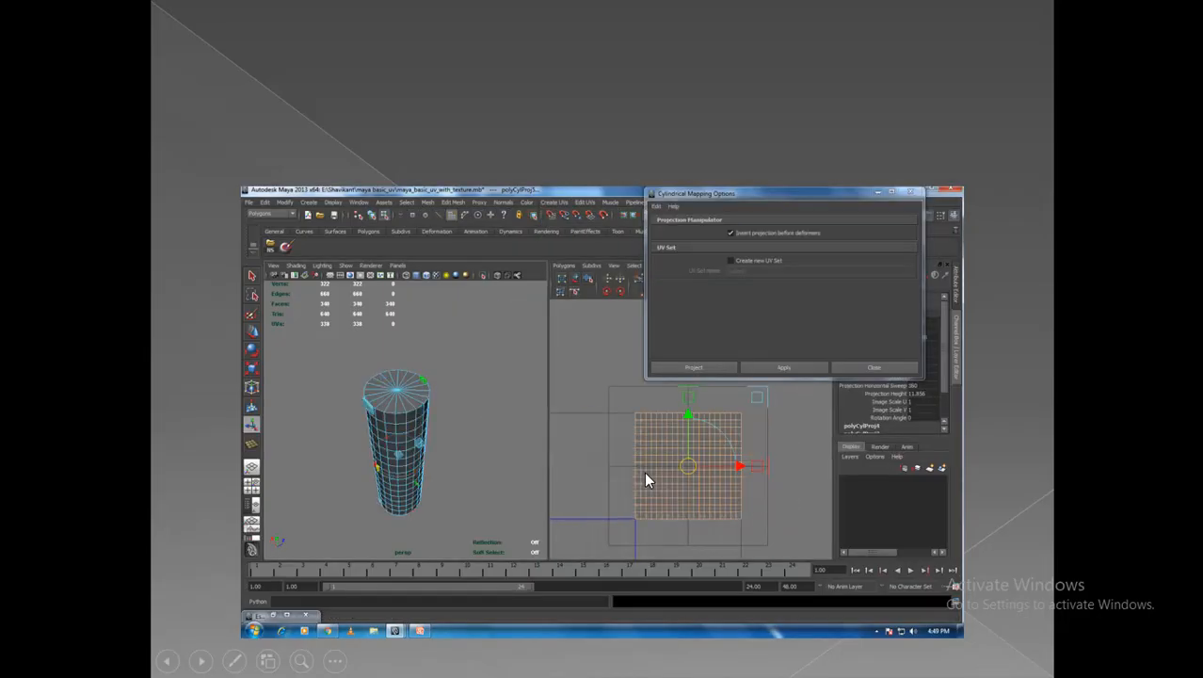
click(644, 471)
click(644, 472)
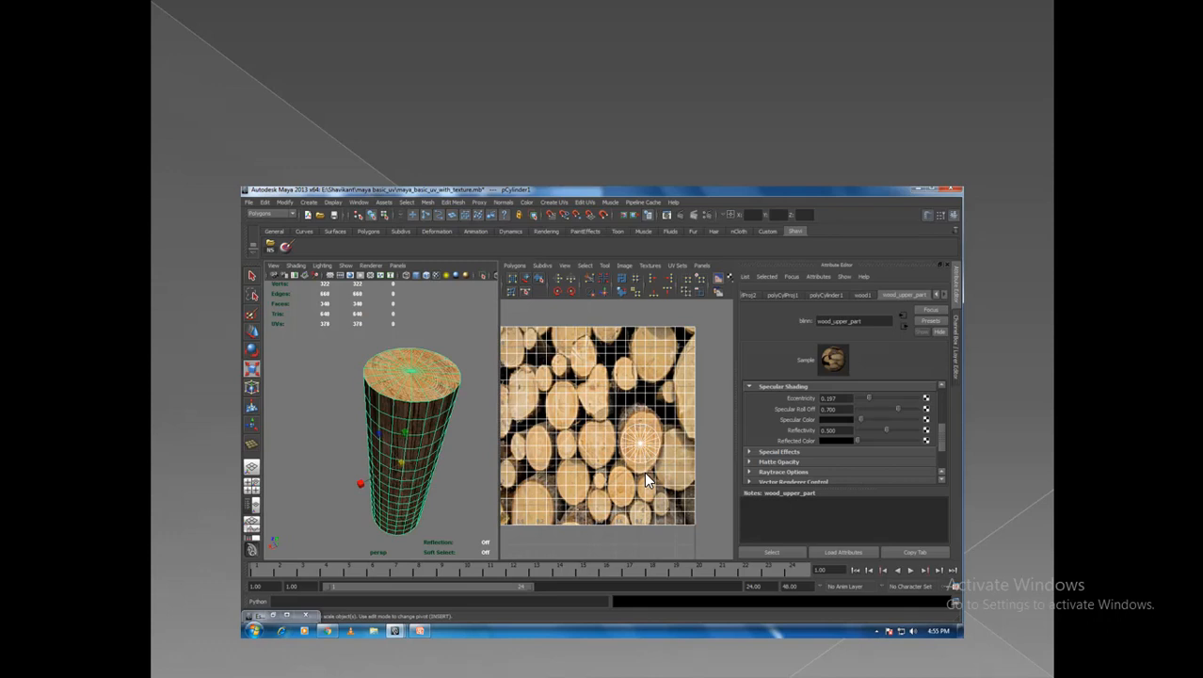
click(644, 472)
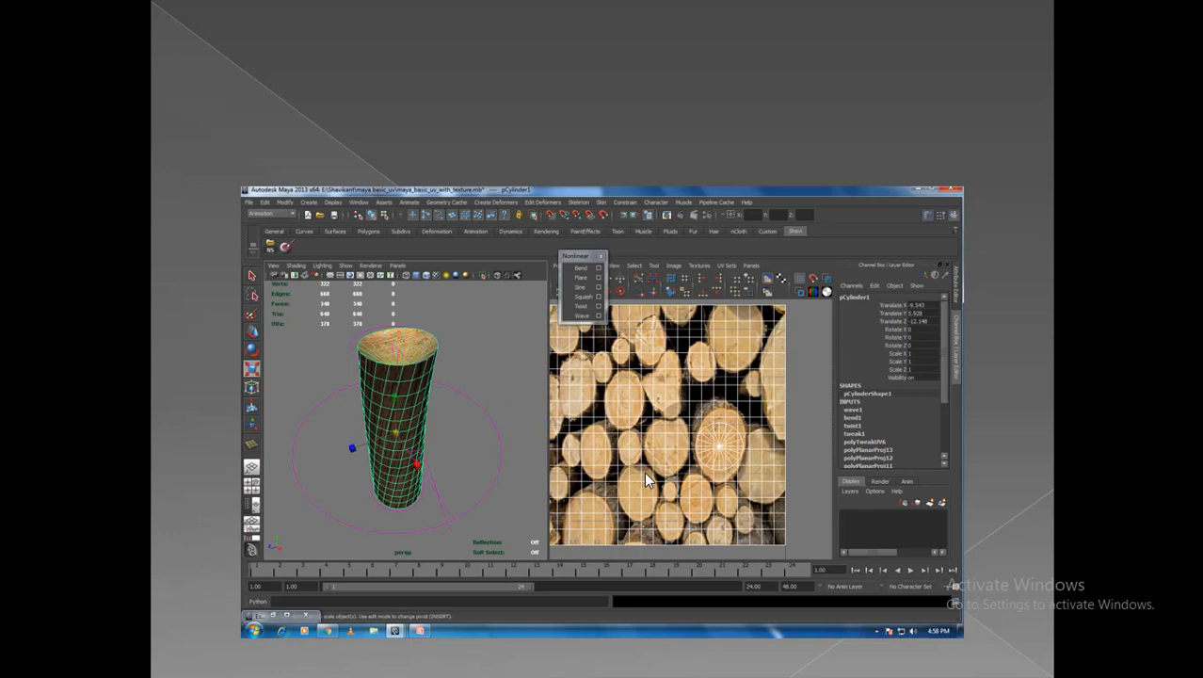
click(644, 471)
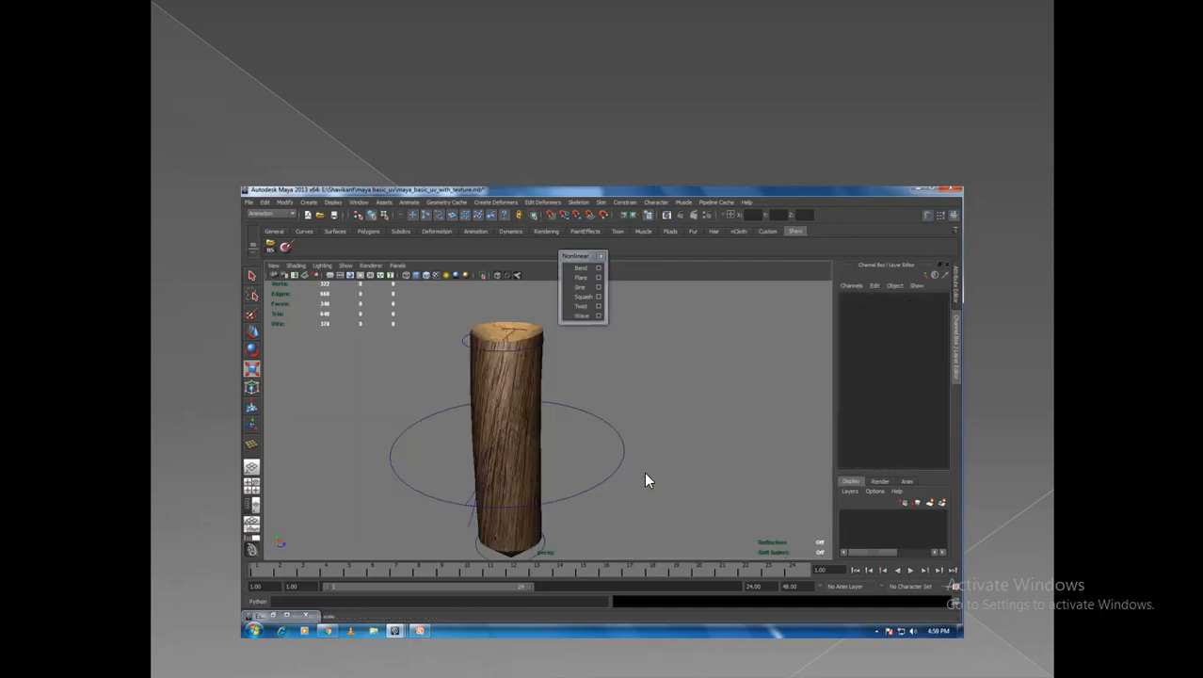
click(645, 475)
click(645, 474)
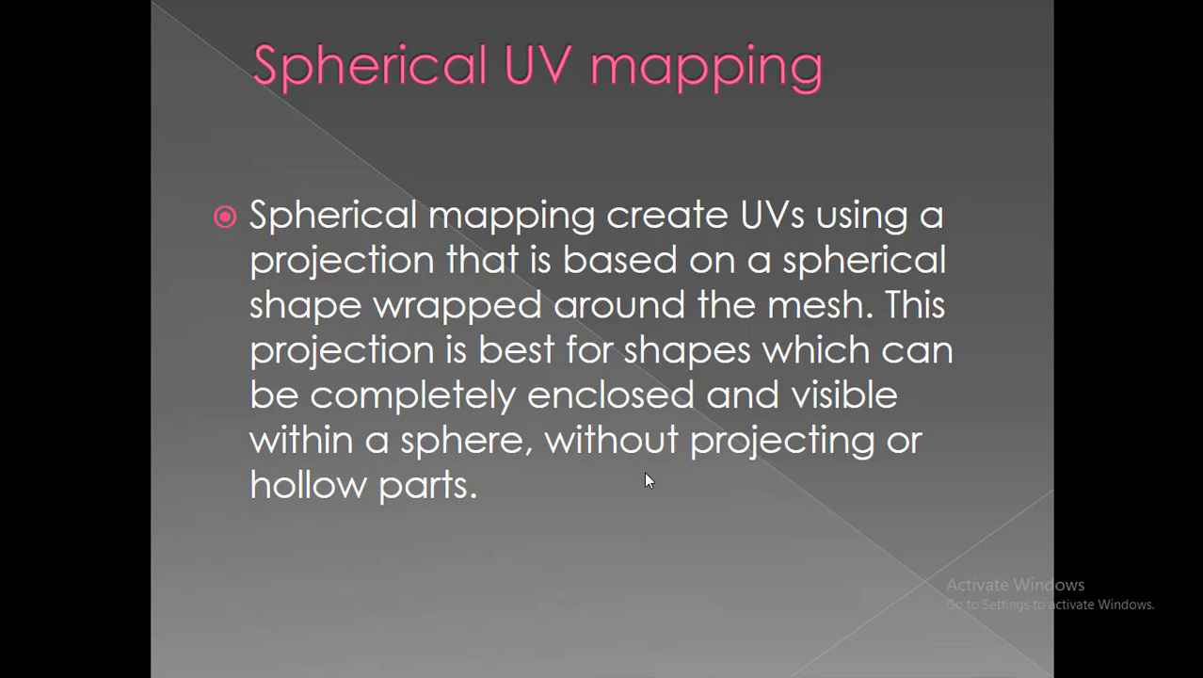
Switch back to Maya and create a polygon sphere in front of the textured cylinders
key(super+Tab)
click(520, 185)
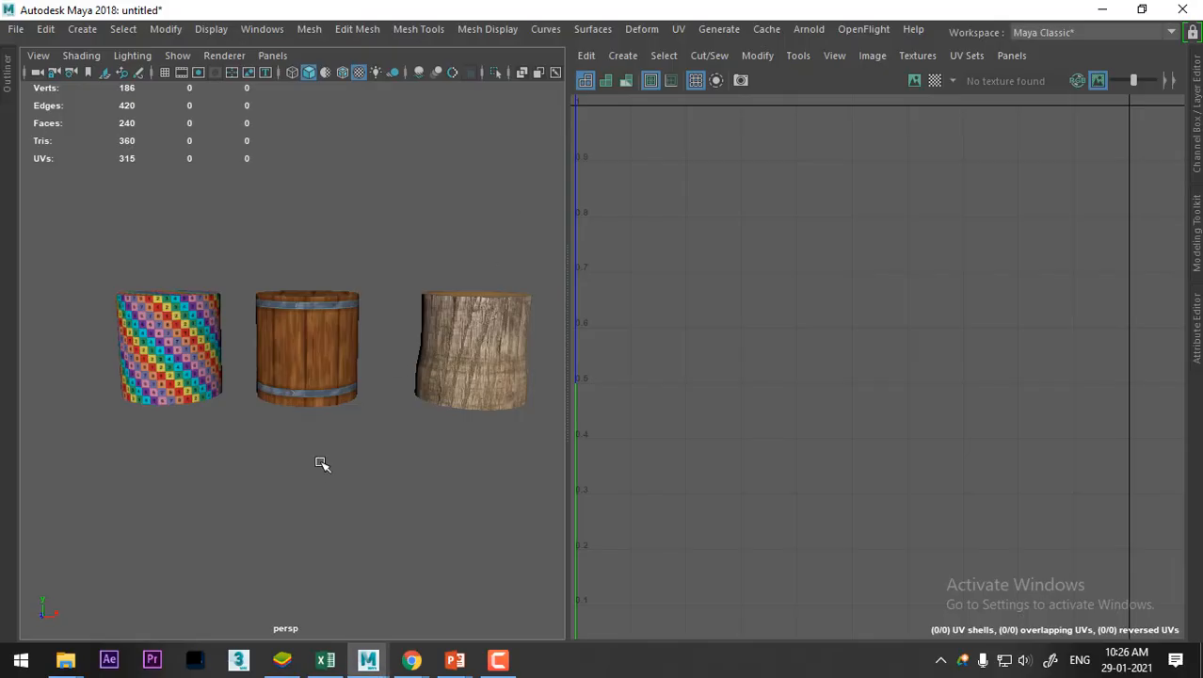
mouse_move(320, 462)
alt+mouse_down()
mouse_move(289, 426)
mouse_move(330, 458)
alt+mouse_up()
shift+right_drag(459, 296, 529, 312)
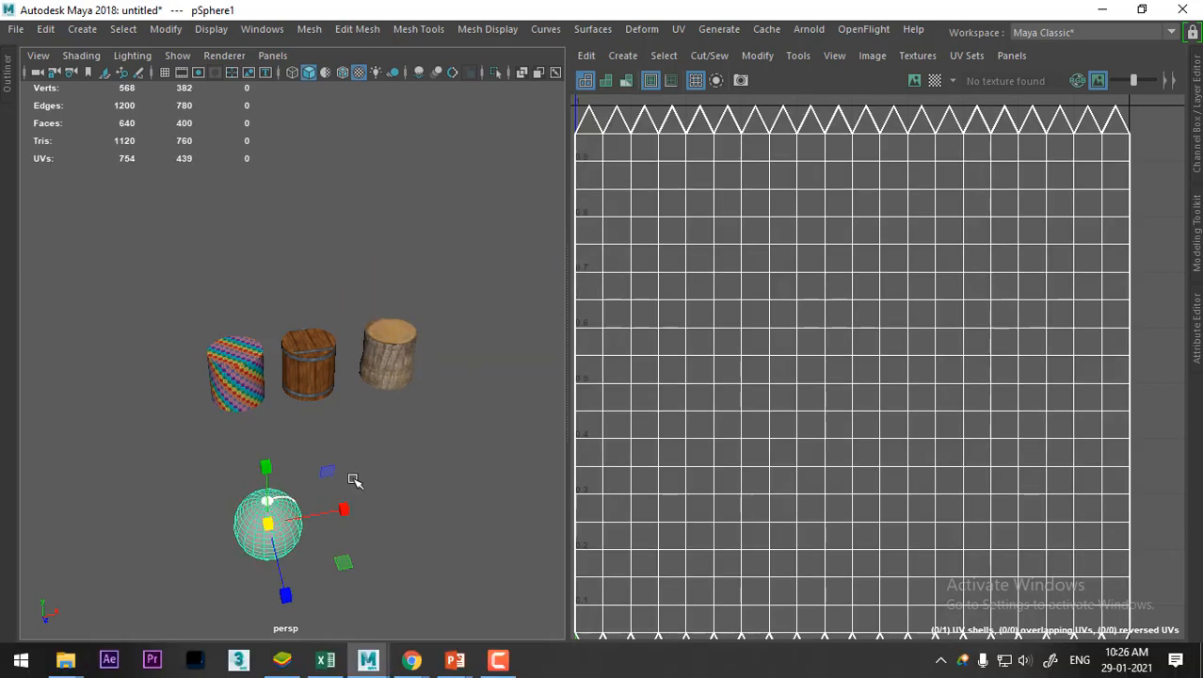
Raise the sphere with the Move tool and frame its whole UV layout in the UV Editor
alt+drag(316, 486, 395, 439)
key(w)
alt+middle_drag(423, 450, 262, 405)
scroll(283, 407, up, 4)
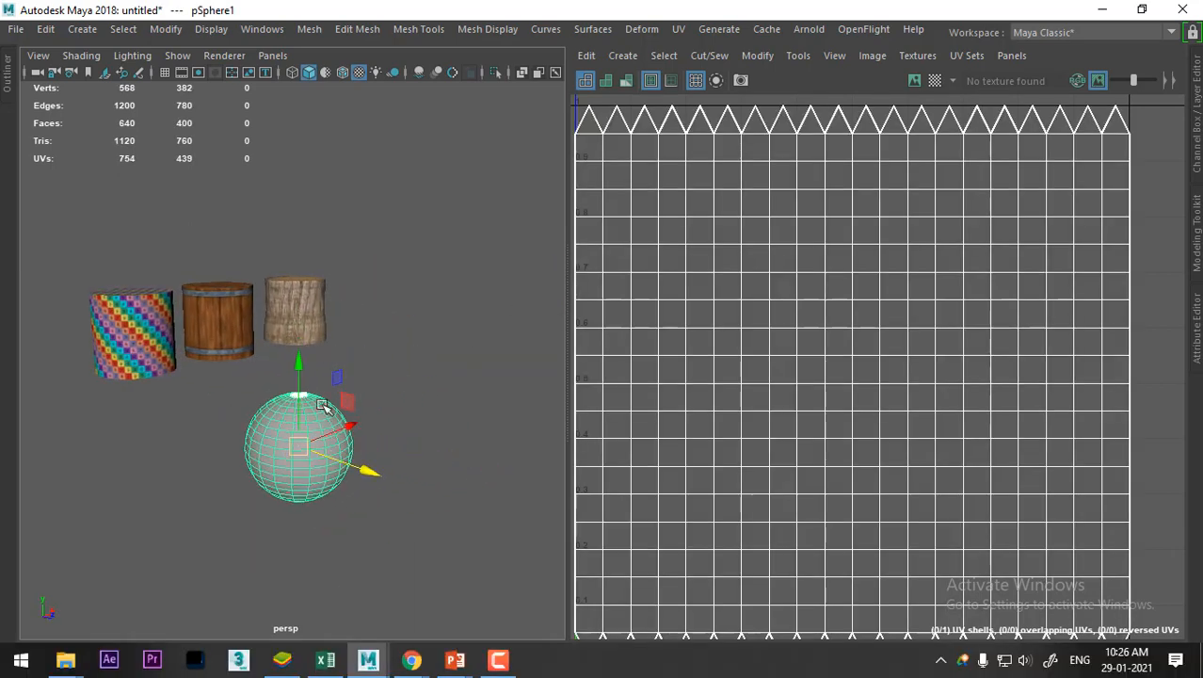
drag(299, 365, 268, 343)
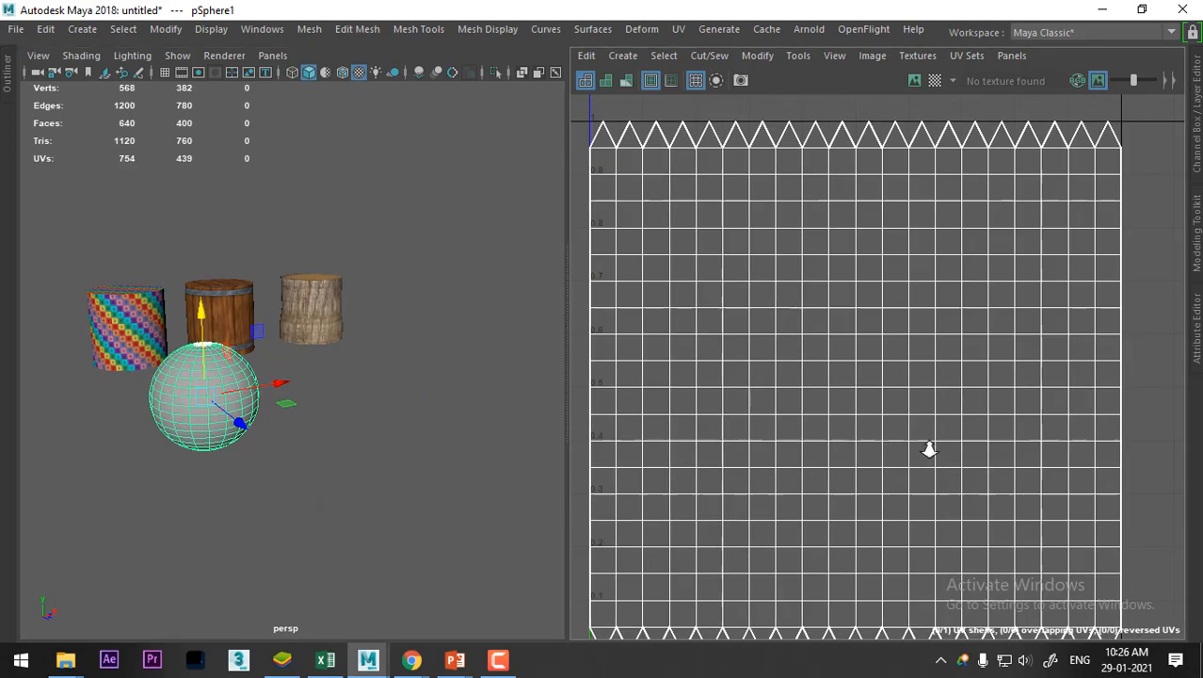
scroll(929, 448, down, 2)
scroll(923, 322, down, 2)
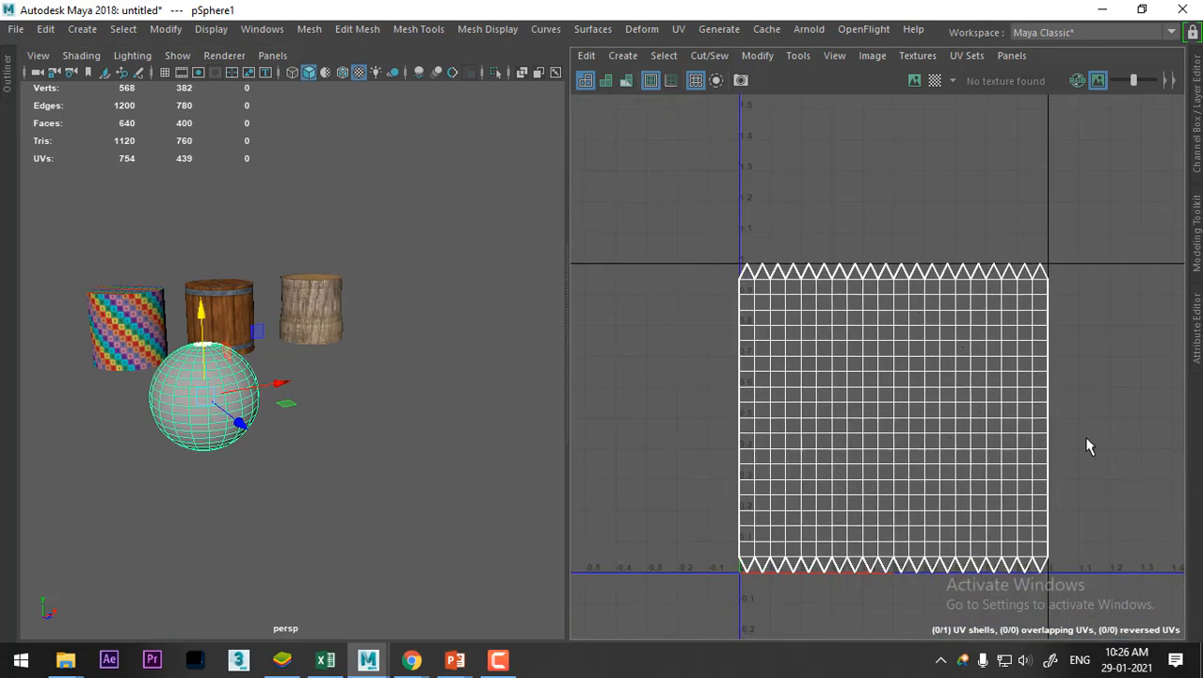
Duplicate the sphere and move the copy along X, clear of the original
alt+drag(402, 406, 378, 431)
key(ctrl+d)
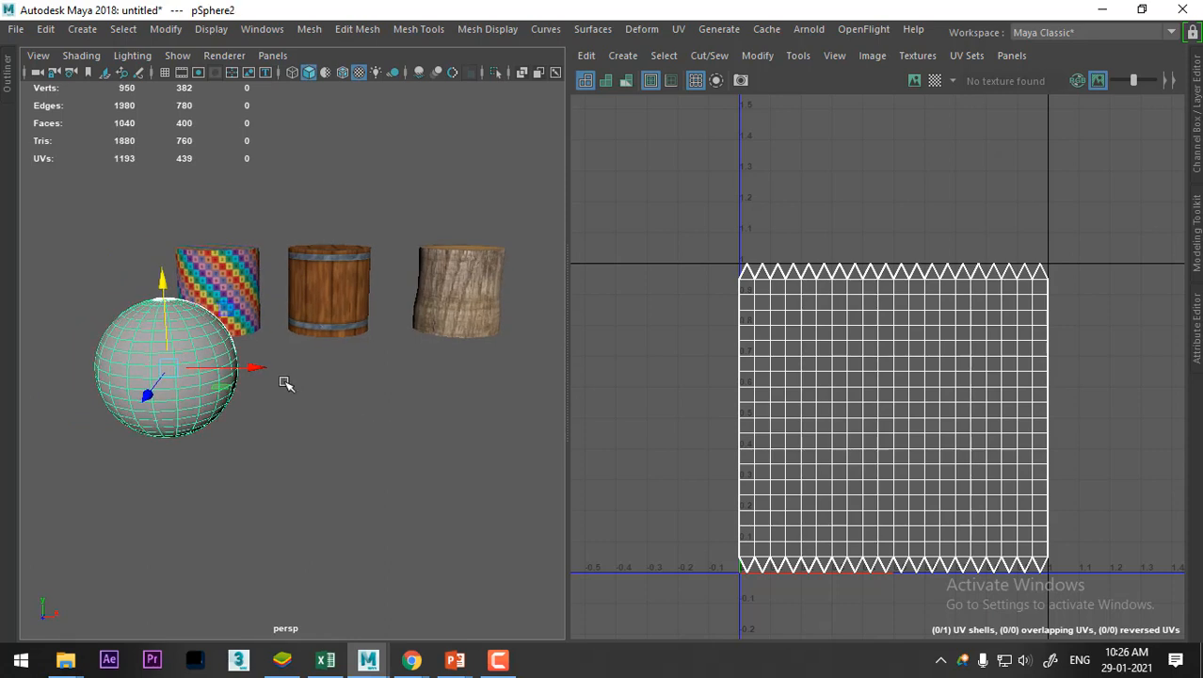
drag(252, 368, 436, 382)
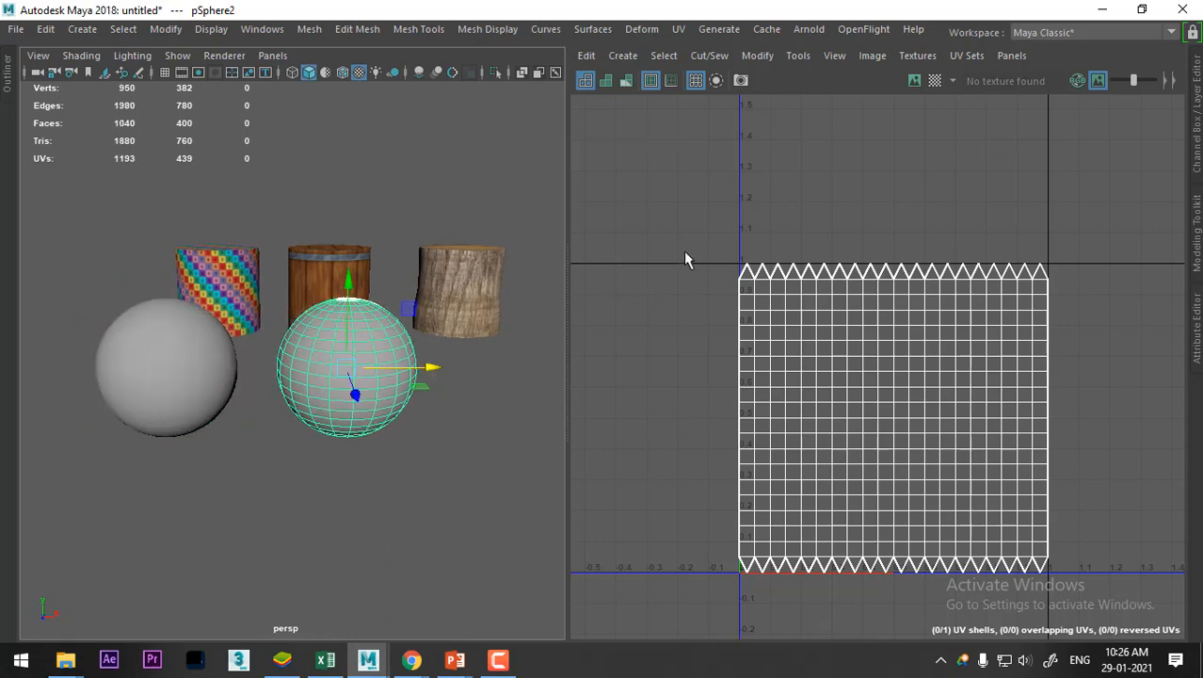
Apply a spherical UV projection to the duplicated sphere
click(680, 30)
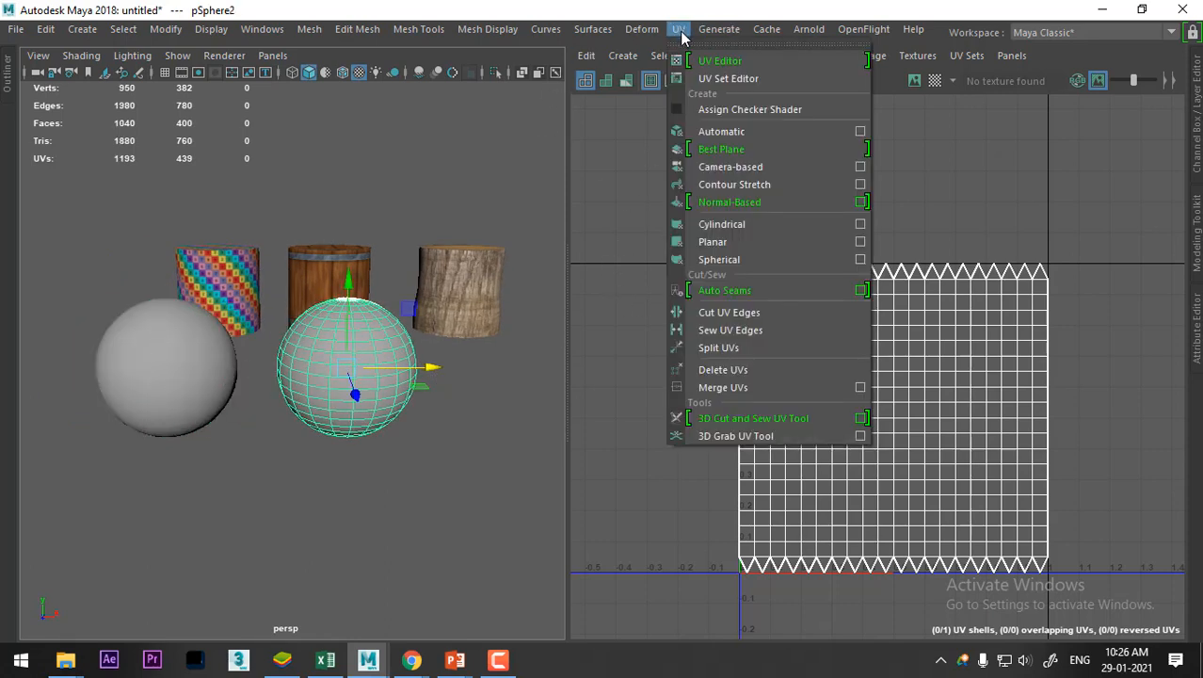
click(730, 260)
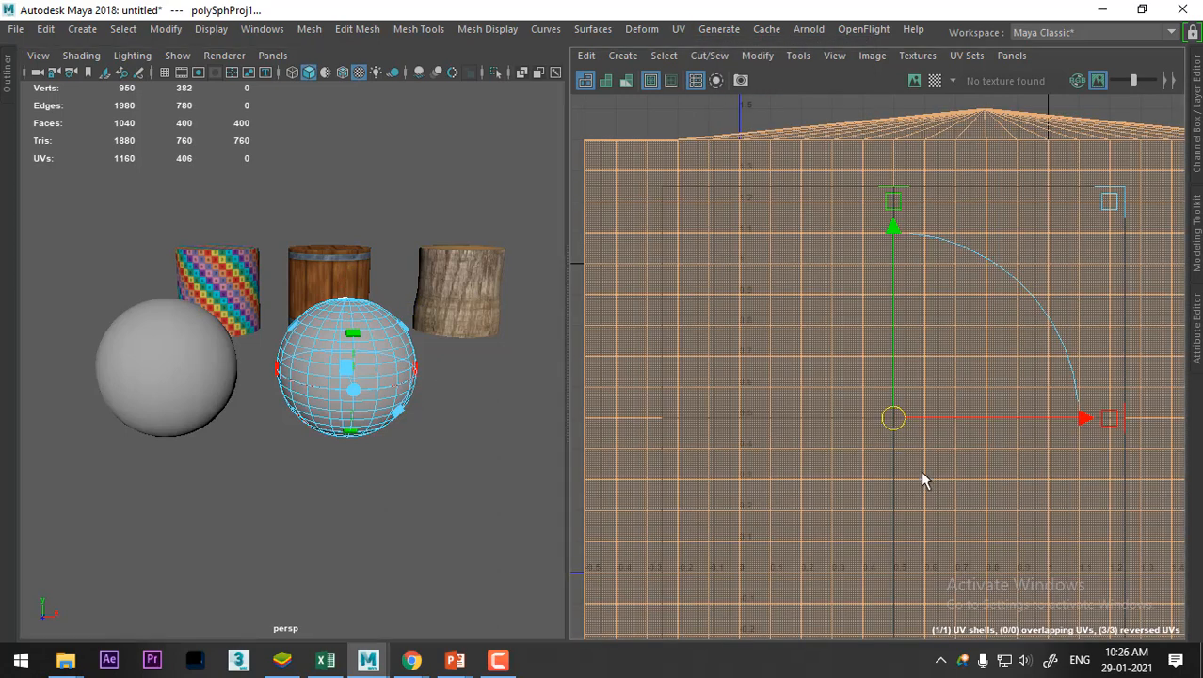
scroll(923, 481, down, 3)
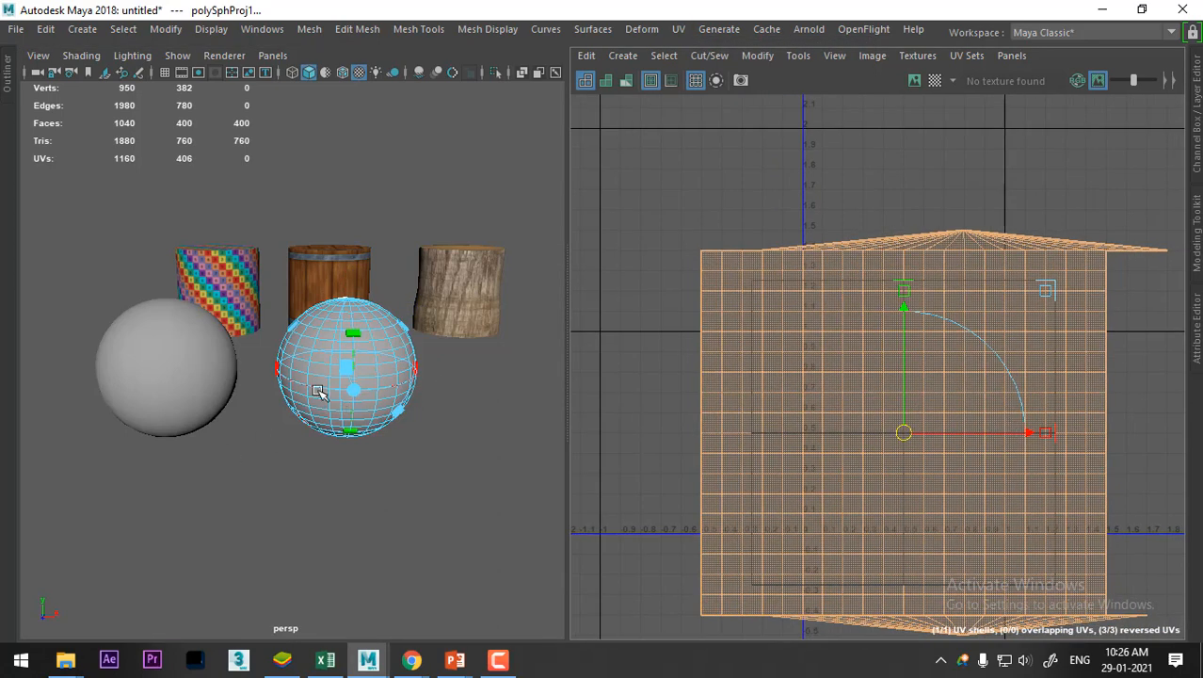
Adjust the spherical projection's horizontal and vertical sweep so the UV layout fits the height and width of the 0 to 1 tile
alt+drag(451, 393, 341, 439)
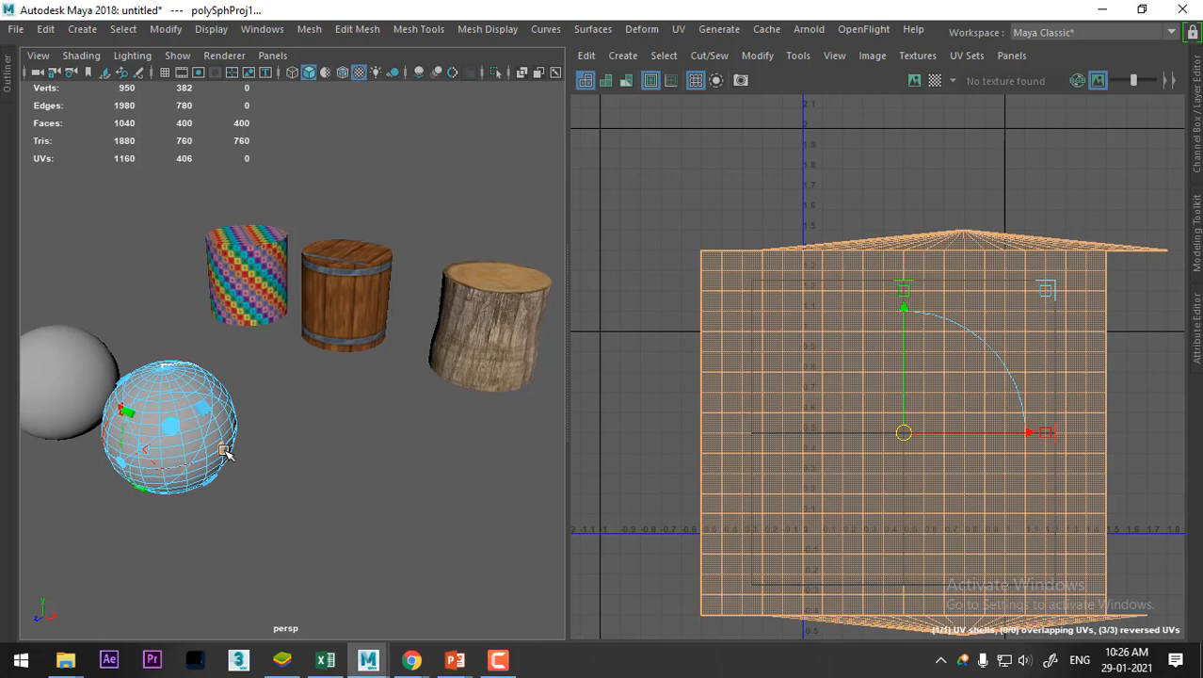
drag(226, 452, 400, 226)
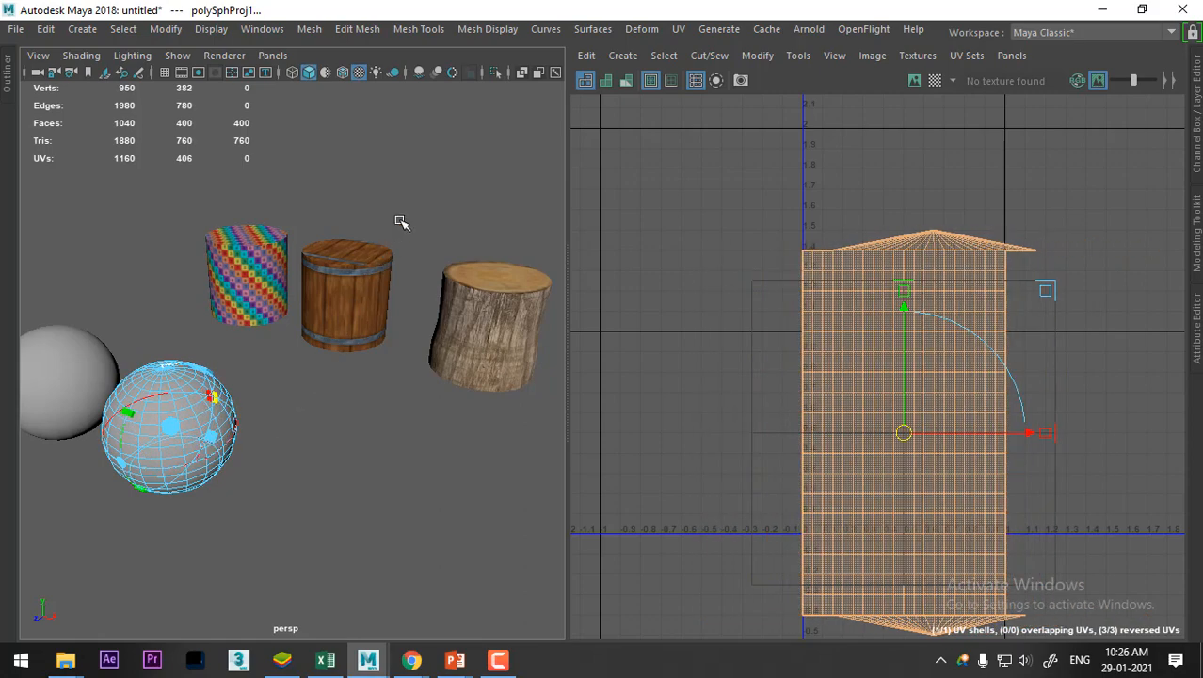
alt+drag(309, 428, 388, 411)
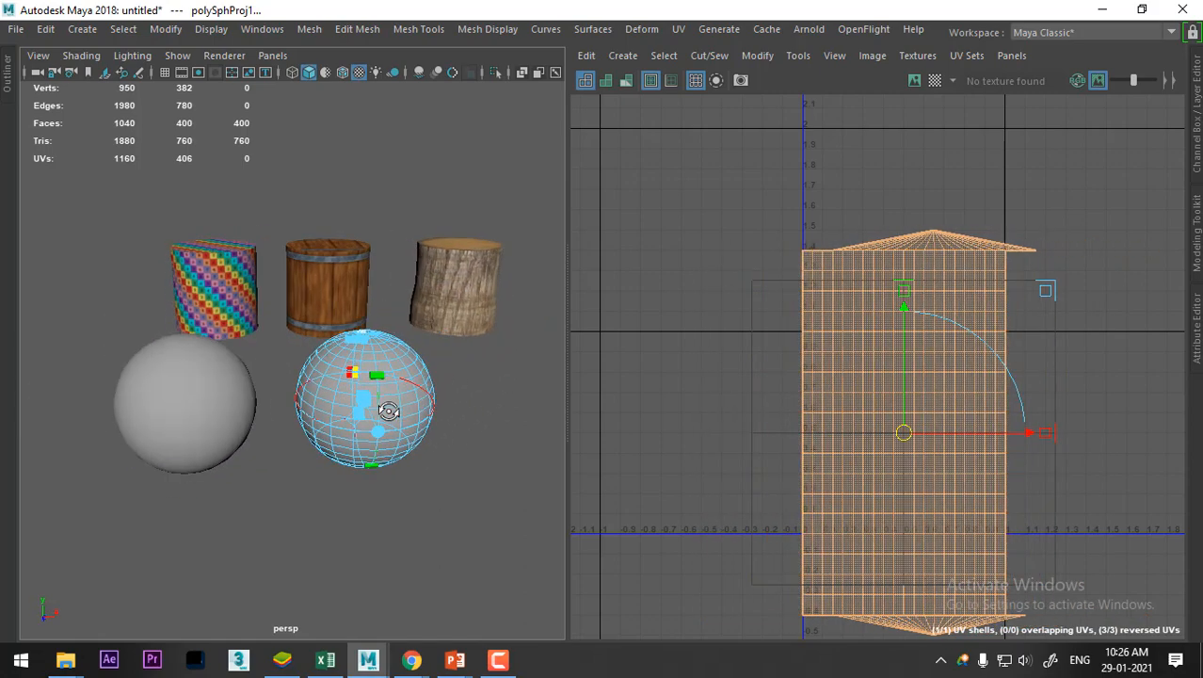
alt+right_drag(451, 383, 456, 422)
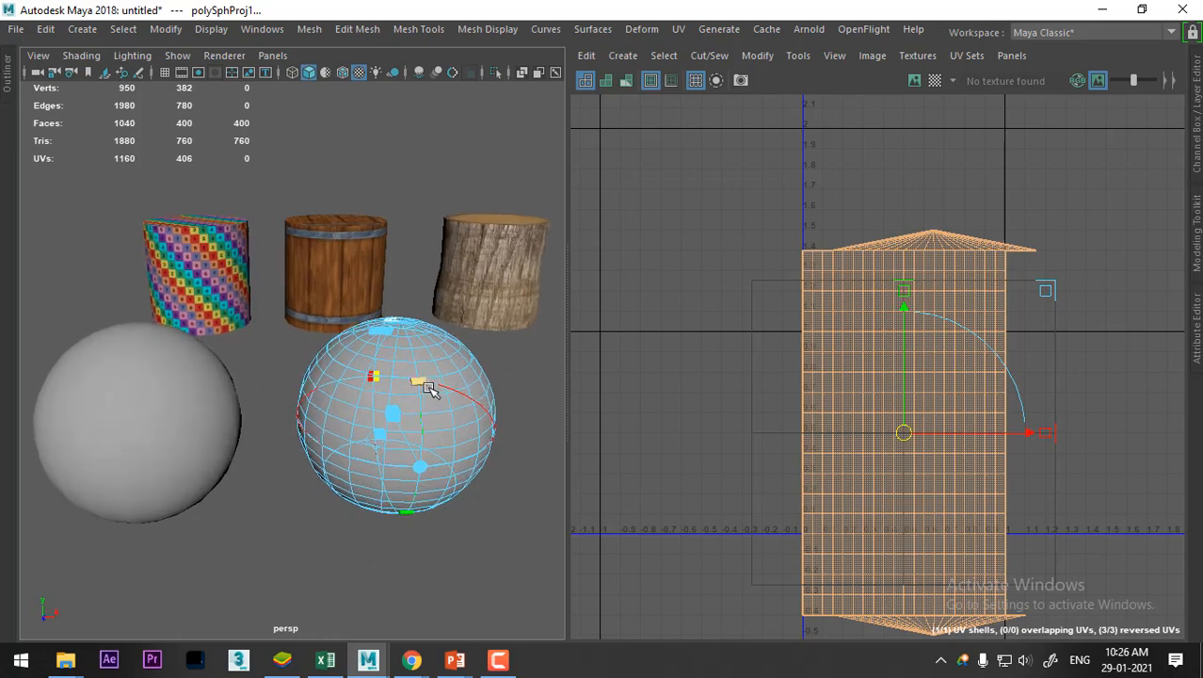
drag(420, 385, 403, 273)
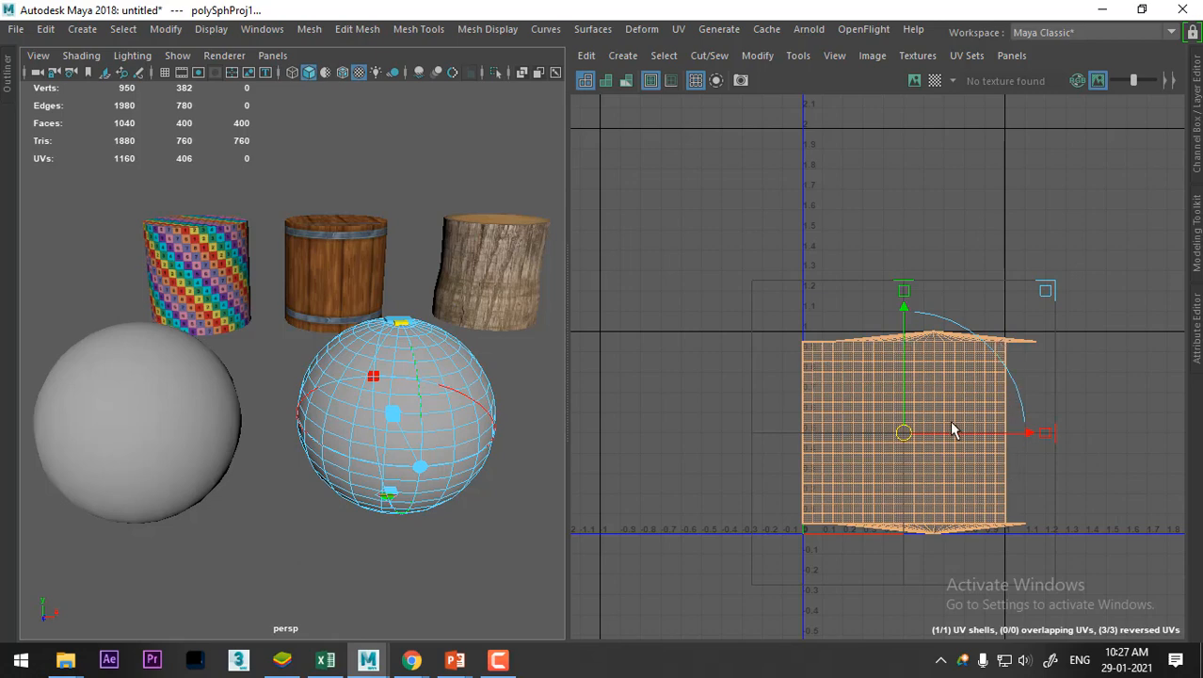
Select the single UV at the sphere's upper pole and cut the UV layout there
alt+drag(461, 428, 382, 441)
alt+right_drag(1020, 386, 1026, 590)
right_drag(927, 355, 1057, 356)
scroll(951, 397, up, 3)
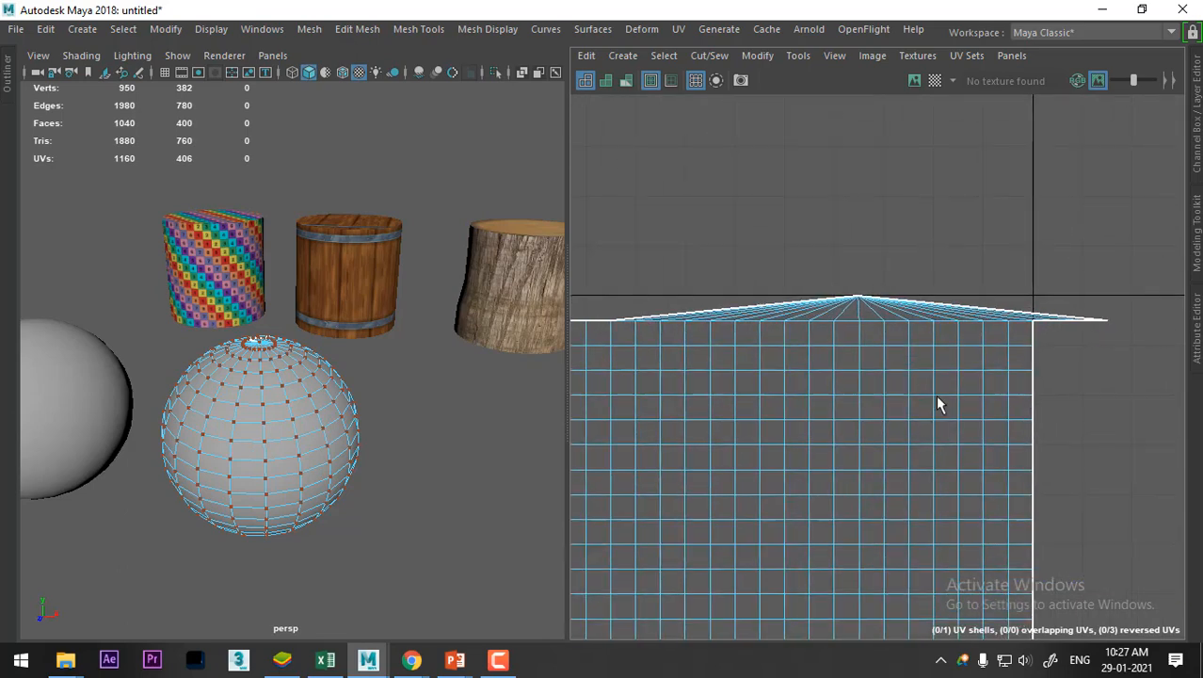
alt+middle_drag(936, 396, 1128, 412)
right_drag(1082, 303, 1161, 304)
alt+middle_drag(1087, 282, 975, 289)
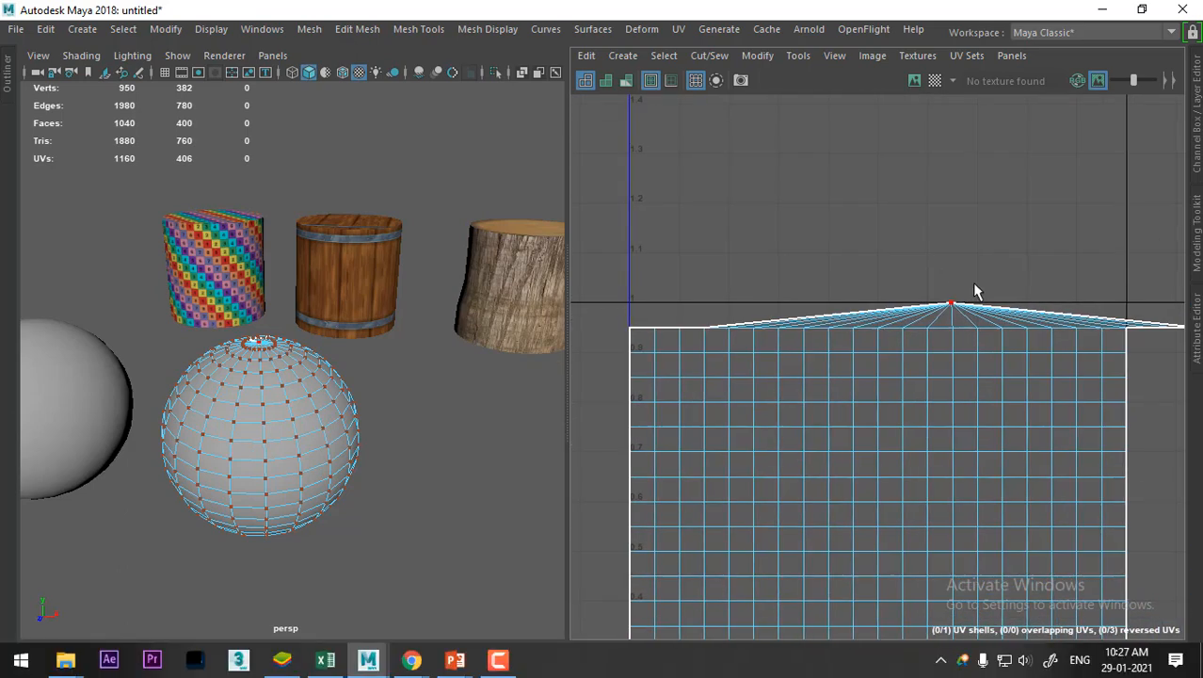
drag(983, 282, 925, 321)
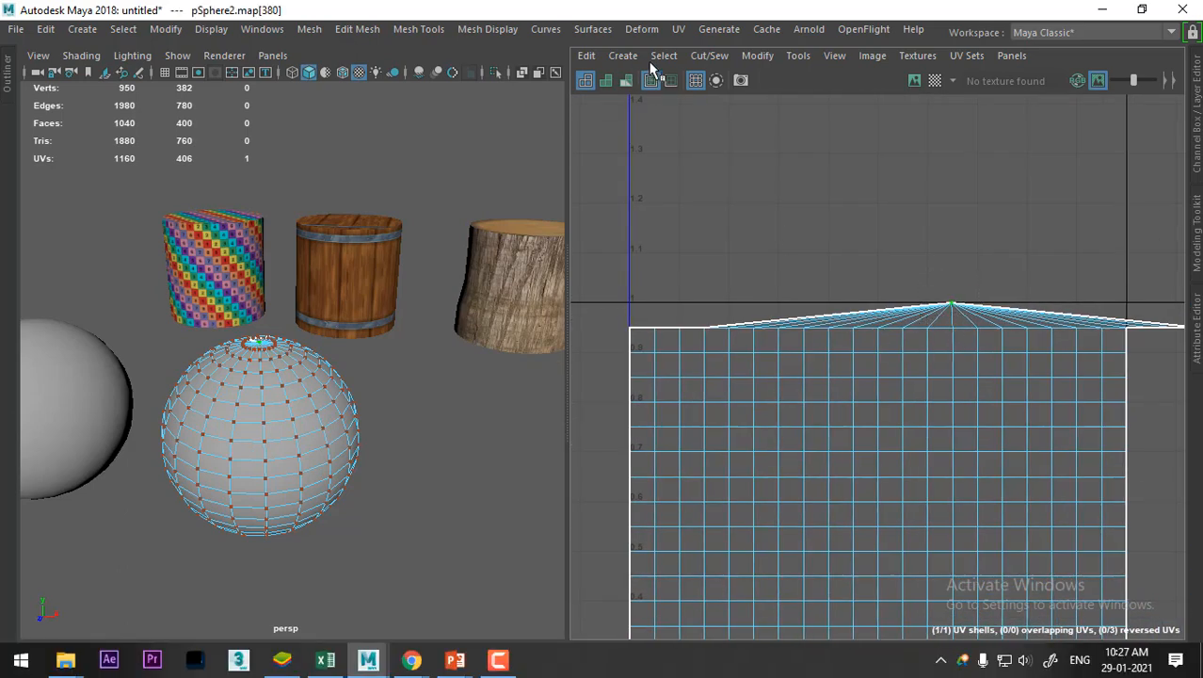
click(709, 55)
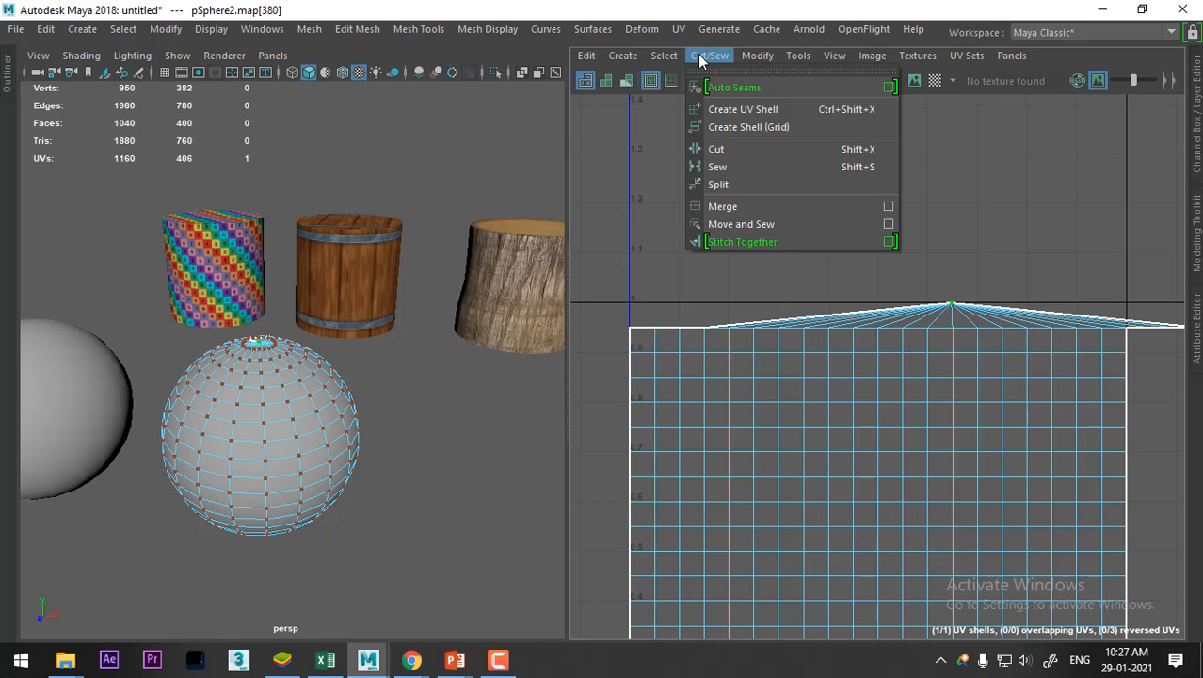
click(745, 150)
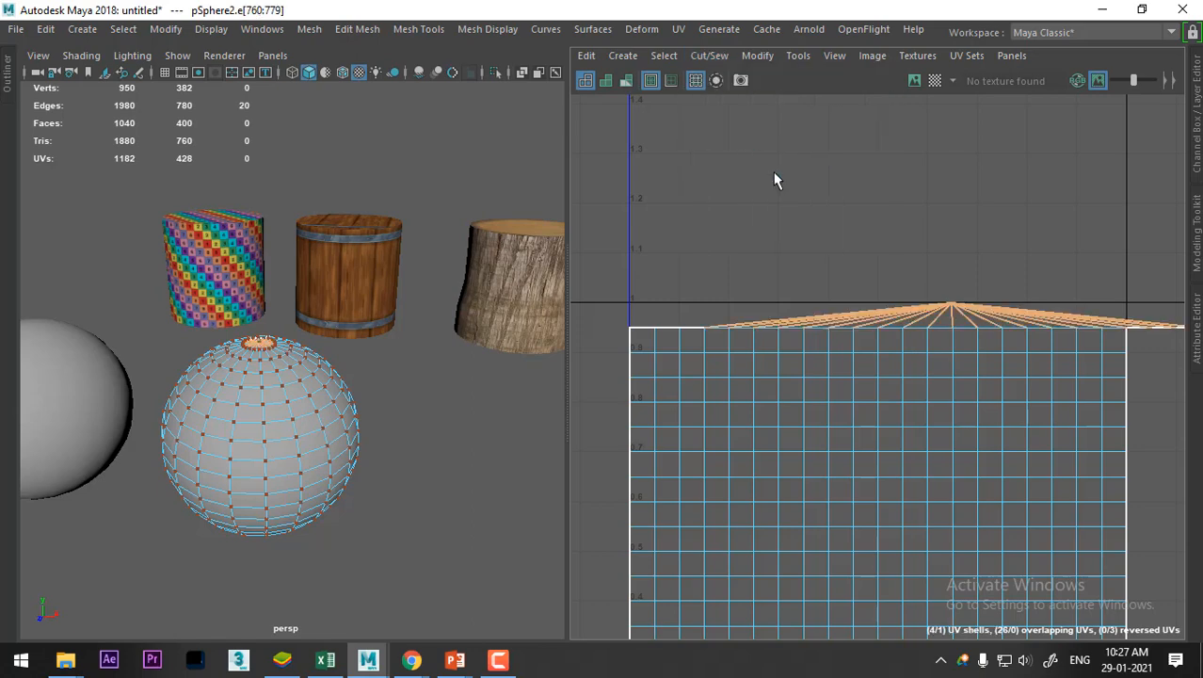
Select the separated upper pole UVs and spread them into a row of individual triangular spikes
right_drag(952, 335, 1034, 273)
drag(1004, 282, 931, 314)
shift+right_drag(980, 182, 758, 196)
scroll(998, 303, down, 2)
alt+middle_drag(956, 272, 897, 237)
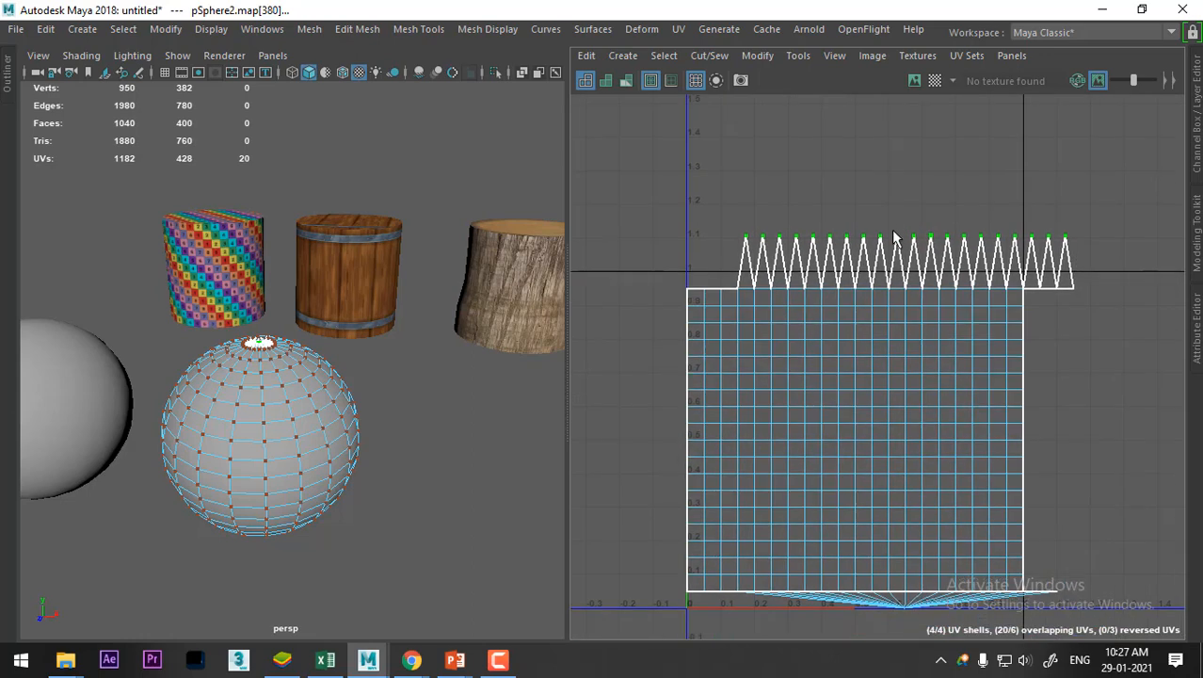
Move and sew the overhanging spikes onto the open edges at the left end of the grid's upper border
scroll(867, 263, up, 1)
alt+right_drag(678, 306, 726, 366)
drag(730, 271, 720, 298)
click(706, 193)
shift+right_drag(721, 315, 711, 143)
Select all the upper spike tips and lower them to the upper border of the 0 to 1 tile
alt+middle_drag(834, 383, 789, 356)
right_drag(888, 219, 1053, 205)
drag(1111, 162, 607, 209)
key(w)
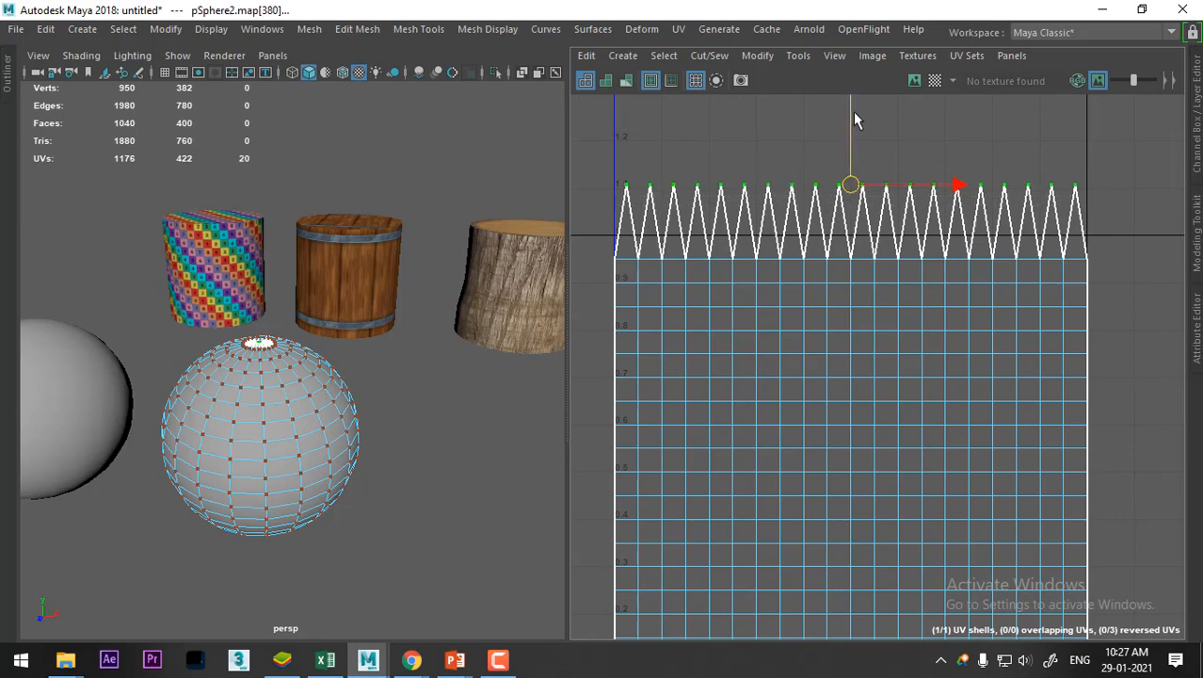
drag(853, 111, 839, 163)
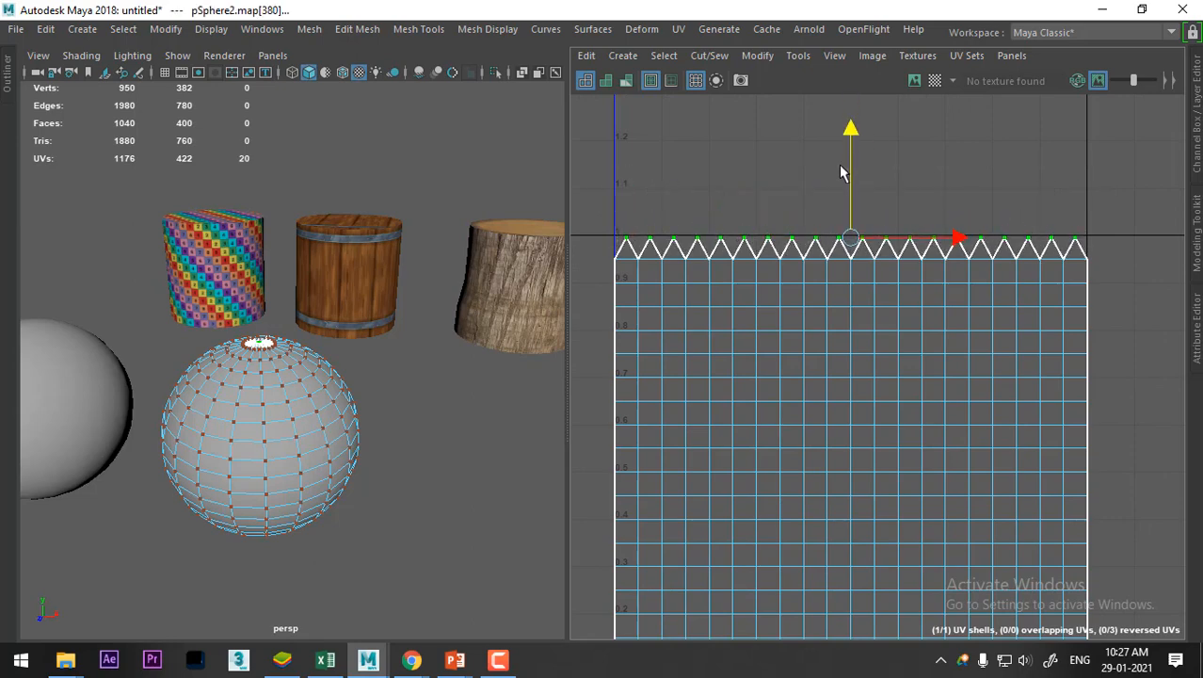
Select the single UV at the sphere's lower pole and cut the UV layout there
alt+middle_drag(892, 386, 844, 105)
alt+middle_drag(854, 341, 932, 317)
right_click(981, 414)
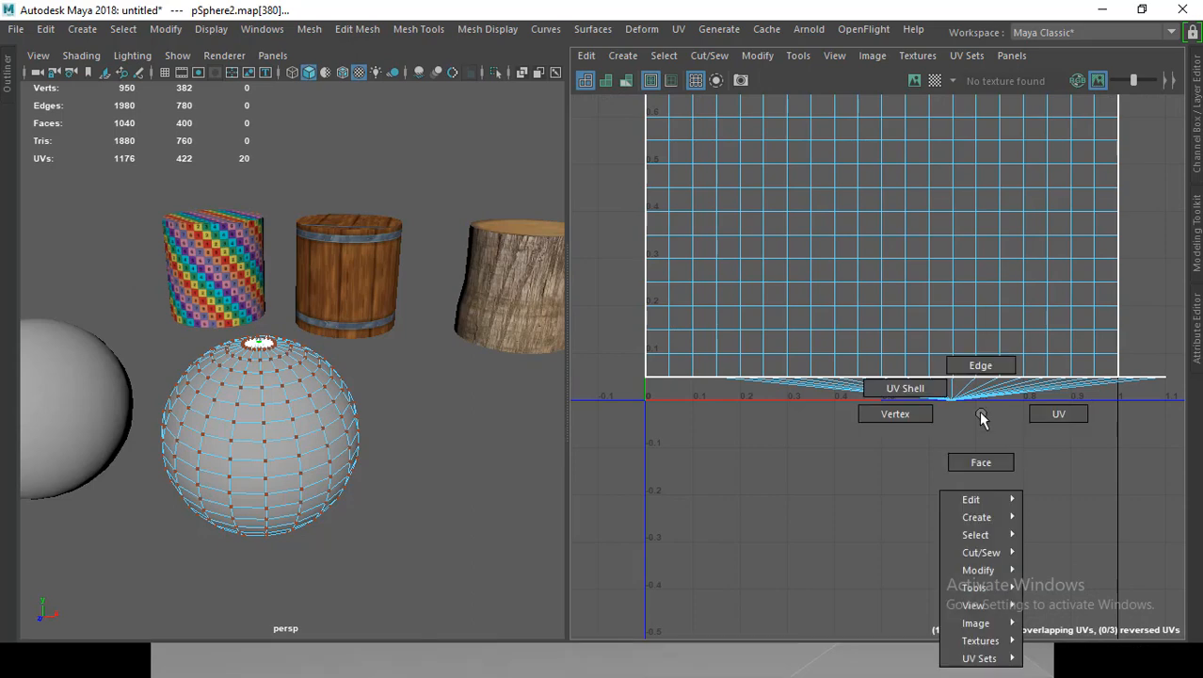
right_drag(981, 418, 1045, 410)
drag(1024, 393, 910, 439)
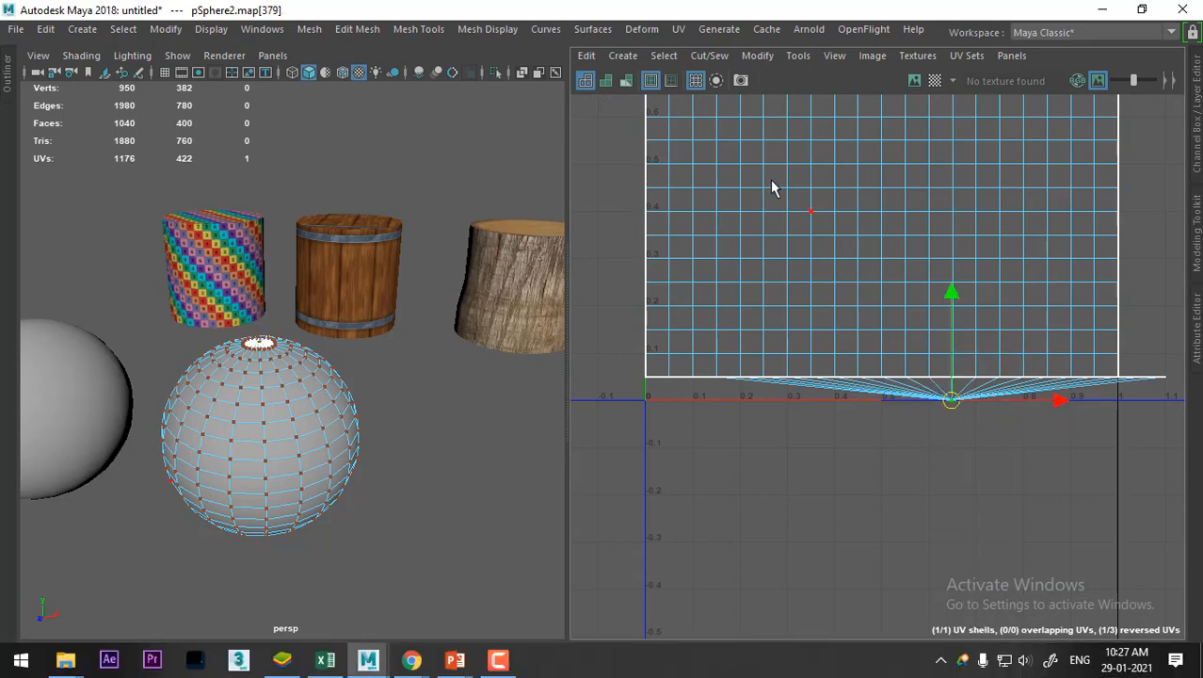
click(709, 56)
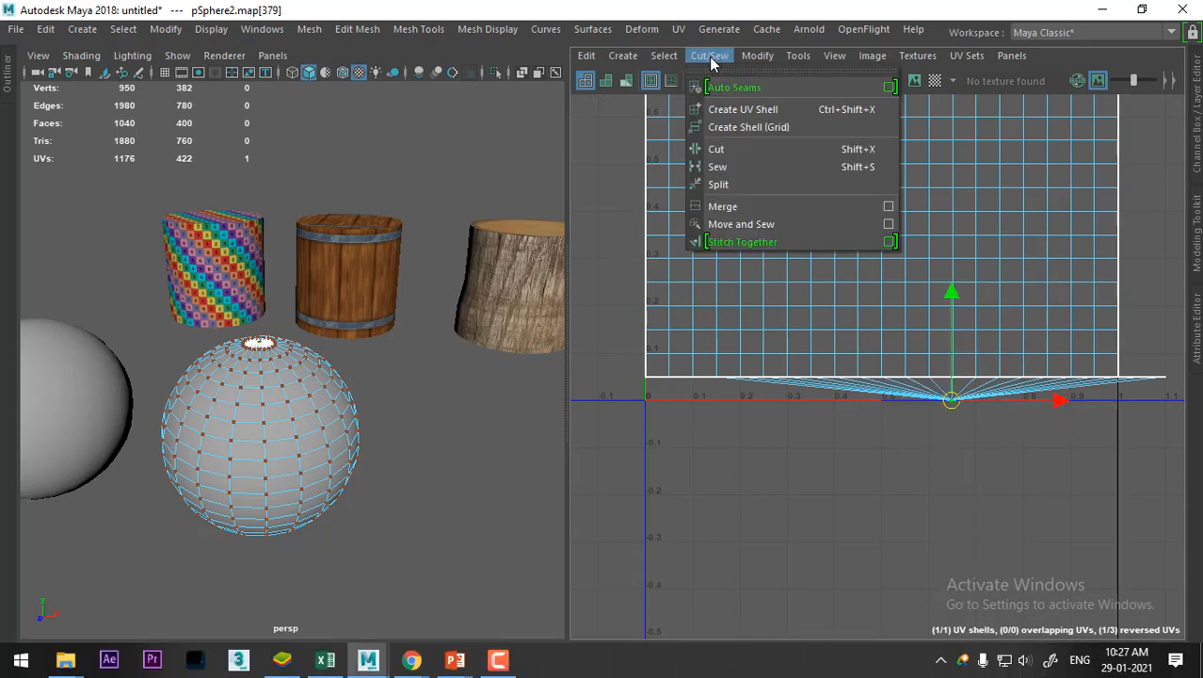
click(739, 149)
Select the separated lower pole UVs and spread them into a row of downward spikes
right_drag(953, 310, 1060, 312)
drag(936, 395, 1010, 440)
shift+right_drag(1018, 325, 807, 194)
scroll(920, 409, down, 2)
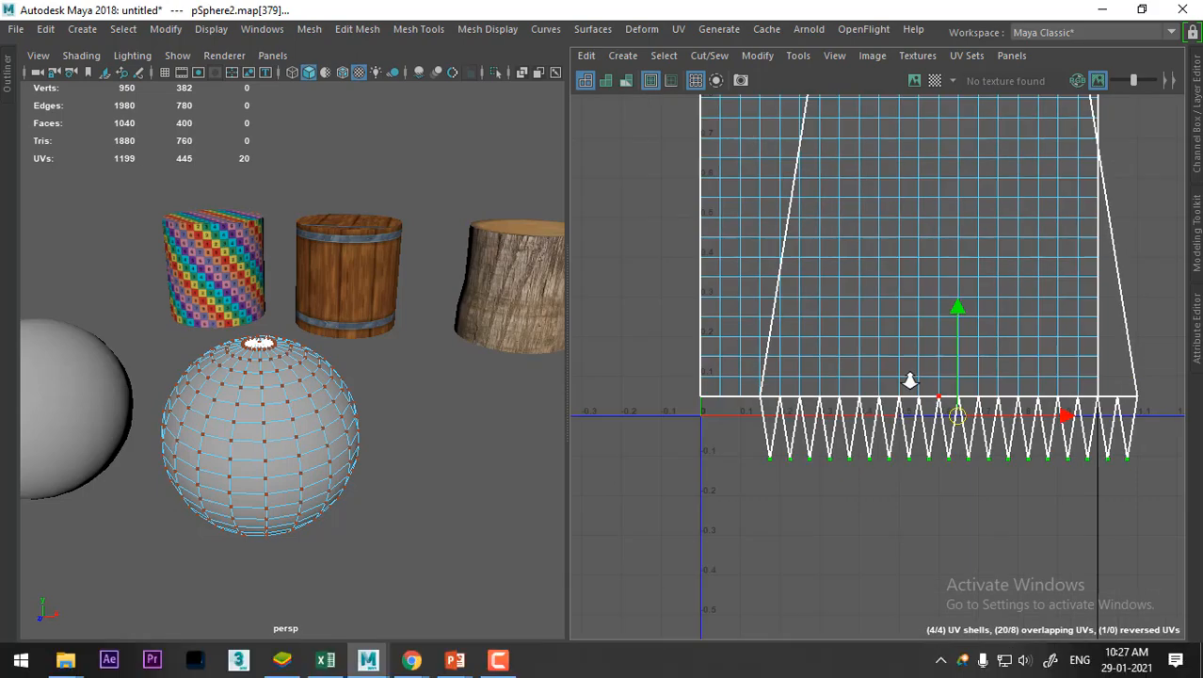
Select the lower spike tips and raise them close to the lower border of the 0 to 1 tile
alt+middle_drag(1091, 217, 1046, 371)
alt+right_drag(984, 344, 884, 125)
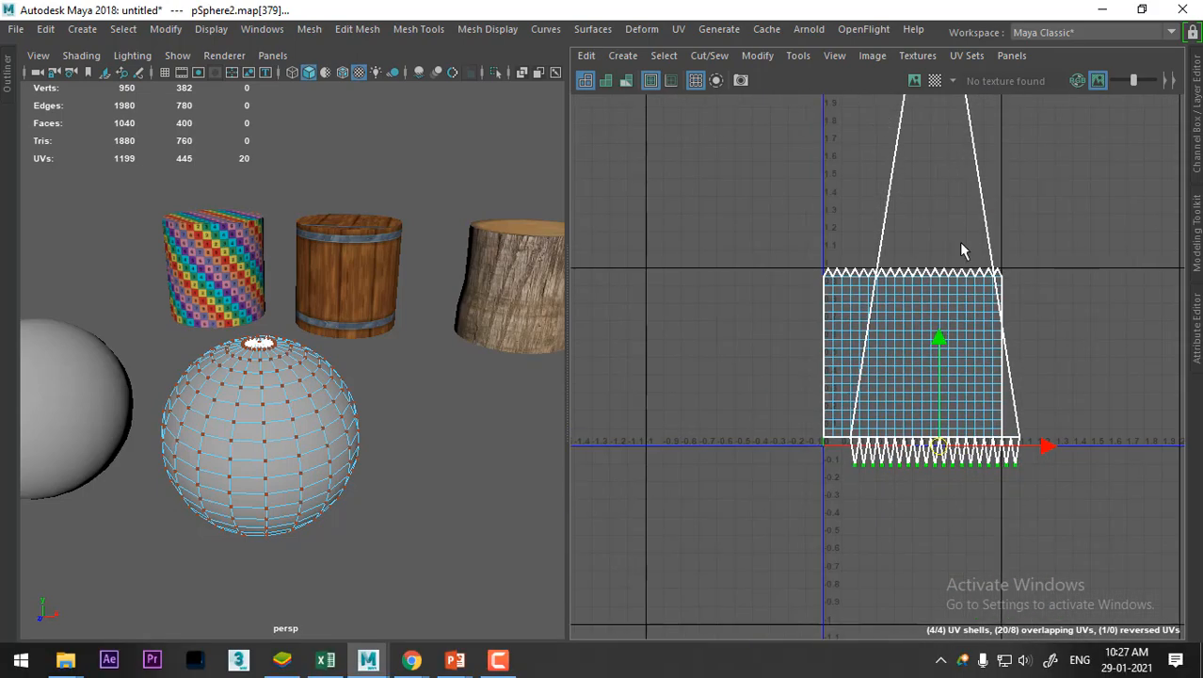
alt+right_drag(959, 245, 1017, 537)
alt+middle_drag(1070, 590, 1084, 435)
drag(1010, 431, 745, 503)
alt+right_drag(923, 407, 979, 556)
drag(943, 318, 932, 264)
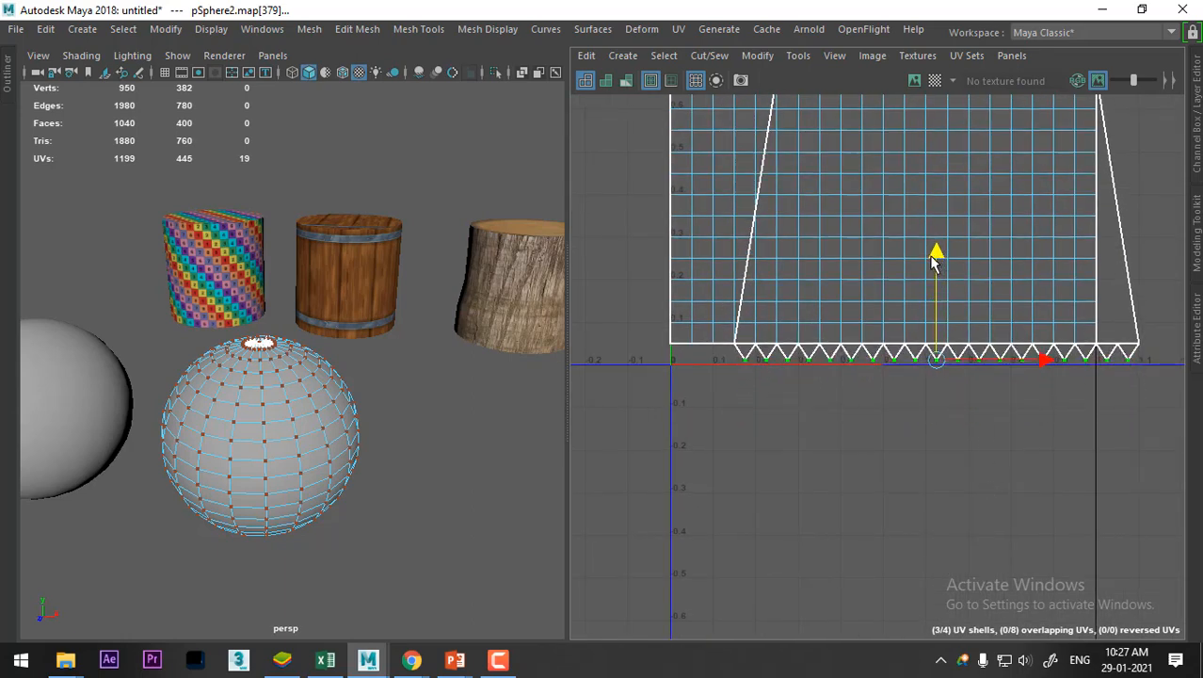
Select the whole oversized triangle shell and move it clear of the grid on the left side
alt+right_drag(1001, 360, 892, 258)
alt+middle_drag(892, 258, 902, 442)
alt+right_drag(902, 442, 829, 157)
alt+middle_drag(986, 120, 935, 249)
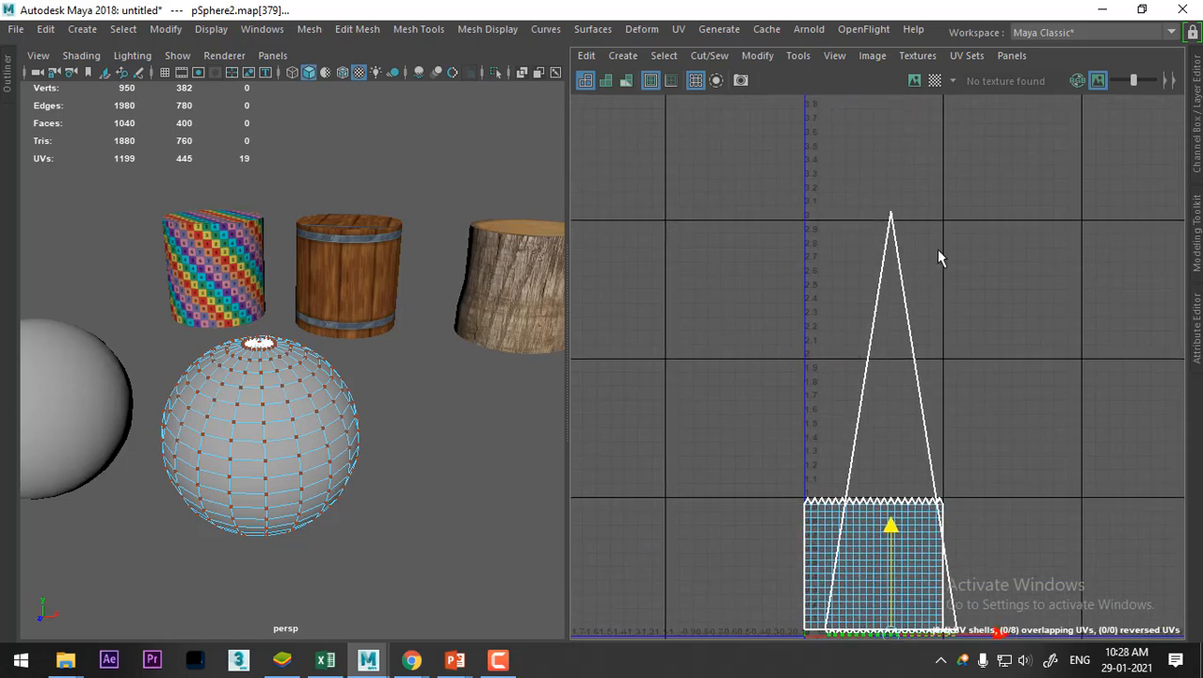
drag(918, 186, 883, 259)
ctrl+right_drag(892, 243, 921, 273)
drag(892, 417, 712, 499)
alt+middle_drag(762, 400, 860, 243)
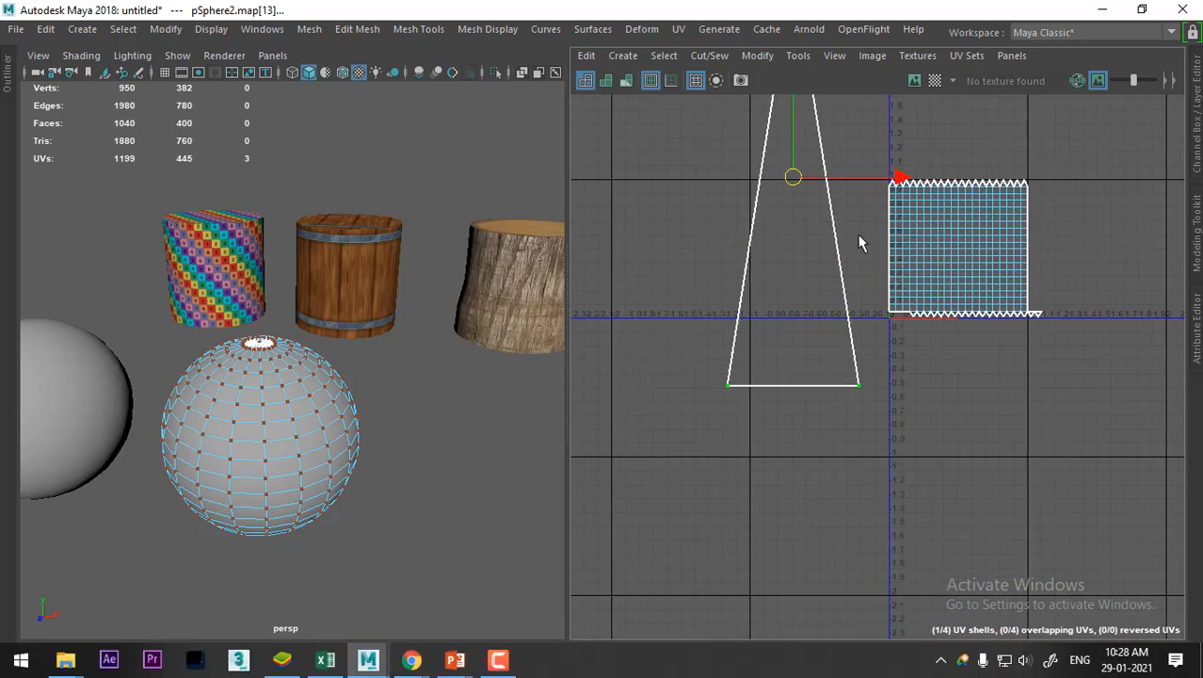
Scale the oversized triangle shell down uniformly to roughly the size of the other spikes
key(r)
drag(792, 177, 708, 295)
alt+right_drag(888, 217, 947, 447)
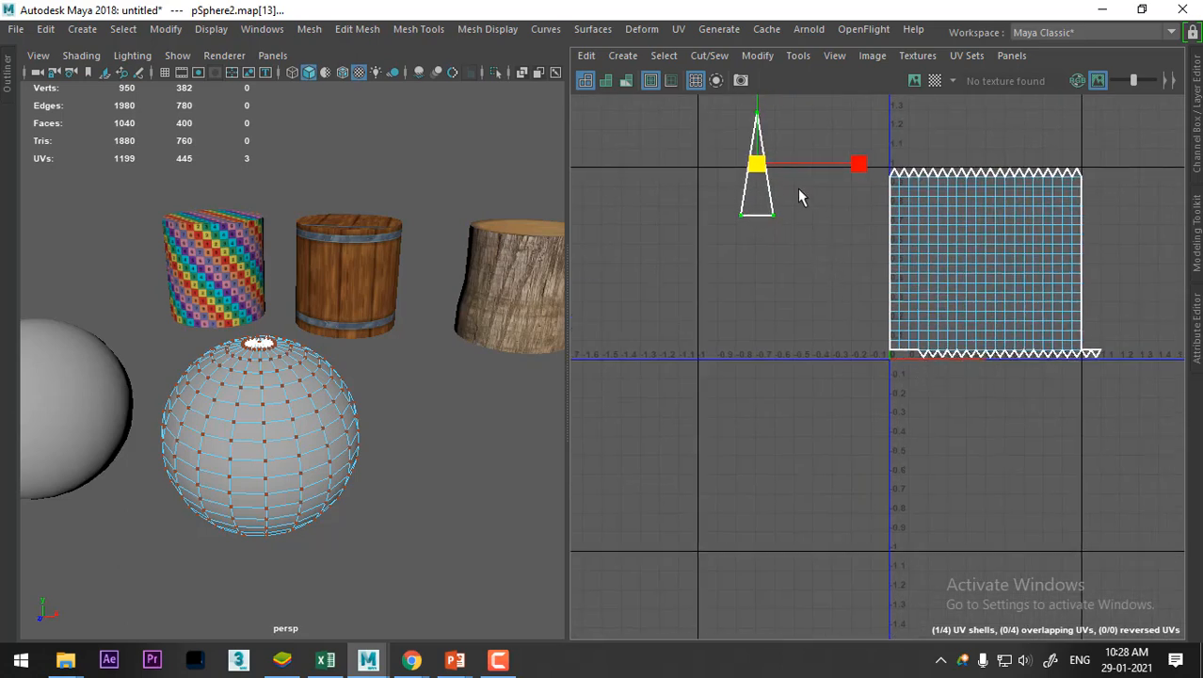
drag(763, 170, 706, 287)
key(w)
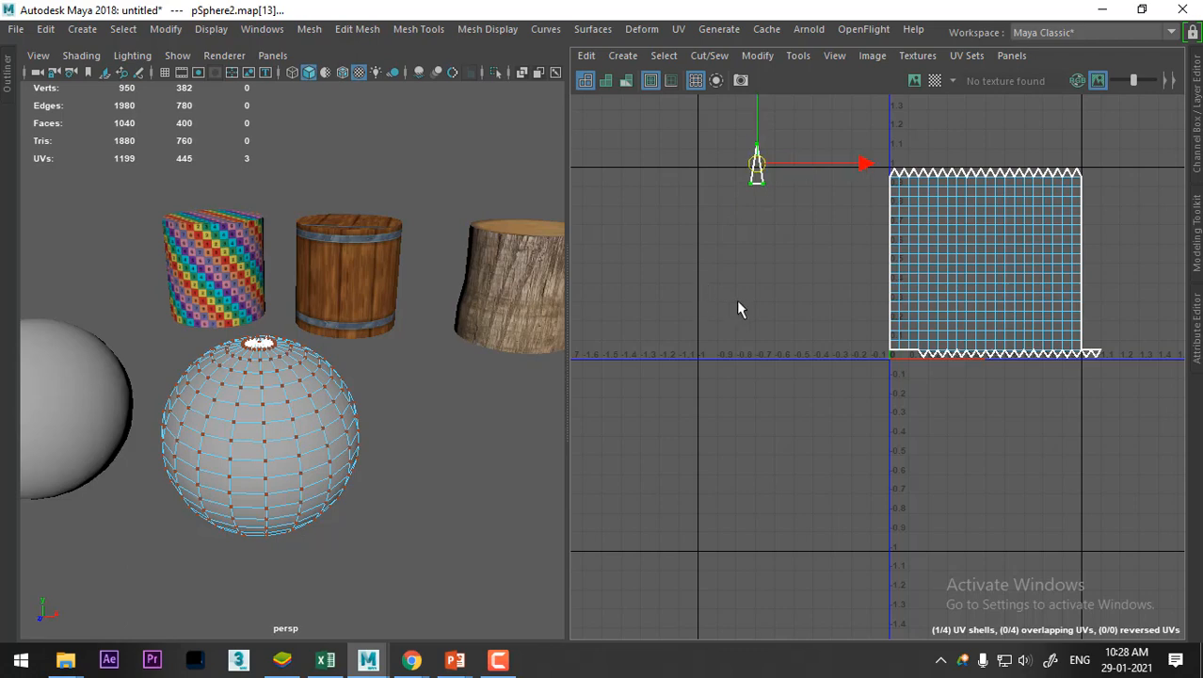
Turn the small triangle shell to point downward and move it beside the grid's lower-left corner
alt+right_drag(739, 309, 819, 483)
shift+right_drag(829, 255, 945, 261)
shift+right_drag(838, 252, 974, 252)
drag(732, 155, 909, 514)
alt+middle_drag(1042, 481, 900, 312)
alt+right_drag(898, 336, 1001, 470)
alt+middle_drag(790, 351, 689, 375)
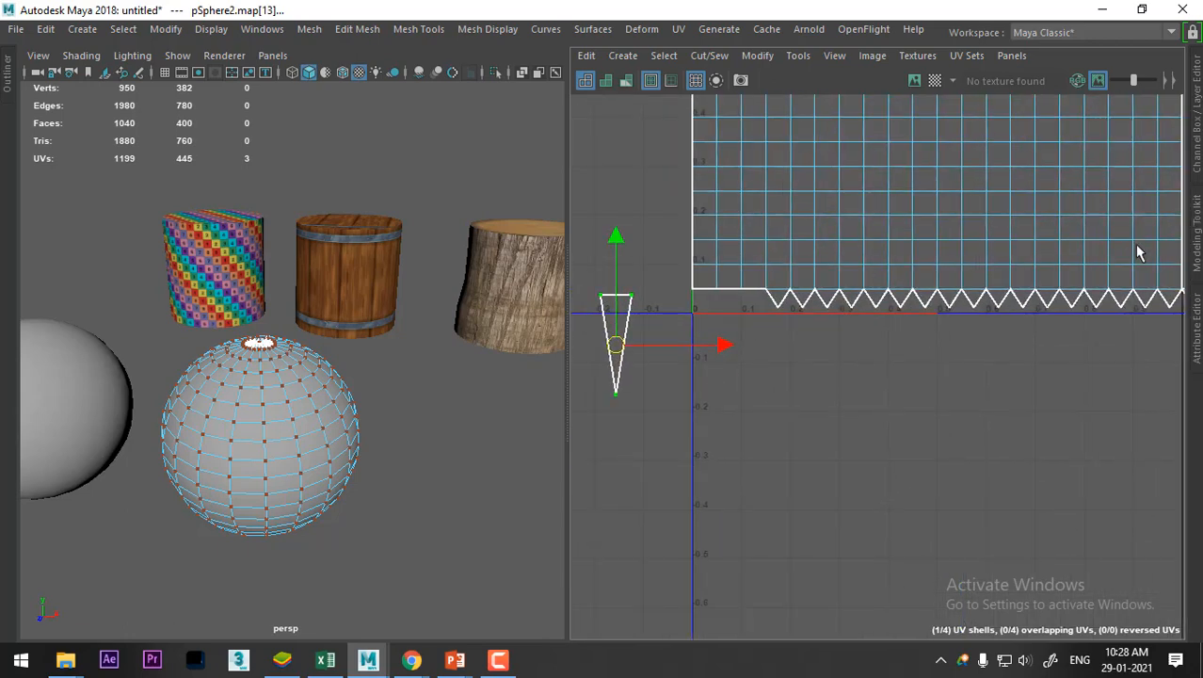
Undo the first sewing attempt and sew the overhanging lower spikes onto the grid's first two open edges, keeping the triangle shell separate
alt+middle_drag(1136, 247, 979, 301)
alt+middle_drag(994, 369, 1180, 361)
right_drag(795, 322, 797, 273)
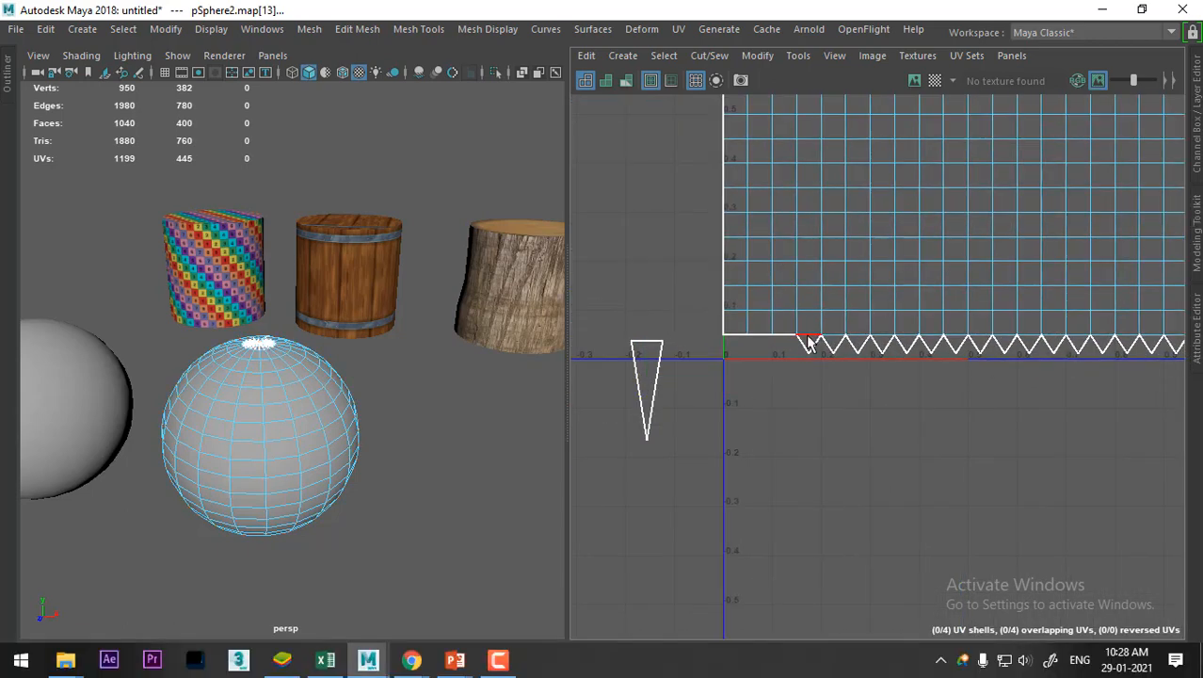
drag(793, 326, 759, 349)
shift+right_drag(834, 386, 817, 226)
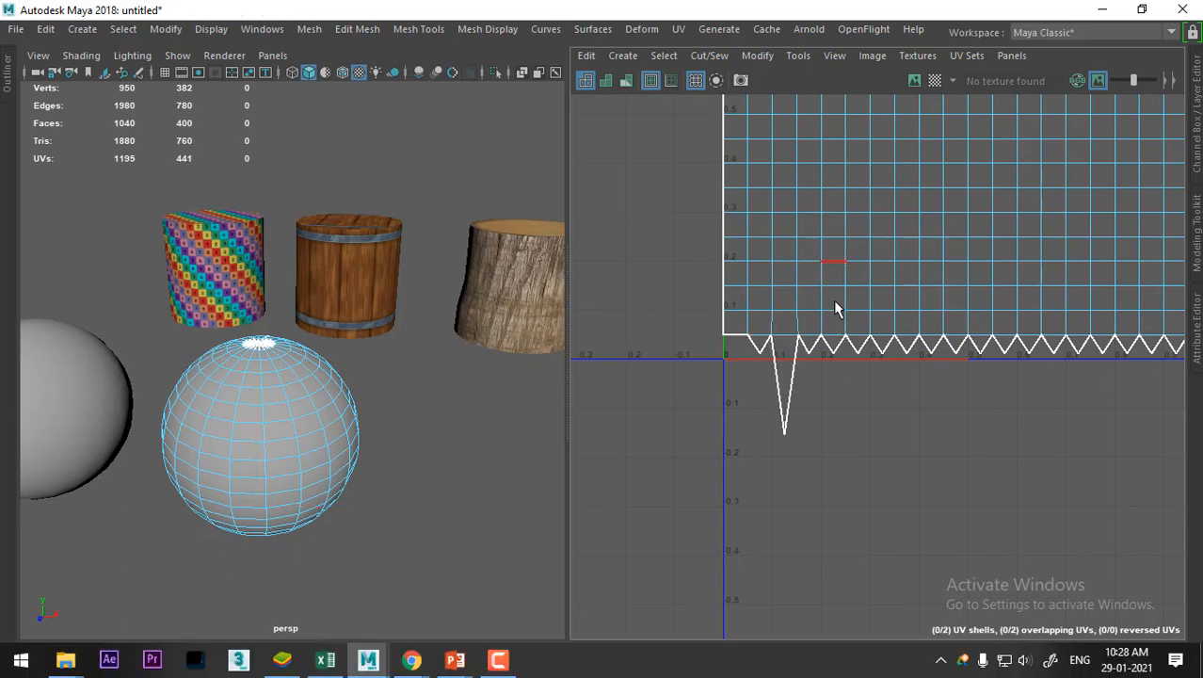
key(ctrl+z)
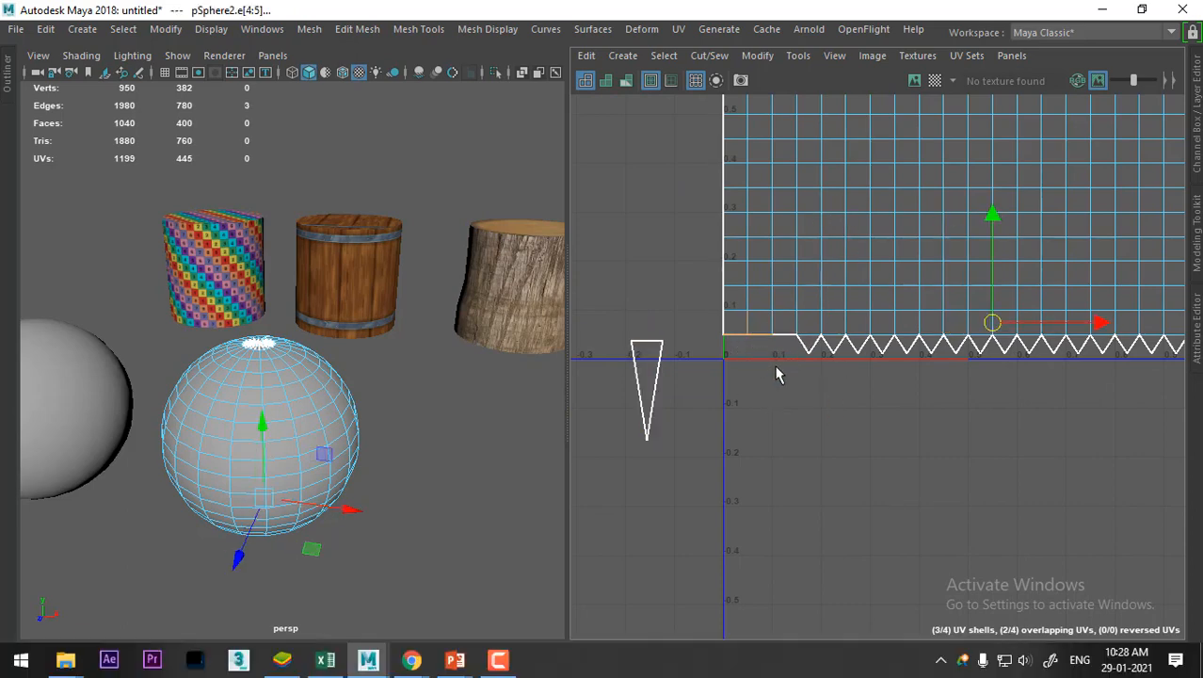
key(ctrl+z)
key(ctrl+z)
key(ctrl+z)
scroll(809, 314, up, 3)
alt+middle_drag(759, 445, 869, 417)
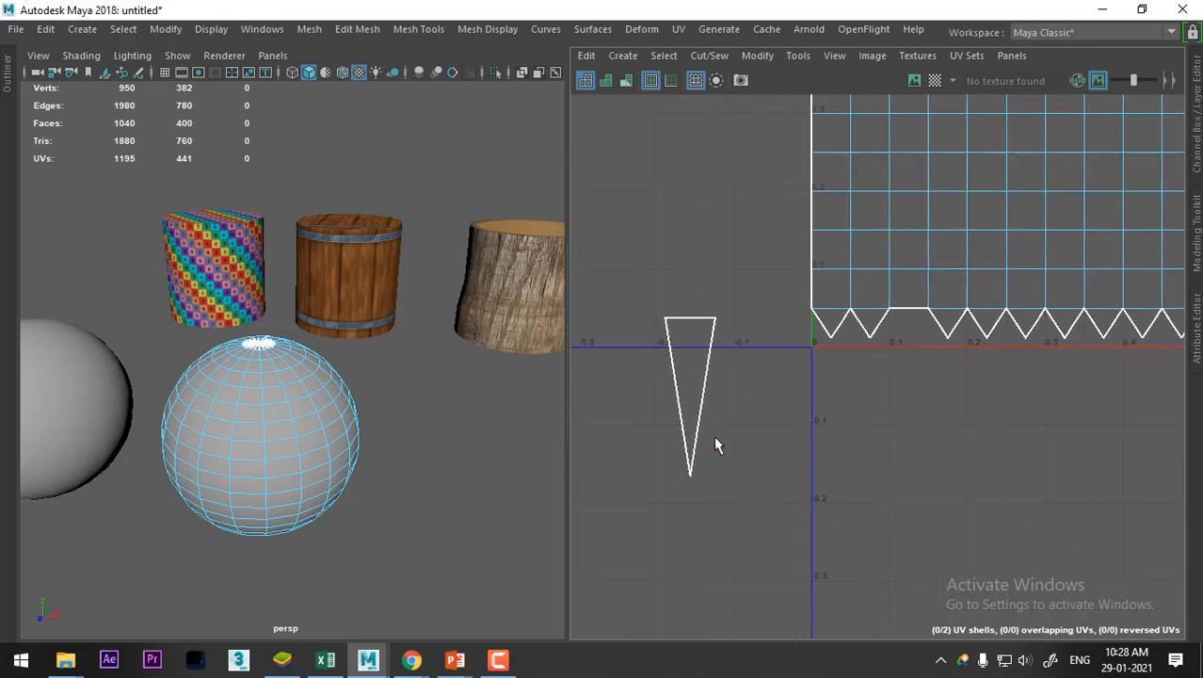
Select the whole loose triangle shell, move it under the gap in the lower spike row and scale it to fit
right_drag(714, 435, 717, 474)
drag(649, 457, 720, 496)
ctrl+right_drag(744, 368, 813, 405)
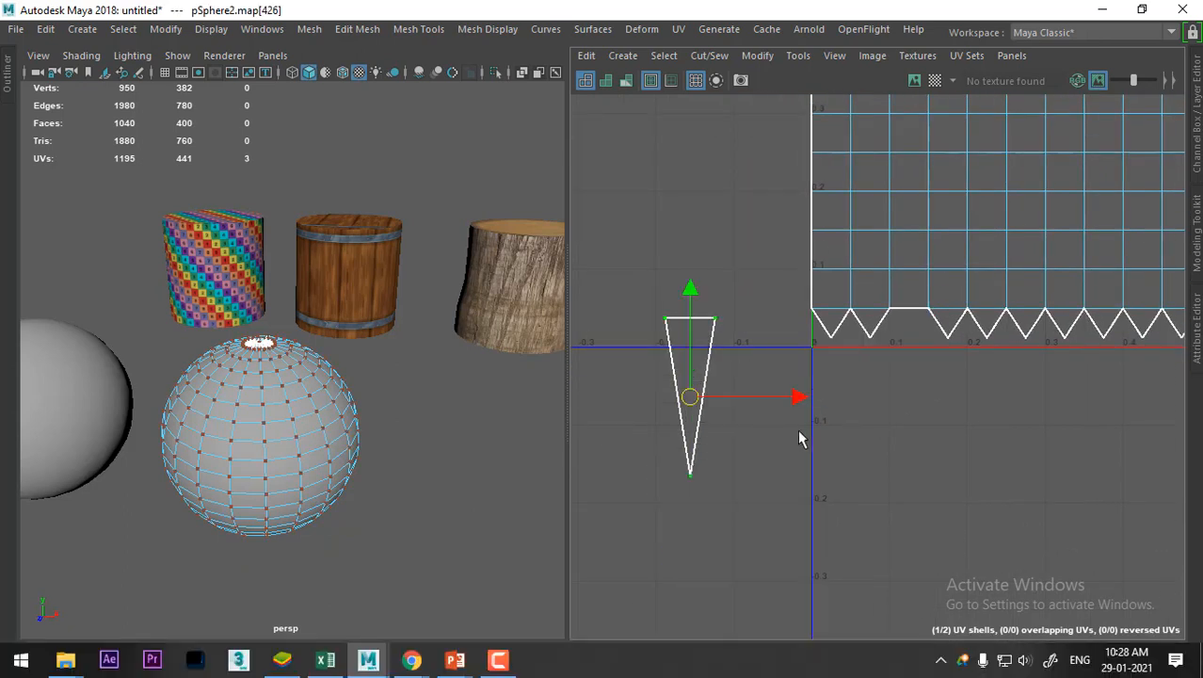
drag(690, 397, 858, 420)
key(r)
key(w)
scroll(926, 405, up, 5)
key(r)
key(w)
key(w)
key(r)
Sew the triangle shell onto the open edge above it in the grid's lower border
right_drag(910, 308, 892, 162)
click(881, 231)
shift+right_drag(876, 288, 935, 289)
Select the tip of the newly sewn triangle and raise it to the lower border of the 0 to 1 tile
right_drag(881, 387, 1012, 391)
drag(1034, 418, 802, 602)
key(w)
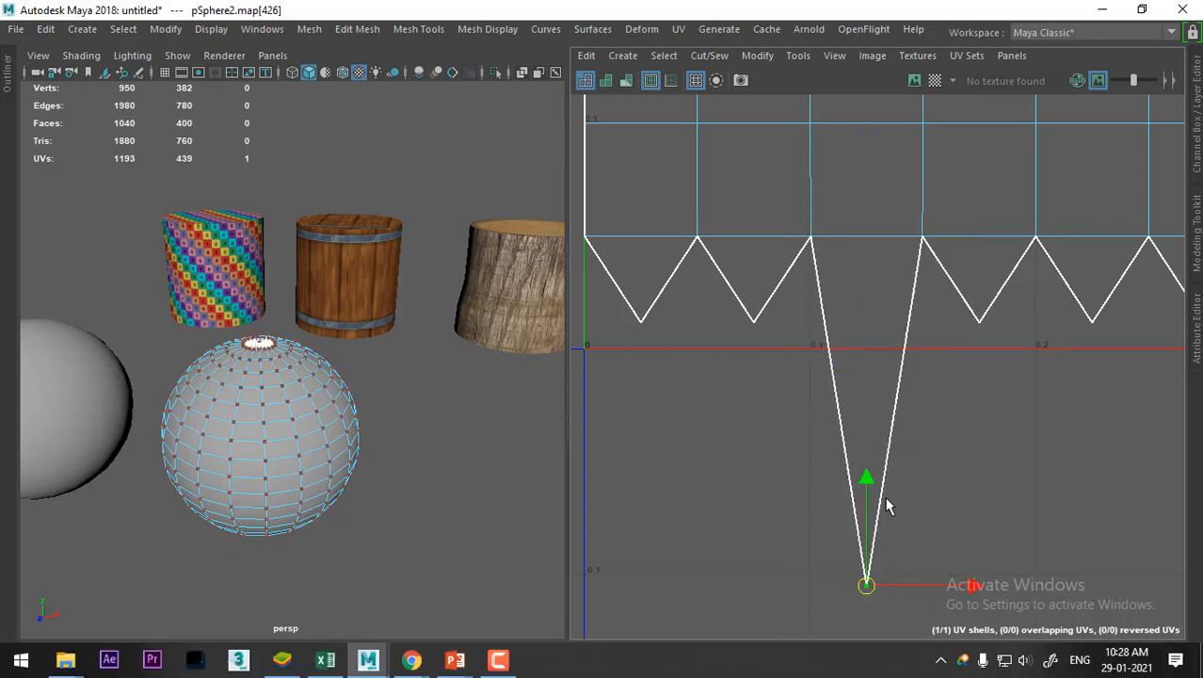
drag(866, 482, 855, 246)
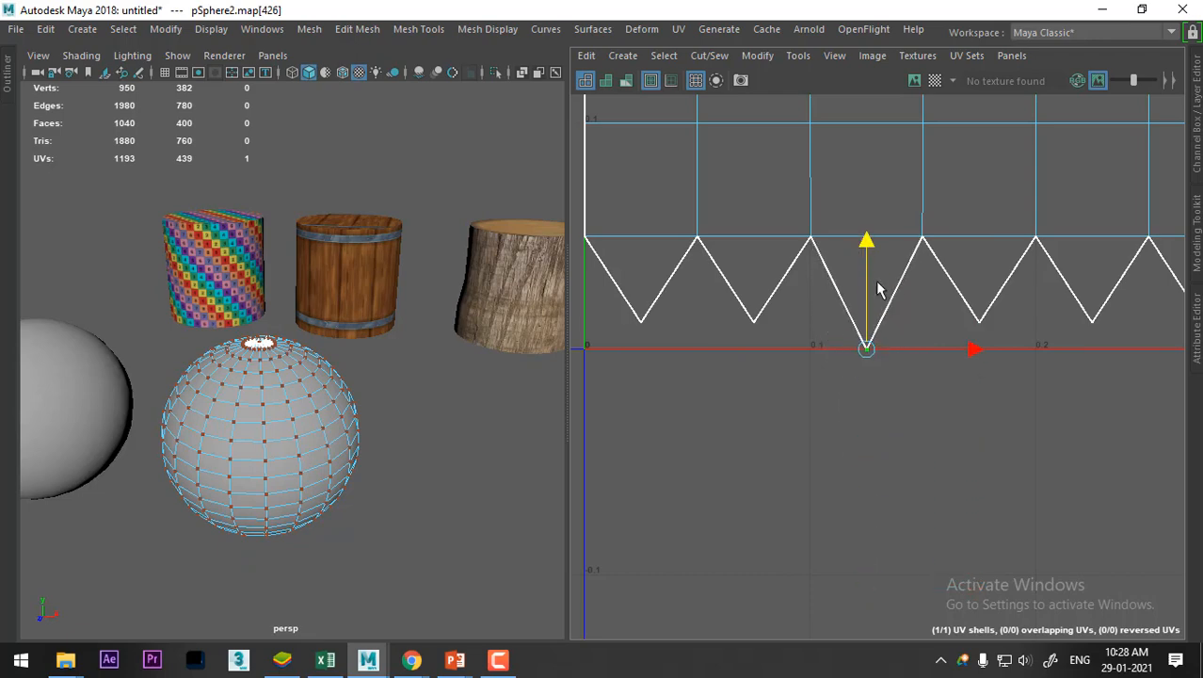
Select all the lower spike tips of the sphere's UV grid and scale them vertically until they form a flat row
scroll(952, 438, down, 2)
alt+middle_drag(1104, 504, 1016, 496)
scroll(1007, 476, down, 3)
scroll(737, 288, down, 3)
alt+middle_drag(916, 290, 768, 312)
scroll(847, 331, down, 2)
drag(930, 381, 593, 394)
scroll(846, 499, up, 2)
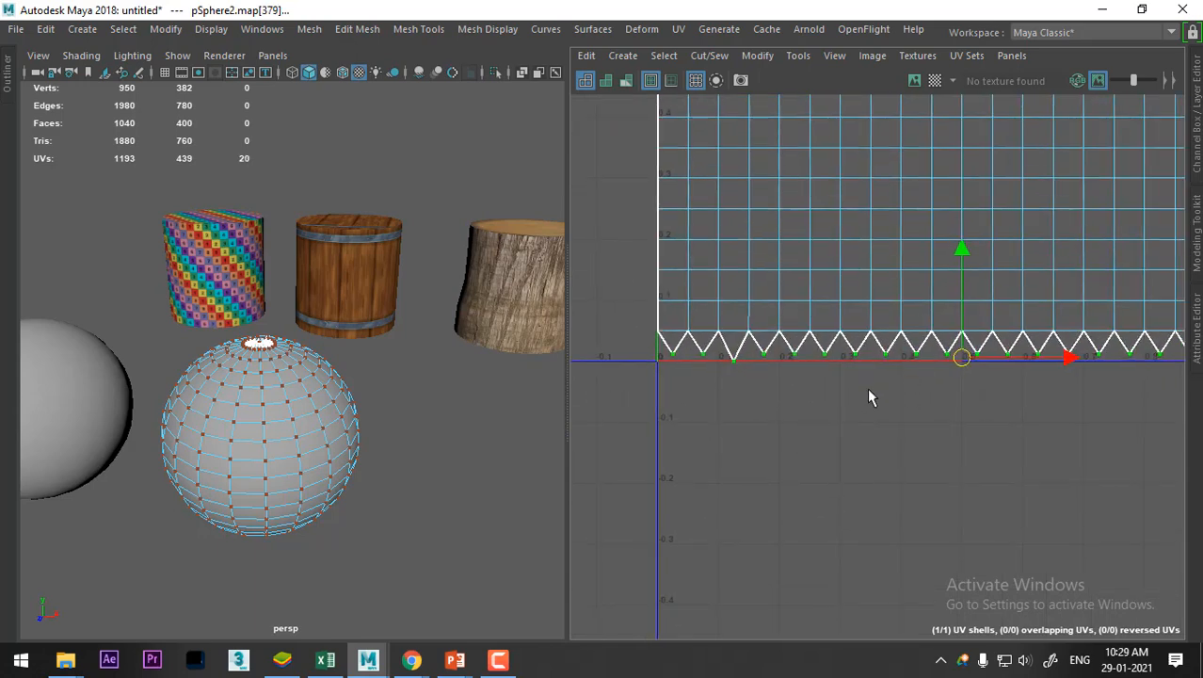
key(r)
drag(961, 255, 958, 373)
key(w)
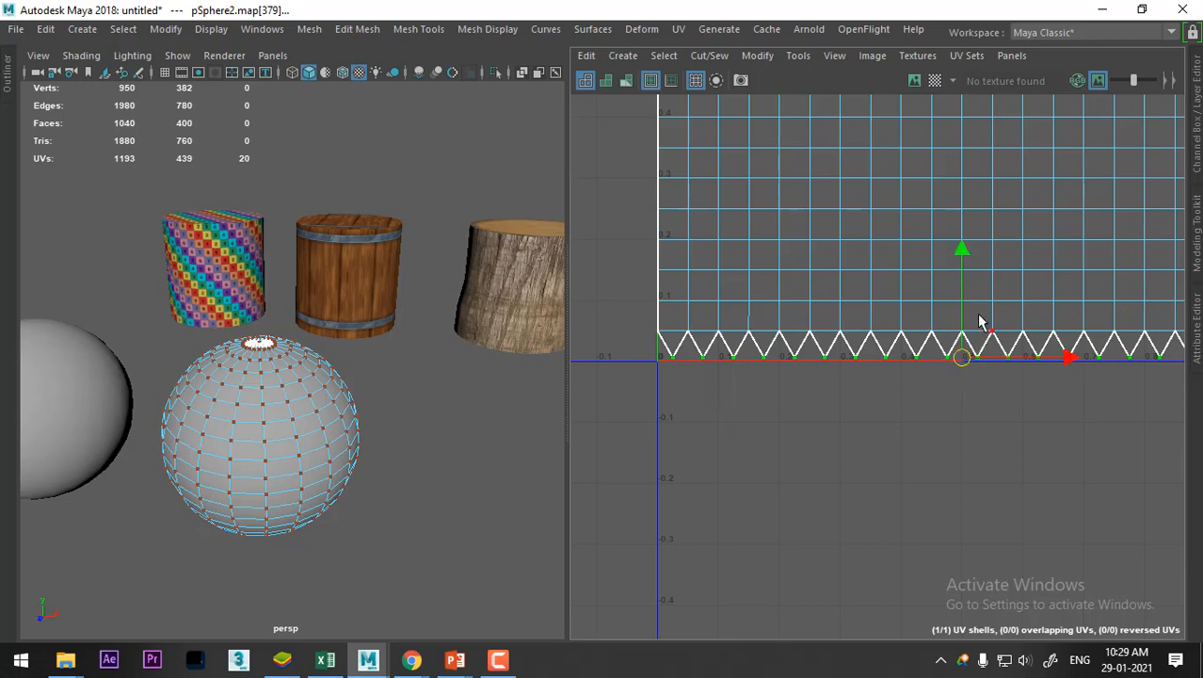
Move the flattened row of spike tips onto the lower border of the 0 to 1 tile
drag(967, 251, 966, 249)
scroll(965, 250, down, 2)
alt+middle_drag(968, 247, 945, 390)
scroll(945, 389, down, 1)
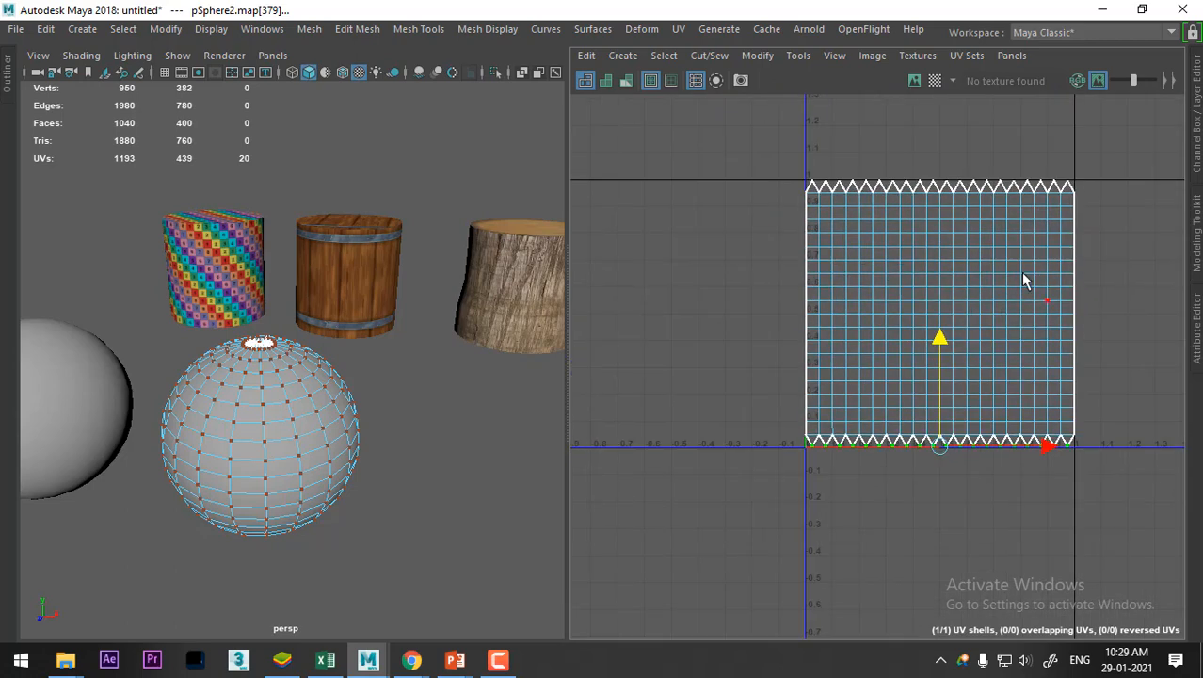
Return the sphere to object mode and assign the existing checker material to it
right_drag(982, 227, 1196, 156)
right_drag(260, 416, 346, 128)
click(213, 544)
click(209, 433)
alt+drag(349, 448, 323, 335)
right_drag(323, 335, 472, 532)
alt+drag(472, 533, 389, 502)
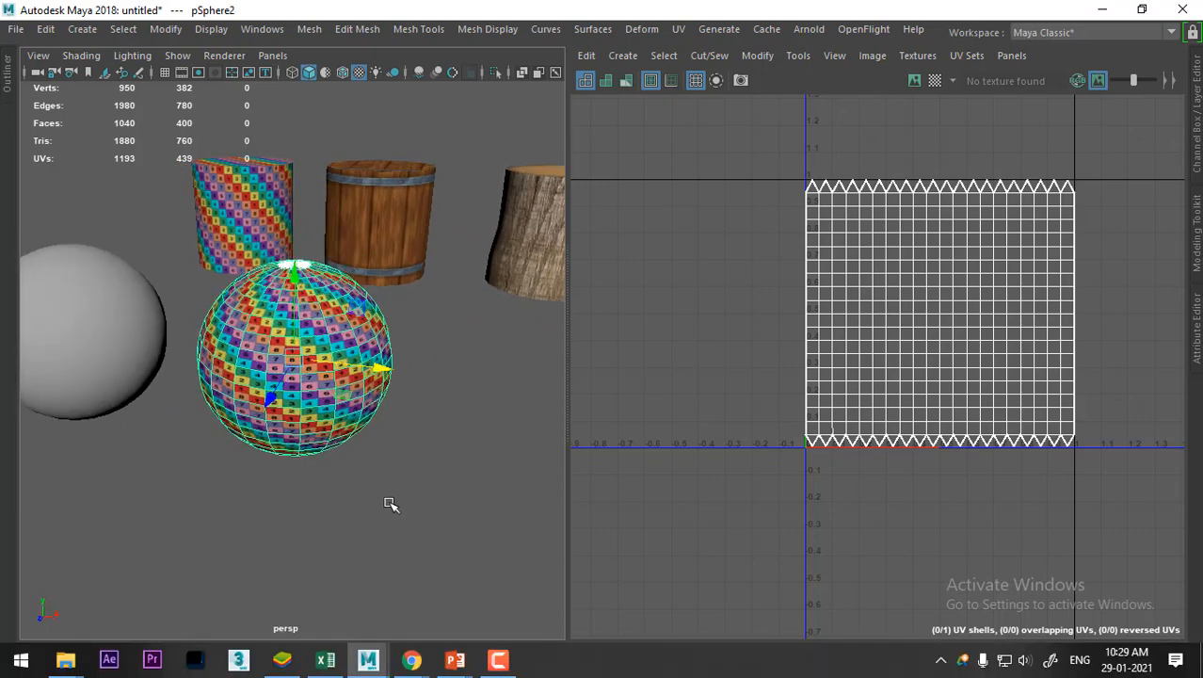
Duplicate the checker-textured sphere and move the copy along the X axis to sit beside the original
key(ctrl+d)
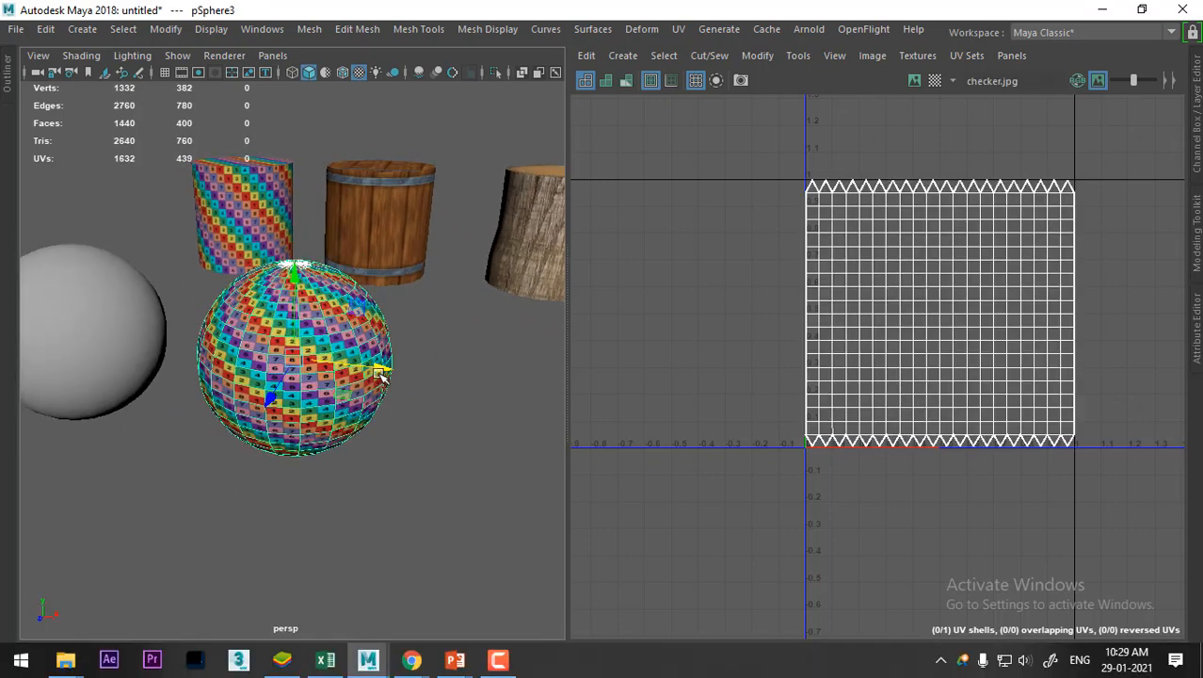
drag(381, 370, 660, 383)
alt+middle_drag(548, 448, 400, 395)
scroll(400, 394, down, 5)
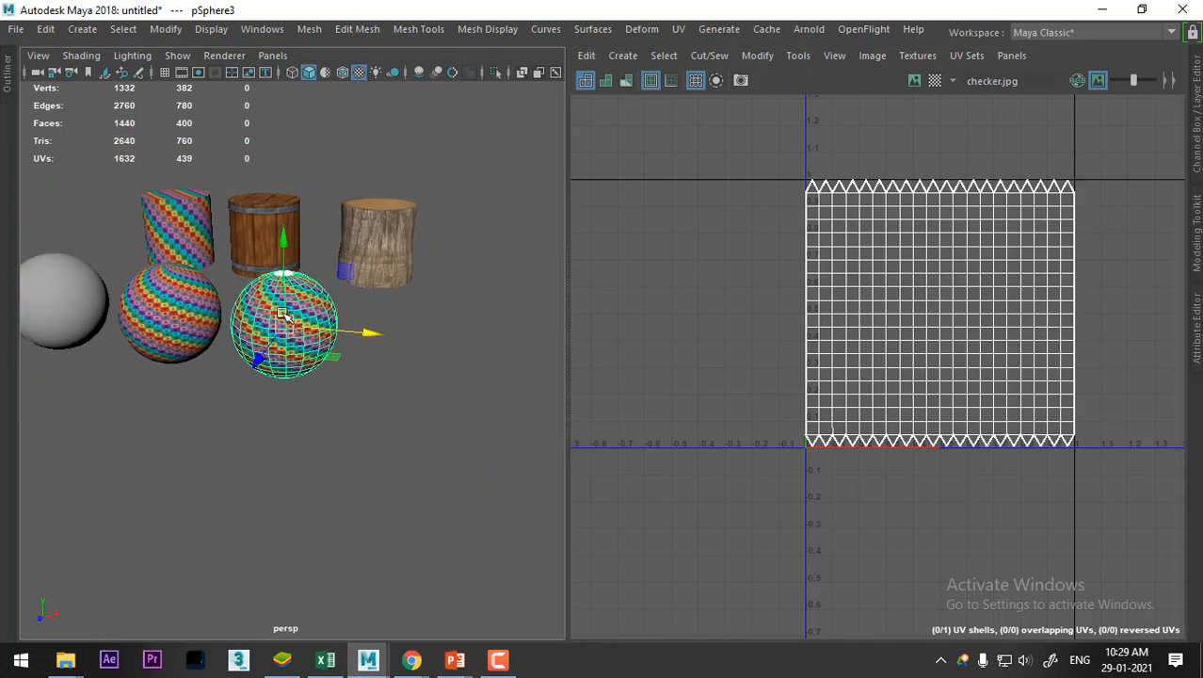
Assign a new Lambert material to the duplicate sphere and connect a File texture to its Color attribute
right_drag(282, 312, 442, 548)
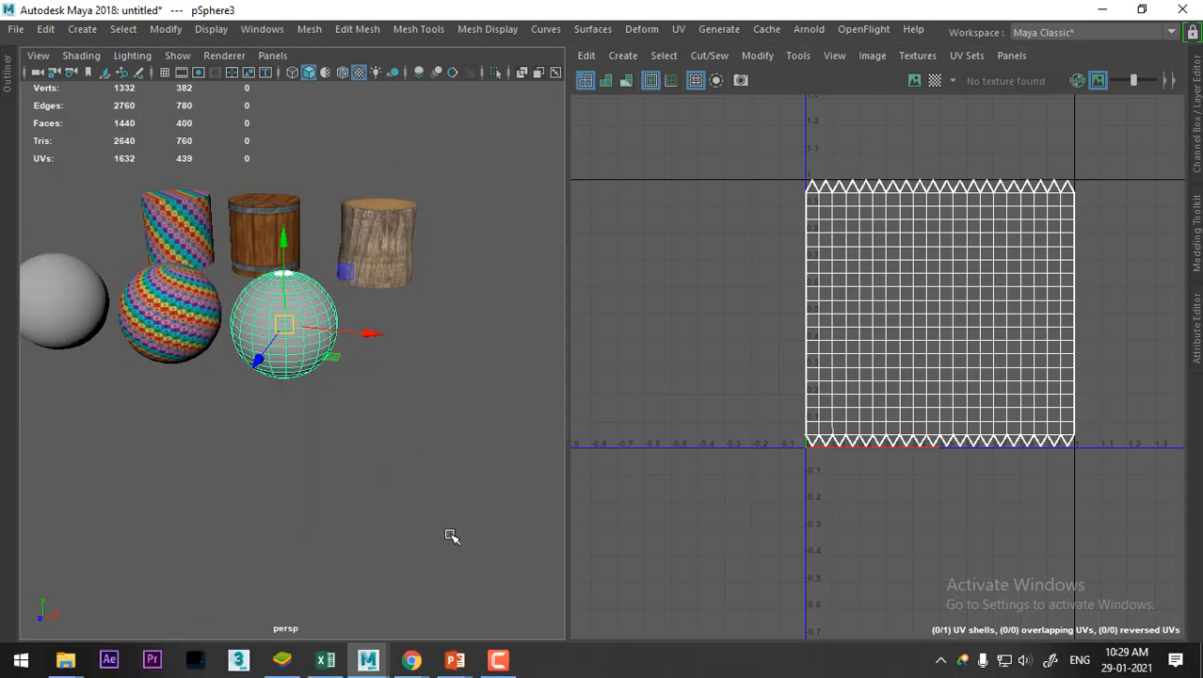
click(1196, 327)
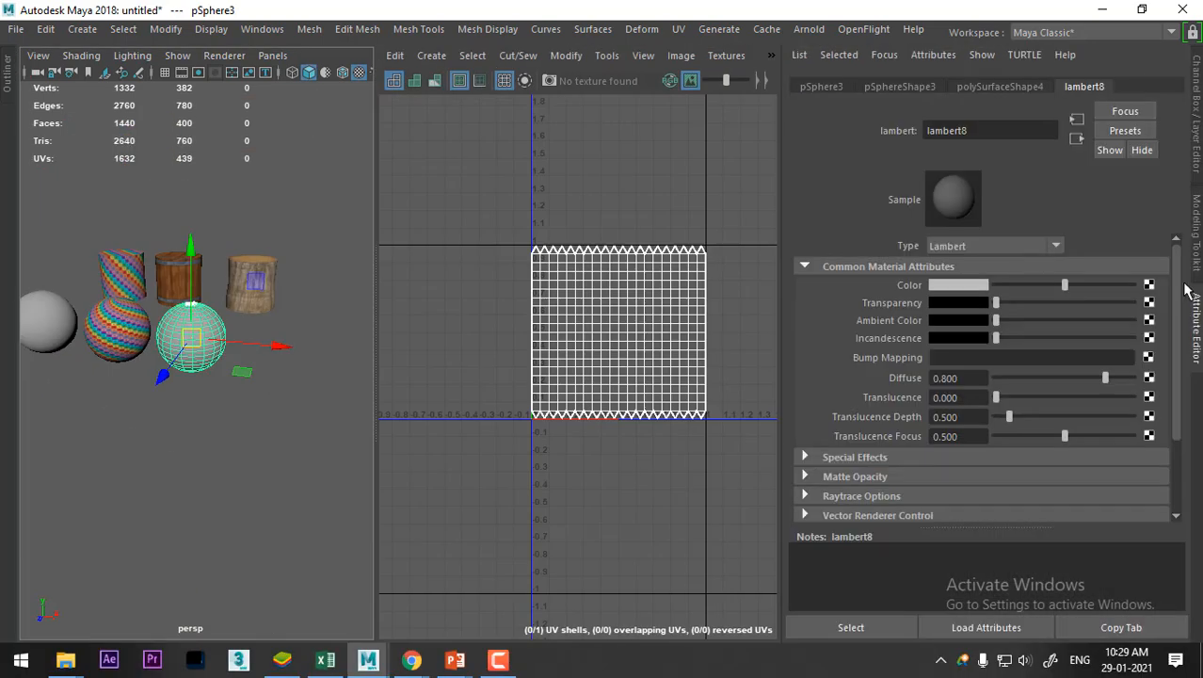
click(1147, 285)
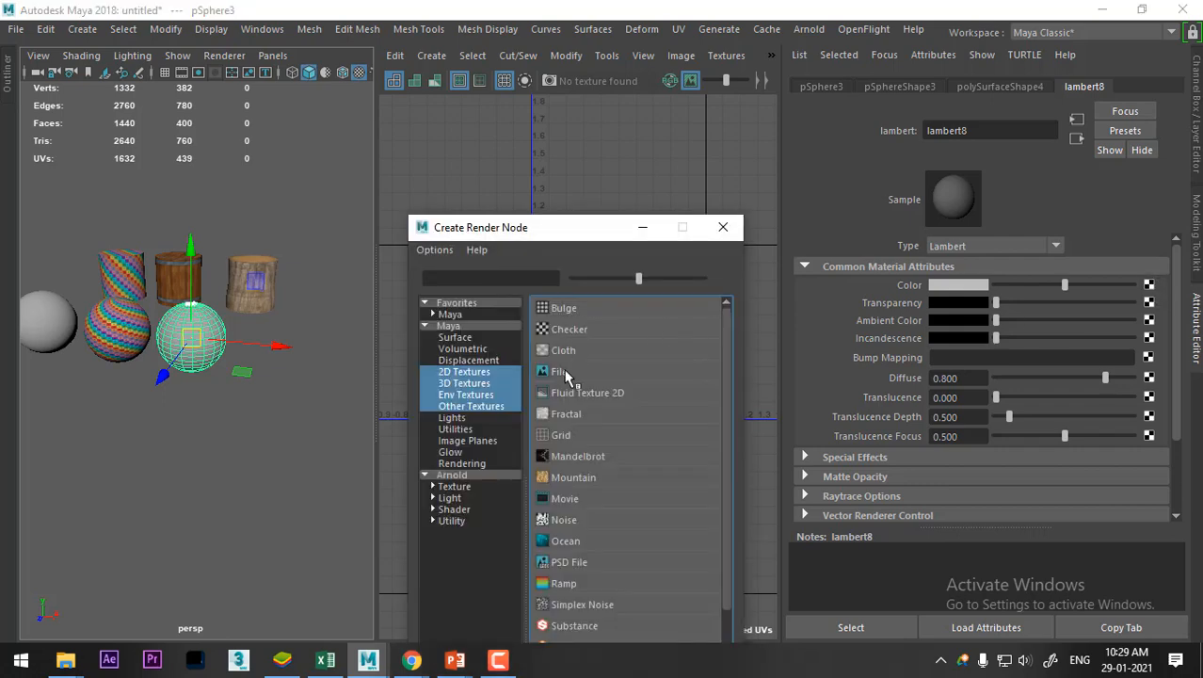
click(561, 371)
Load earth.jpg from the wood texture folder as the File texture's image
click(1154, 328)
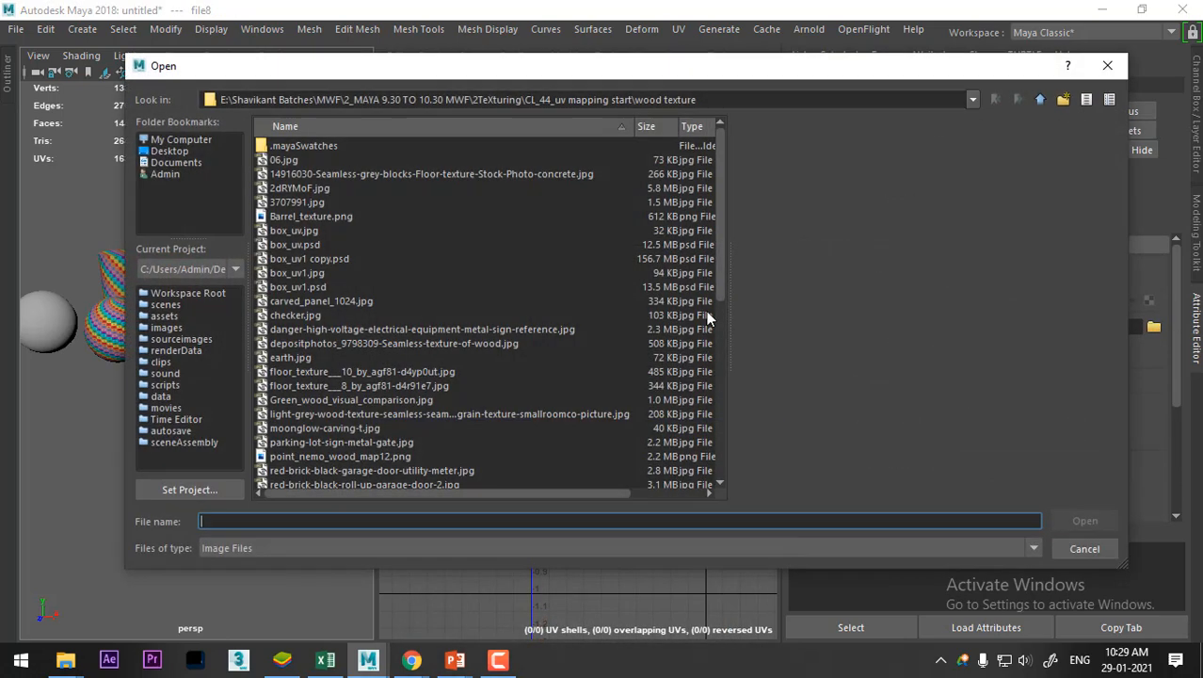
click(285, 160)
key(Down)
key(Down)
key(Down)
key(Down)
key(Down)
key(Down)
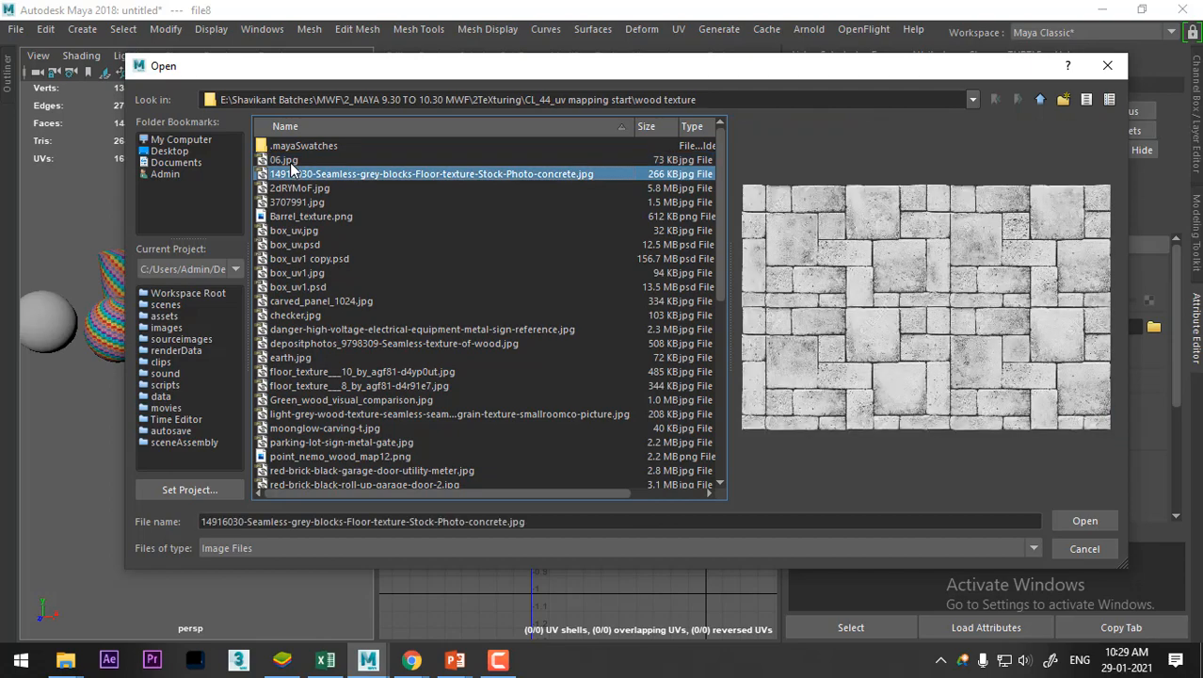
key(Down)
key(Down)
key(Down)
key(Down)
key(Down)
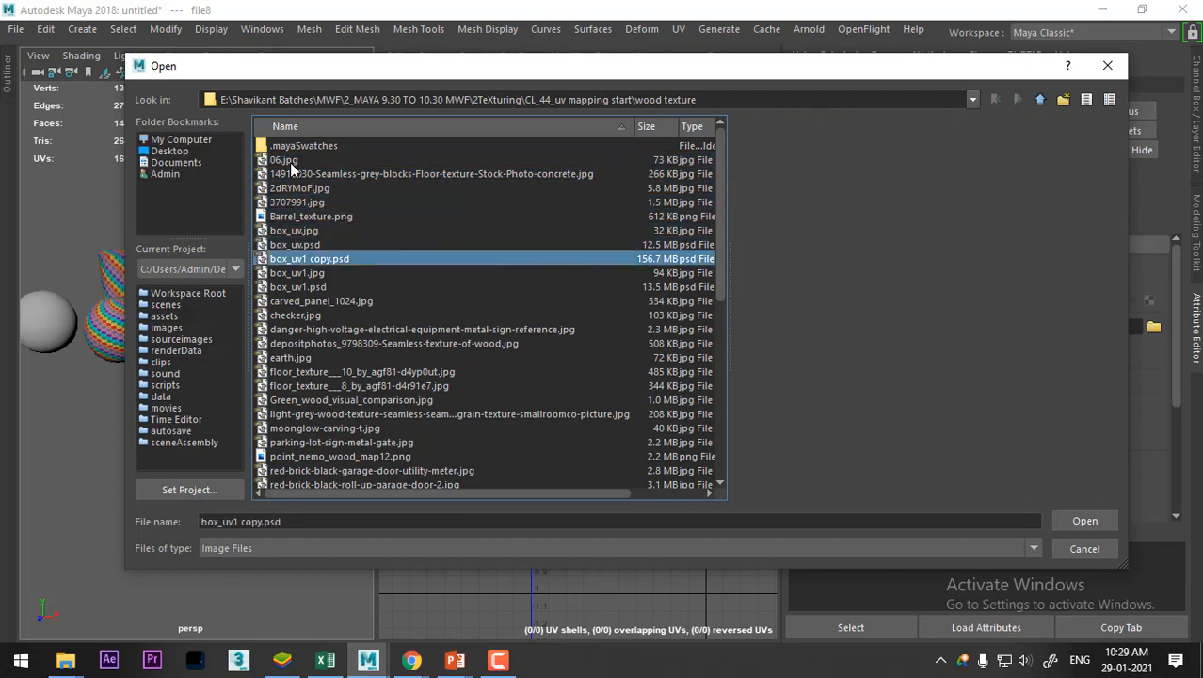
key(Down)
key(Down)
key(Down)
key(Down)
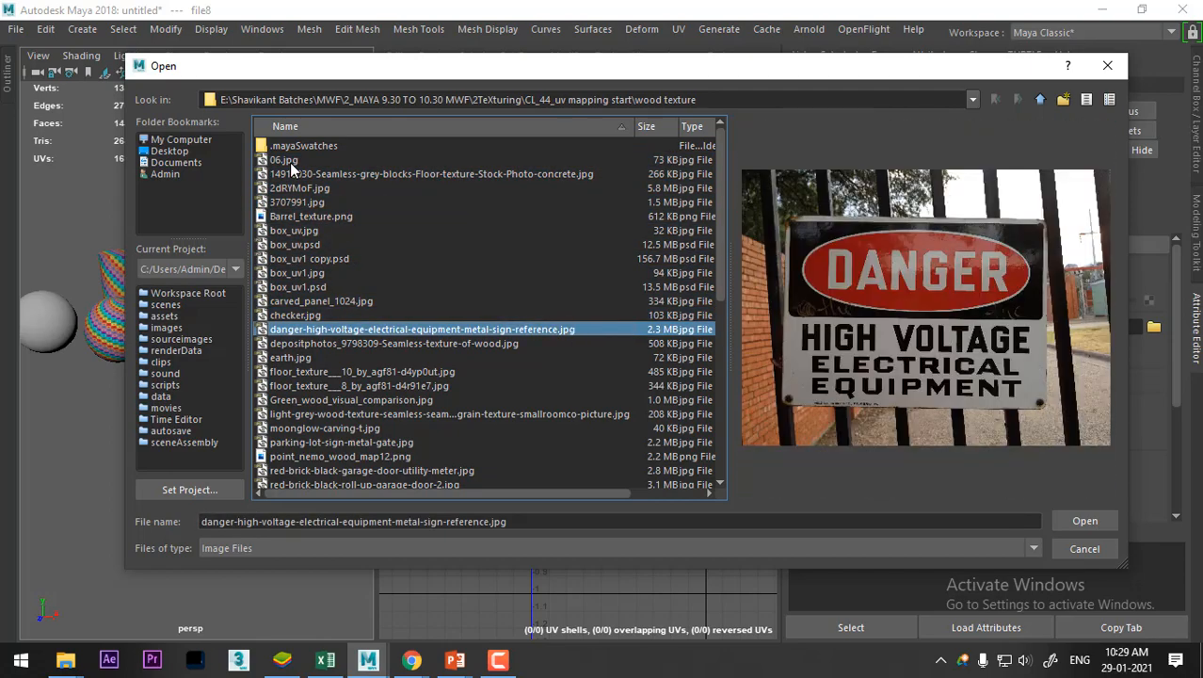
key(Up)
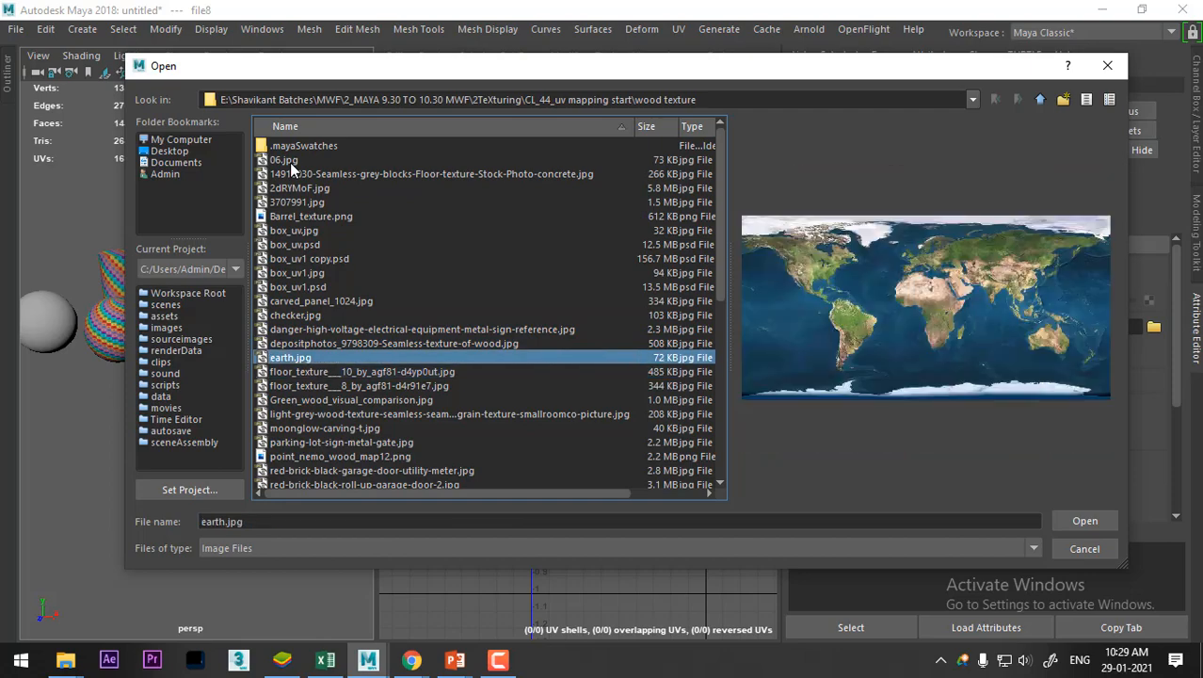
key(Return)
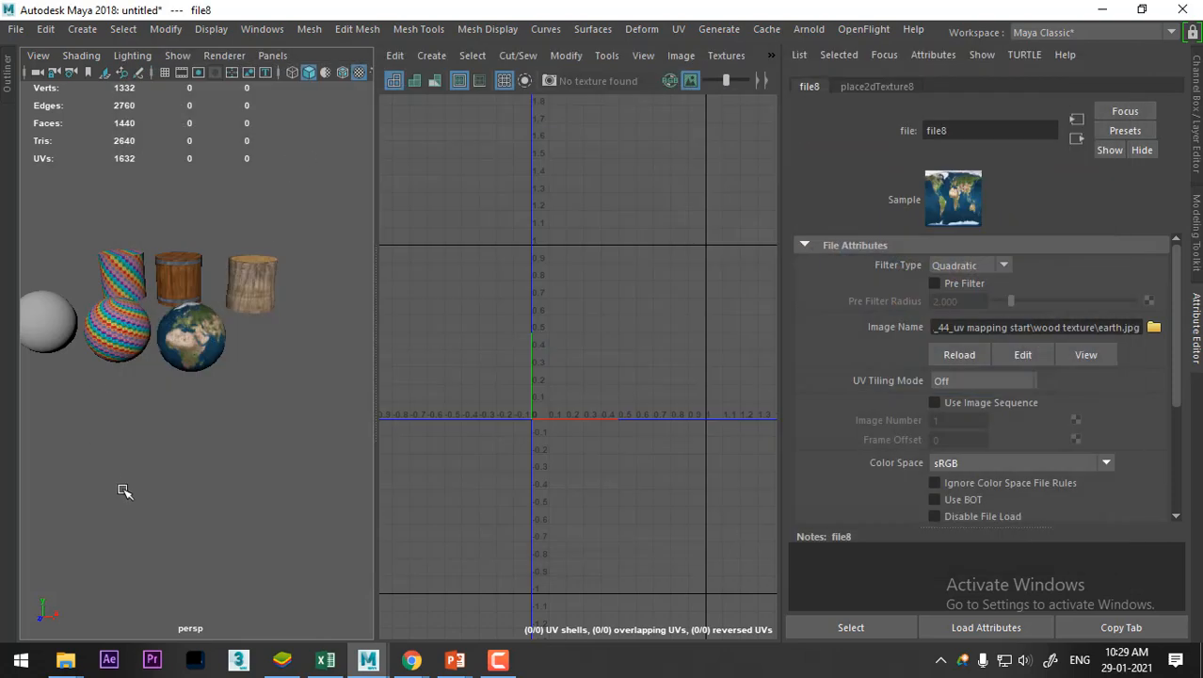
Enlarge the perspective view and examine the earth-textured sphere beside the other textured objects from several angles
alt+drag(123, 489, 204, 452)
key(space)
alt+drag(356, 470, 631, 494)
alt+right_drag(631, 494, 645, 542)
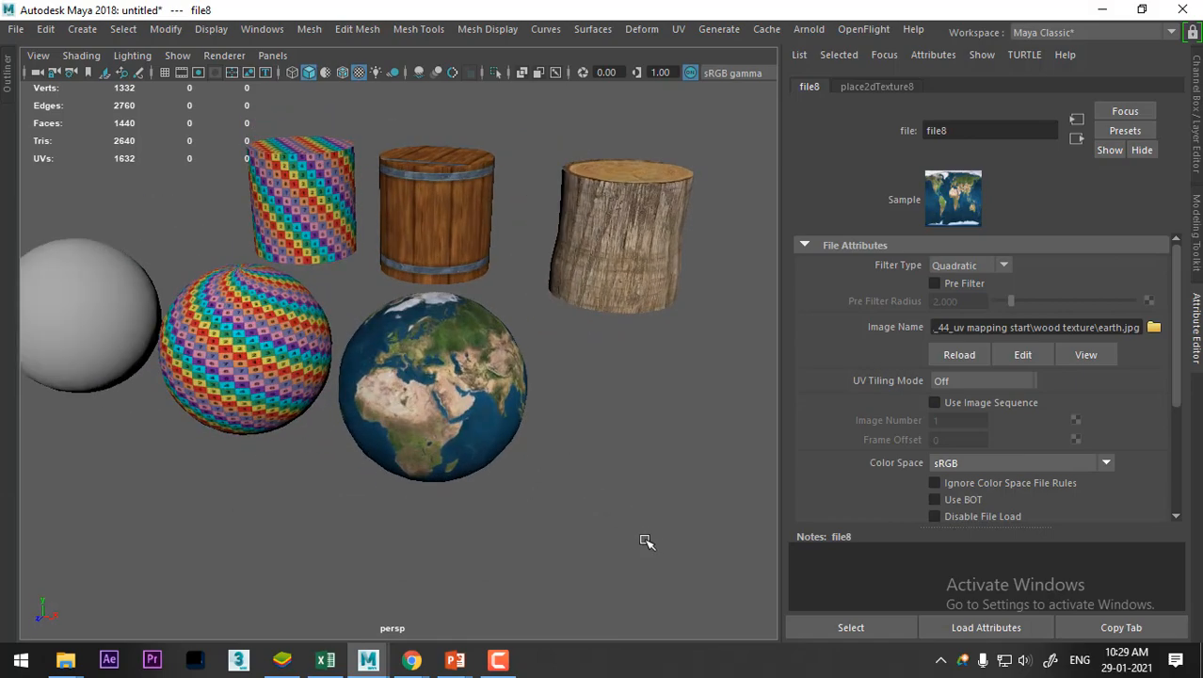
alt+middle_drag(645, 542, 597, 497)
alt+right_drag(596, 497, 575, 568)
alt+drag(554, 482, 529, 535)
alt+middle_drag(548, 465, 575, 407)
alt+drag(571, 484, 464, 435)
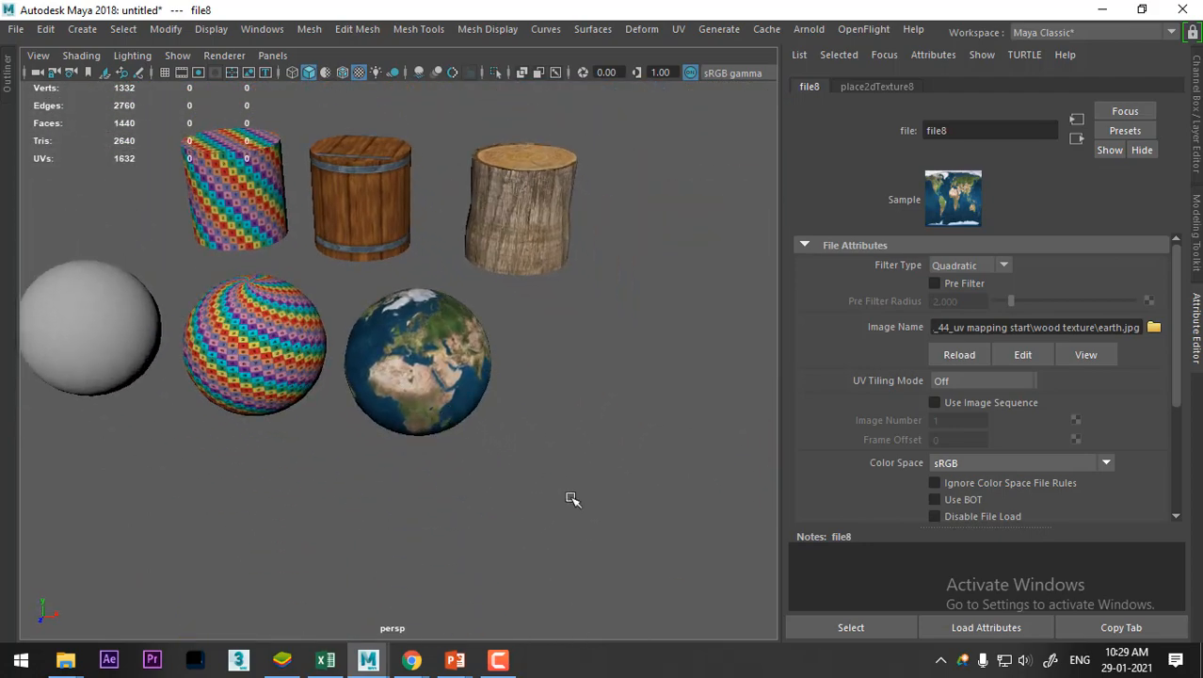
Switch to the PowerPoint slide show and review the Spherical UV mapping slides up to the Method 2 heading
mouse_move(451, 666)
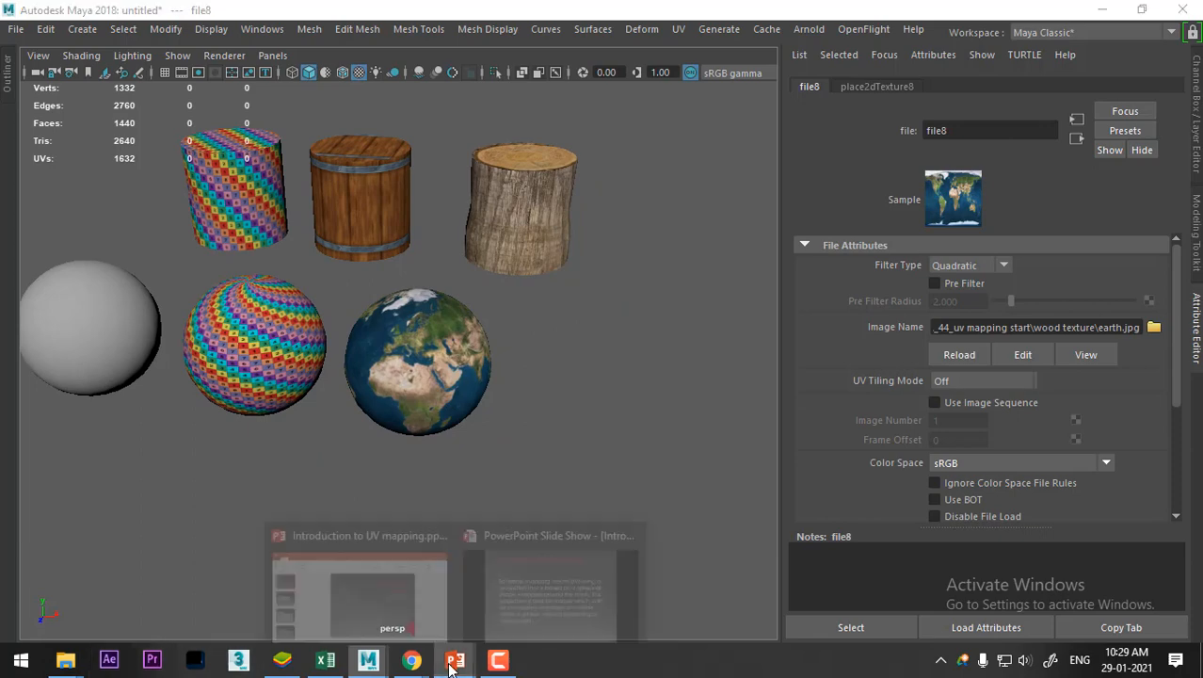
click(530, 587)
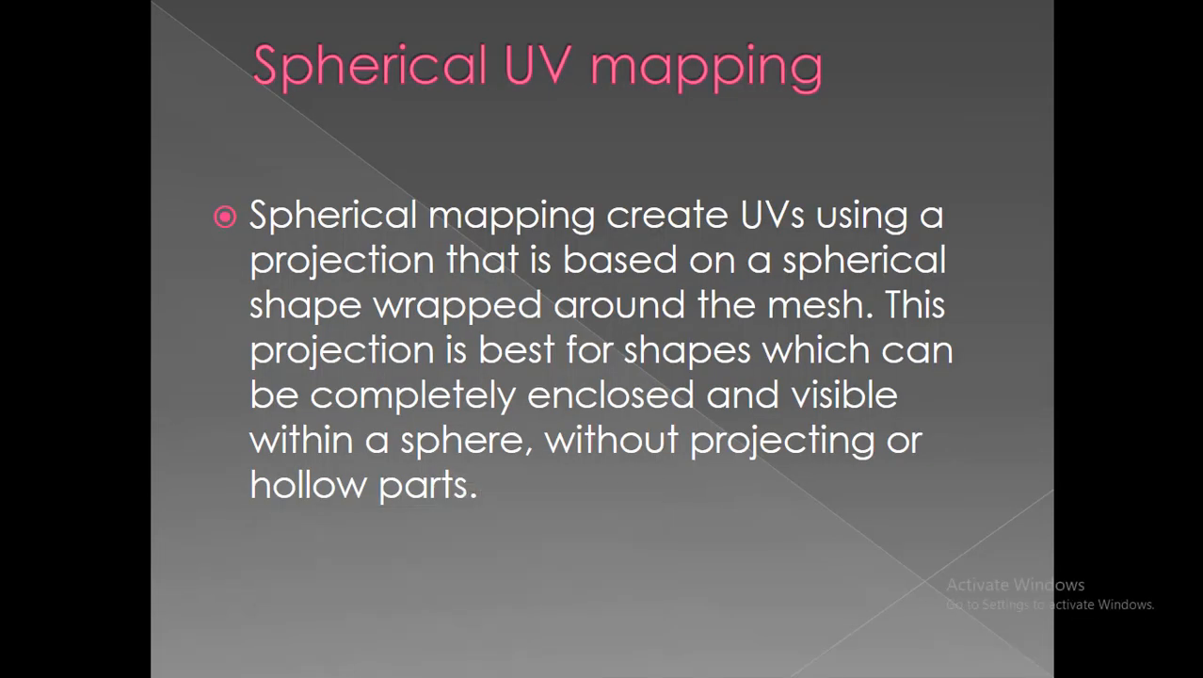
key(Right)
key(Right)
key(Left)
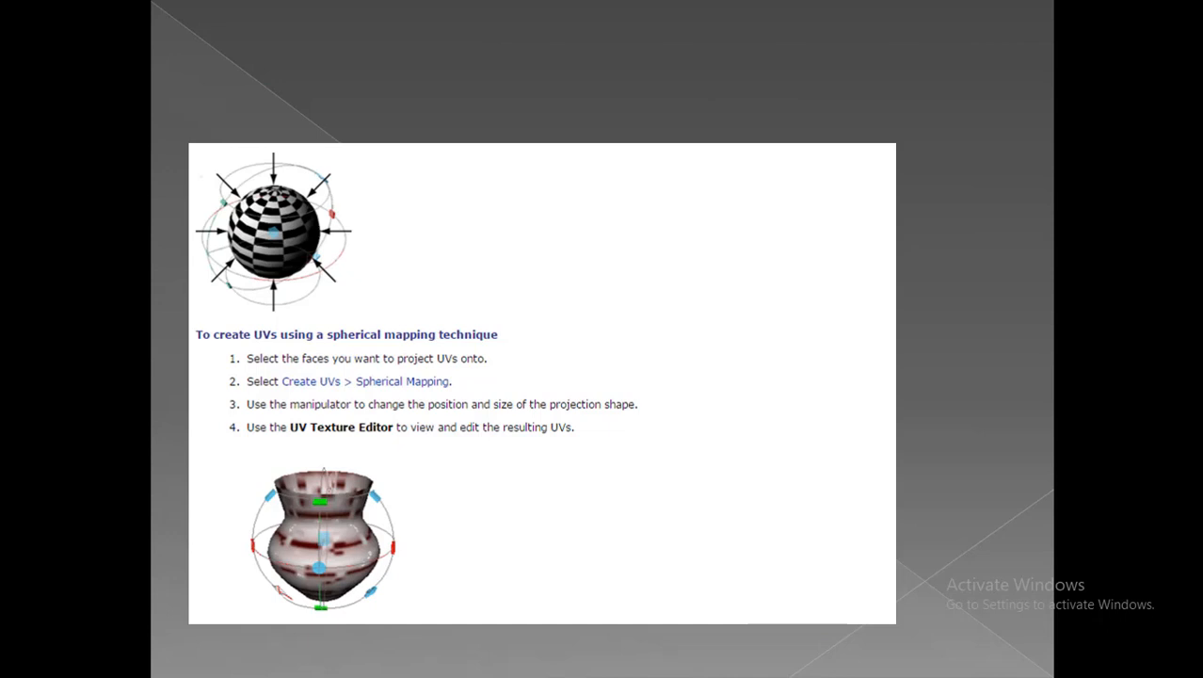
key(Right)
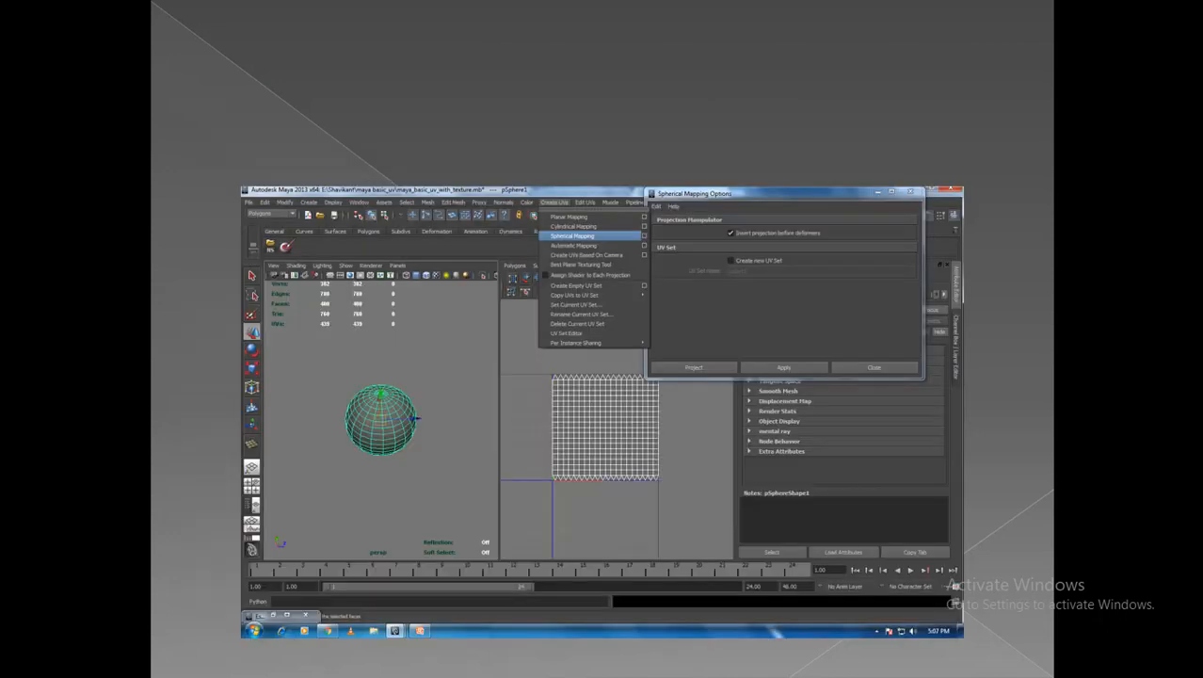
key(Right)
key(Right)
key(Right)
key(Right)
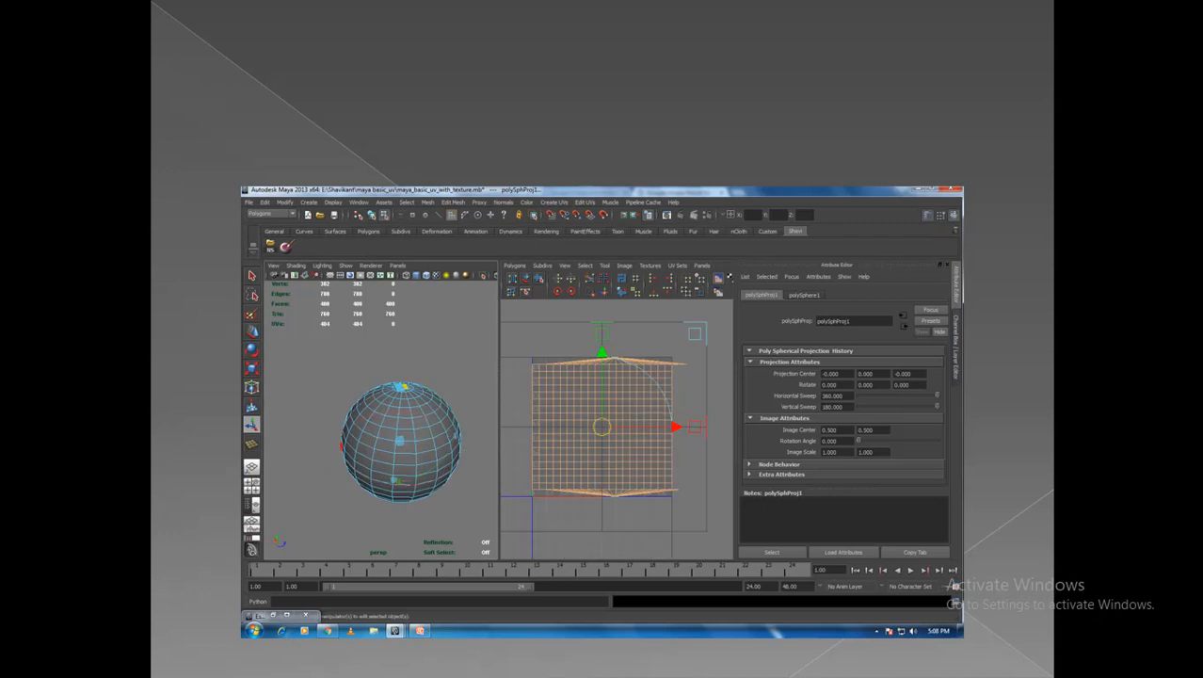
key(Right)
key(Right)
key(Right)
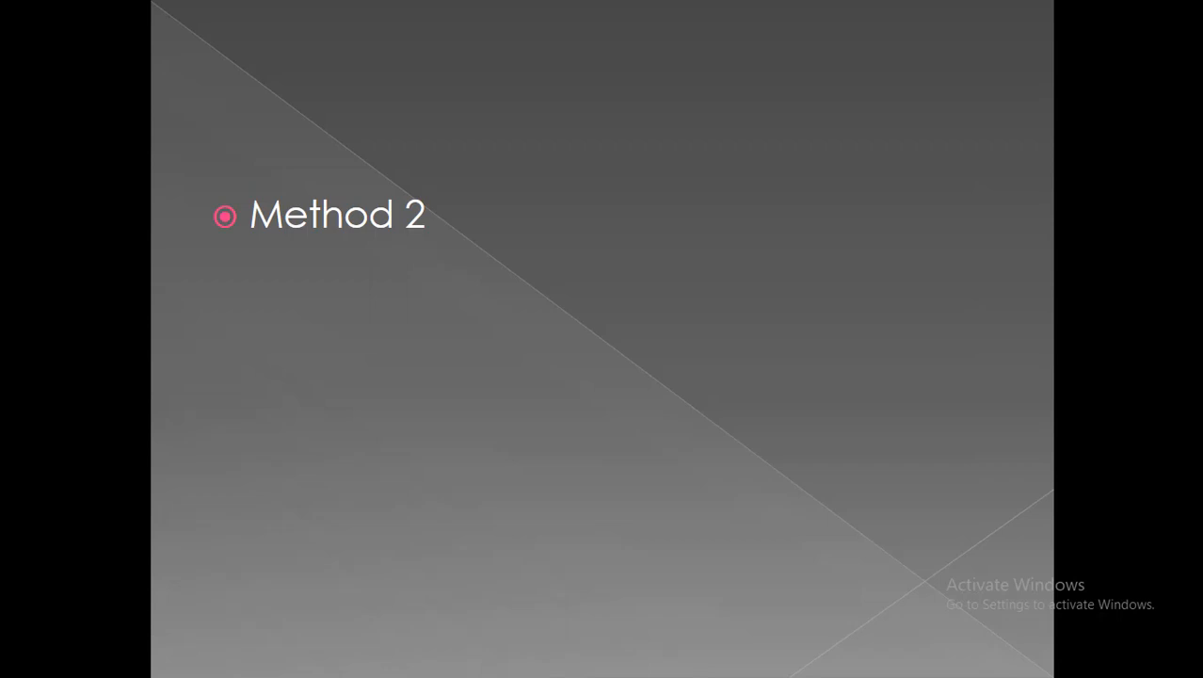
Review the Method 2 slides on planar mapping, unfolding and texturing a half sphere
key(Right)
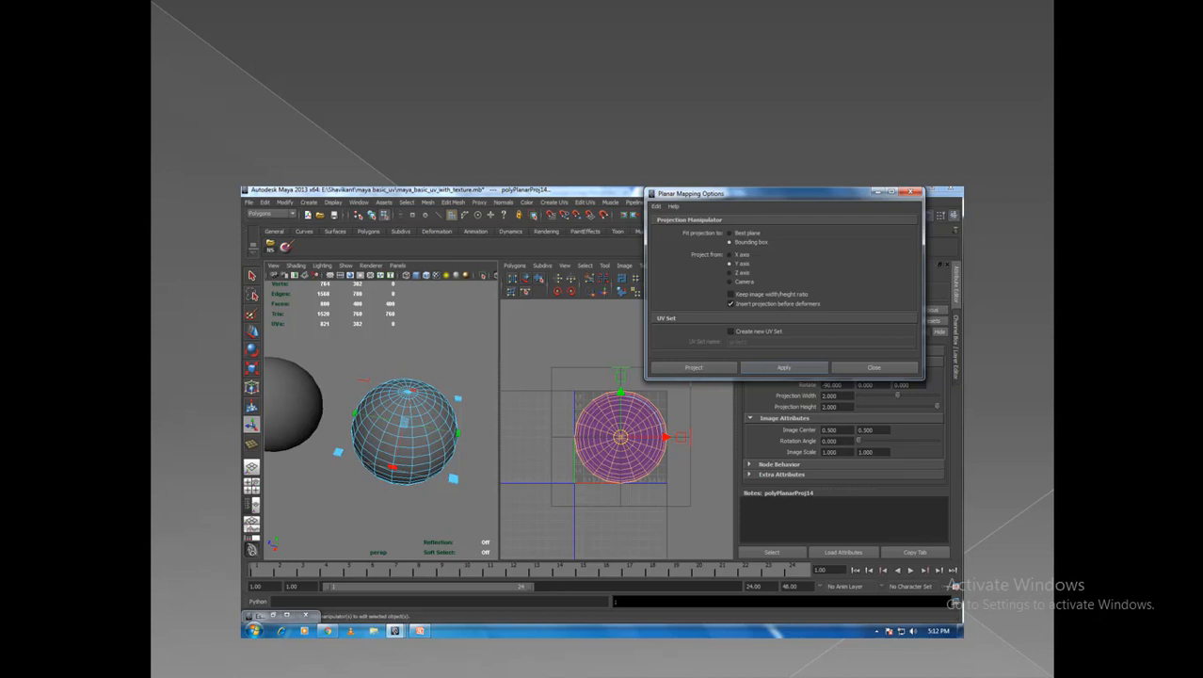
key(Right)
key(Right)
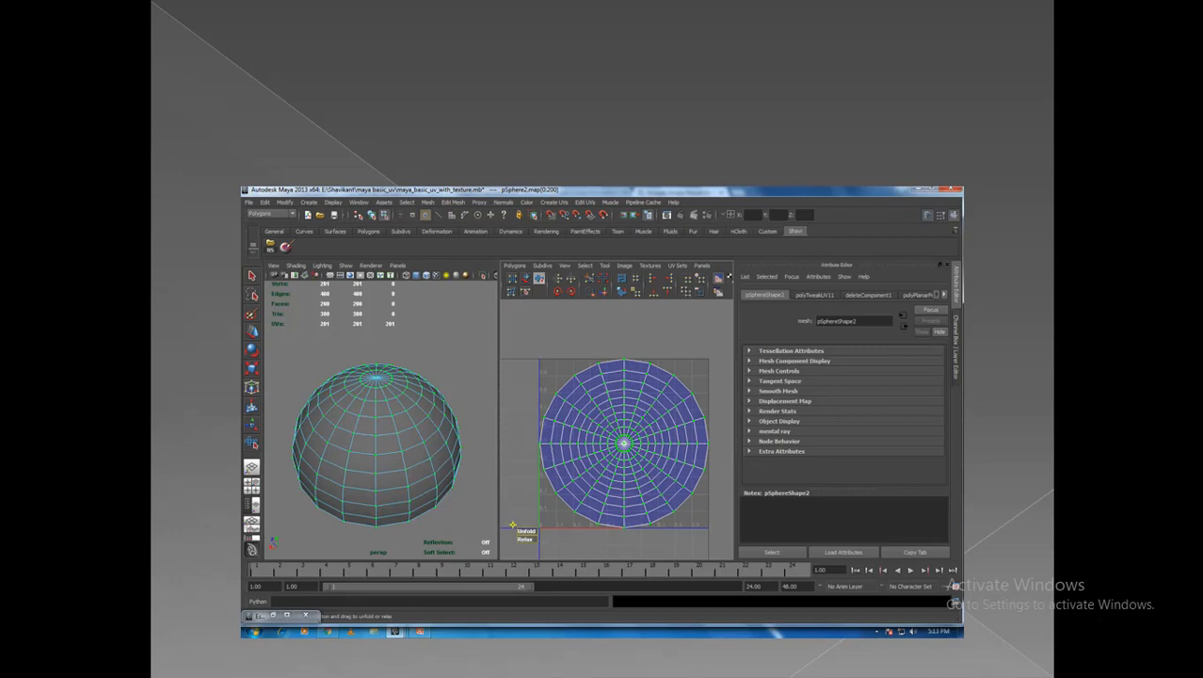
key(Right)
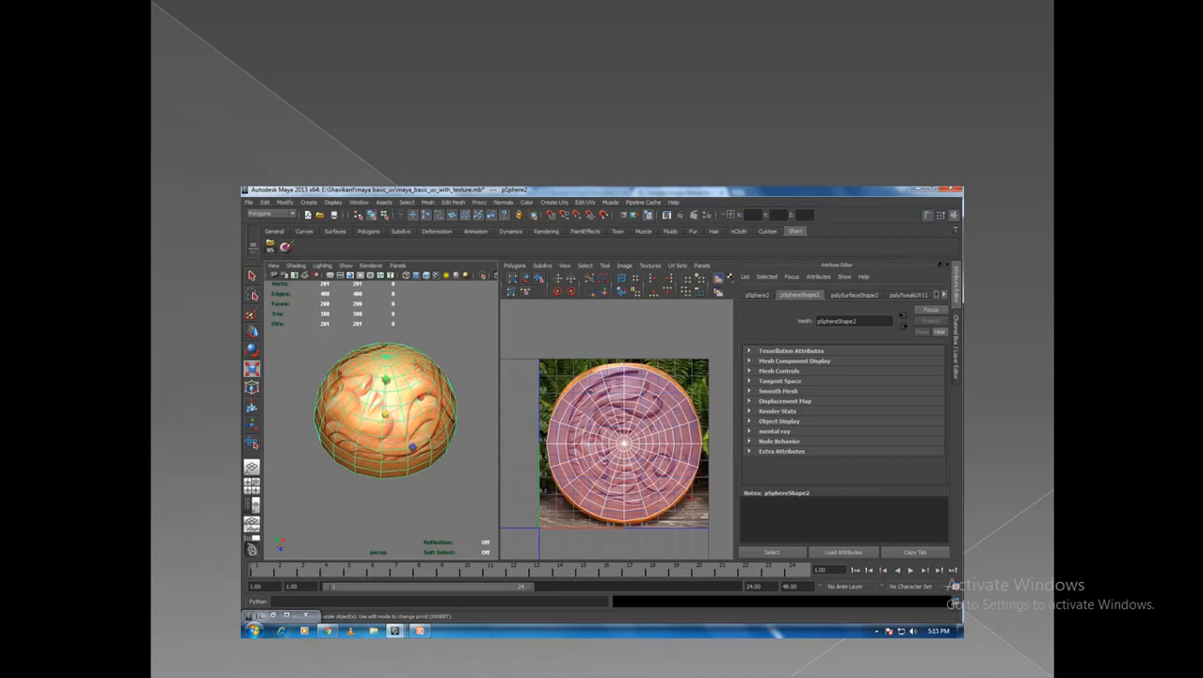
key(Right)
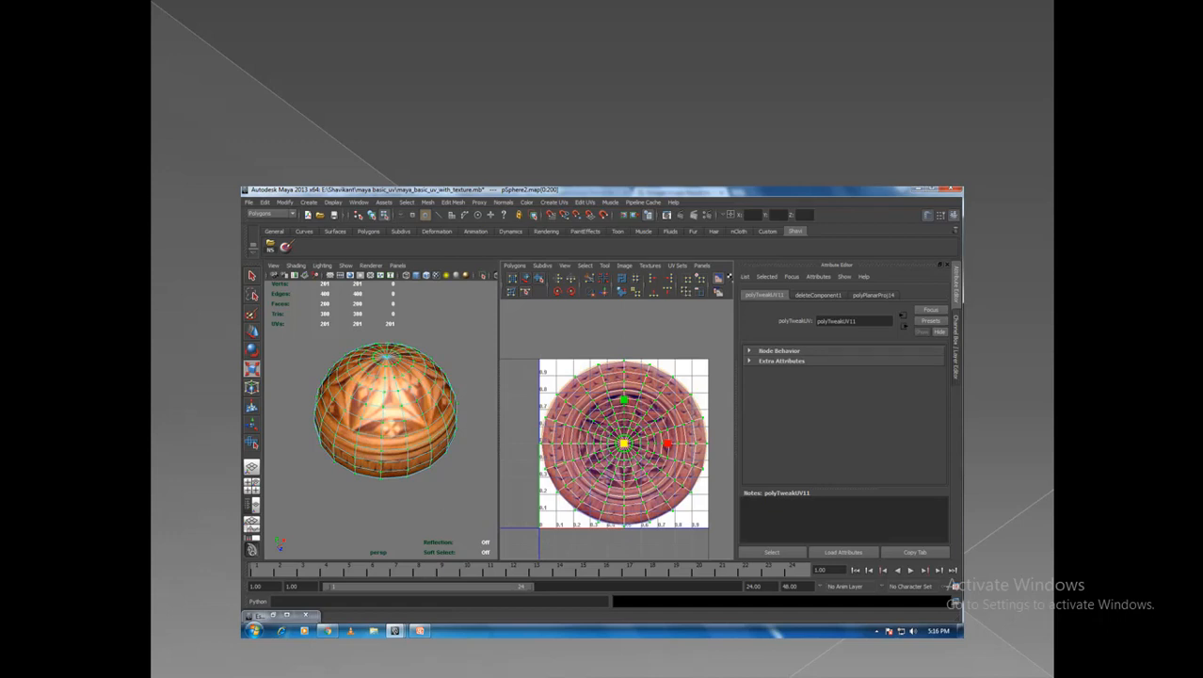
key(Right)
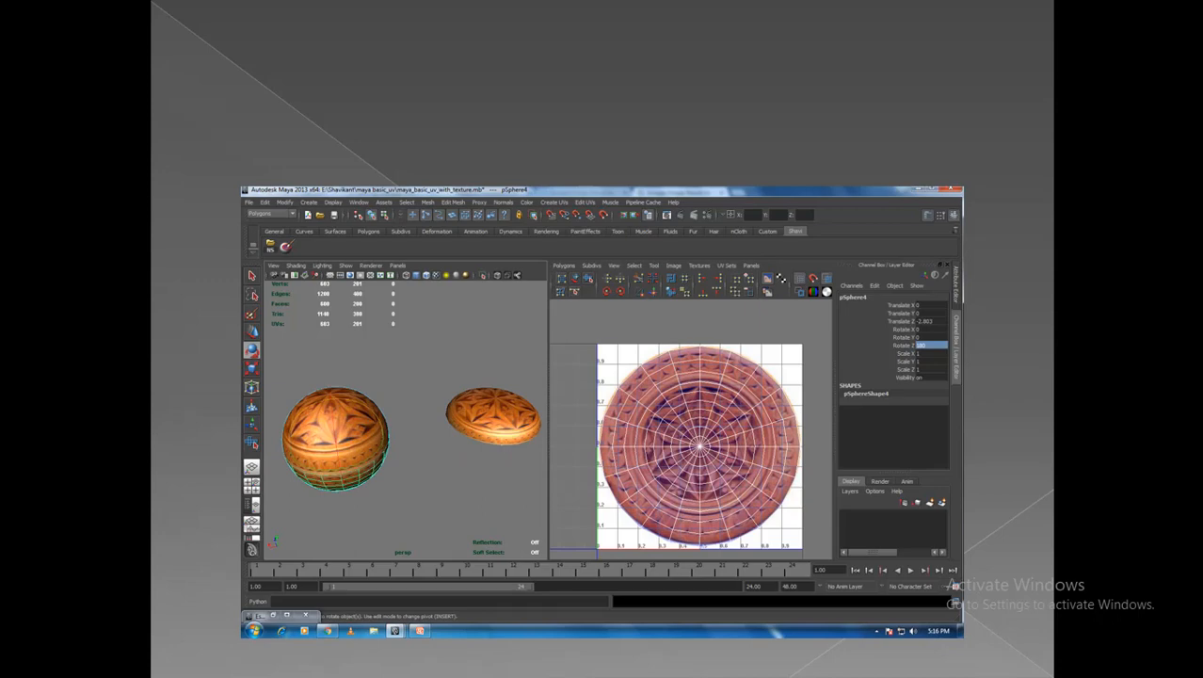
Switch back to Maya, duplicate the checker-textured sphere and move the copy along the X axis past the earth sphere
key(alt+Tab)
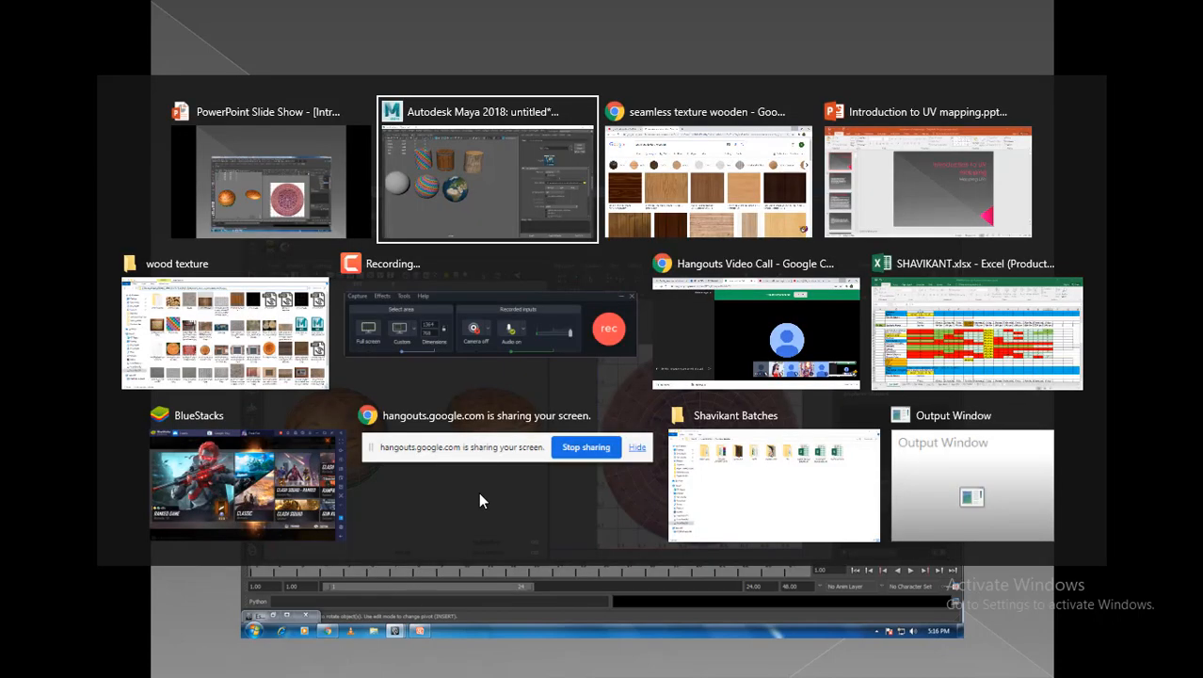
click(509, 175)
click(439, 395)
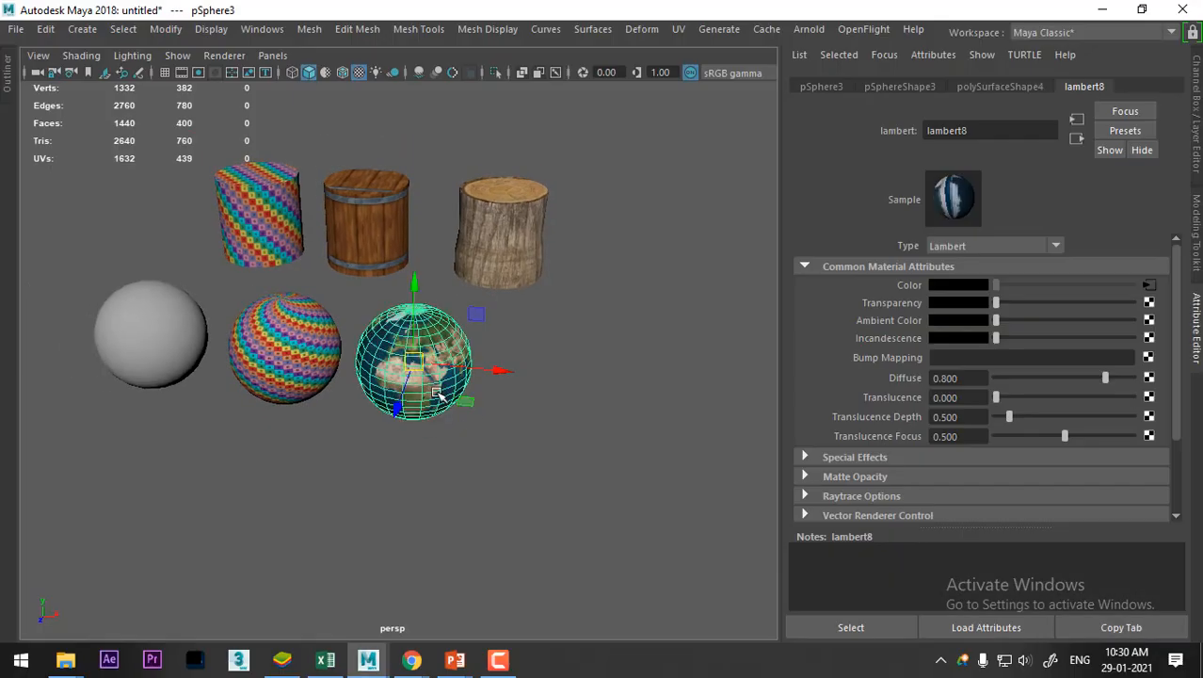
click(277, 354)
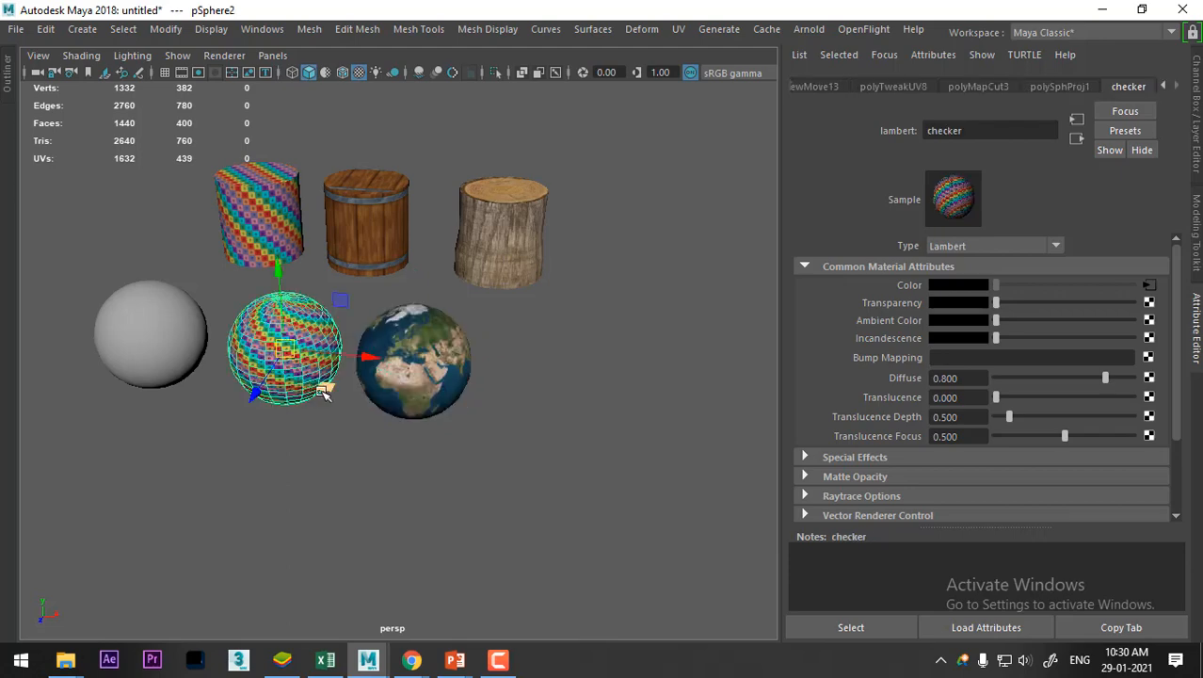
key(ctrl+d)
drag(369, 359, 626, 392)
alt+middle_drag(627, 392, 482, 372)
Hide all unselected objects and frame the duplicated checker sphere in the front view
alt+right_drag(482, 371, 491, 500)
alt+drag(492, 499, 516, 481)
key(alt+h)
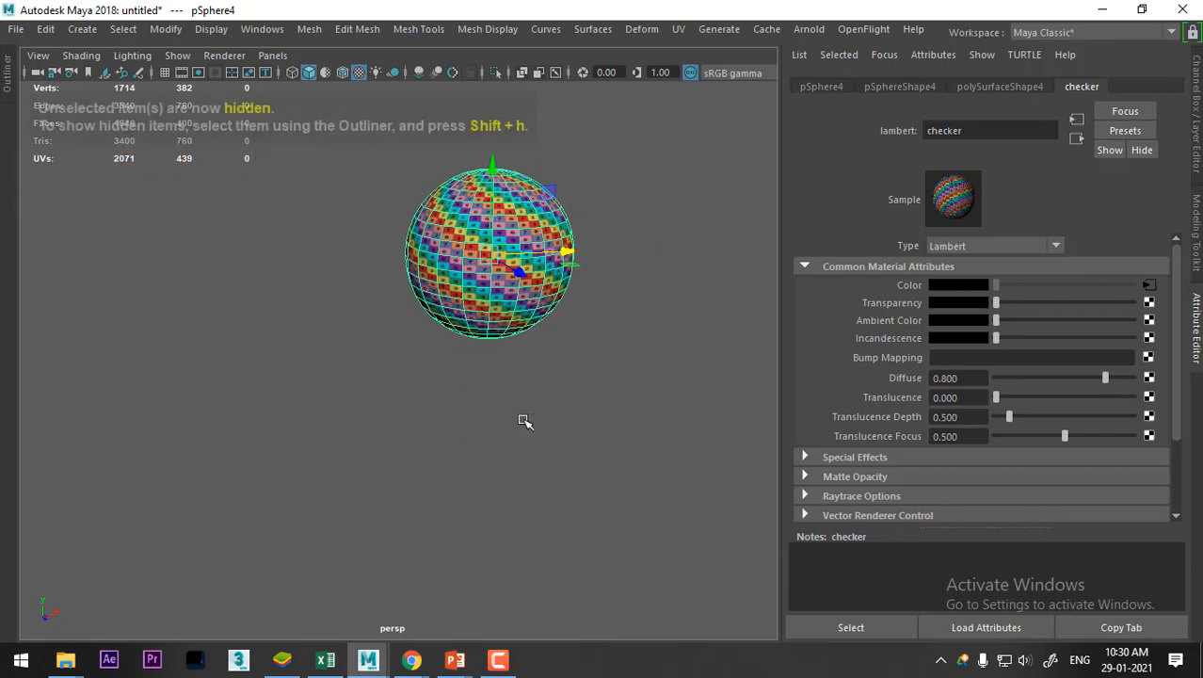
key(space)
drag(525, 407, 525, 470)
key(f)
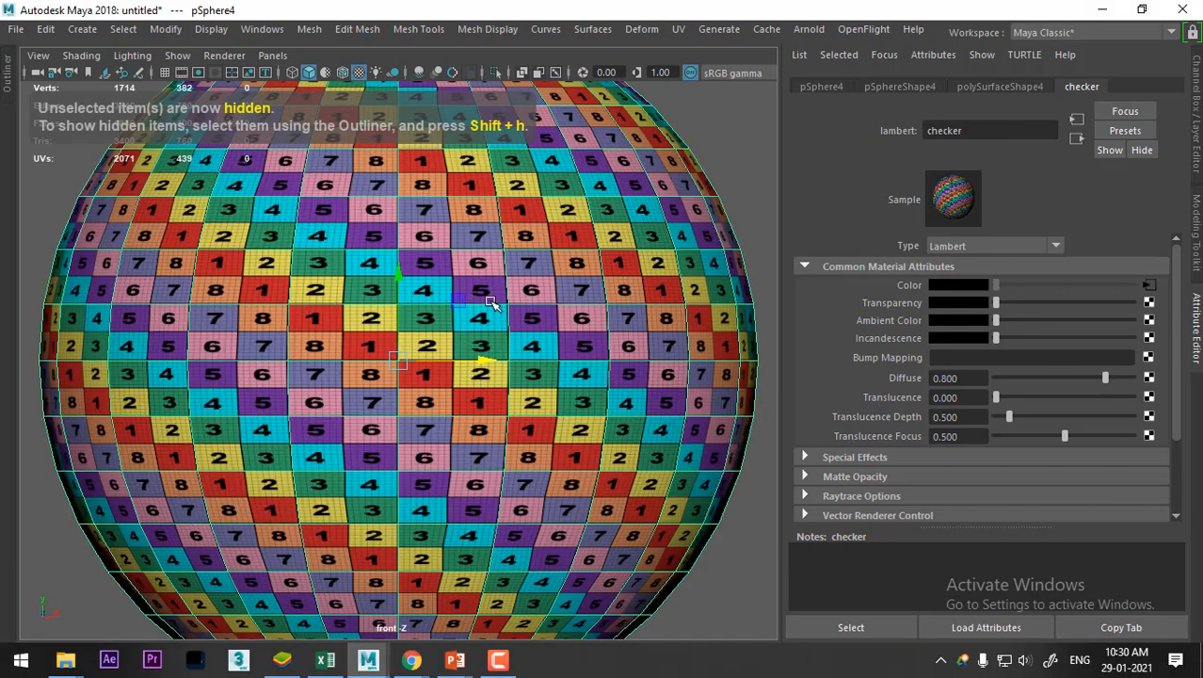
Select the faces of the sphere's lower half in the front view and delete them
alt+right_drag(446, 431, 405, 301)
right_drag(432, 258, 433, 202)
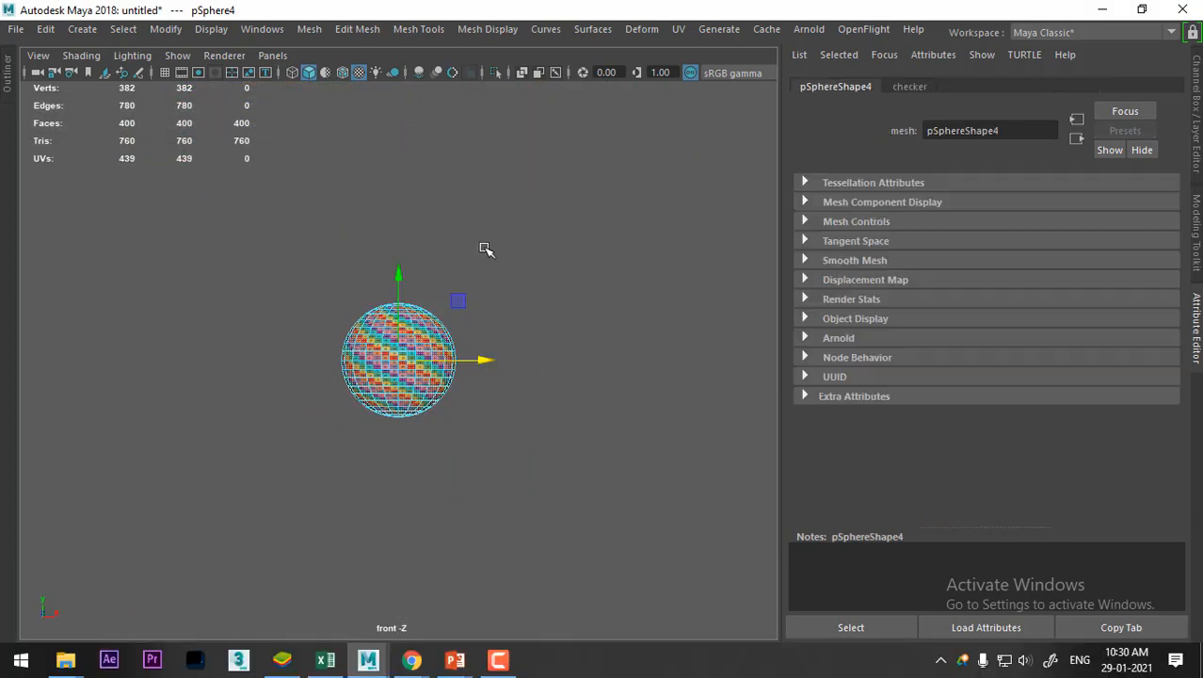
alt+right_drag(486, 249, 540, 584)
drag(628, 370, 58, 615)
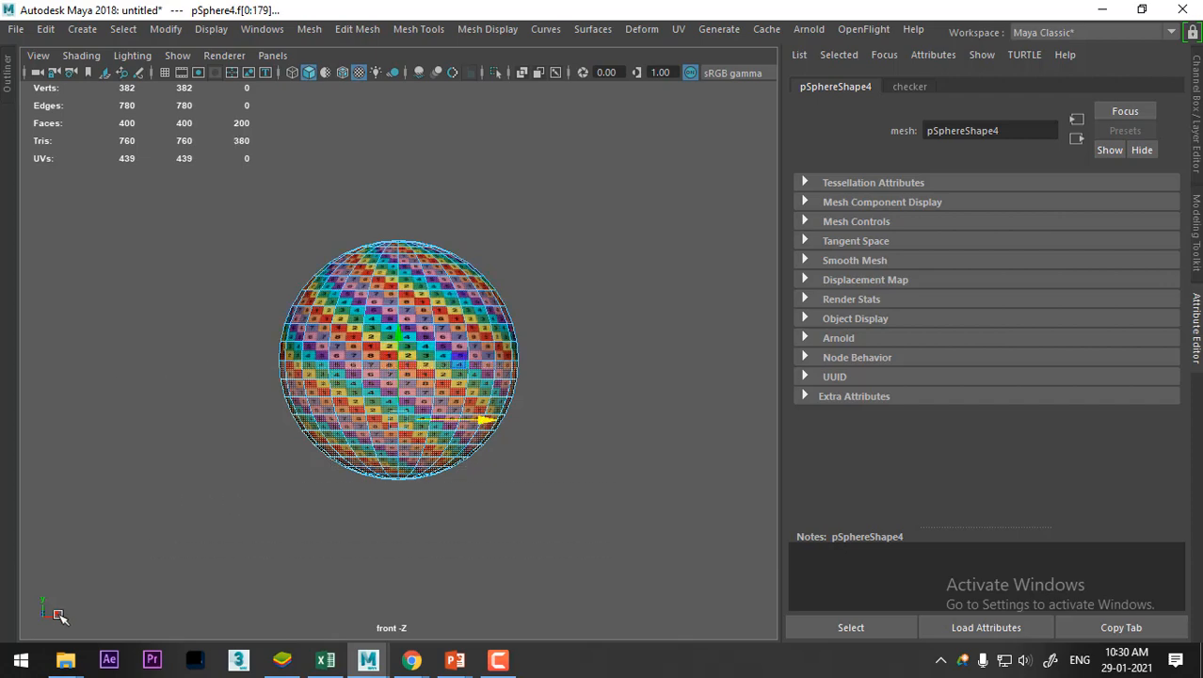
key(Delete)
Return to the perspective view, select the half sphere as an object and frame its UVs in the UV Editor beside it
key(space)
drag(416, 474, 452, 283)
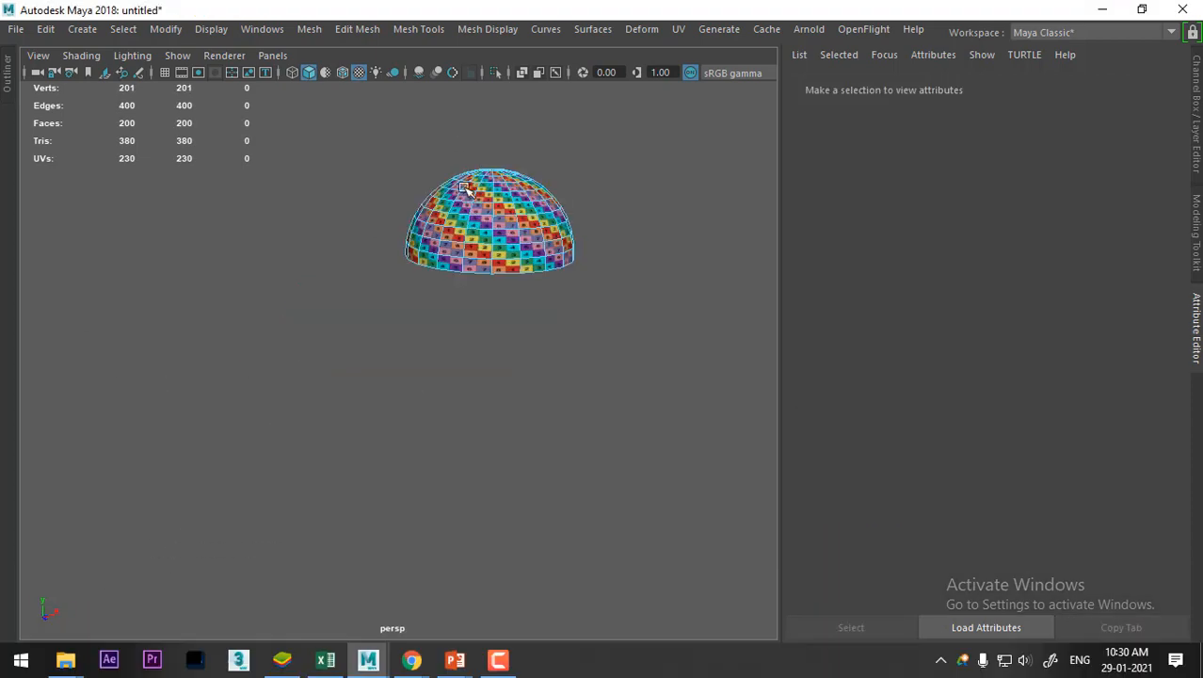
alt+drag(469, 189, 474, 295)
right_drag(471, 290, 610, 79)
click(448, 335)
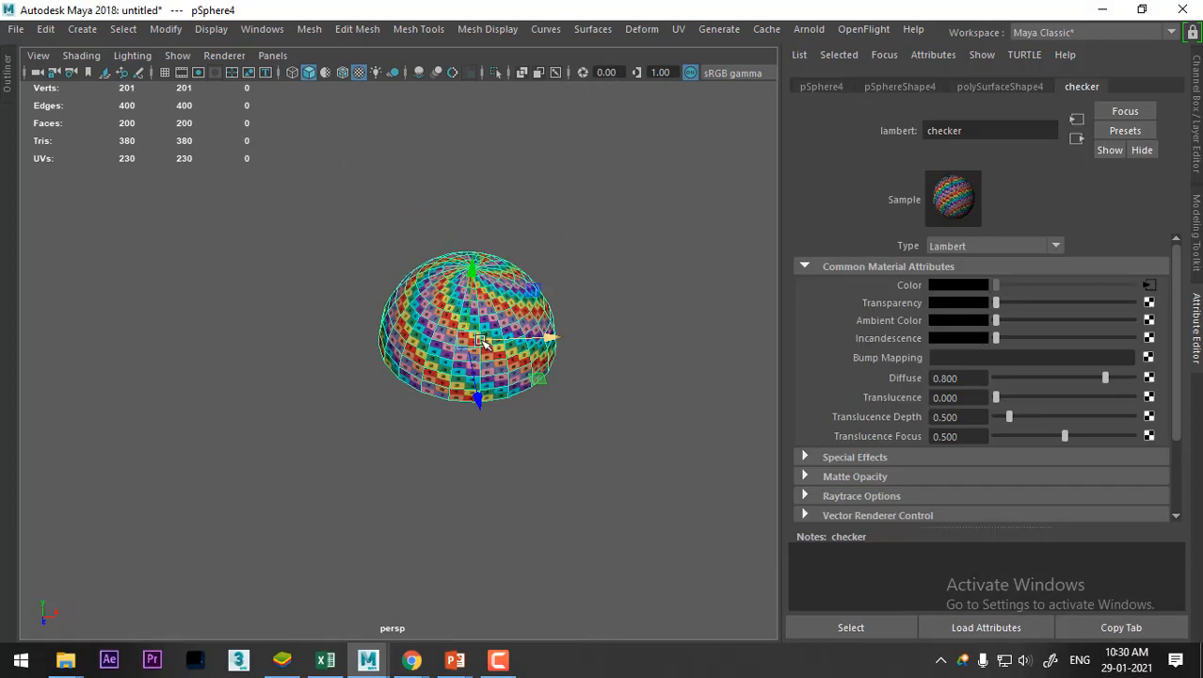
alt+middle_drag(447, 349, 375, 360)
key(ctrl+space)
key(space)
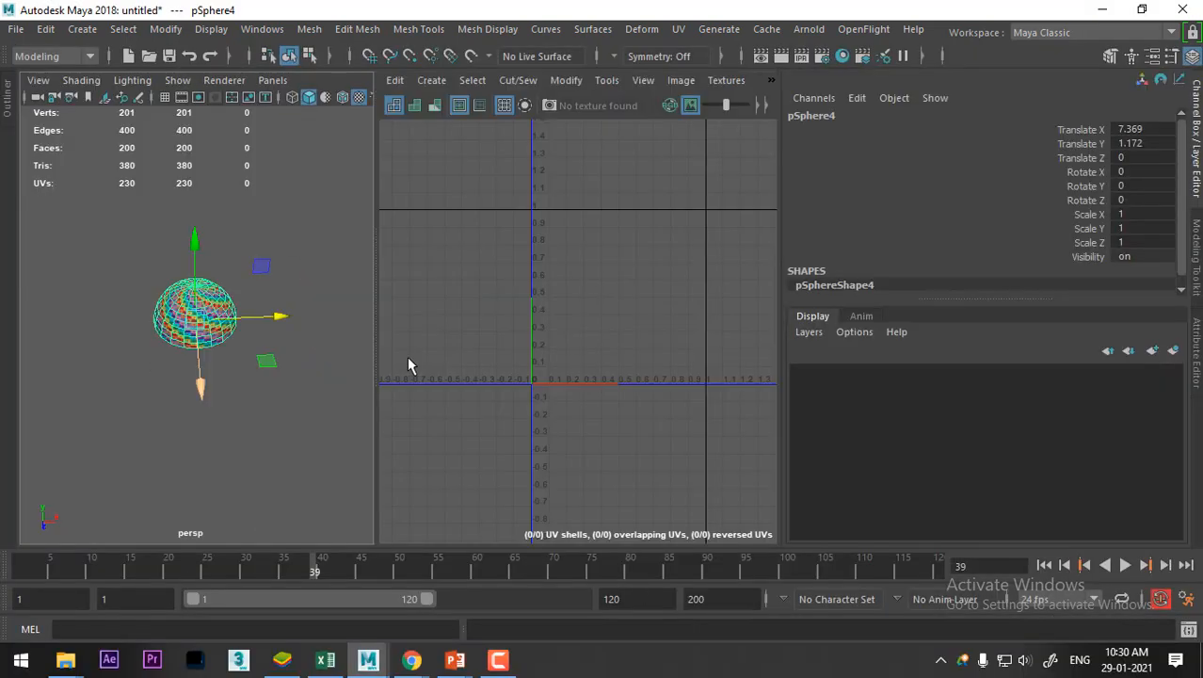
alt+right_drag(555, 341, 564, 377)
key(f)
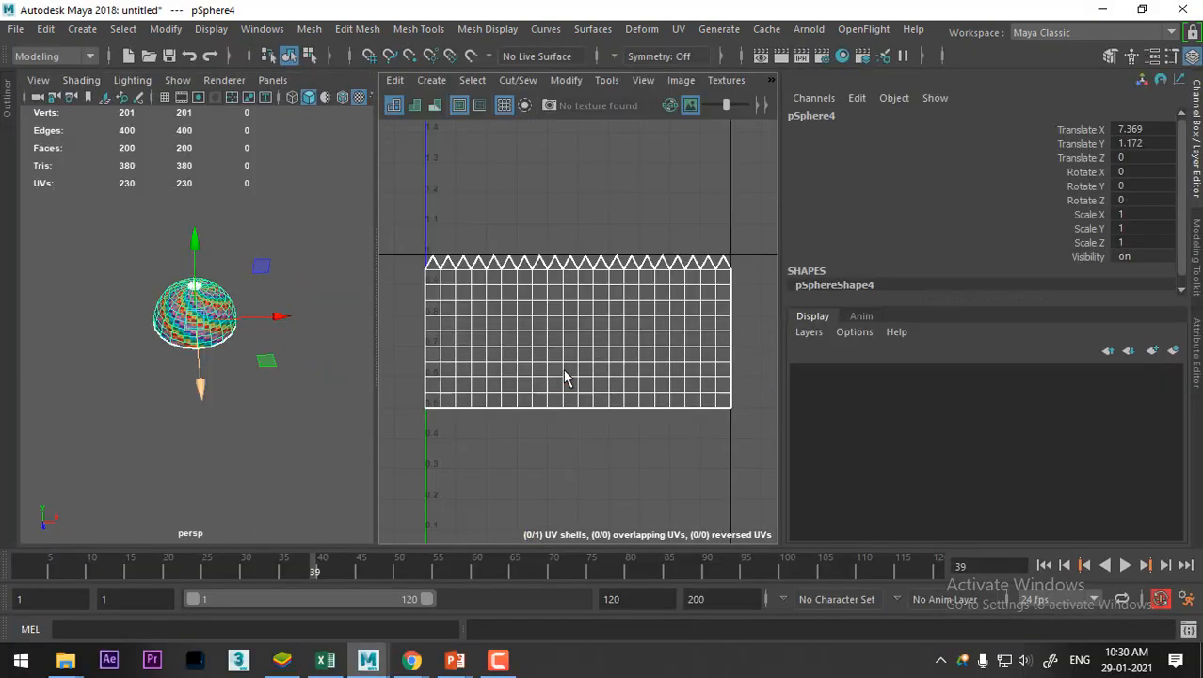
alt+middle_drag(564, 376, 509, 374)
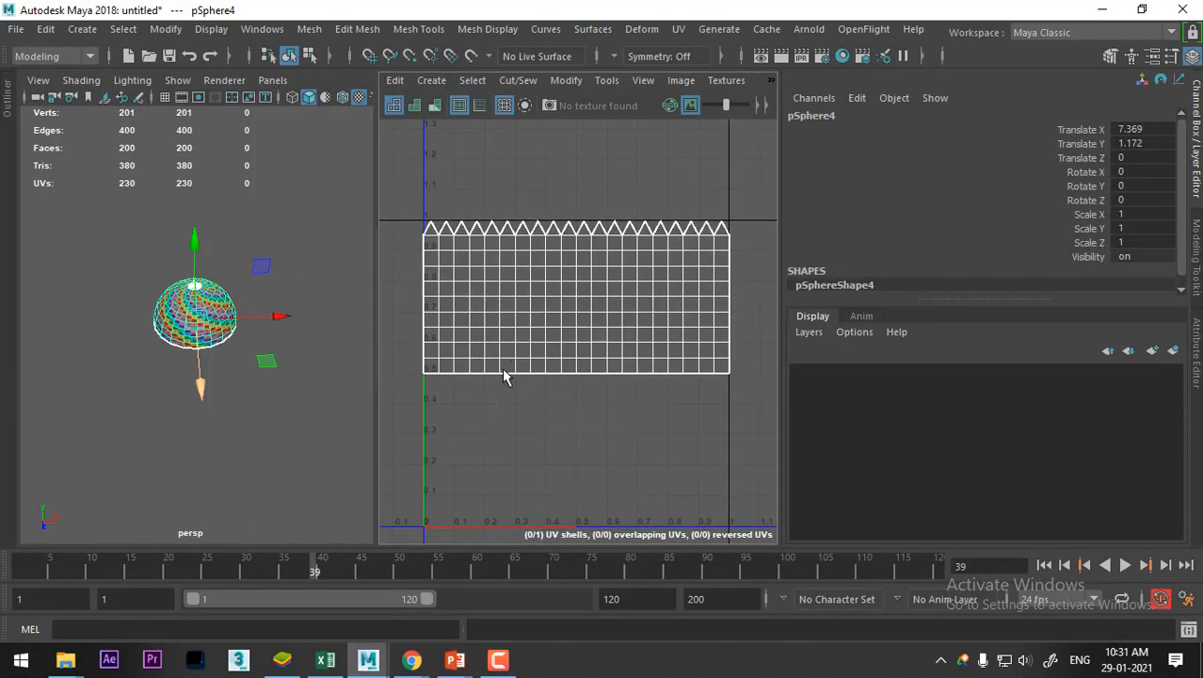
Apply planar mapping to the half sphere, fitted to the bounding box and projected from the Y axis
click(678, 29)
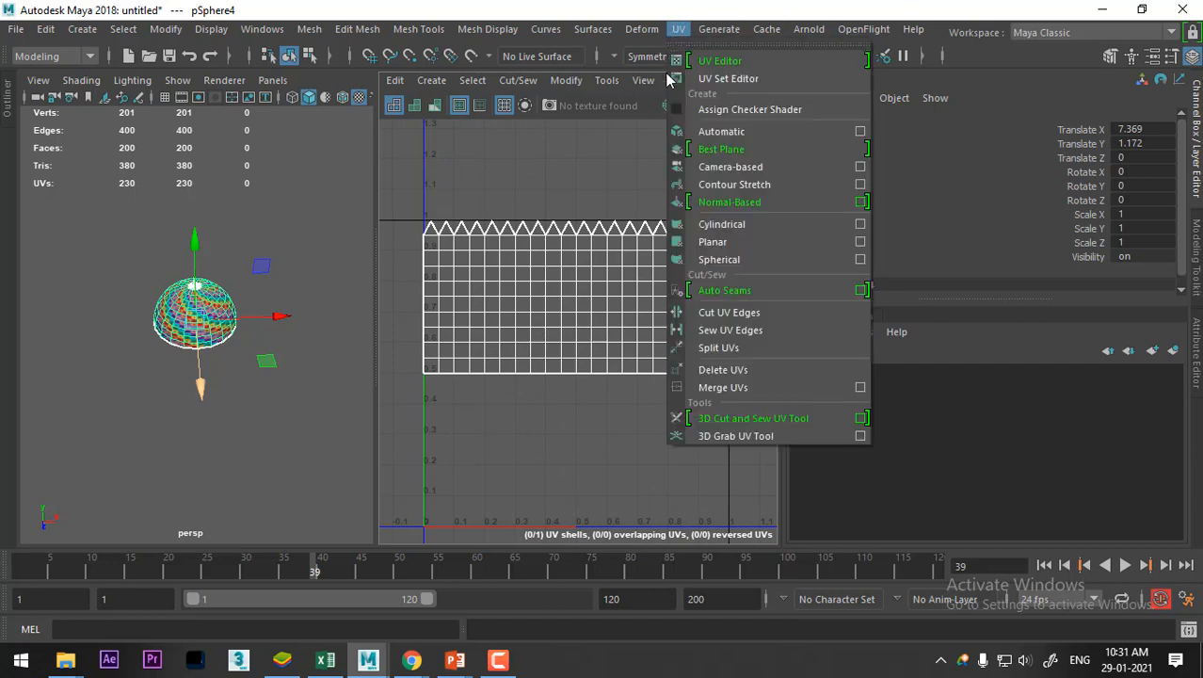
click(861, 242)
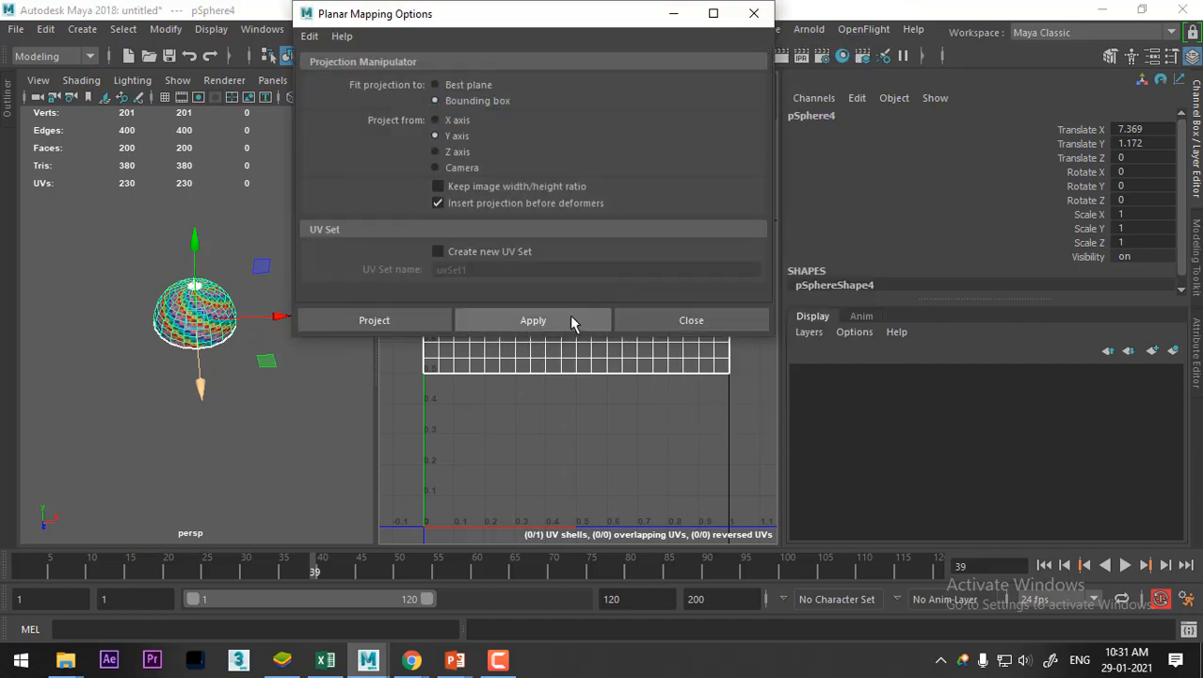
click(533, 320)
drag(565, 22, 931, 26)
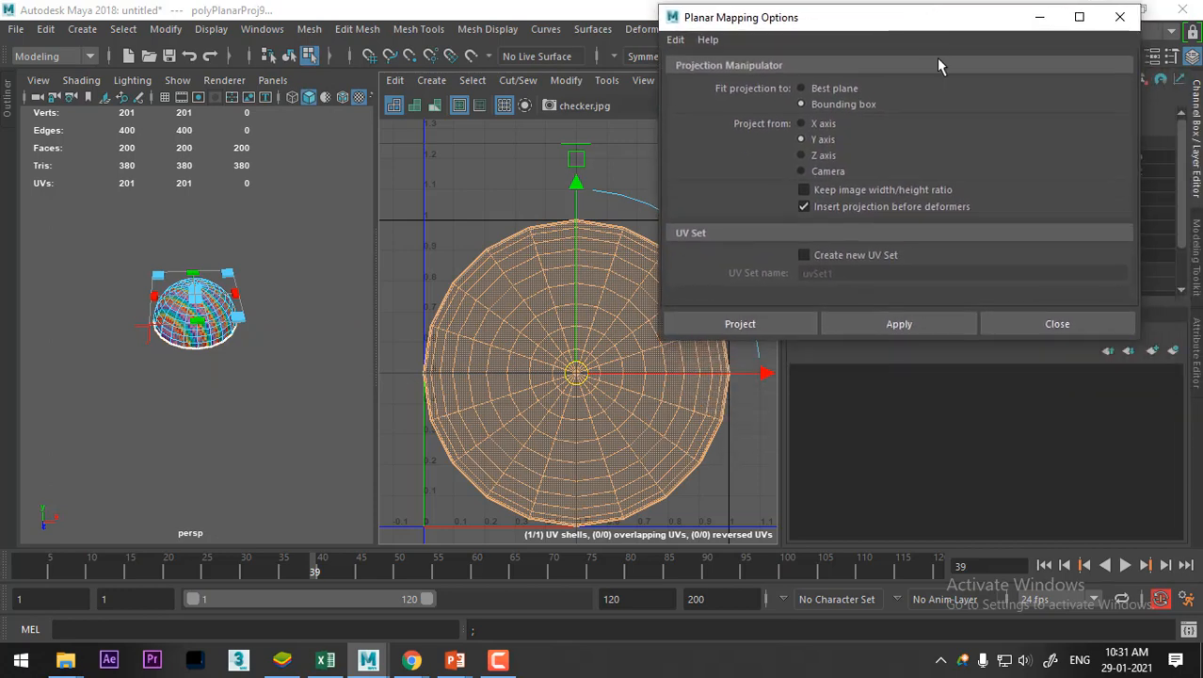
click(1058, 321)
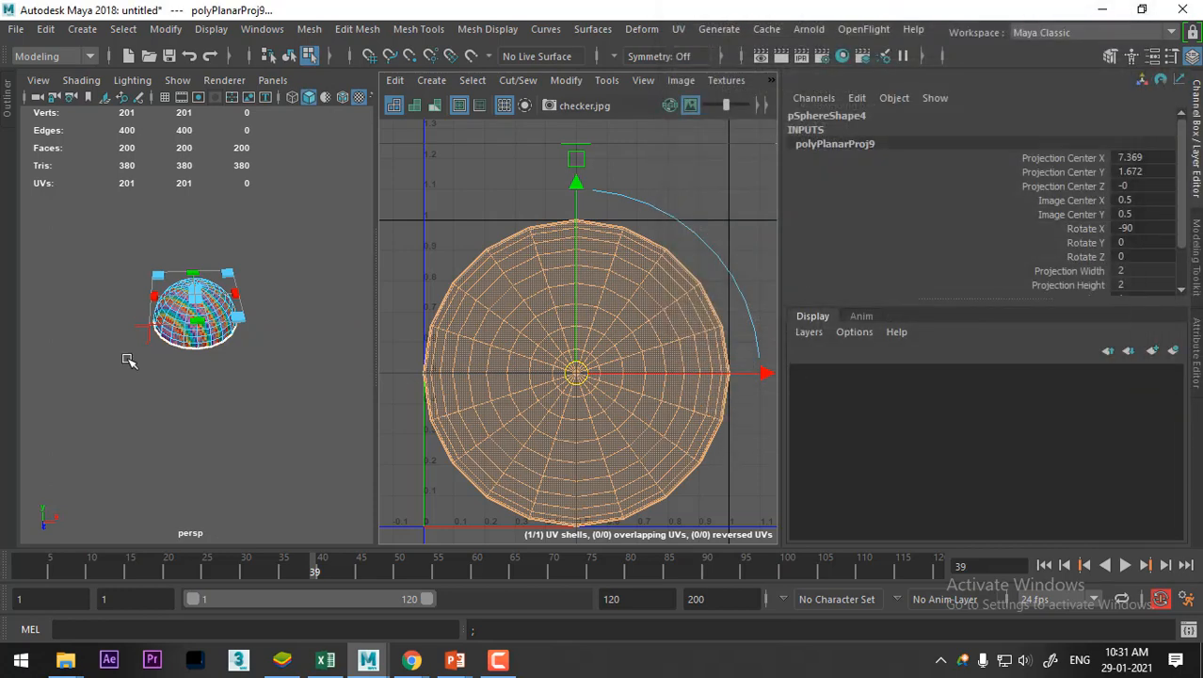
alt+right_drag(154, 314, 202, 363)
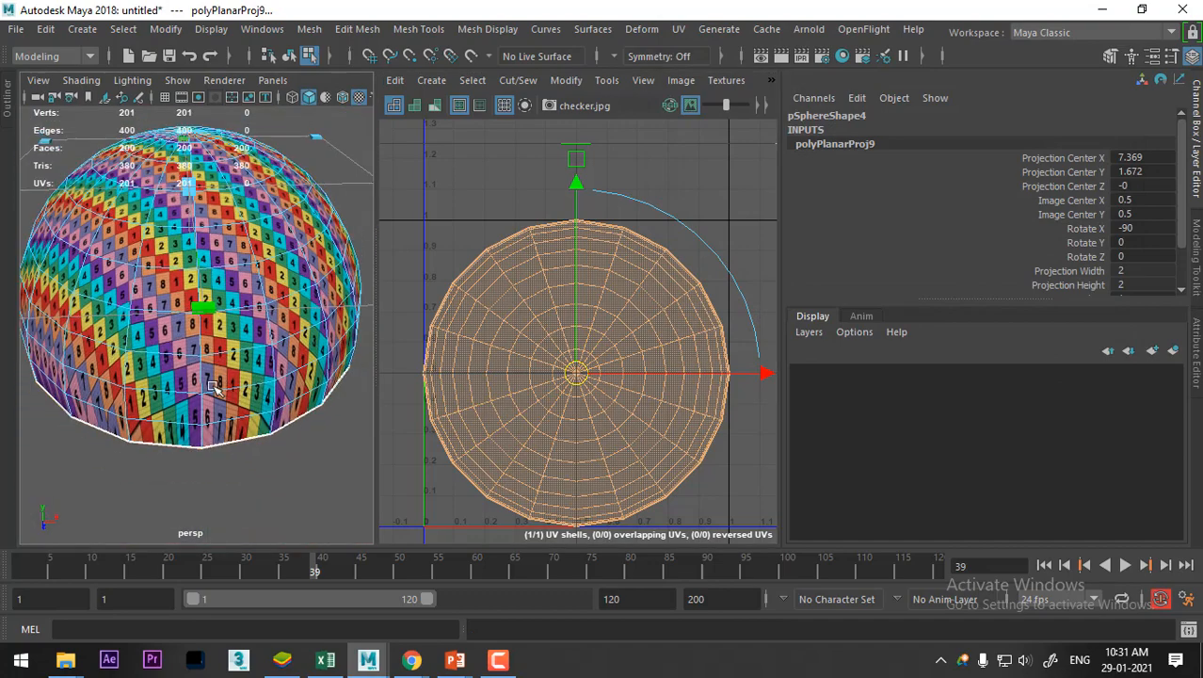
alt+drag(201, 364, 233, 340)
alt+middle_drag(234, 337, 199, 363)
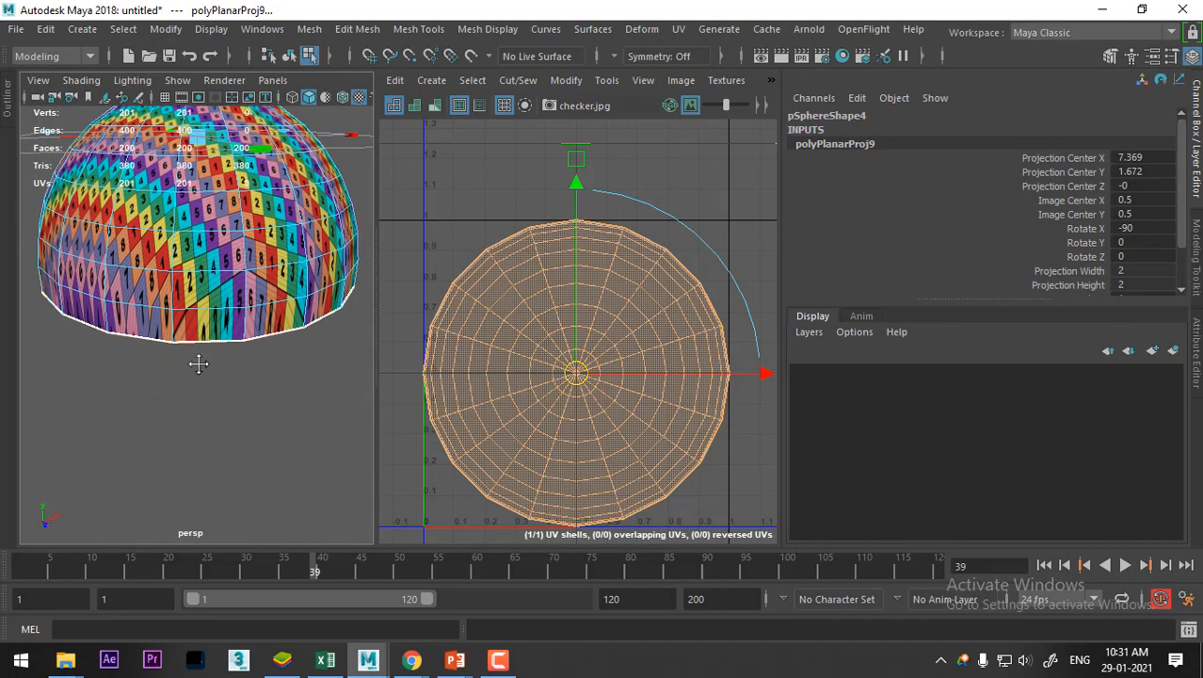
Select all UVs of the half sphere in the UV Editor
right_drag(504, 303, 682, 367)
click(598, 307)
ctrl+right_click(604, 311)
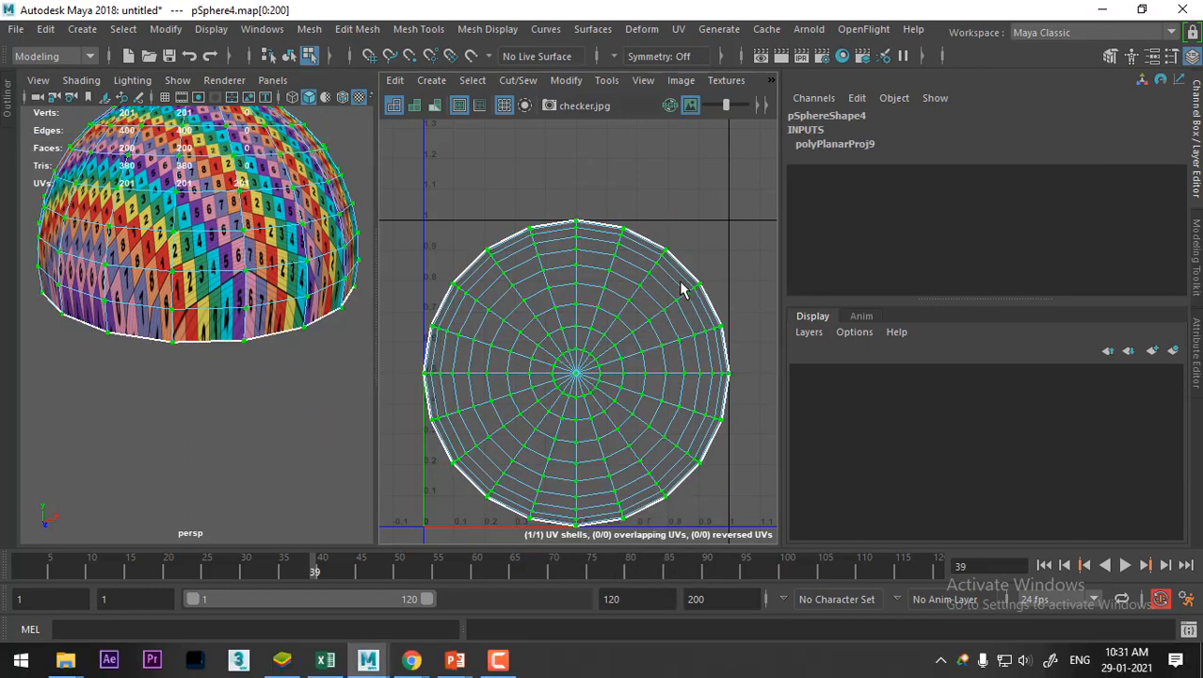
Try unfolding the selected UVs with the current unfold settings, and undo the unfold
shift+right_click(683, 268)
shift+right_drag(684, 267, 559, 184)
shift+right_drag(479, 189, 479, 189)
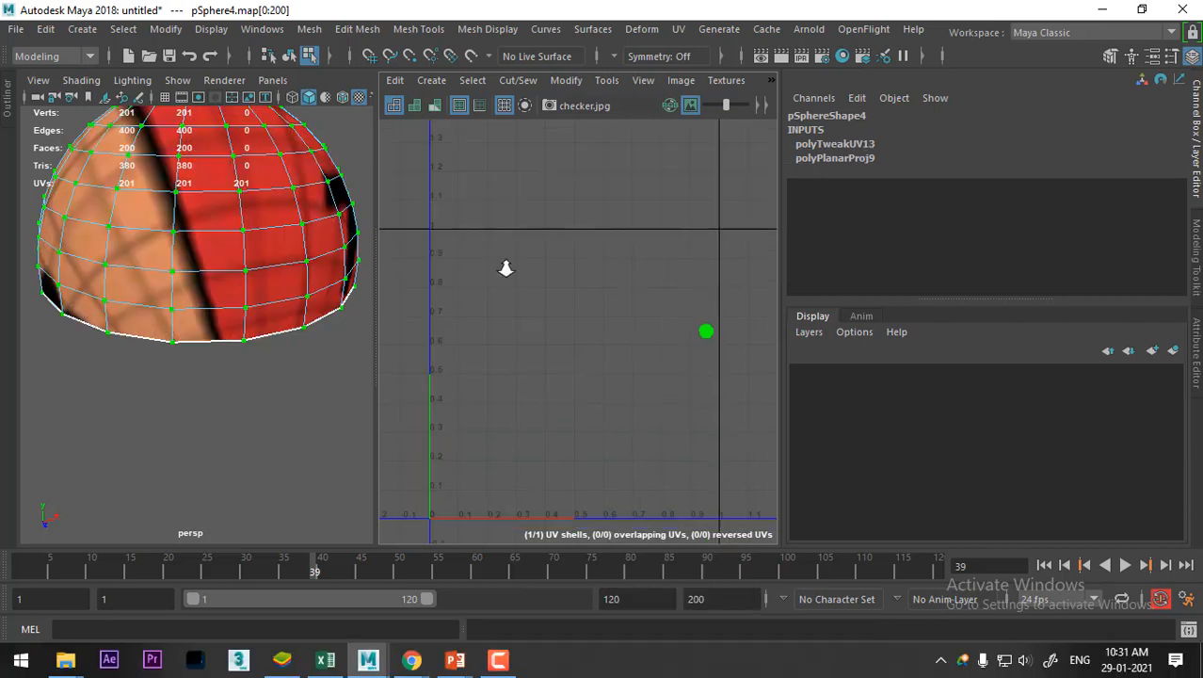
key(f)
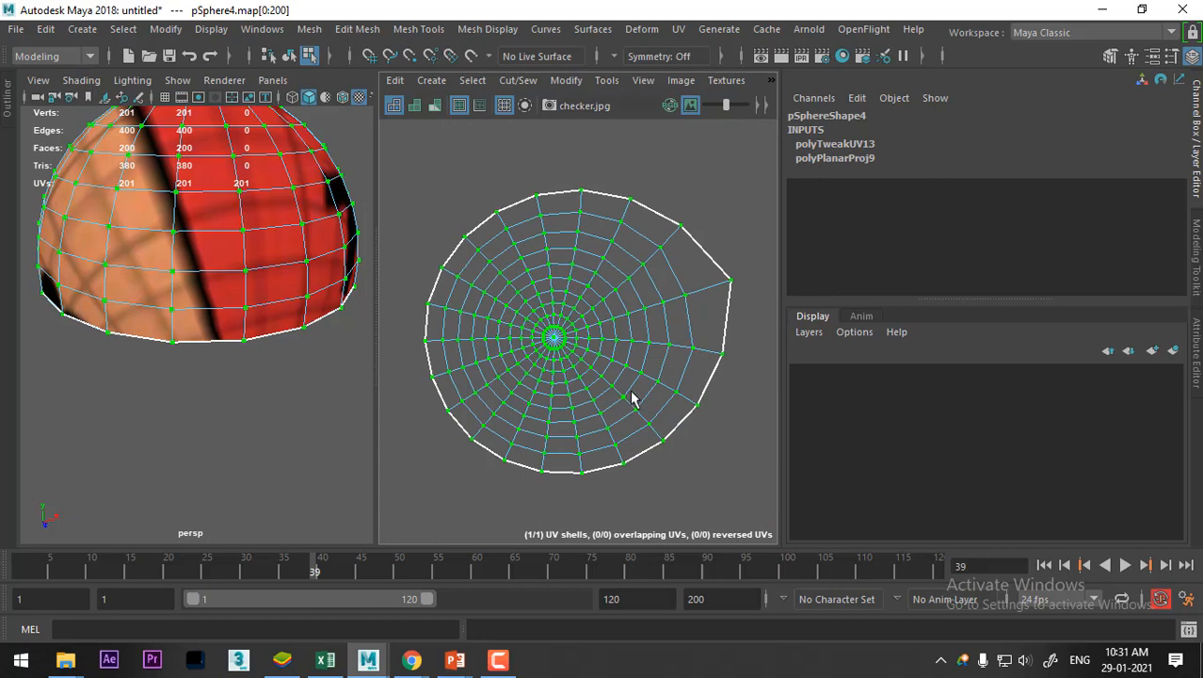
key(ctrl+z)
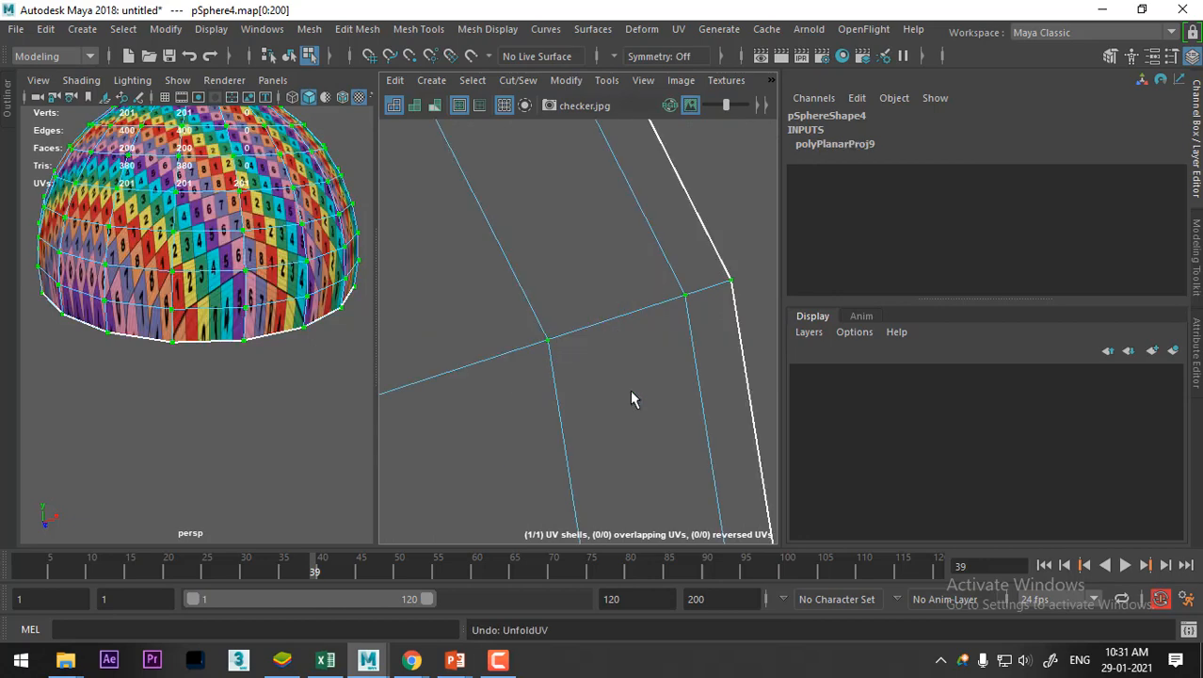
Unfold the half sphere's UVs with the Unfold3D method
alt+right_drag(630, 389, 470, 122)
alt+right_drag(461, 449, 426, 192)
alt+right_drag(517, 374, 417, 344)
alt+middle_drag(417, 345, 581, 280)
shift+right_drag(676, 263, 509, 191)
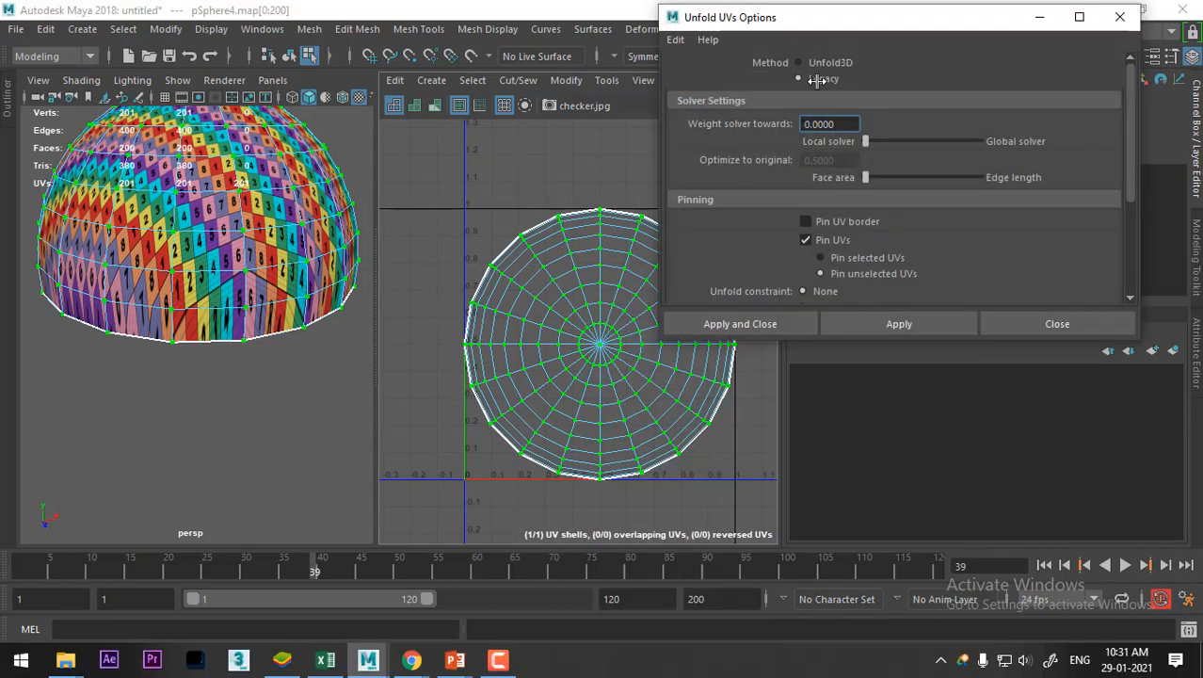
click(818, 62)
click(903, 323)
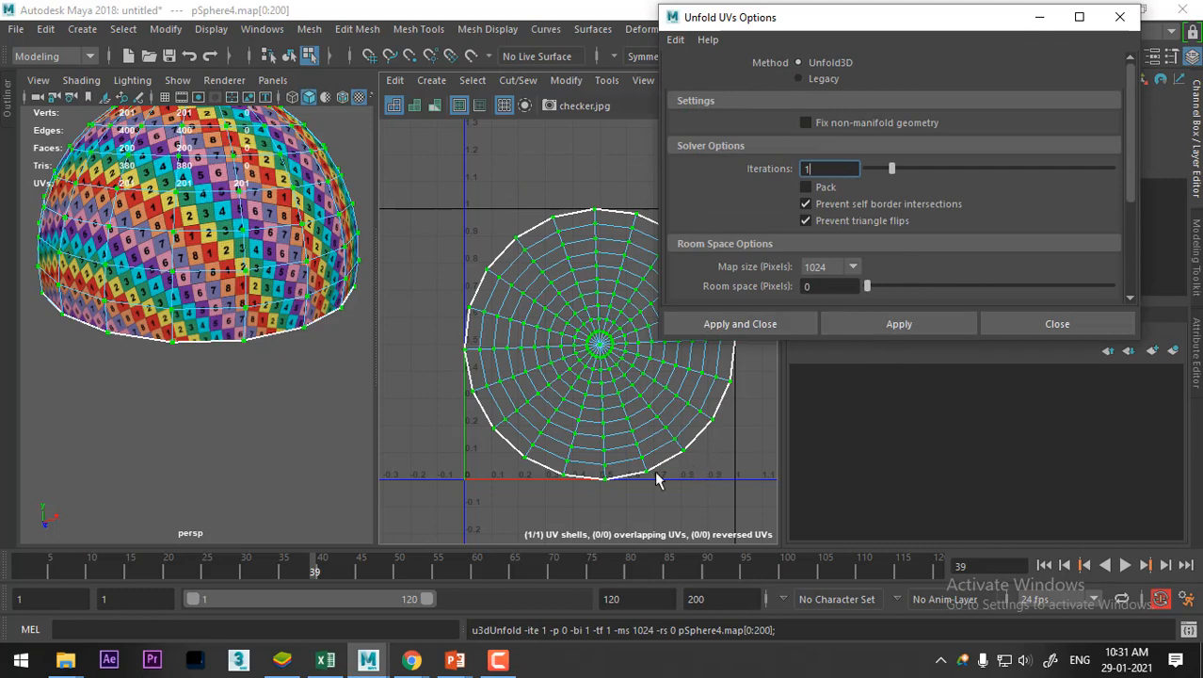
alt+middle_drag(656, 472, 590, 503)
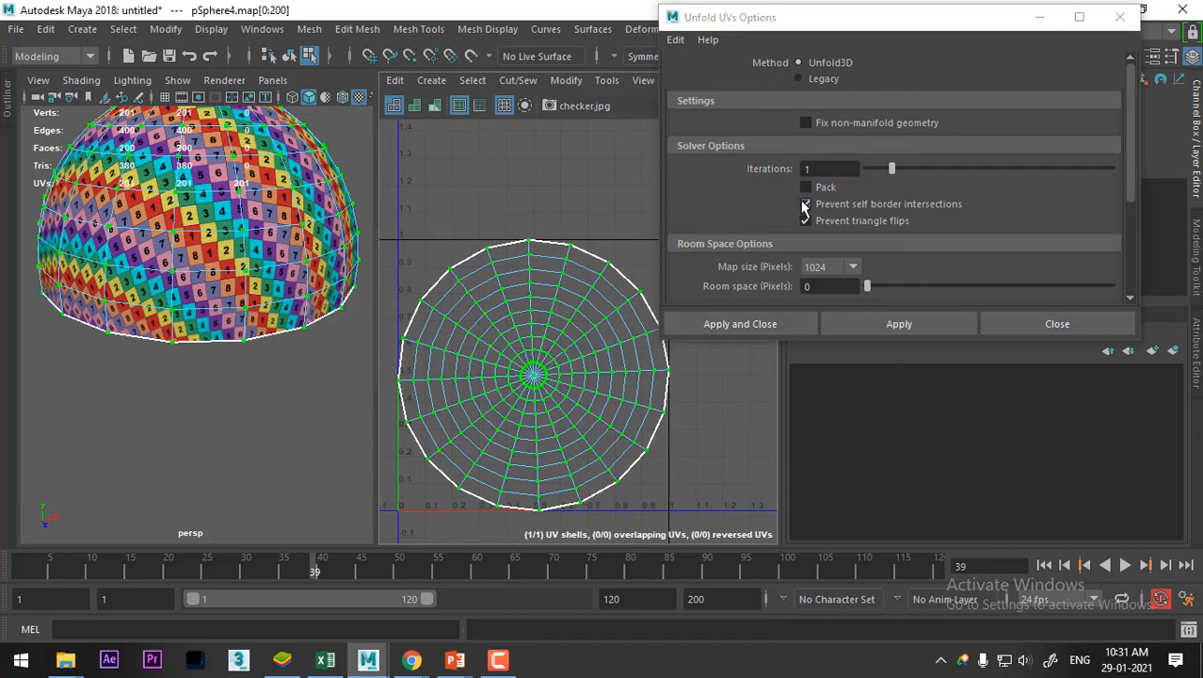
click(1077, 325)
Assign a new Lambert material to the half sphere and add a File texture to its Color
alt+drag(198, 360, 155, 339)
scroll(165, 301, down, 5)
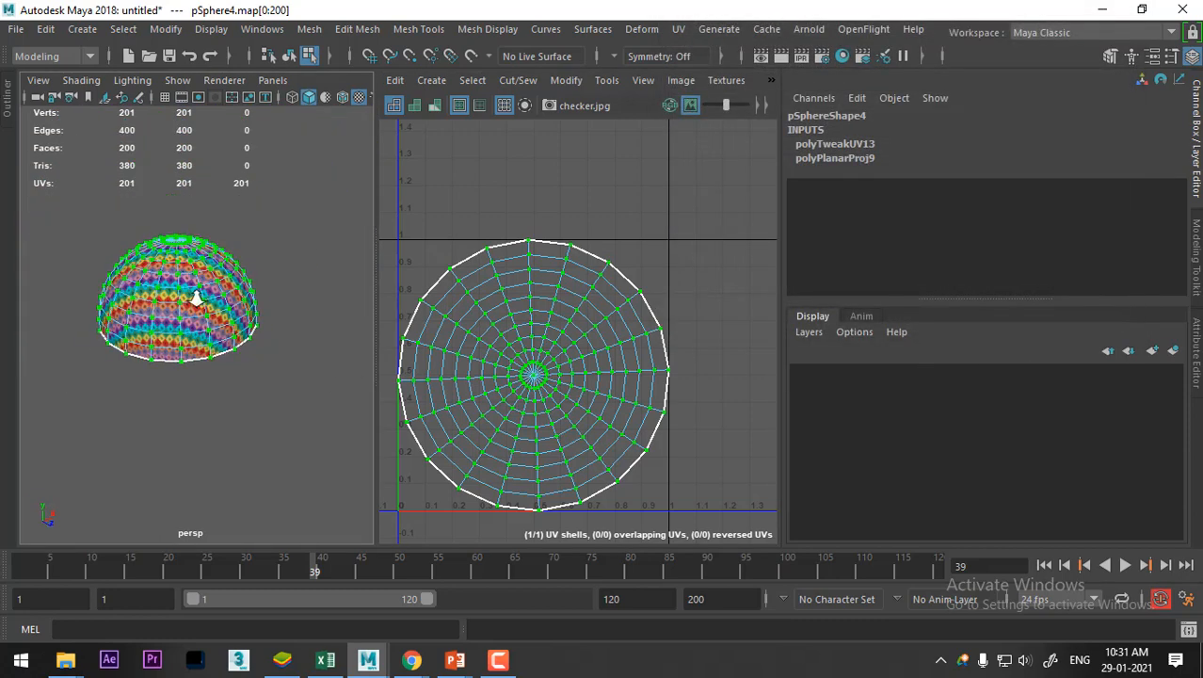
right_drag(193, 290, 278, 182)
click(278, 182)
click(172, 275)
right_drag(172, 275, 288, 533)
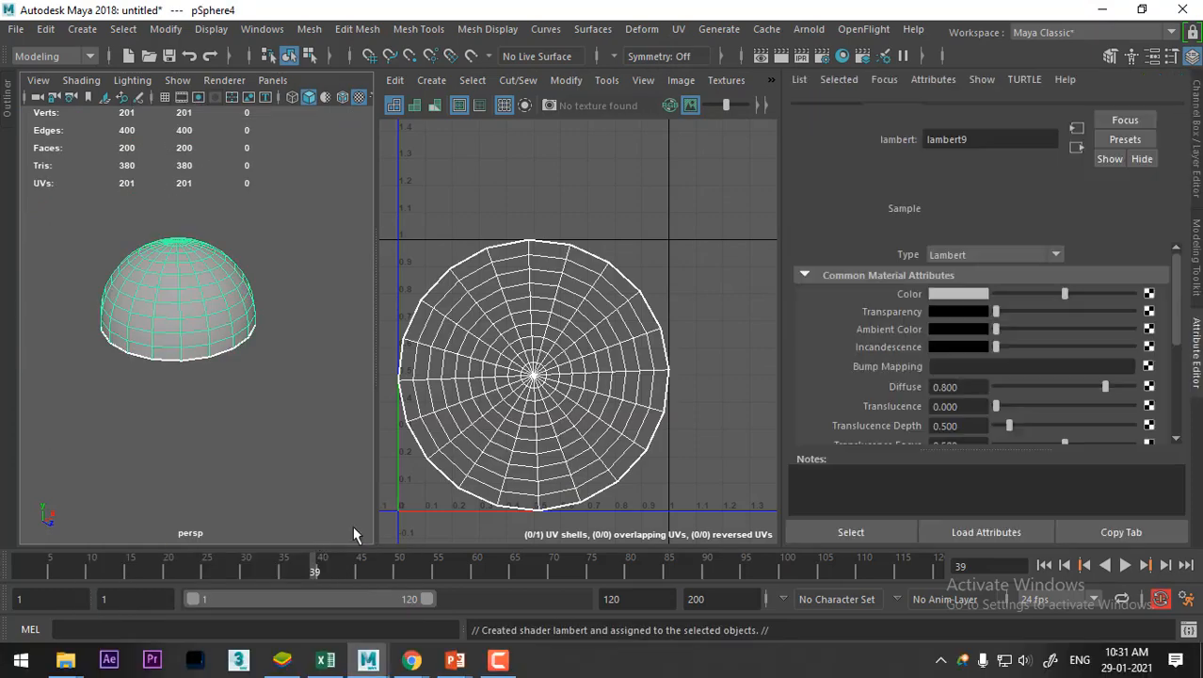
click(1147, 310)
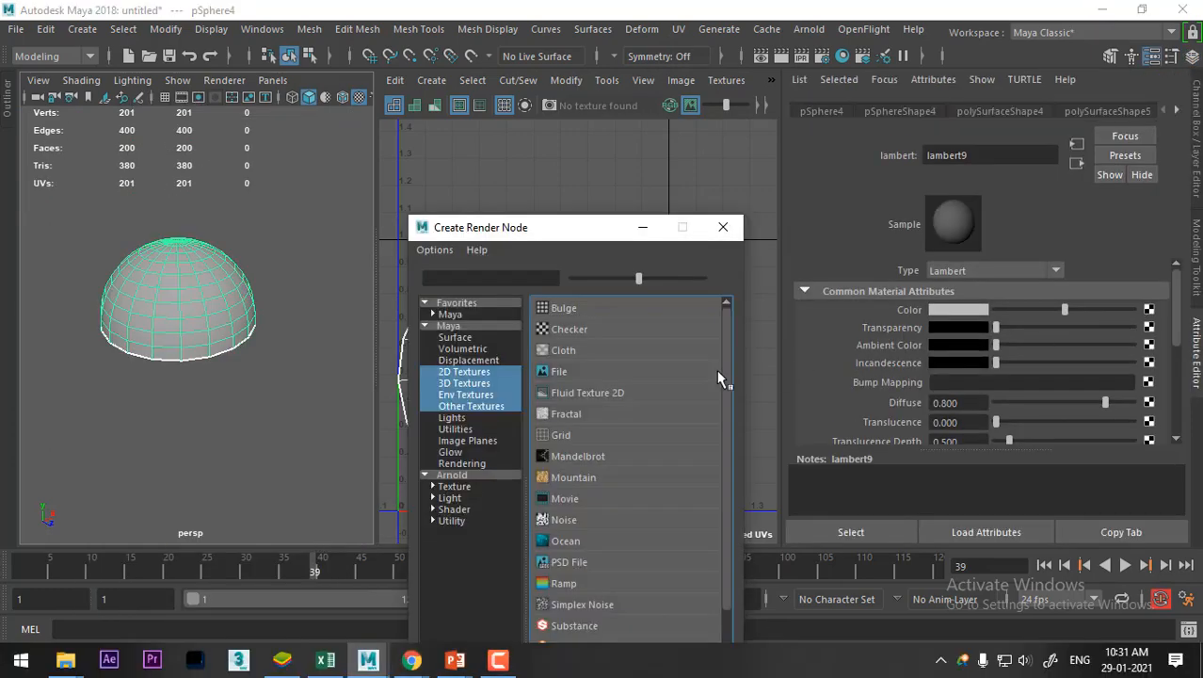
click(606, 370)
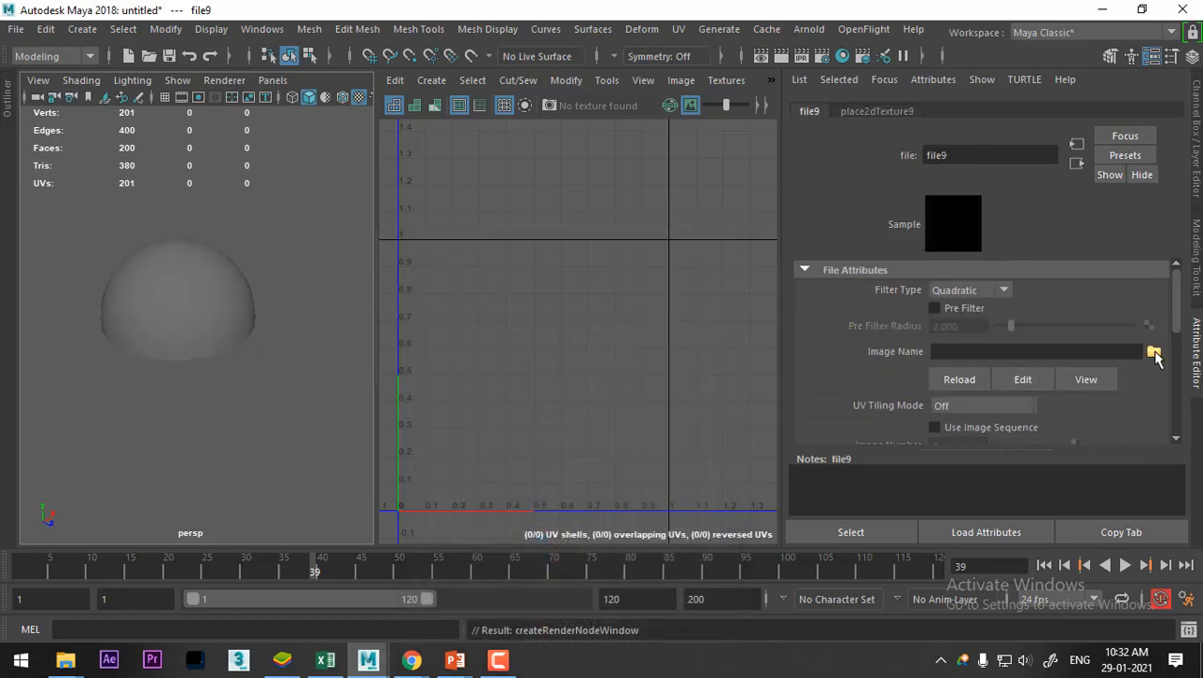
Browse the wood texture folder and load moonglow-carving-t.jpg as the file texture's image
click(1154, 353)
click(303, 176)
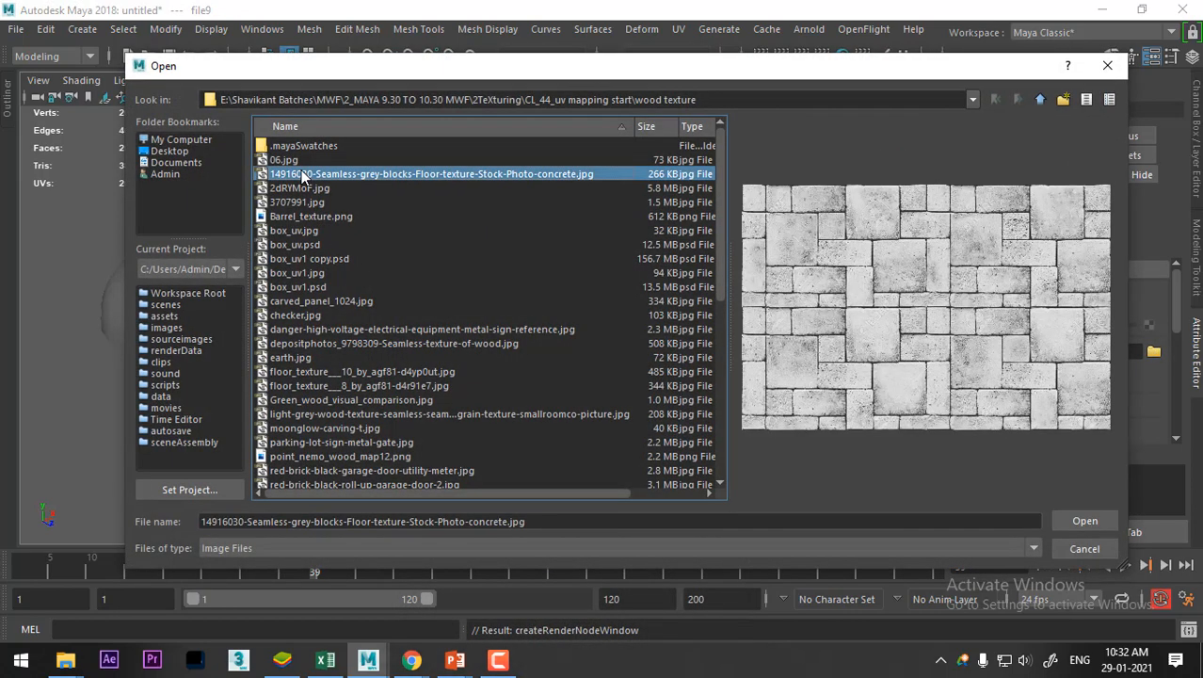
key(Down)
key(Down)
key(Down)
key(Down)
key(Down)
key(Down)
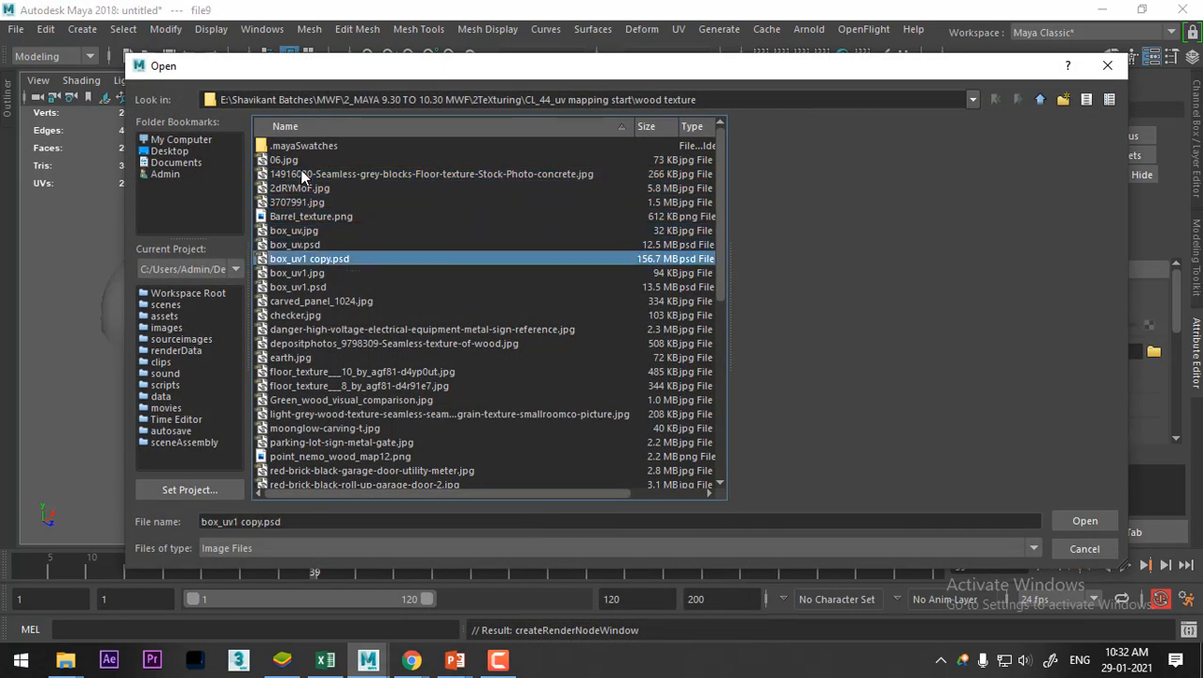
key(Down)
key(Down)
key(Down)
key(Down)
key(Down)
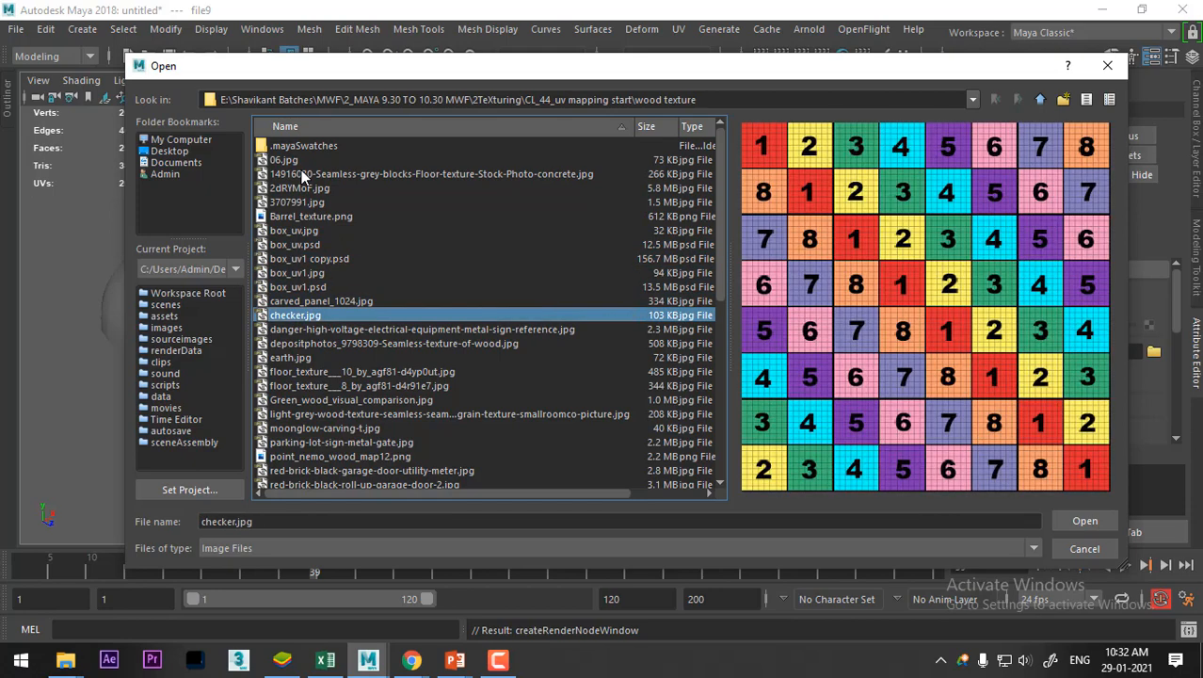
key(Down)
key(Down)
key(Down)
key(Down)
key(Down)
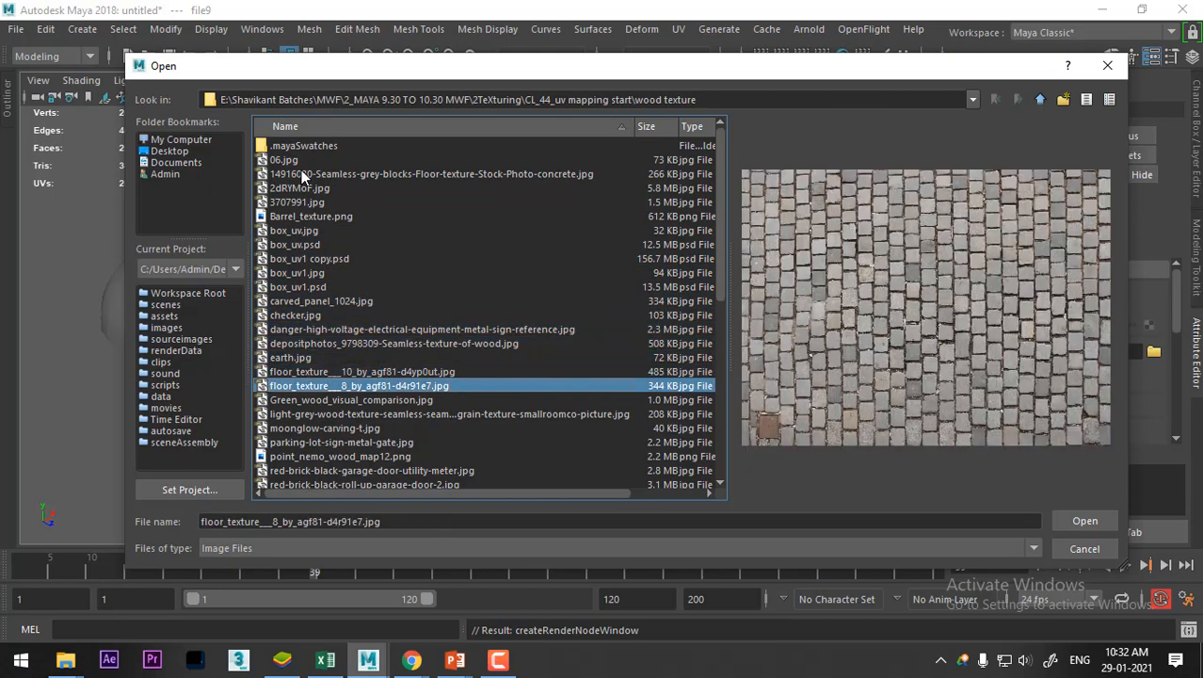
key(Down)
key(Down)
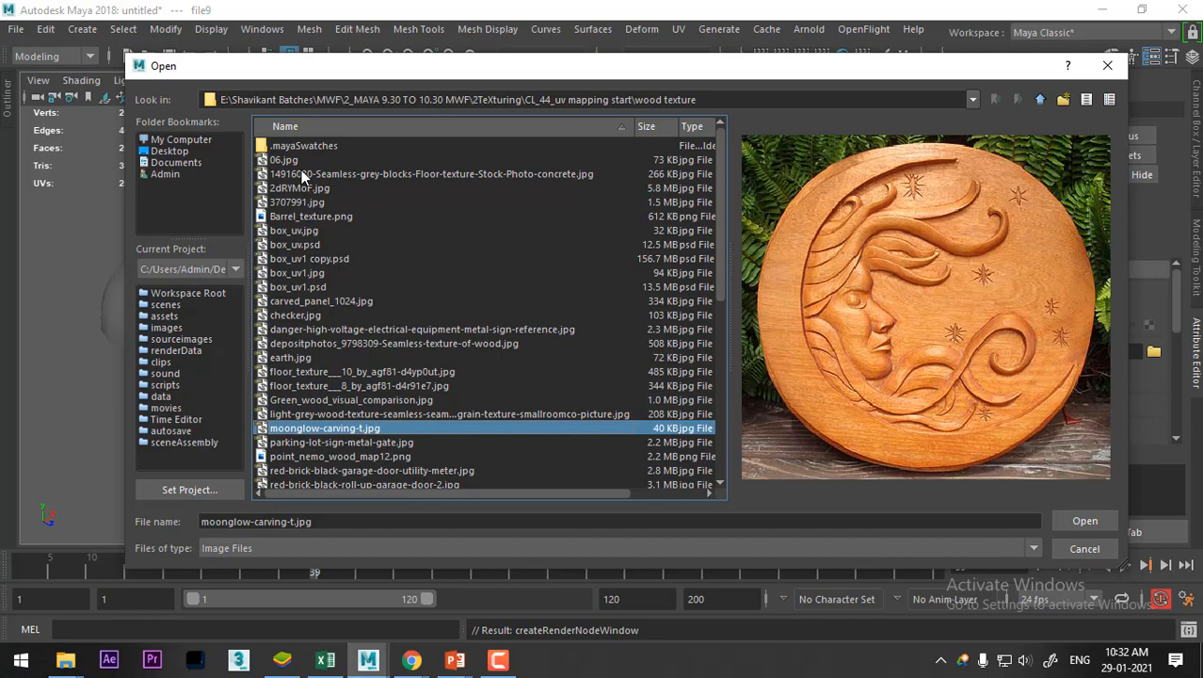
key(Return)
Select the textured half sphere and display its carving image behind the UVs in the enlarged UV Editor
alt+drag(312, 329, 193, 350)
scroll(169, 360, down, 5)
click(199, 322)
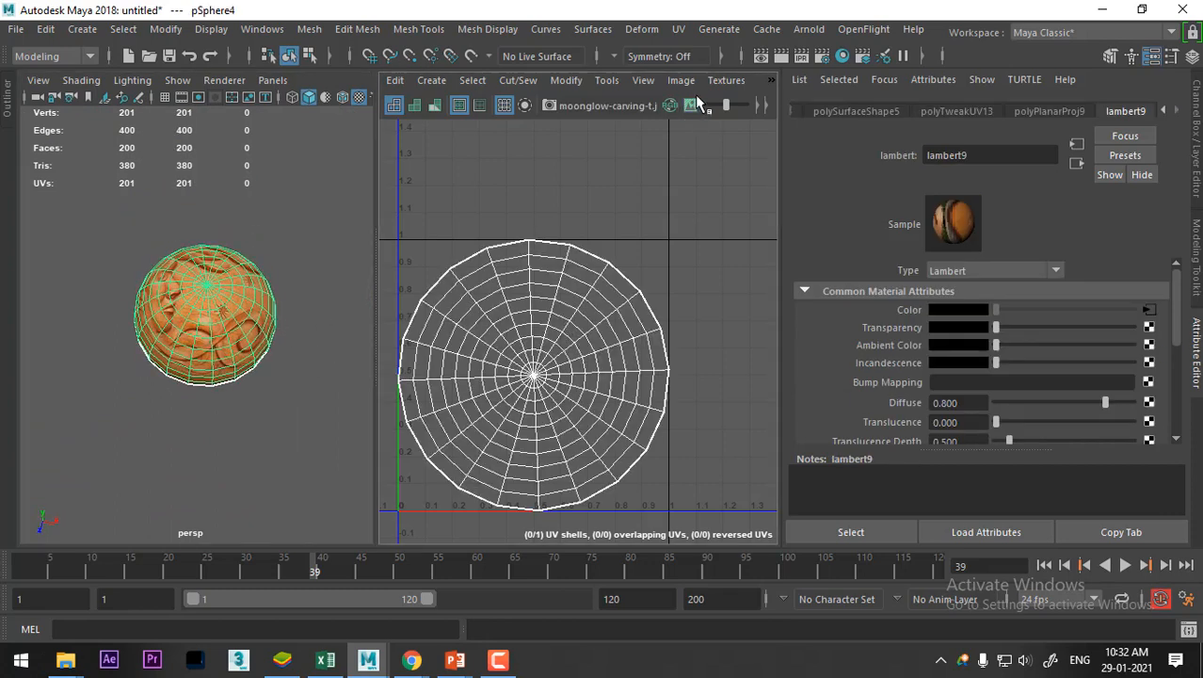
key(ctrl+space)
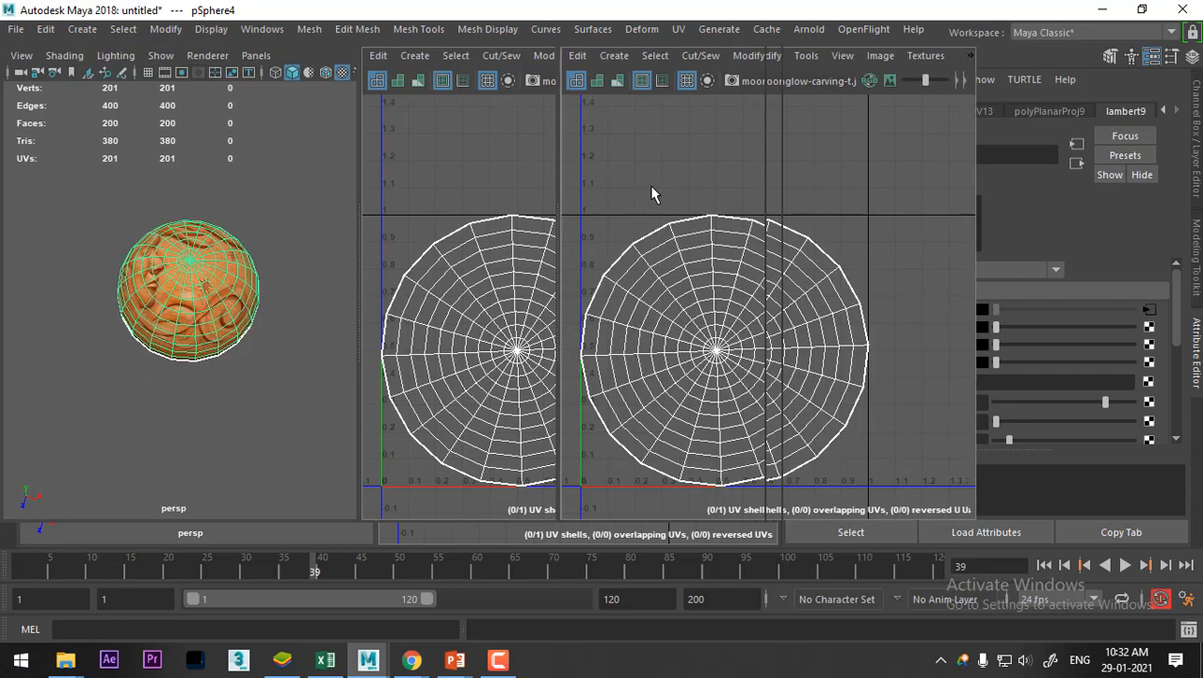
click(914, 81)
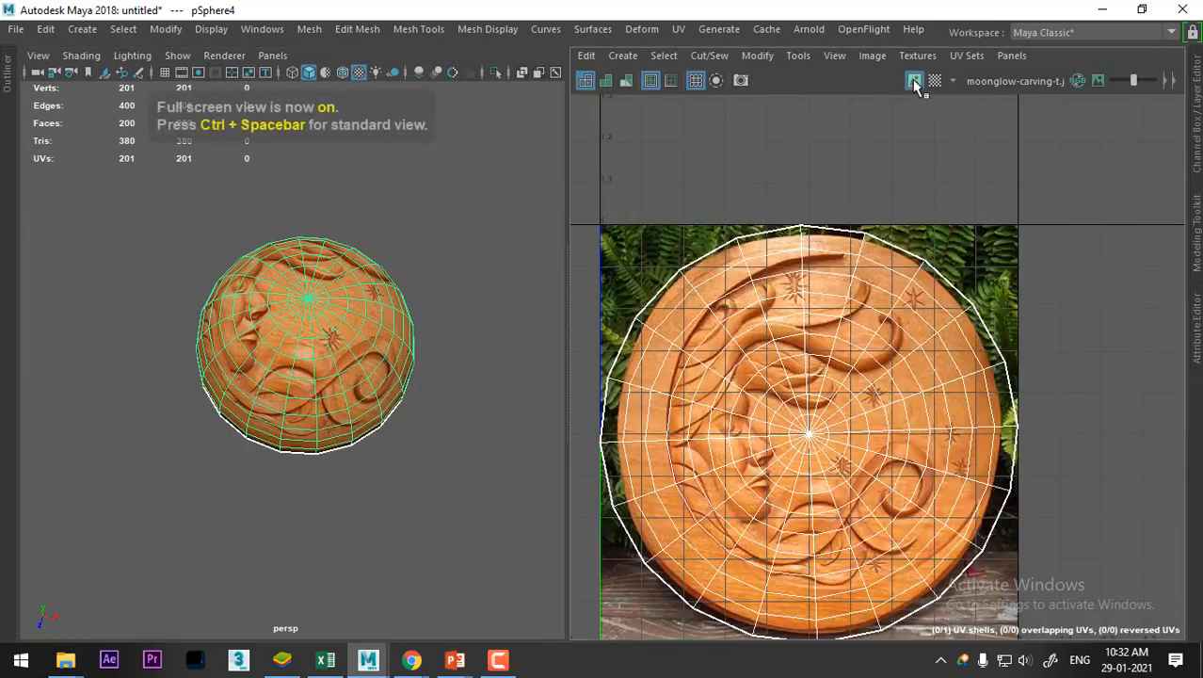
Select all UVs of the half sphere and scale them down uniformly to fit inside the round wood carving
right_drag(855, 400, 911, 400)
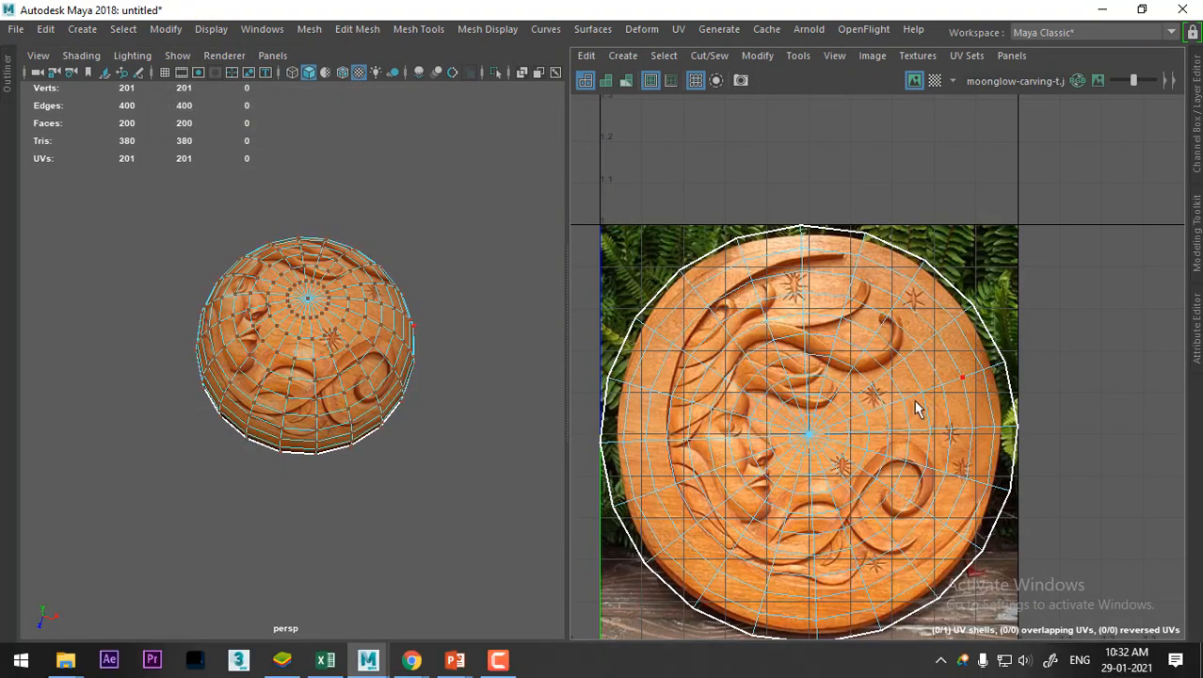
drag(955, 378, 798, 480)
ctrl+right_click(784, 443)
click(890, 403)
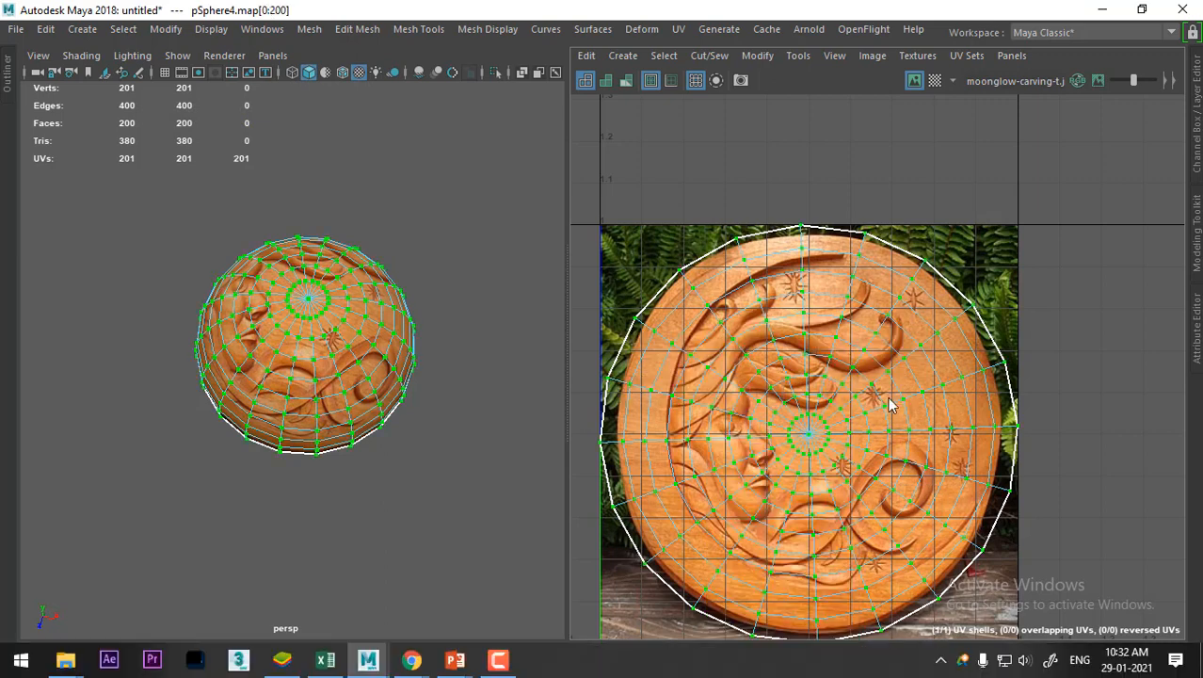
key(w)
drag(810, 436, 801, 432)
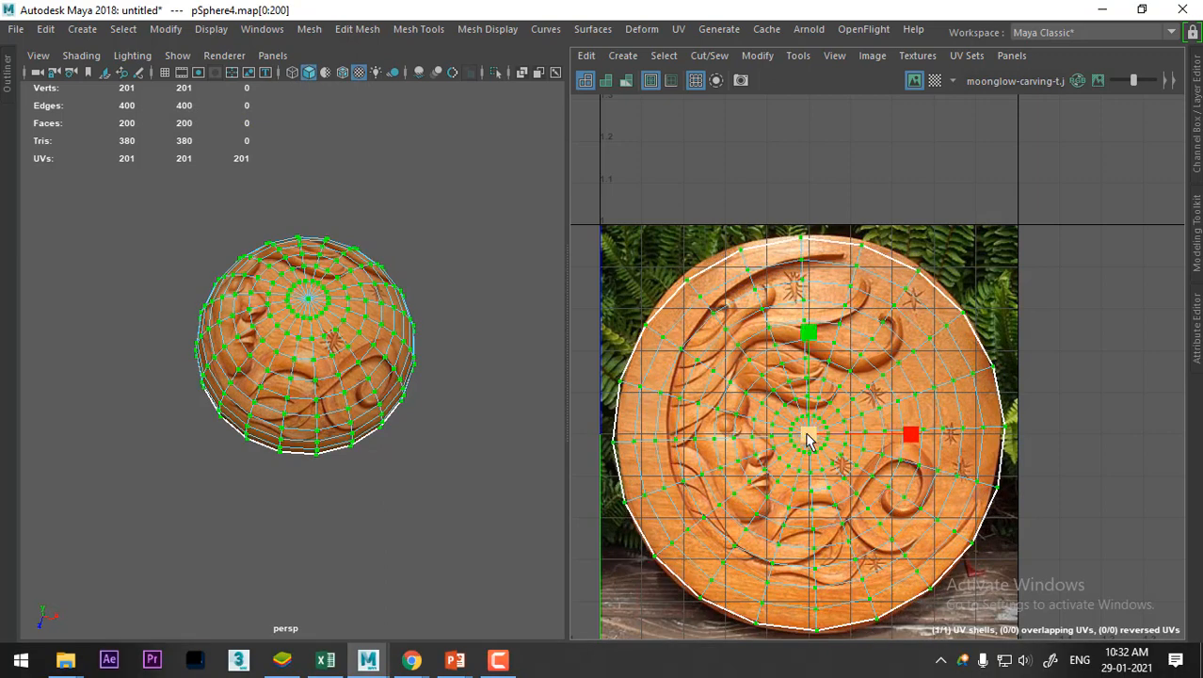
Return the carved half sphere to object mode, duplicate it and move the copy away from the original
alt+drag(314, 351, 307, 442)
right_drag(306, 367, 460, 110)
click(447, 221)
alt+drag(374, 346, 213, 328)
click(216, 339)
key(ctrl+d)
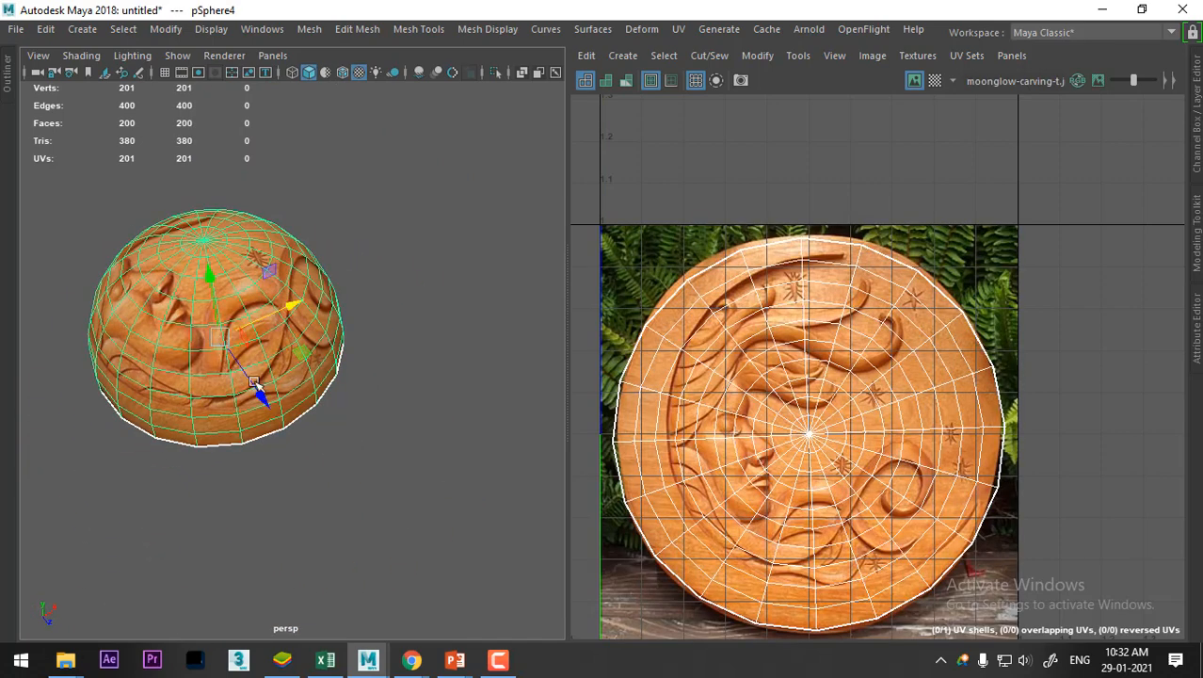
scroll(301, 357, down, 4)
drag(327, 320, 541, 256)
Assign a new Lambert material to the duplicated half sphere and connect a File texture to its Color
right_drag(462, 242, 499, 626)
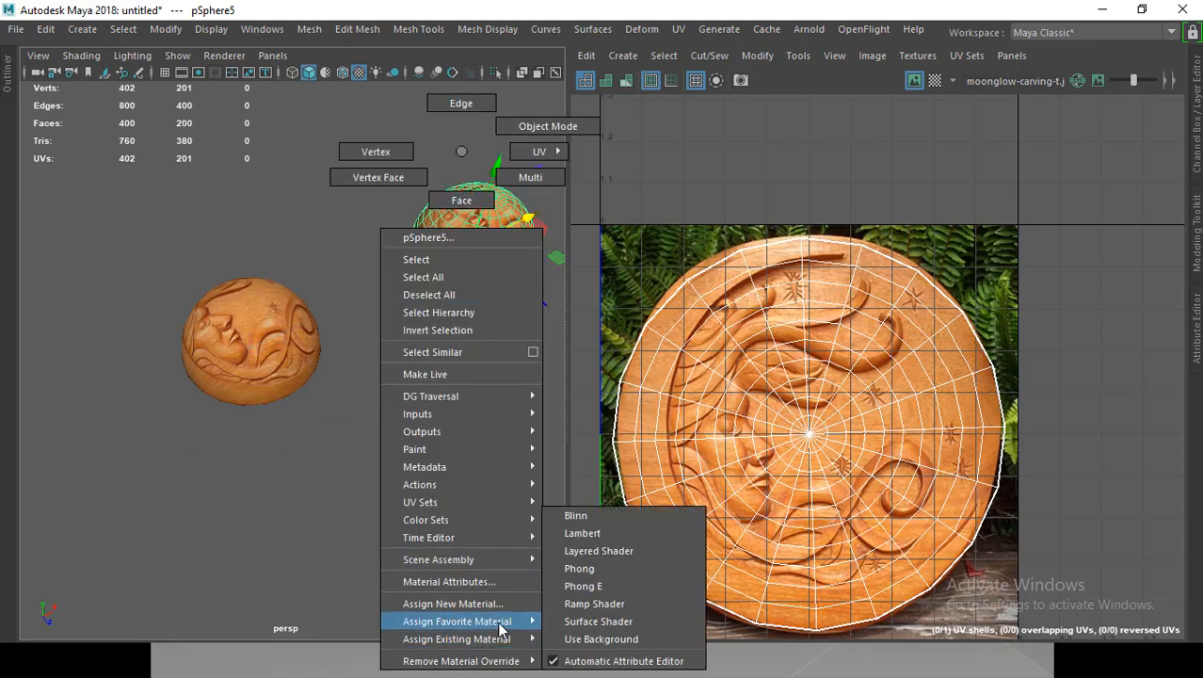
right_drag(571, 590, 583, 532)
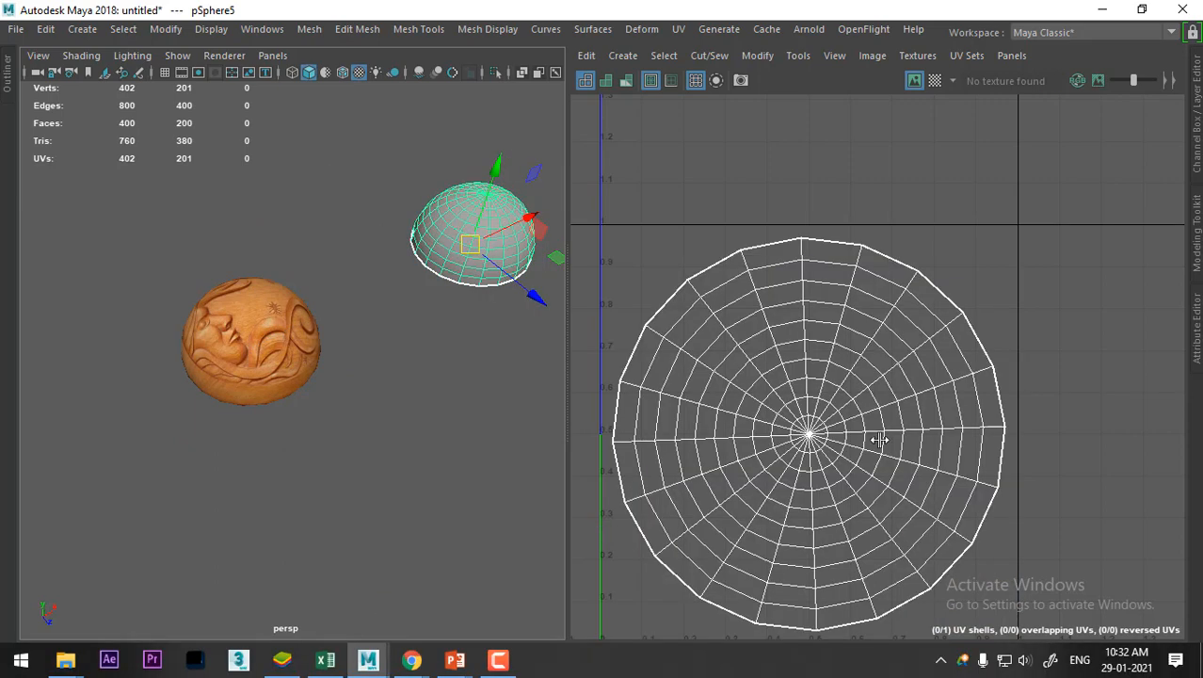
click(1197, 320)
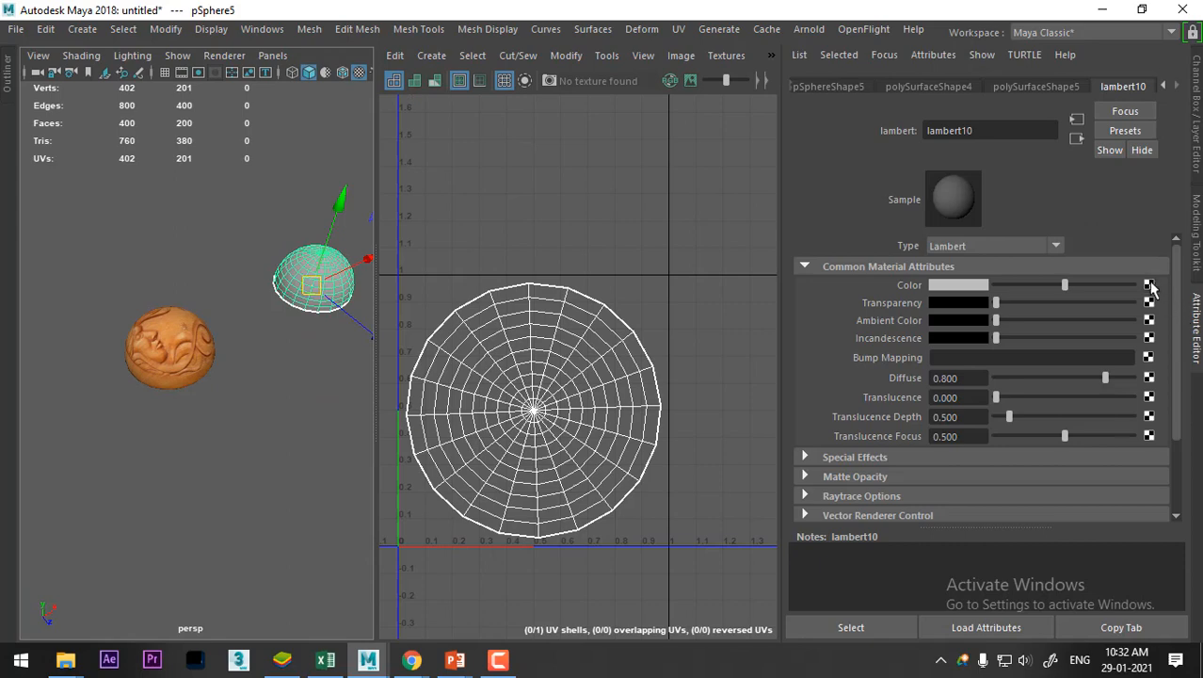
click(1149, 285)
click(589, 371)
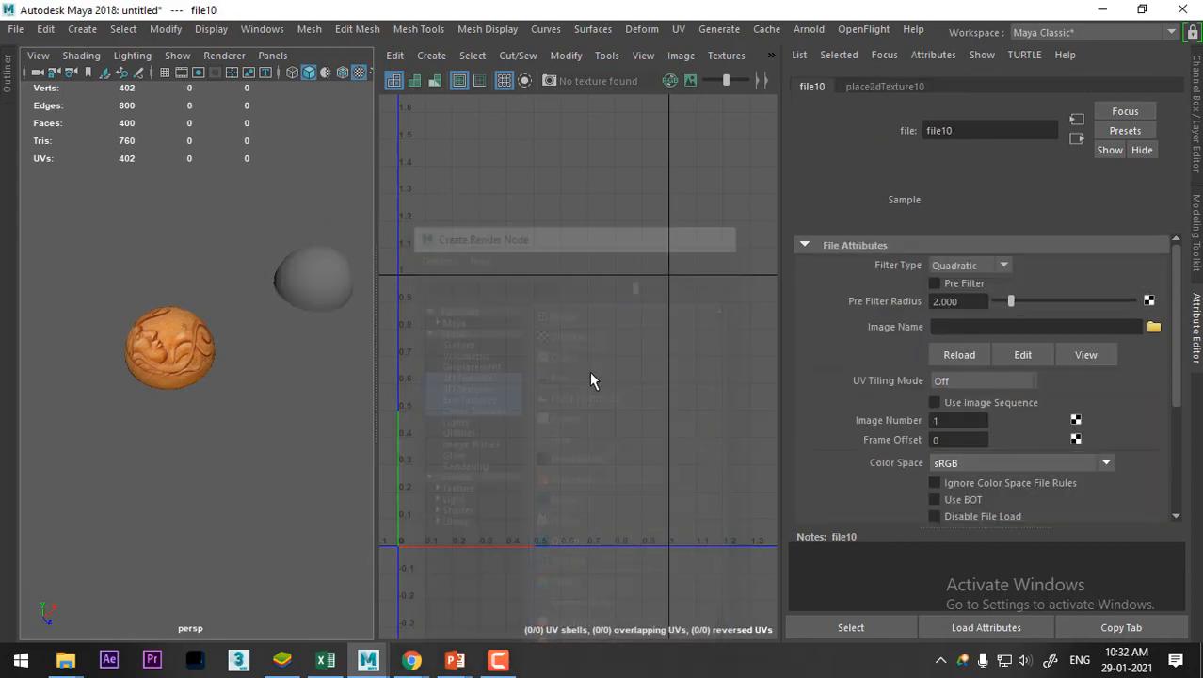
Browse the wood texture folder and load Rosette_color.jpg as the file texture's image
click(1155, 328)
click(315, 274)
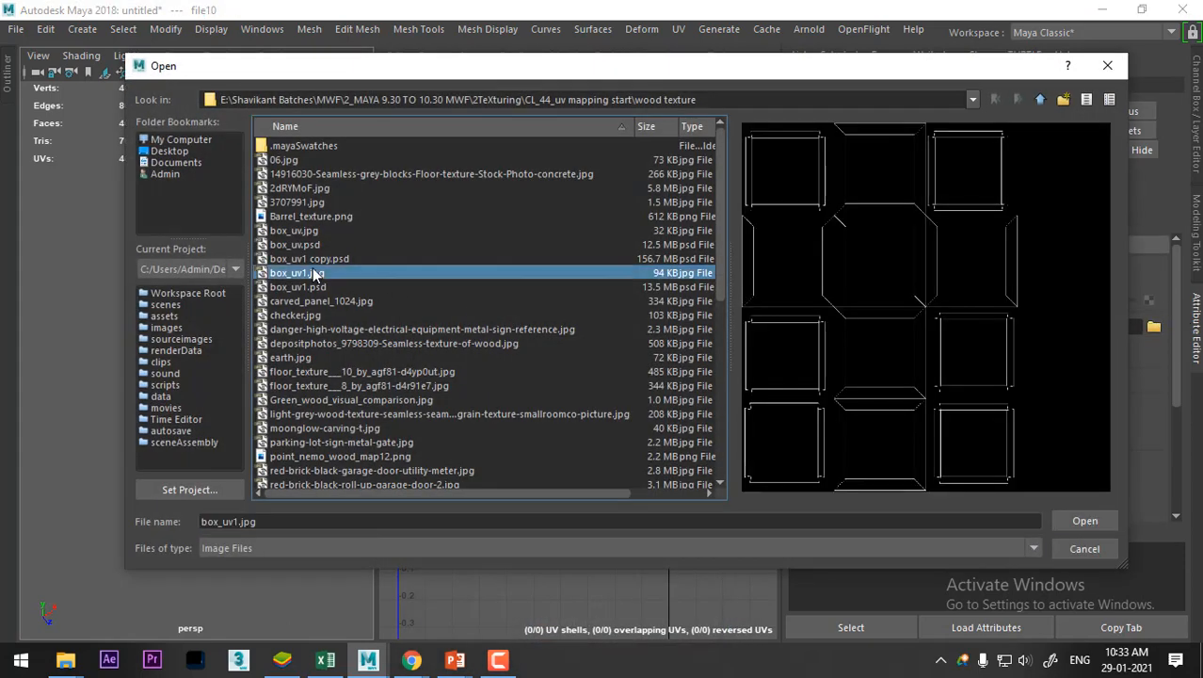
key(Down)
key(Down)
key(Down)
key(Down)
key(Down)
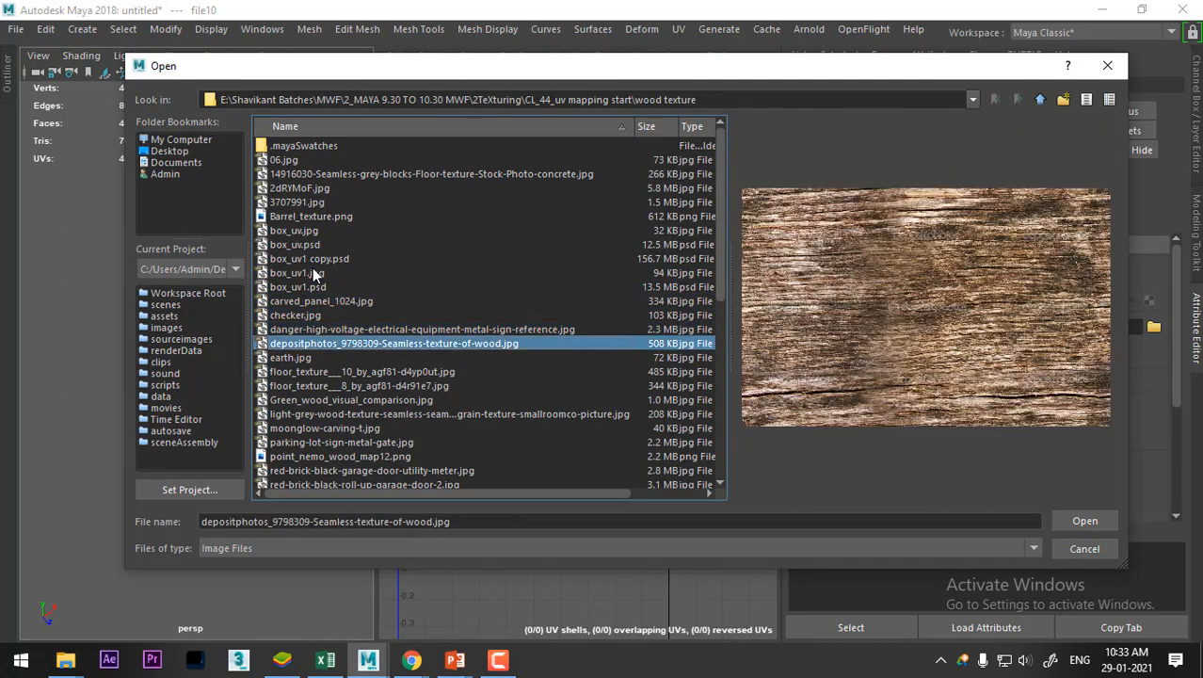
key(Down)
key(Down)
key(Down)
key(Down)
key(Down)
key(Down)
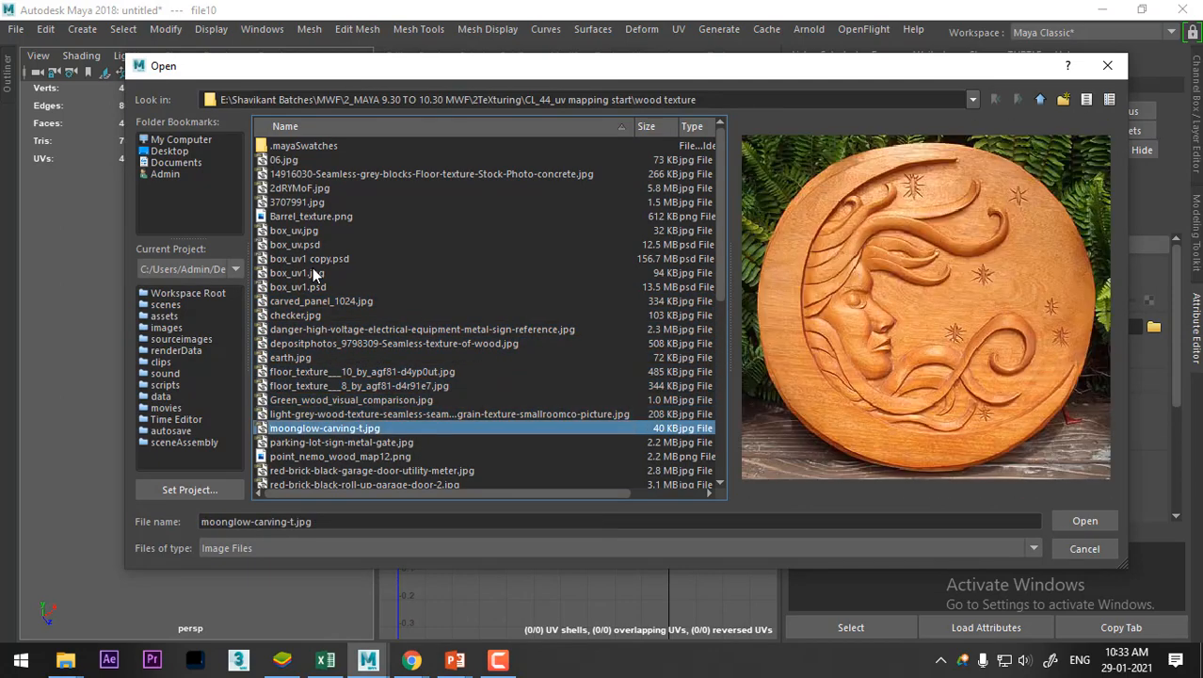
key(Down)
key(Down)
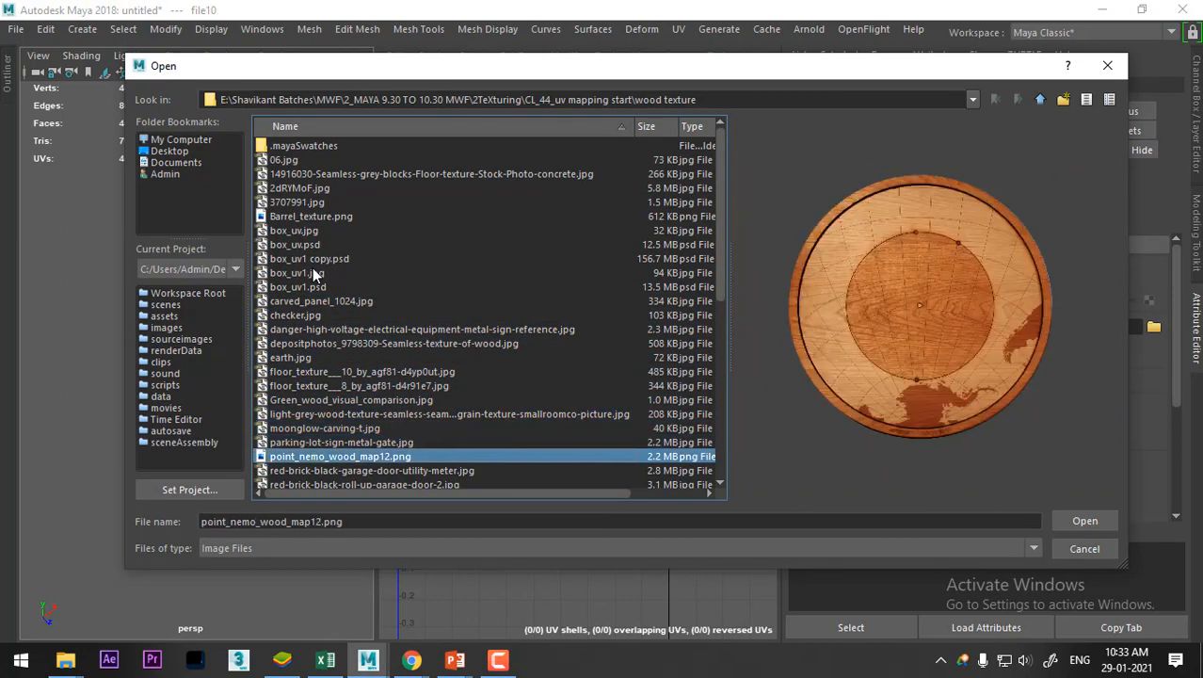
key(Down)
key(Down)
key(Down)
key(Down)
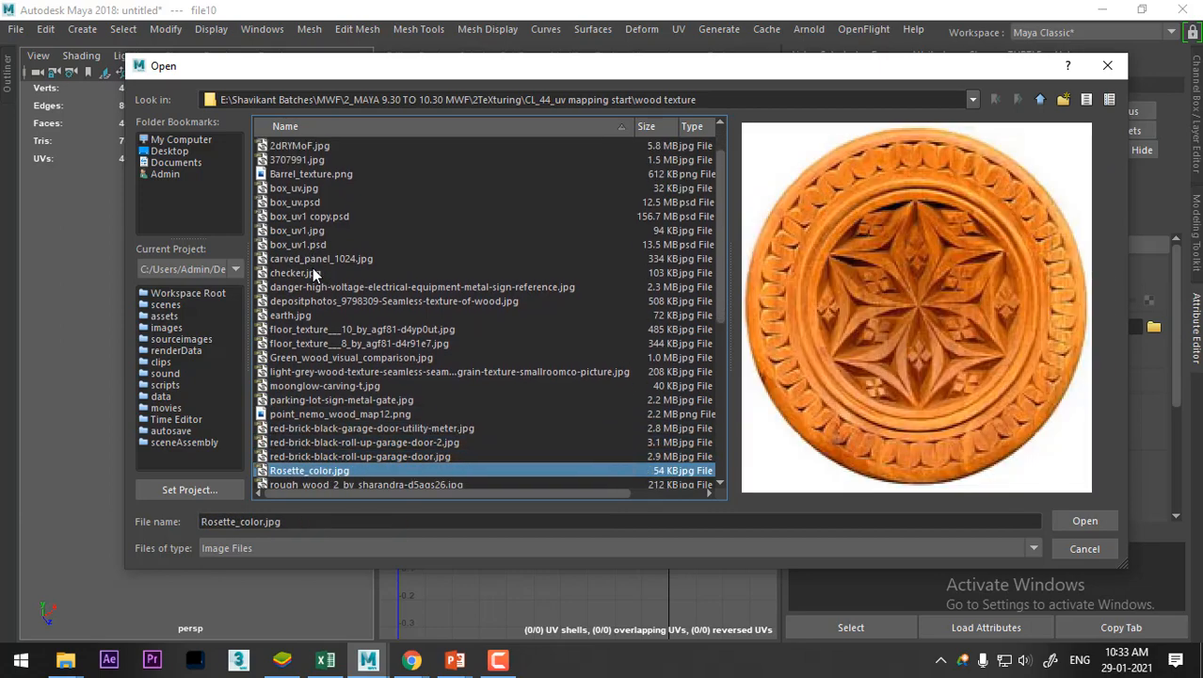
key(Return)
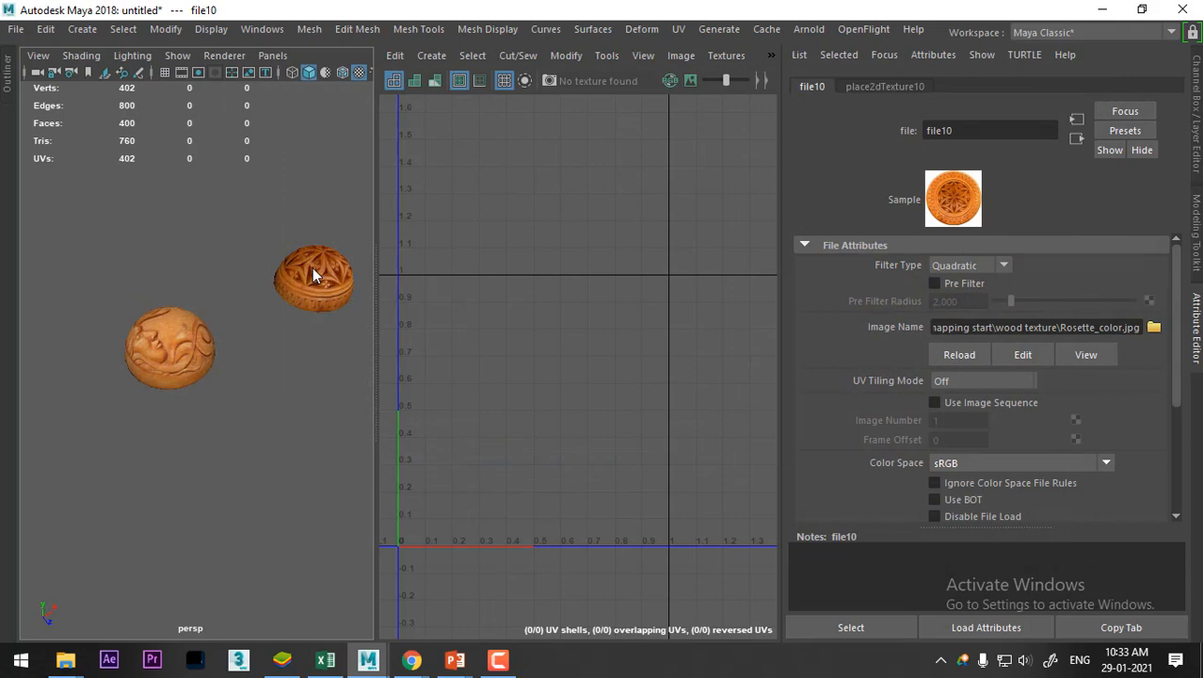
Inspect the rosette texture on the duplicated half sphere from several angles, including in the enlarged perspective view
alt+drag(312, 267, 50, 323)
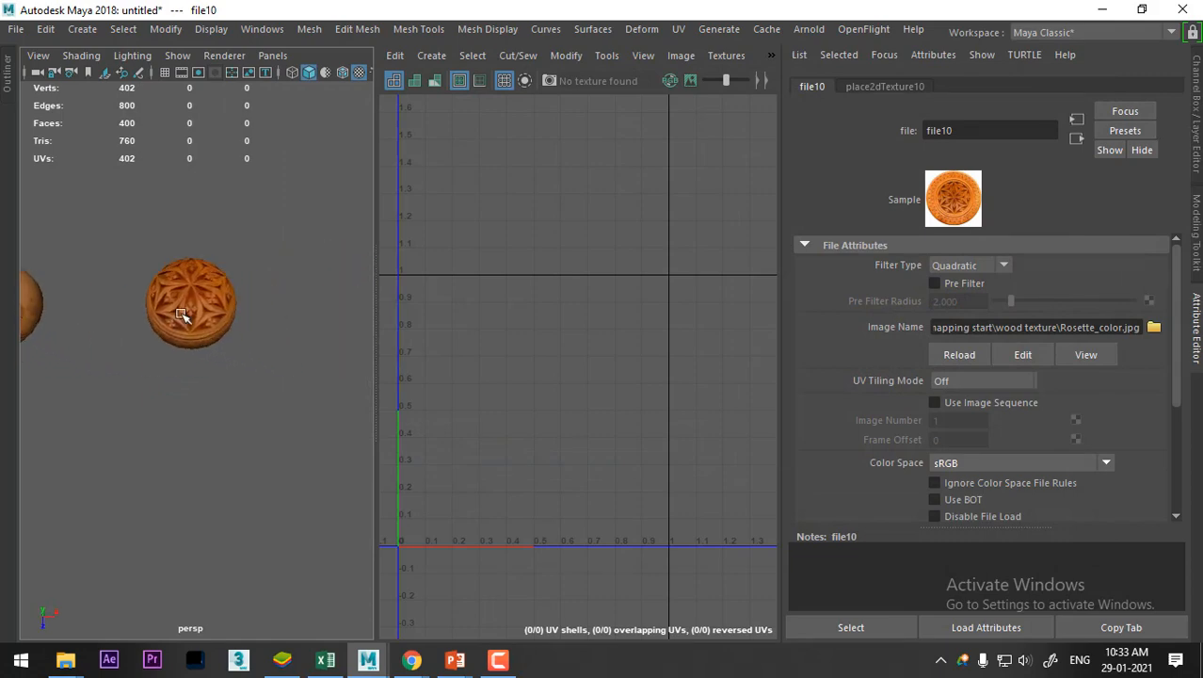
click(186, 316)
click(216, 463)
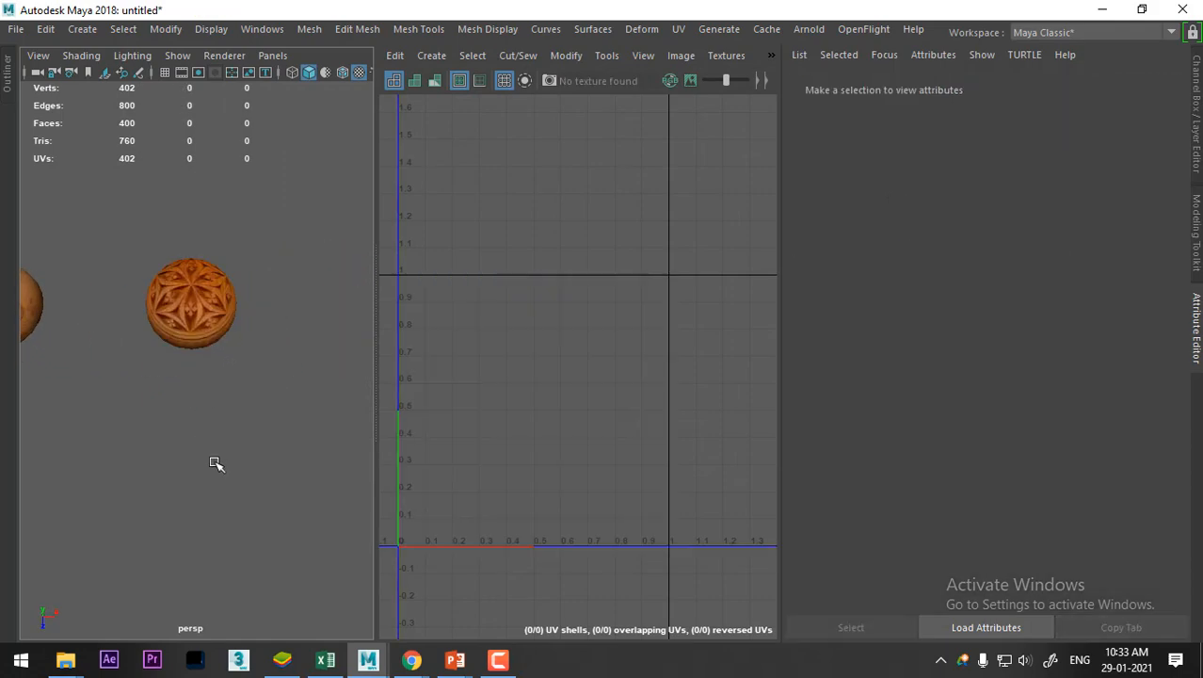
click(212, 301)
key(f)
alt+drag(224, 330, 177, 455)
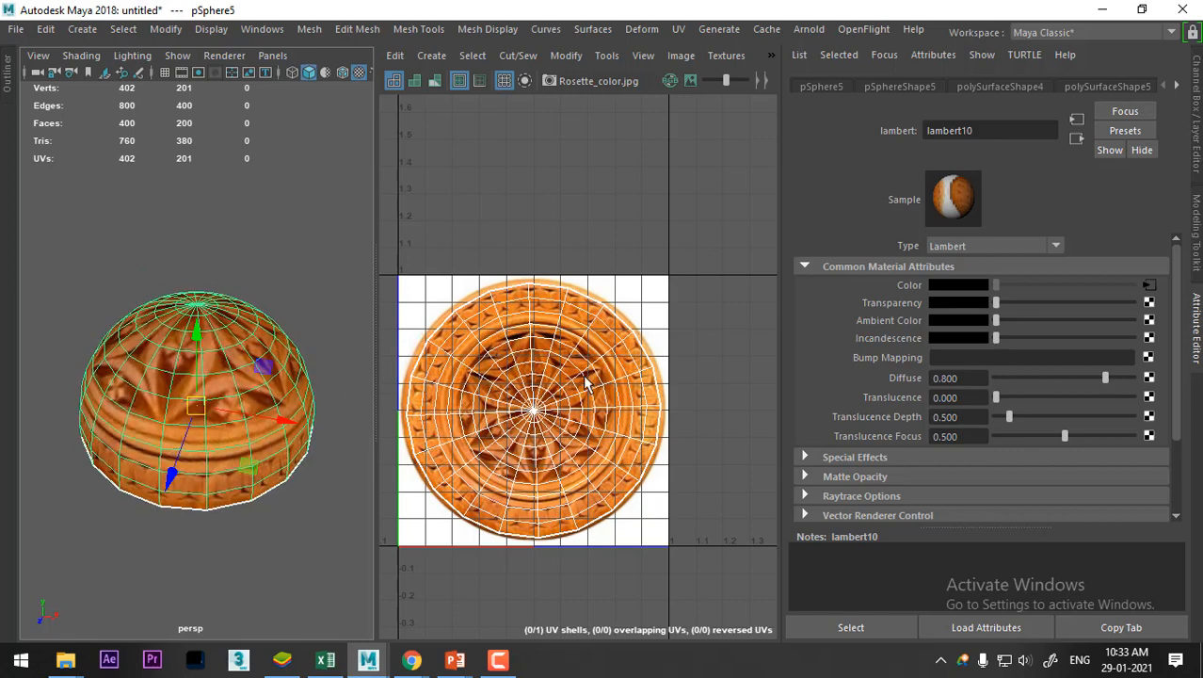
alt+drag(293, 423, 191, 503)
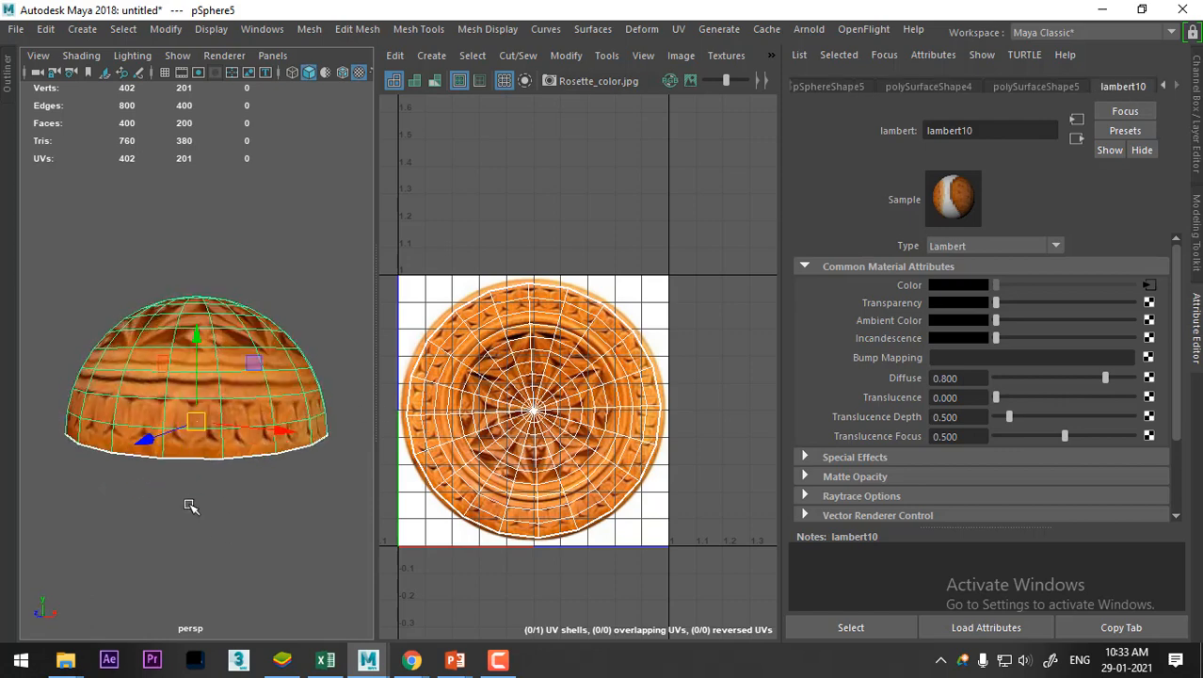
click(254, 527)
alt+drag(254, 527, 193, 500)
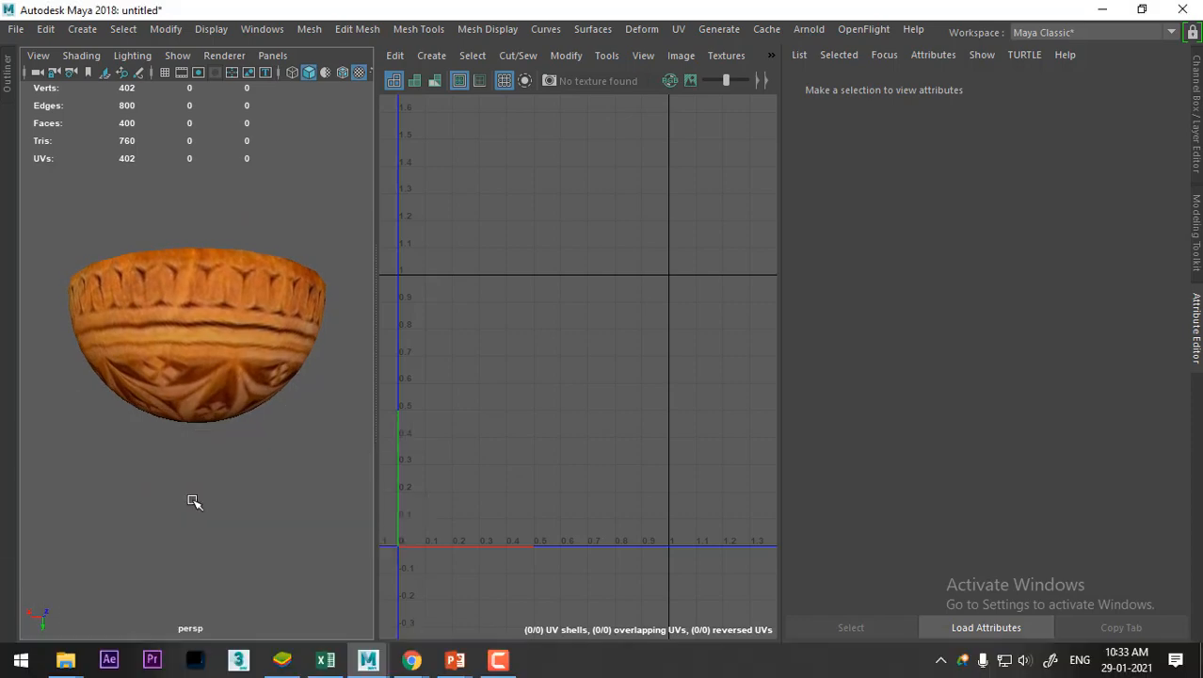
key(space)
alt+right_drag(472, 498, 394, 320)
alt+drag(394, 320, 500, 425)
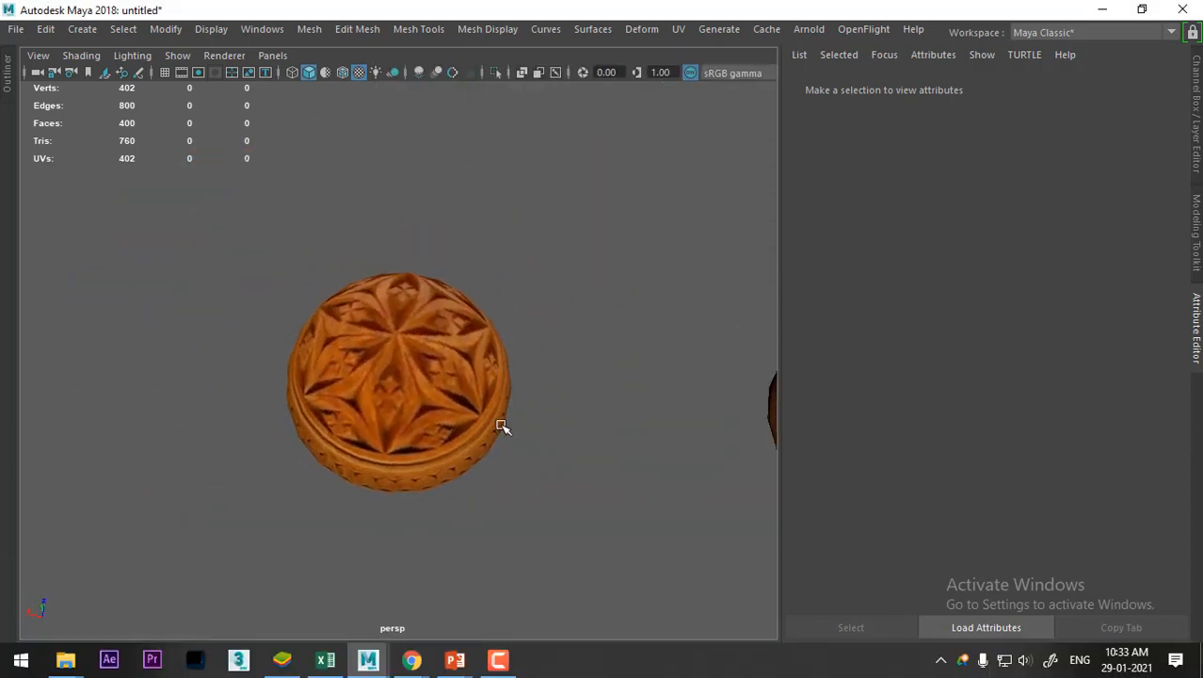
Duplicate the rosette half sphere, move the copy aside and scale it down vertically into a flattened dome
click(450, 413)
alt+middle_drag(467, 474, 672, 393)
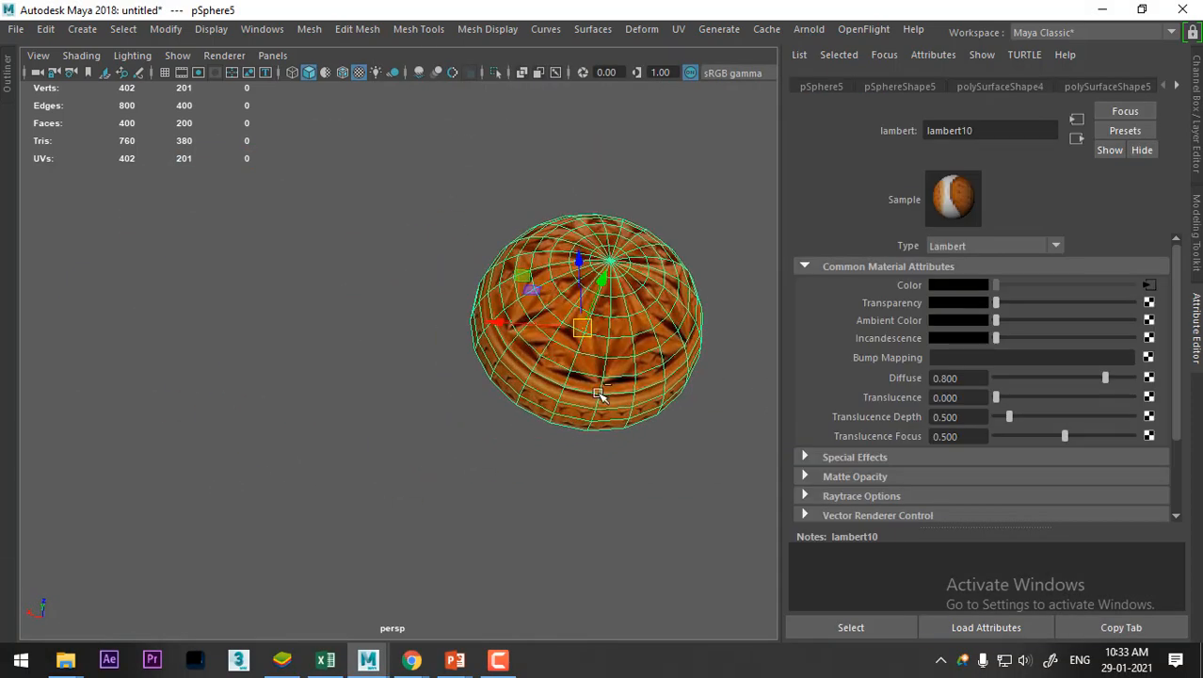
key(ctrl+d)
drag(501, 324, 160, 301)
alt+drag(264, 340, 319, 285)
key(r)
drag(202, 299, 207, 348)
click(322, 279)
alt+drag(322, 279, 339, 320)
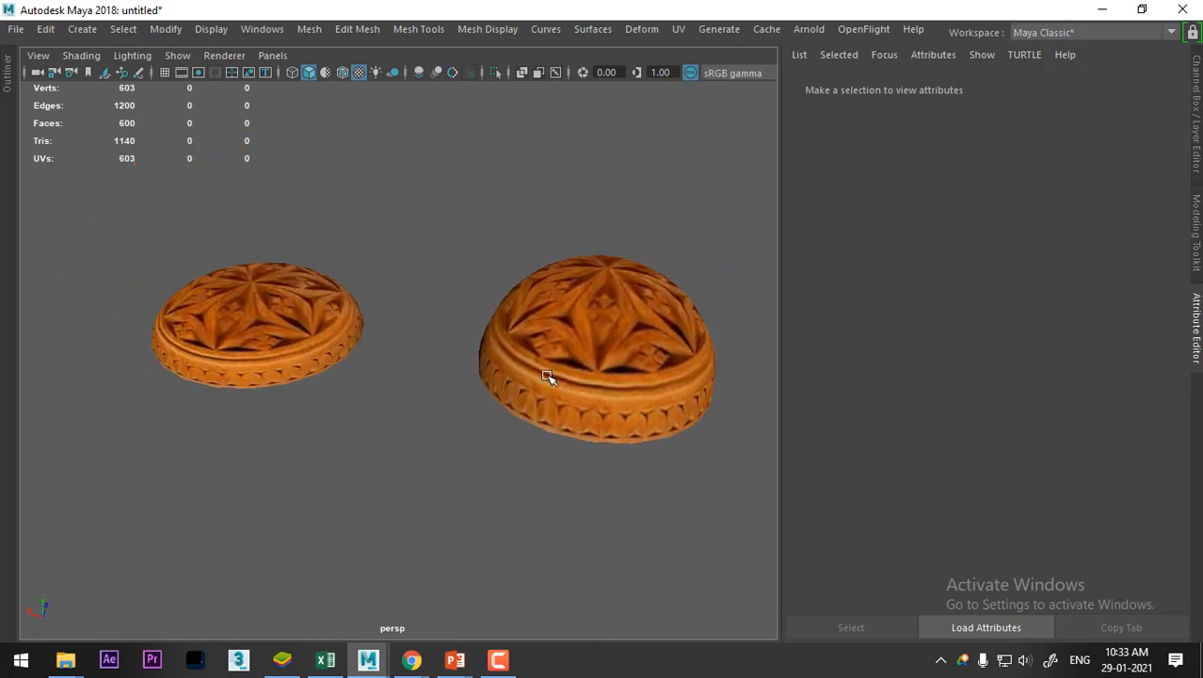
Select the original rosette half sphere, frame it in the left orthographic view and return to perspective
click(548, 377)
alt+drag(615, 398, 432, 387)
key(space)
key(f)
key(space)
key(f)
key(space)
key(f)
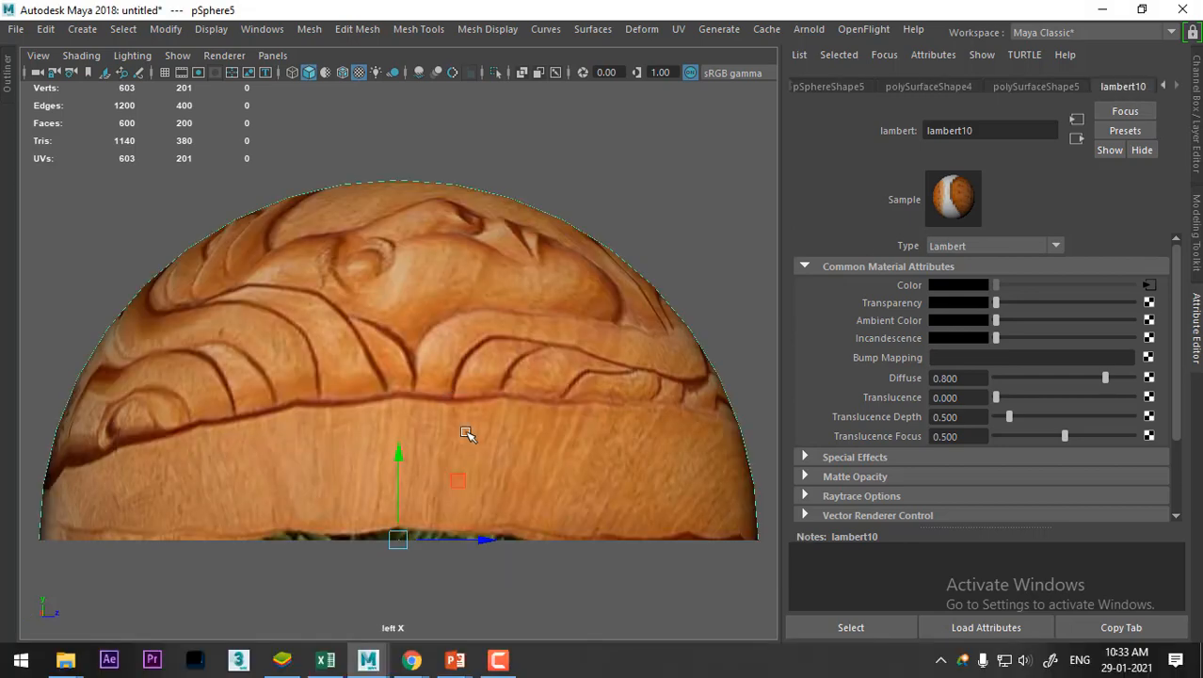
scroll(464, 428, down, 5)
key(space)
key(space)
alt+drag(547, 369, 484, 384)
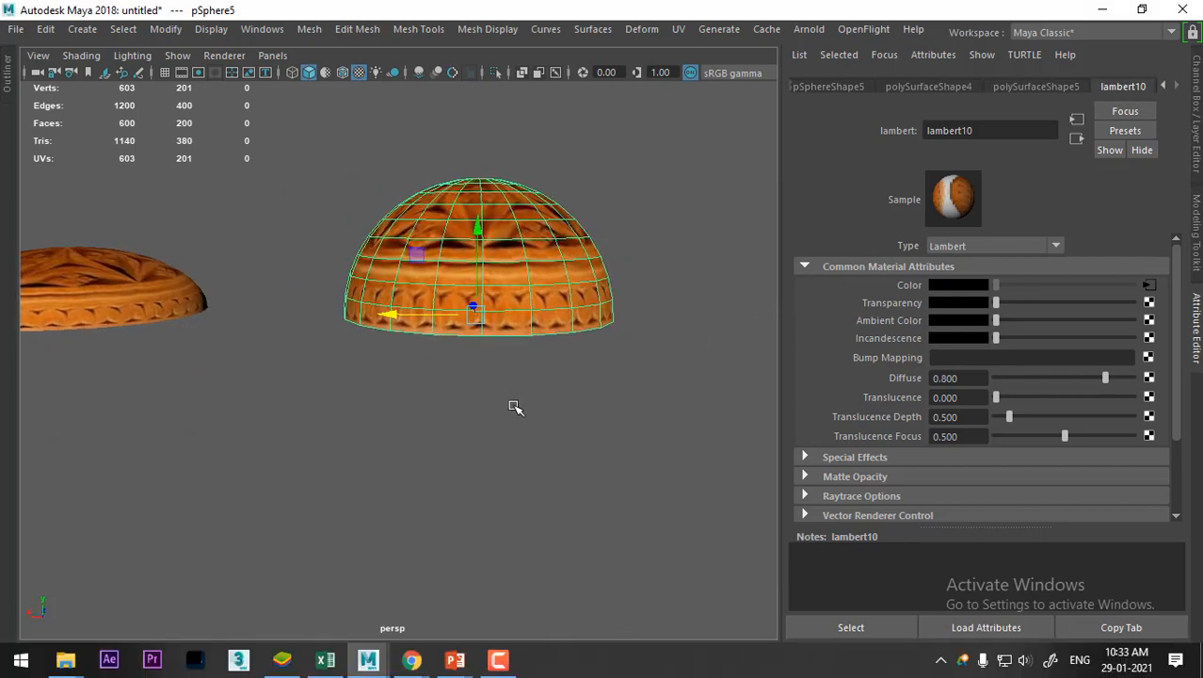
Mirror the rosette half sphere downward into a full sphere using Duplicate Special with reset settings and Scale Y -1
click(49, 31)
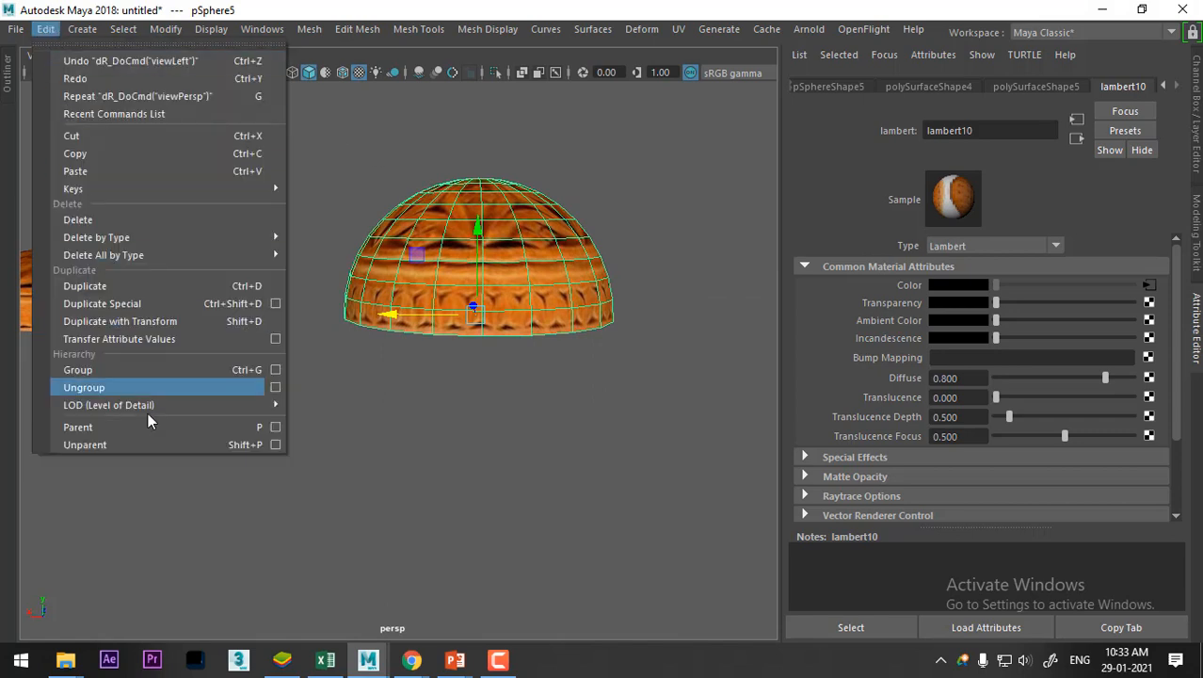
click(276, 305)
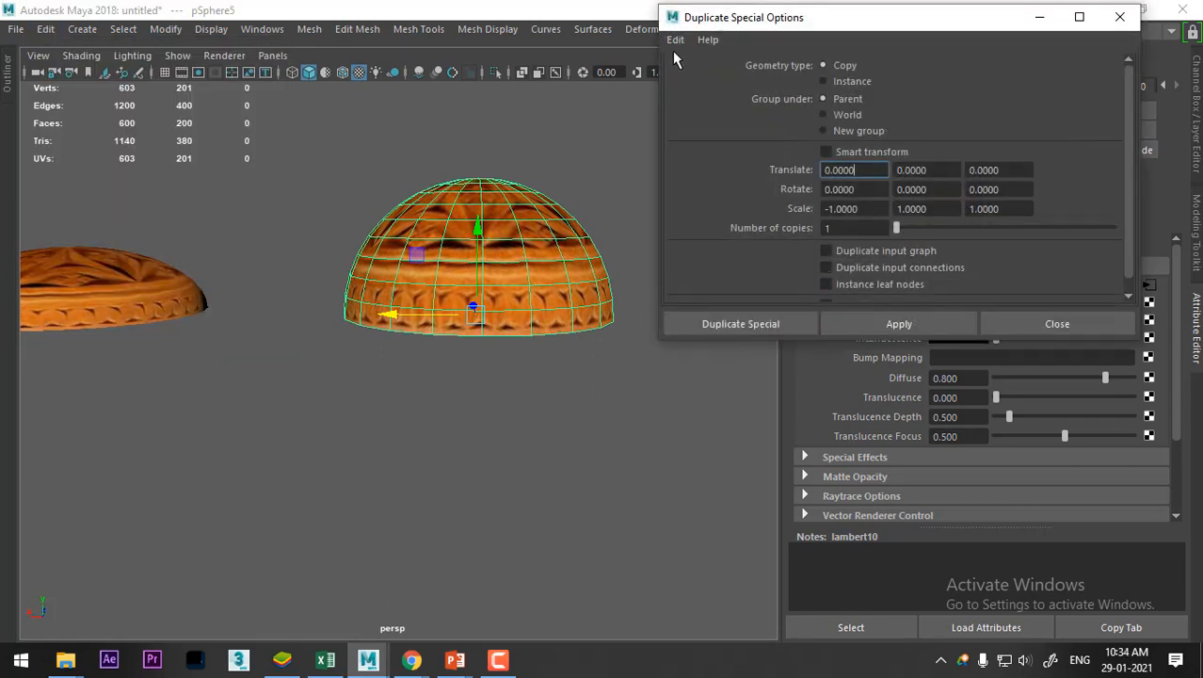
click(677, 40)
click(698, 77)
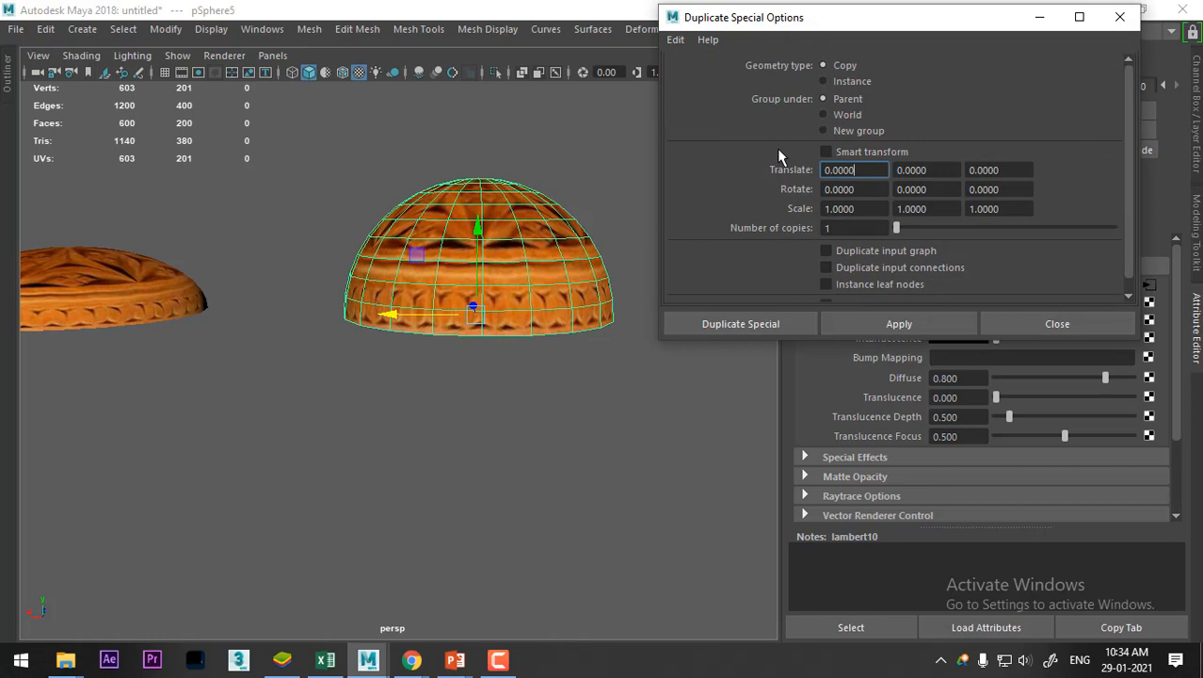
text(-)
click(899, 324)
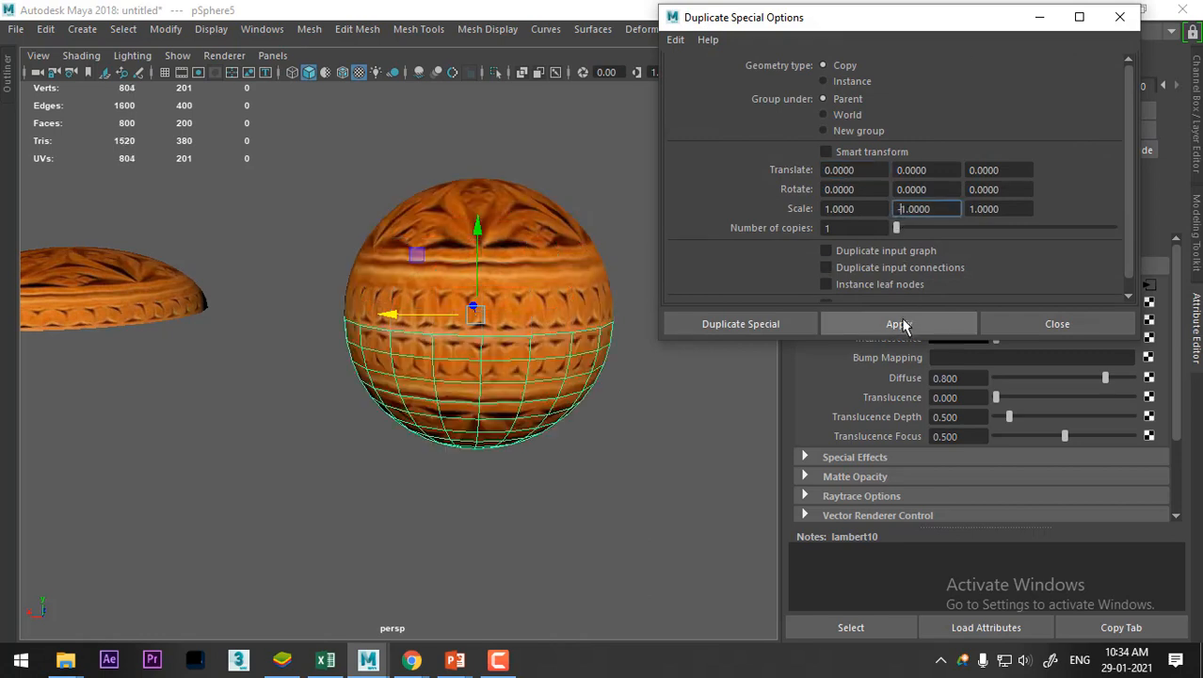
click(621, 540)
alt+drag(572, 497, 579, 454)
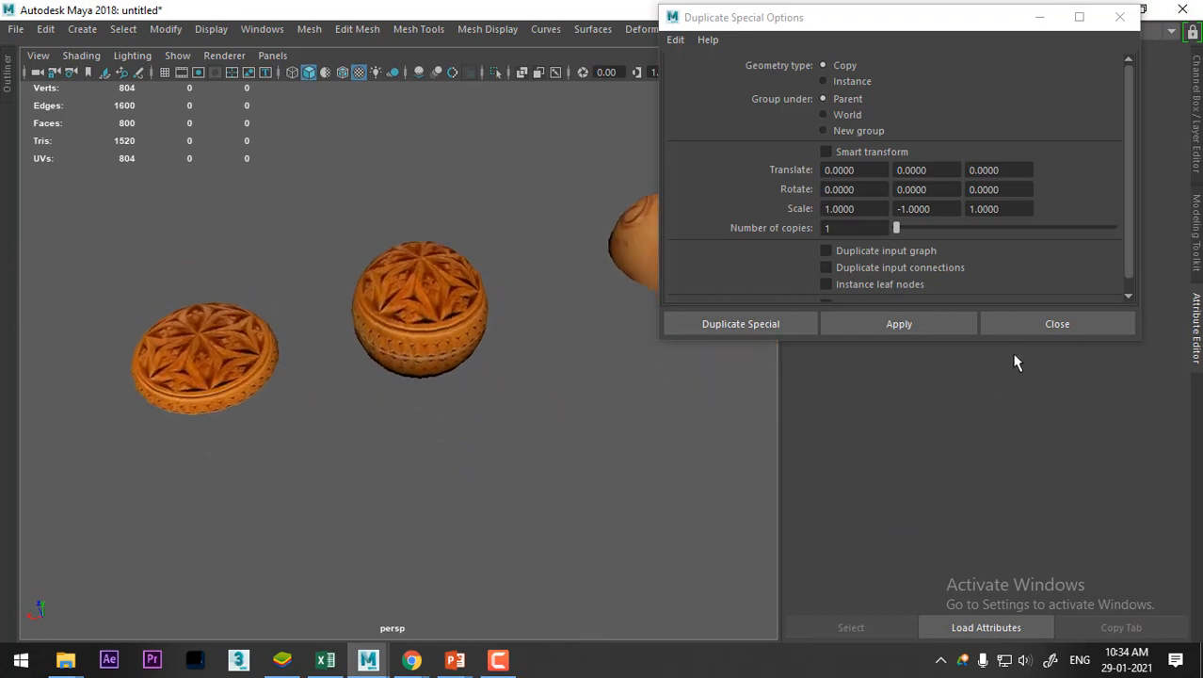
click(1045, 324)
alt+drag(602, 358, 450, 421)
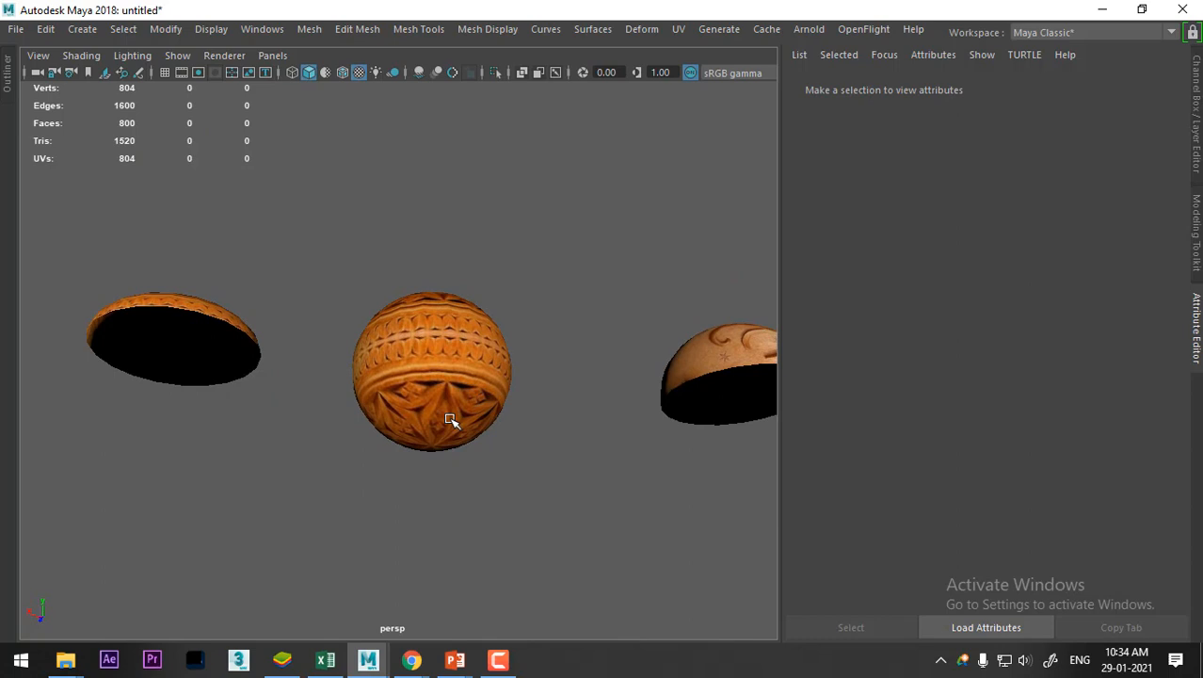
alt+drag(473, 420, 509, 421)
Switch to the PowerPoint slide show, view the last slide, end the show and return to Maya
mouse_move(475, 668)
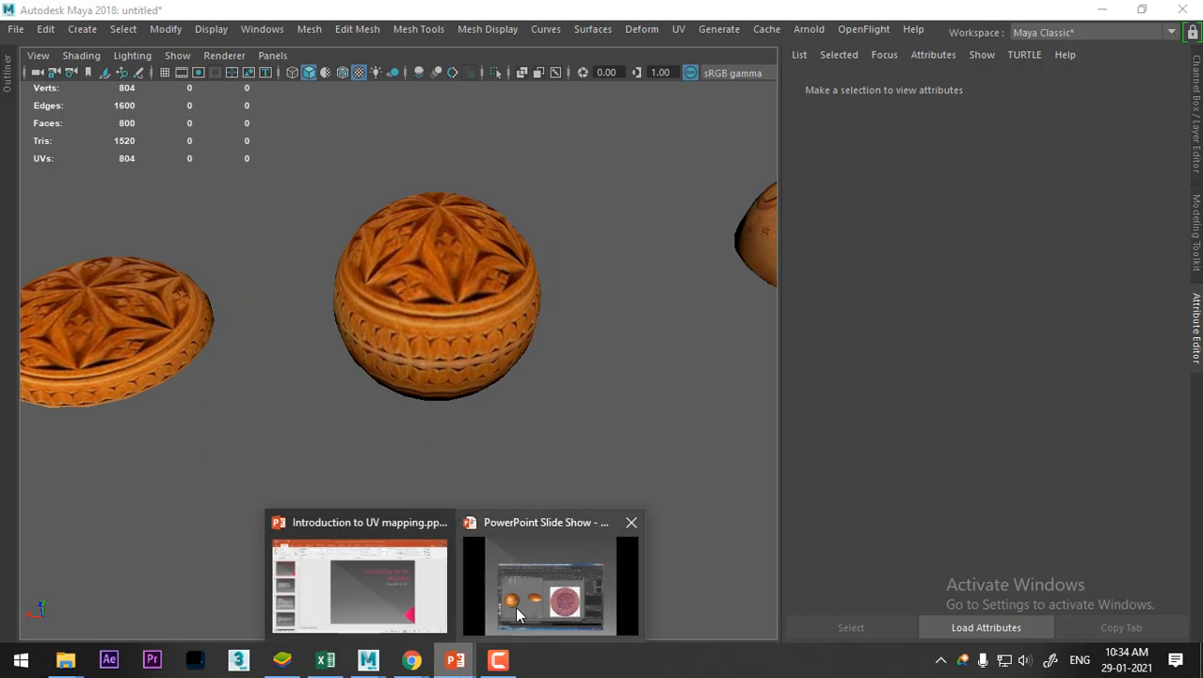
click(551, 583)
key(Right)
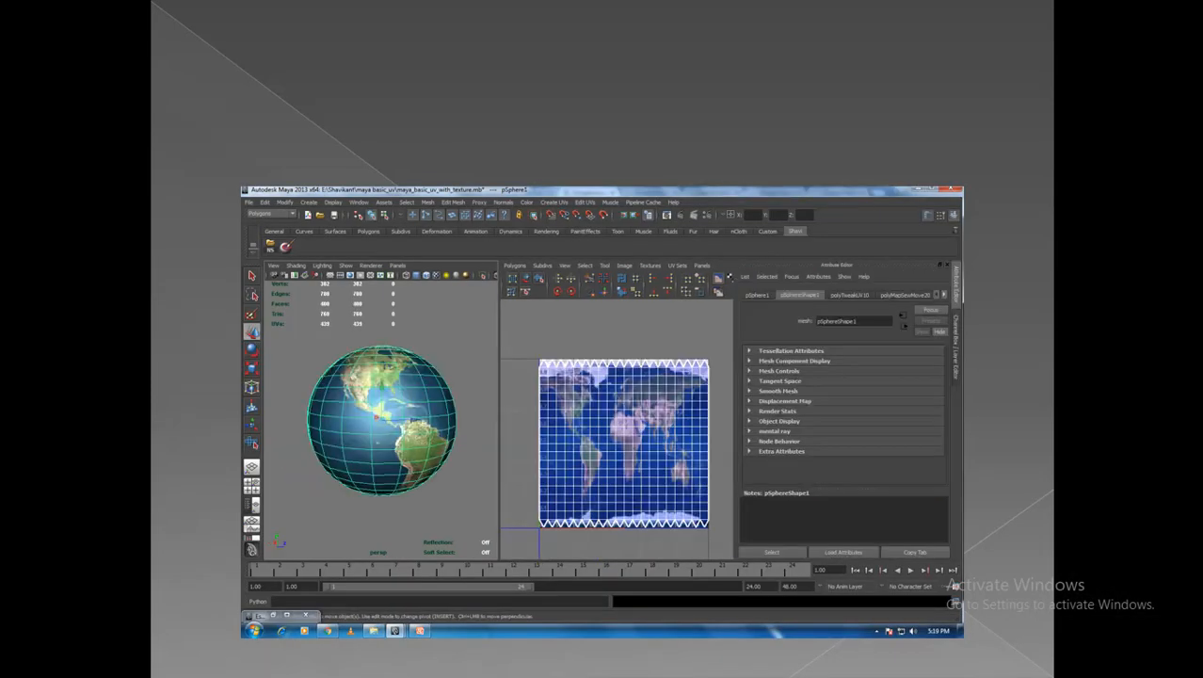
key(Right)
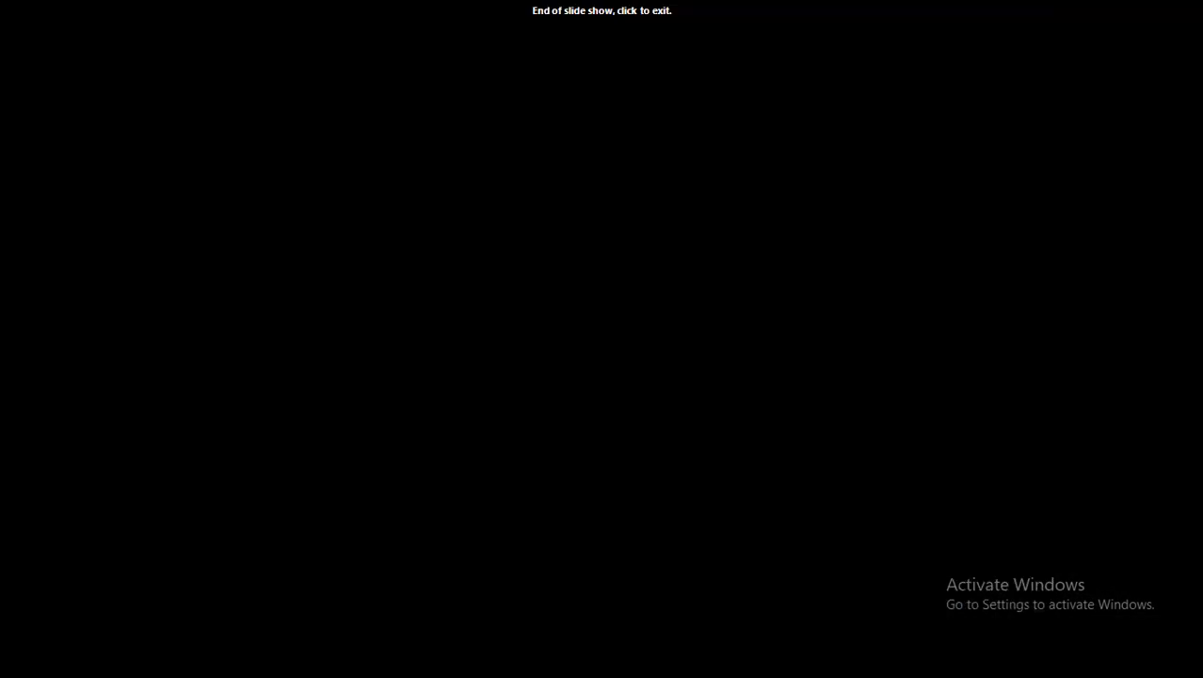
key(Right)
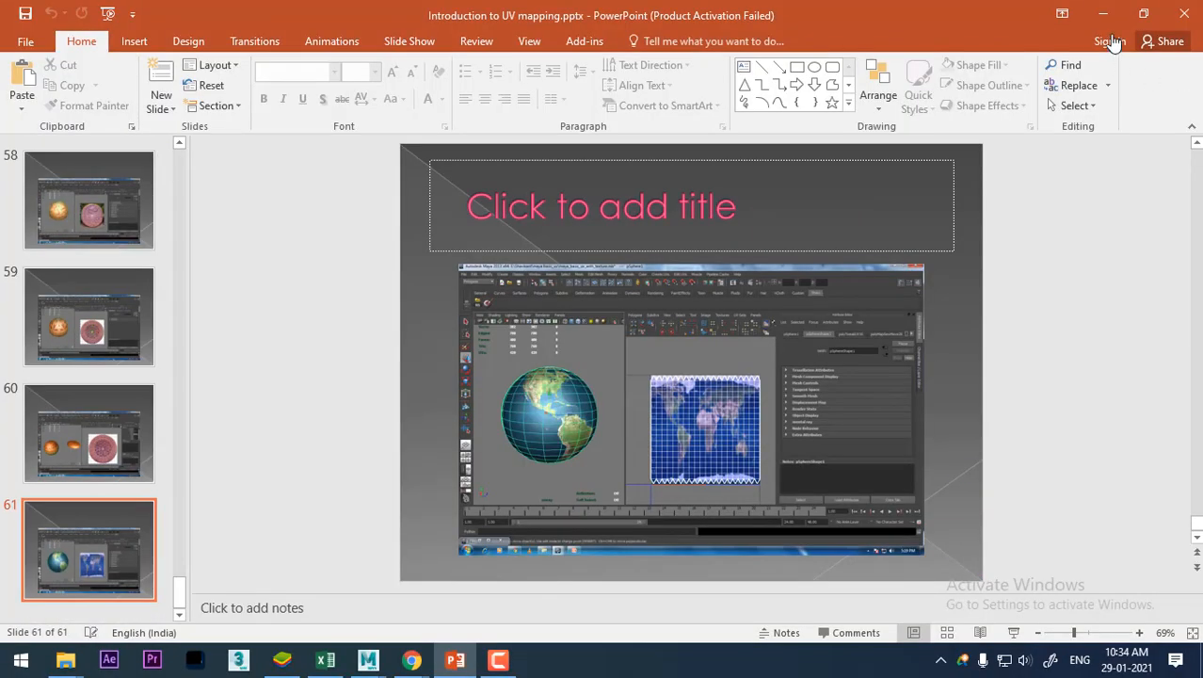
click(1103, 14)
Show all hidden objects in the scene and review them together with the rosette-textured models
scroll(498, 426, down, 3)
mouse_move(498, 426)
alt+mouse_down()
mouse_move(427, 355)
mouse_move(510, 422)
mouse_move(484, 436)
alt+mouse_up()
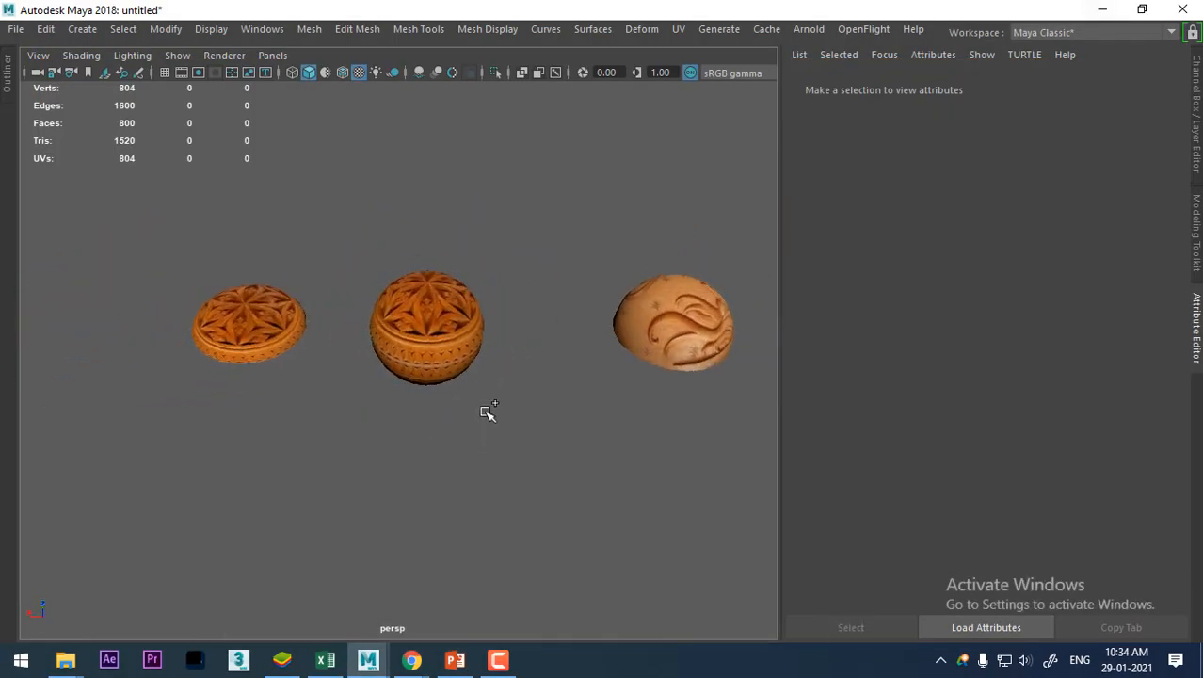
click(215, 31)
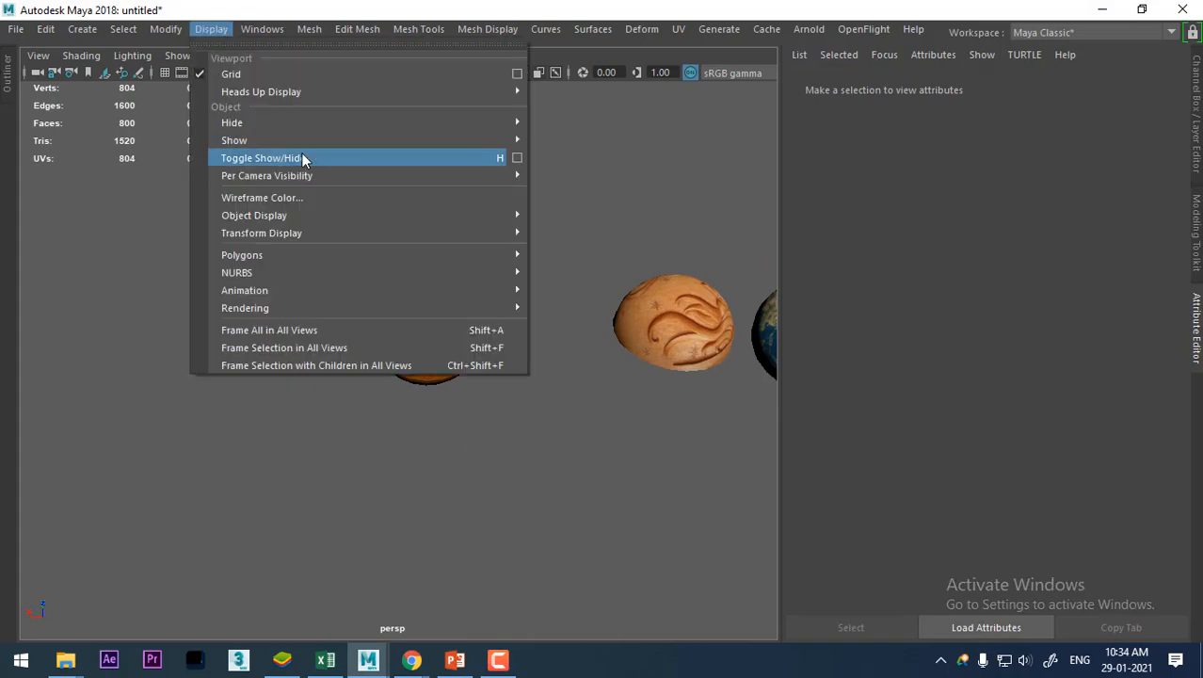
mouse_move(429, 143)
click(605, 226)
alt+middle_drag(612, 396, 287, 395)
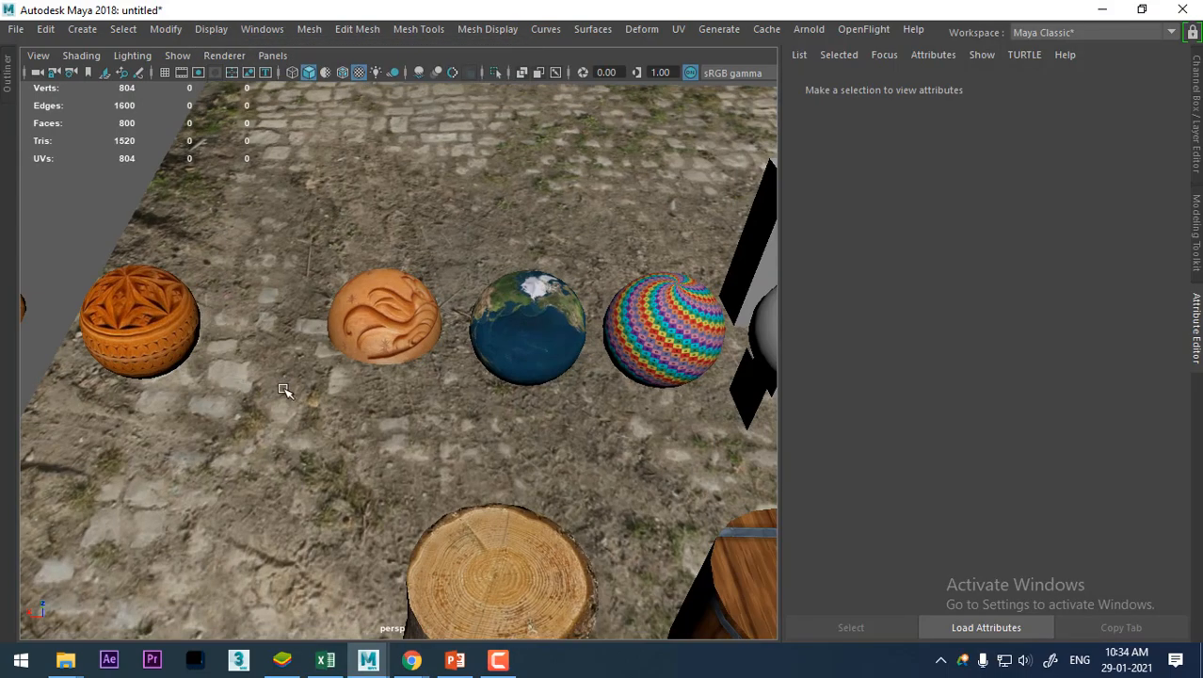
scroll(287, 394, down, 2)
alt+drag(287, 394, 687, 351)
scroll(488, 375, down, 3)
alt+drag(488, 375, 633, 408)
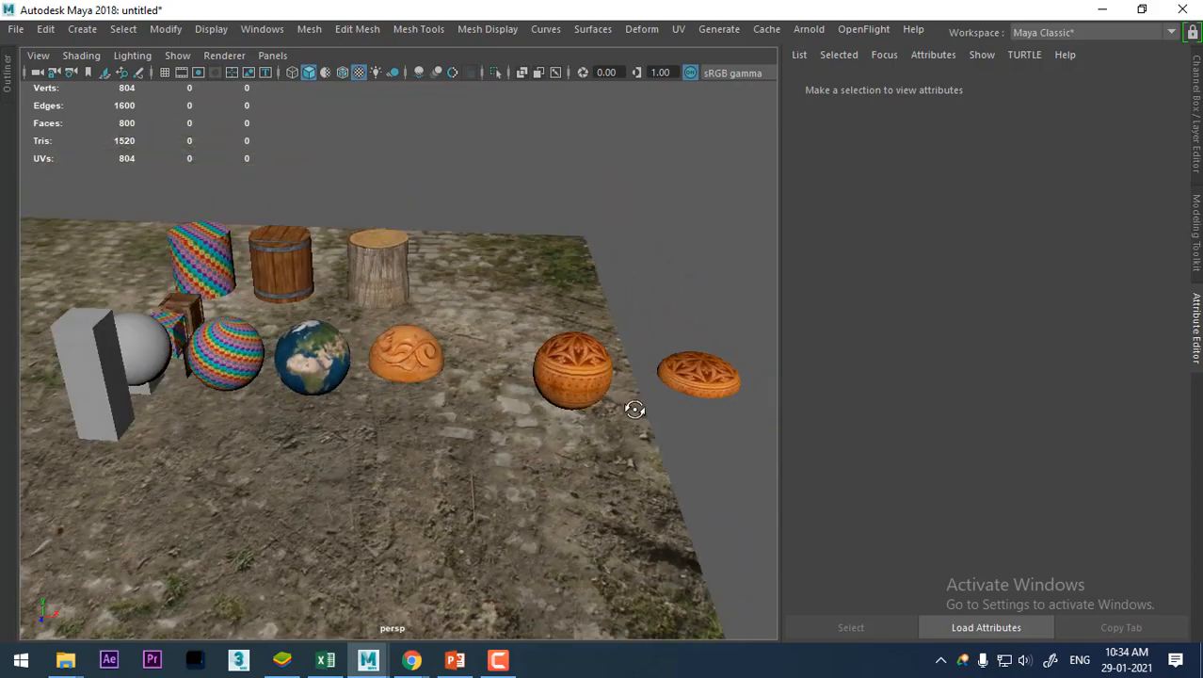
Select the rosette half sphere and both halves of the rosette full sphere, and move them in among the other textured models
click(717, 358)
shift+click(593, 359)
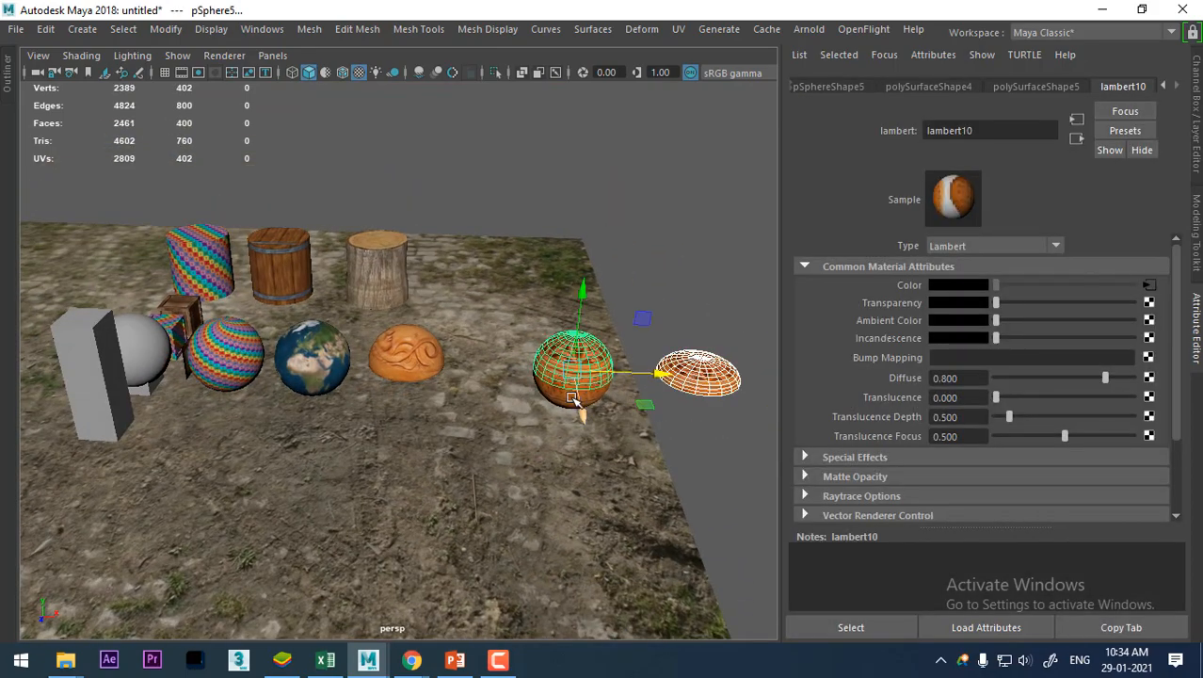
drag(665, 375, 491, 375)
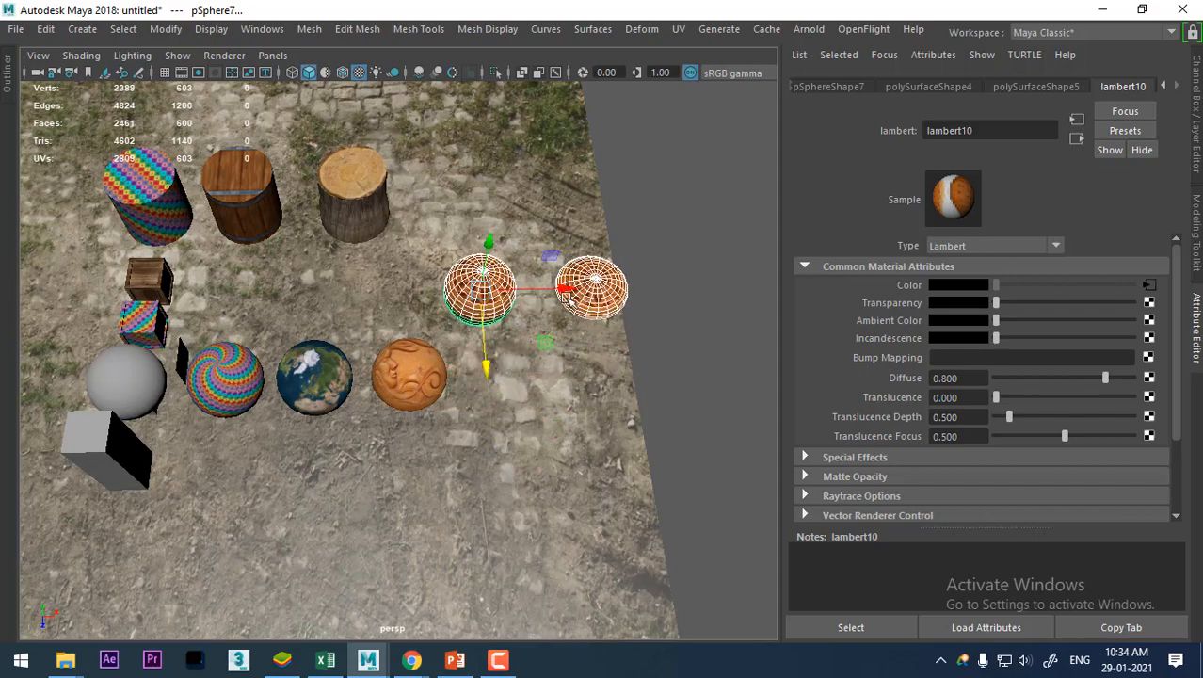
drag(567, 292, 414, 458)
Delete the untextured grey sphere beside the checkered sphere
click(250, 327)
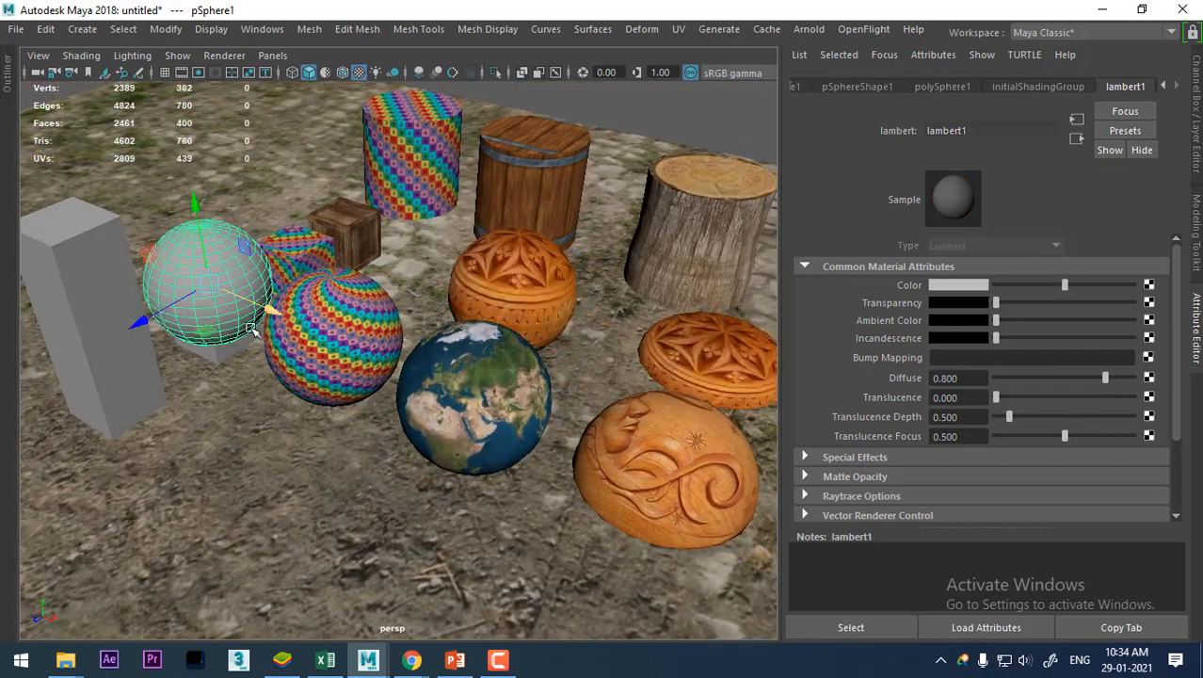
key(Delete)
Select the checkered sphere, the globe and the moon-carved half sphere together and adjust their height relative to the ground plane
alt+drag(359, 317, 320, 303)
click(346, 327)
shift+click(444, 407)
click(537, 471)
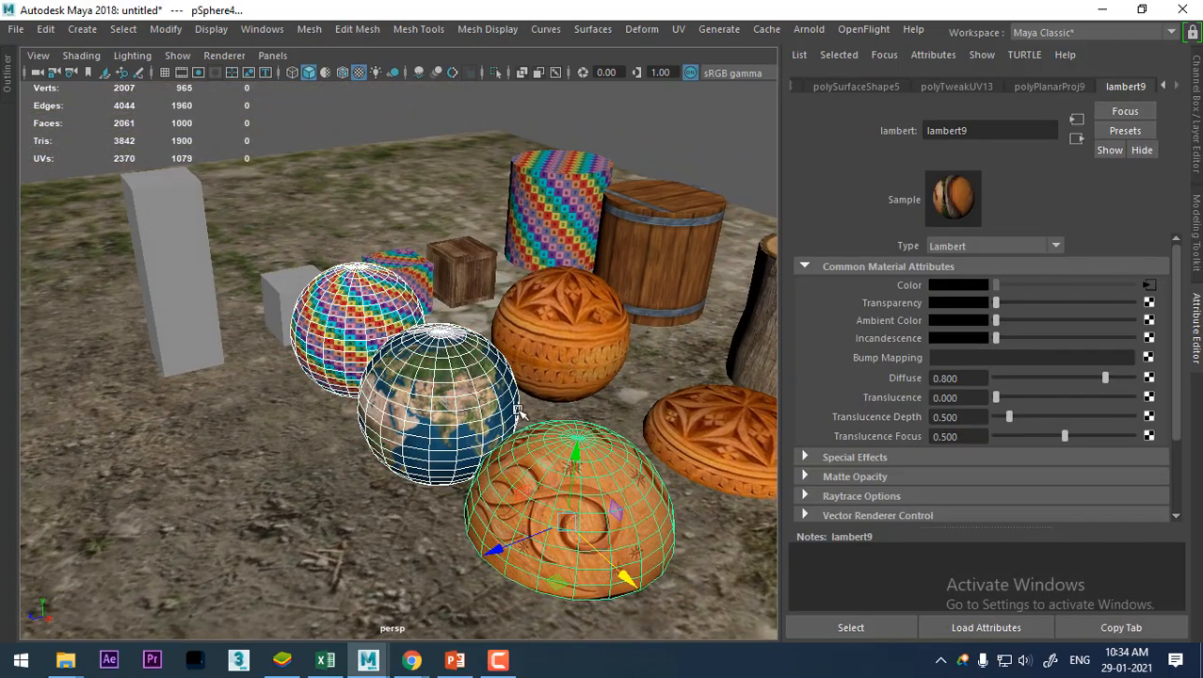
alt+drag(537, 471, 607, 420)
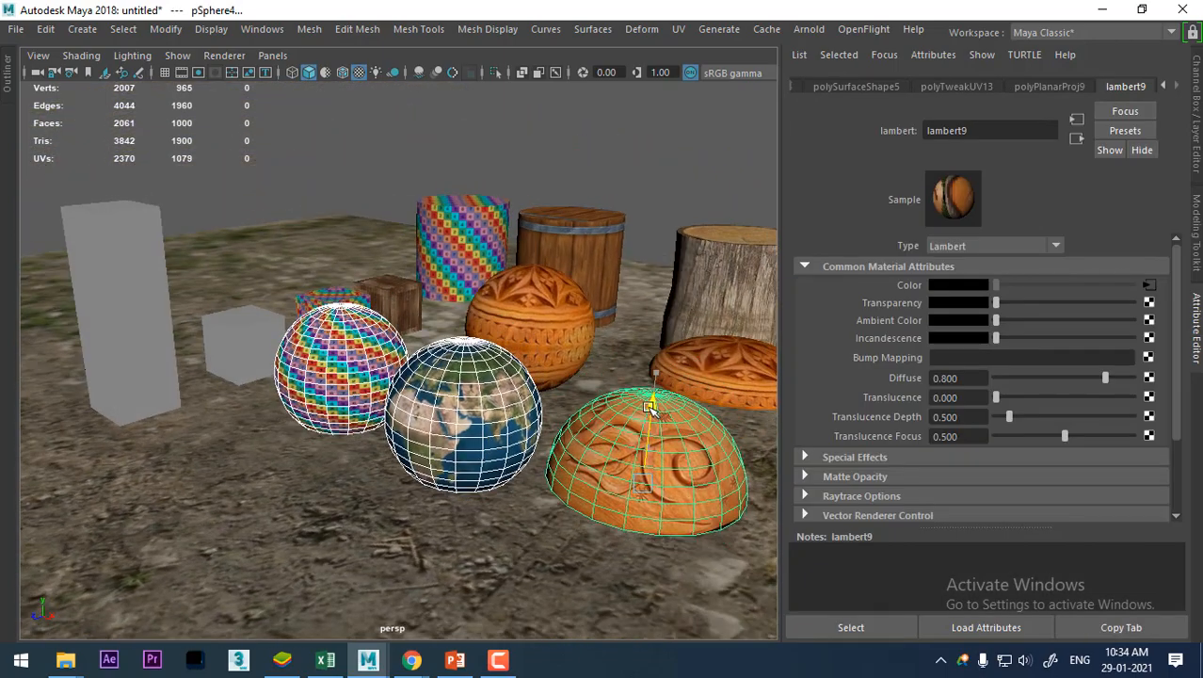
alt+drag(647, 395, 451, 362)
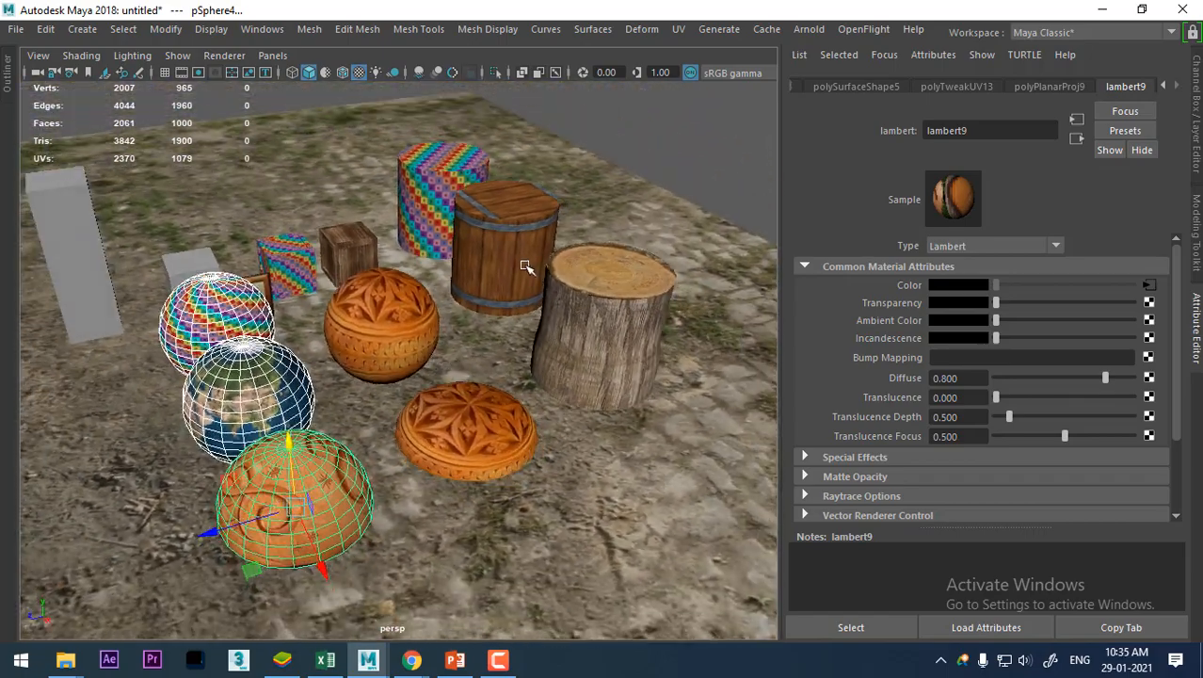
Select the wooden barrel, switch the selection to the wooden crate and checkered cube, and examine the cubes close to ground level
click(519, 259)
alt+drag(482, 426, 353, 419)
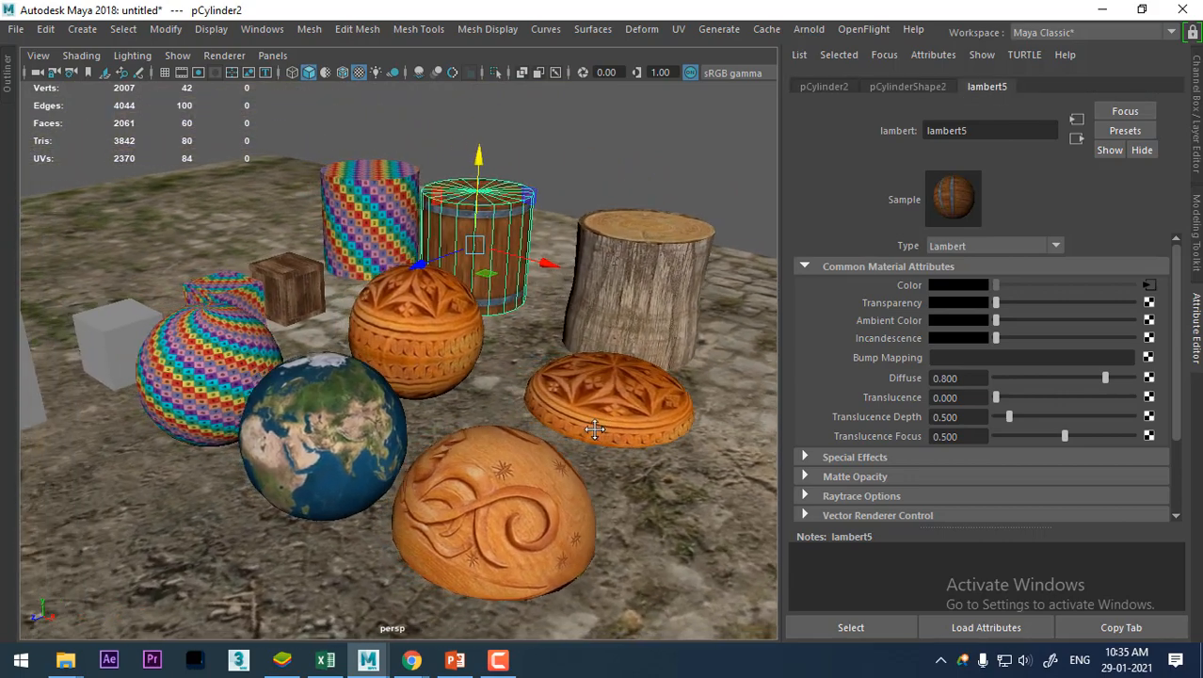
click(299, 290)
shift+click(215, 286)
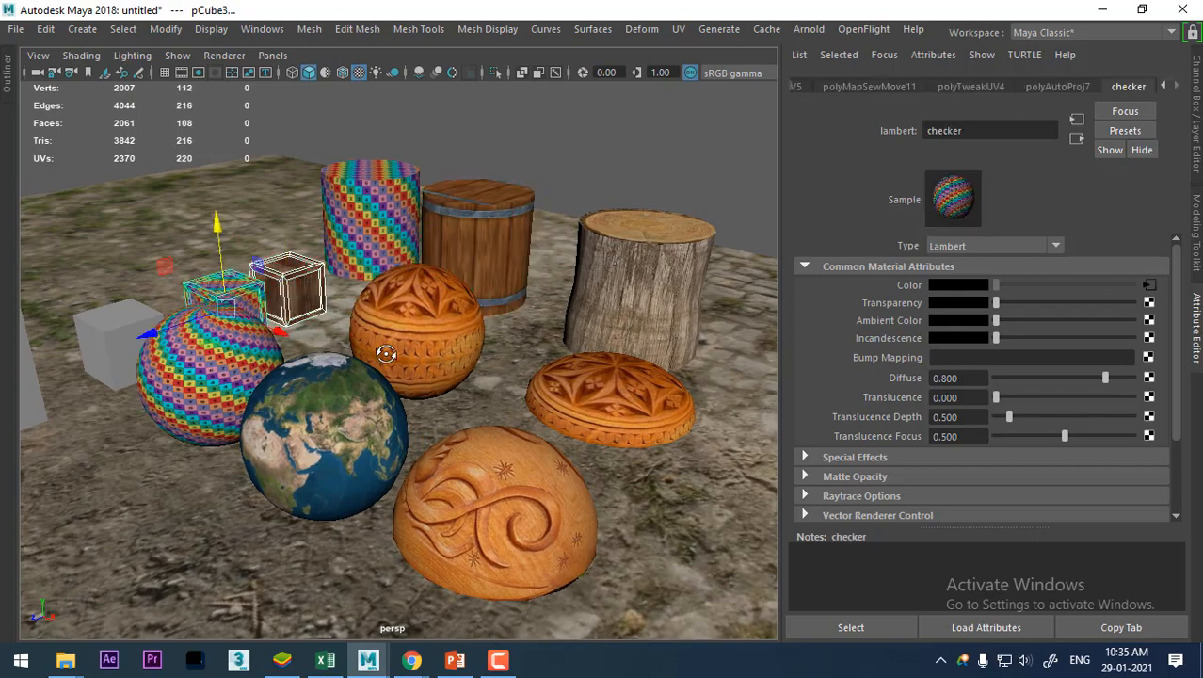
alt+drag(215, 286, 543, 340)
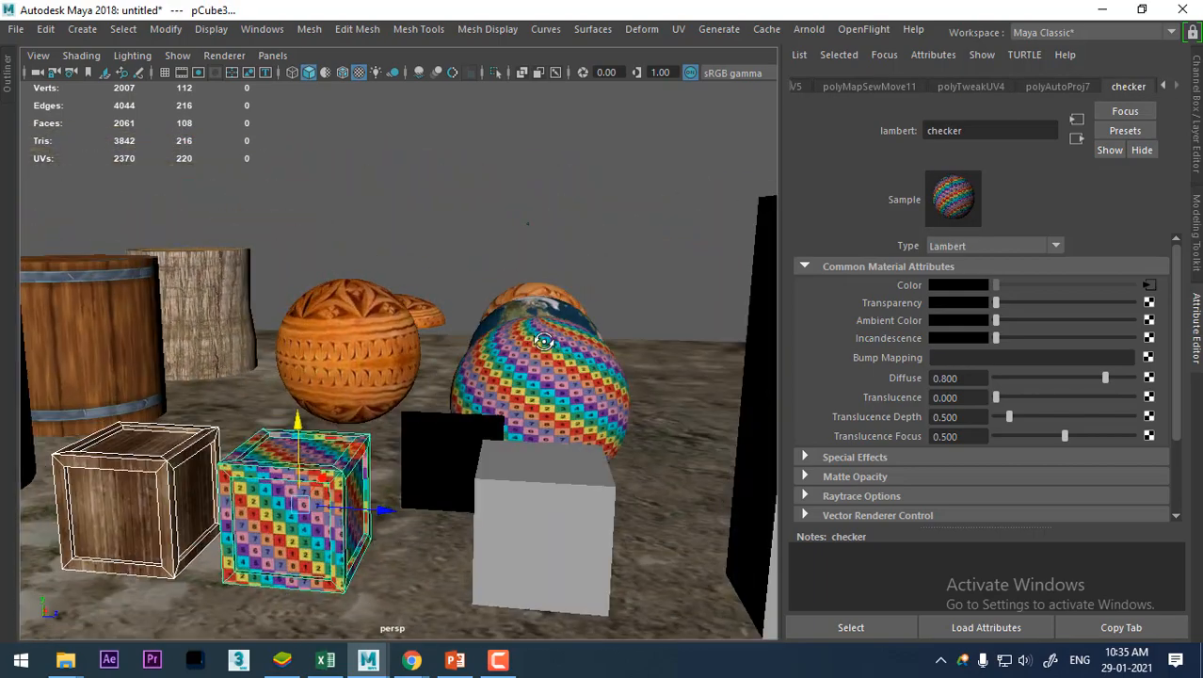